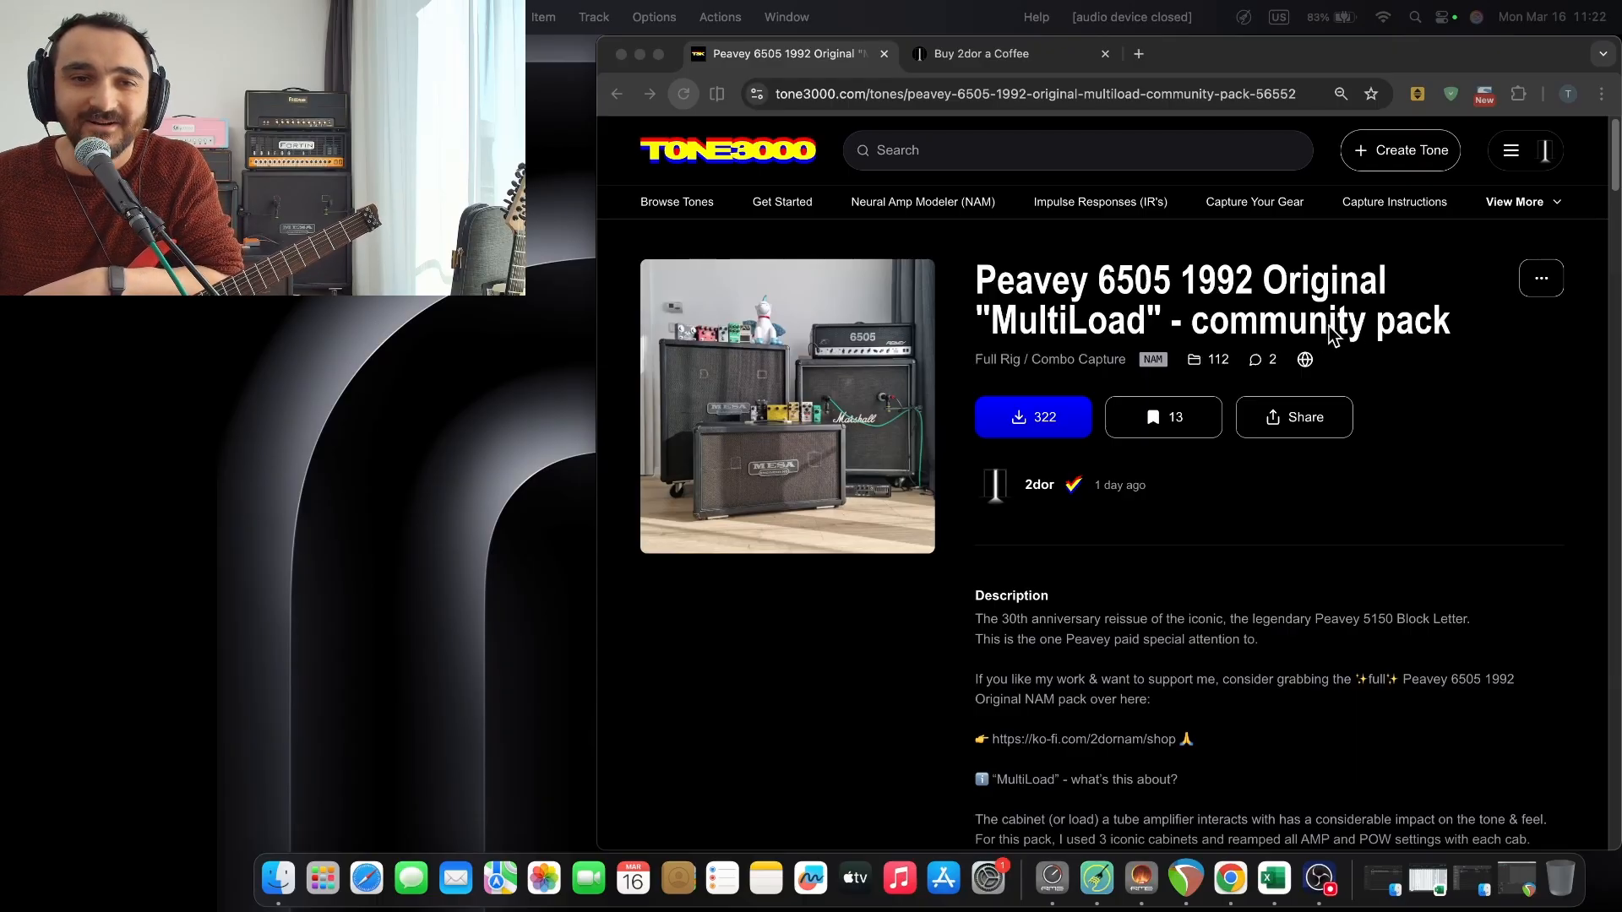
# Expand the full description of the Peavey 6505 1992 Original "MultiLoad" community pack and review its summary.
pyautogui.scroll(-3, 1321, 342)
pyautogui.scroll(-3, 1316, 337)
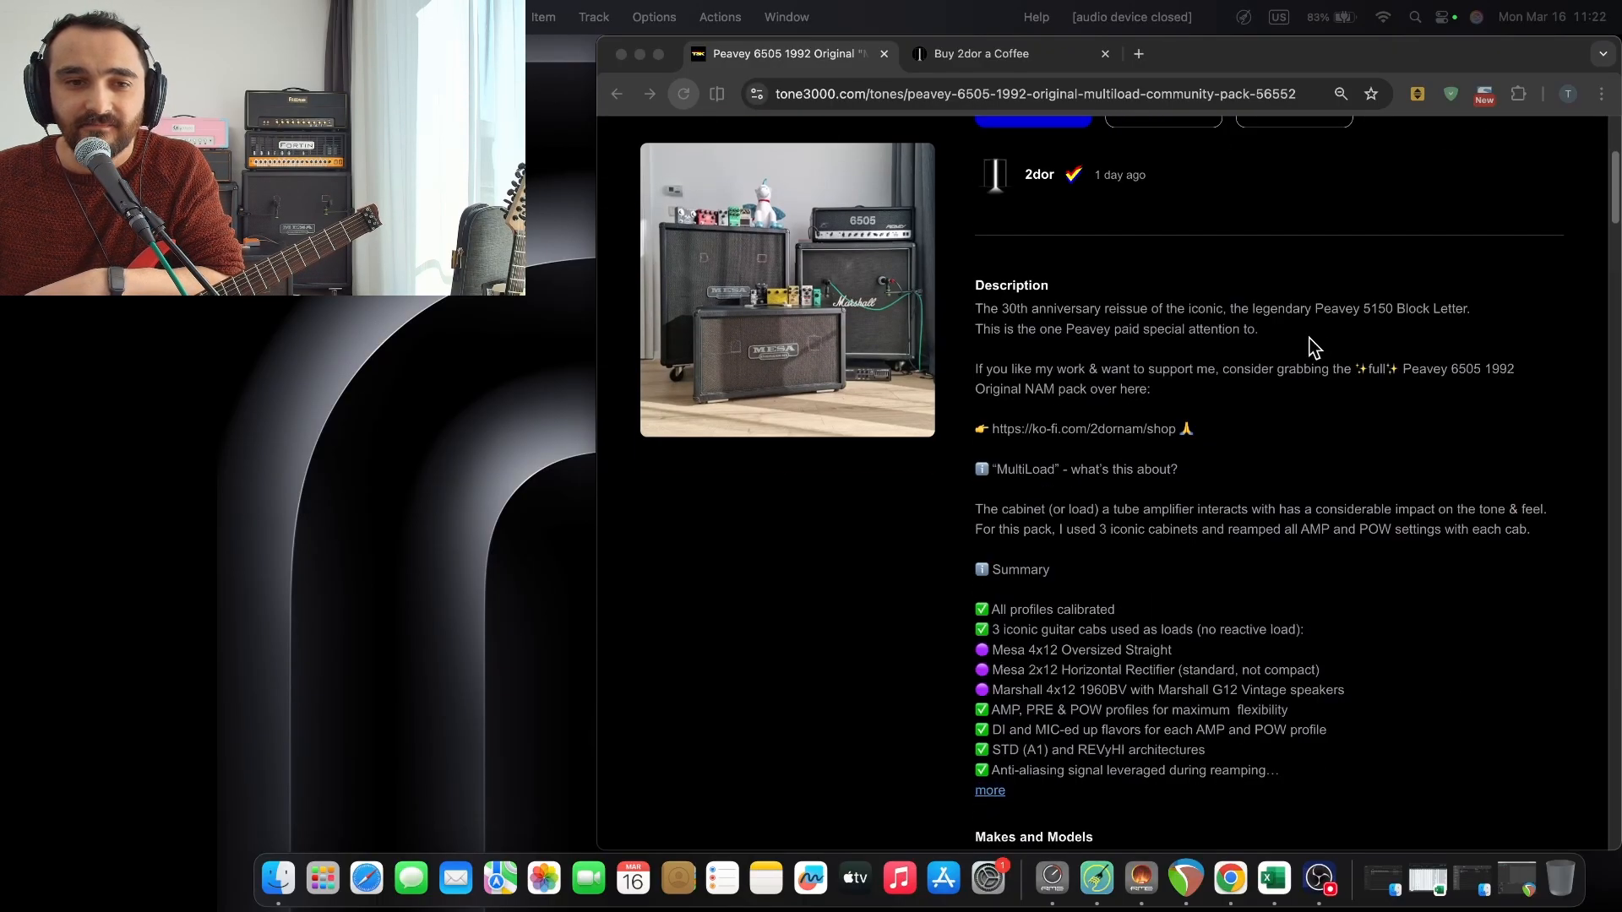
pyautogui.click(998, 757)
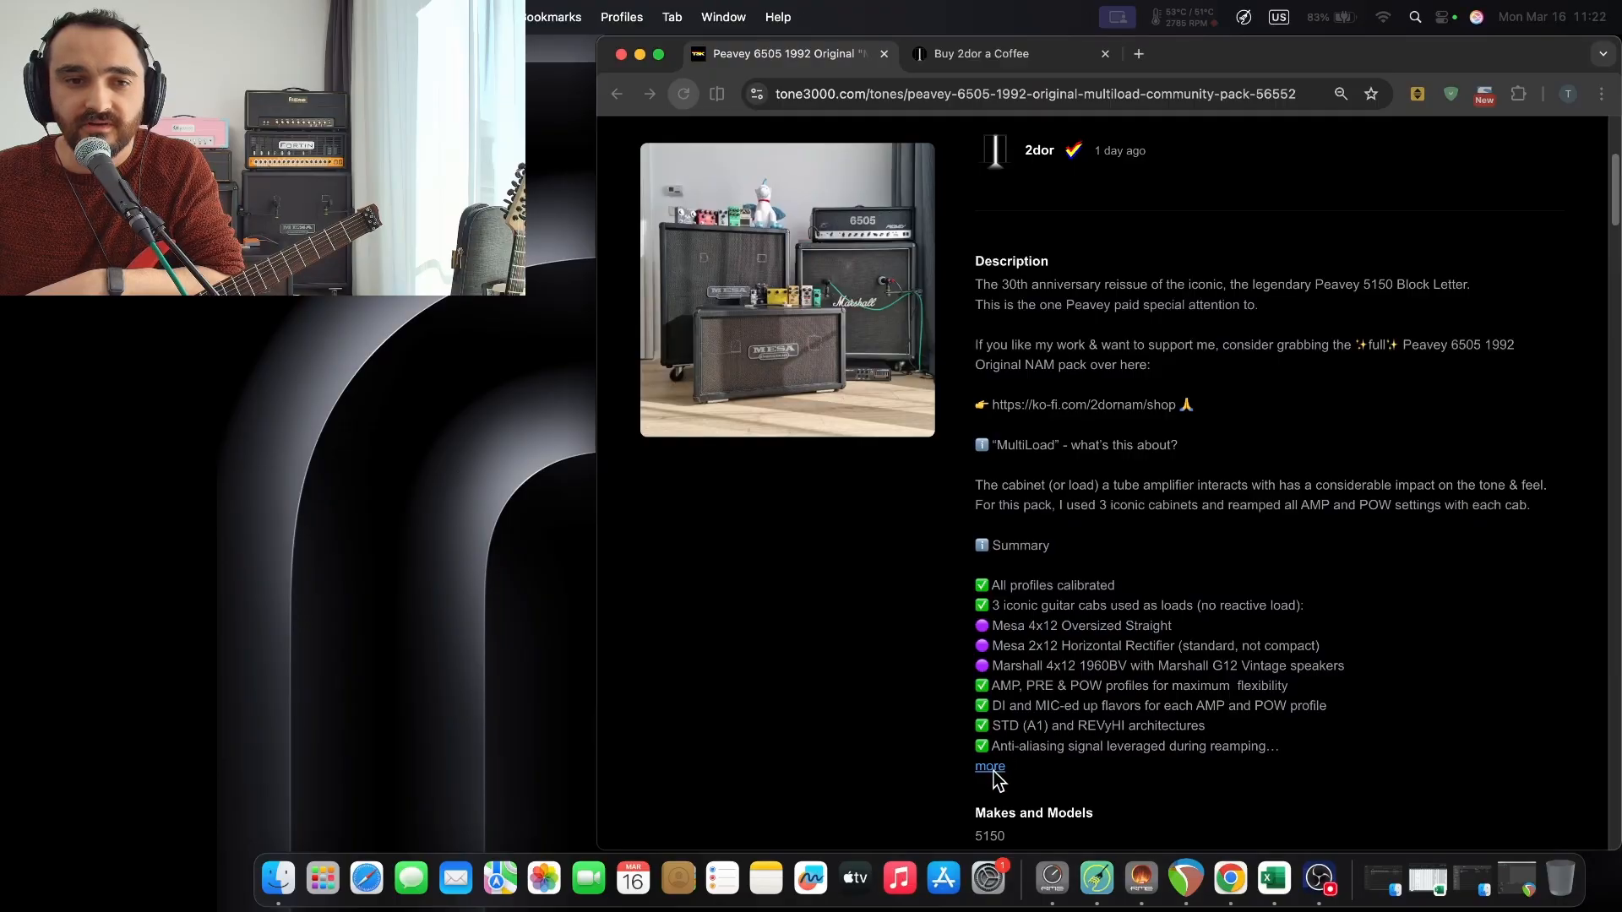
pyautogui.click(989, 767)
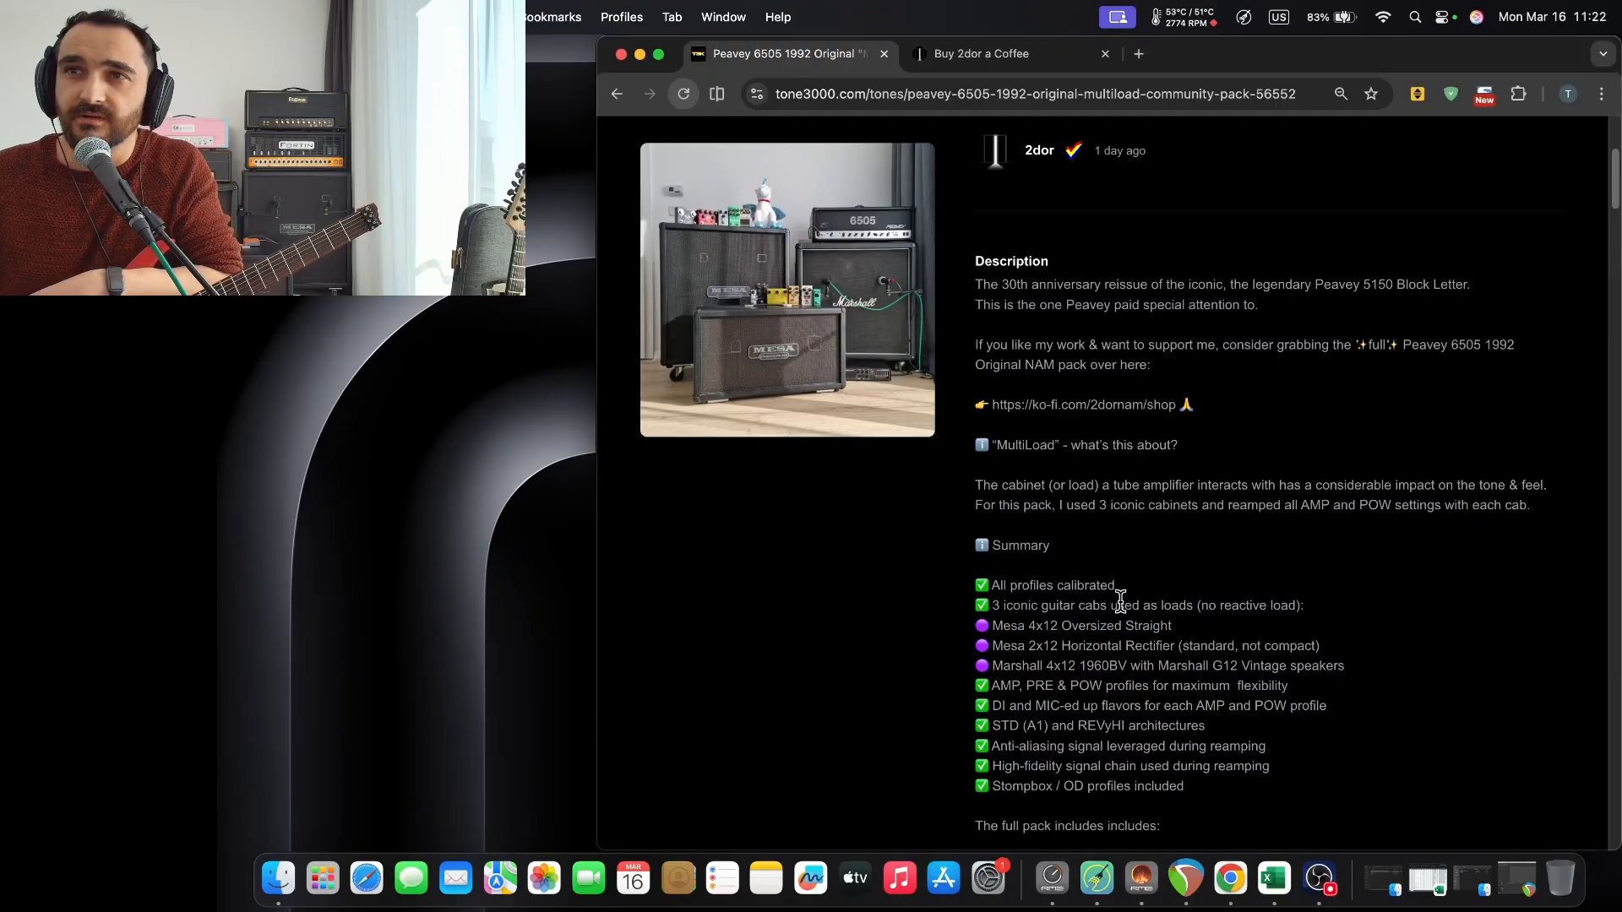
pyautogui.scroll(1, 1152, 561)
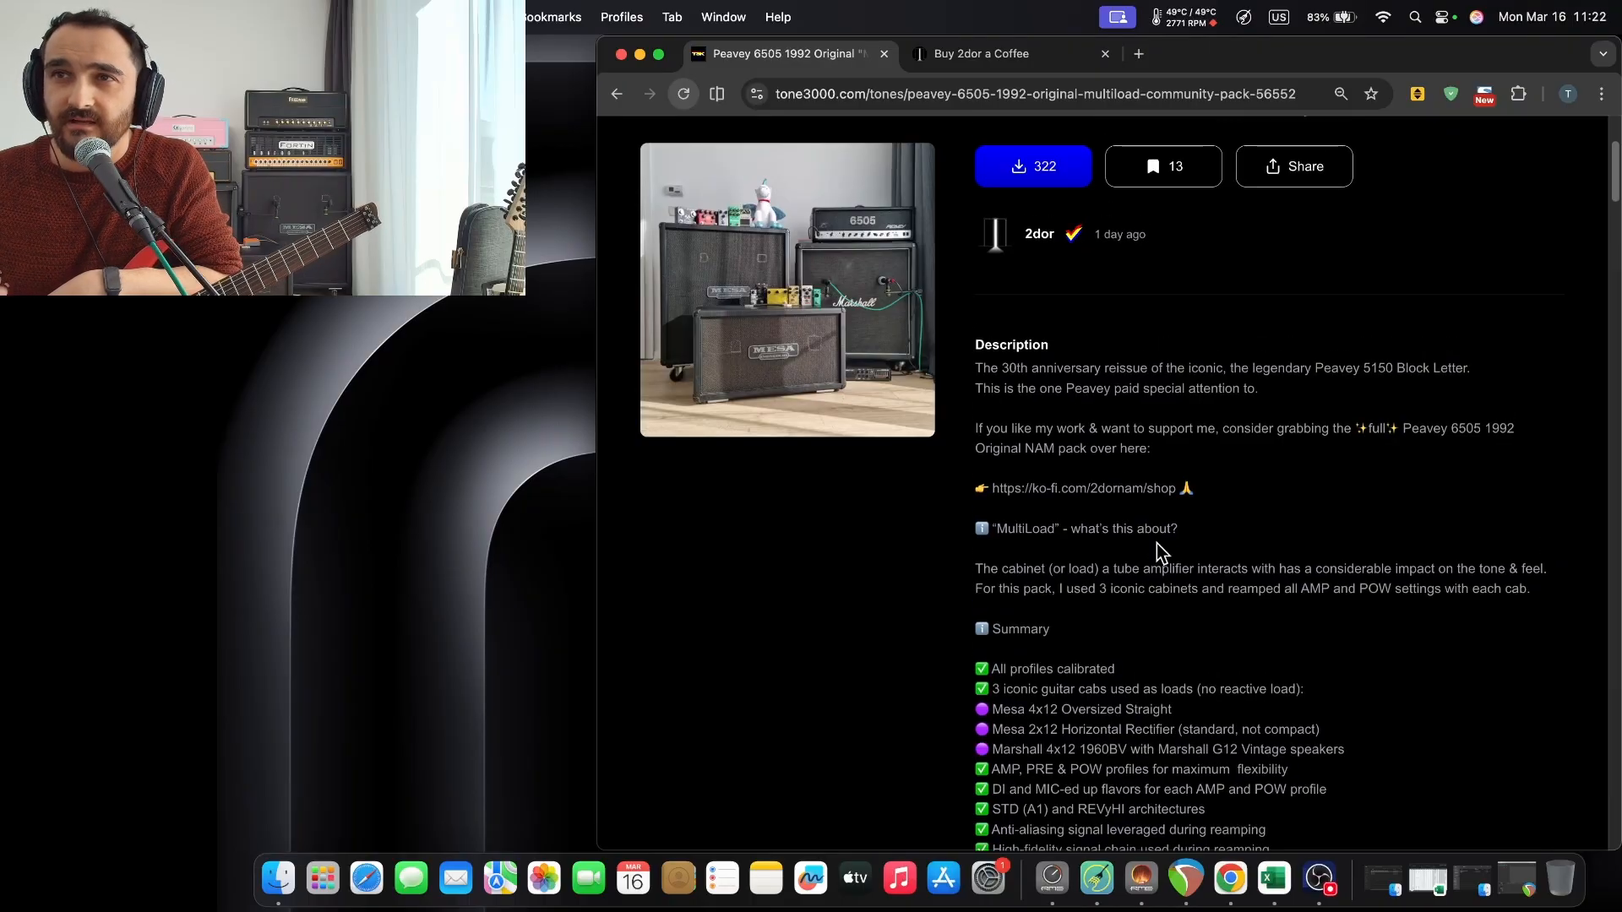
pyautogui.scroll(2, 1158, 545)
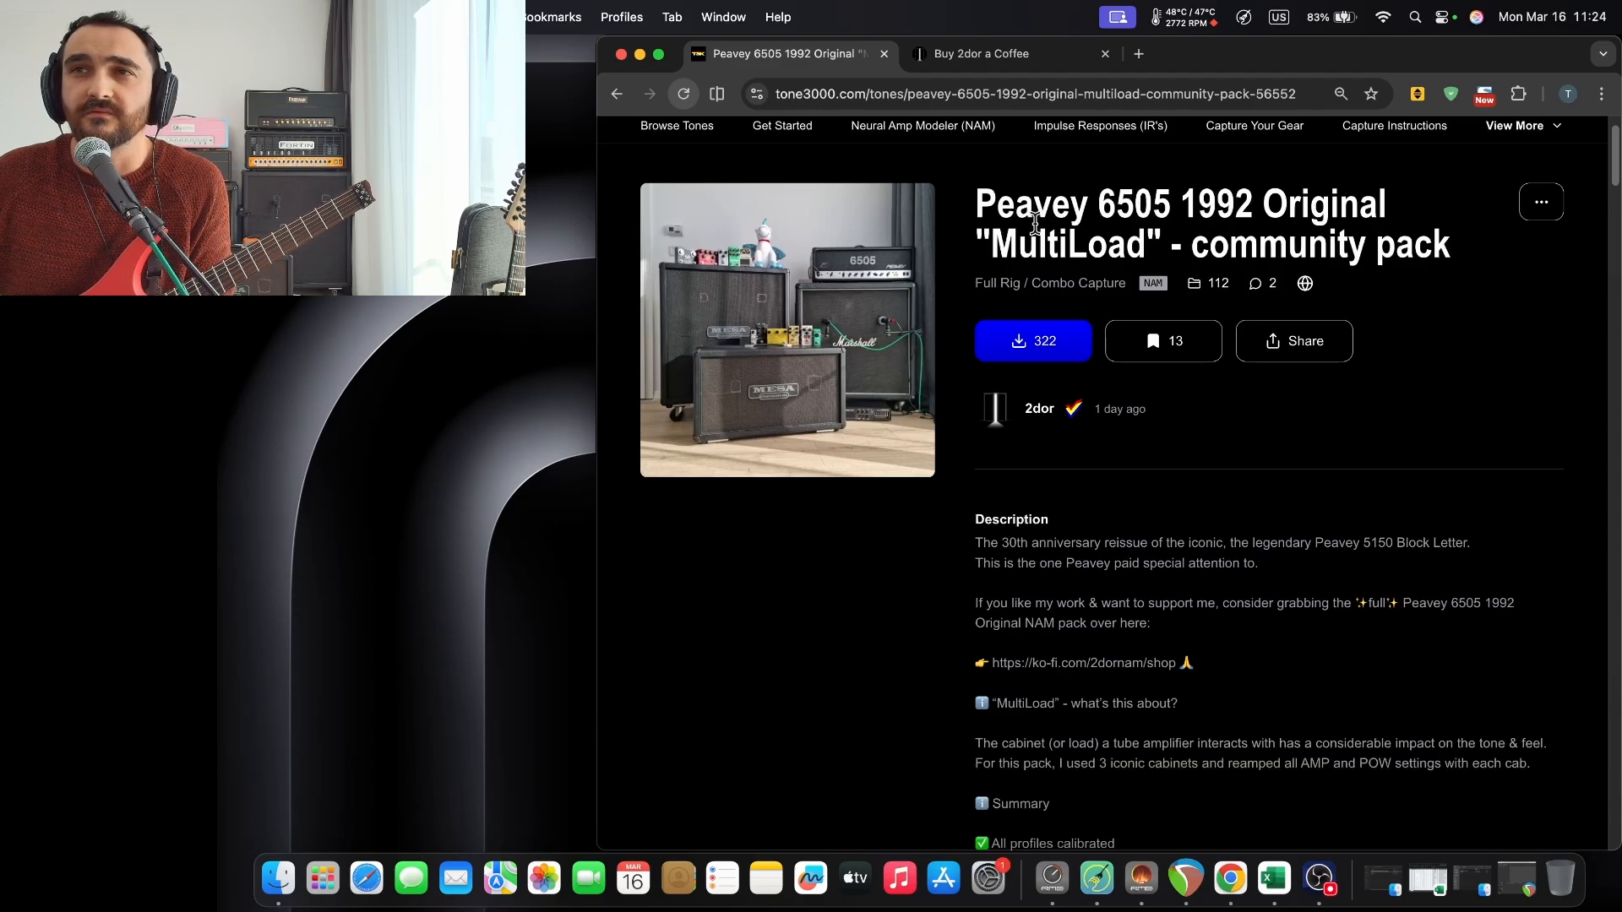
# Review the Peavey 6505 1992 listing in the open Ko-fi shop page, then return to the TONE3000 pack page.
pyautogui.click(1027, 59)
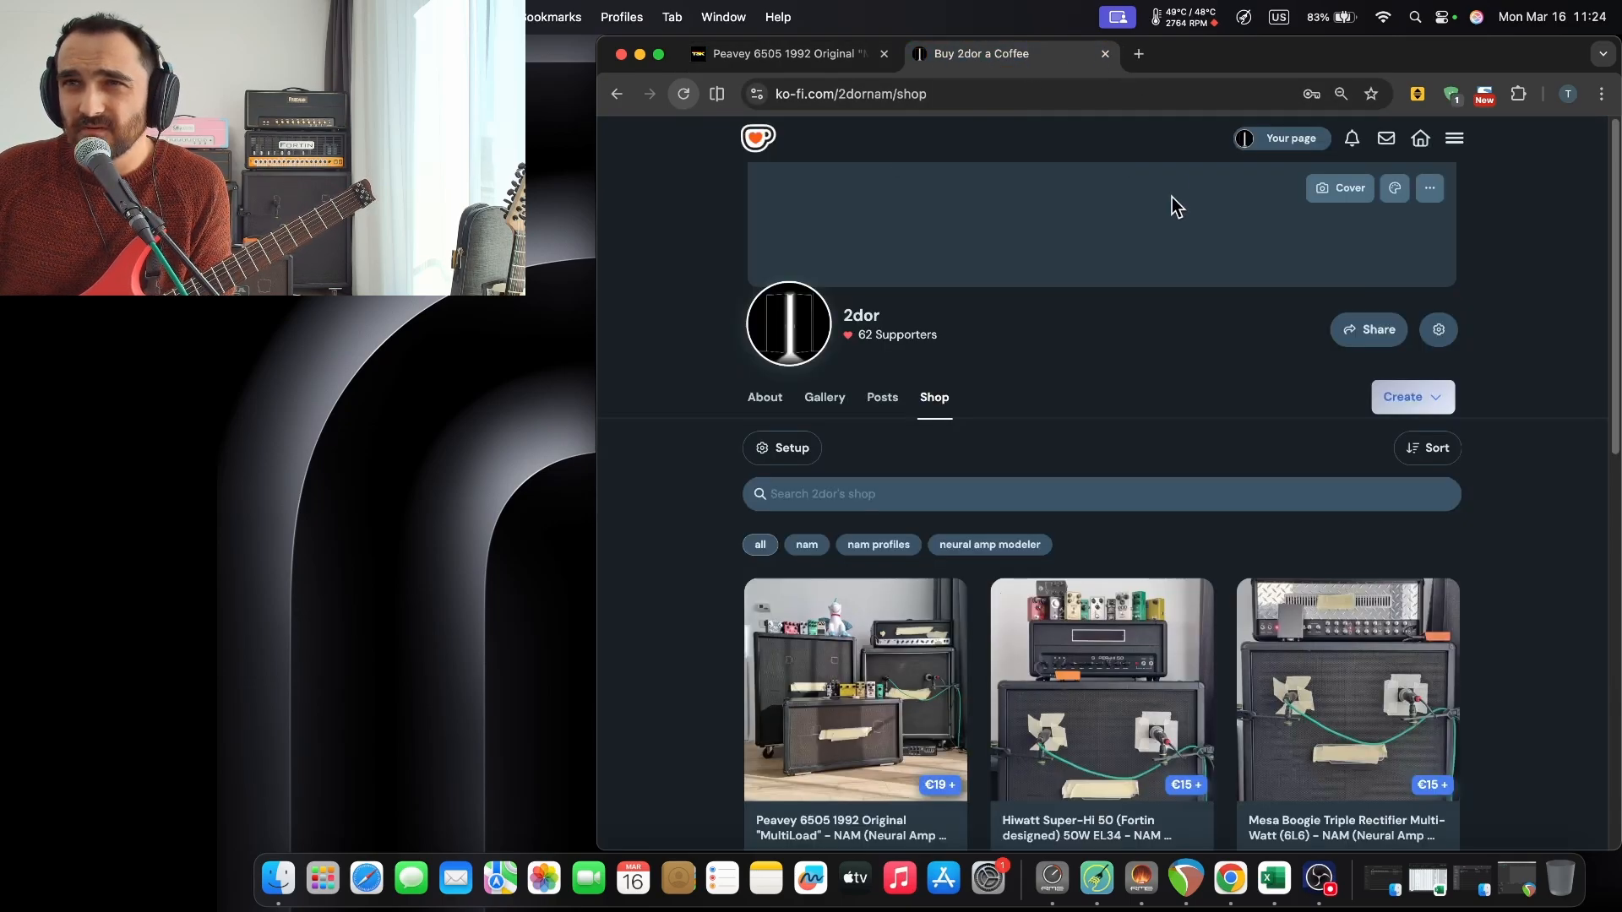
pyautogui.scroll(-1, 1171, 219)
pyautogui.scroll(-1, 978, 369)
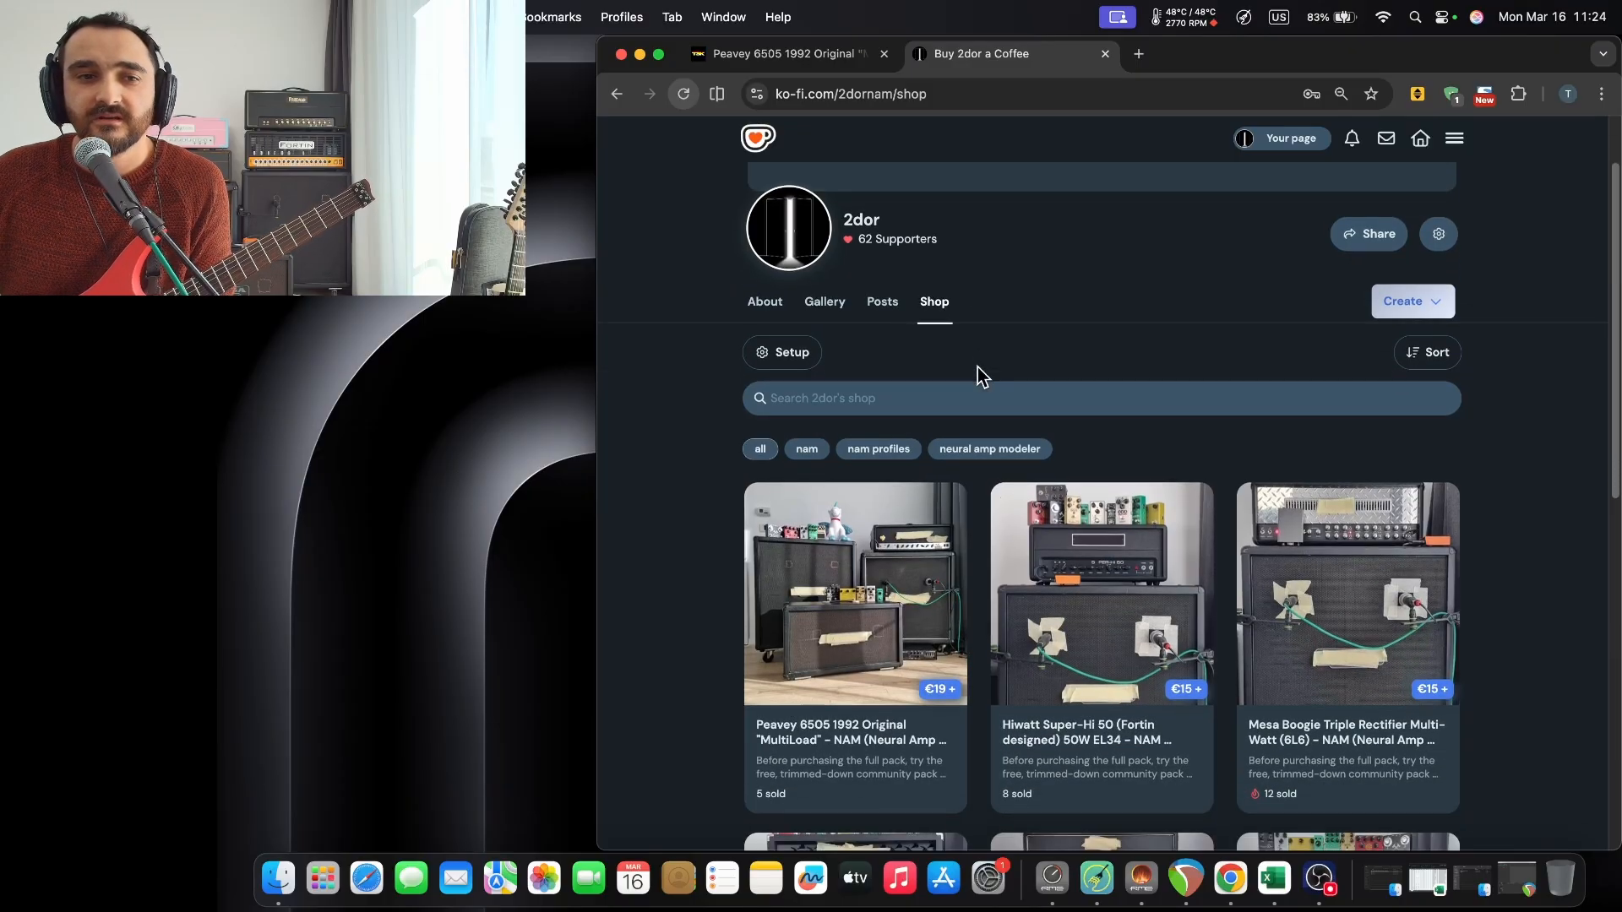
pyautogui.scroll(-3, 976, 367)
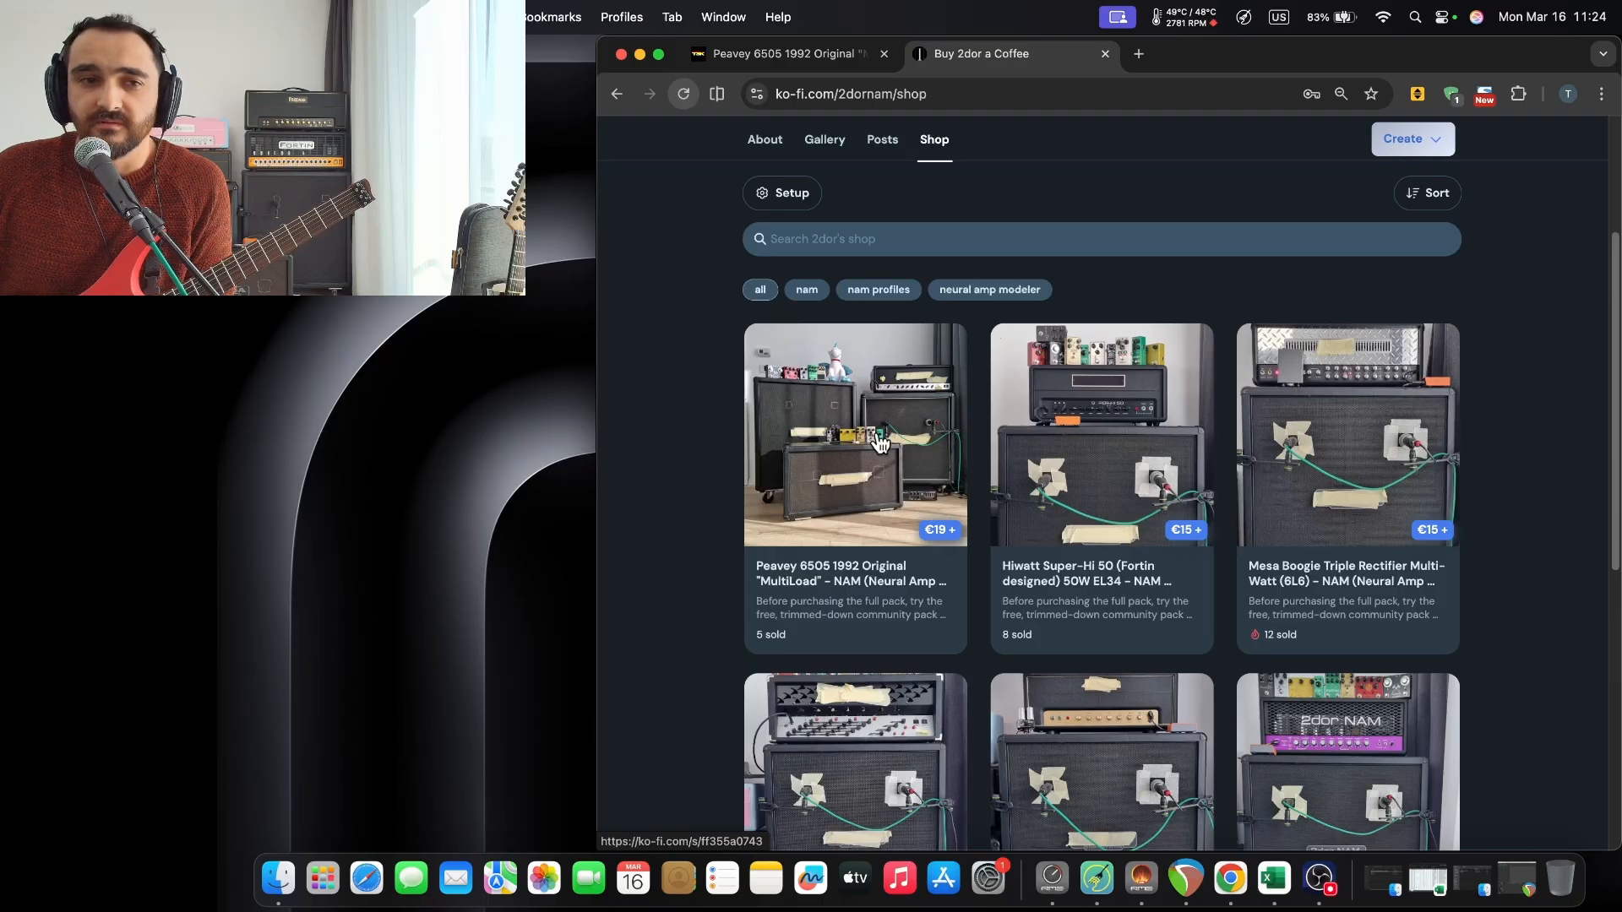
pyautogui.scroll(5, 873, 445)
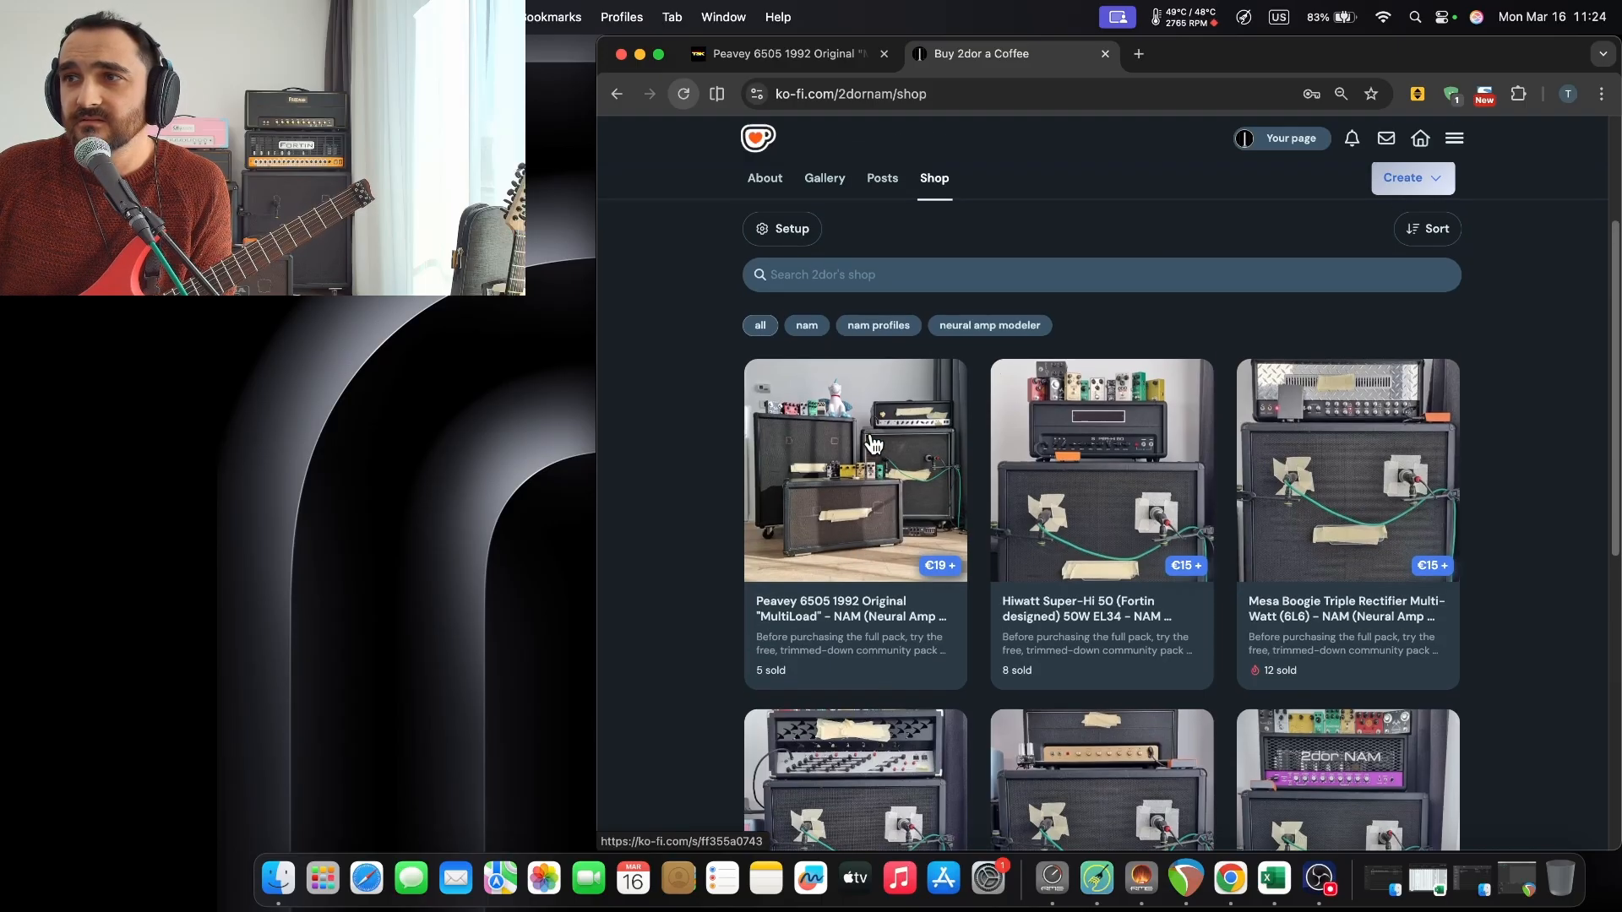
pyautogui.scroll(-5, 875, 541)
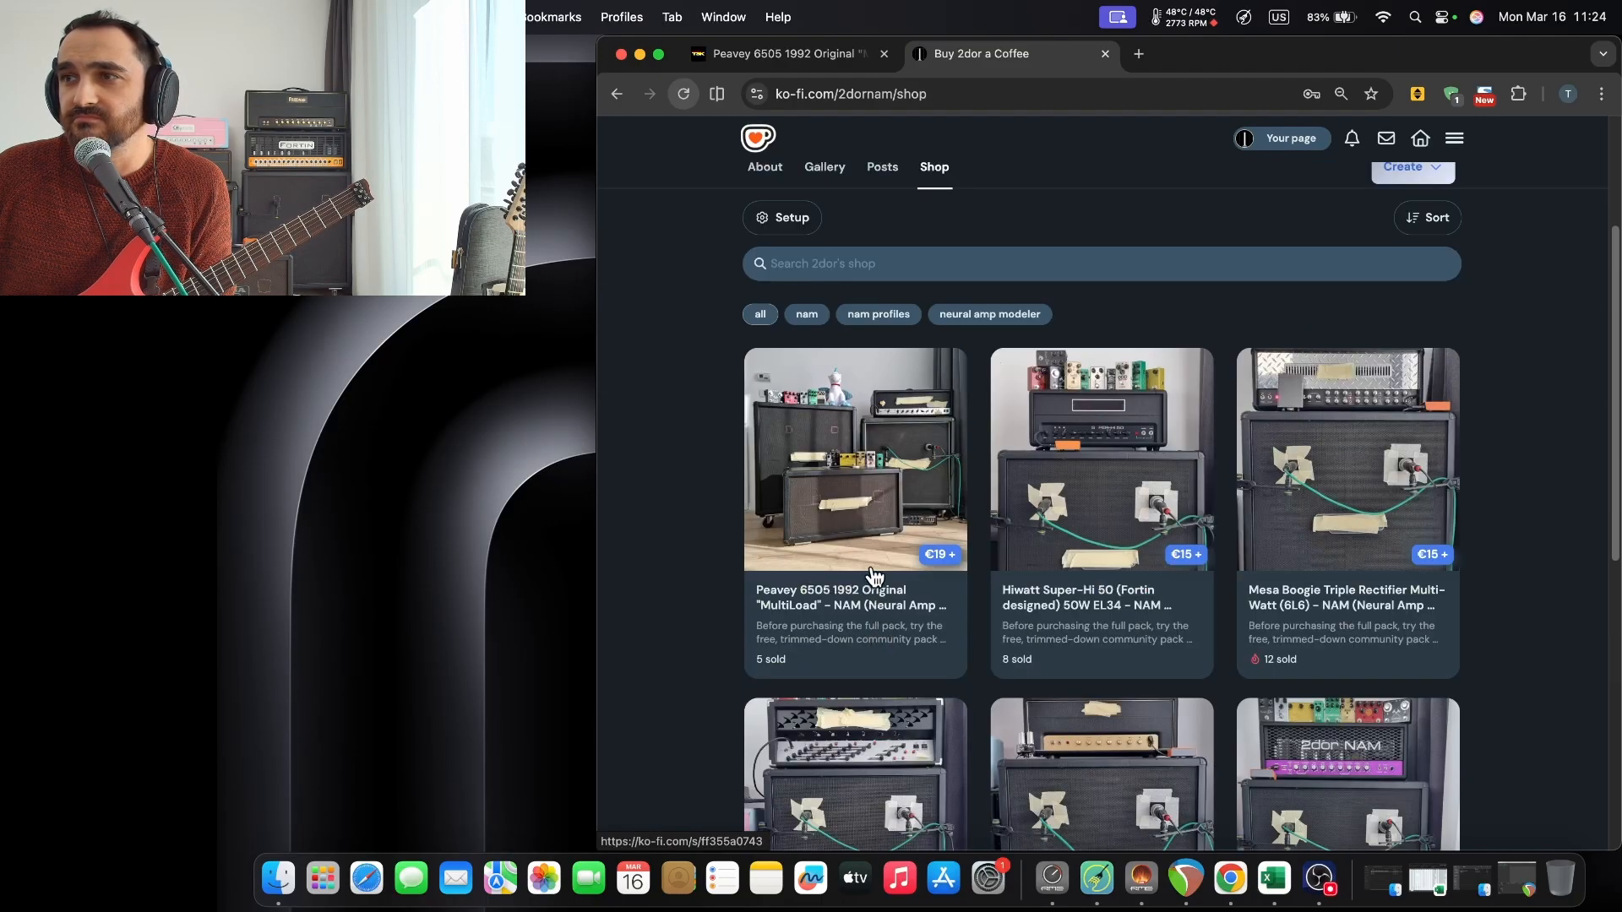
pyautogui.scroll(3, 866, 588)
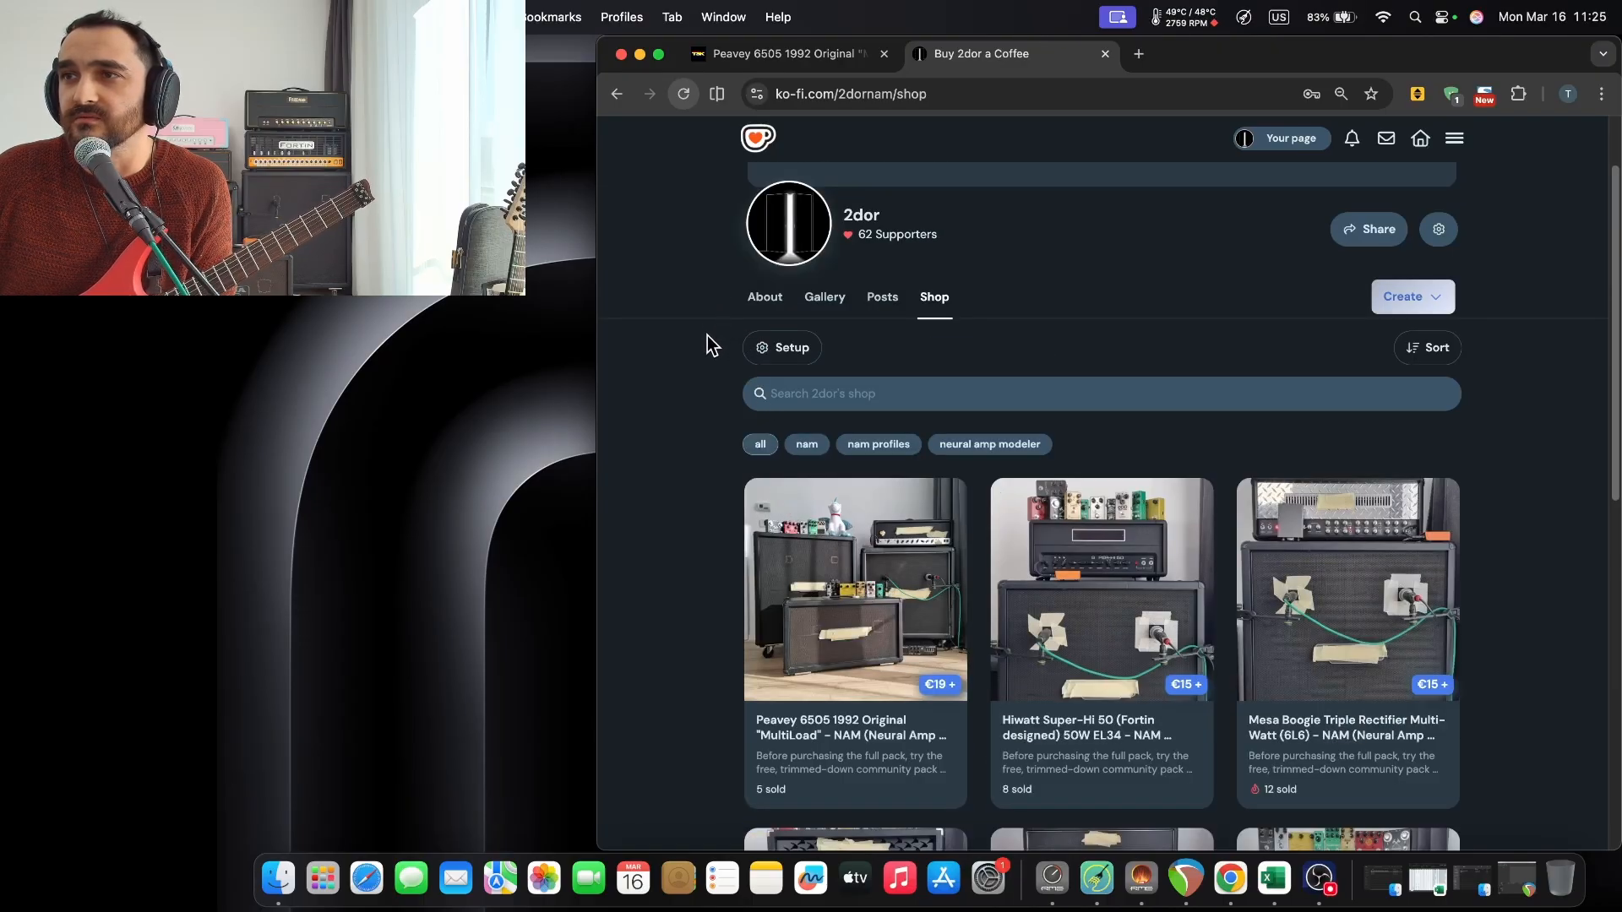
pyautogui.click(735, 66)
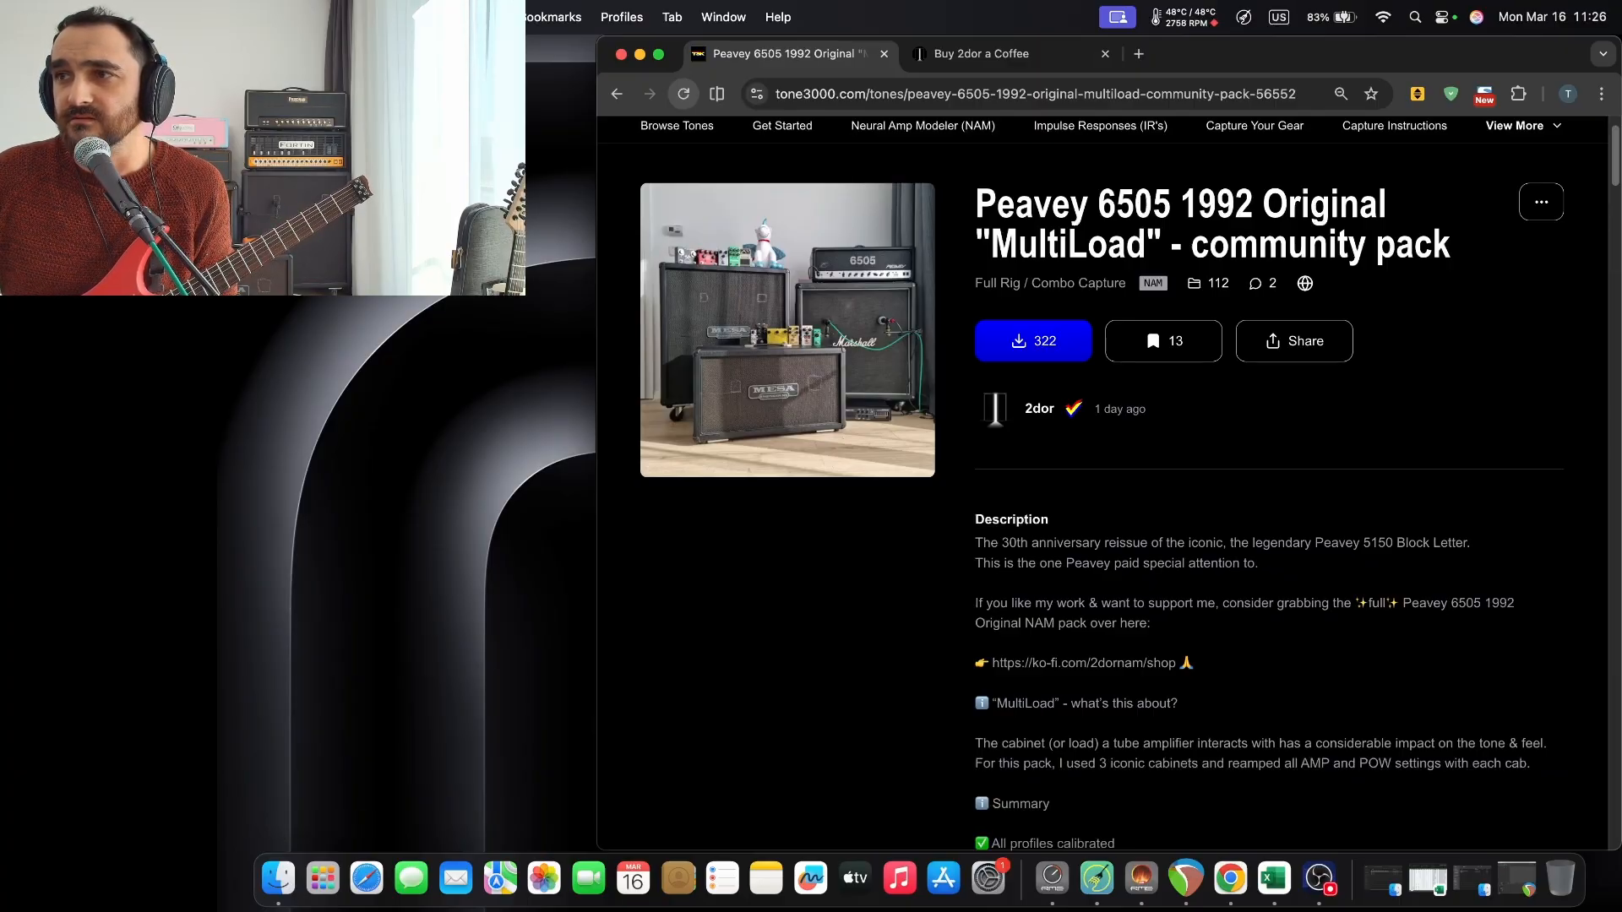
# Switch to Finder and compare the REVyHI and STD (A1) folders in the Peavey 6505 1992 Original pack.
pyautogui.click(278, 879)
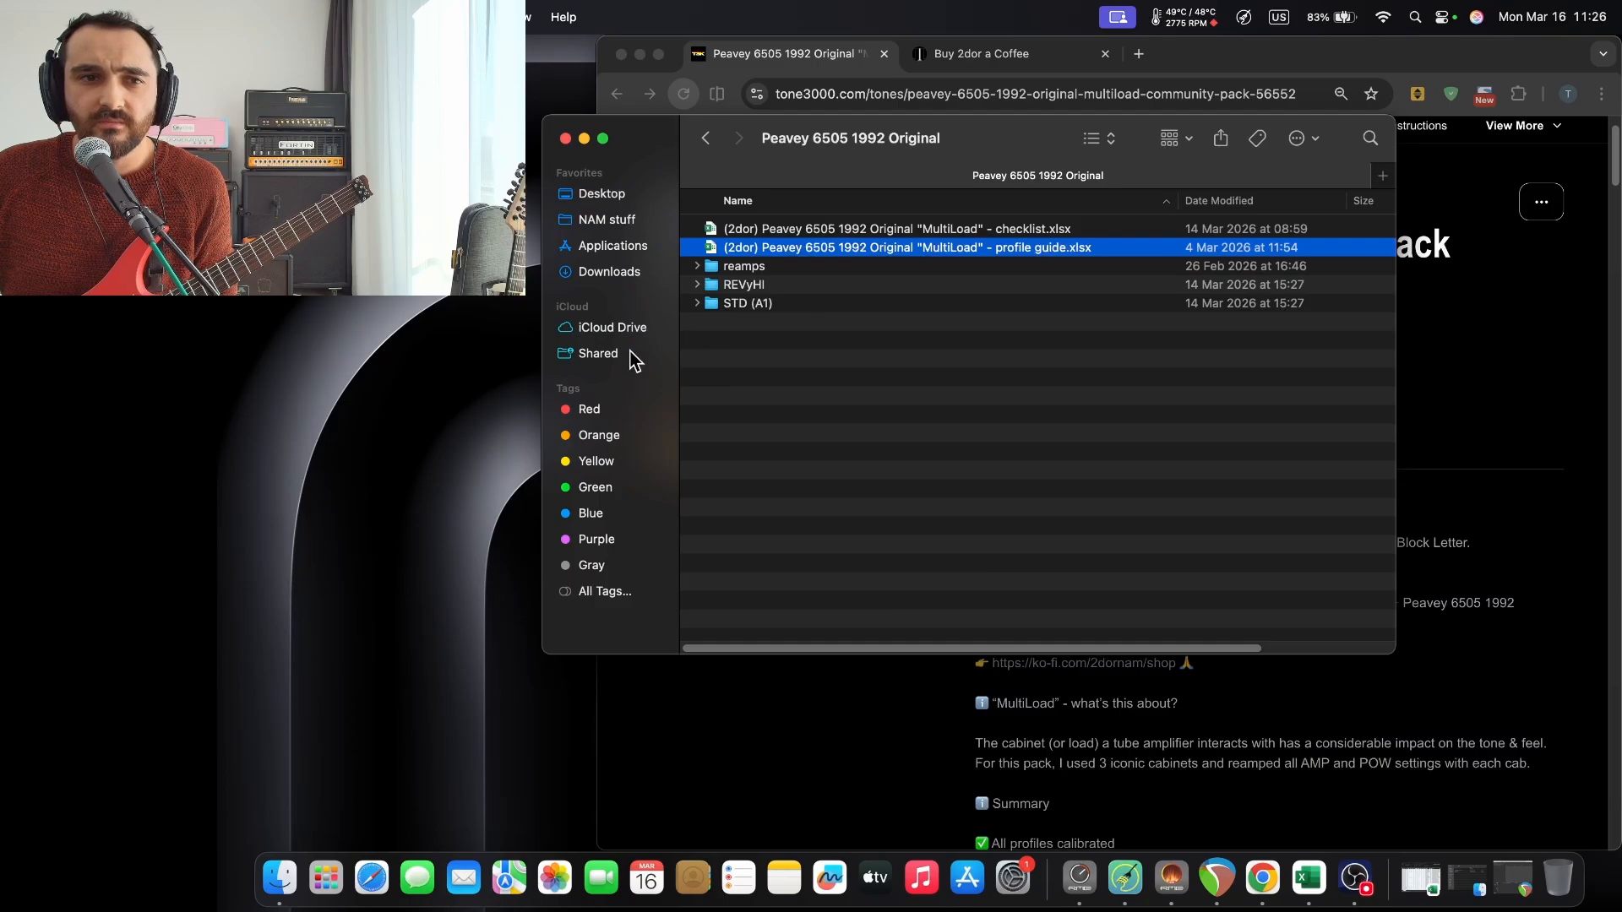
pyautogui.click(805, 303)
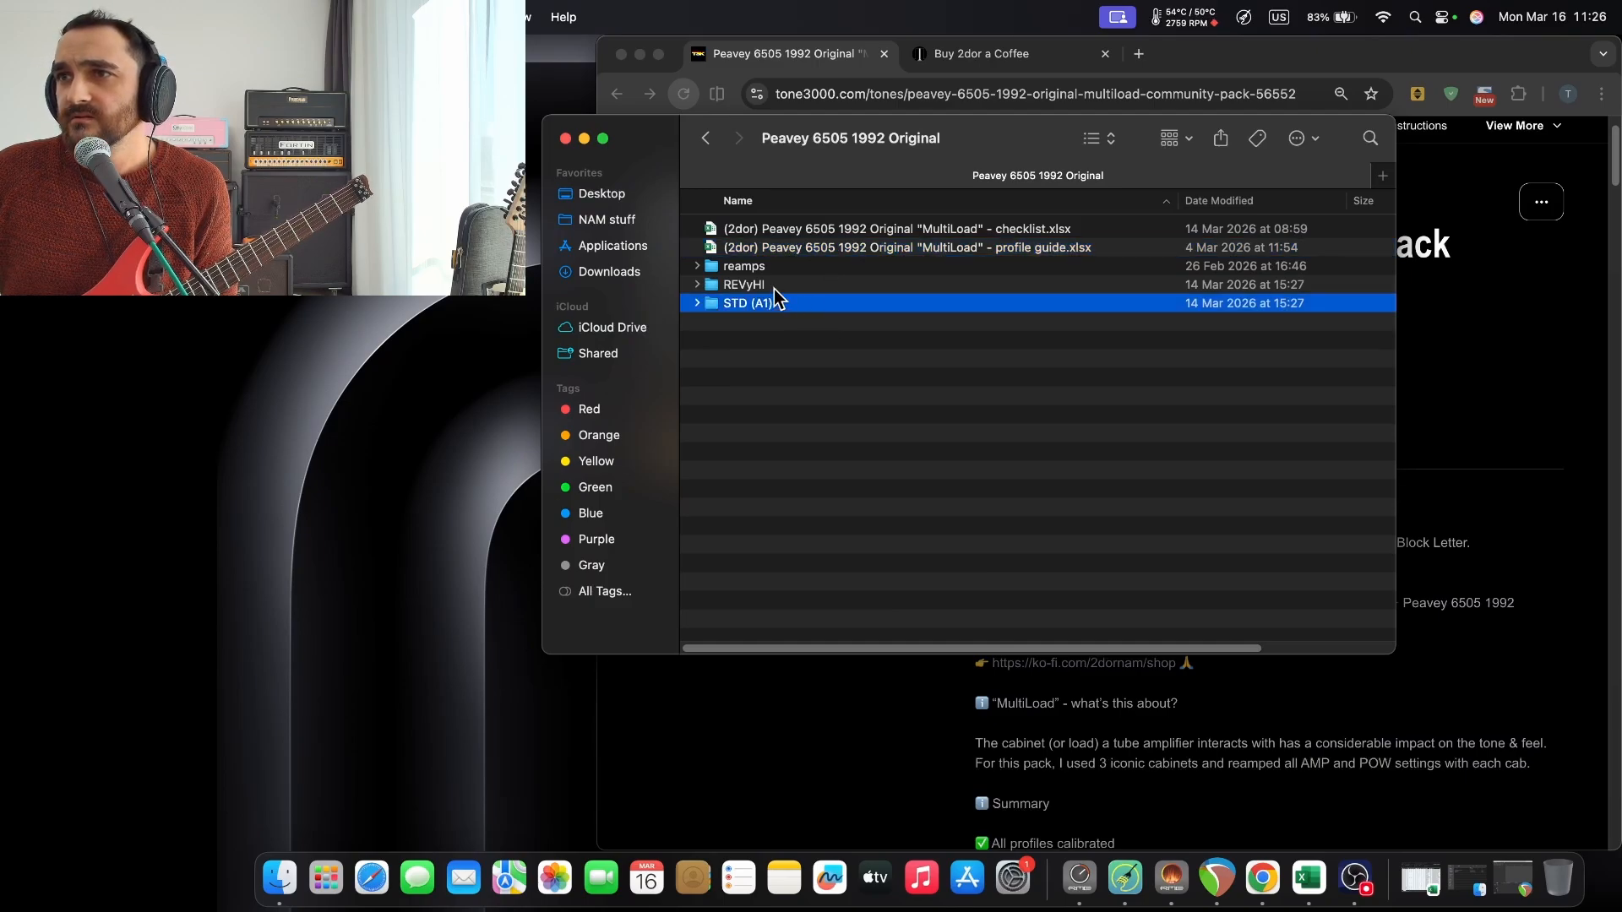
pyautogui.click(772, 287)
pyautogui.click(765, 303)
pyautogui.click(763, 287)
pyautogui.click(766, 303)
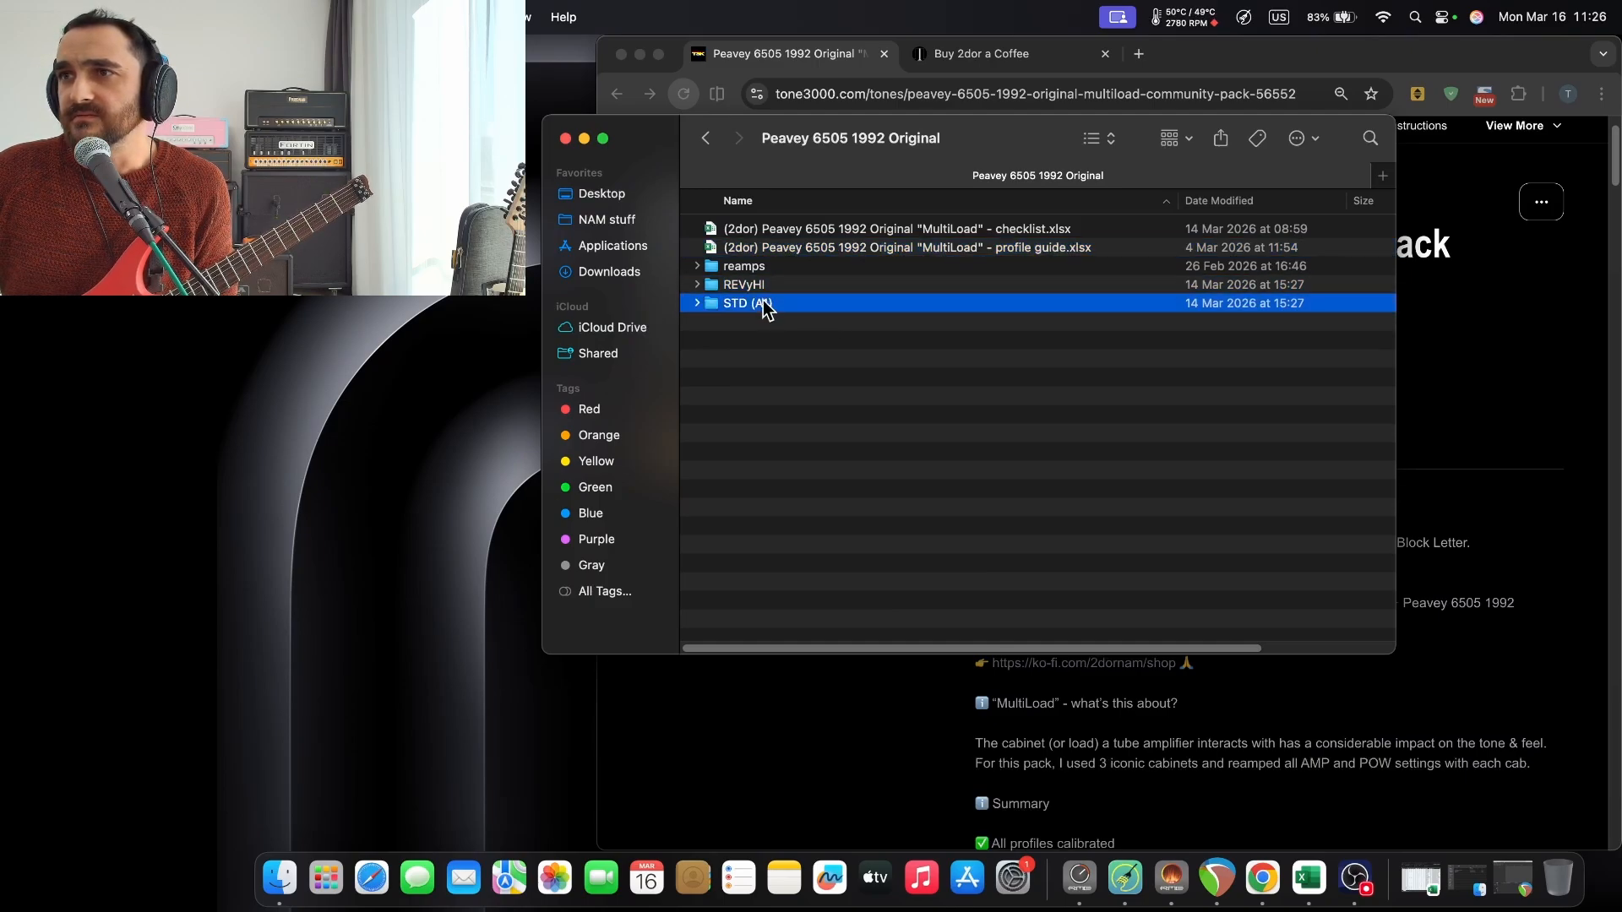
pyautogui.click(765, 288)
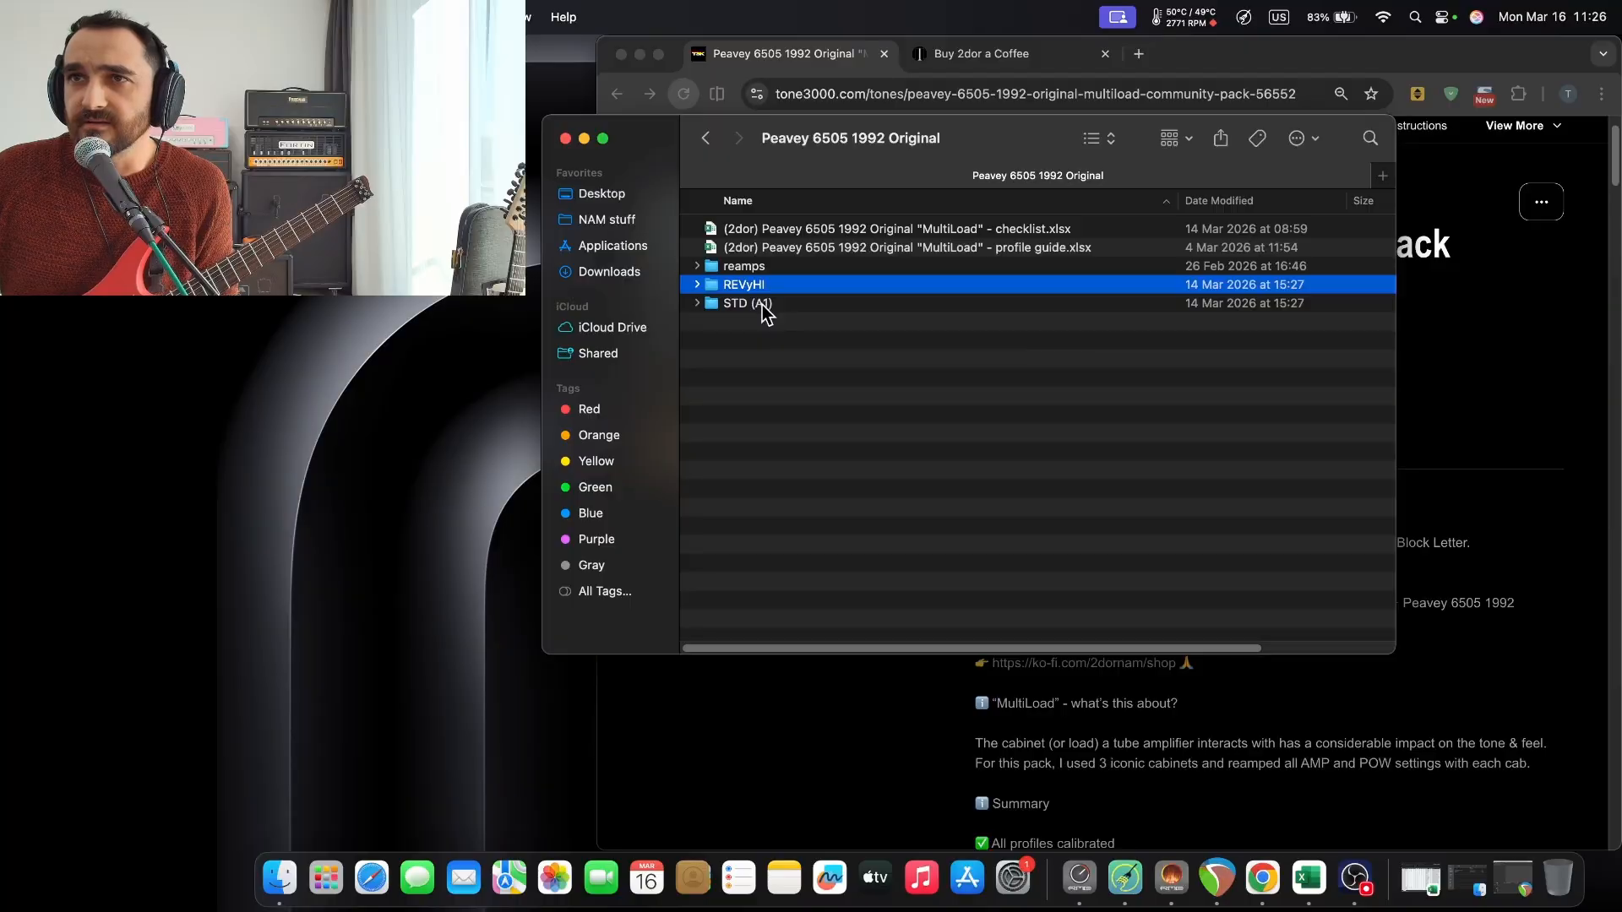
pyautogui.click(763, 306)
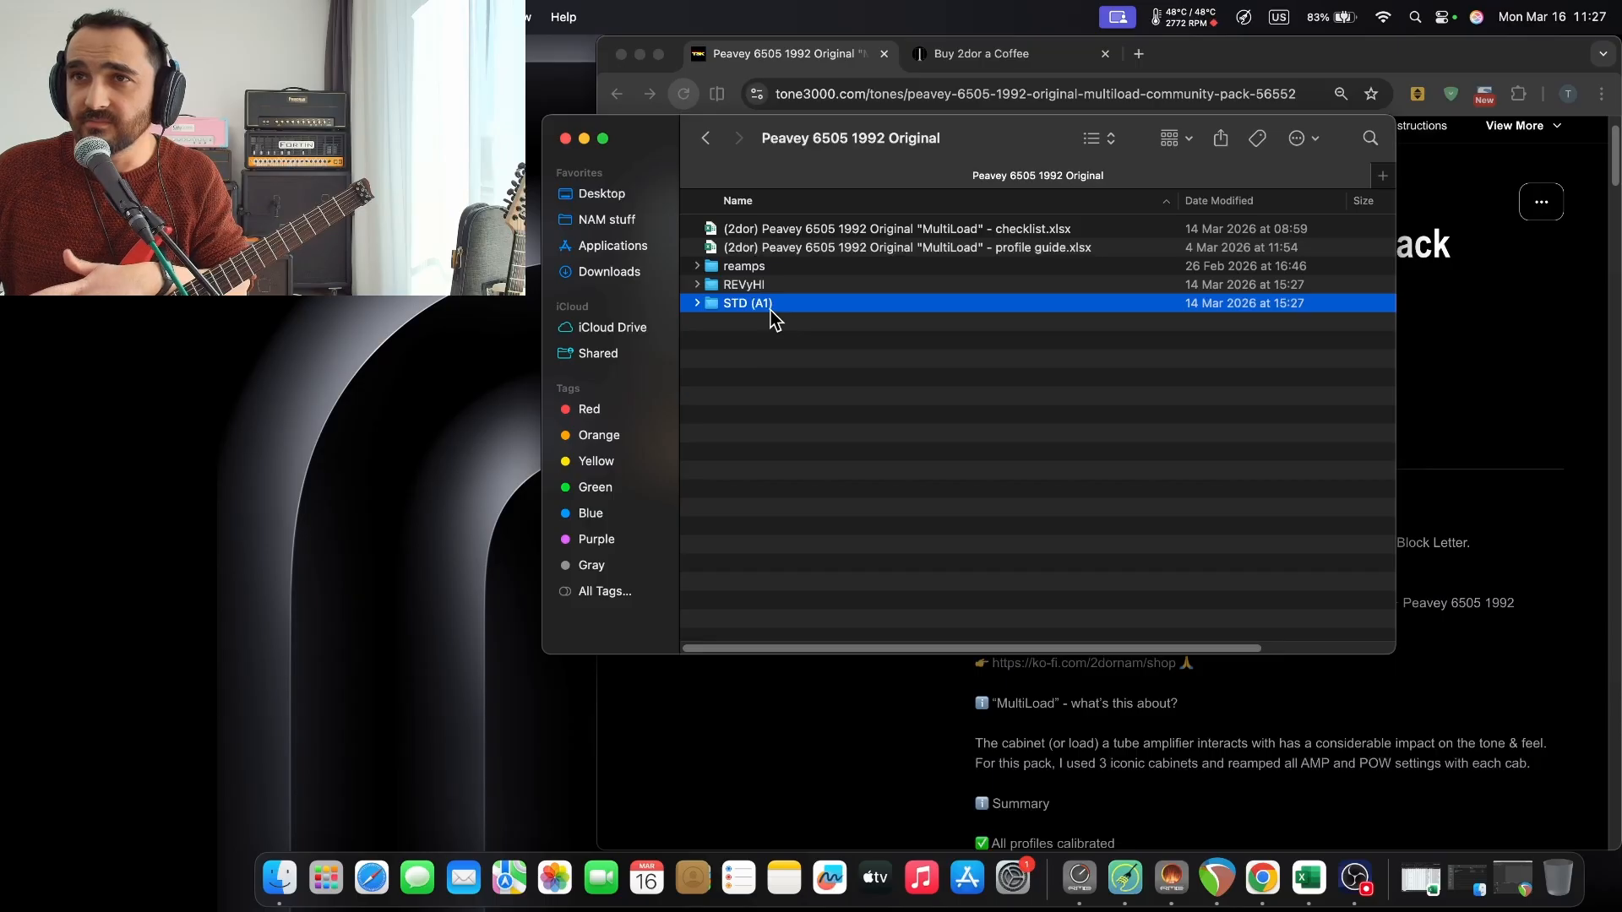
pyautogui.click(767, 284)
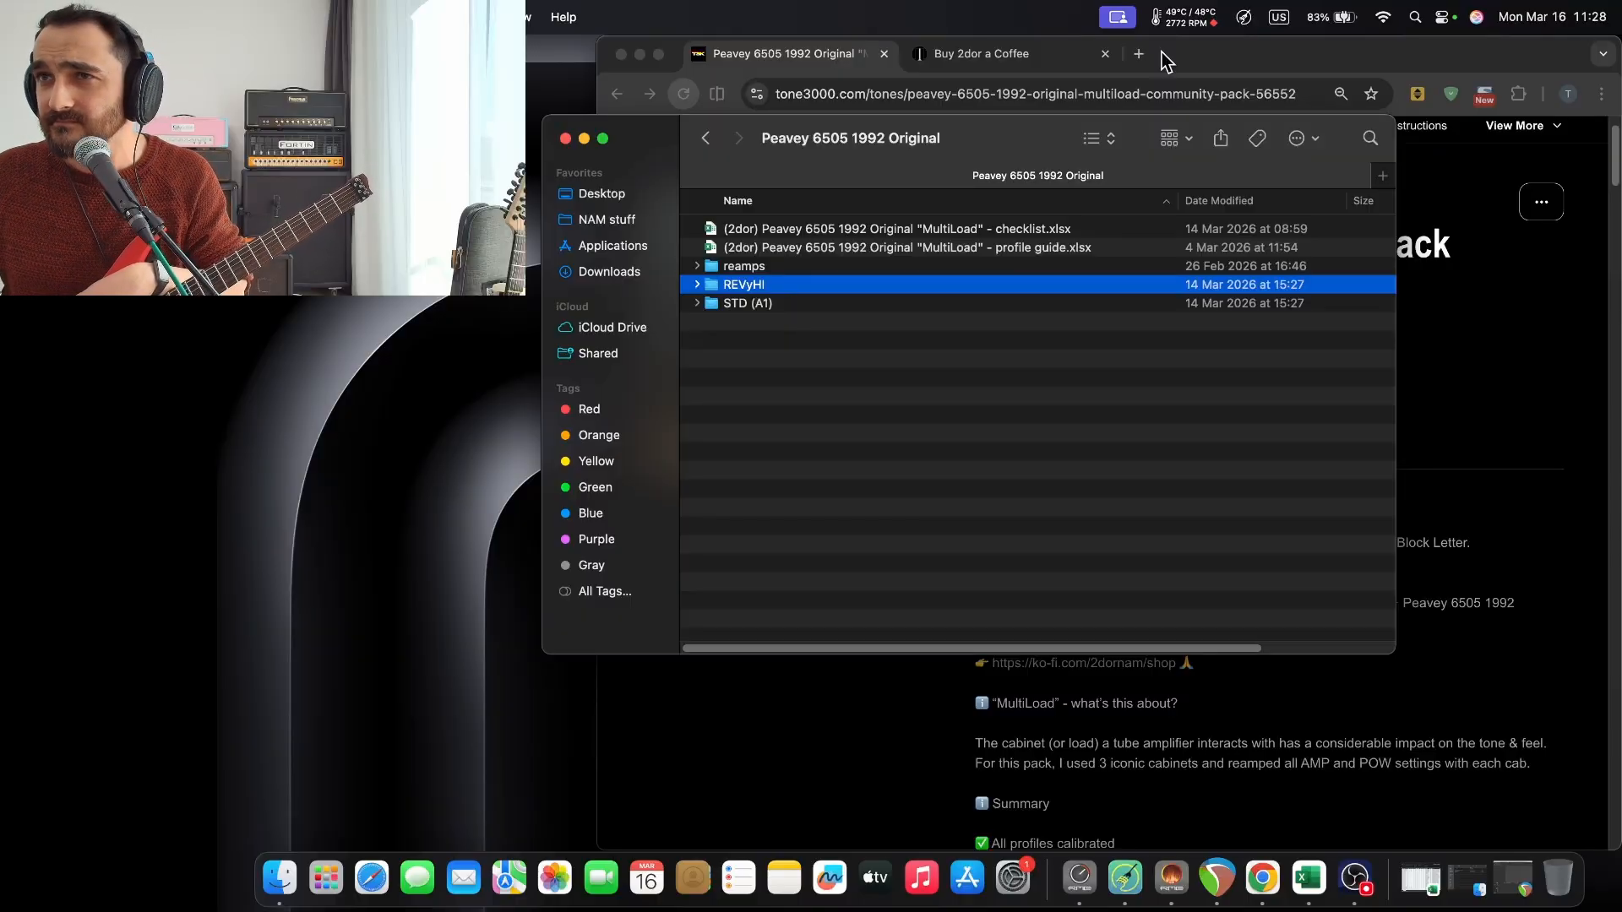
# Open the STD (A1) folder and inspect the contents of its AMP and PRE subfolders, collapsing each one after viewing.
pyautogui.doubleClick(766, 310)
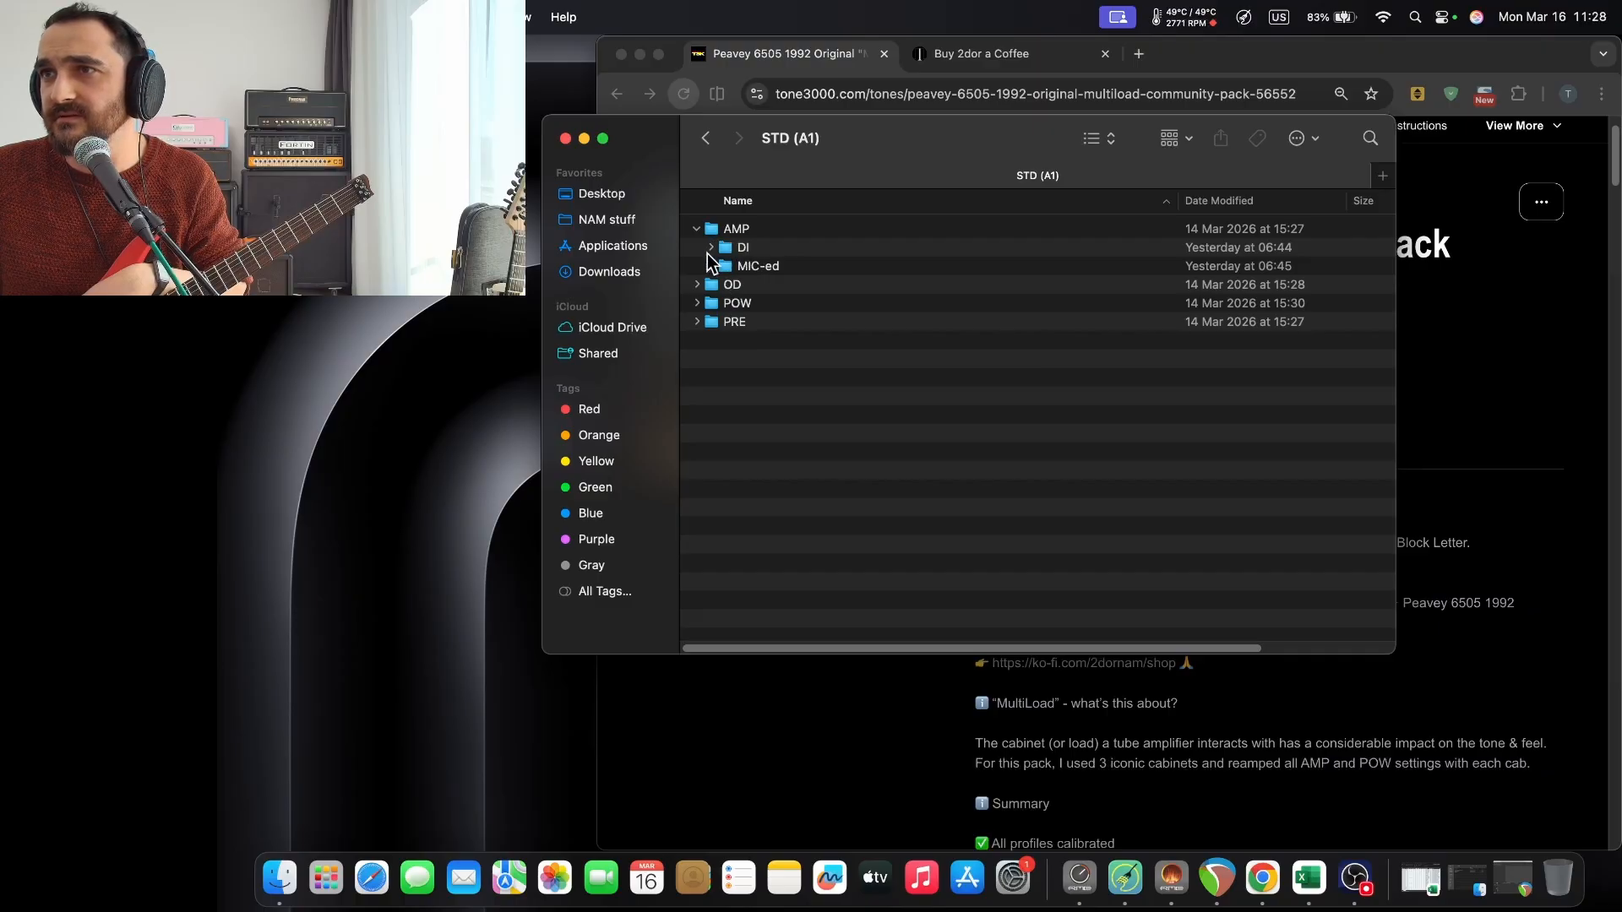
pyautogui.click(697, 229)
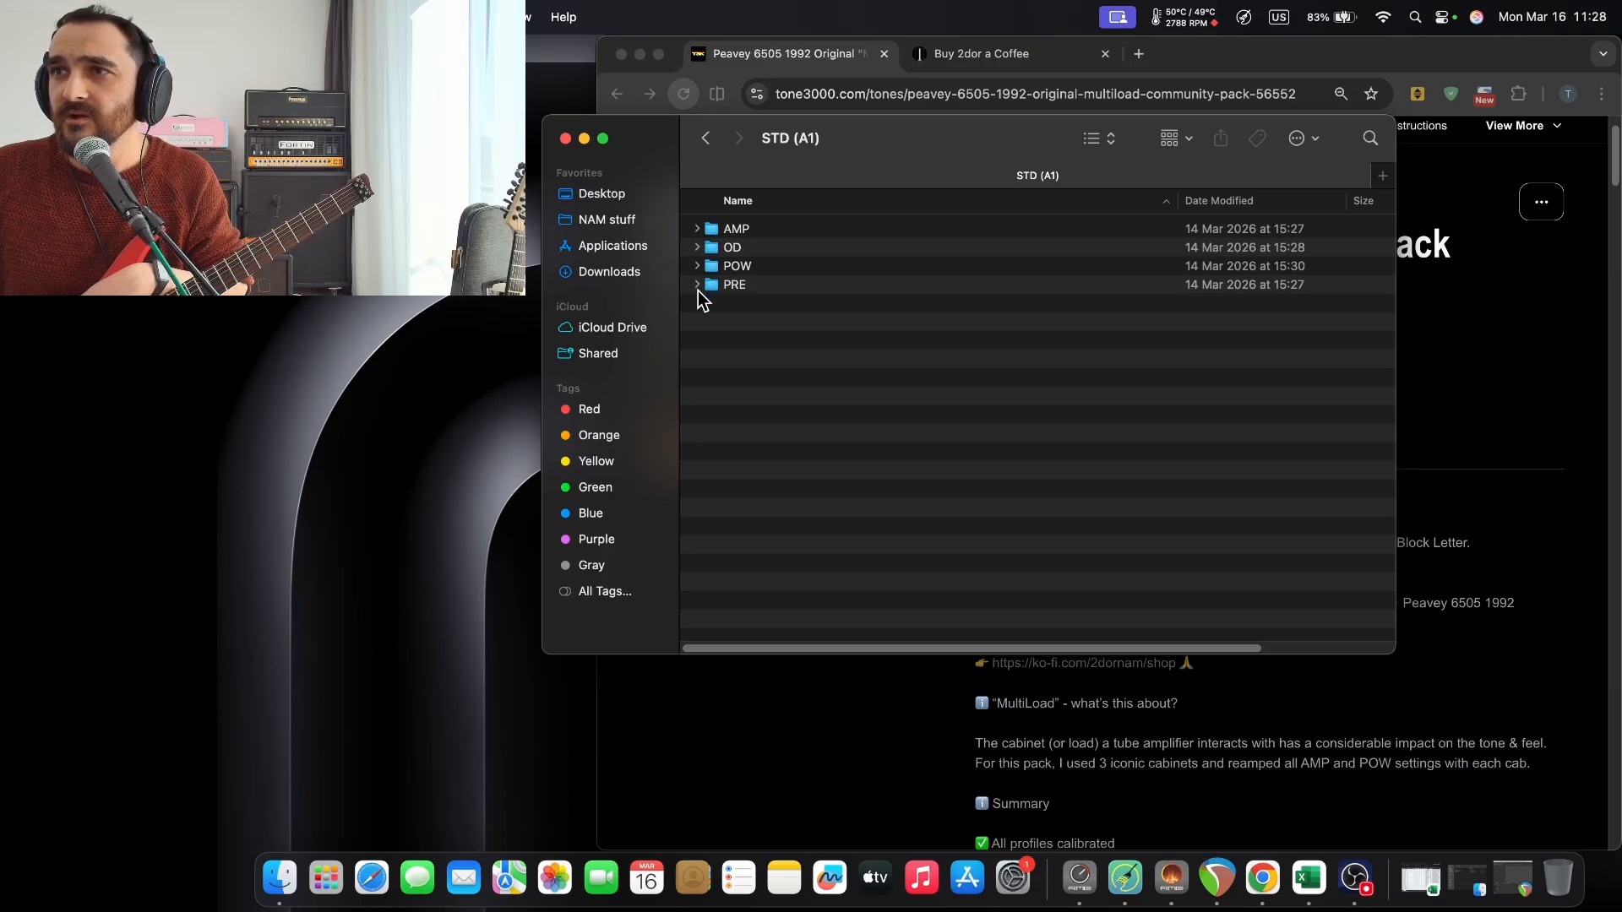
pyautogui.click(697, 285)
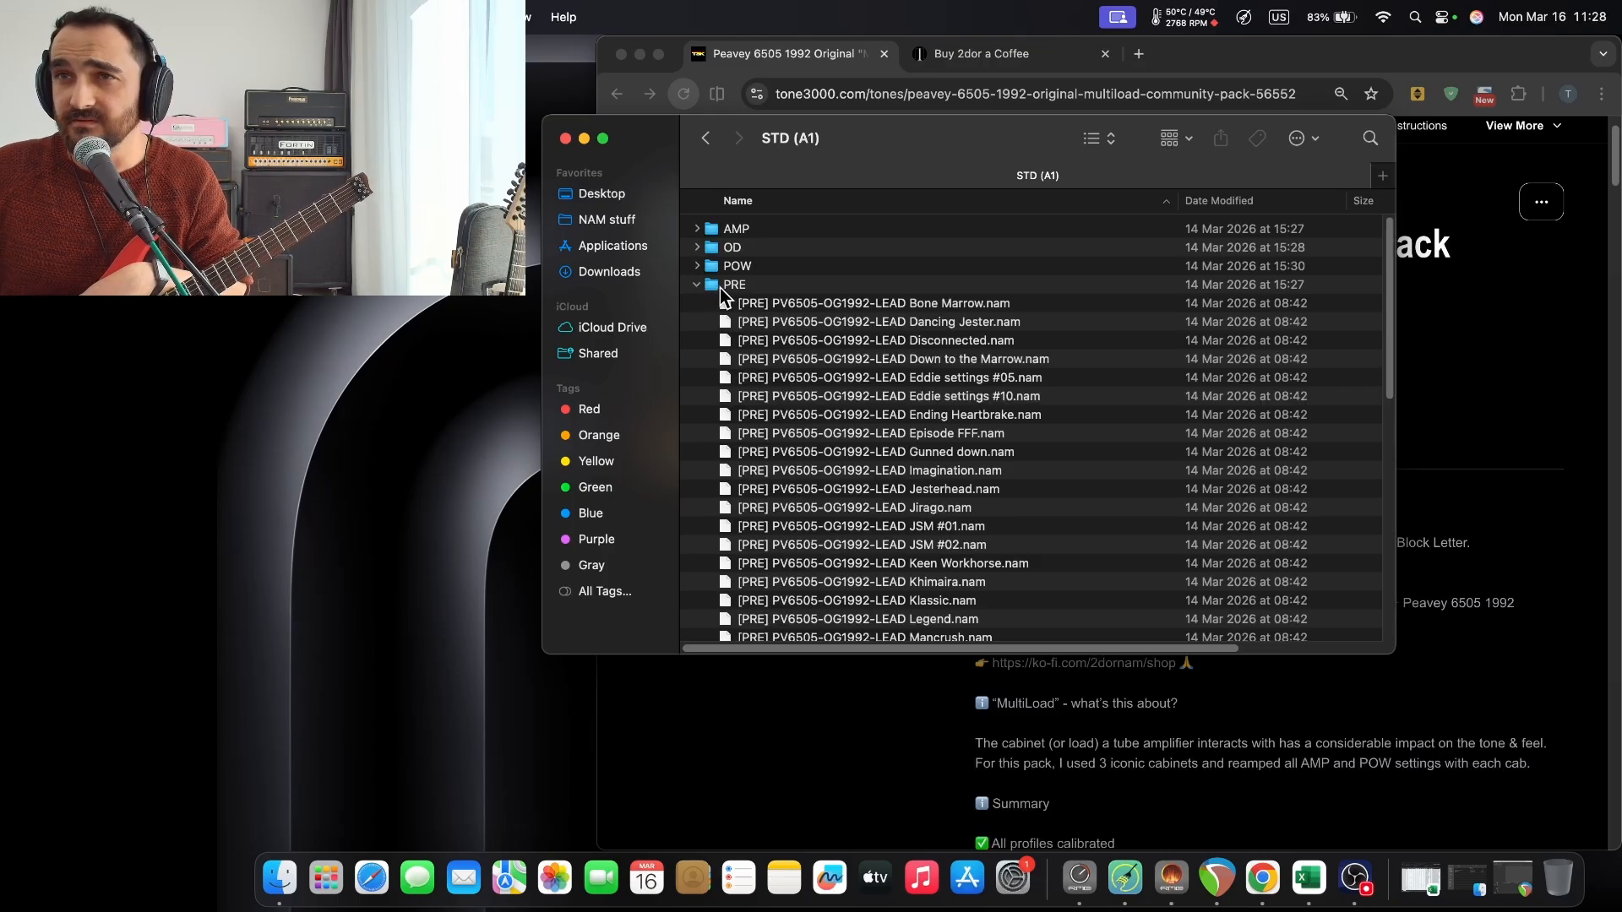
pyautogui.click(784, 327)
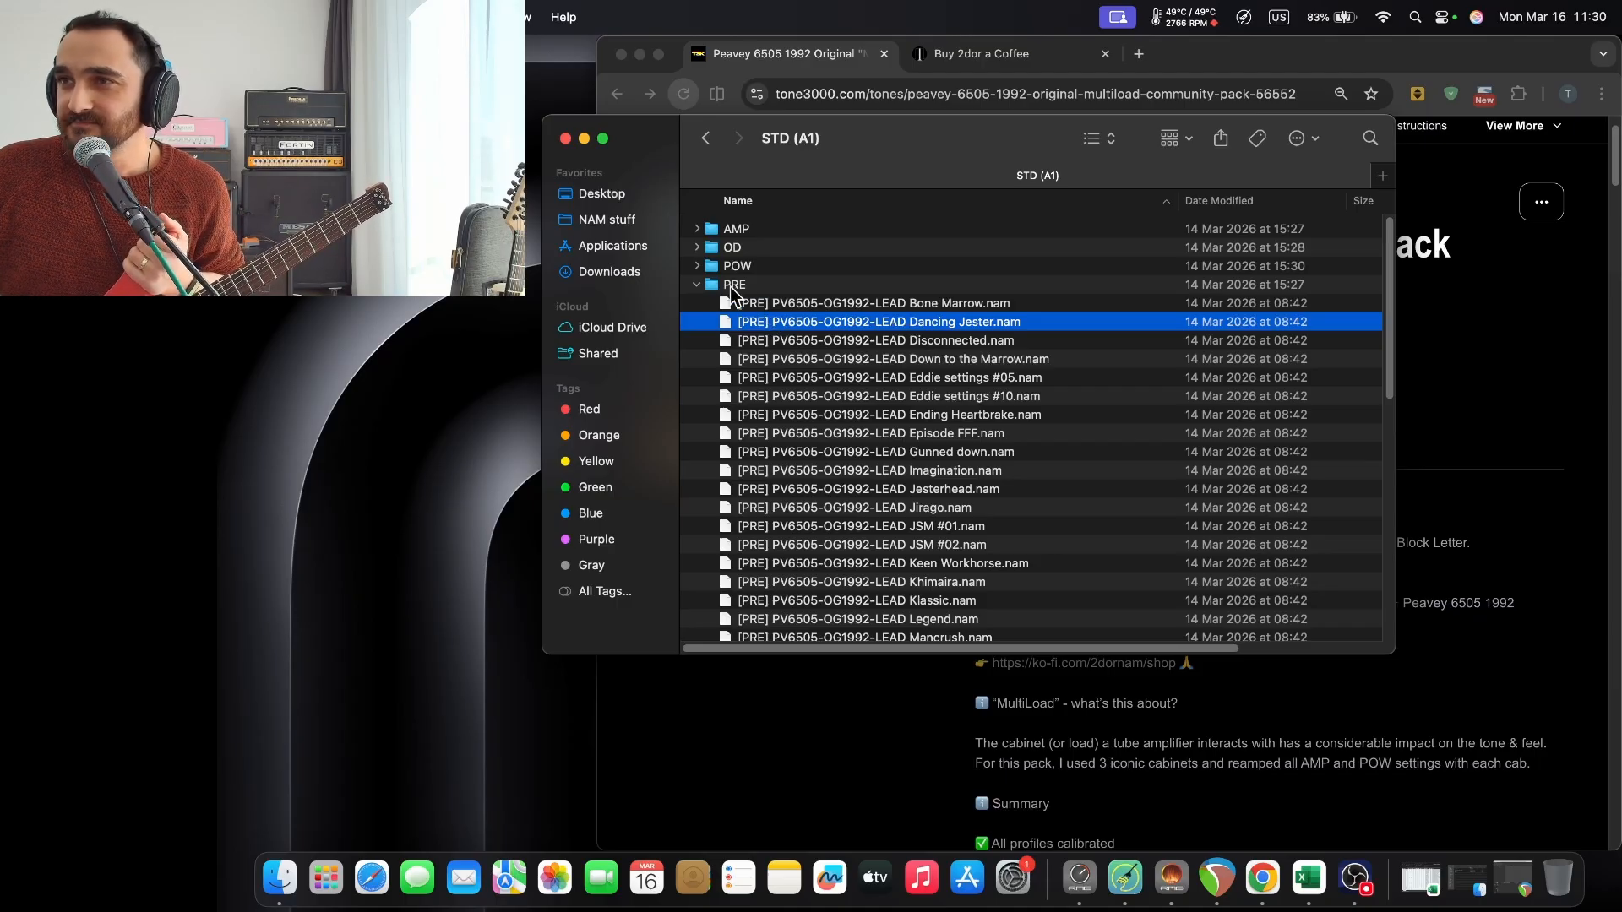
pyautogui.click(693, 285)
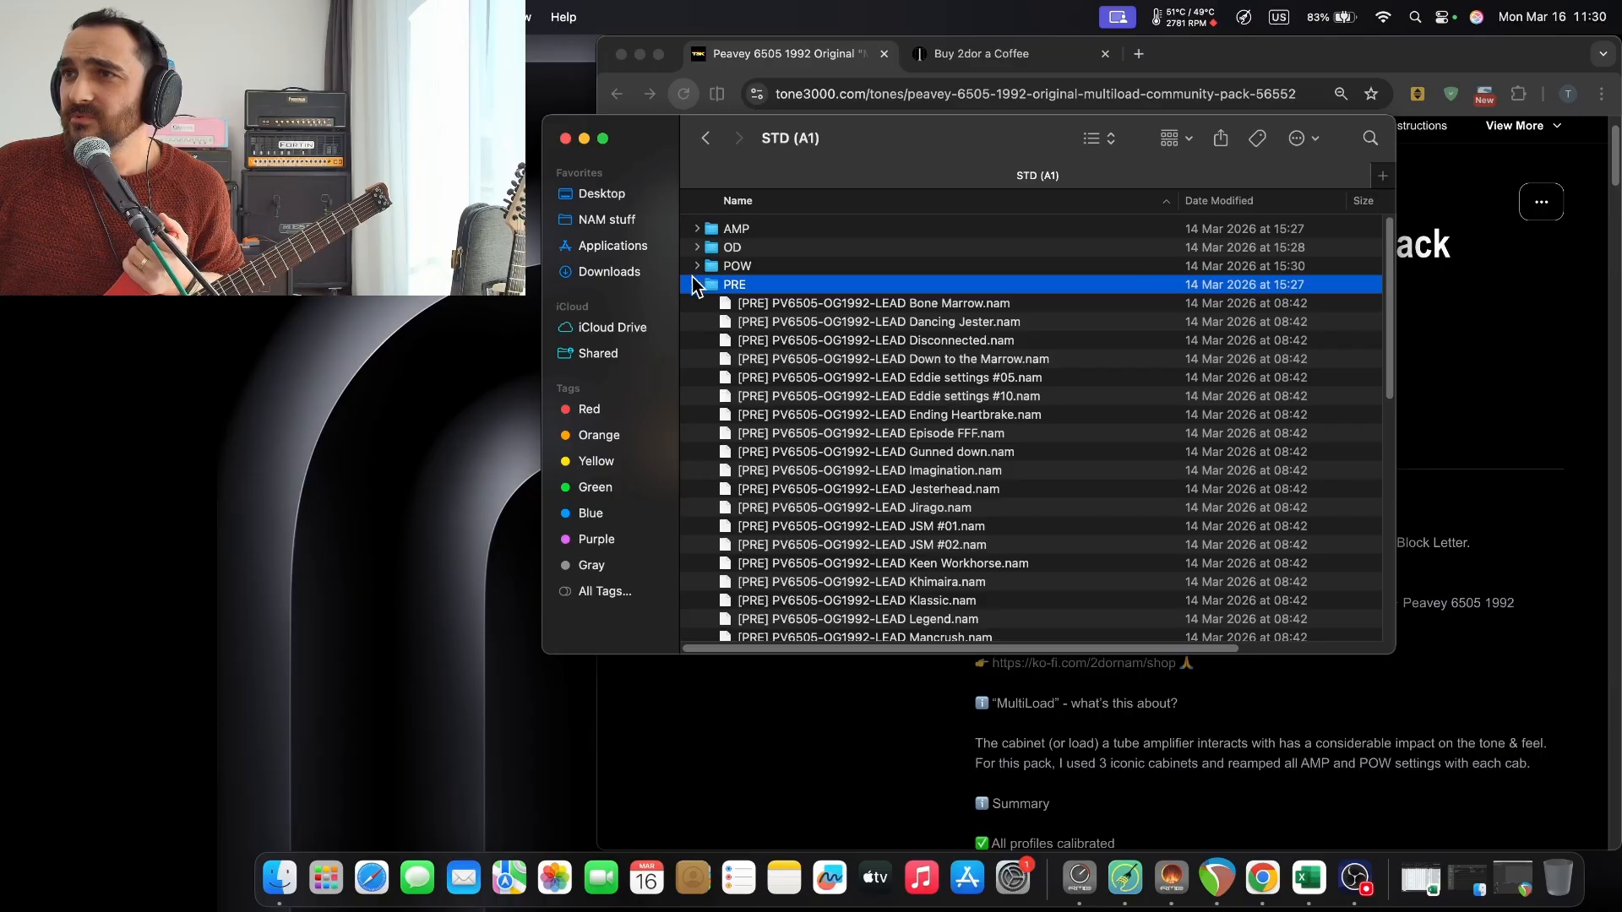
pyautogui.click(695, 285)
# Expand the POW folder and examine its DI and MIC-ed subfolders.
pyautogui.click(696, 266)
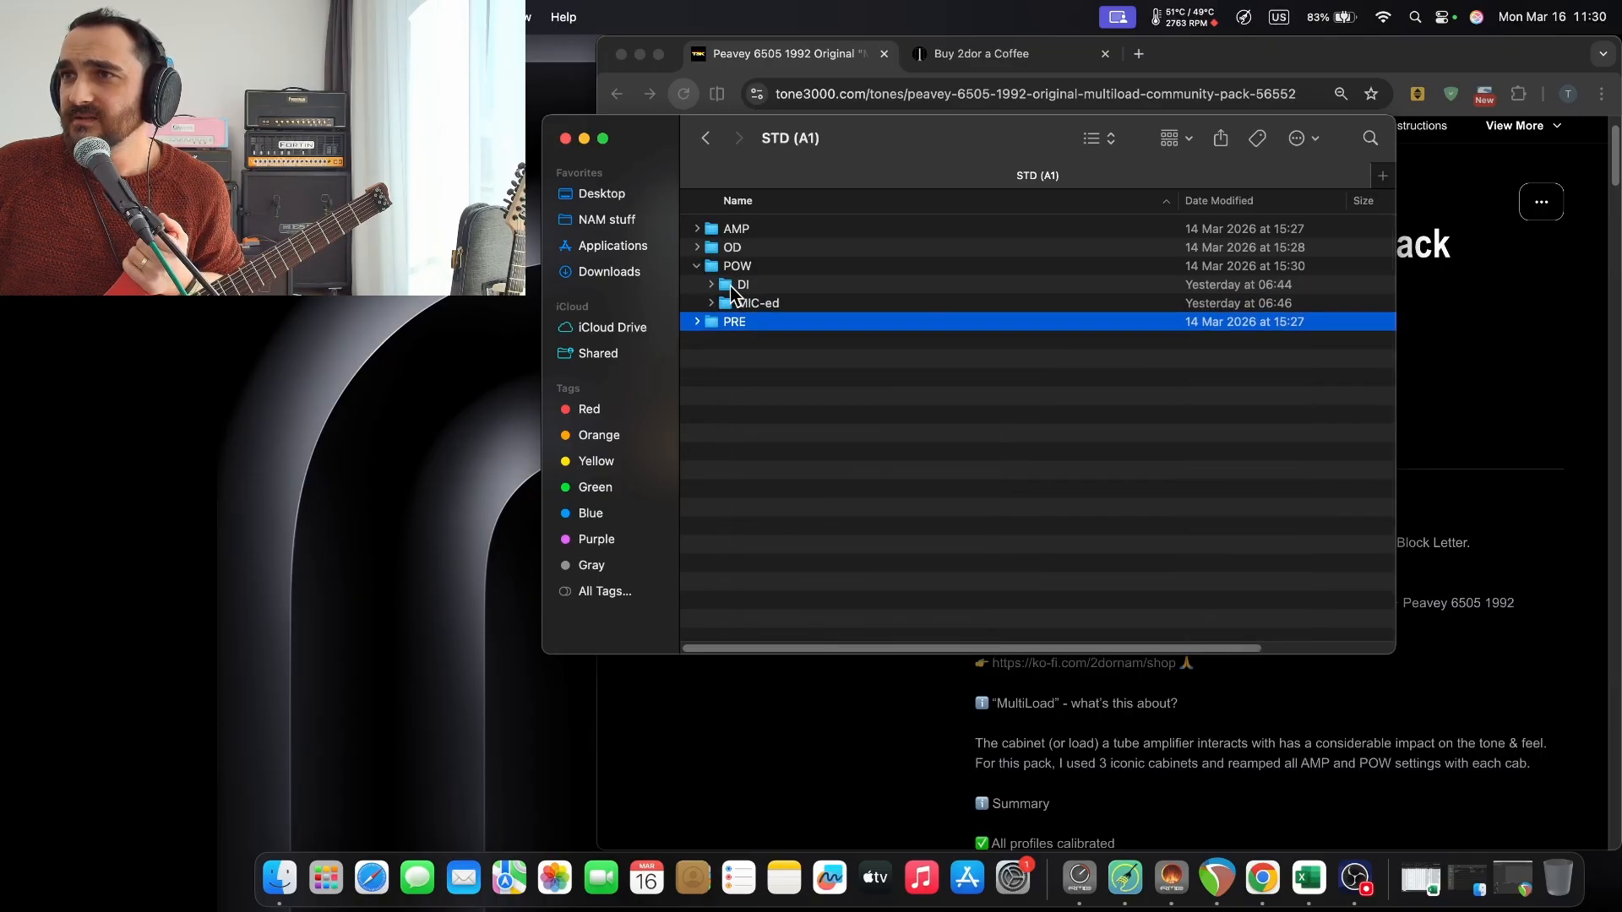
pyautogui.click(735, 289)
pyautogui.click(744, 303)
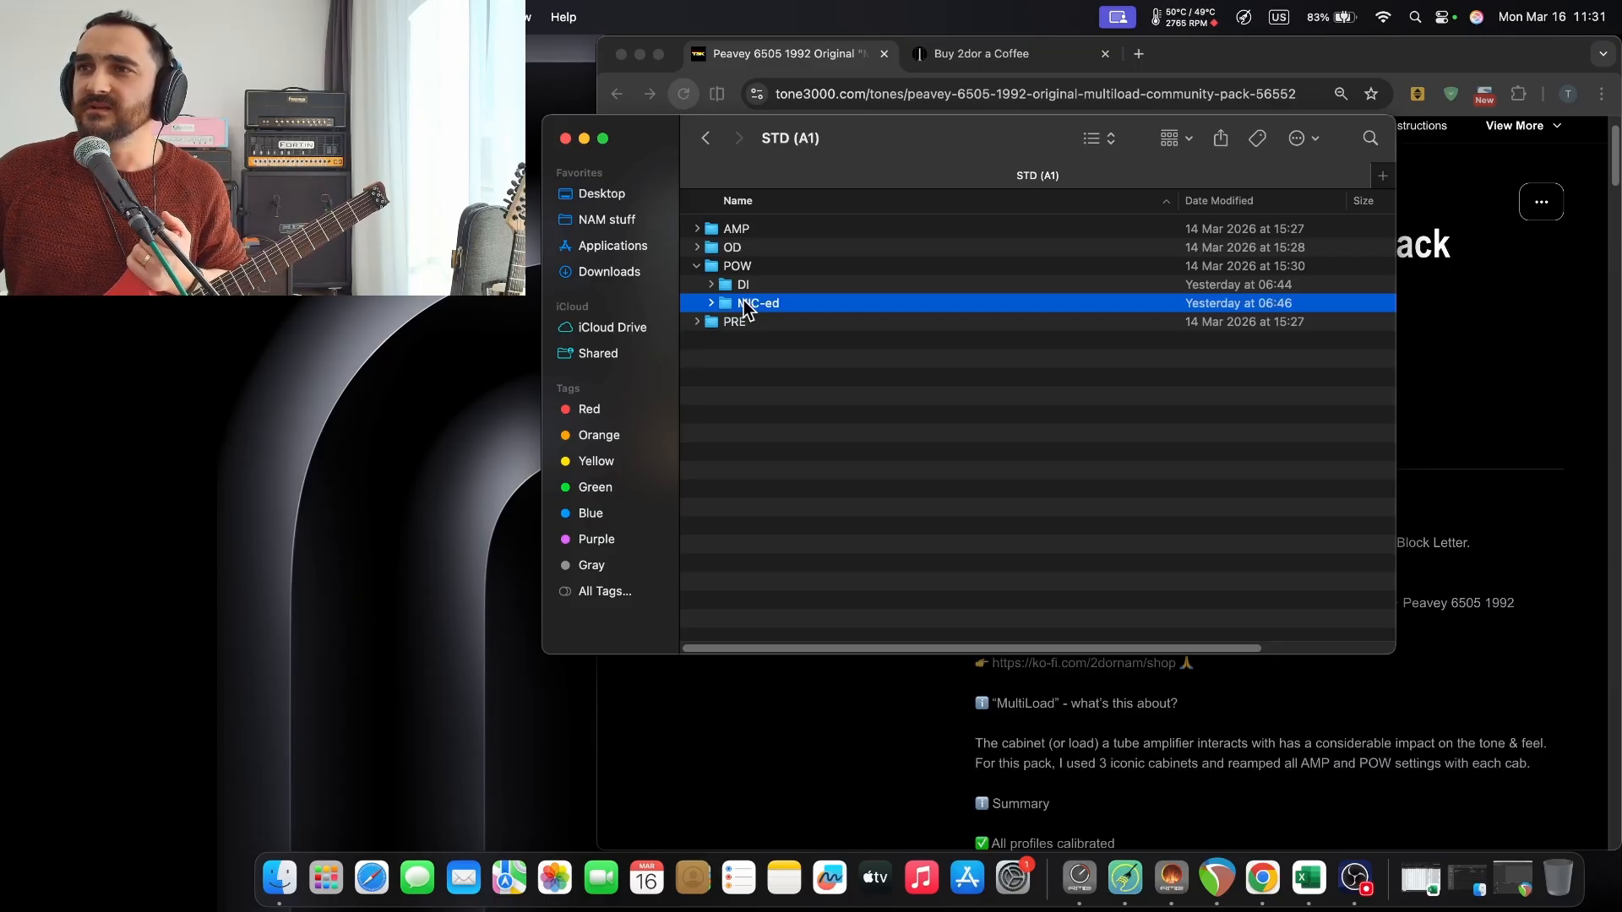
pyautogui.click(748, 291)
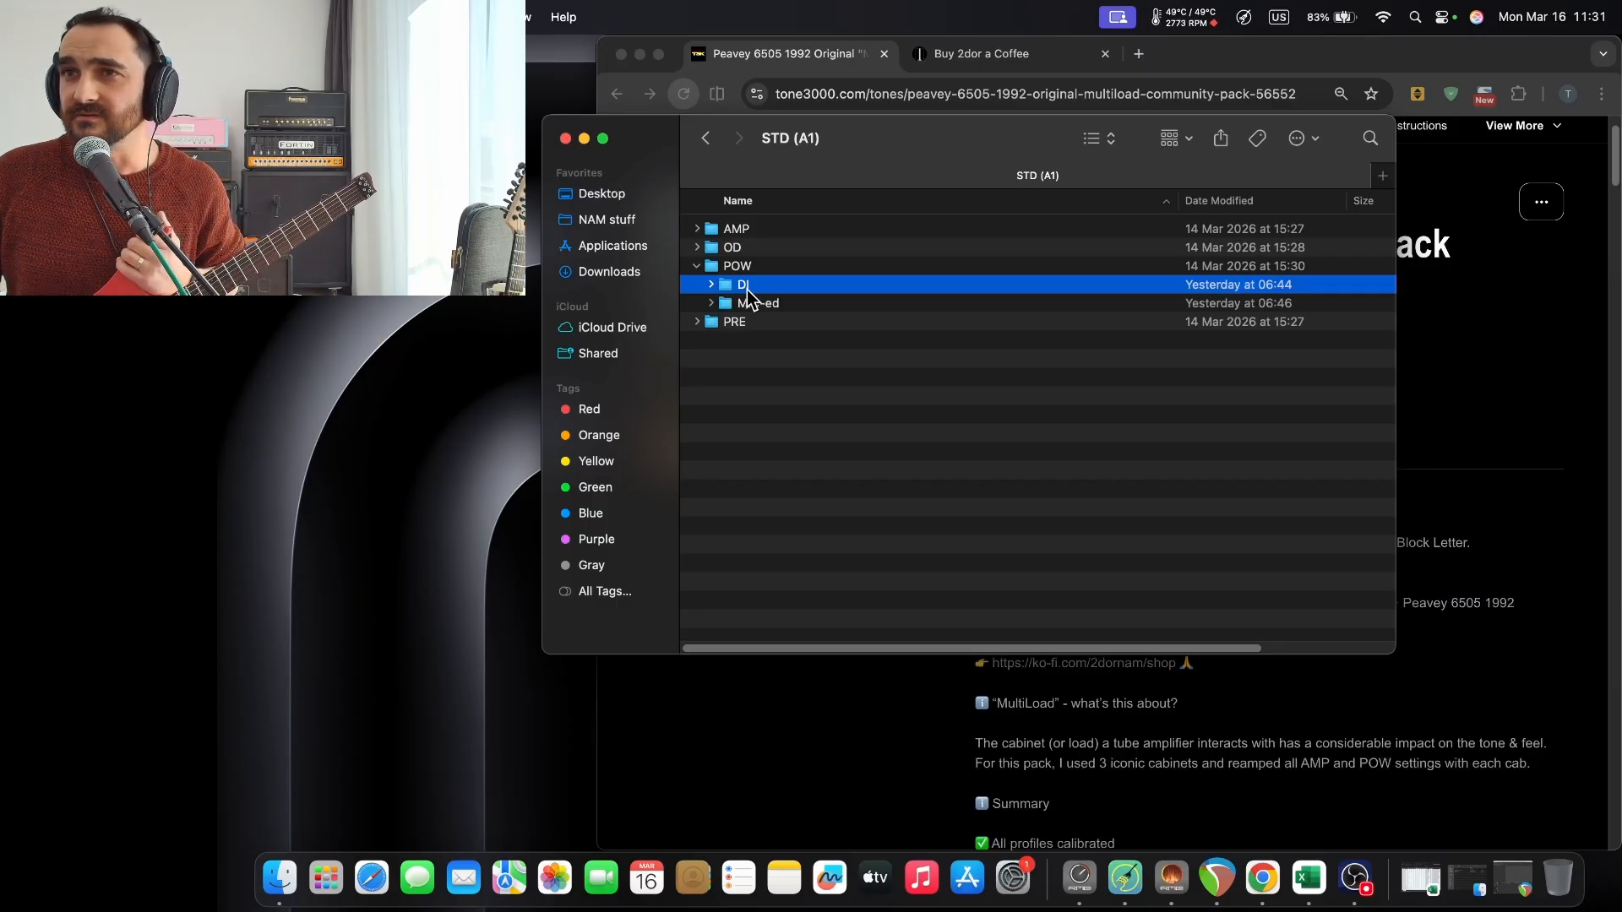
pyautogui.click(747, 304)
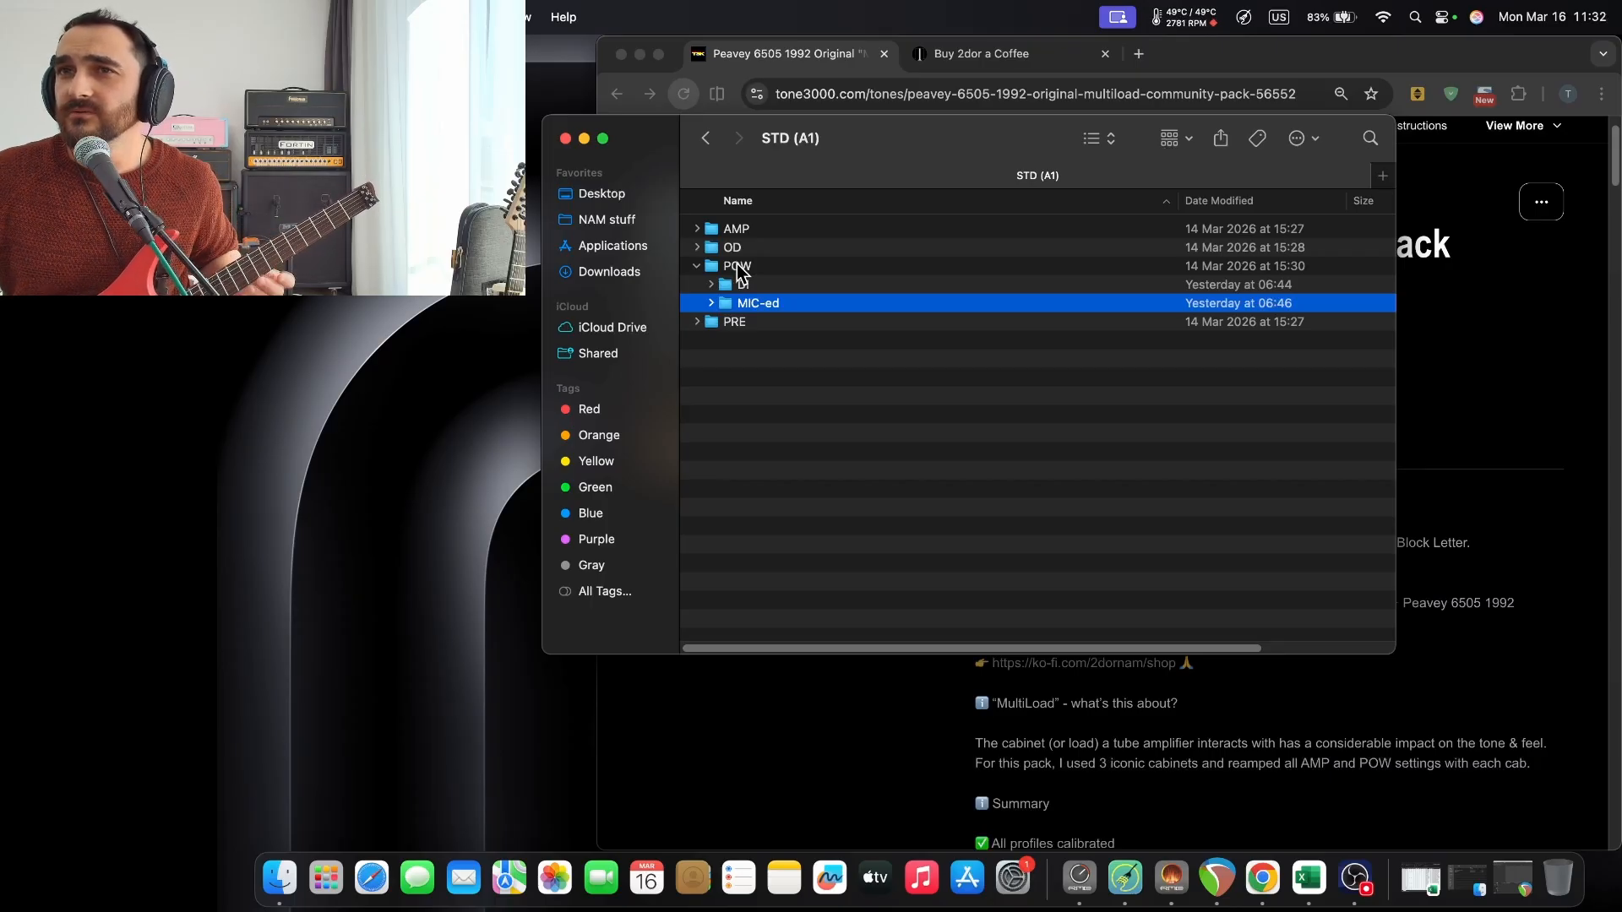
# Expand the OD folder and look through its overdrive profiles, from the BO$$ GE7 to the TSMINI files.
pyautogui.click(697, 247)
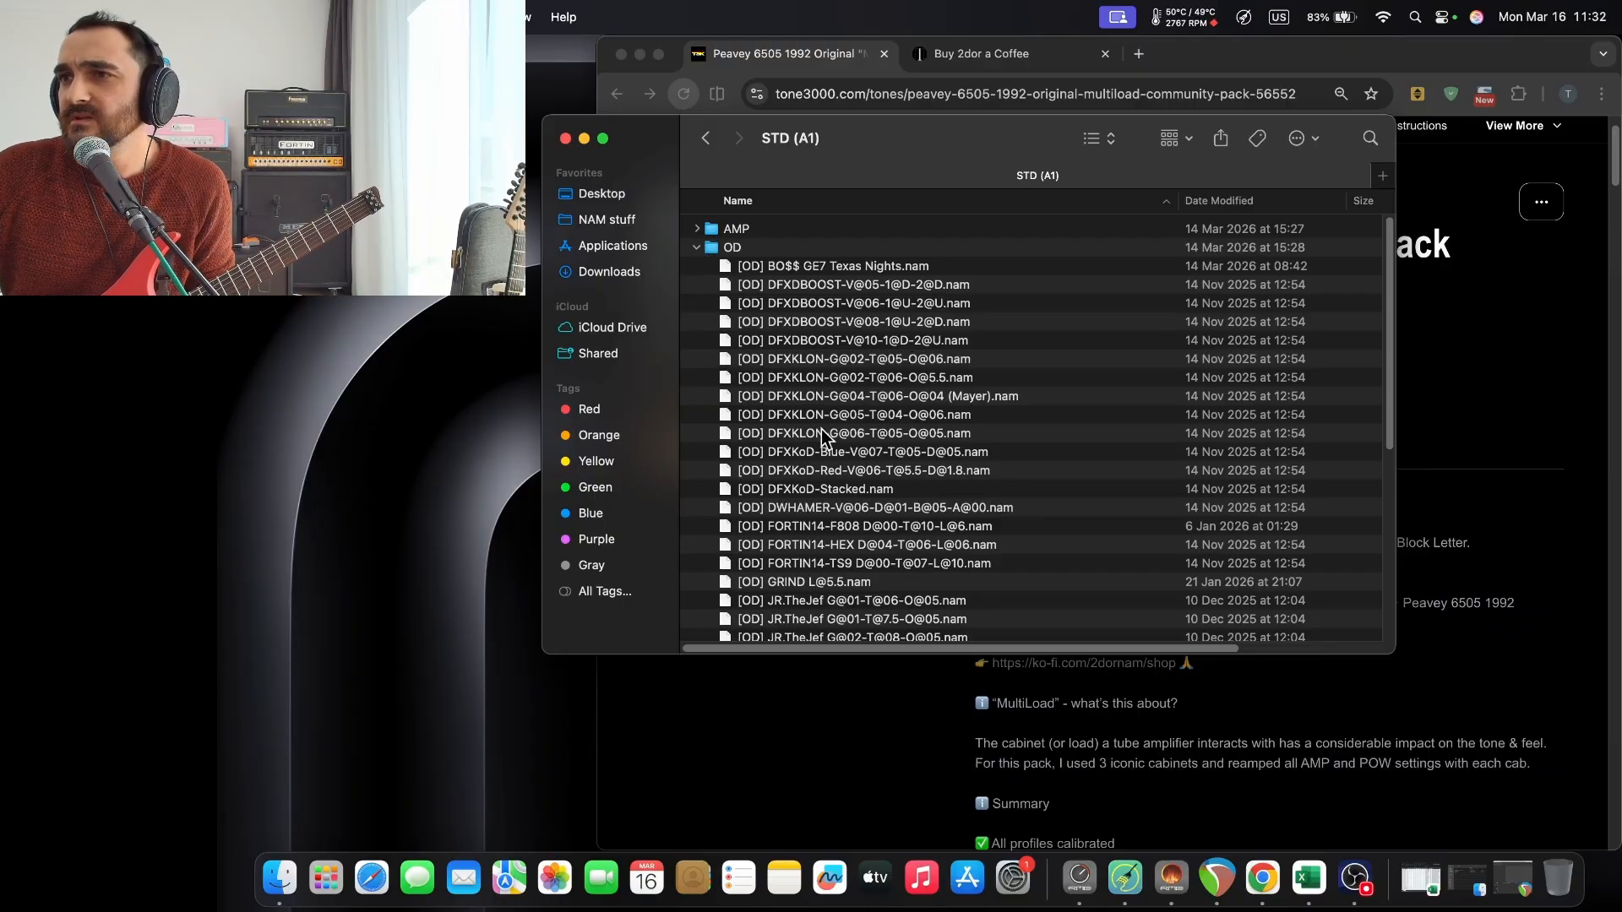
pyautogui.scroll(-1, 822, 429)
pyautogui.click(823, 467)
pyautogui.click(823, 483)
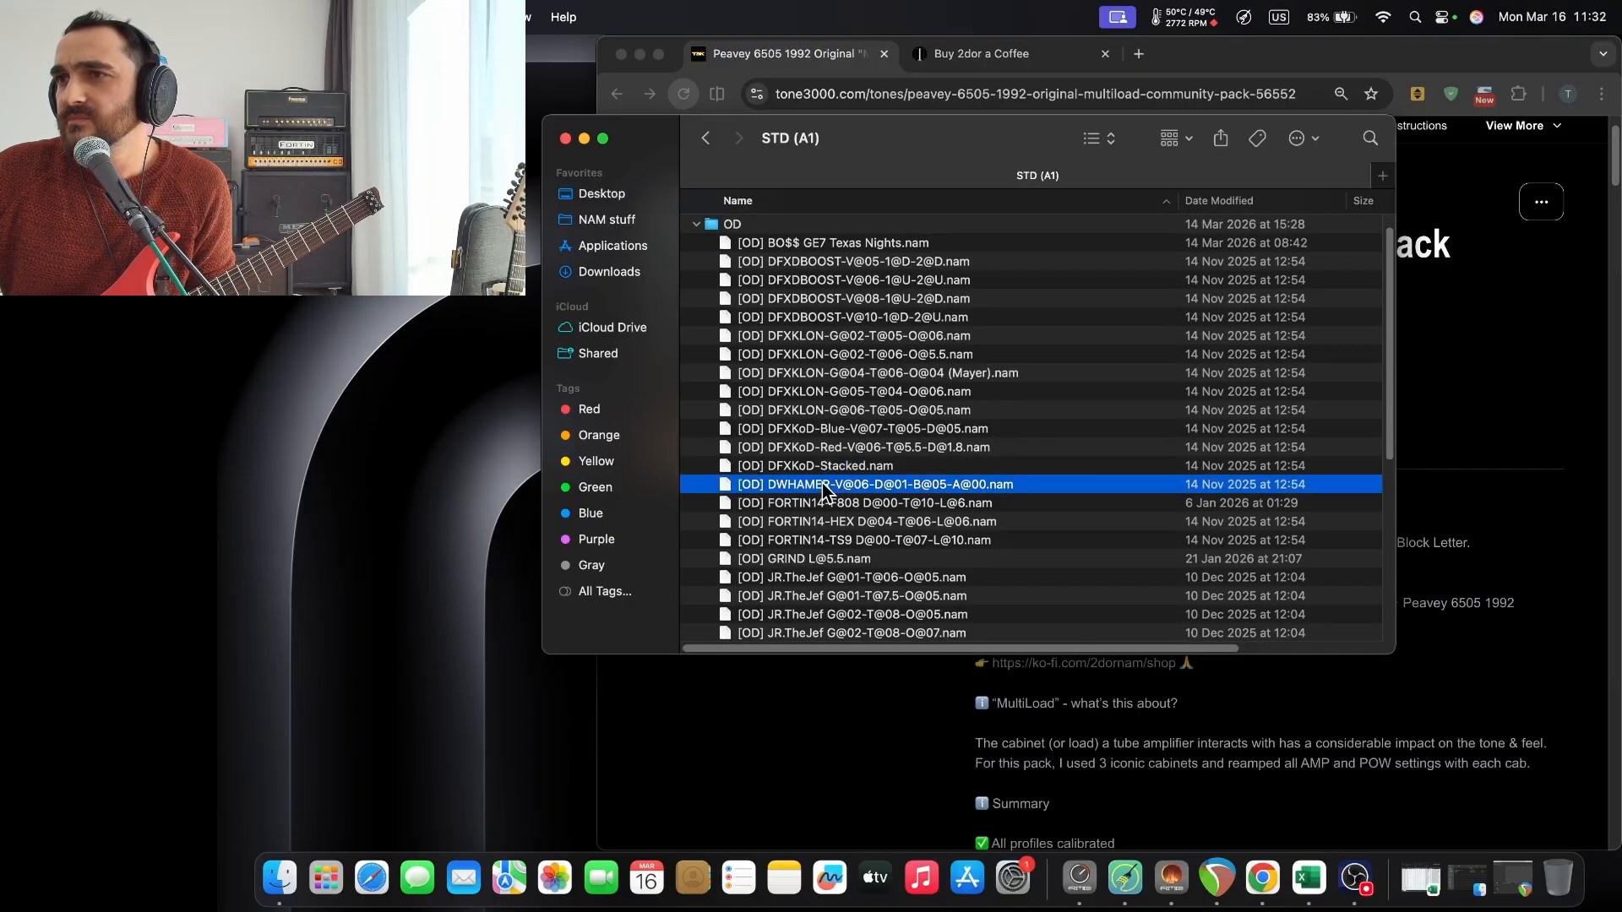
pyautogui.scroll(-1, 838, 455)
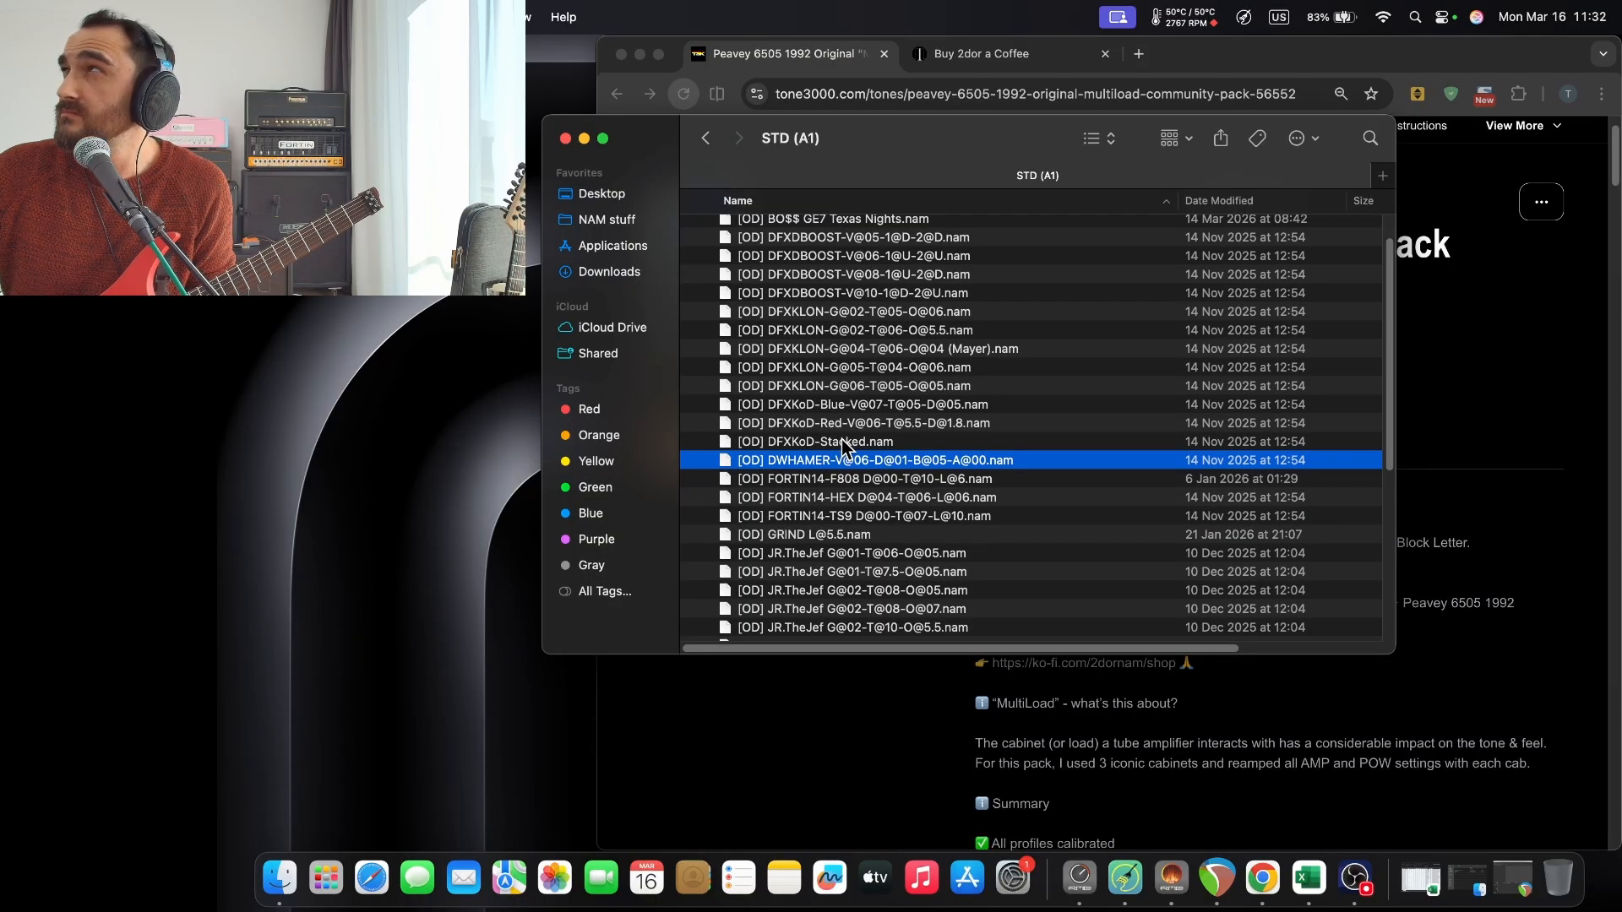
pyautogui.scroll(-4, 842, 439)
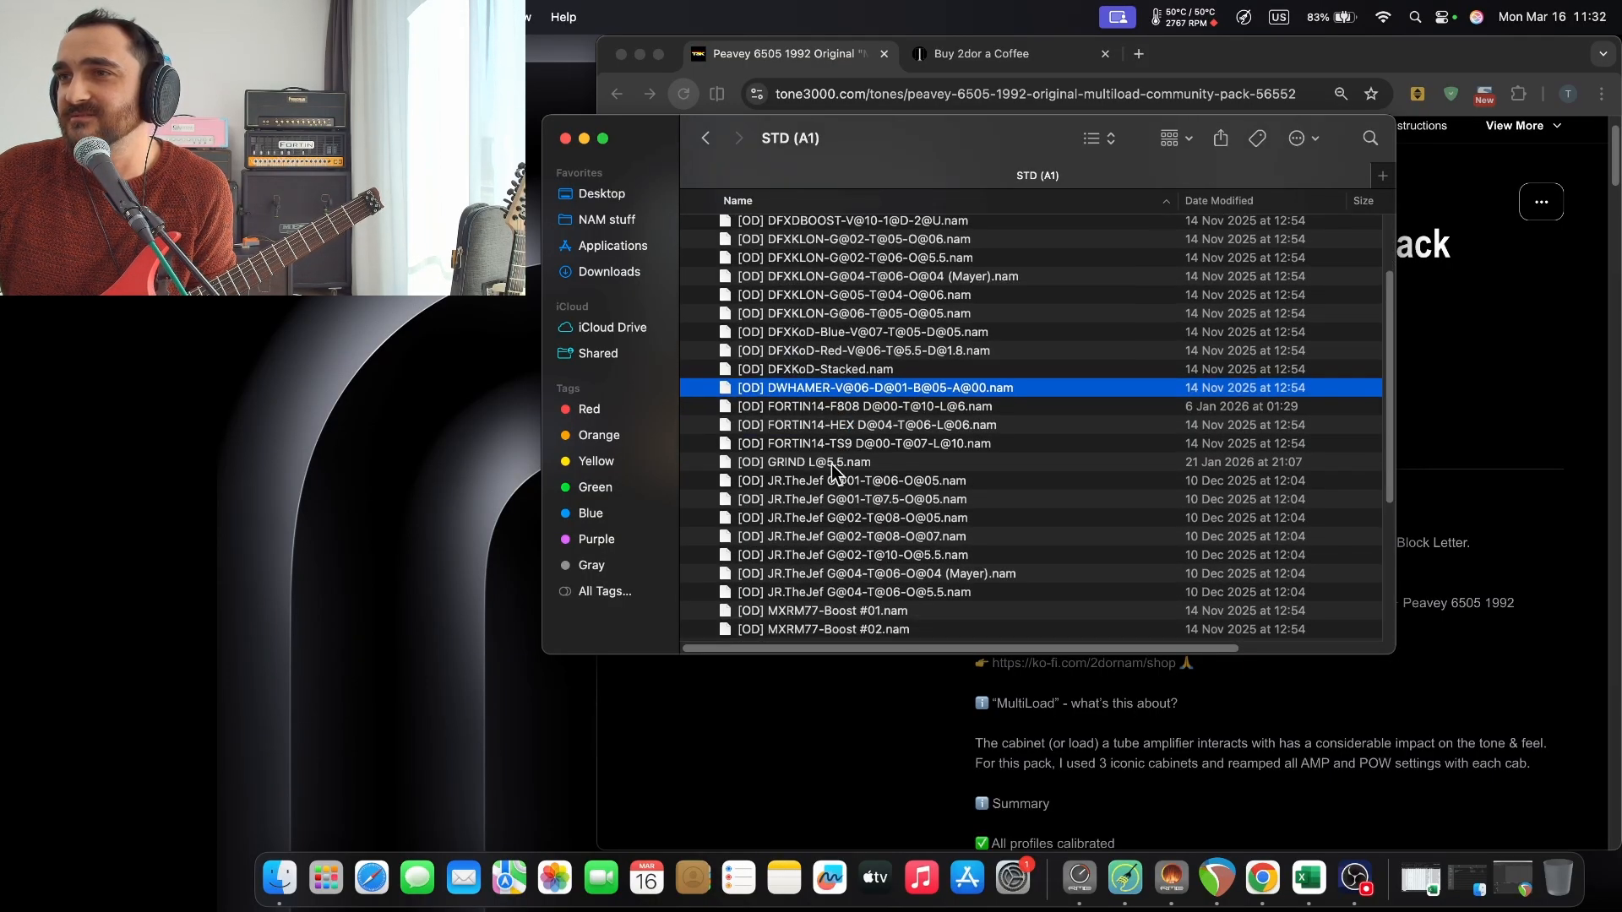
pyautogui.click(834, 463)
pyautogui.scroll(-7, 835, 503)
pyautogui.click(836, 465)
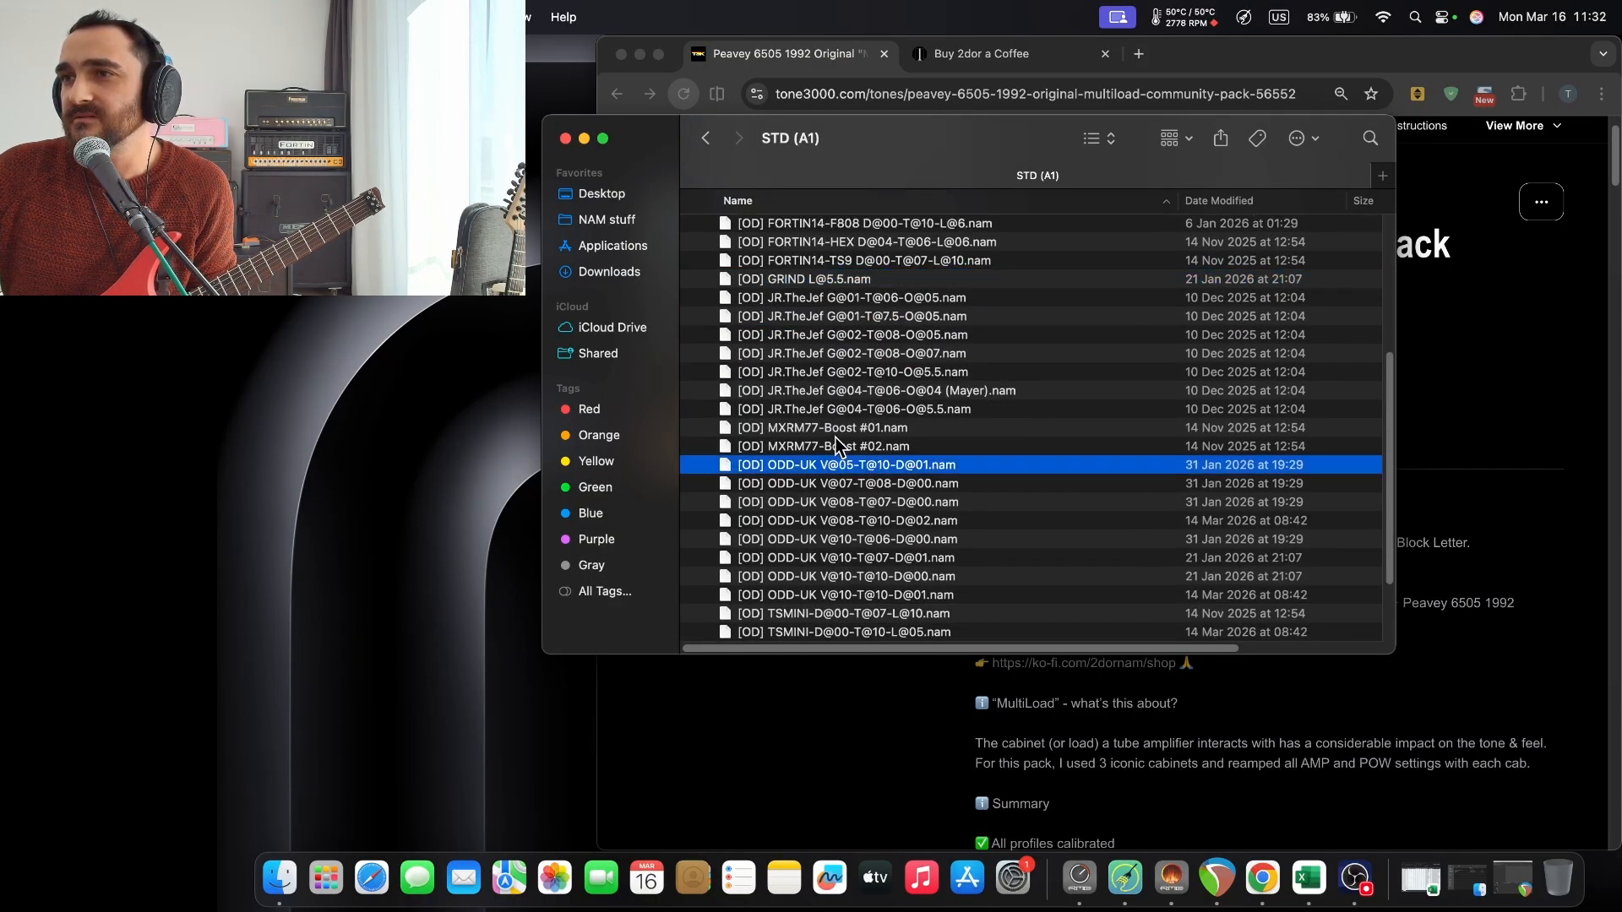
pyautogui.scroll(-1, 837, 444)
pyautogui.click(838, 425)
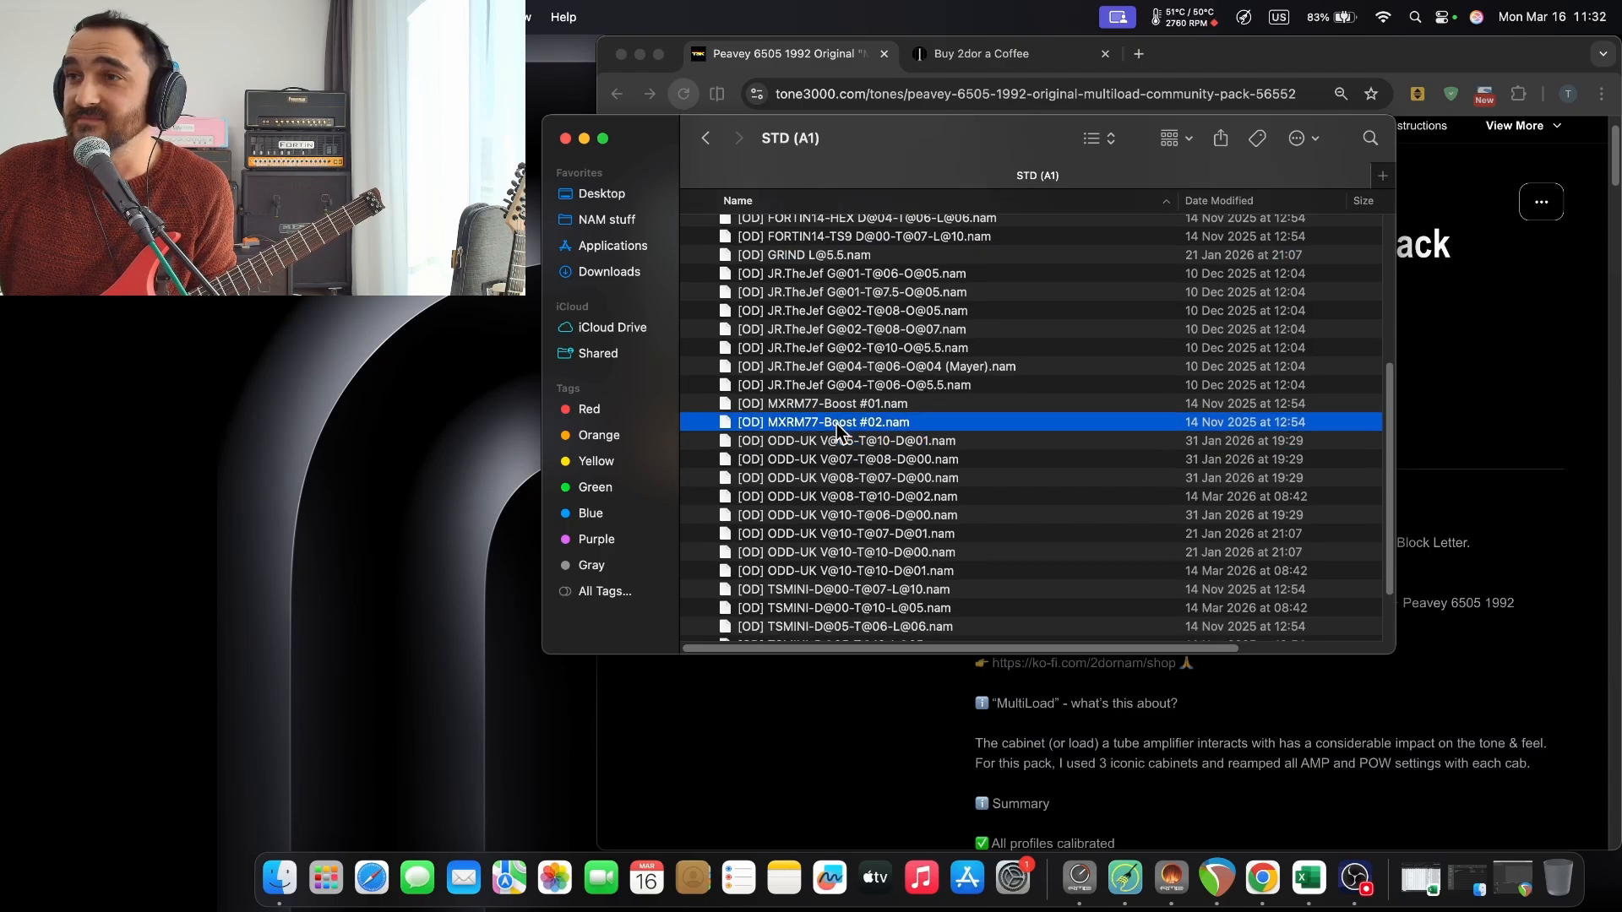
pyautogui.click(840, 407)
pyautogui.click(837, 445)
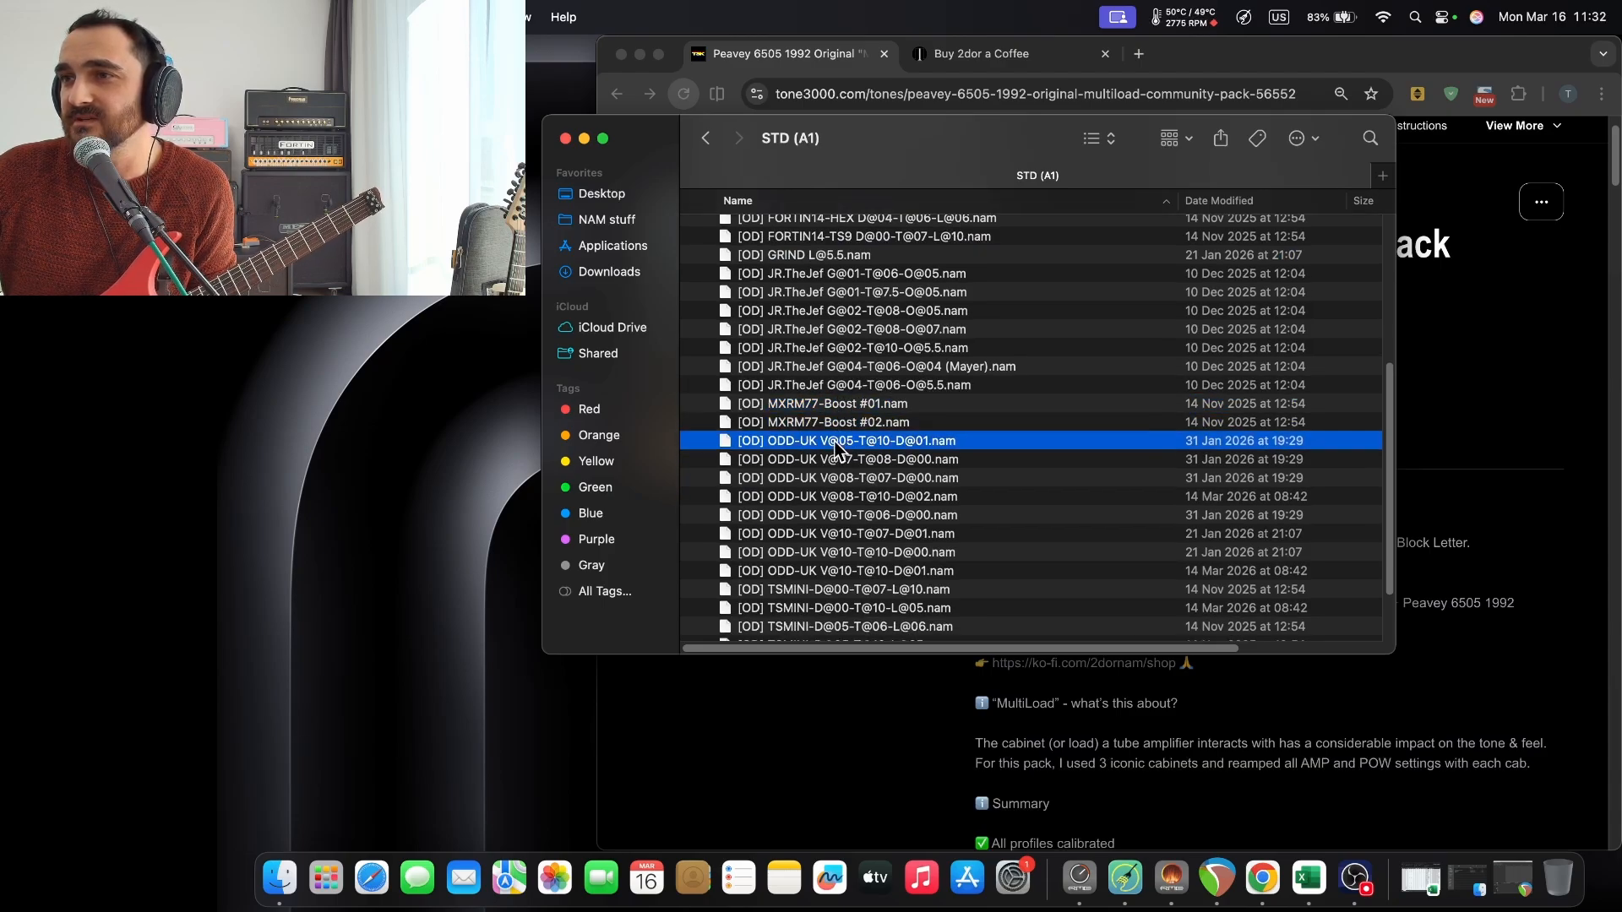
pyautogui.scroll(-2, 836, 448)
pyautogui.click(834, 511)
pyautogui.click(841, 529)
pyautogui.scroll(-3, 848, 465)
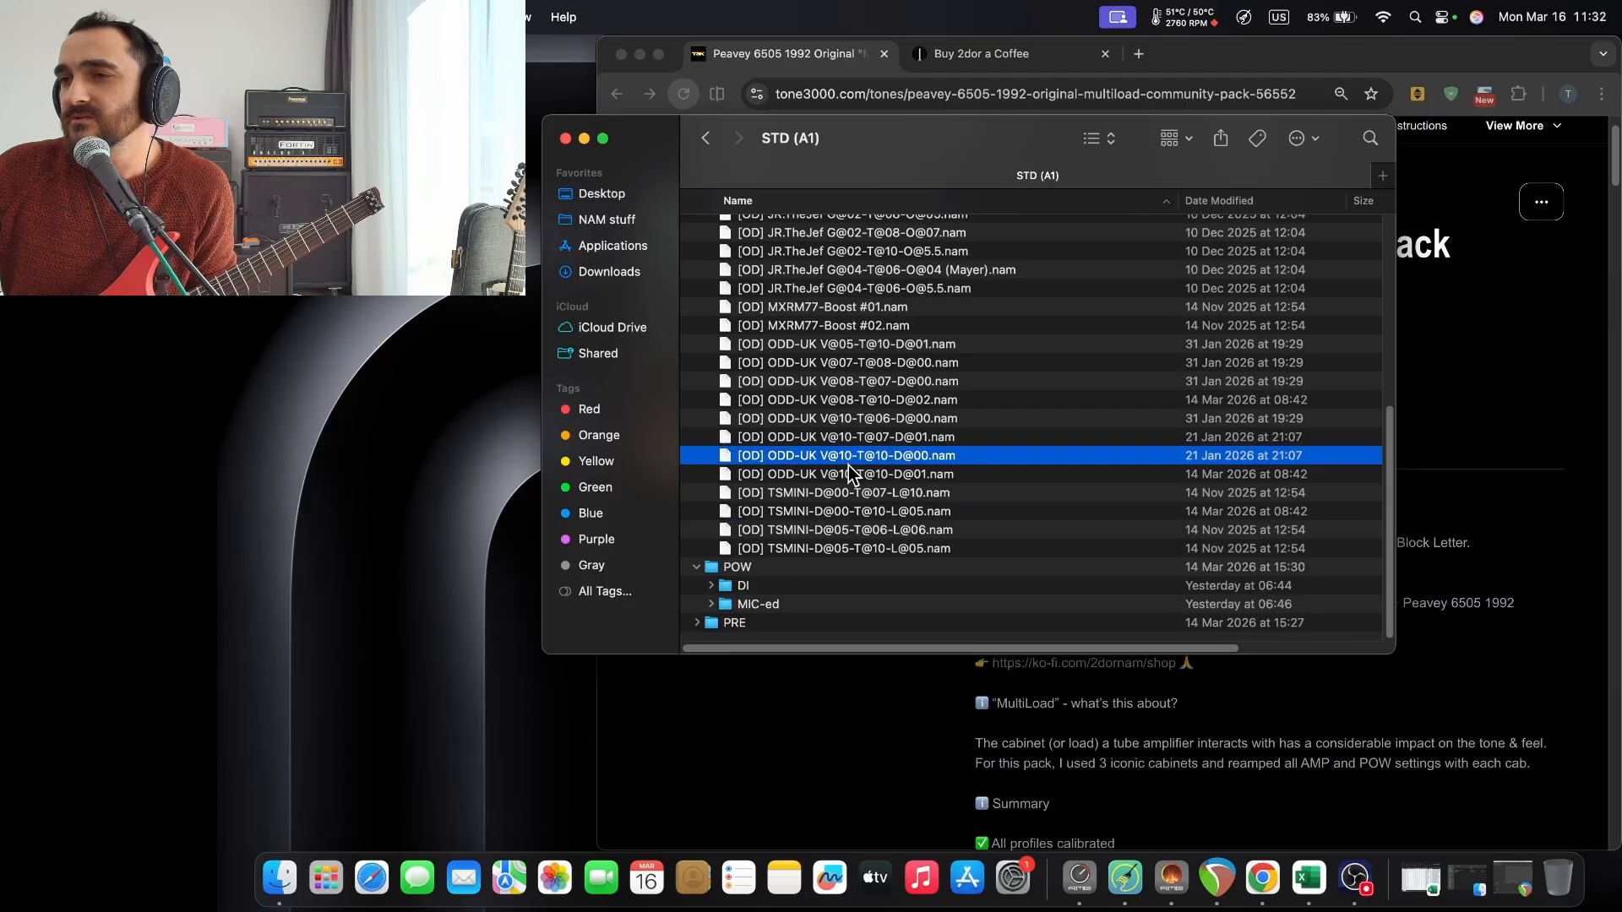
# Review the OD folder's overdrive profiles again from start to end and collapse the folder.
pyautogui.scroll(10, 848, 466)
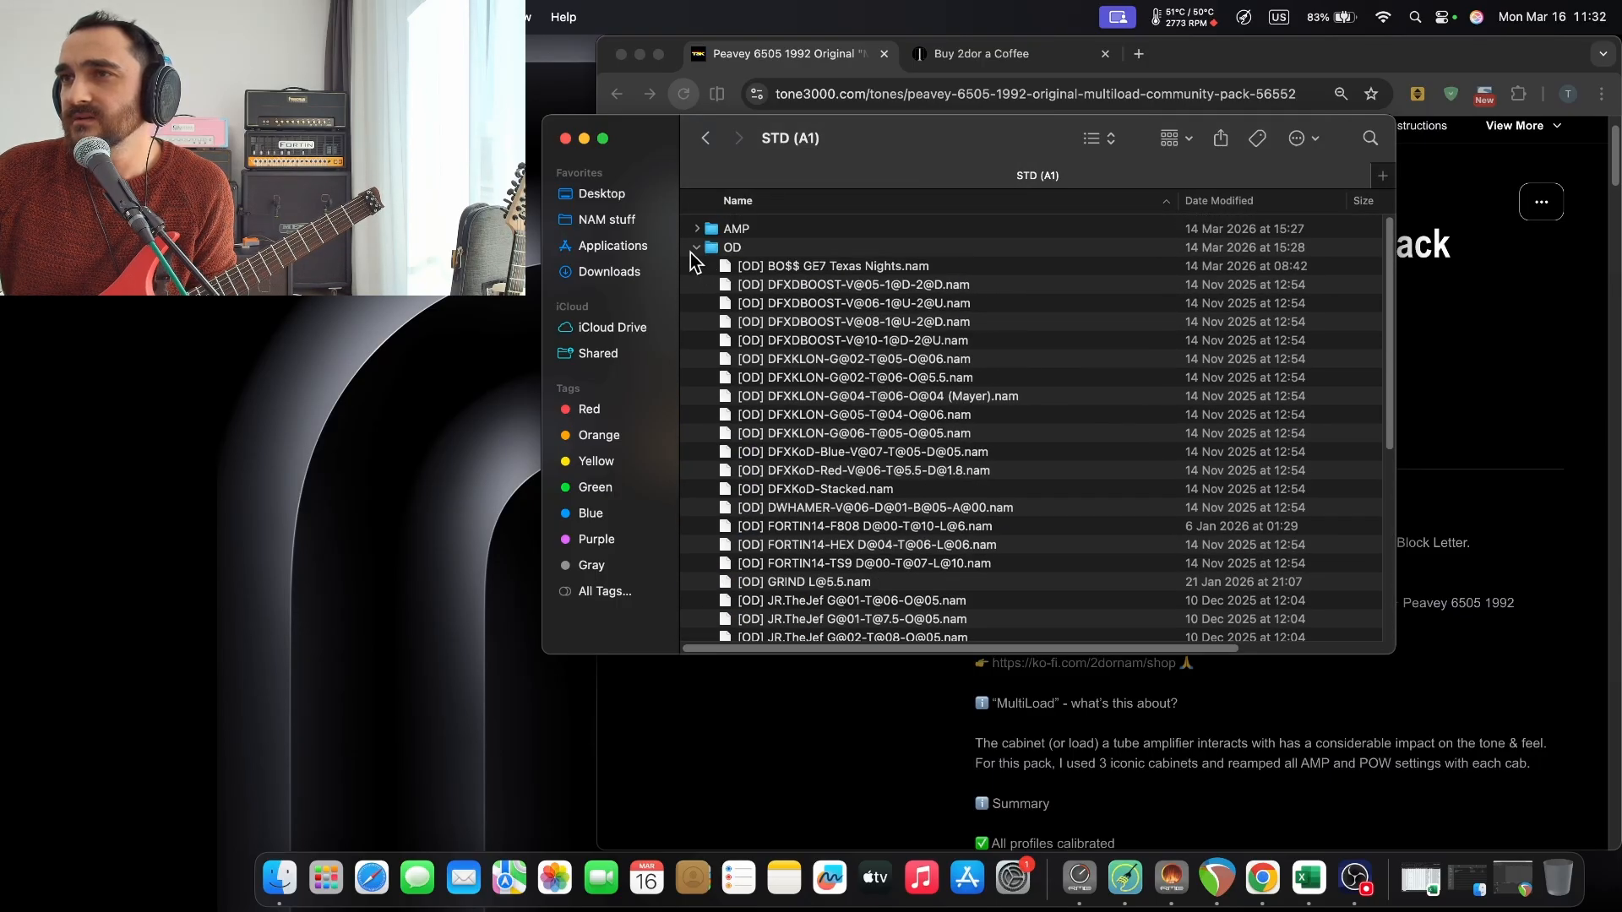
pyautogui.click(695, 249)
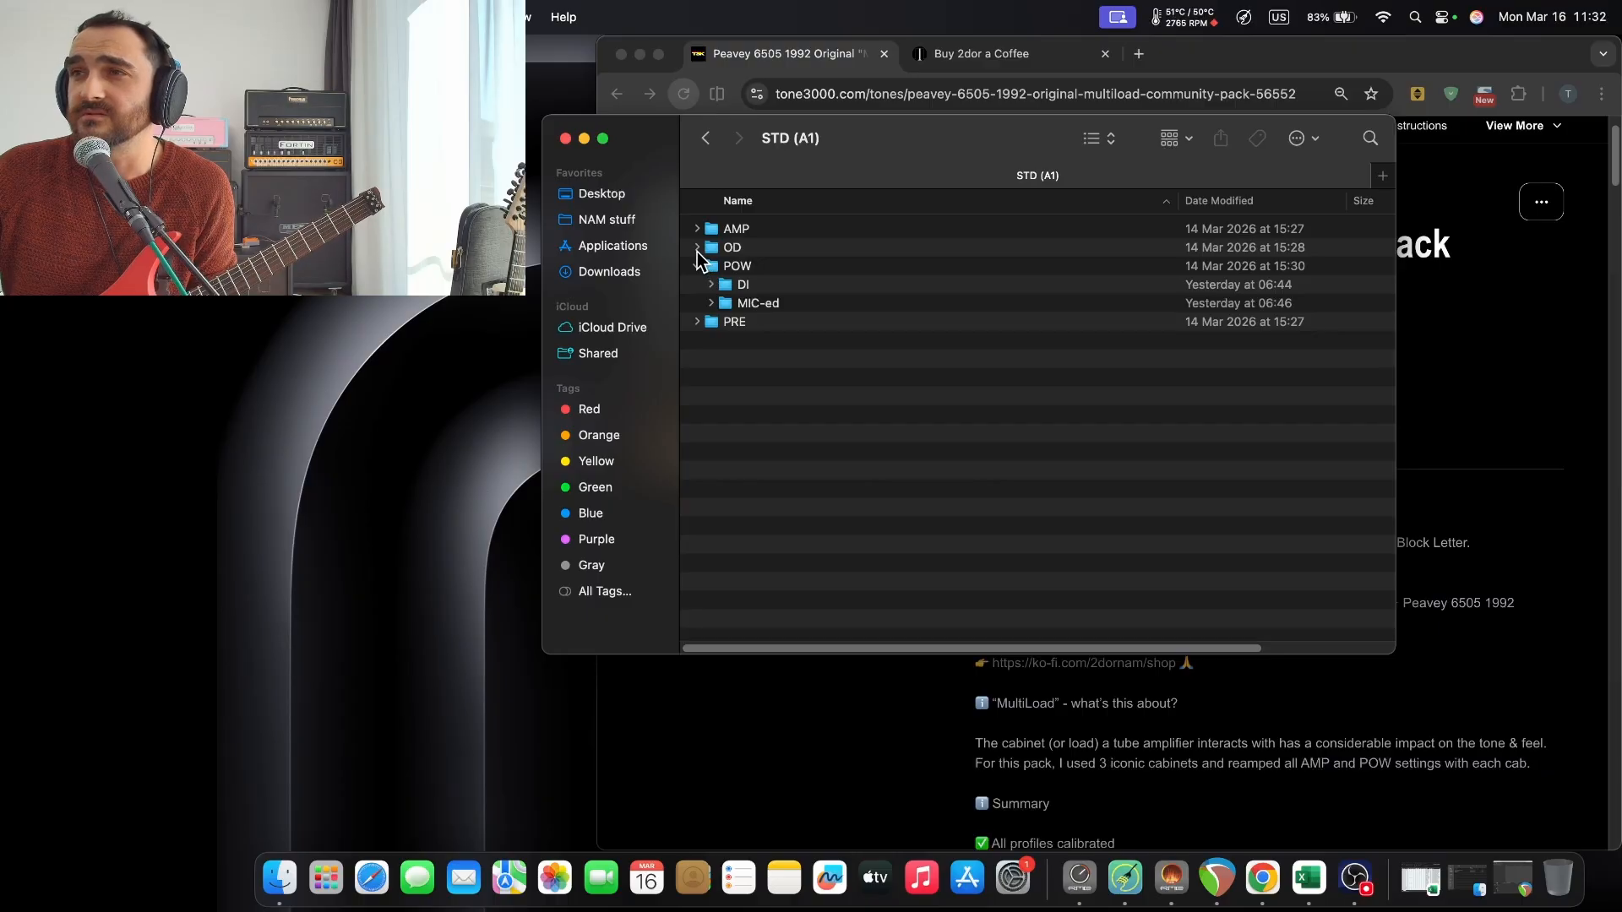
pyautogui.click(697, 248)
pyautogui.scroll(-8, 858, 439)
pyautogui.scroll(6, 857, 466)
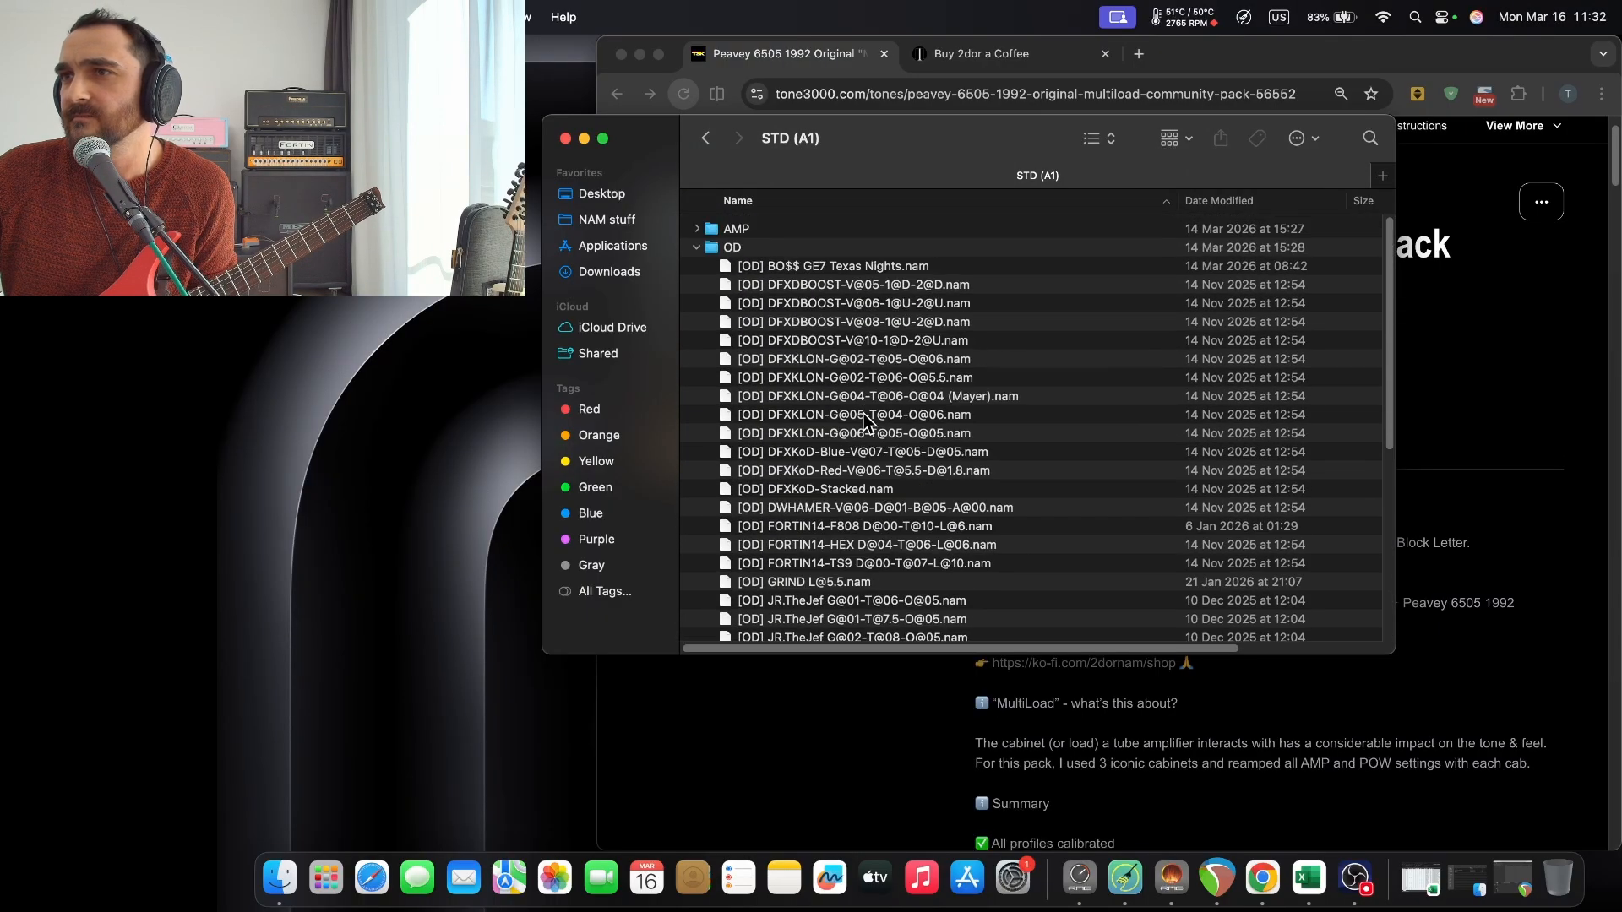
pyautogui.scroll(-2, 839, 454)
pyautogui.scroll(-5, 839, 456)
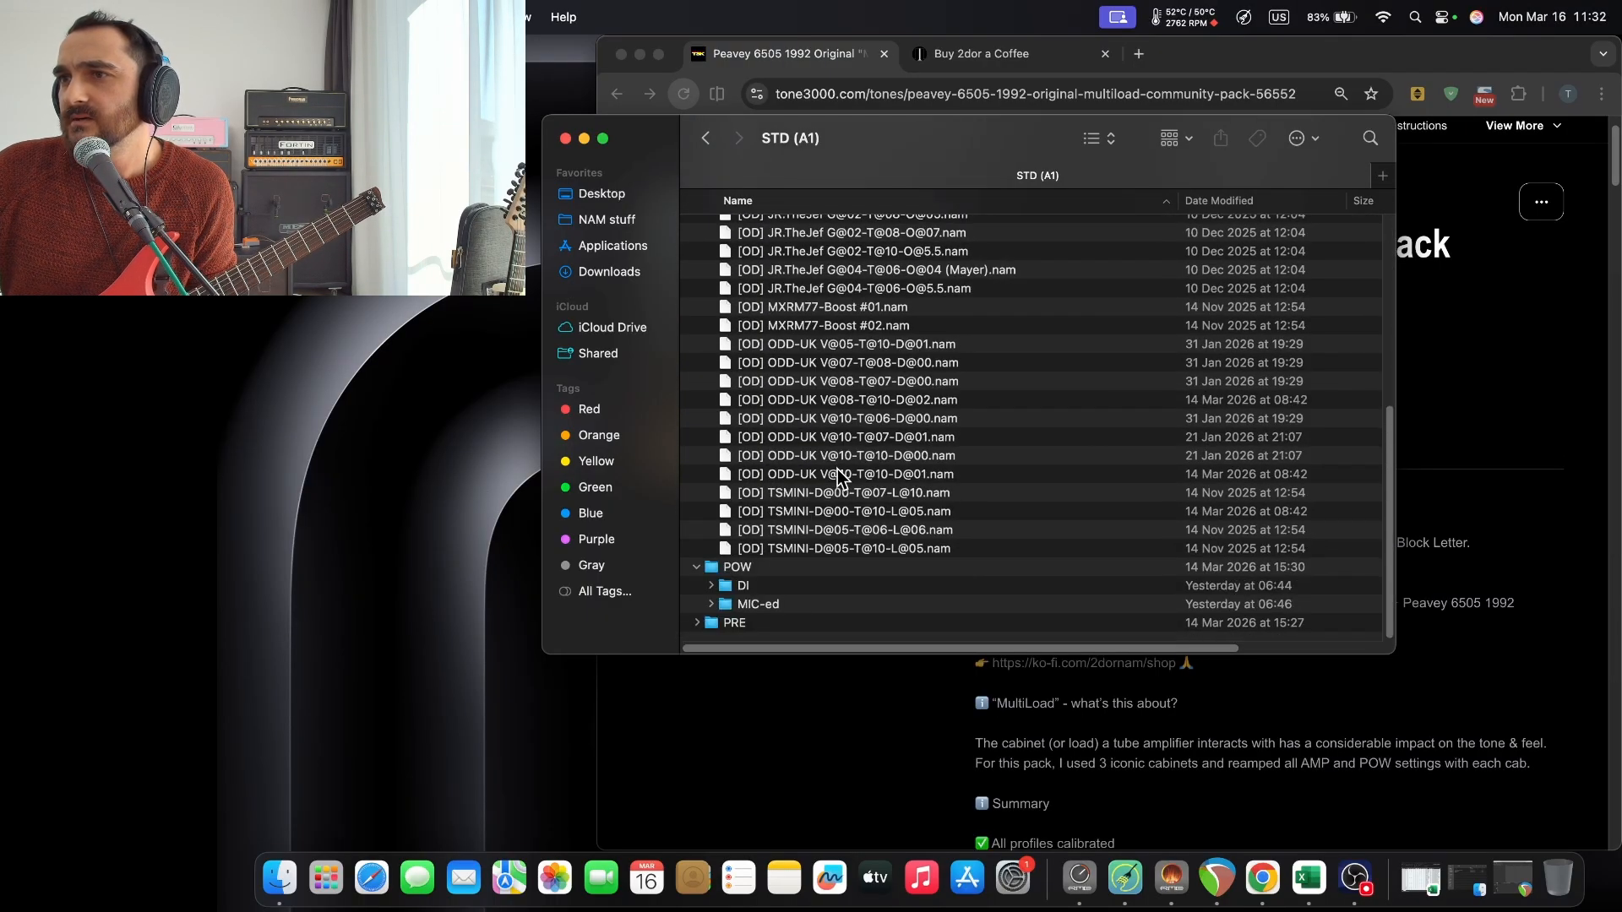
pyautogui.scroll(10, 840, 469)
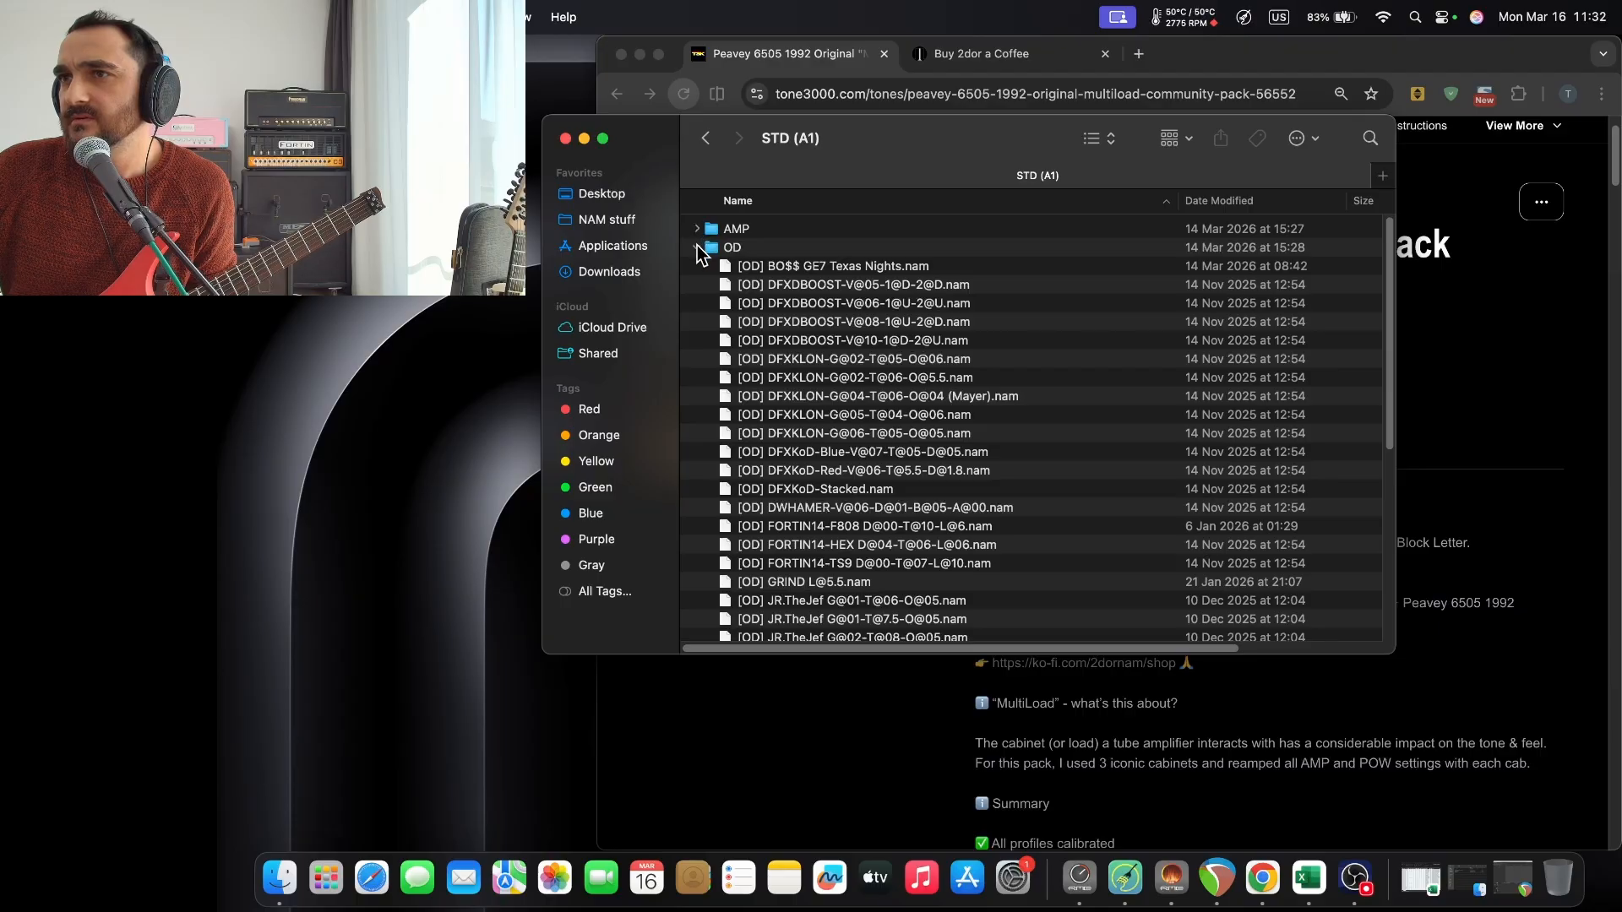
pyautogui.click(697, 248)
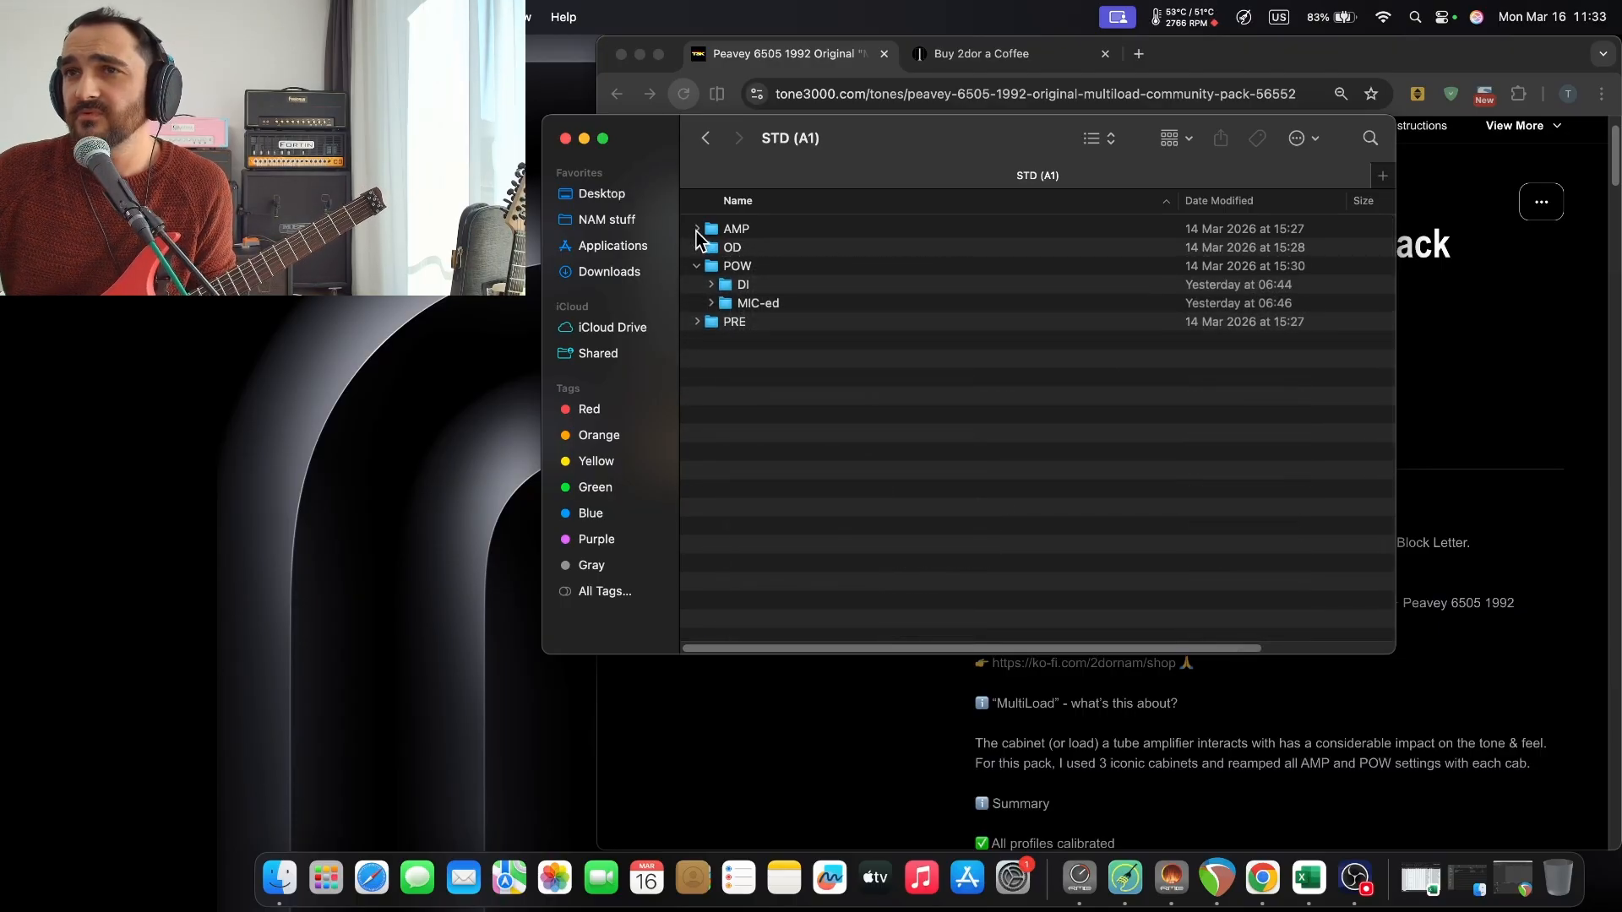
# Expand the AMP folder and point out its DI and MIC-ed subfolders.
pyautogui.click(697, 229)
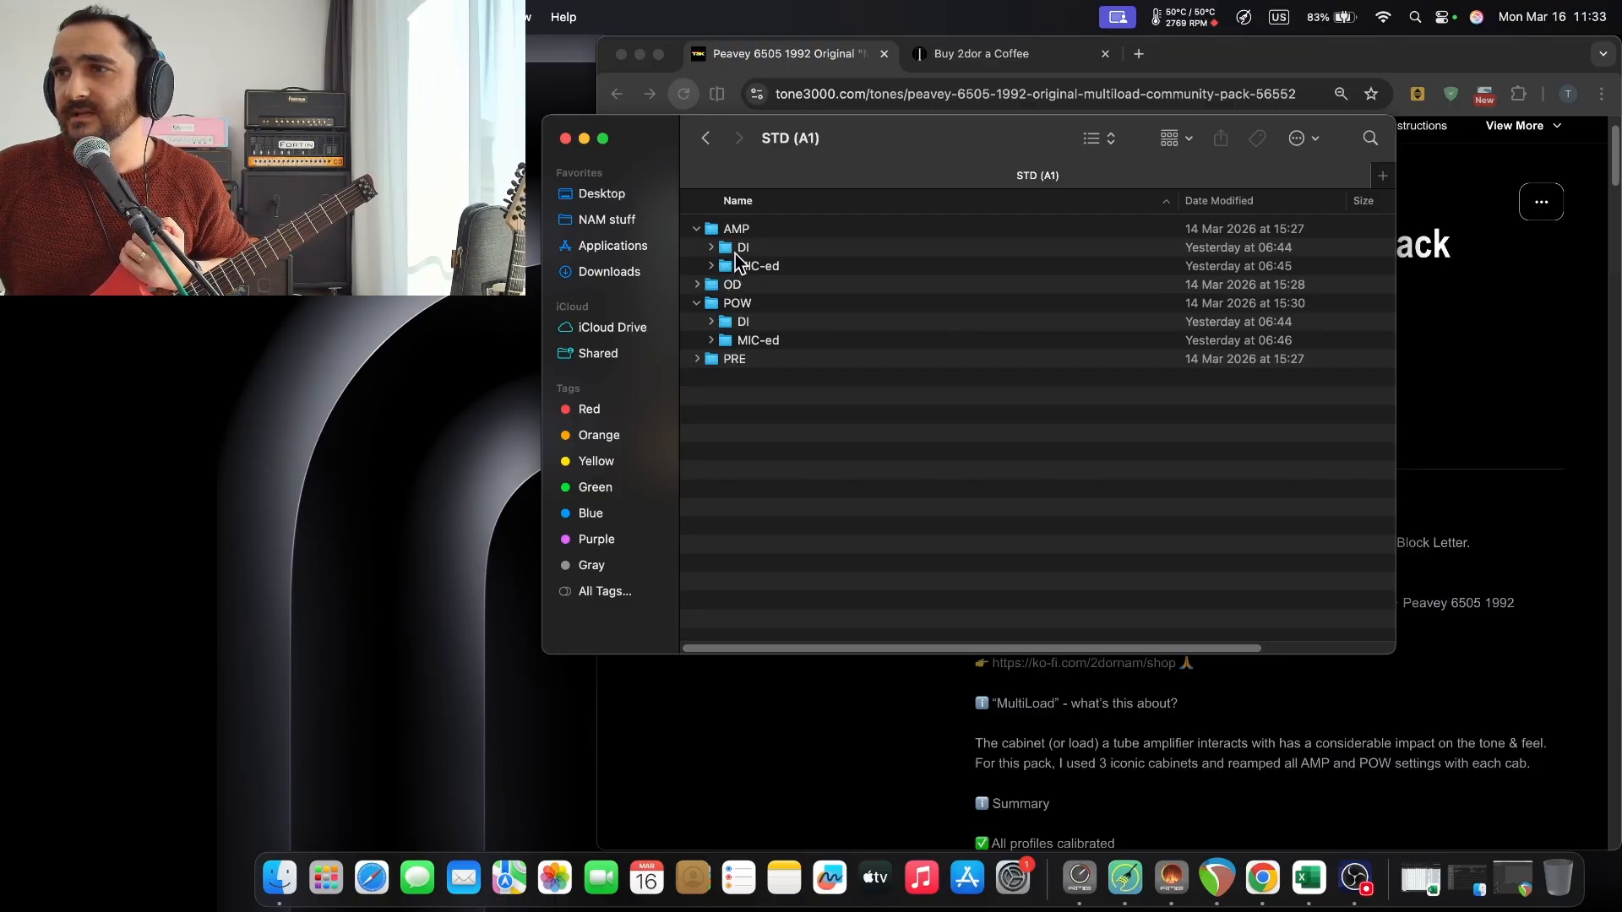
pyautogui.click(743, 253)
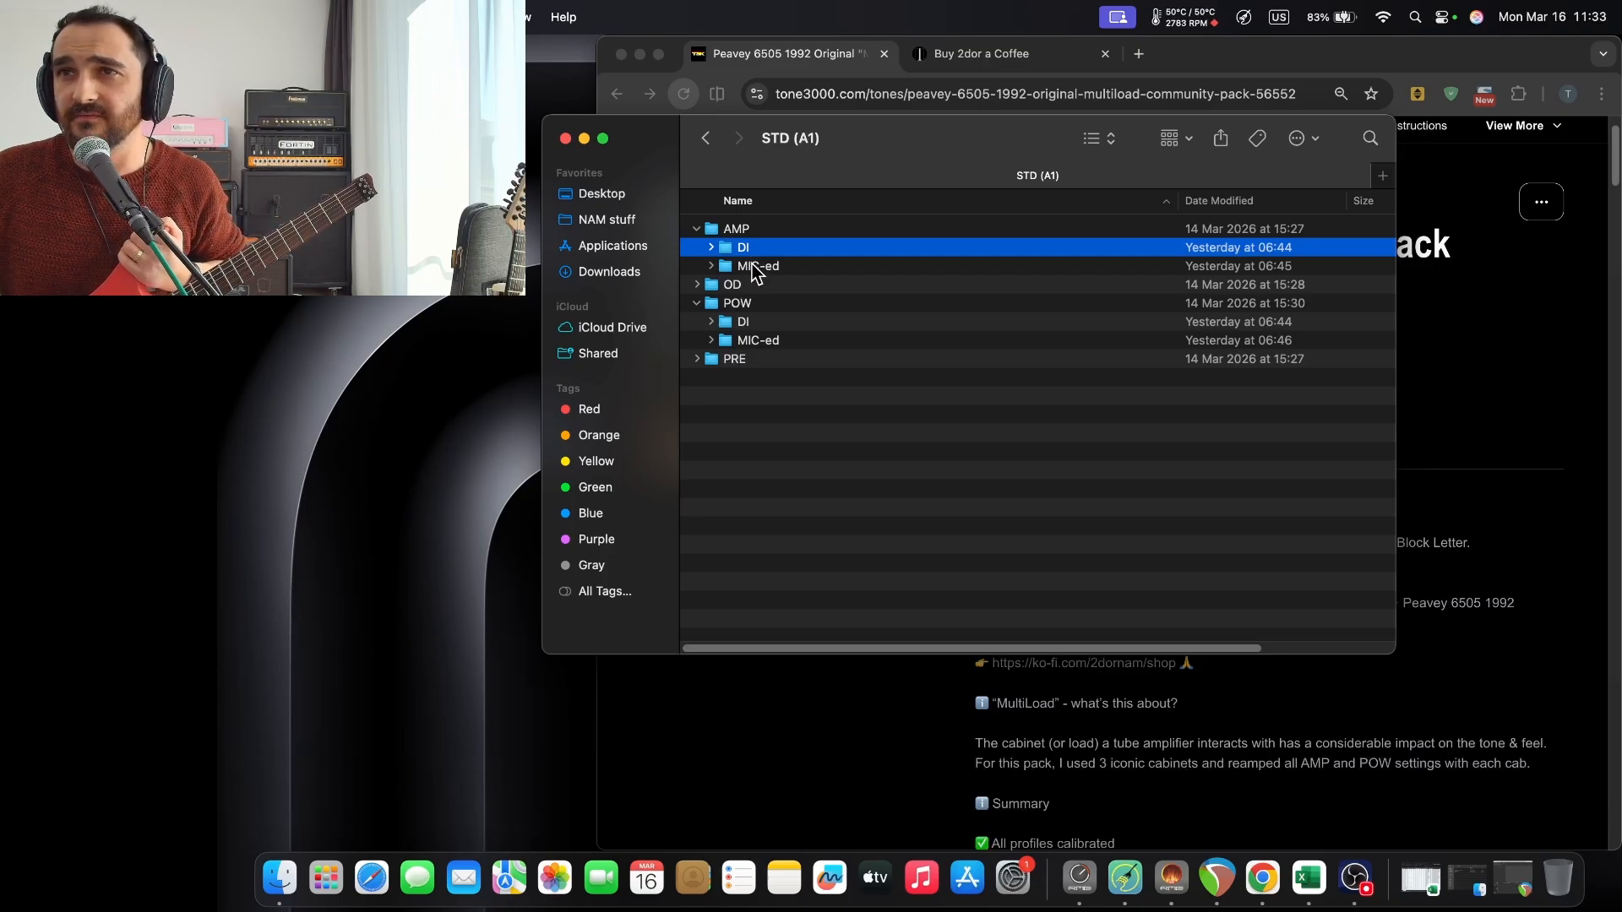
pyautogui.click(754, 268)
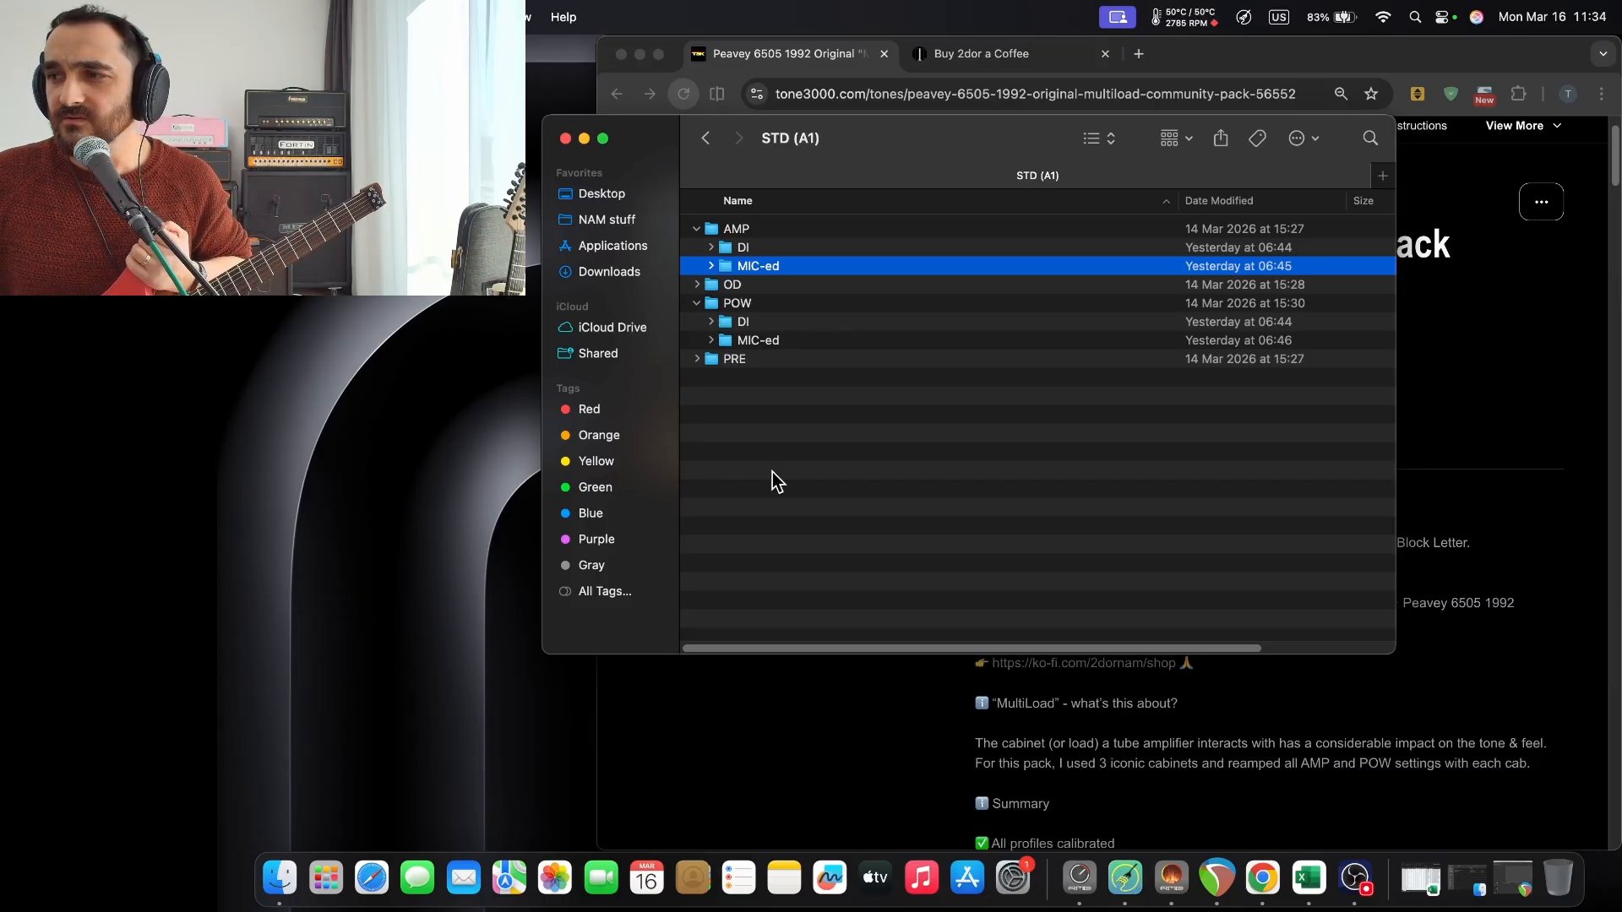
# Switch to REAPER, add a new record-armed track and assign the guitar's mono instrument/line input to it.
pyautogui.click(1227, 894)
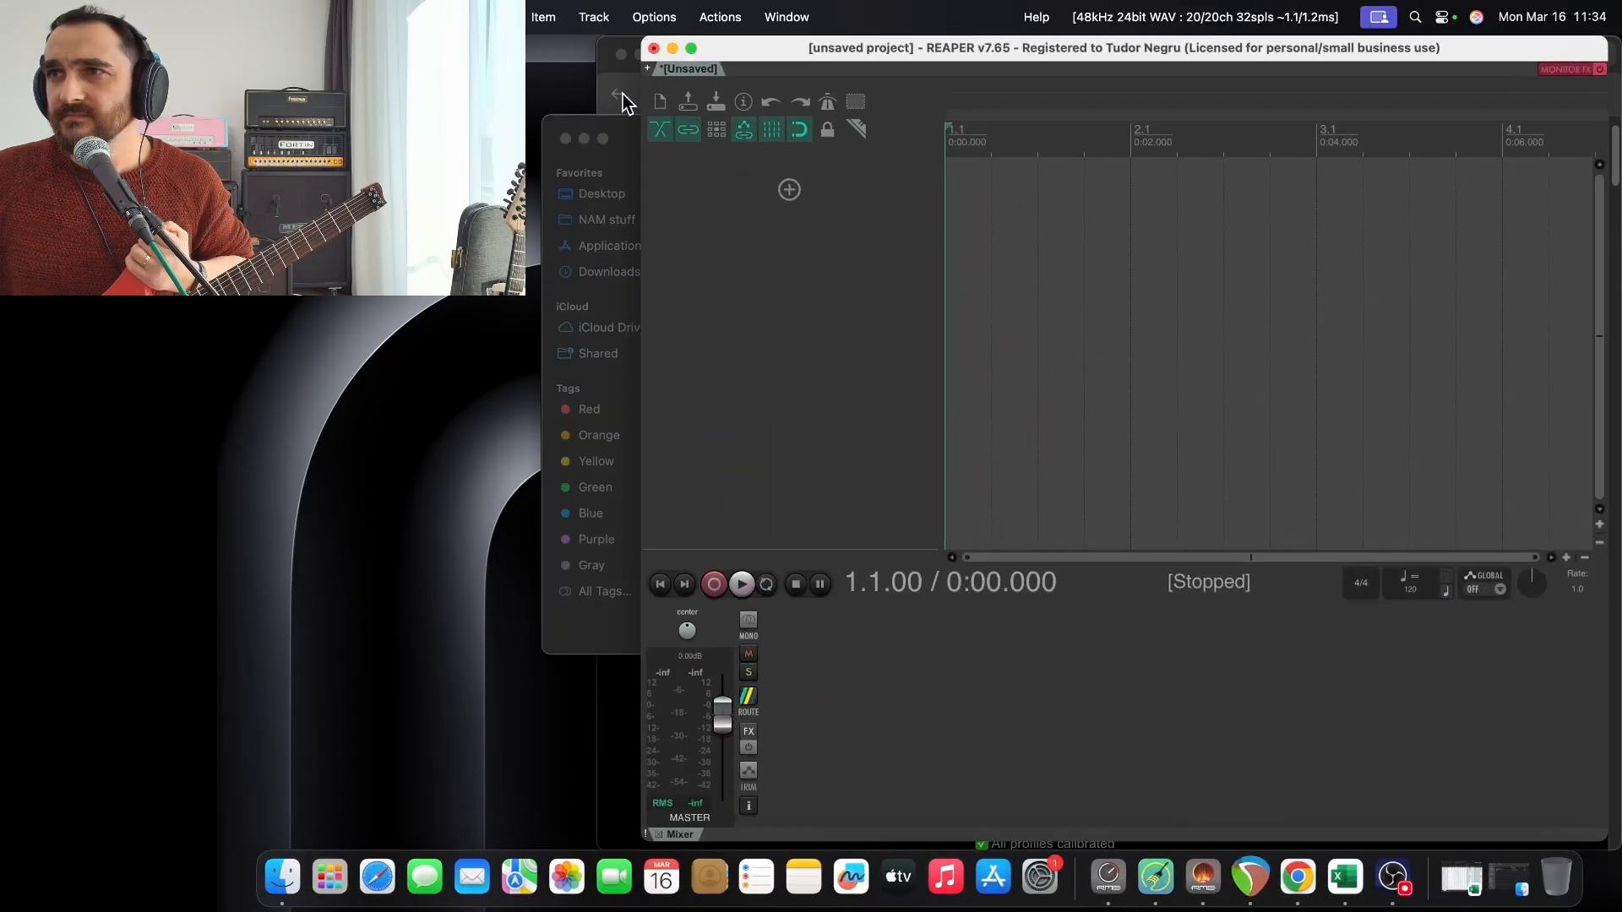
pyautogui.click(787, 190)
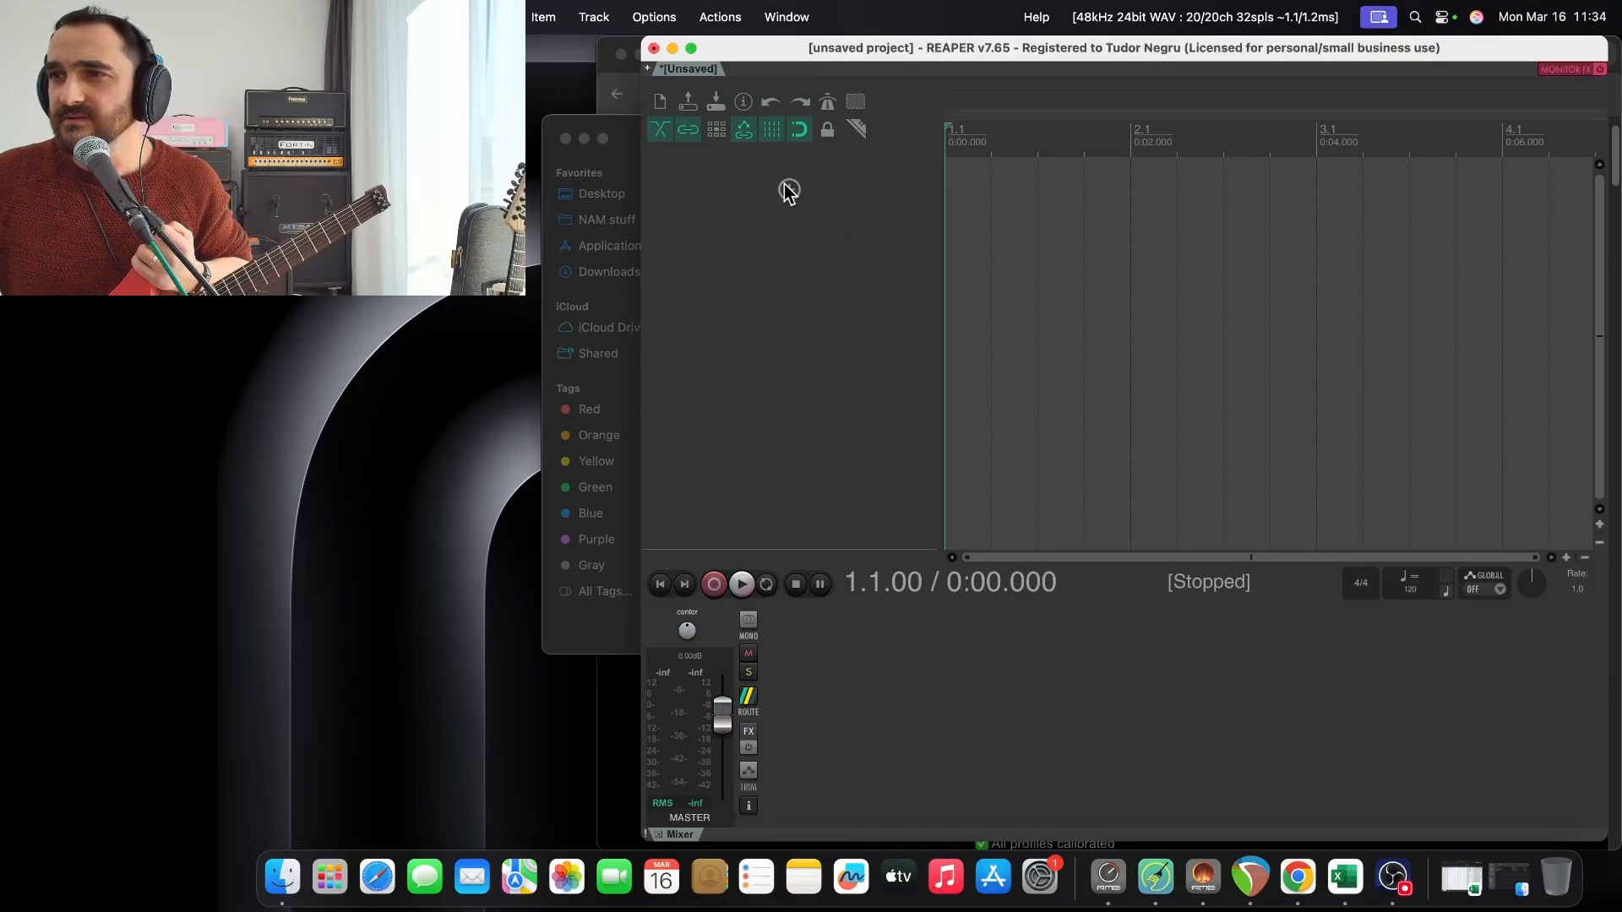
pyautogui.click(792, 195)
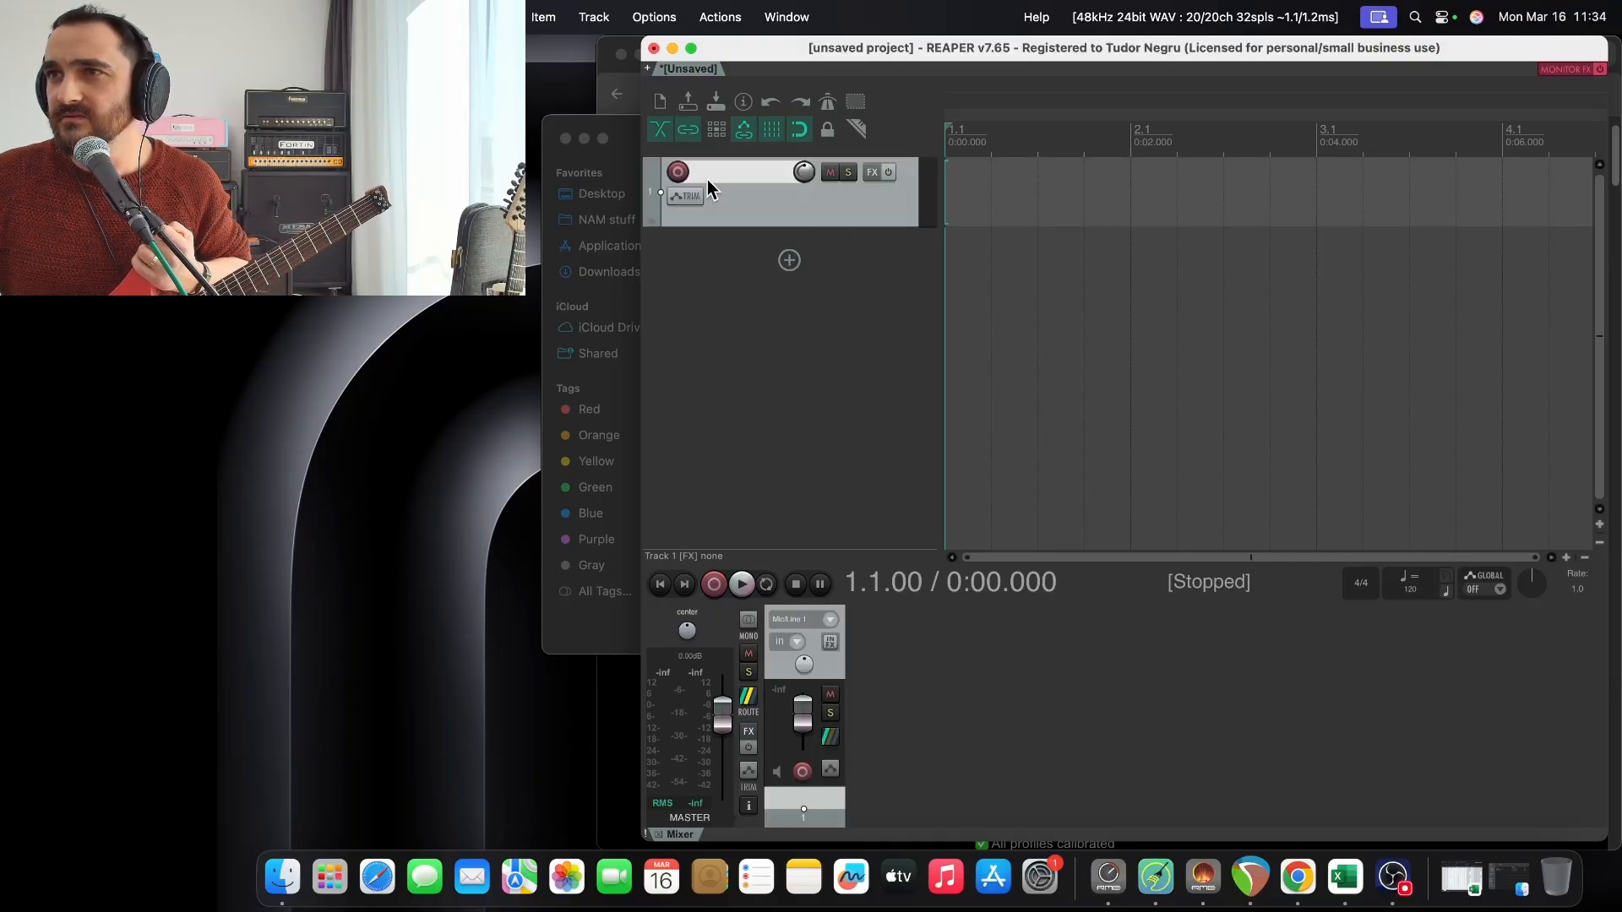
pyautogui.click(754, 200)
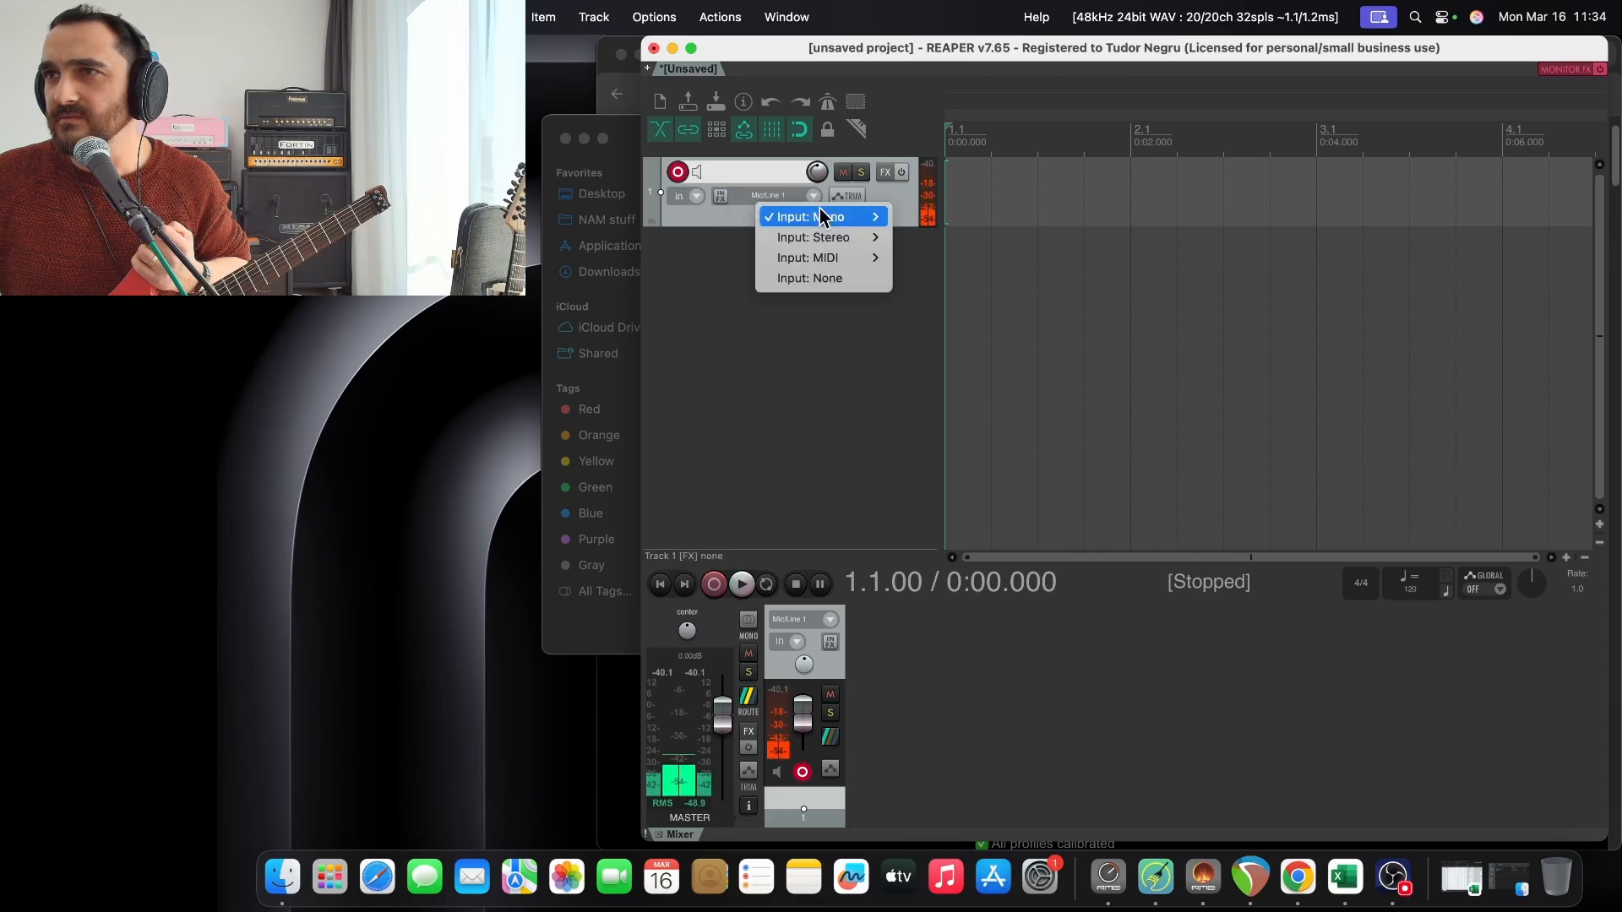
pyautogui.moveTo(824, 217)
pyautogui.click(934, 260)
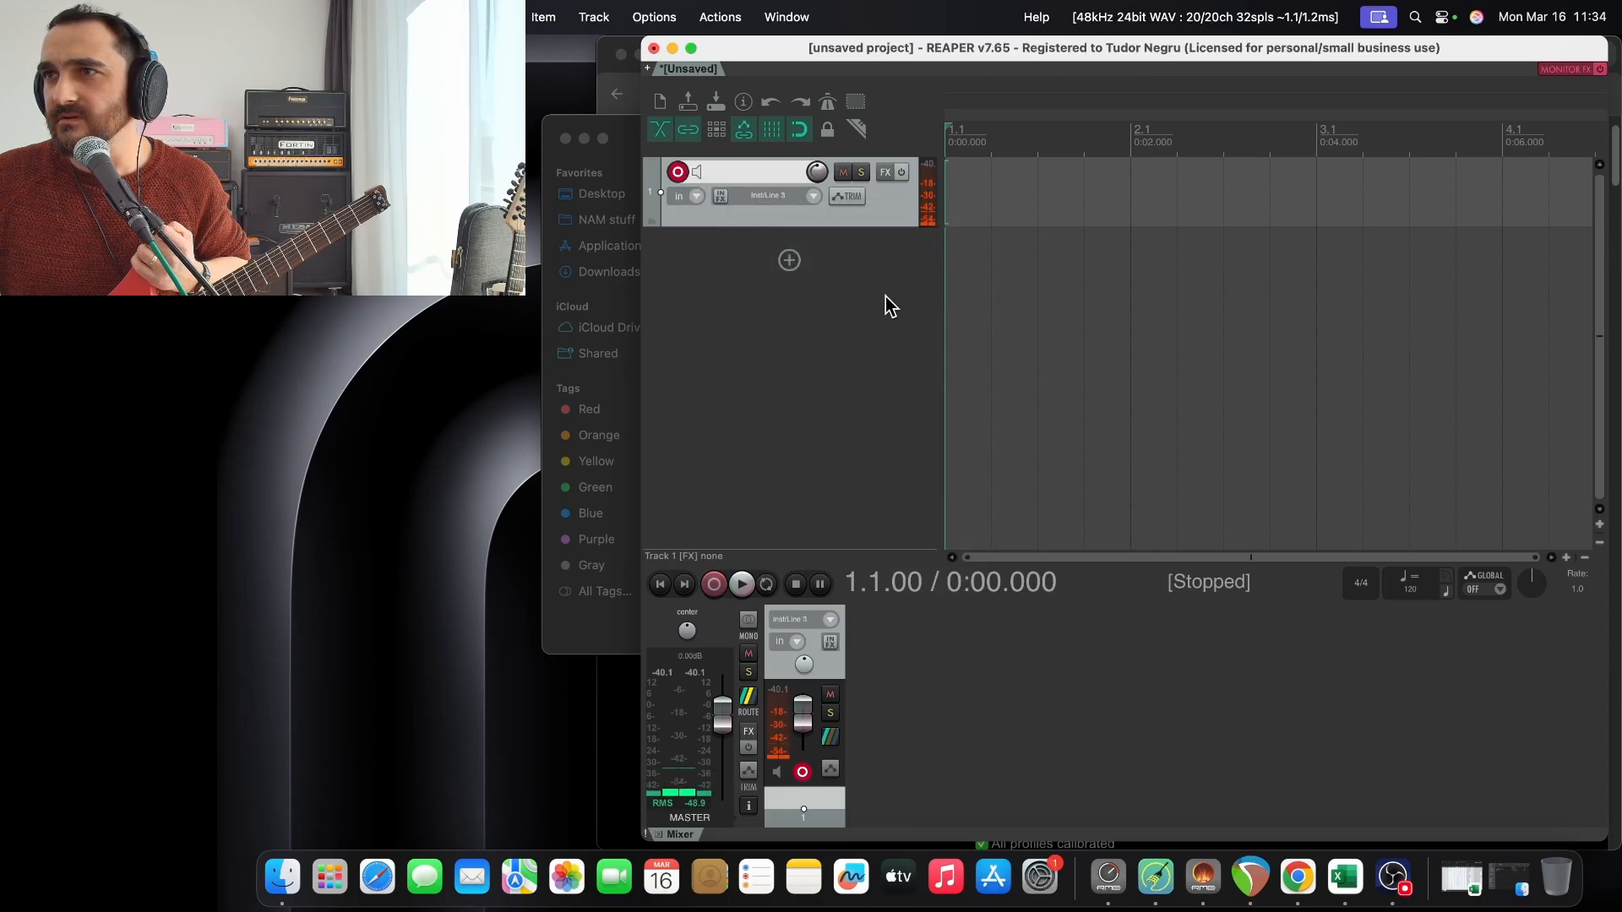
# Add ADAT 1 / ADAT 2 as a hardware output in track 1's routing.
pyautogui.click(832, 738)
pyautogui.click(933, 816)
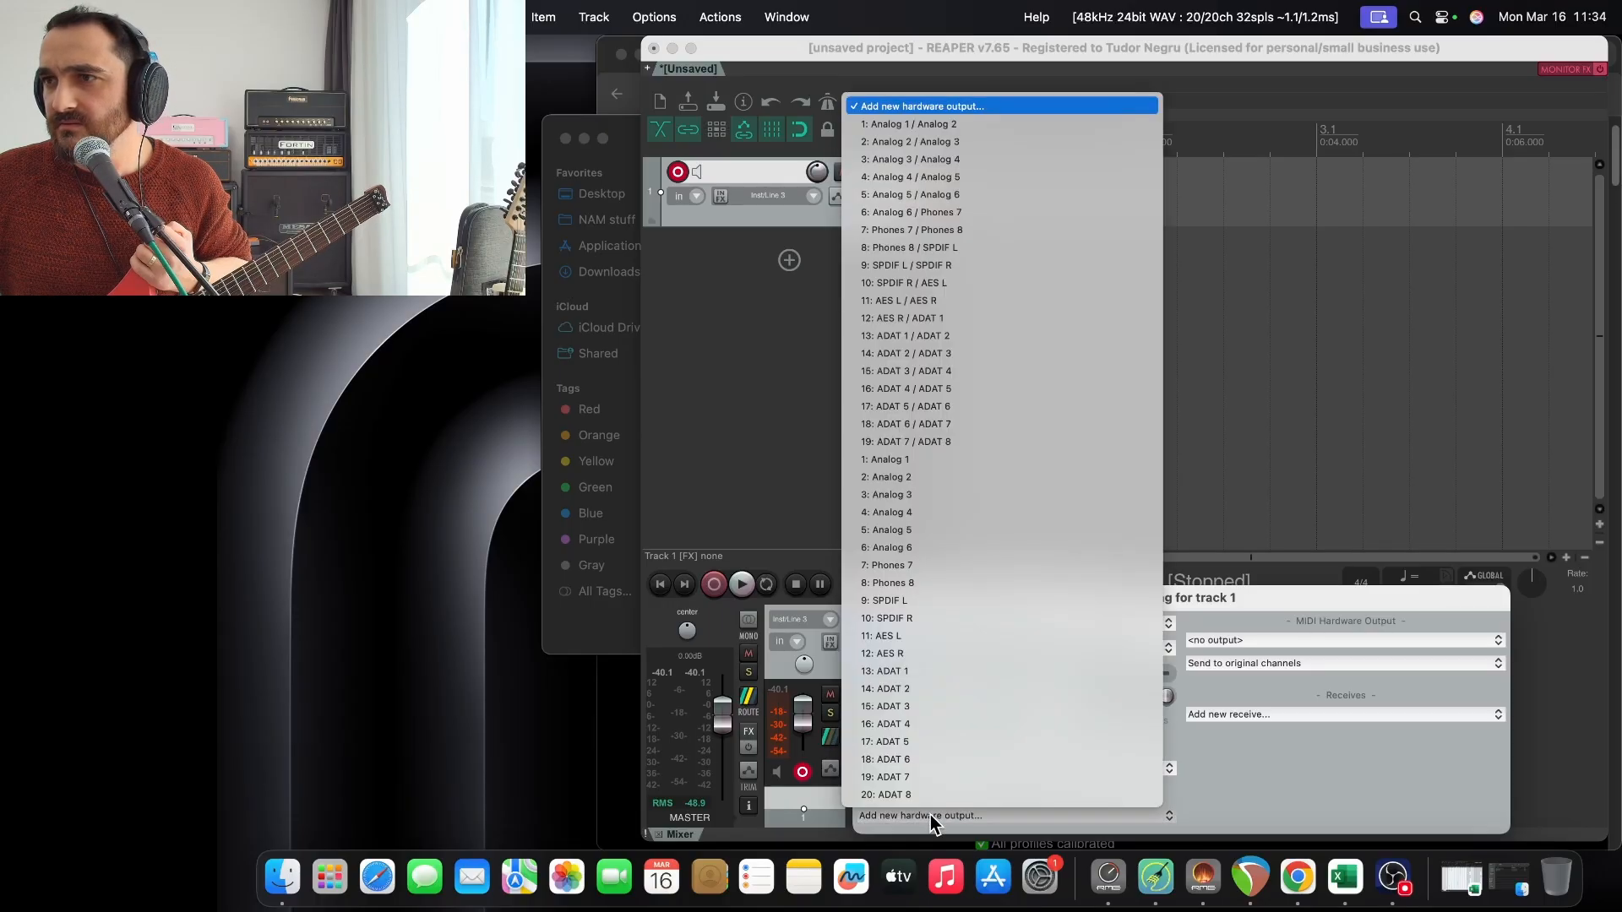
pyautogui.click(927, 336)
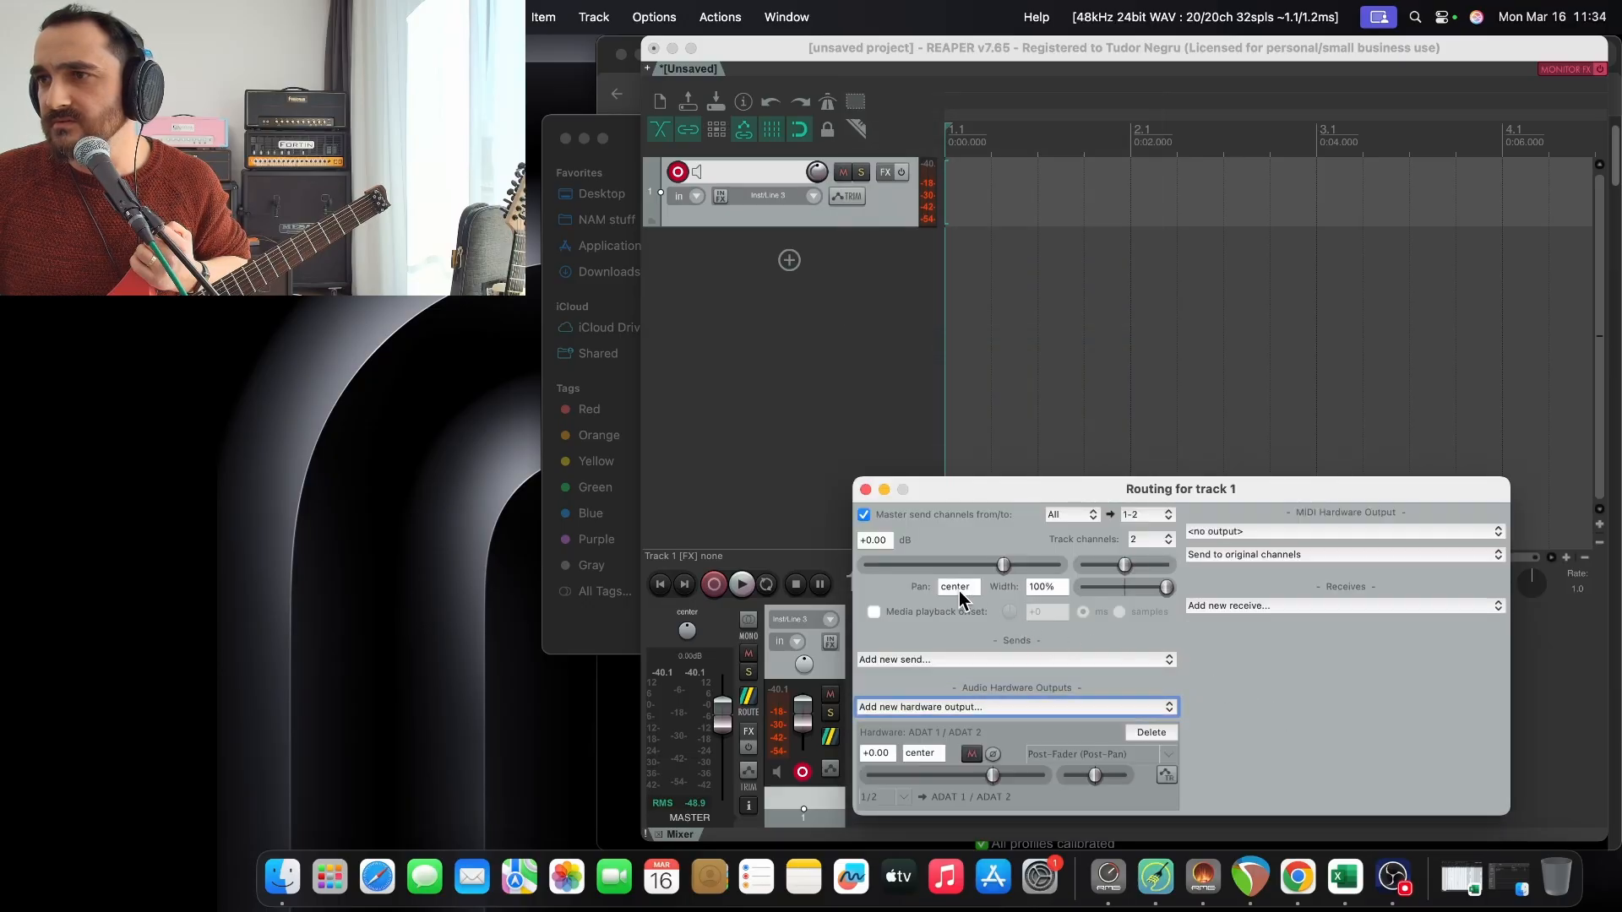
pyautogui.click(865, 490)
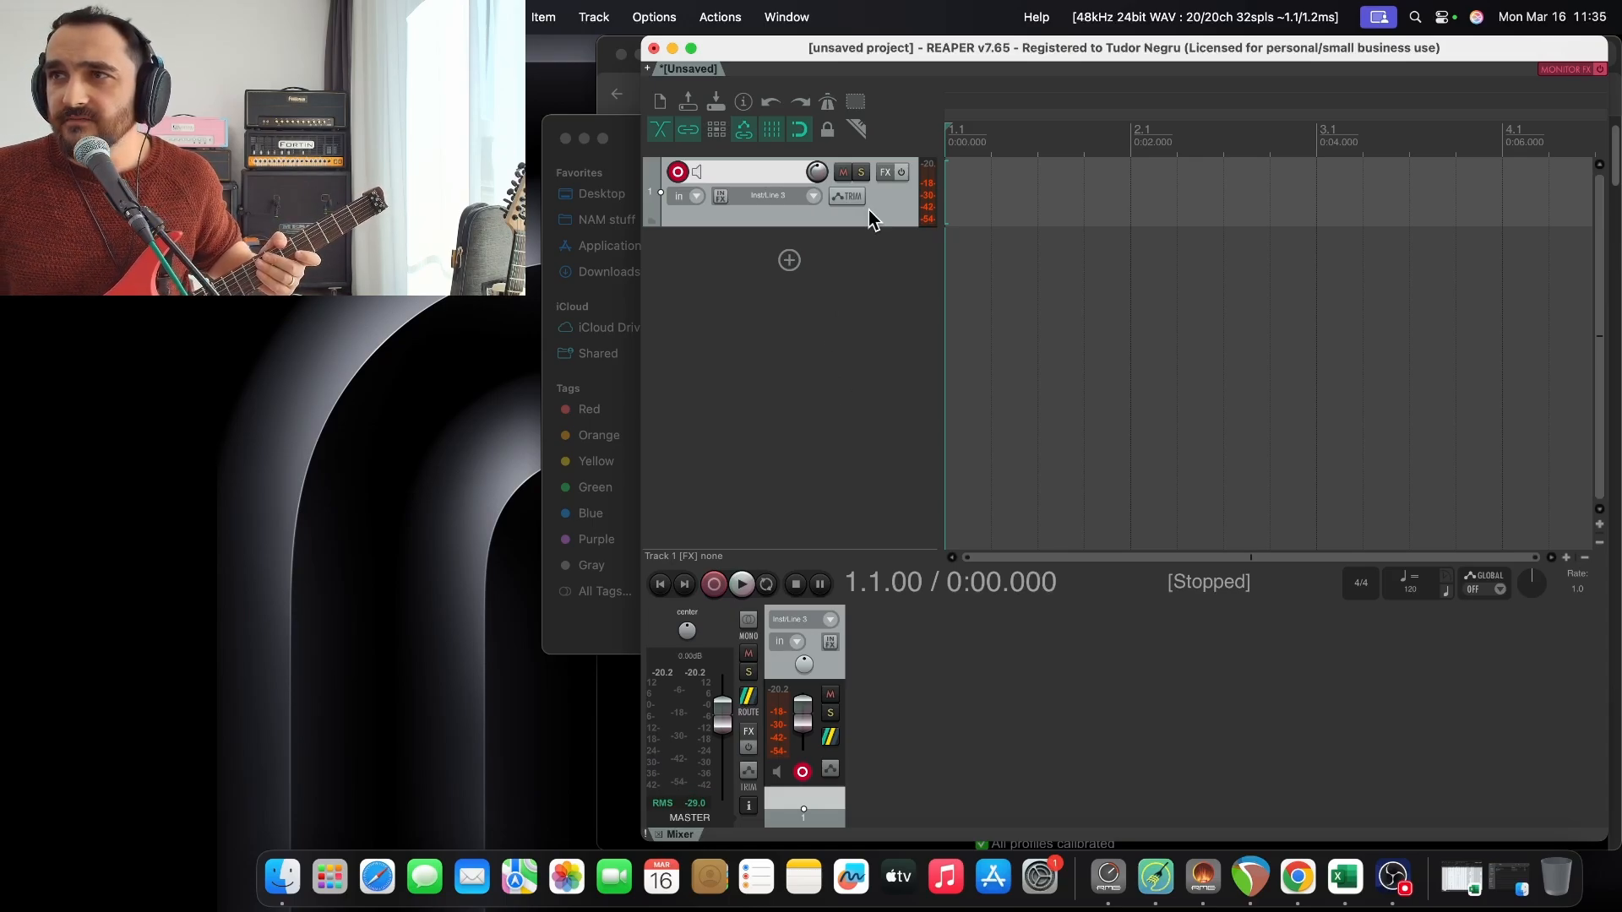
# Add the AU version of NeuralAmpModeler to track 1's effects chain.
pyautogui.click(901, 178)
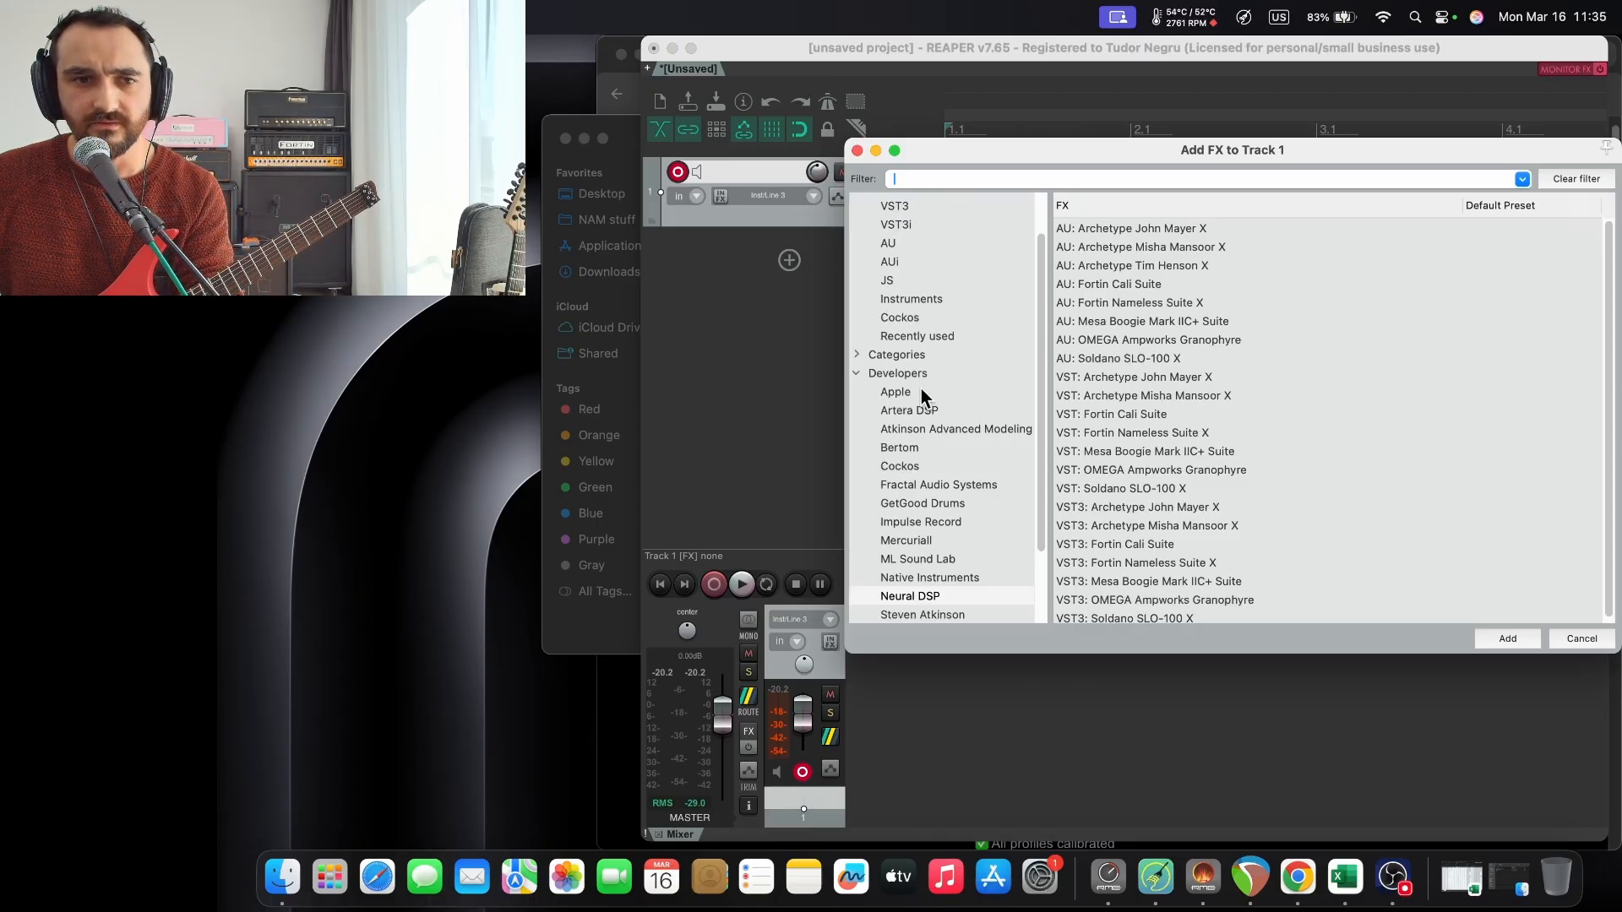
pyautogui.click(921, 612)
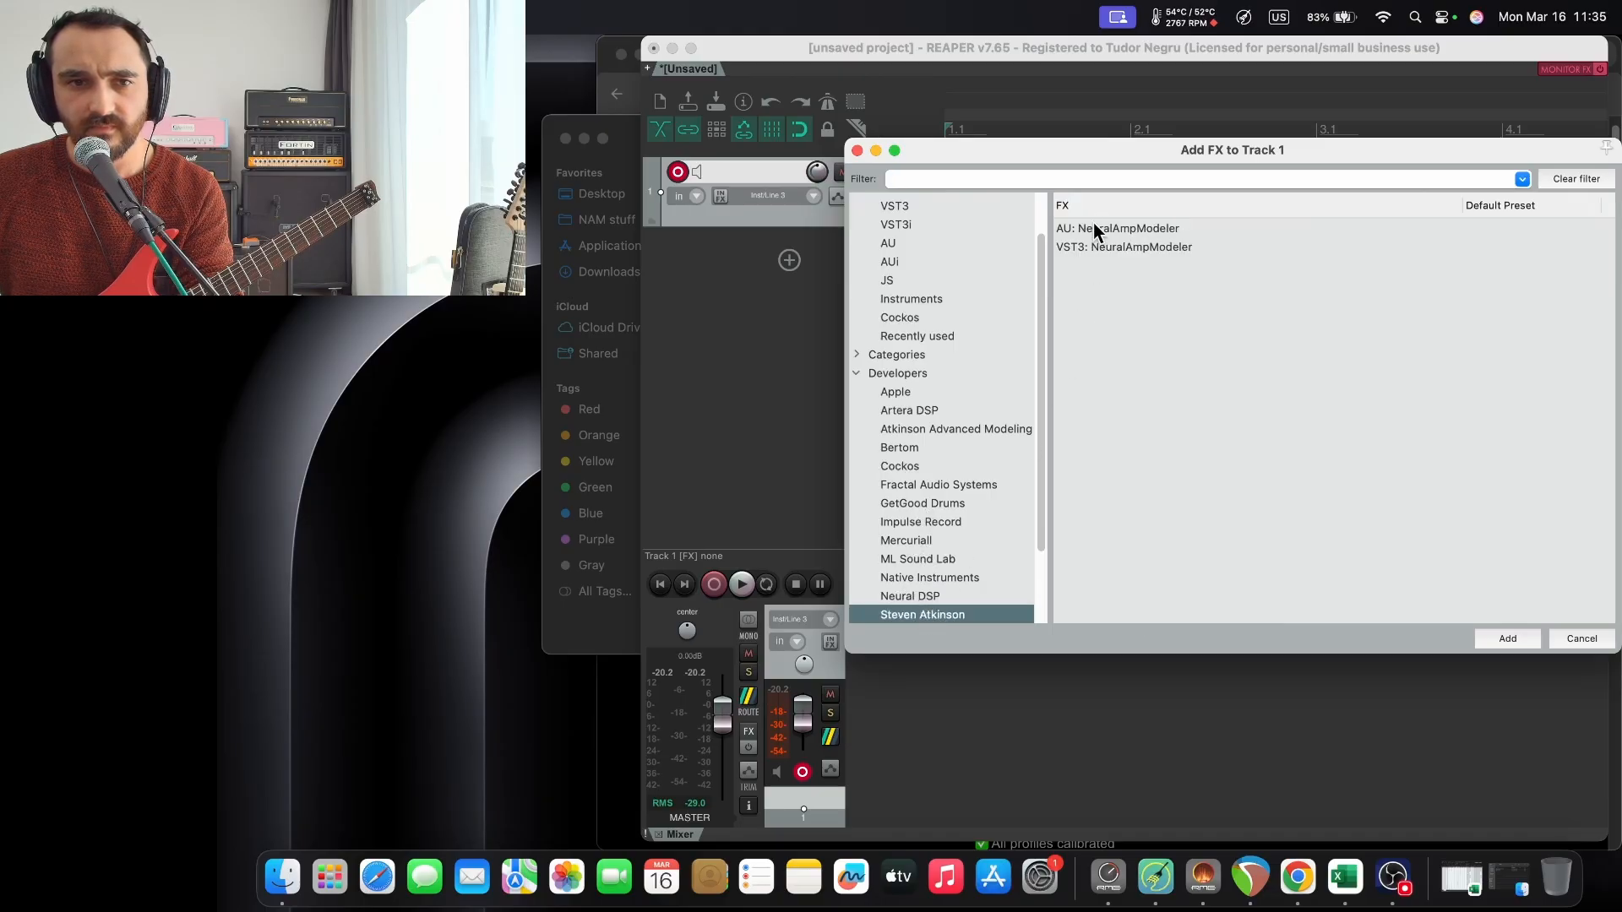
pyautogui.click(1102, 229)
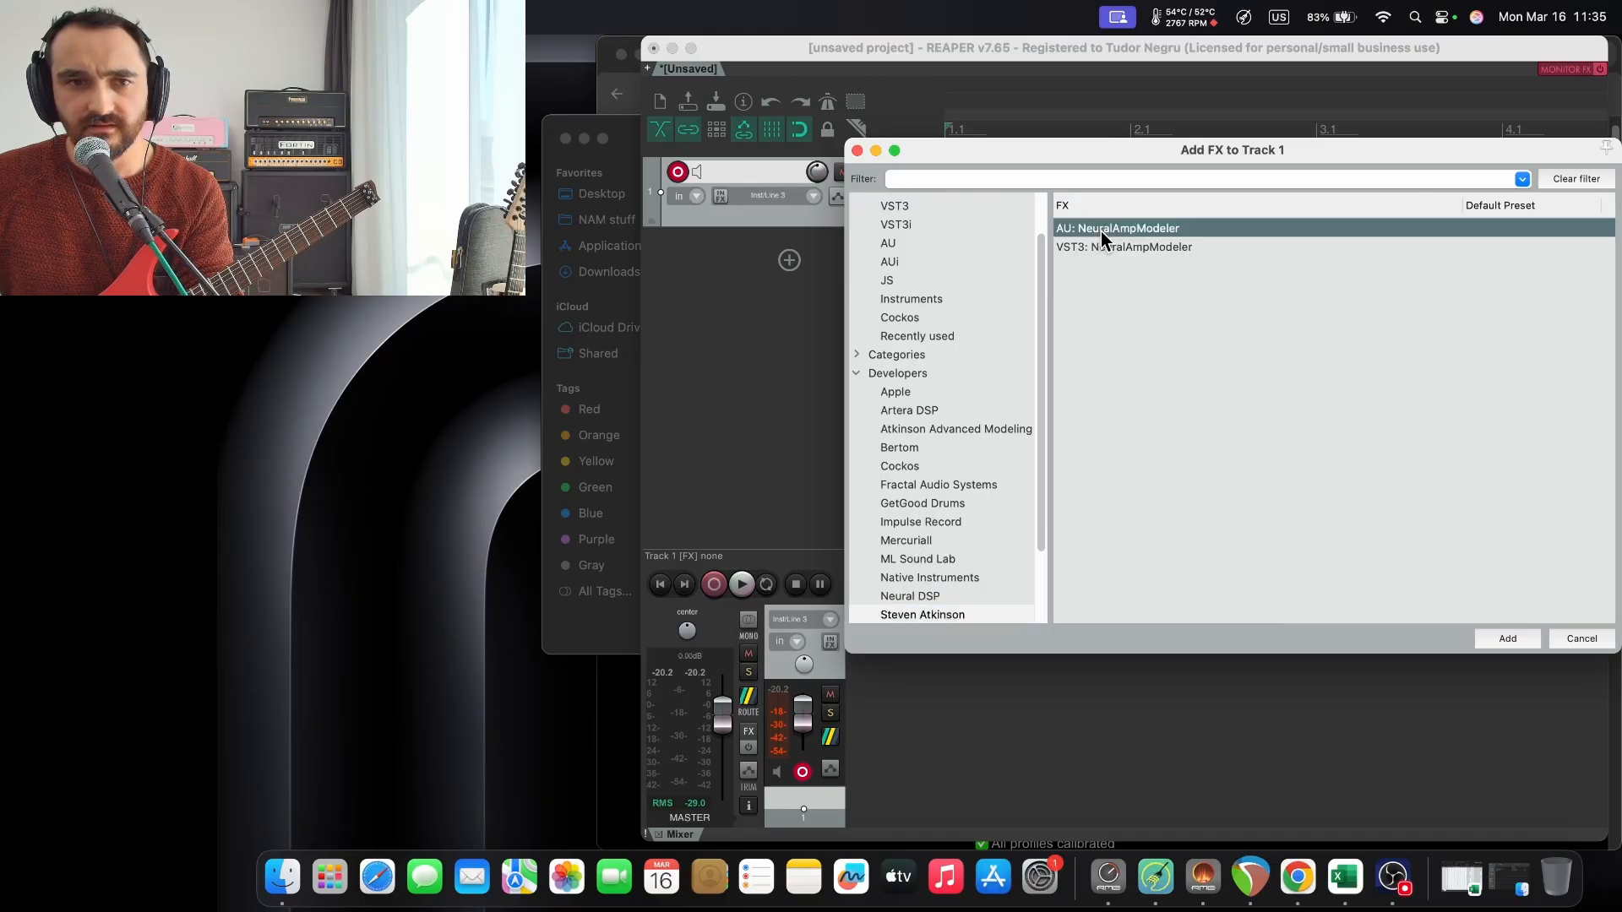
pyautogui.click(1504, 642)
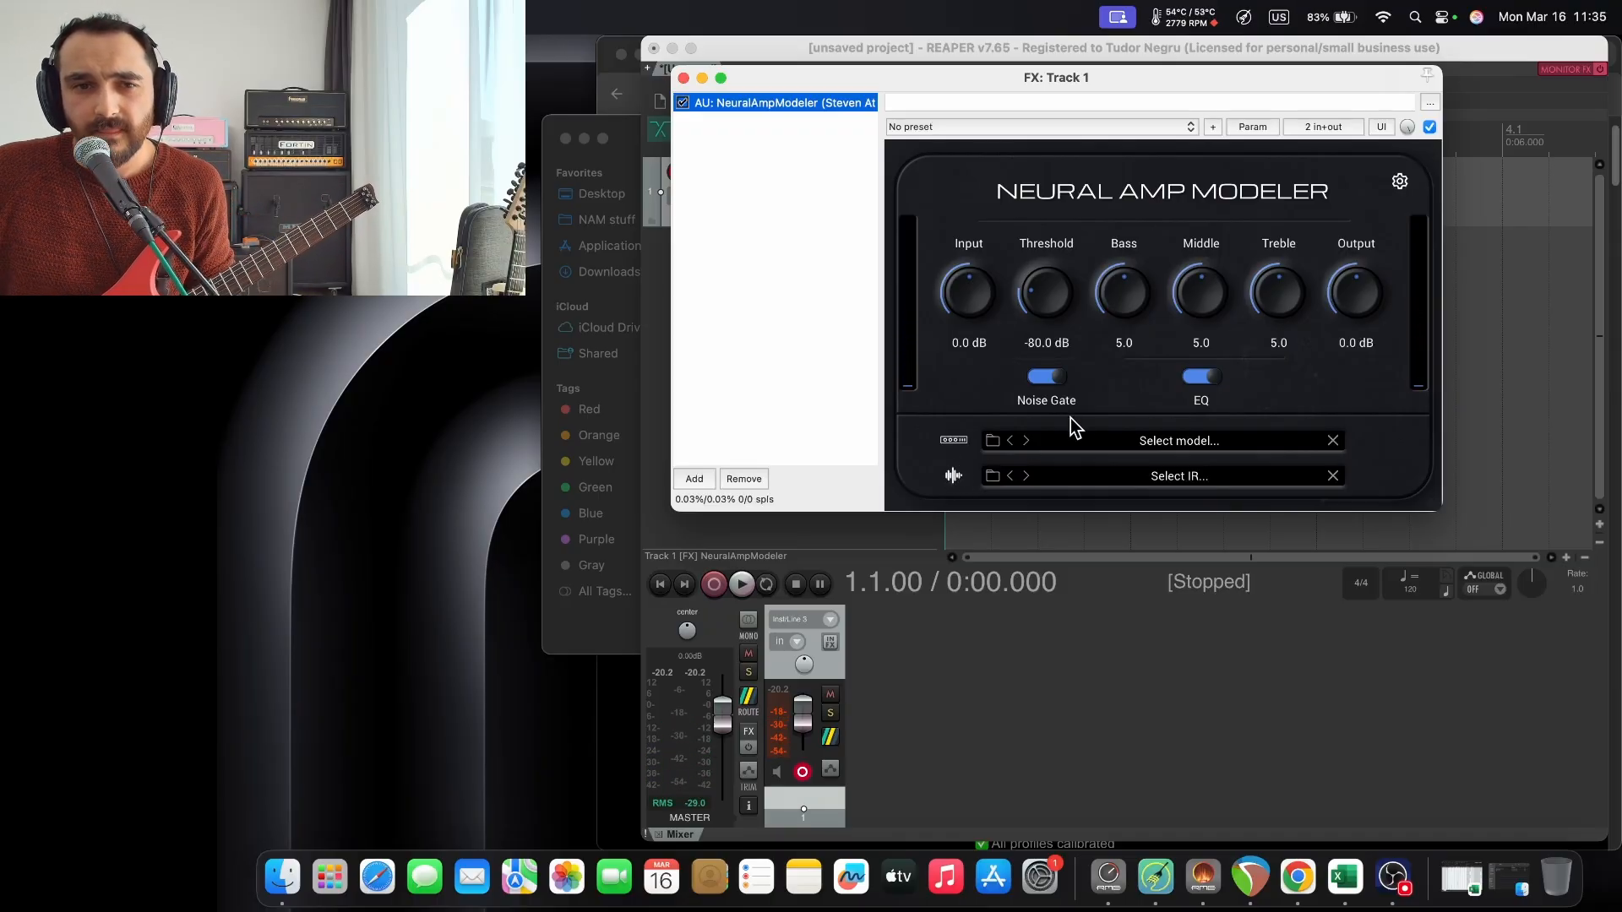
# Turn off the Neural Amp Modeler EQ and set its input calibration level to 13.195 dBu.
pyautogui.click(1197, 377)
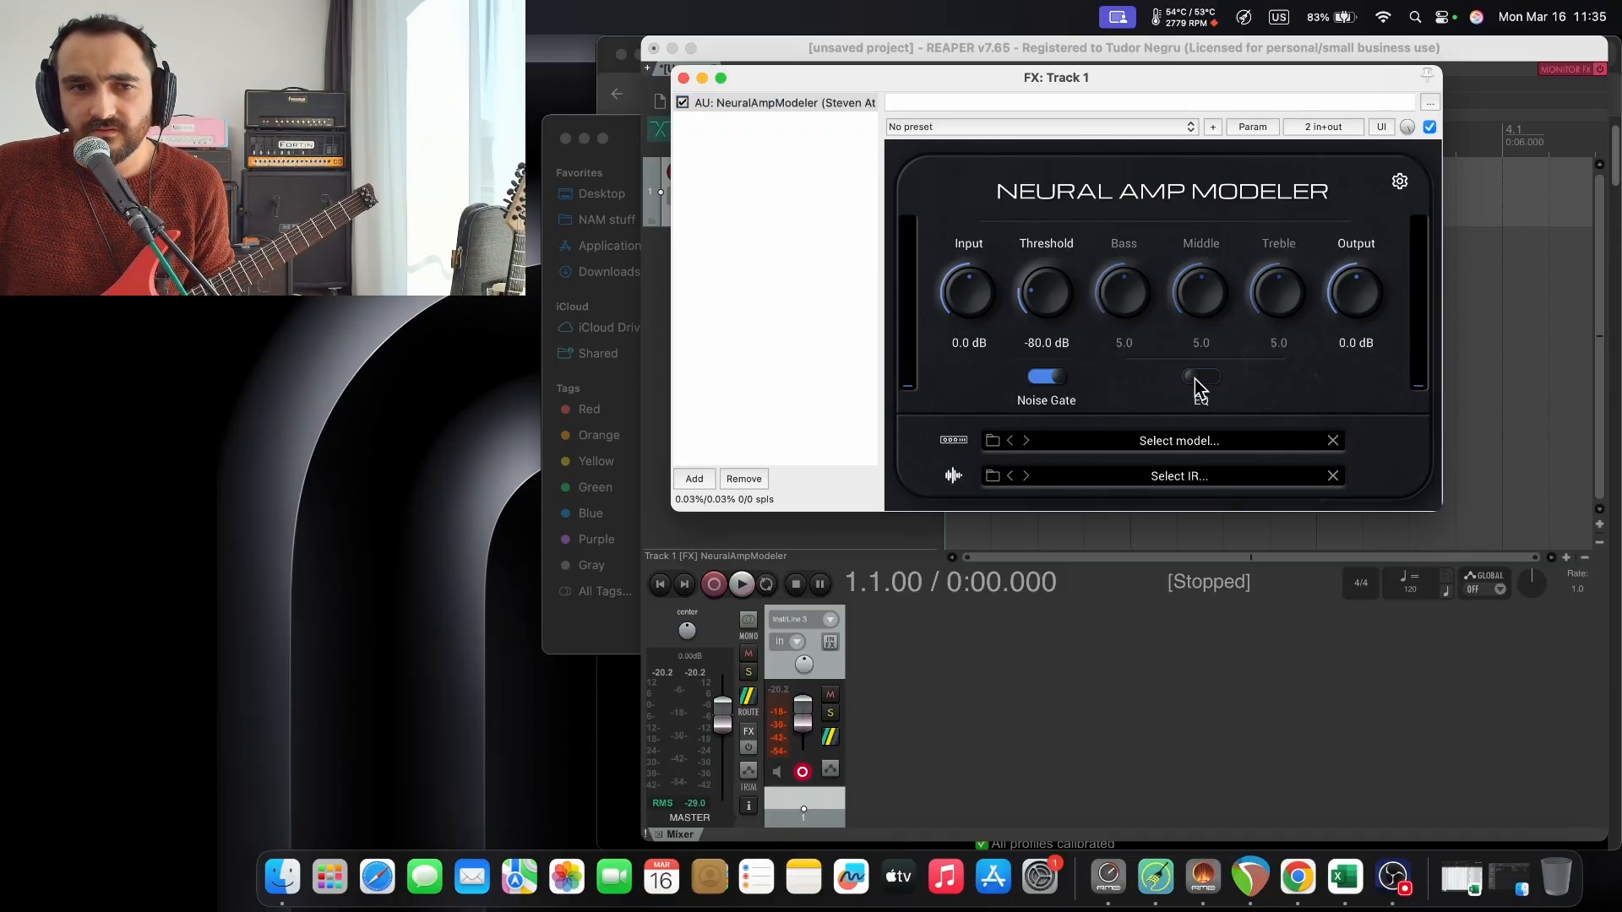
pyautogui.click(1398, 185)
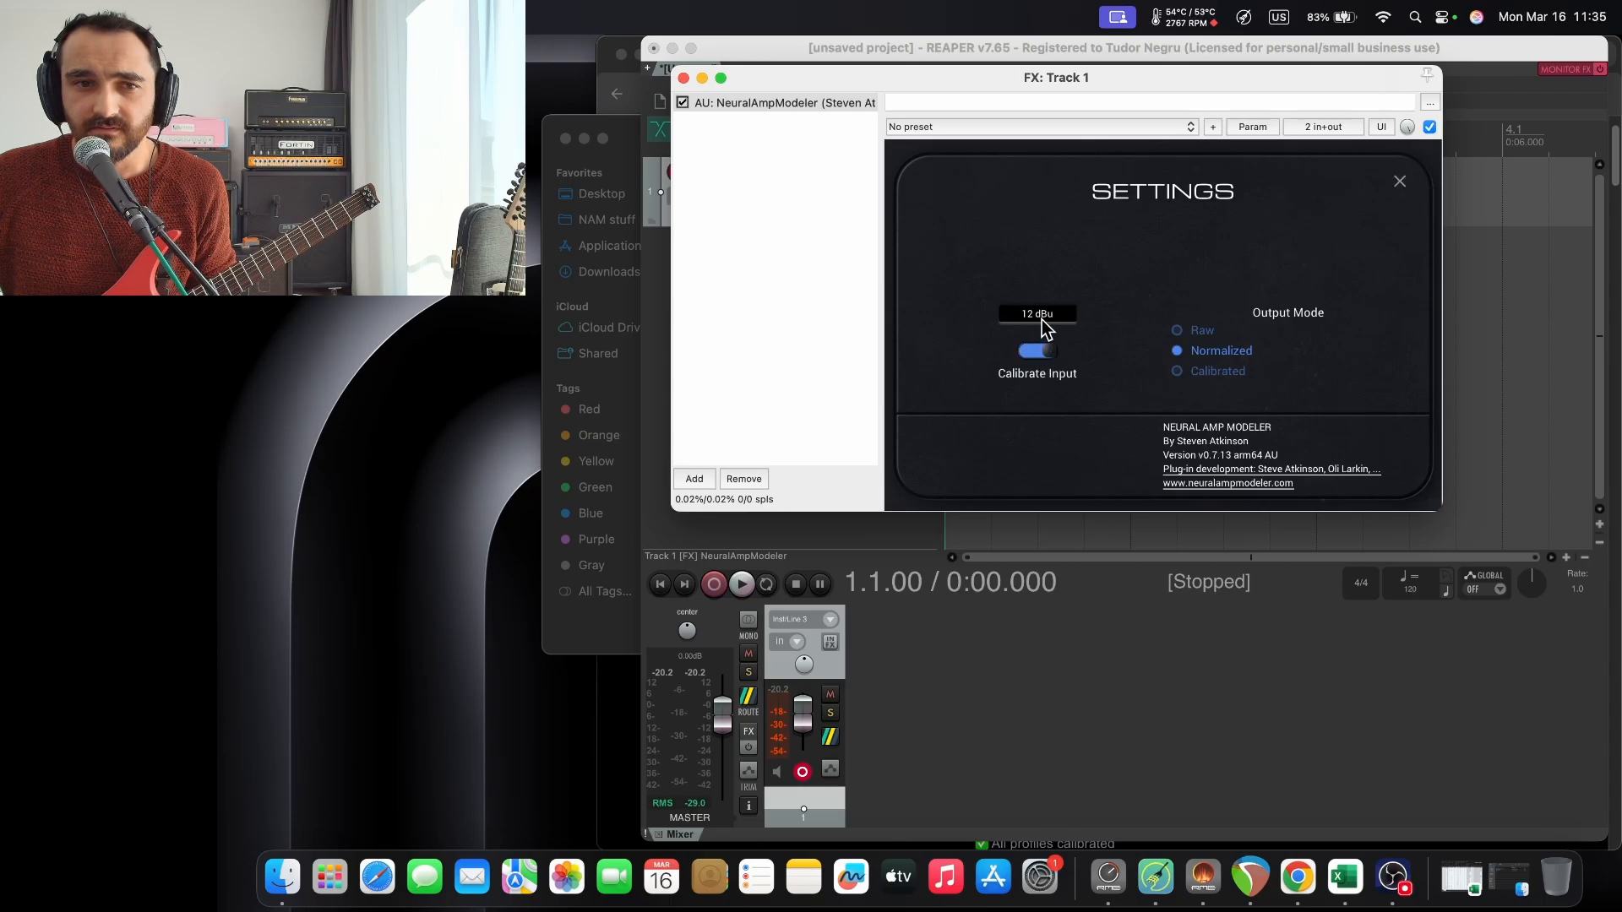
pyautogui.write('13.195')
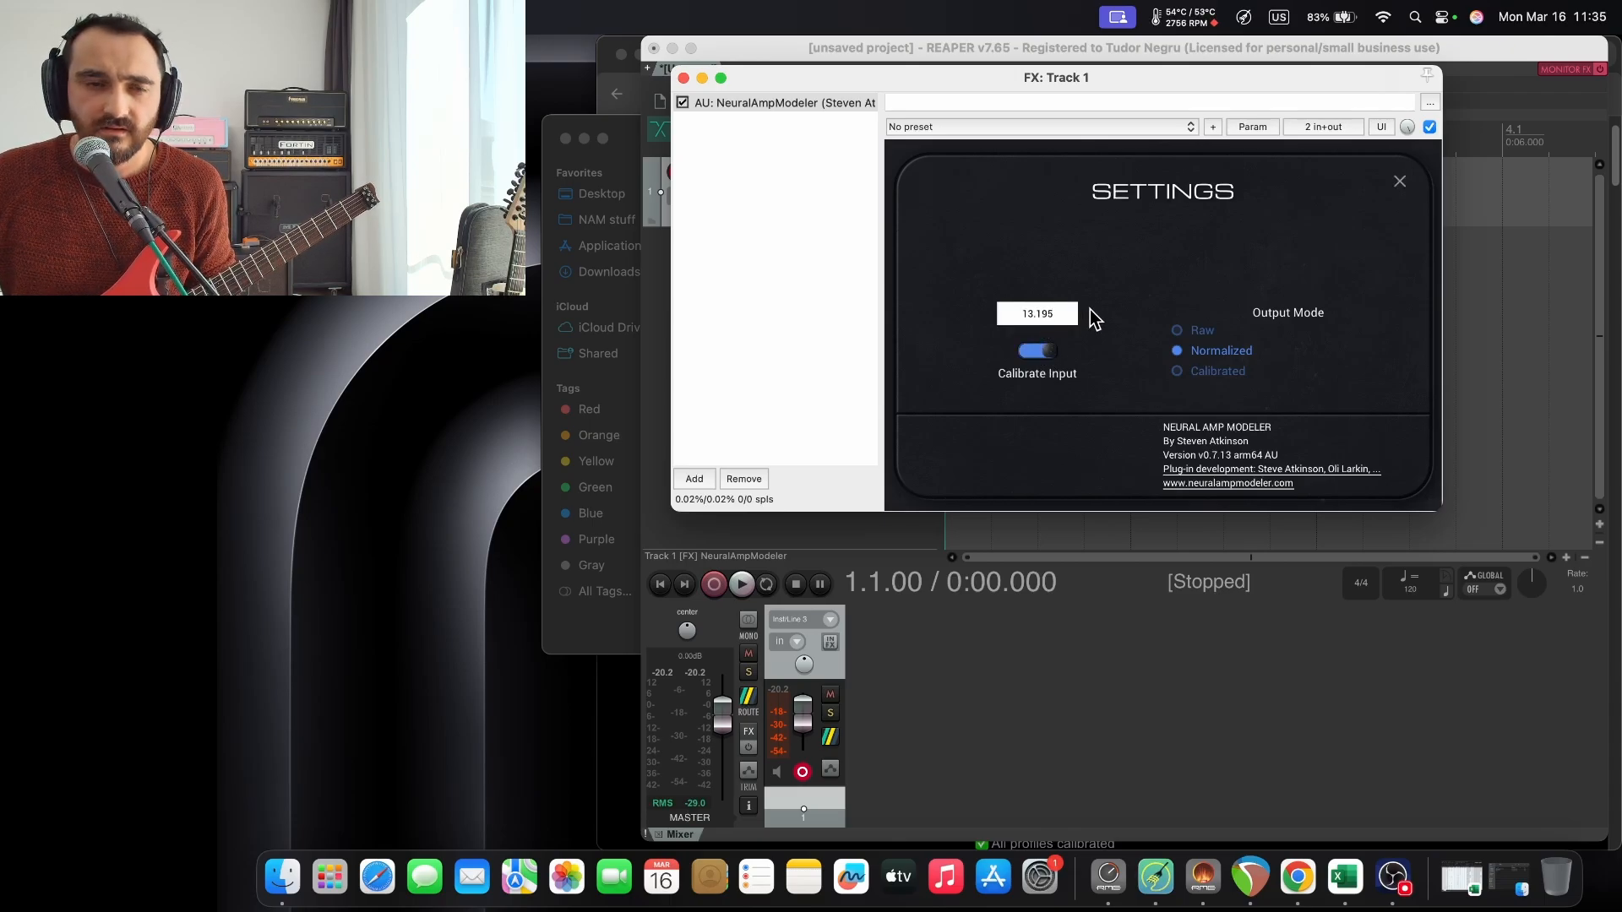
pyautogui.press('Return')
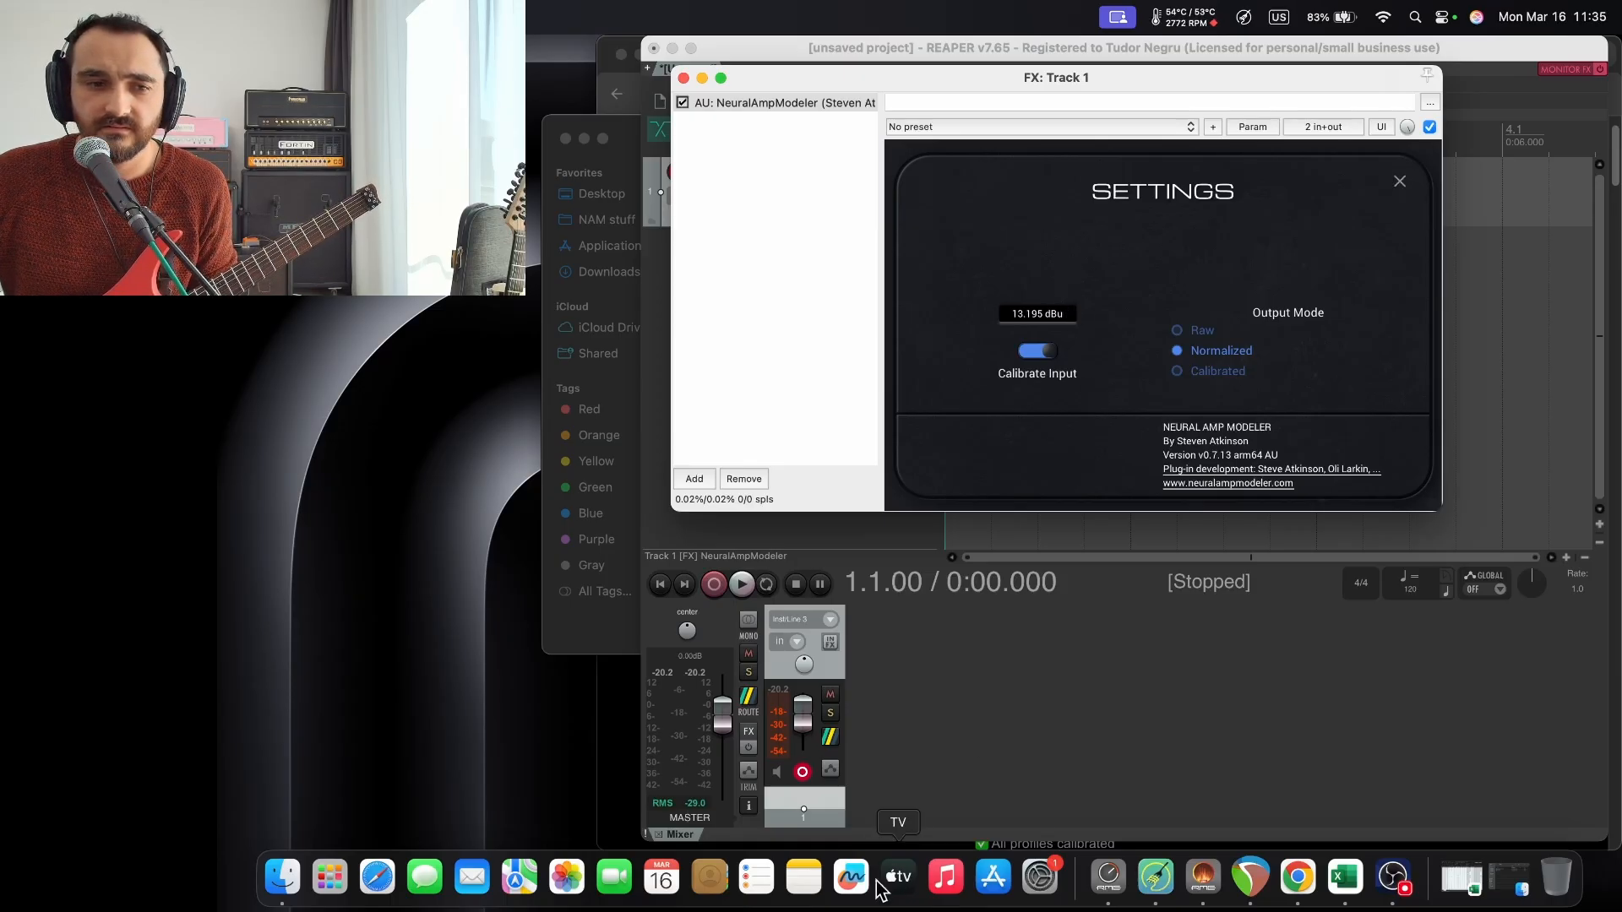
# Switch to Chrome, locate the NAM calibration and stacking videos on the pack's page, and minimise the browser.
pyautogui.click(1299, 877)
pyautogui.scroll(-15, 1239, 418)
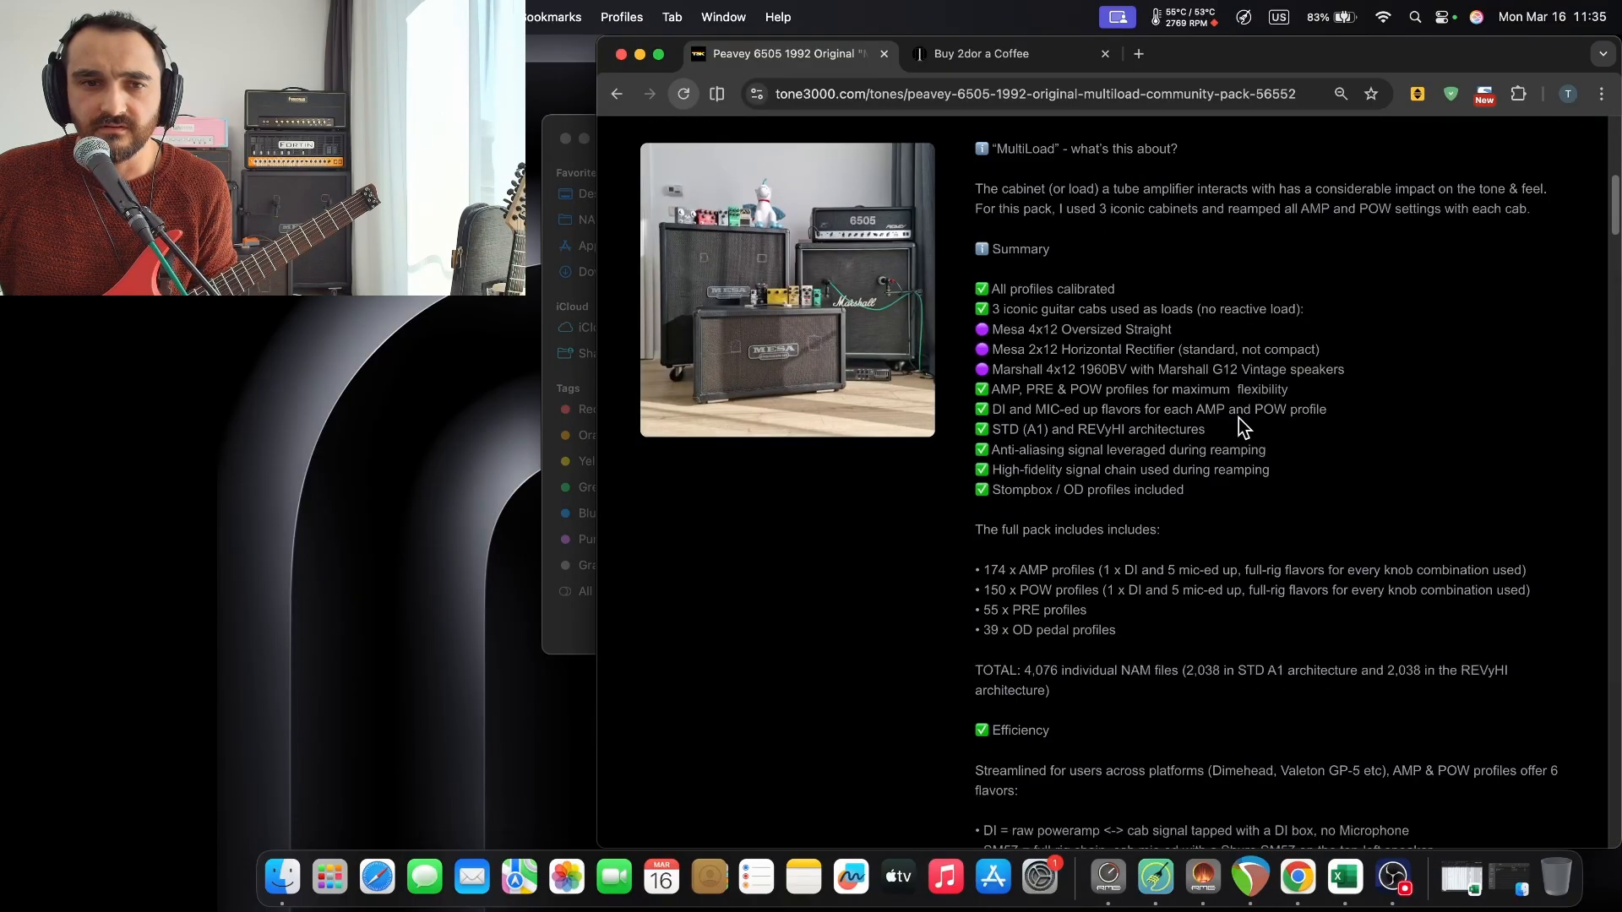
pyautogui.scroll(-7, 1242, 428)
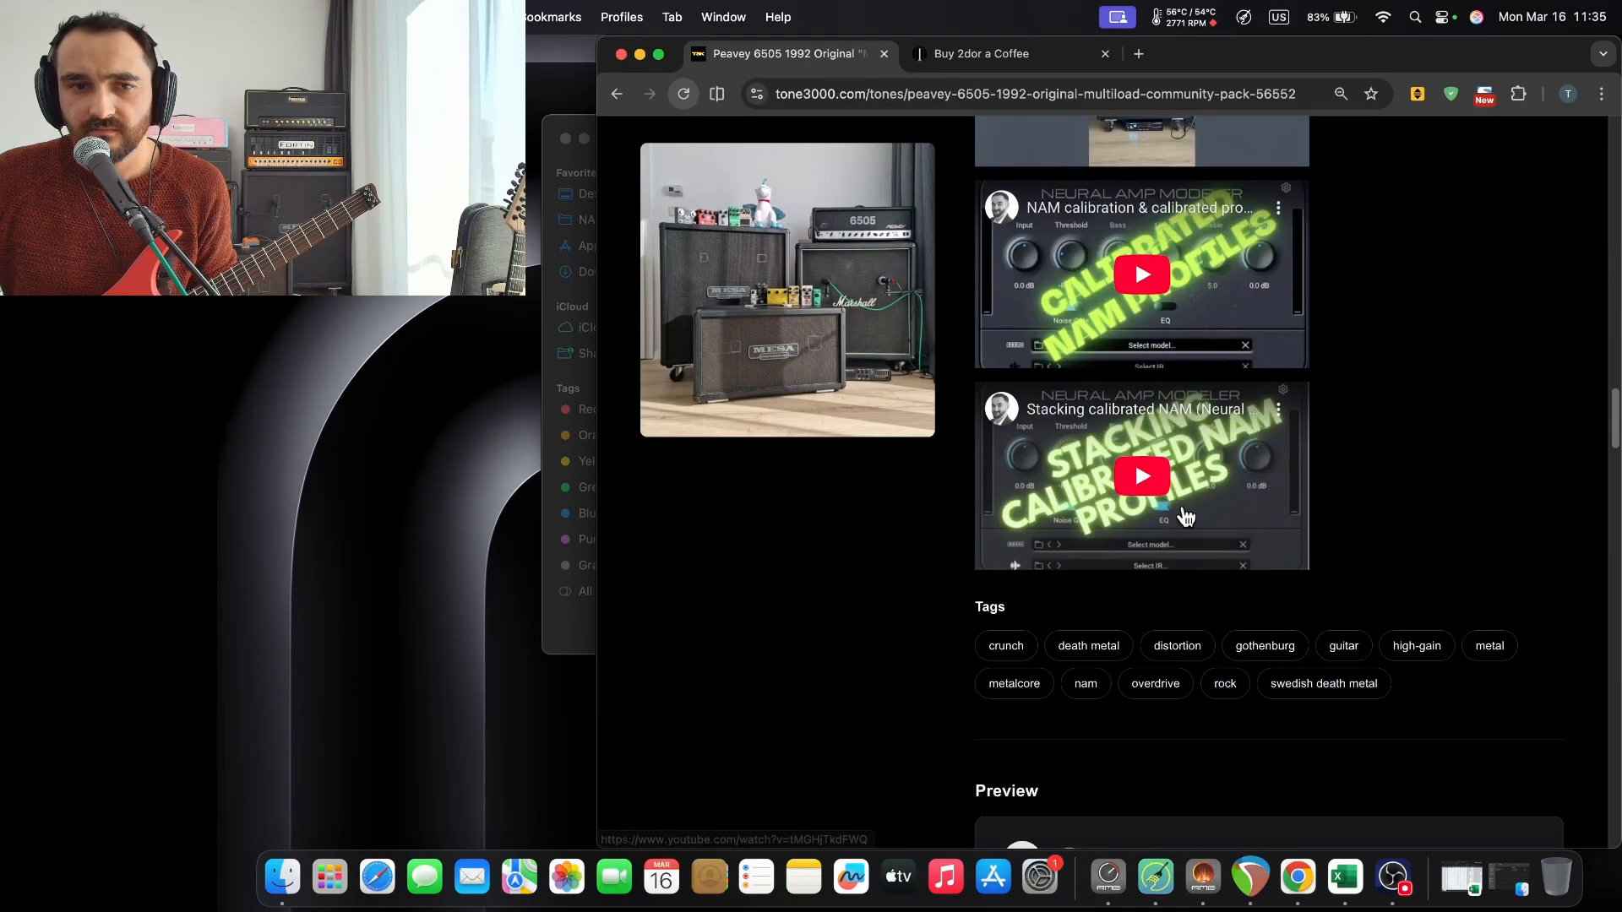
pyautogui.click(640, 55)
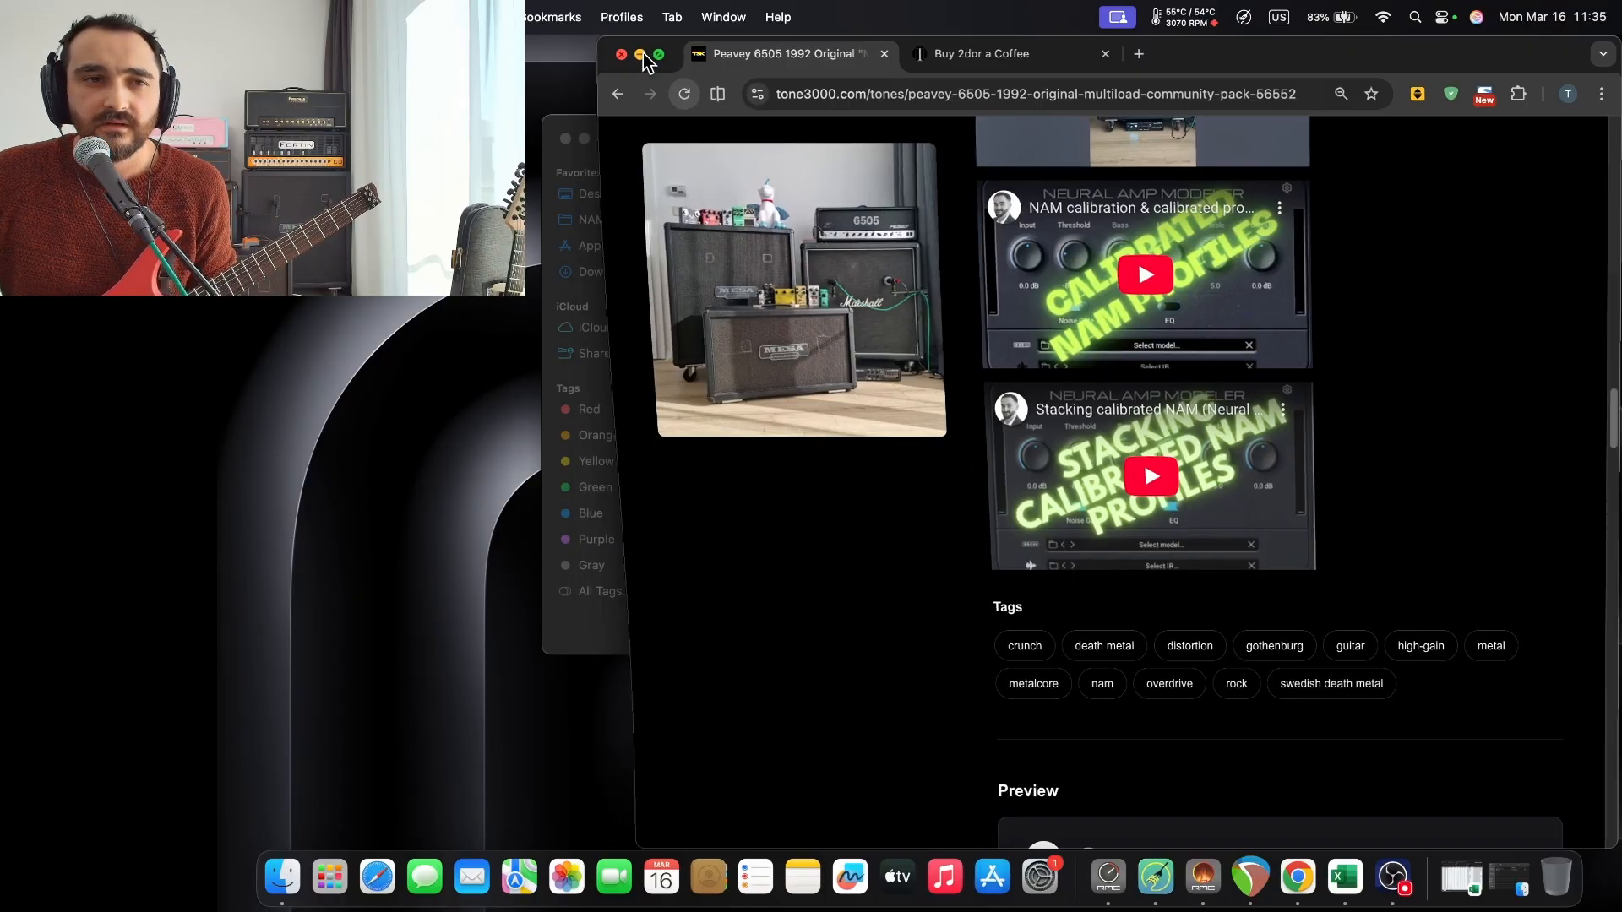
# Leave the plugin settings and browse for a model in the Peavey 6505 1992 Original pack's STD (A1) > AMP > DI folder.
pyautogui.click(1400, 182)
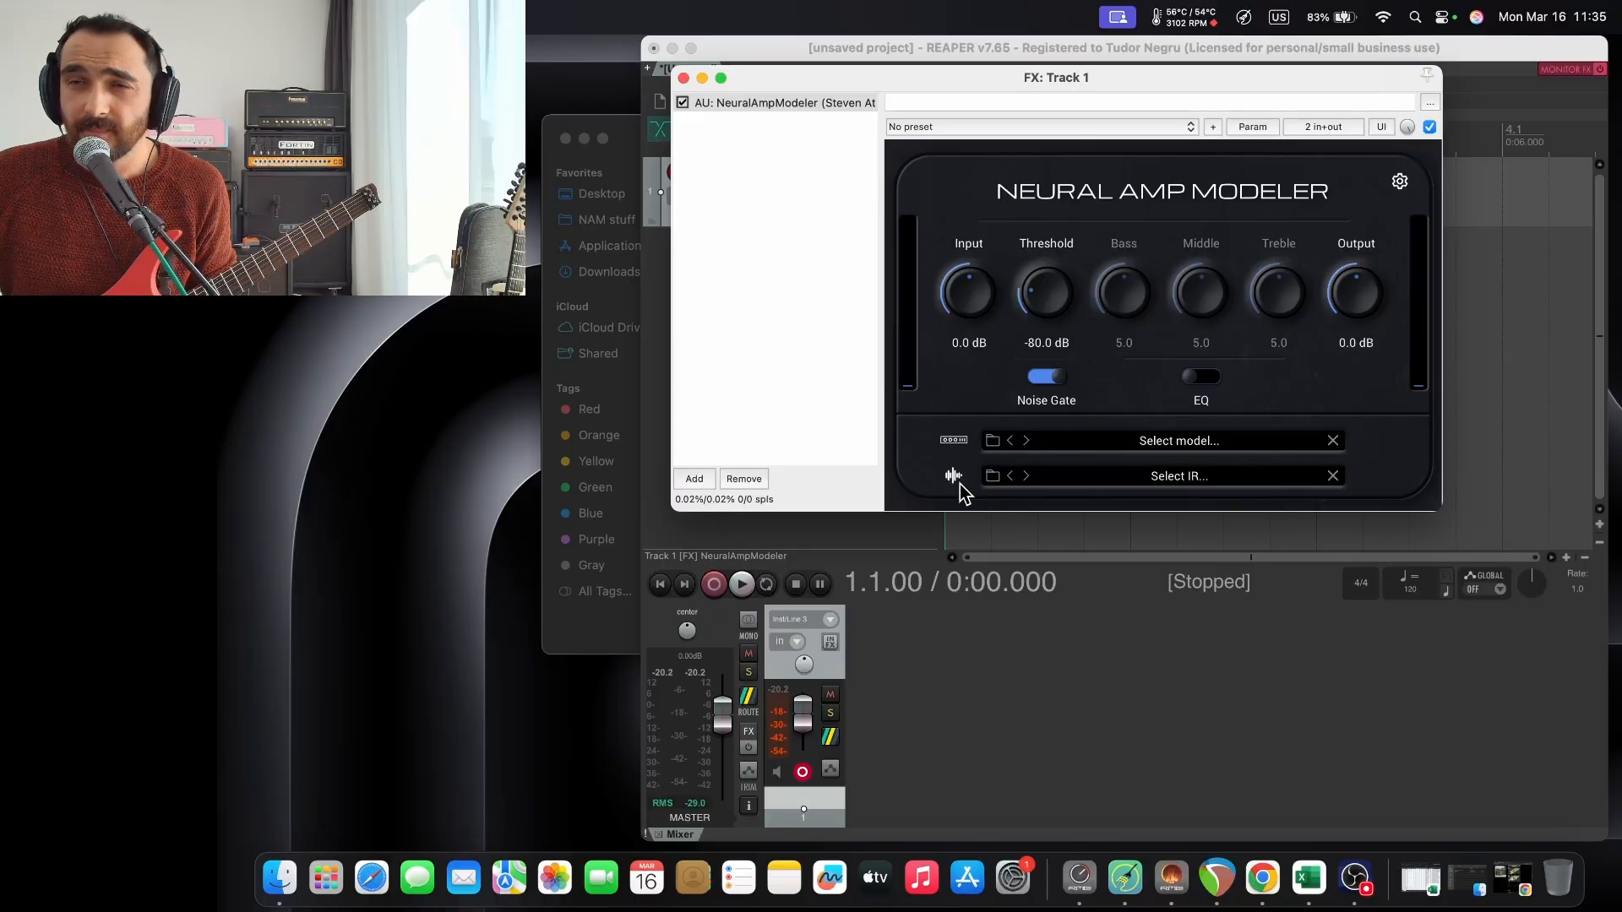
pyautogui.click(992, 440)
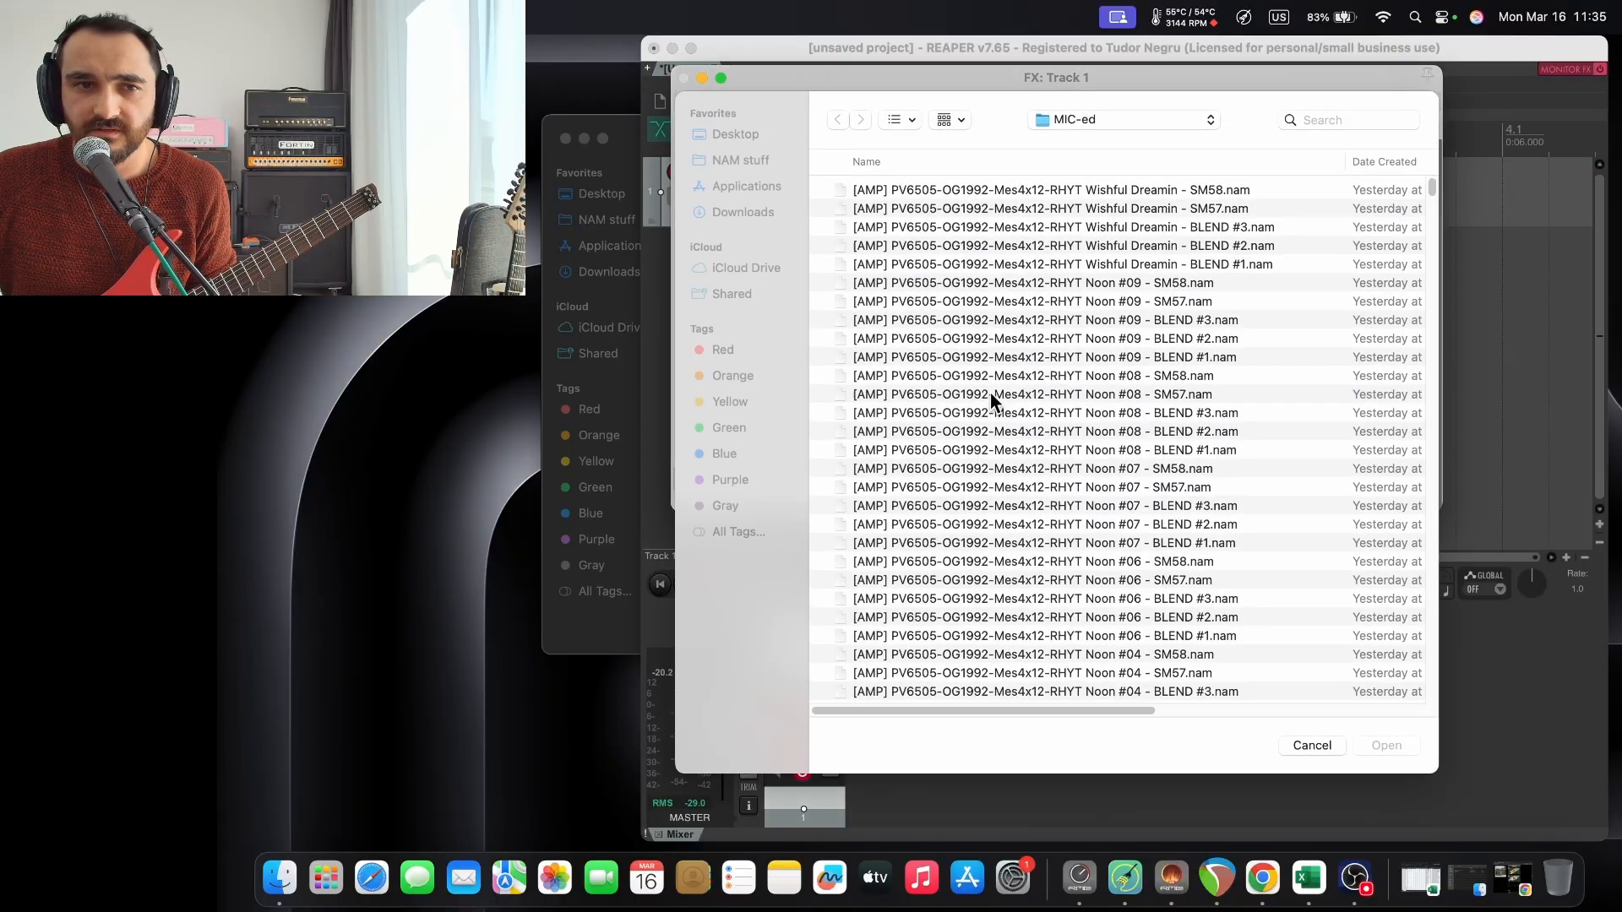
pyautogui.click(1102, 123)
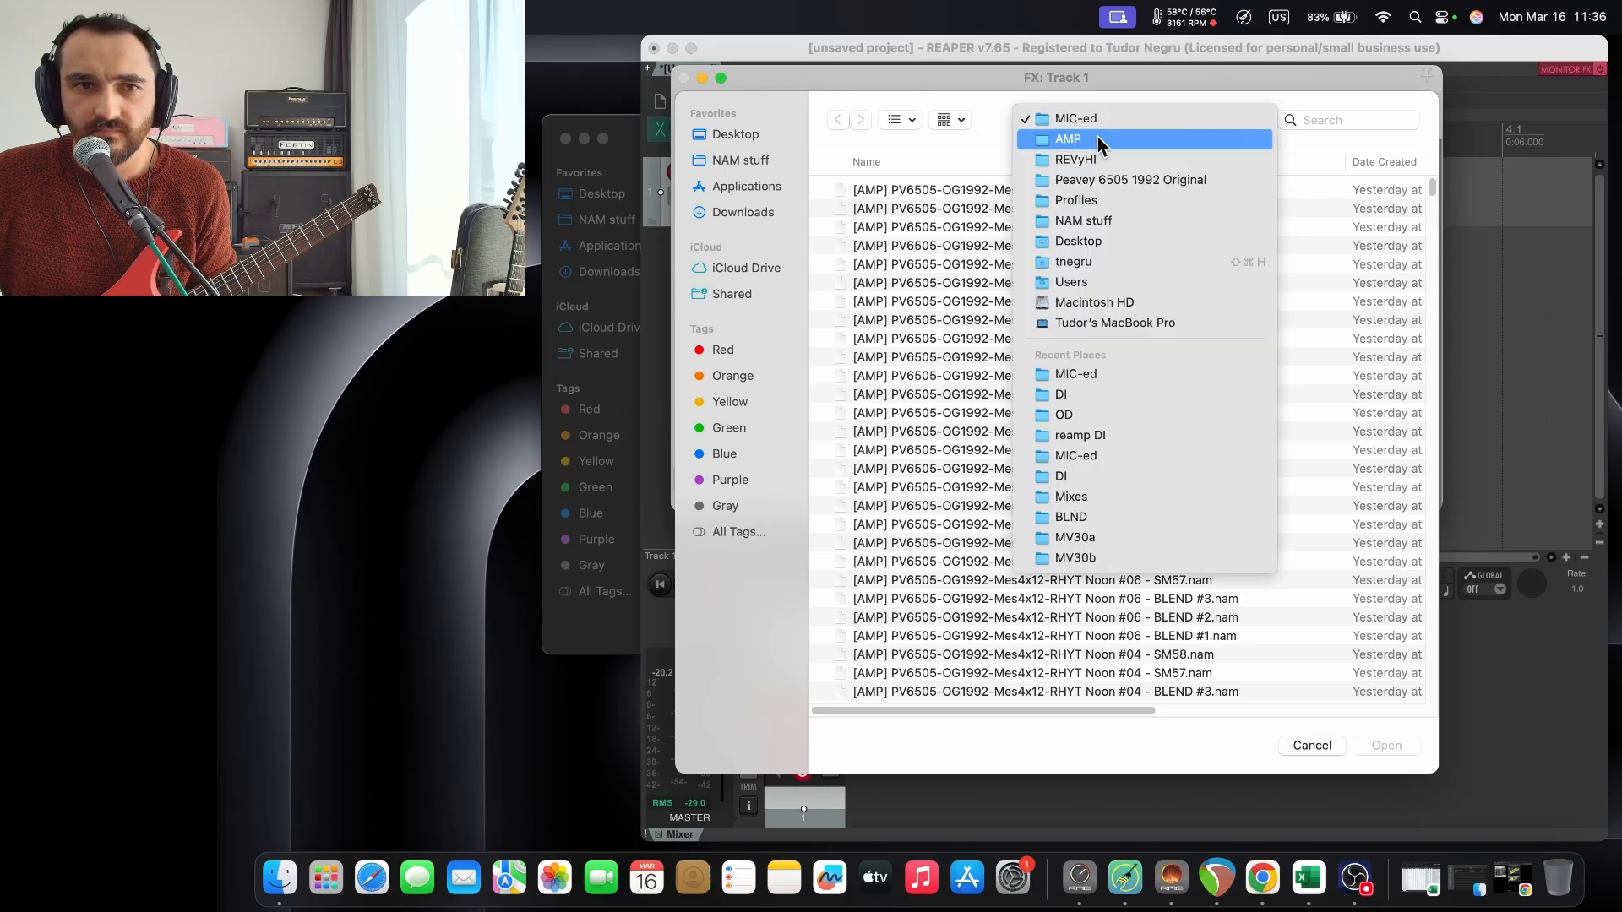
pyautogui.click(1090, 183)
pyautogui.click(889, 208)
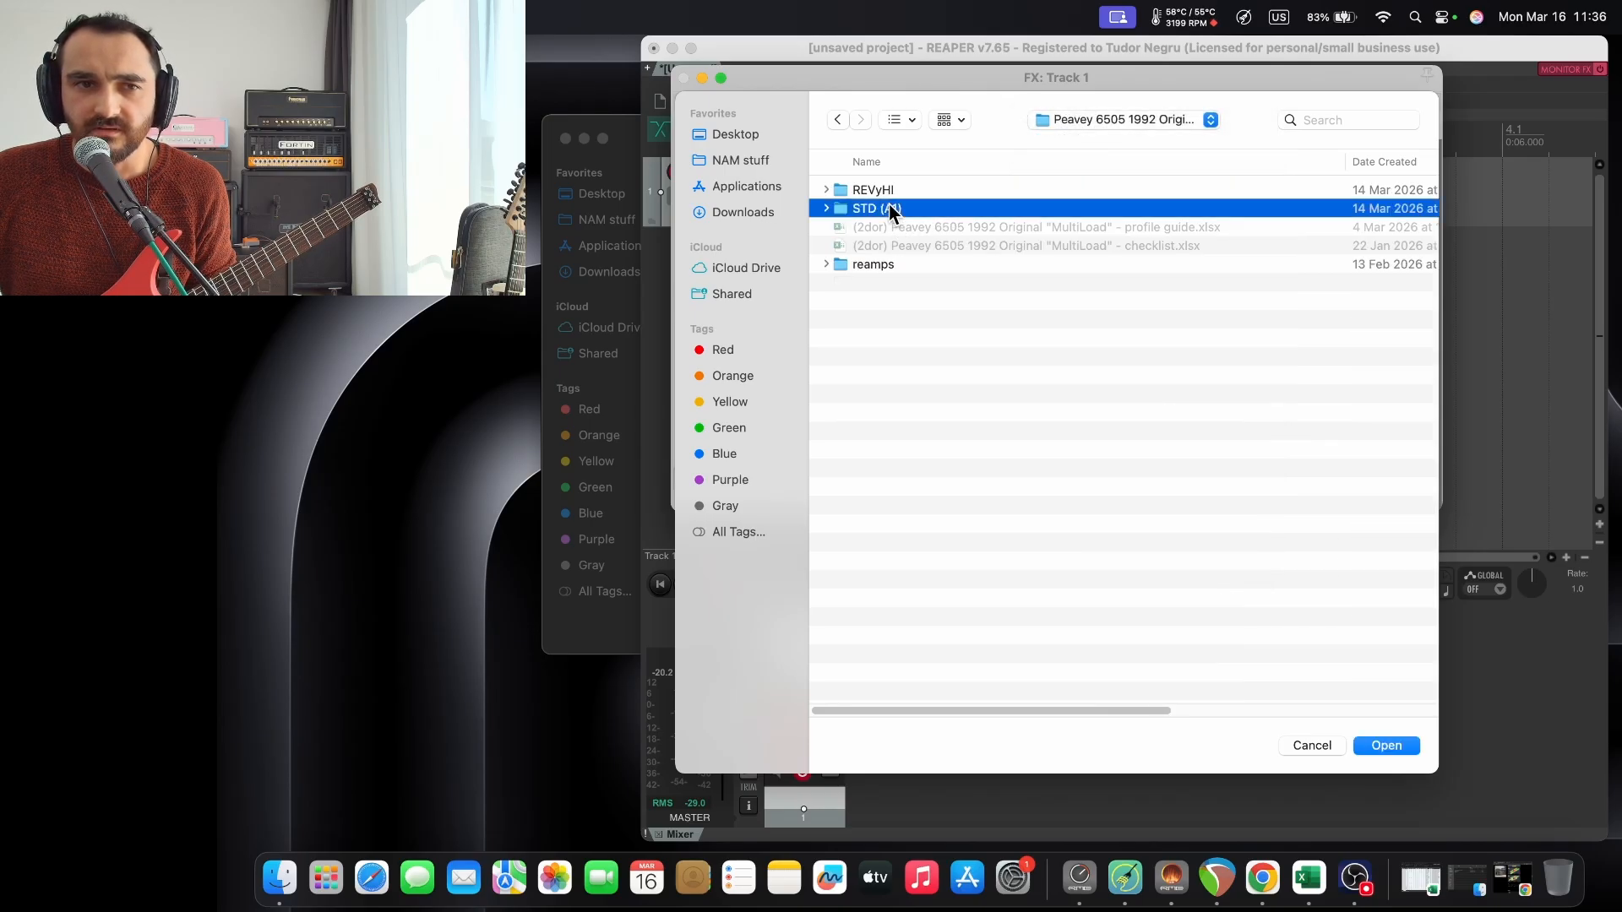
pyautogui.doubleClick(890, 207)
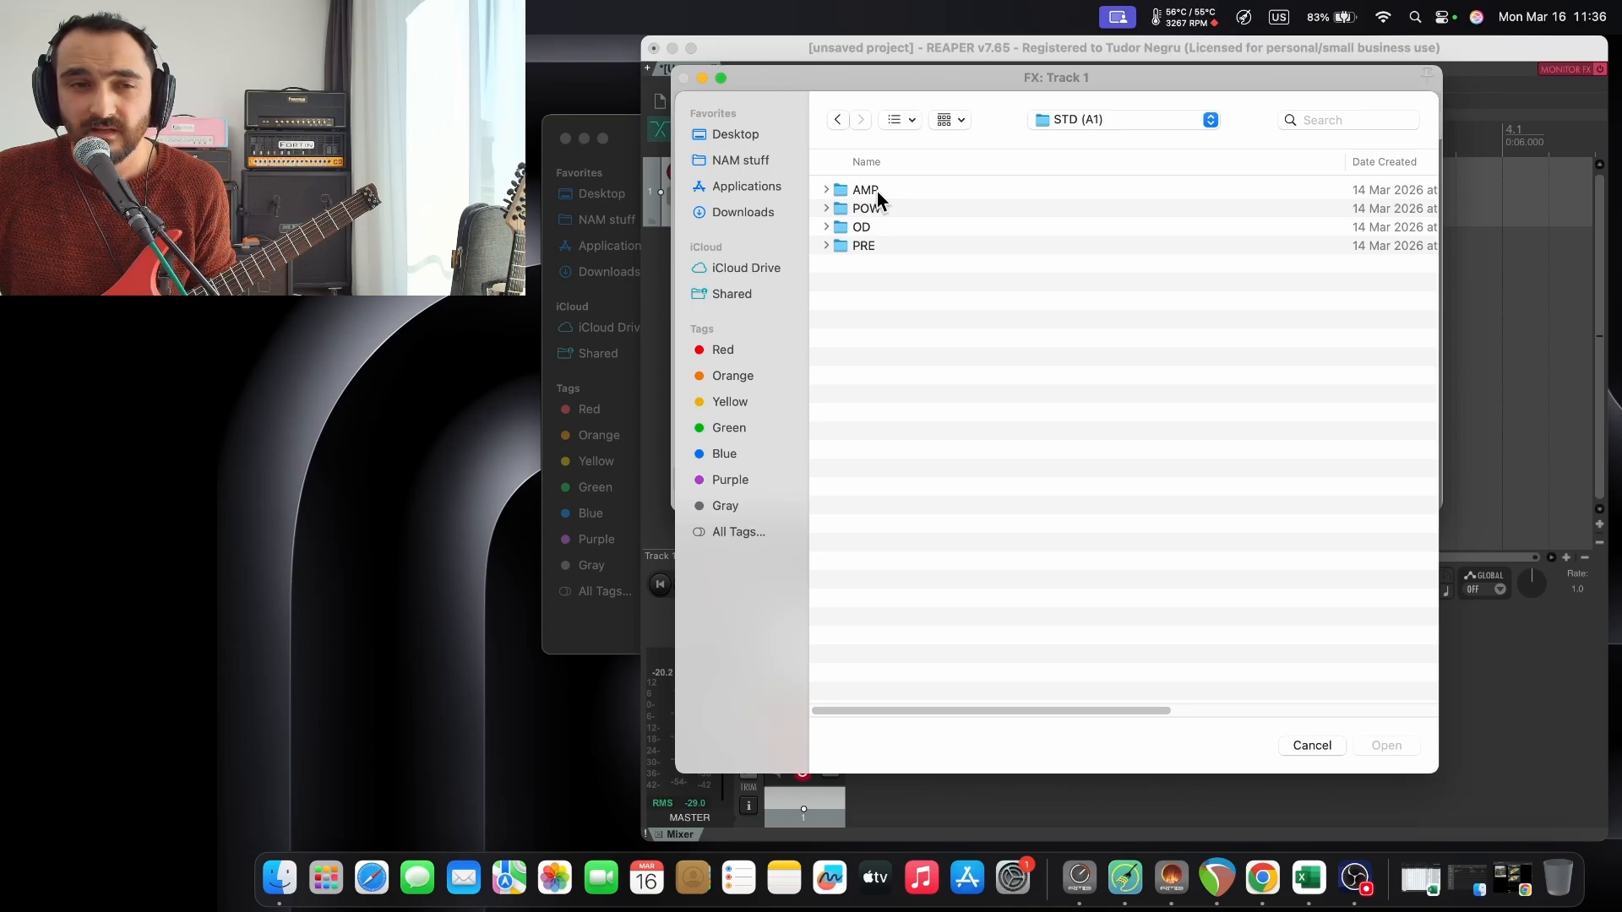
pyautogui.doubleClick(877, 191)
pyautogui.doubleClick(868, 204)
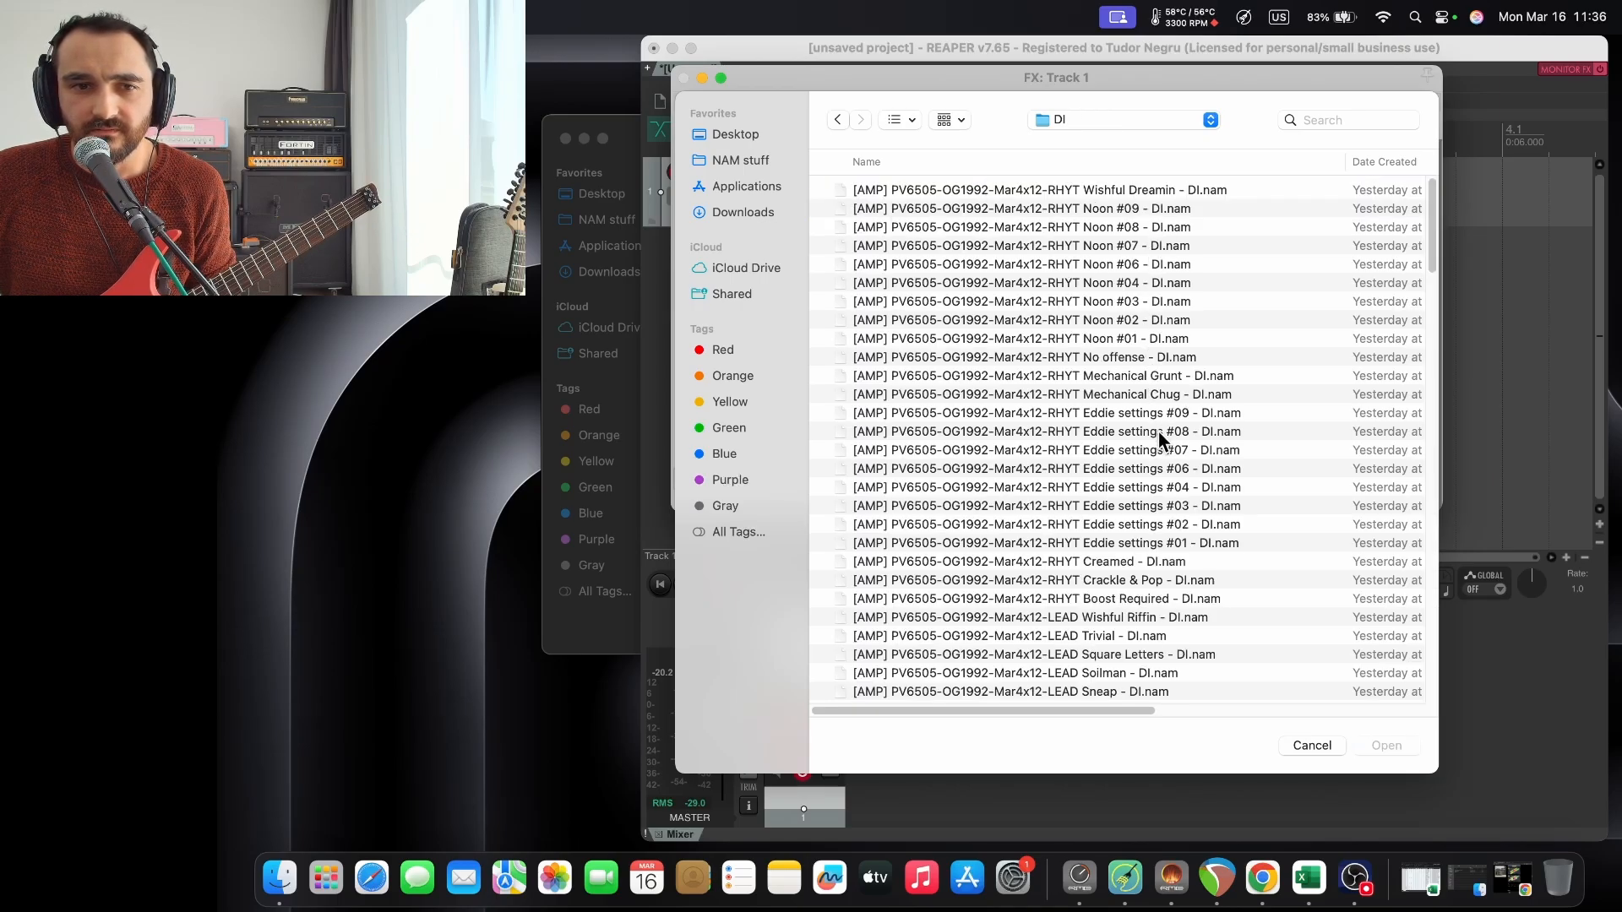
# Sort the profiles by name and load "[AMP] PV6505-OG1992-Mes4x12-LEAD Pink Gator - DI.nam" as the model.
pyautogui.scroll(-1, 1158, 627)
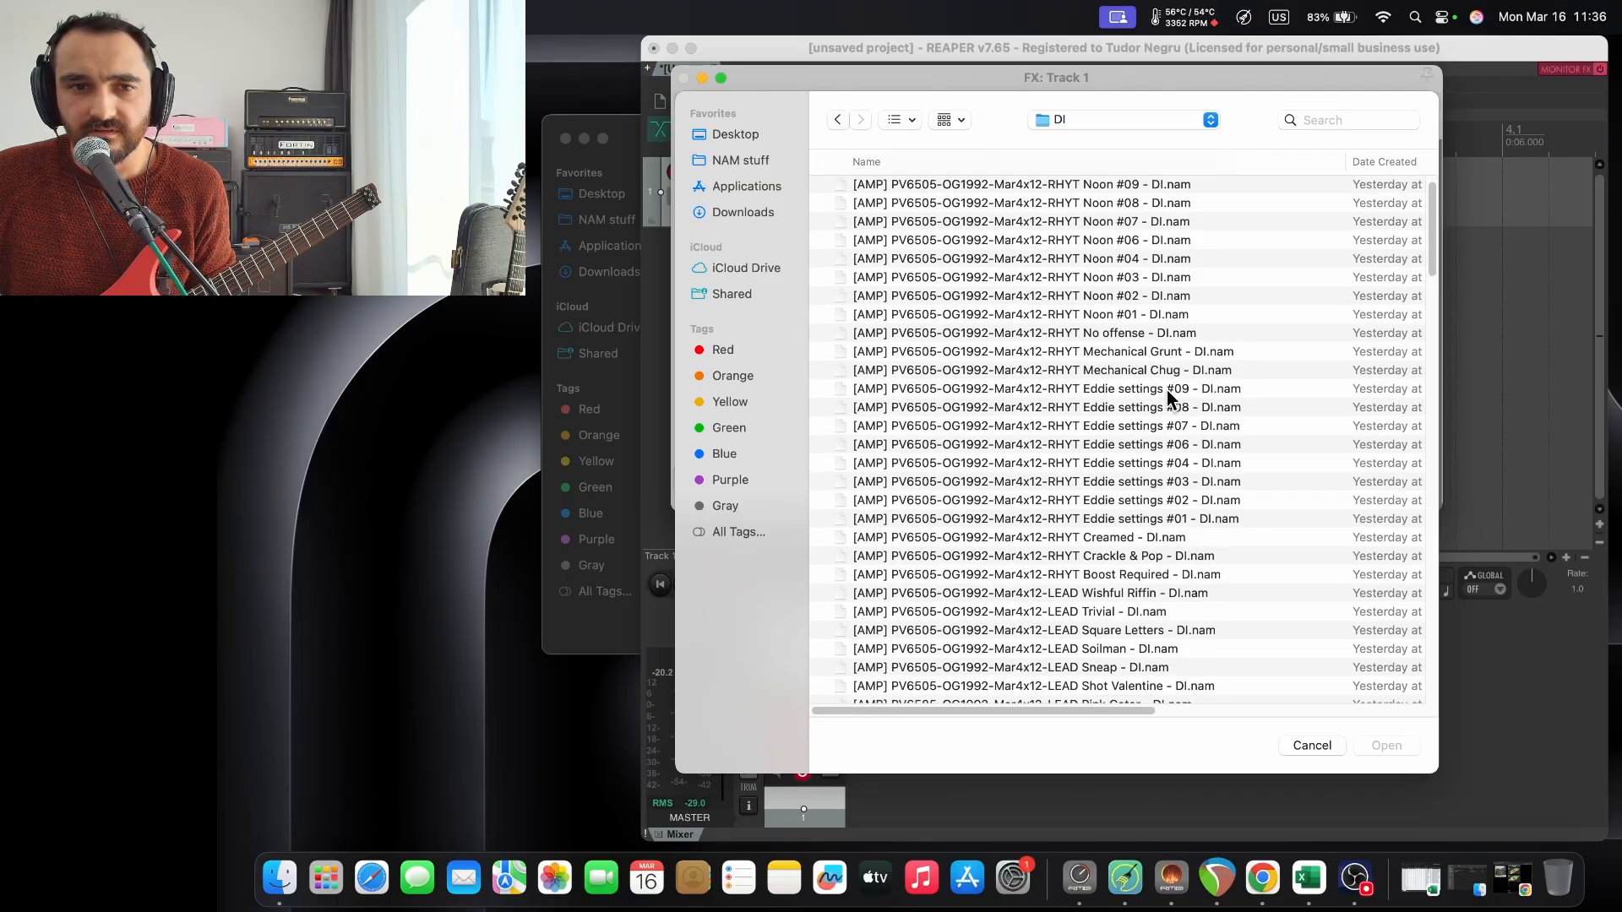
pyautogui.scroll(-5, 1167, 388)
pyautogui.scroll(-5, 1177, 586)
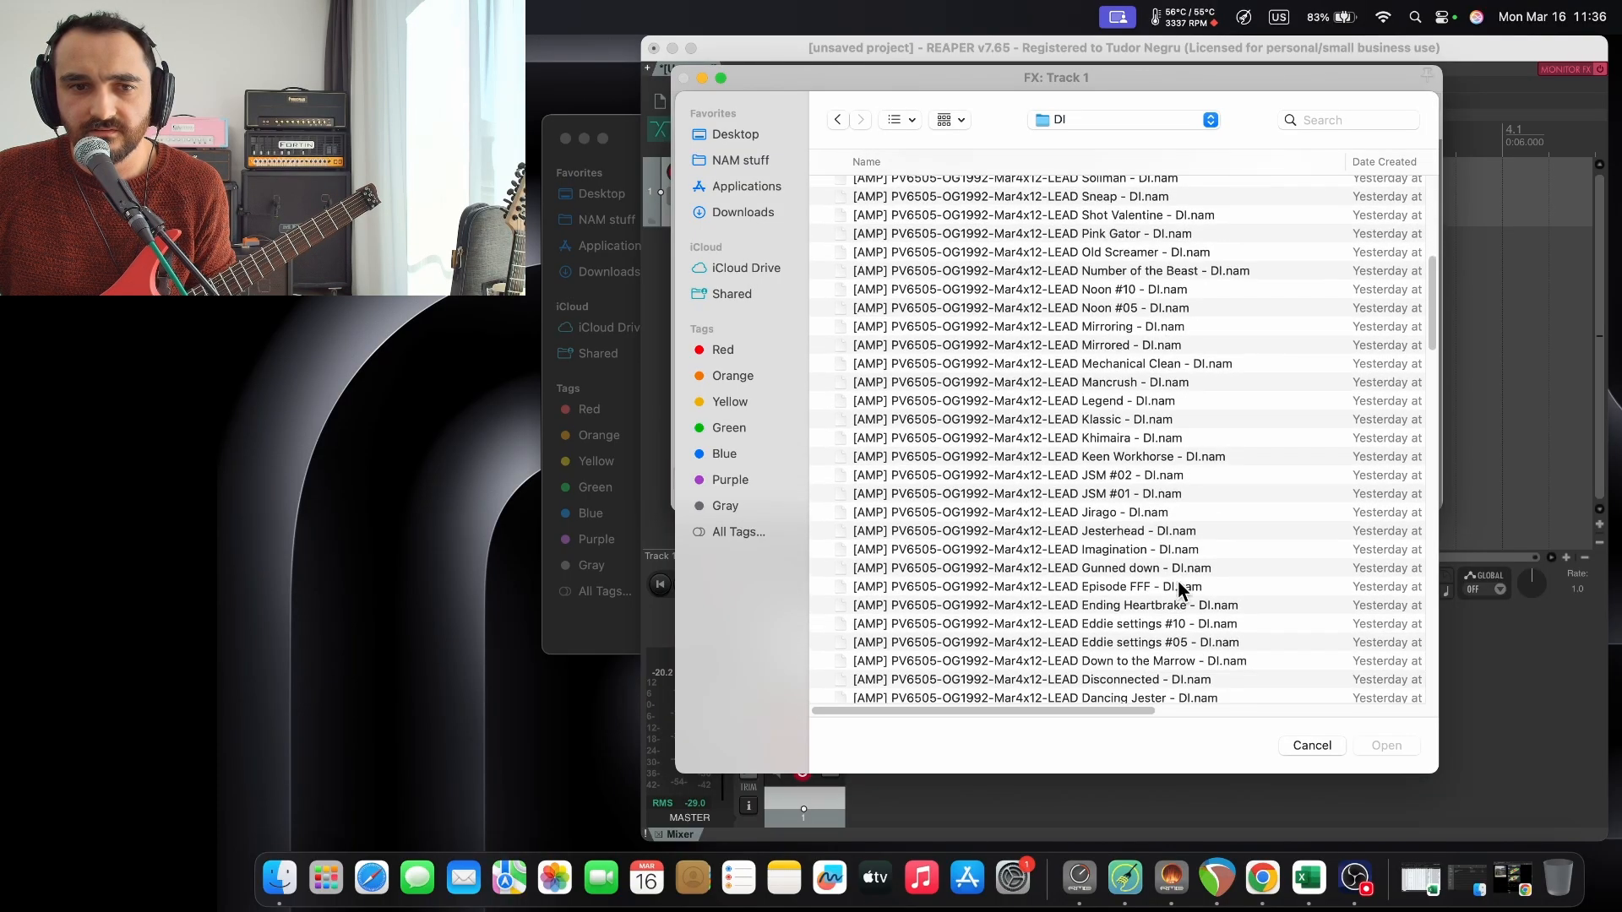
pyautogui.scroll(10, 1177, 586)
pyautogui.click(889, 162)
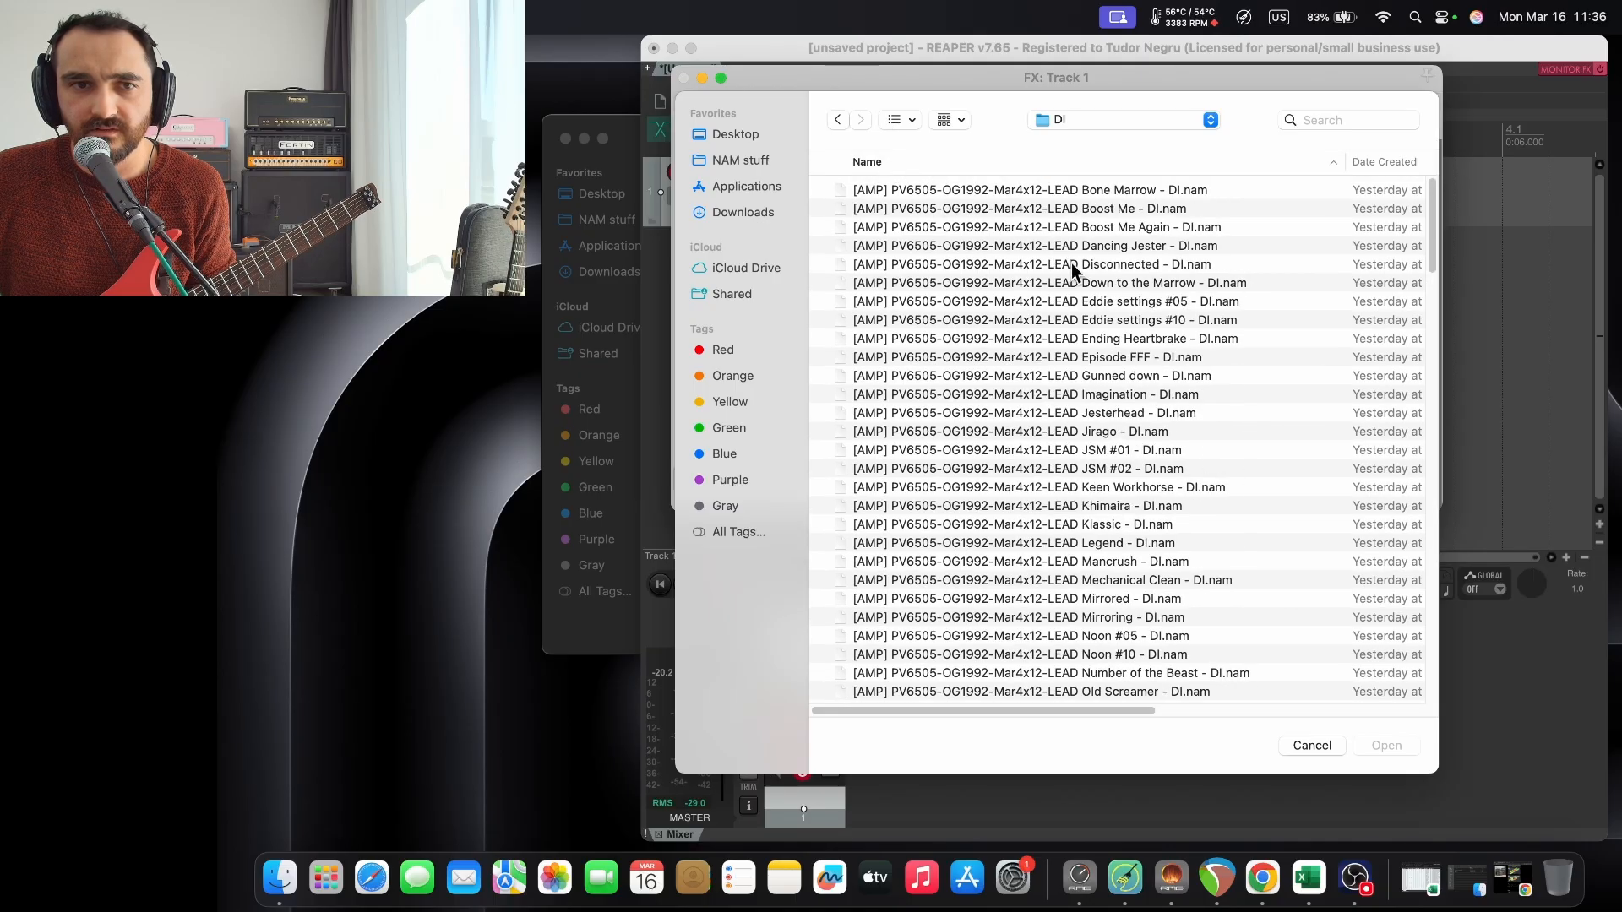
pyautogui.scroll(-10, 1098, 296)
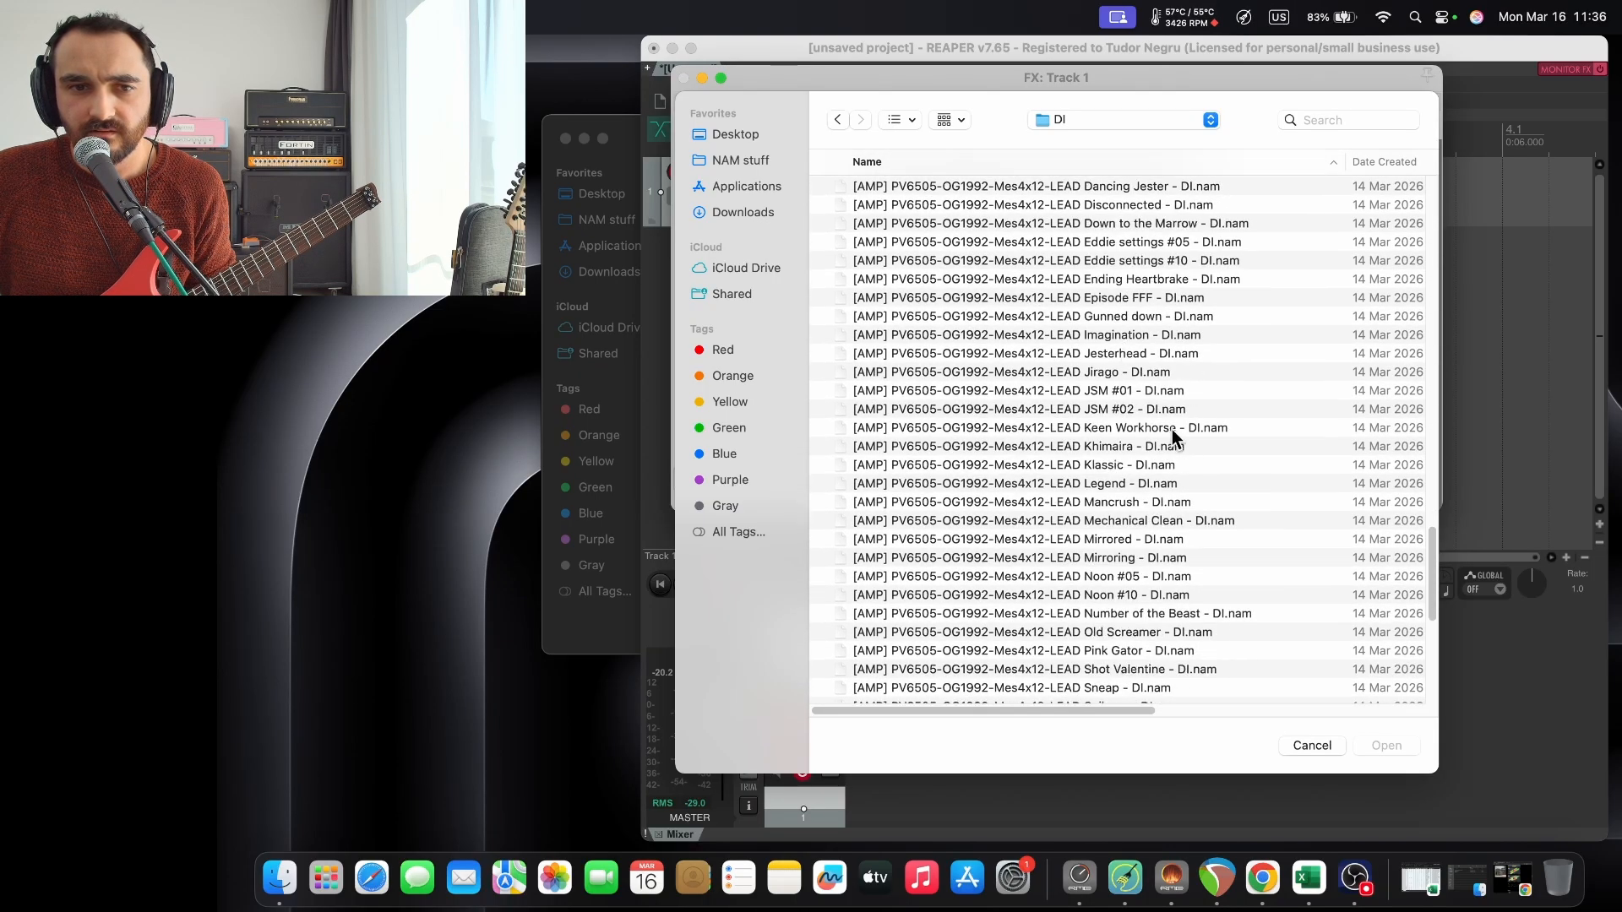
pyautogui.scroll(-3, 1163, 480)
pyautogui.click(1118, 588)
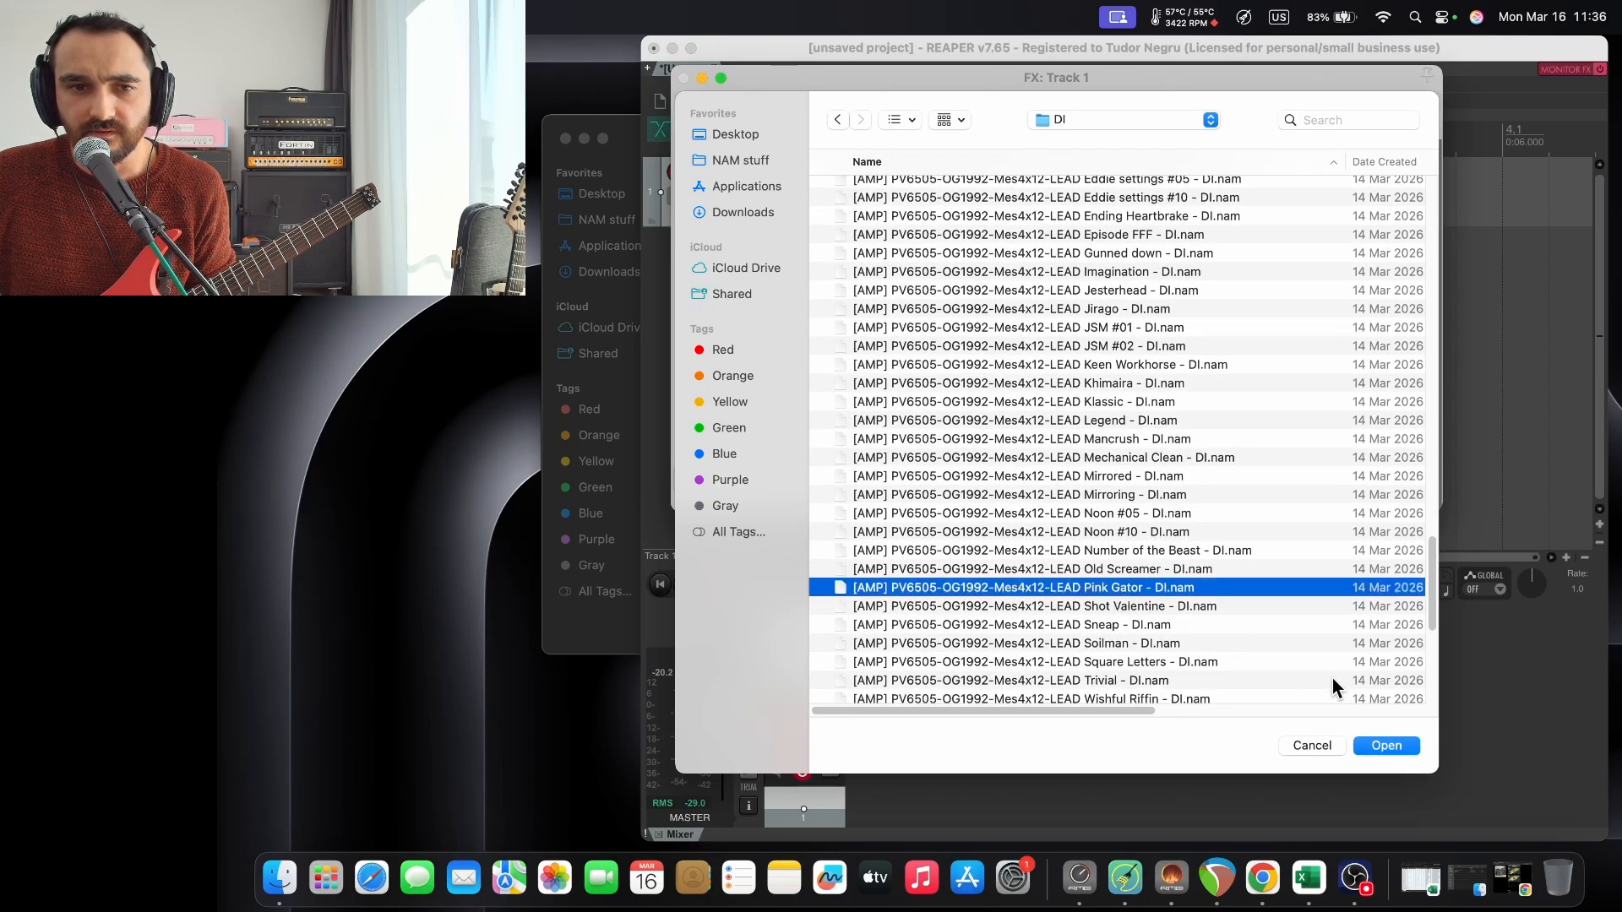
pyautogui.click(1381, 745)
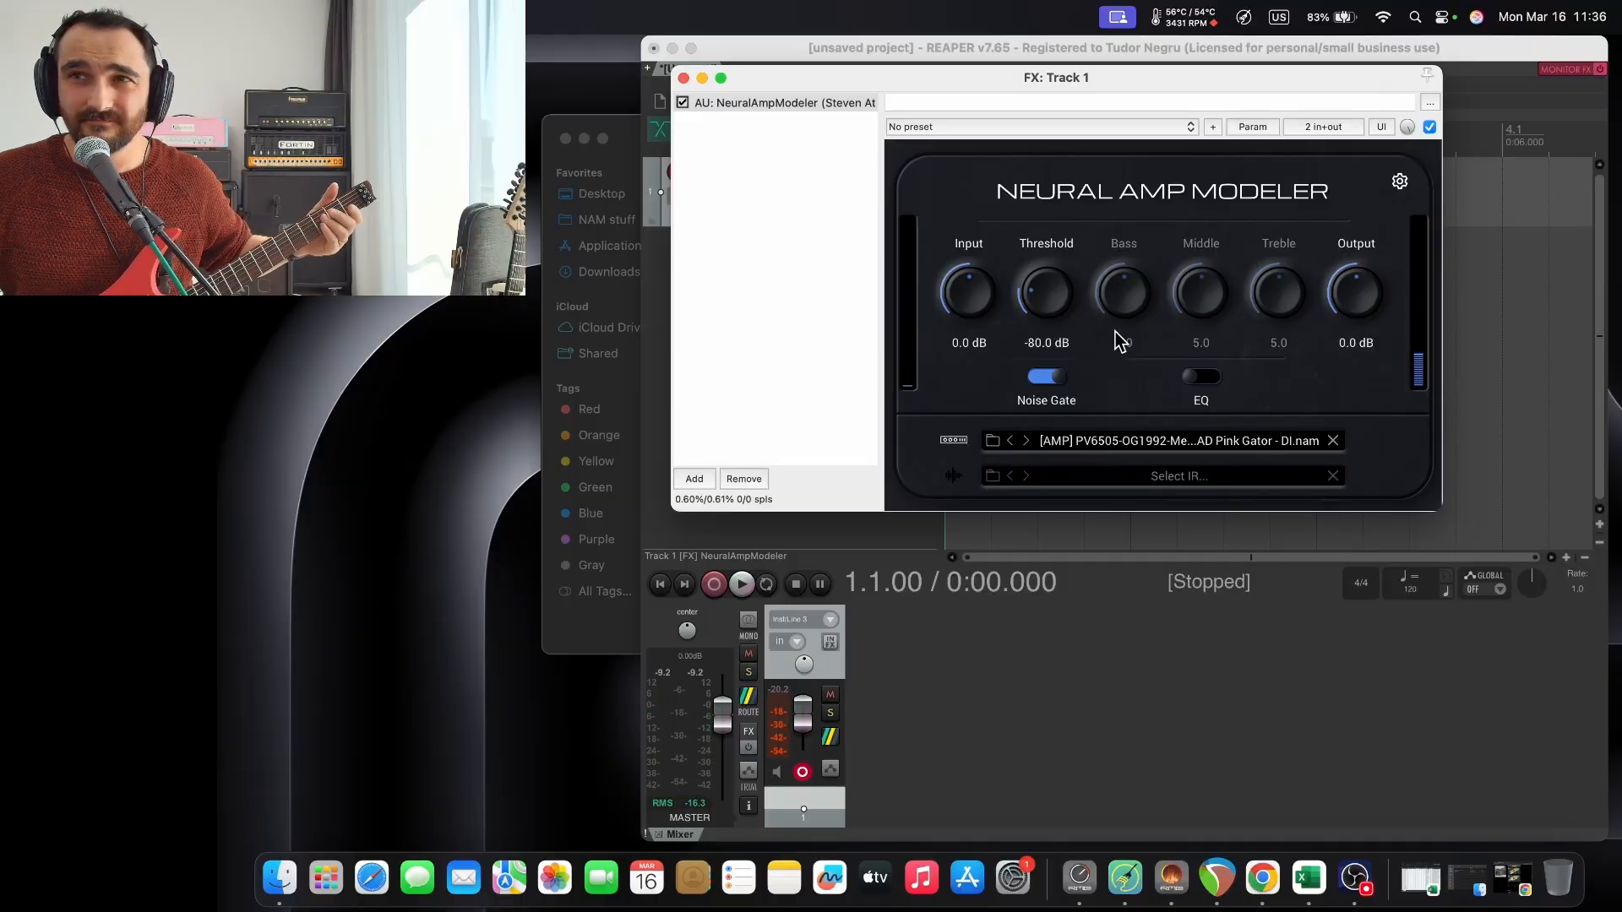
# Browse for an impulse response in the Mirror Profiles folder inside the Desktop's IR folder.
pyautogui.click(992, 477)
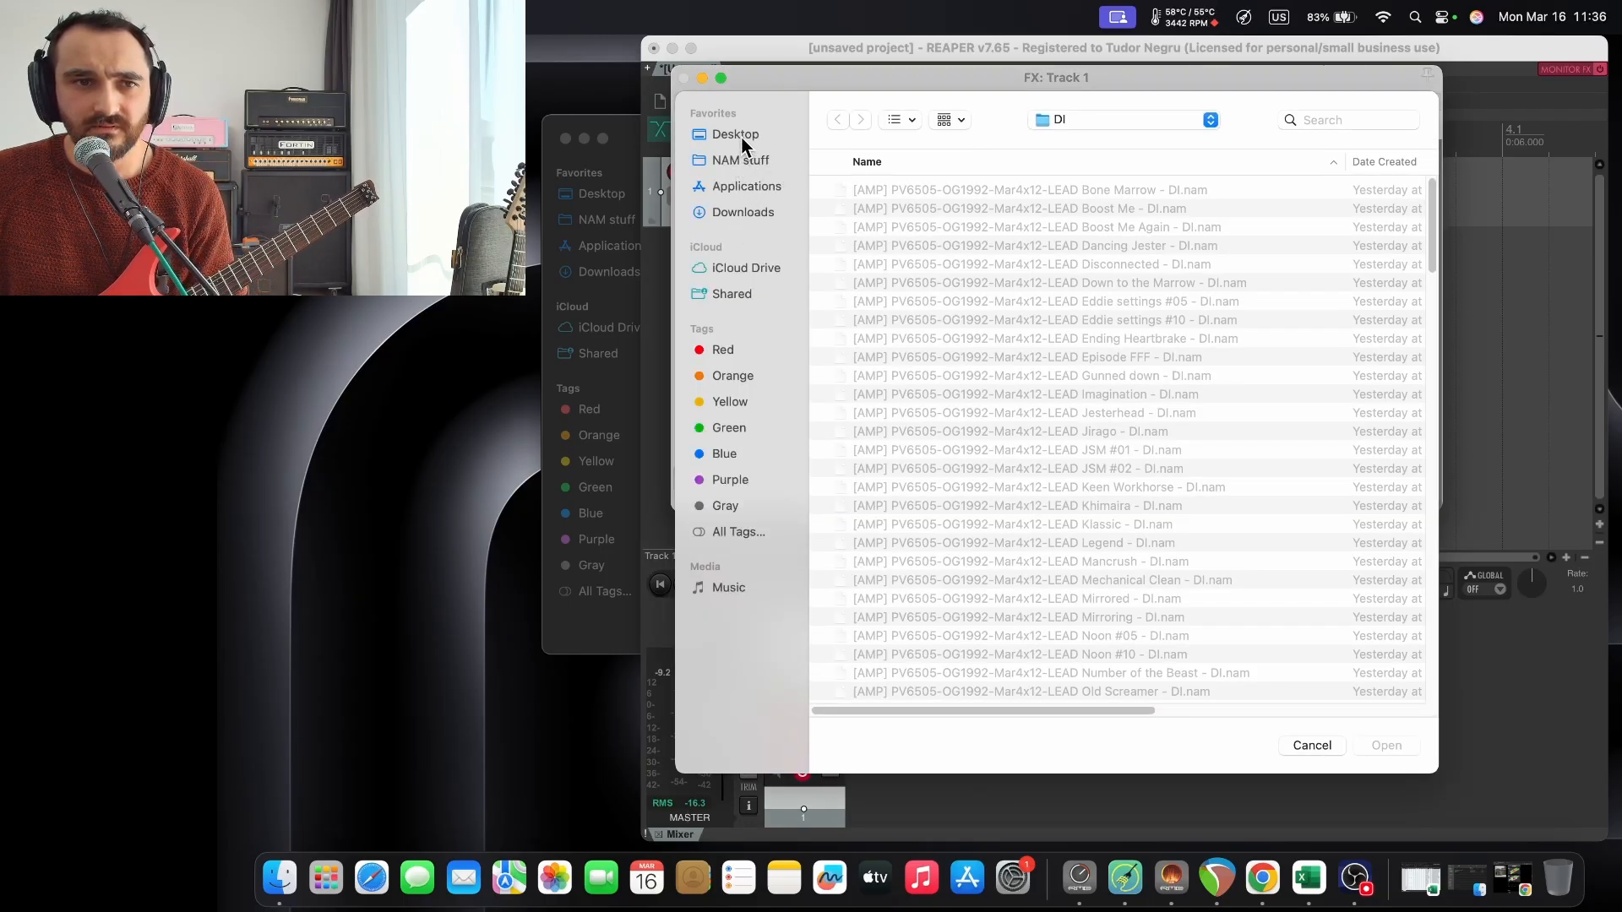
pyautogui.click(735, 160)
pyautogui.click(1082, 120)
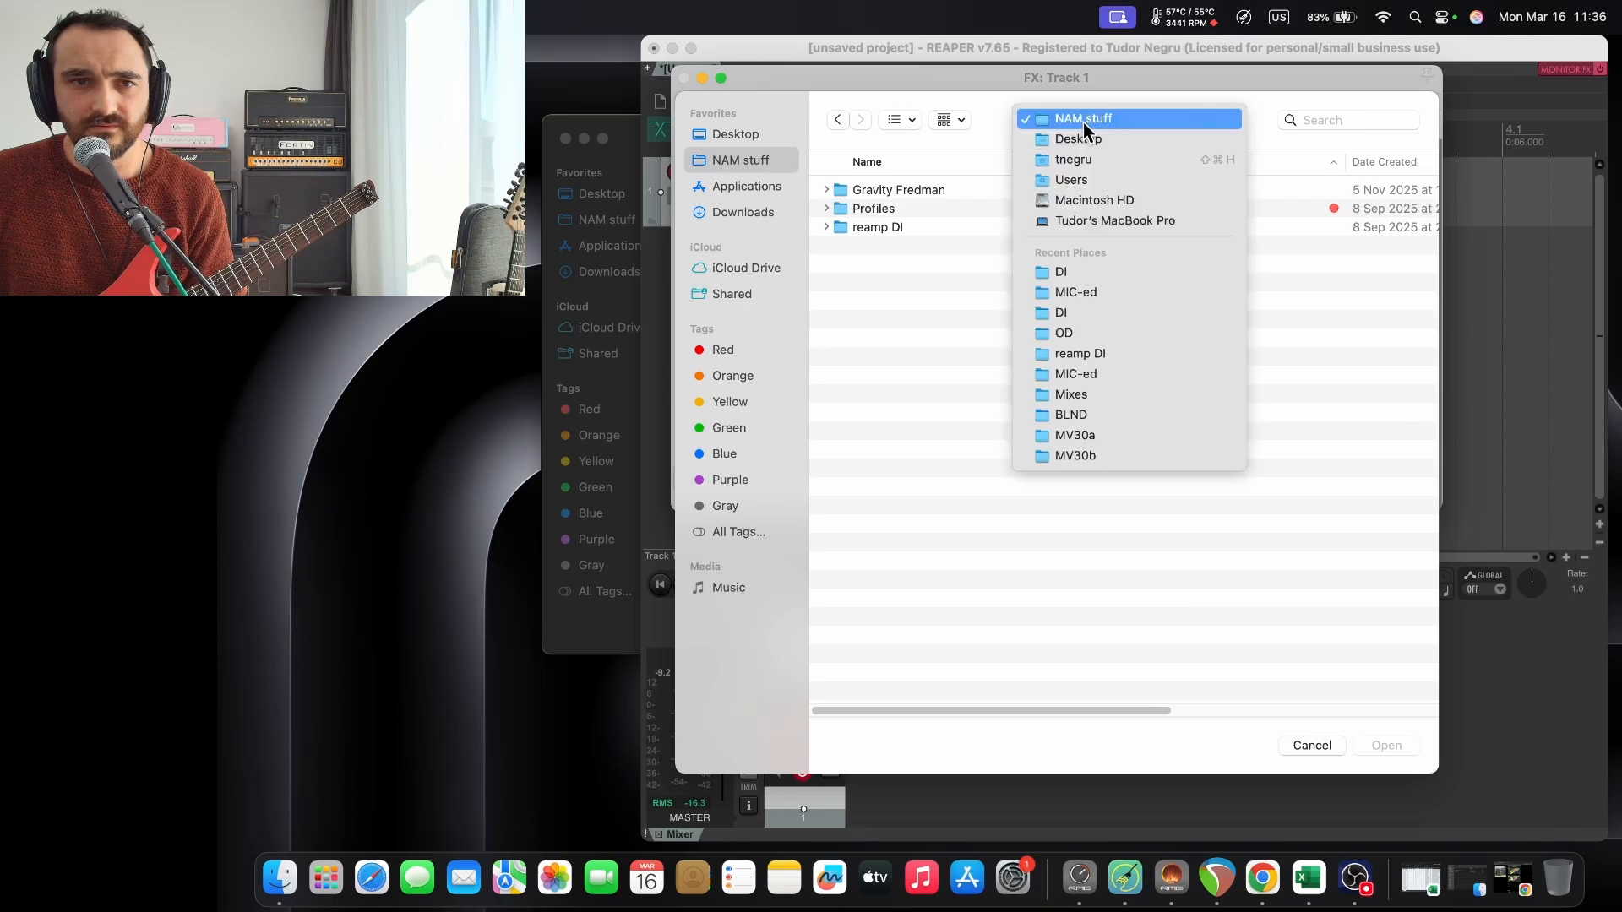
pyautogui.click(1051, 147)
pyautogui.doubleClick(865, 209)
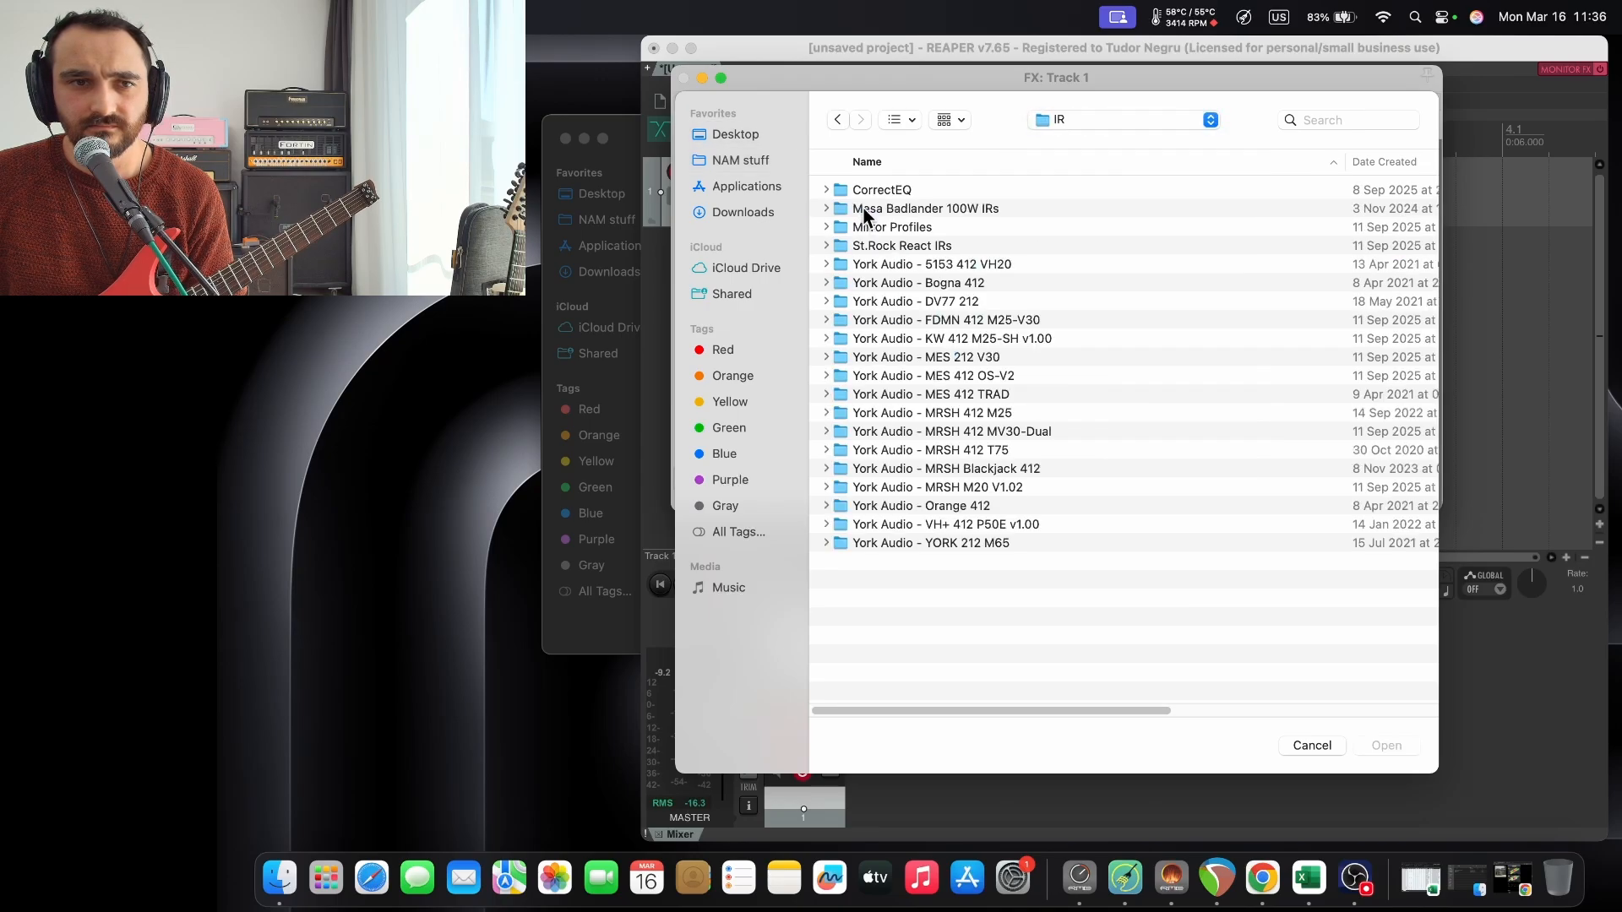
pyautogui.doubleClick(914, 228)
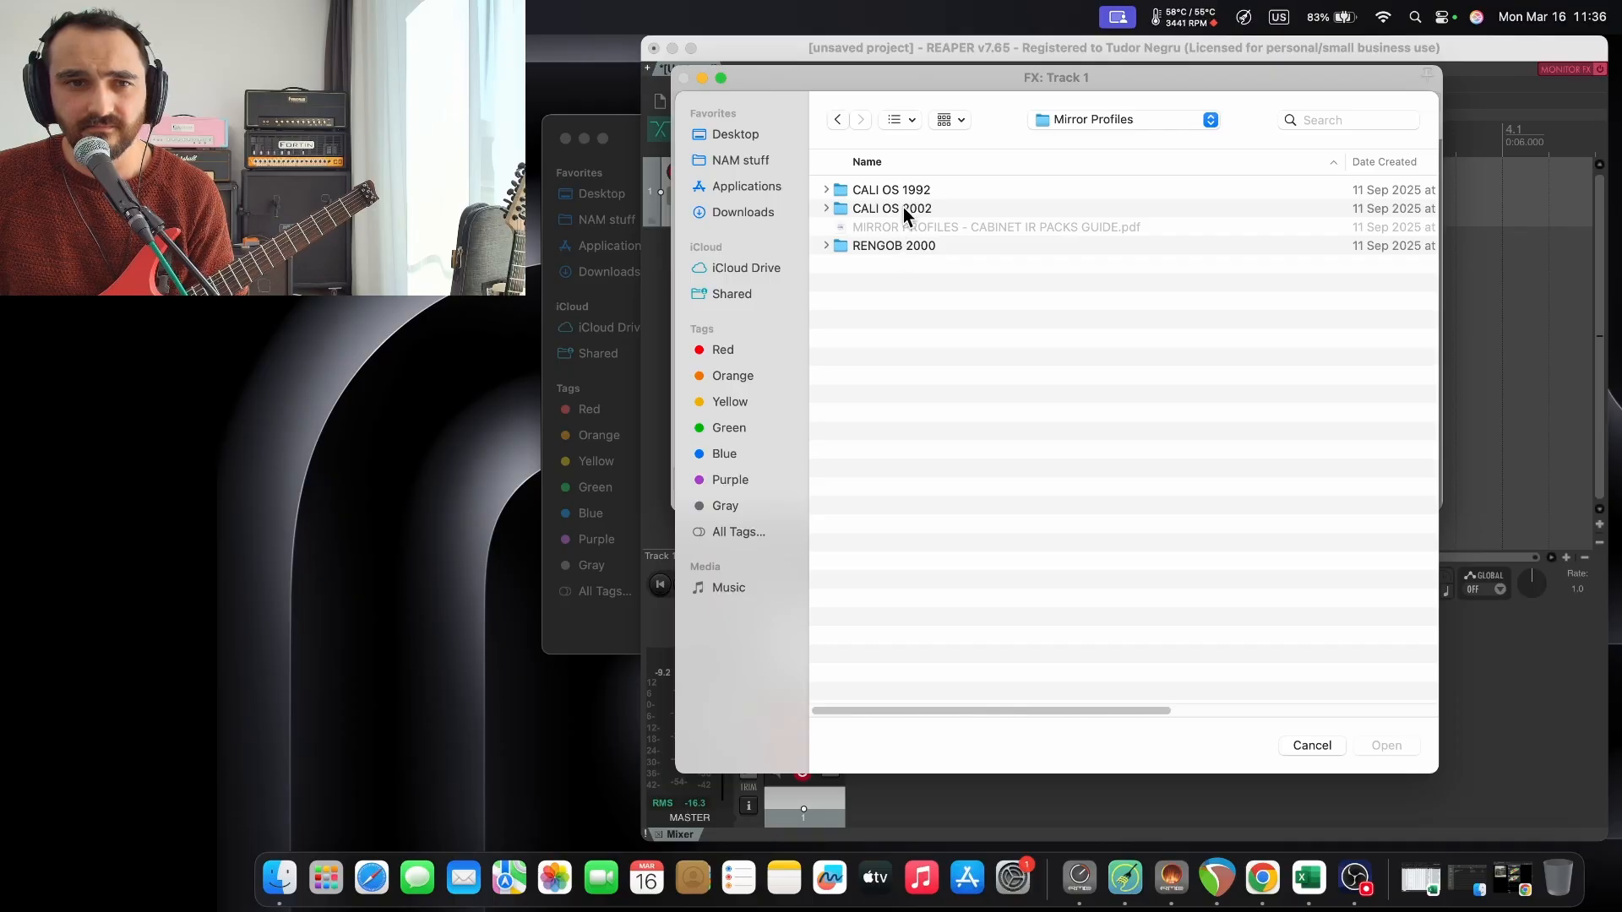
# Load "CALI OS 2002 TL - m160 46.wav" as the impulse response from the CALI OS 2002 set's TL > m160 folder.
pyautogui.doubleClick(904, 208)
pyautogui.doubleClick(900, 191)
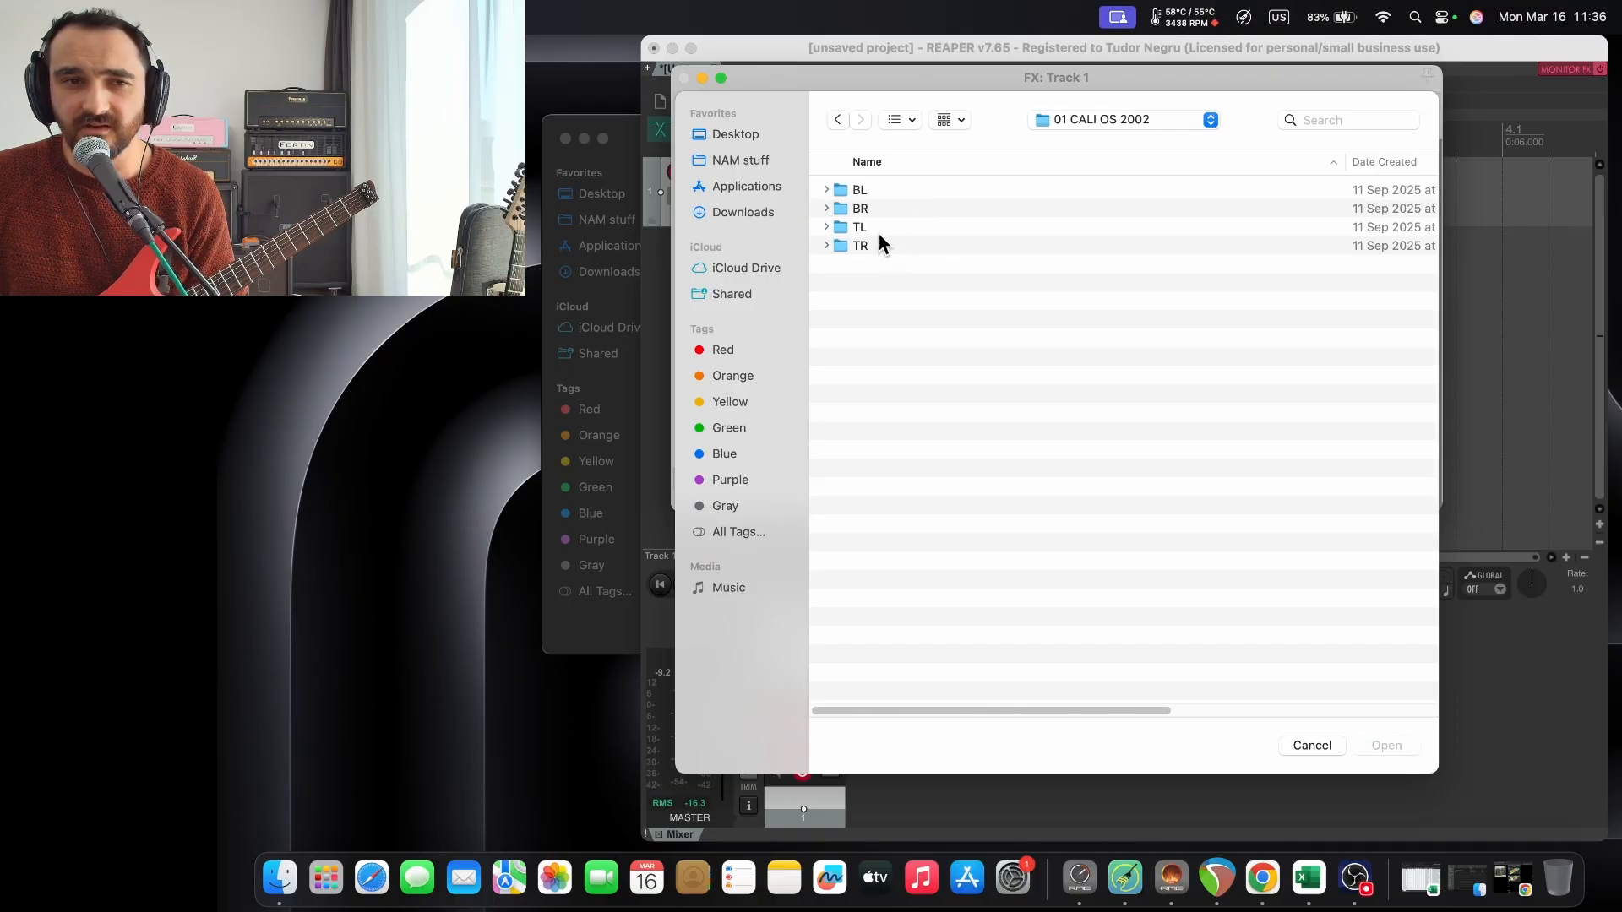
pyautogui.doubleClick(880, 225)
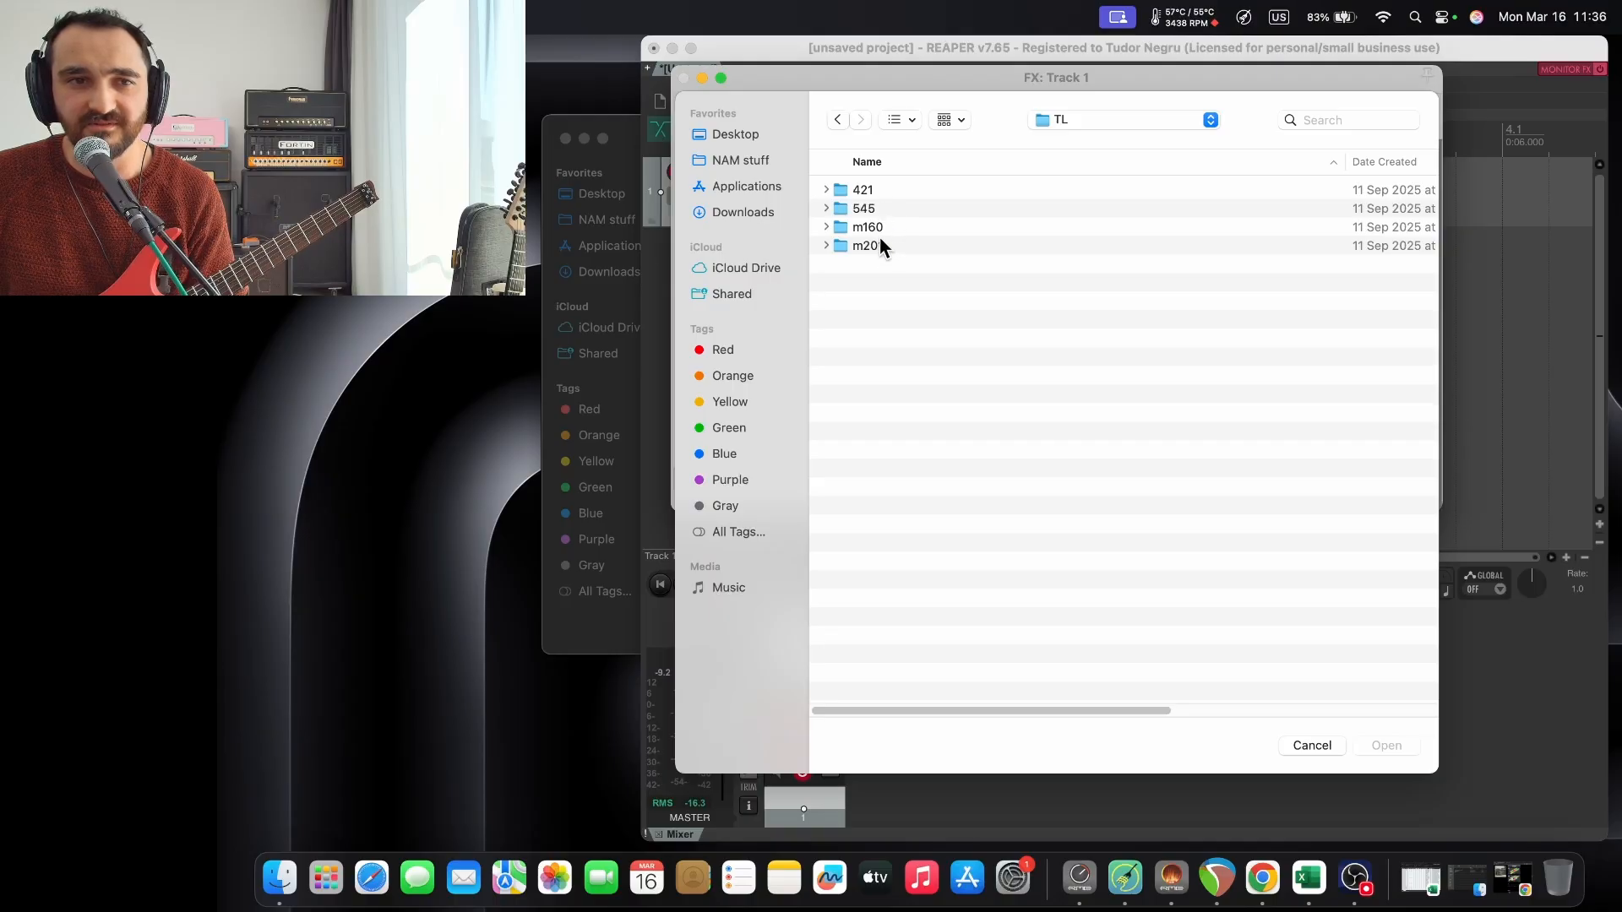
pyautogui.doubleClick(882, 226)
pyautogui.click(905, 188)
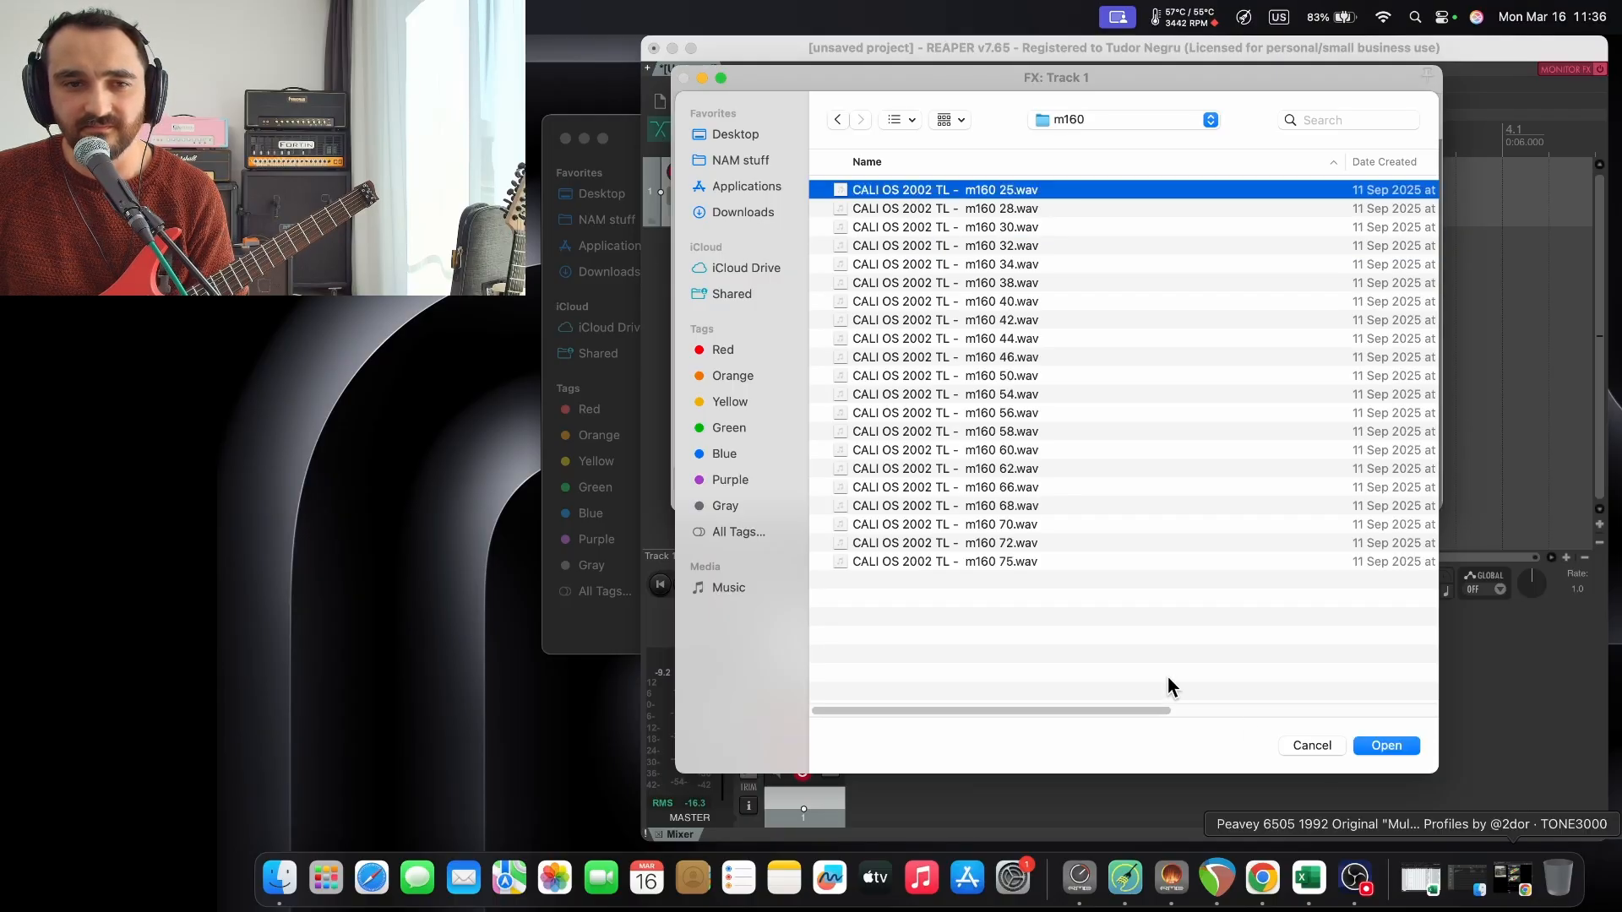
pyautogui.click(1009, 357)
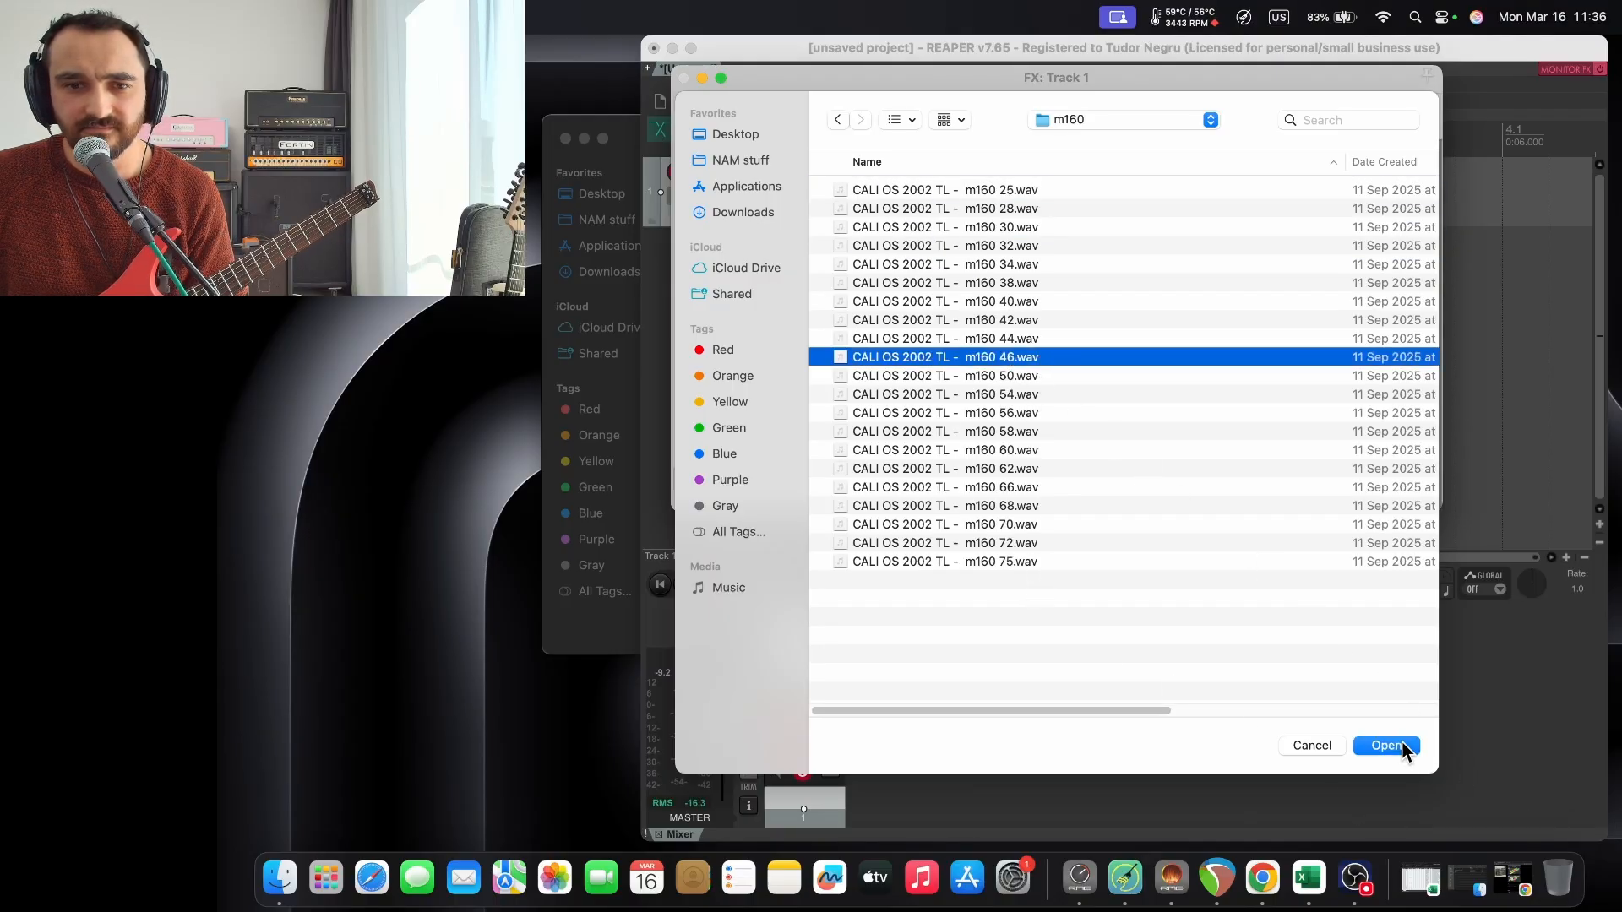
pyautogui.click(1387, 746)
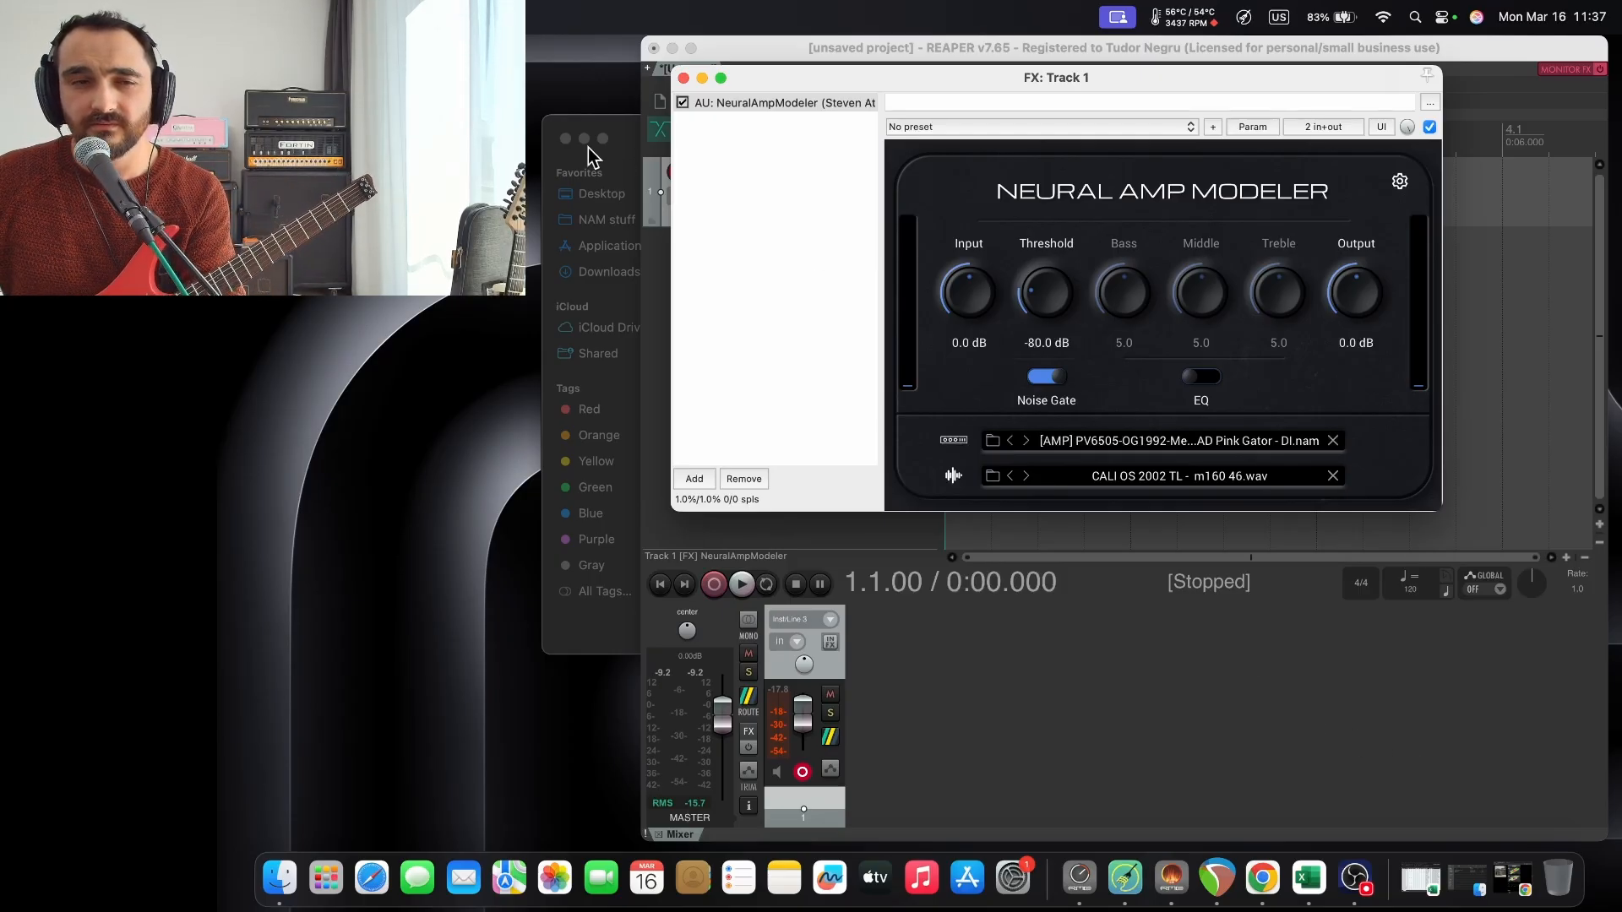
# Switch off the impulse response and browse for a new model in the pack's AMP > MIC-ed folder.
pyautogui.click(957, 477)
pyautogui.click(994, 441)
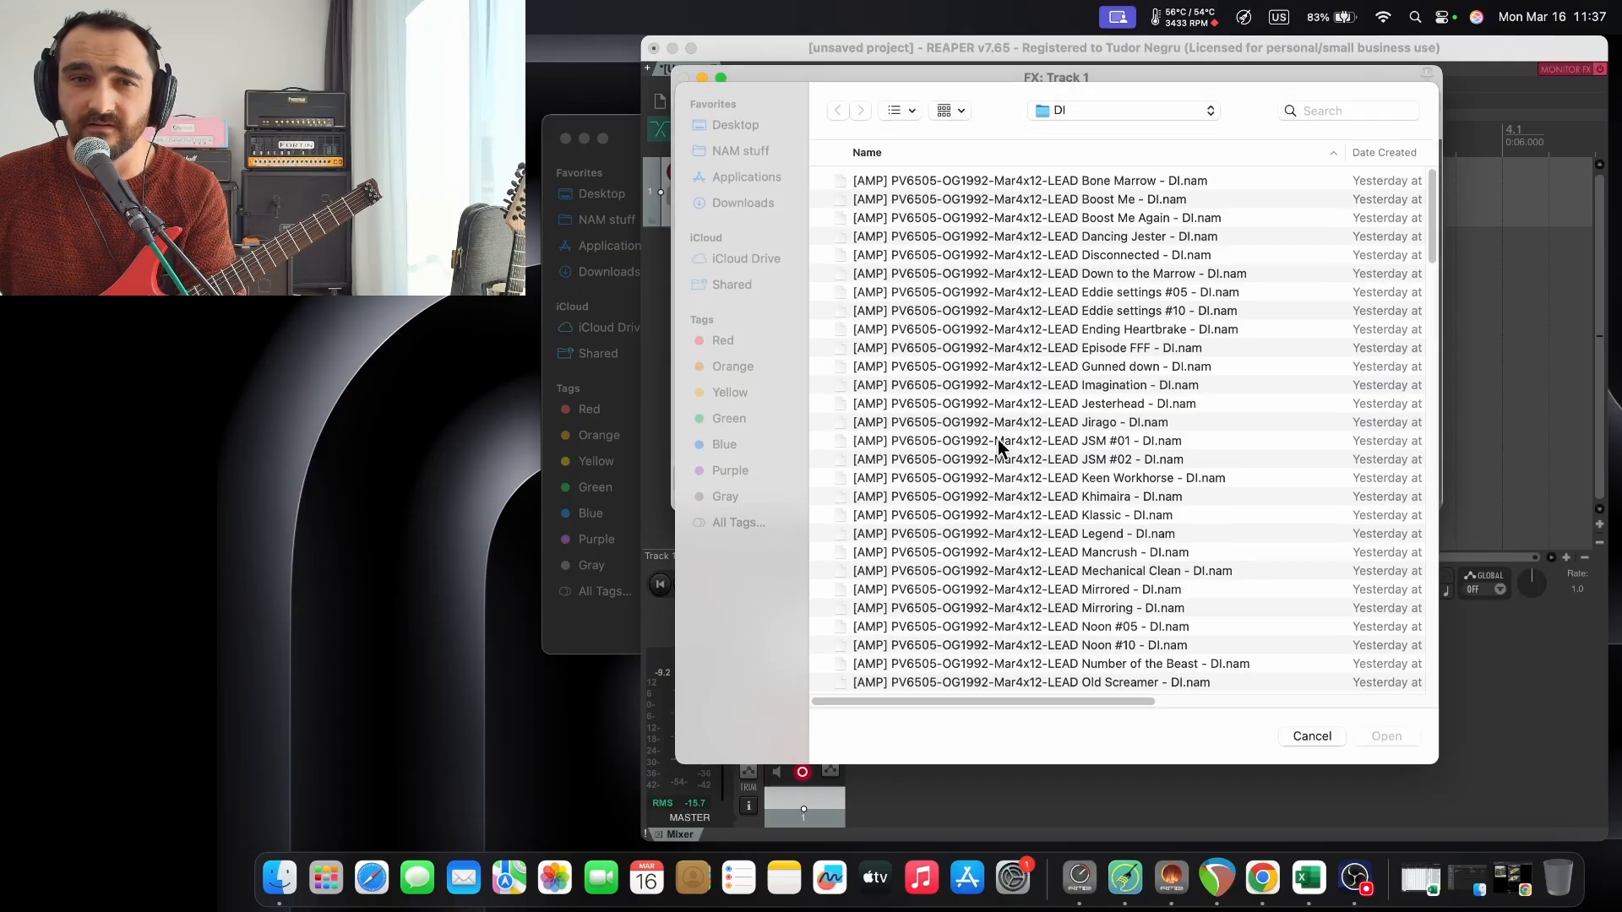
pyautogui.click(1082, 123)
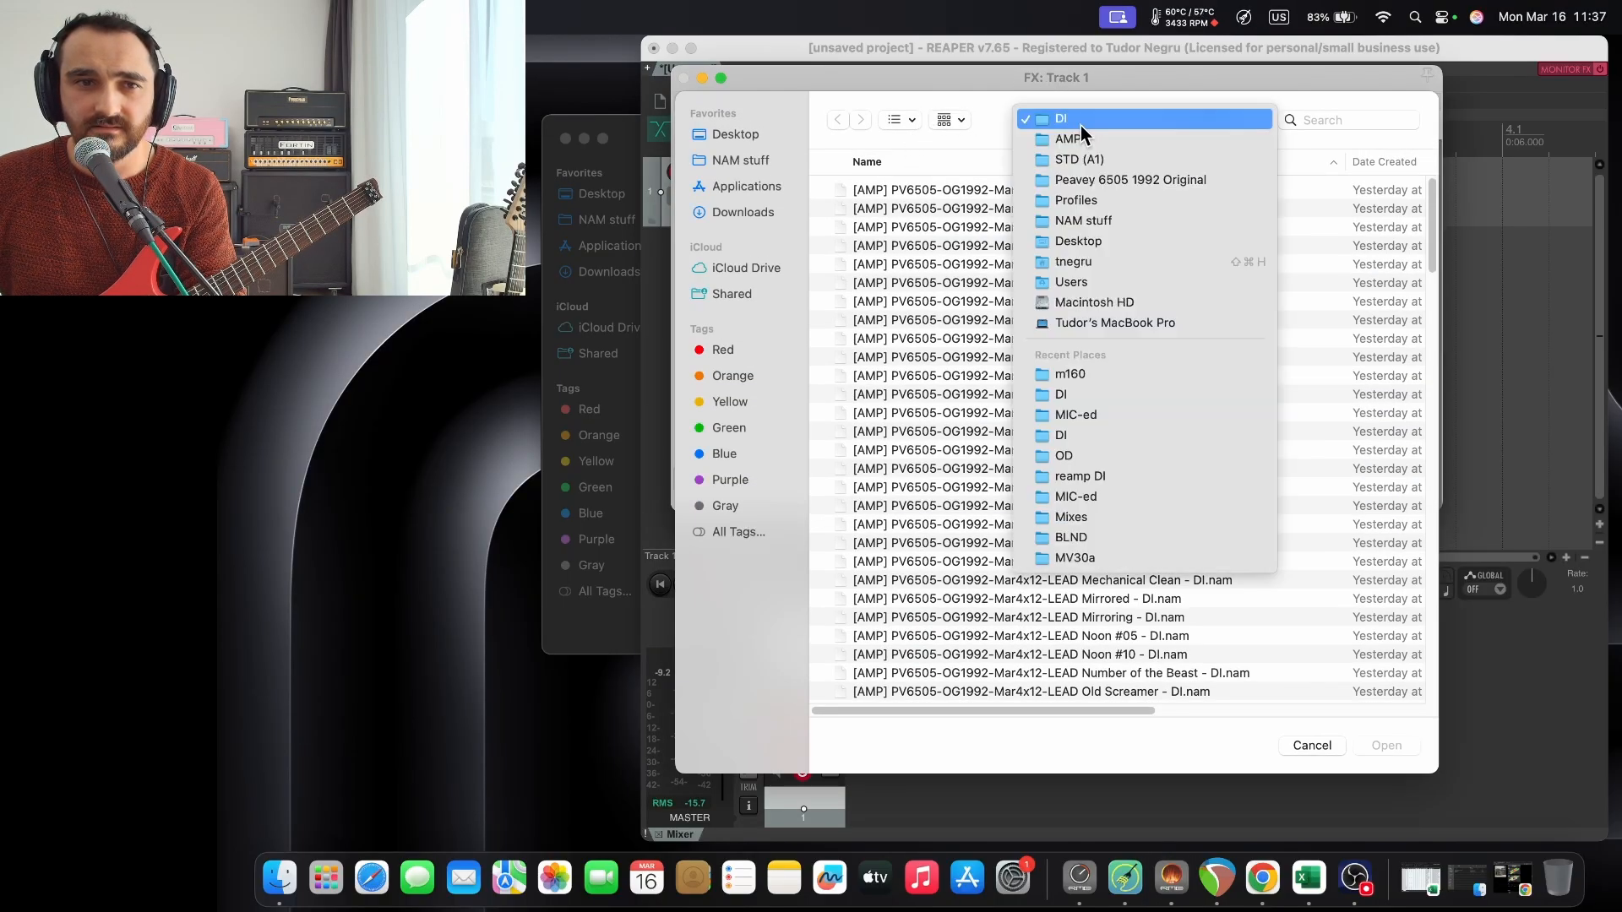
pyautogui.click(1075, 136)
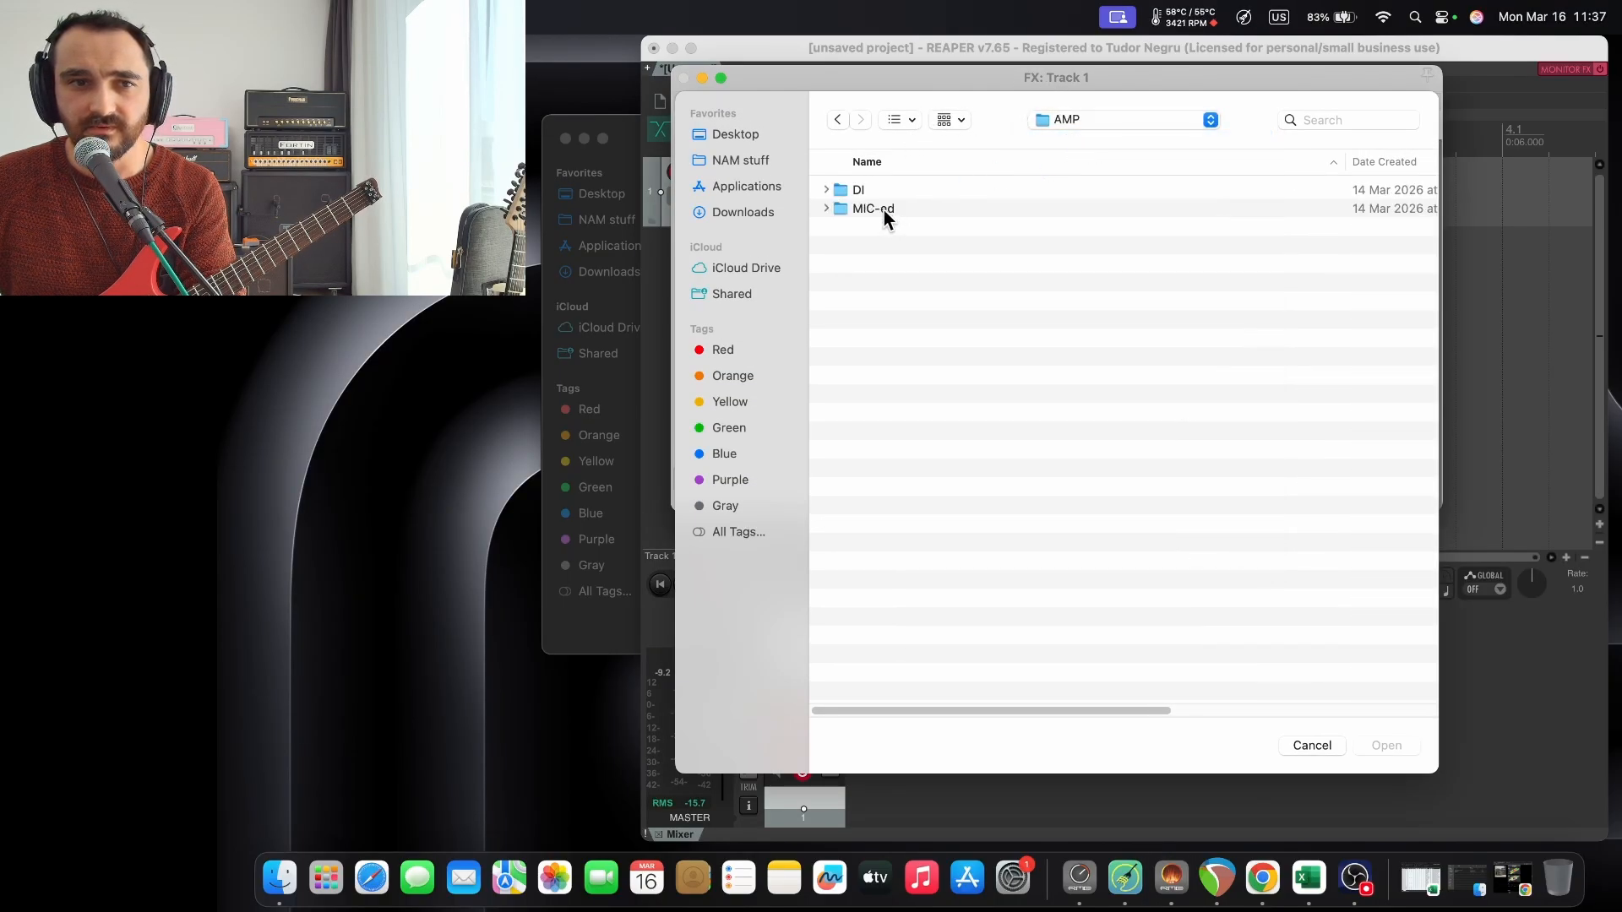
pyautogui.doubleClick(884, 210)
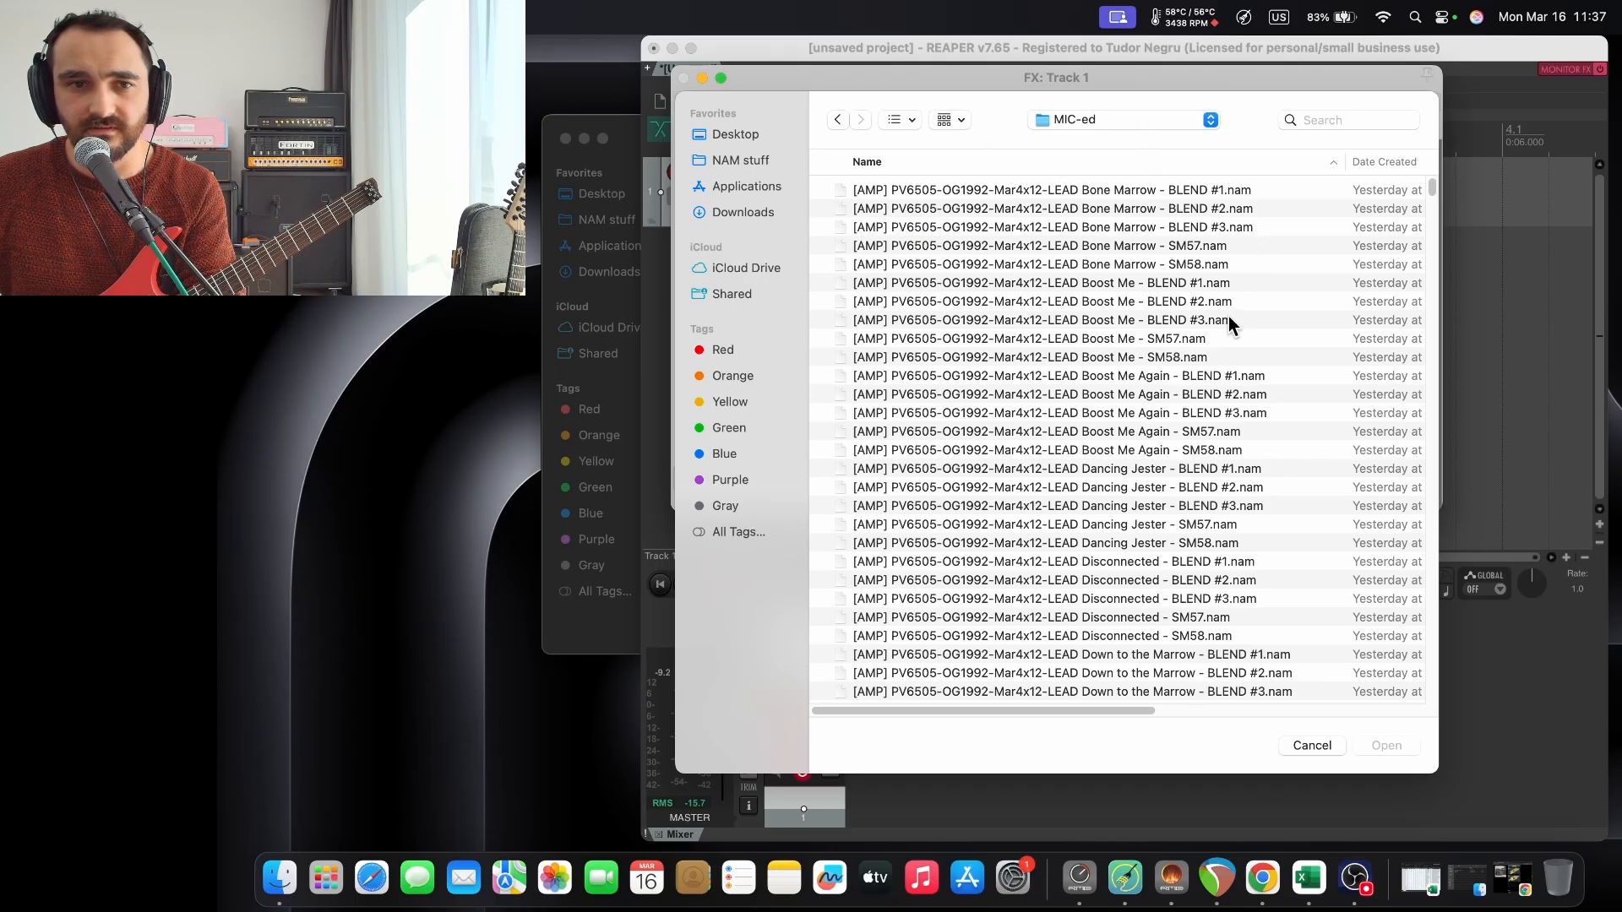
# Find the Mar4x12-LEAD Pink Gator profiles and go through their BLEND #1 to #3, SM57 and SM58 versions.
pyautogui.scroll(-15, 1229, 321)
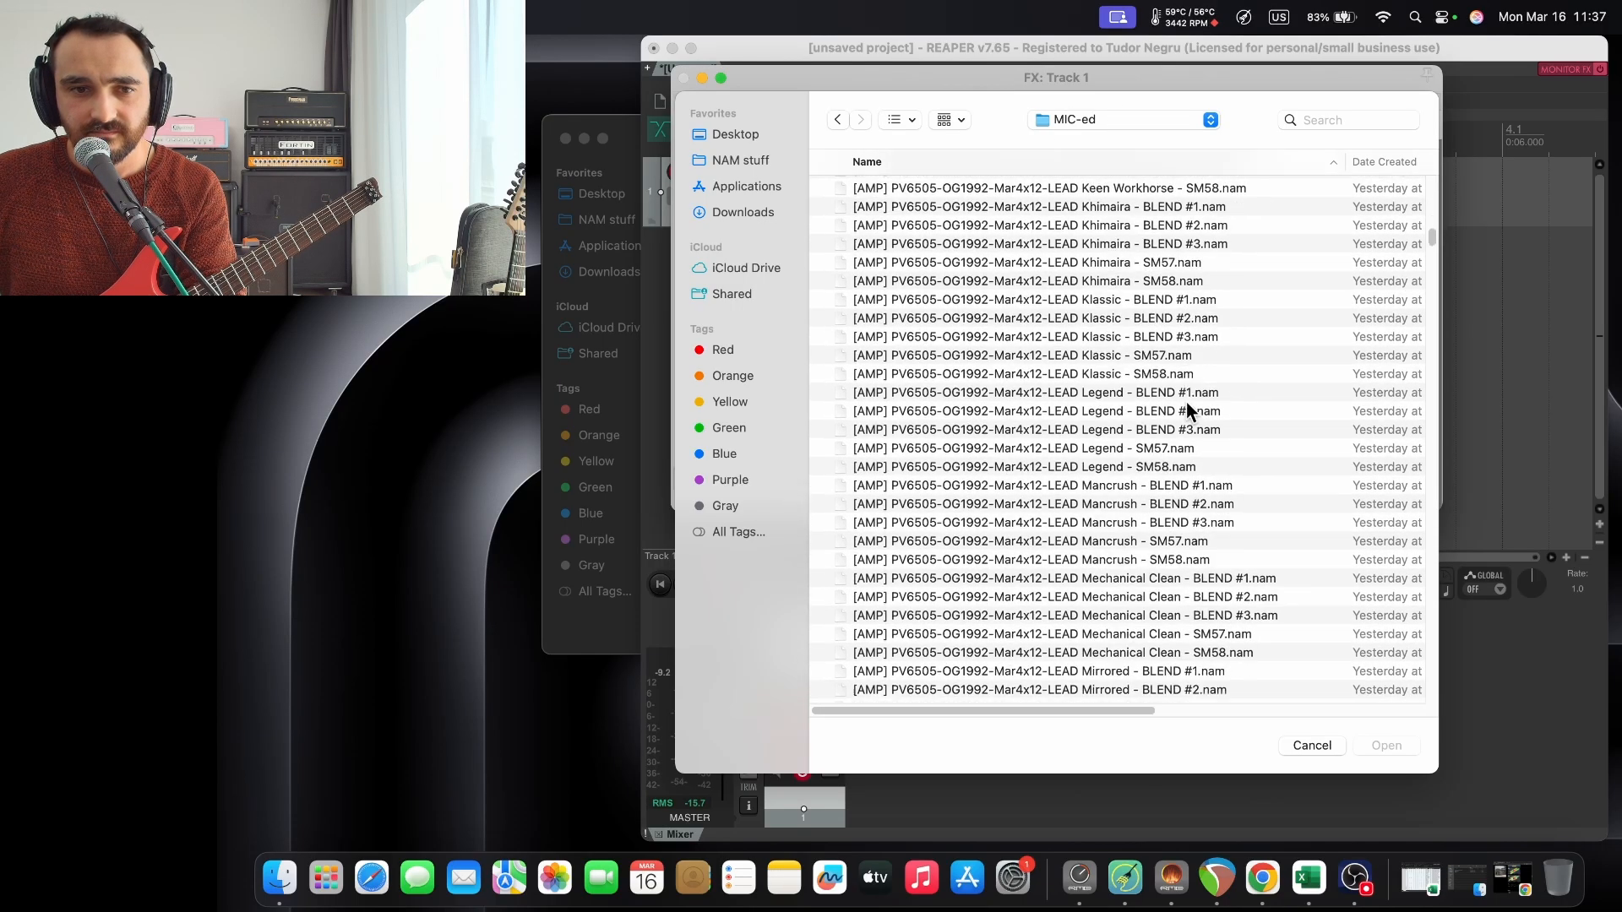
pyautogui.scroll(-20, 1186, 406)
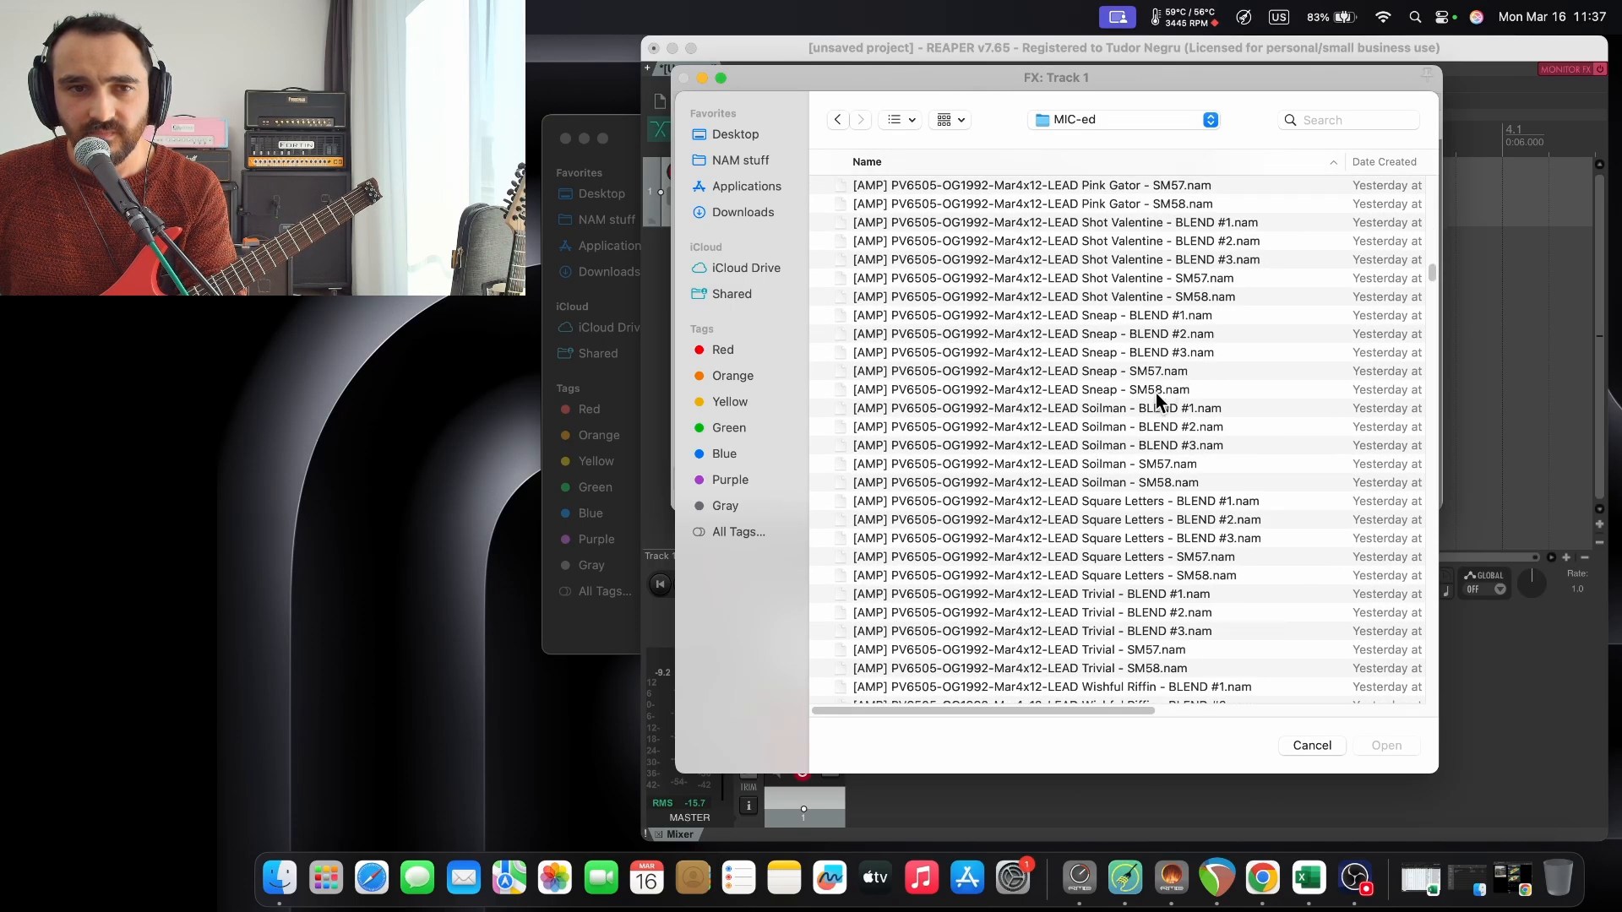
pyautogui.scroll(5, 1157, 414)
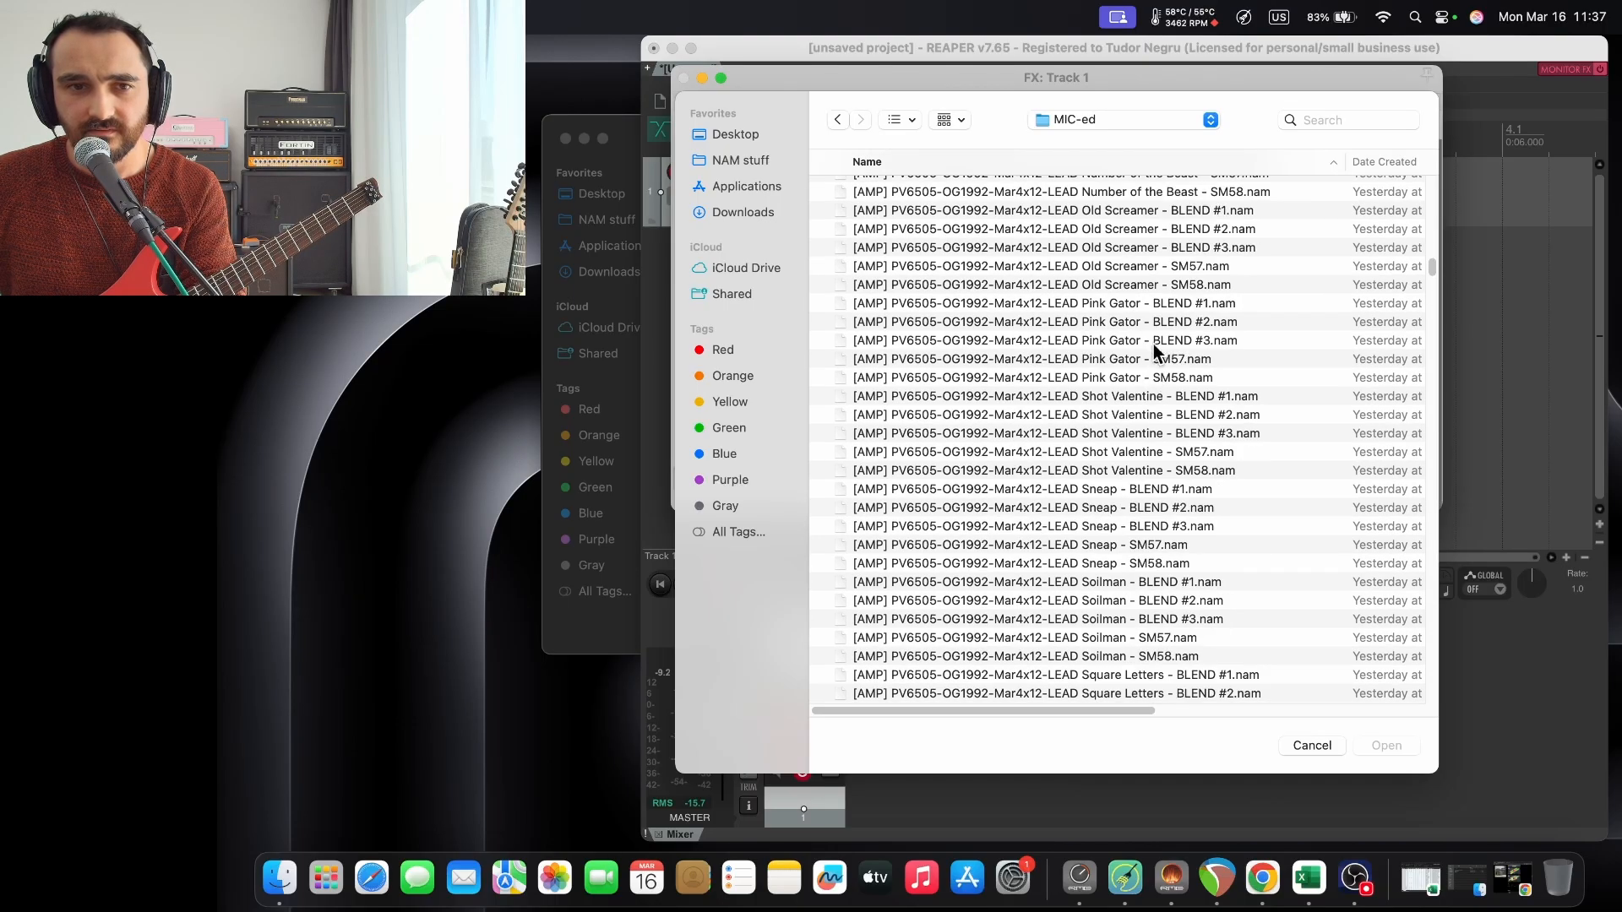
pyautogui.click(1168, 303)
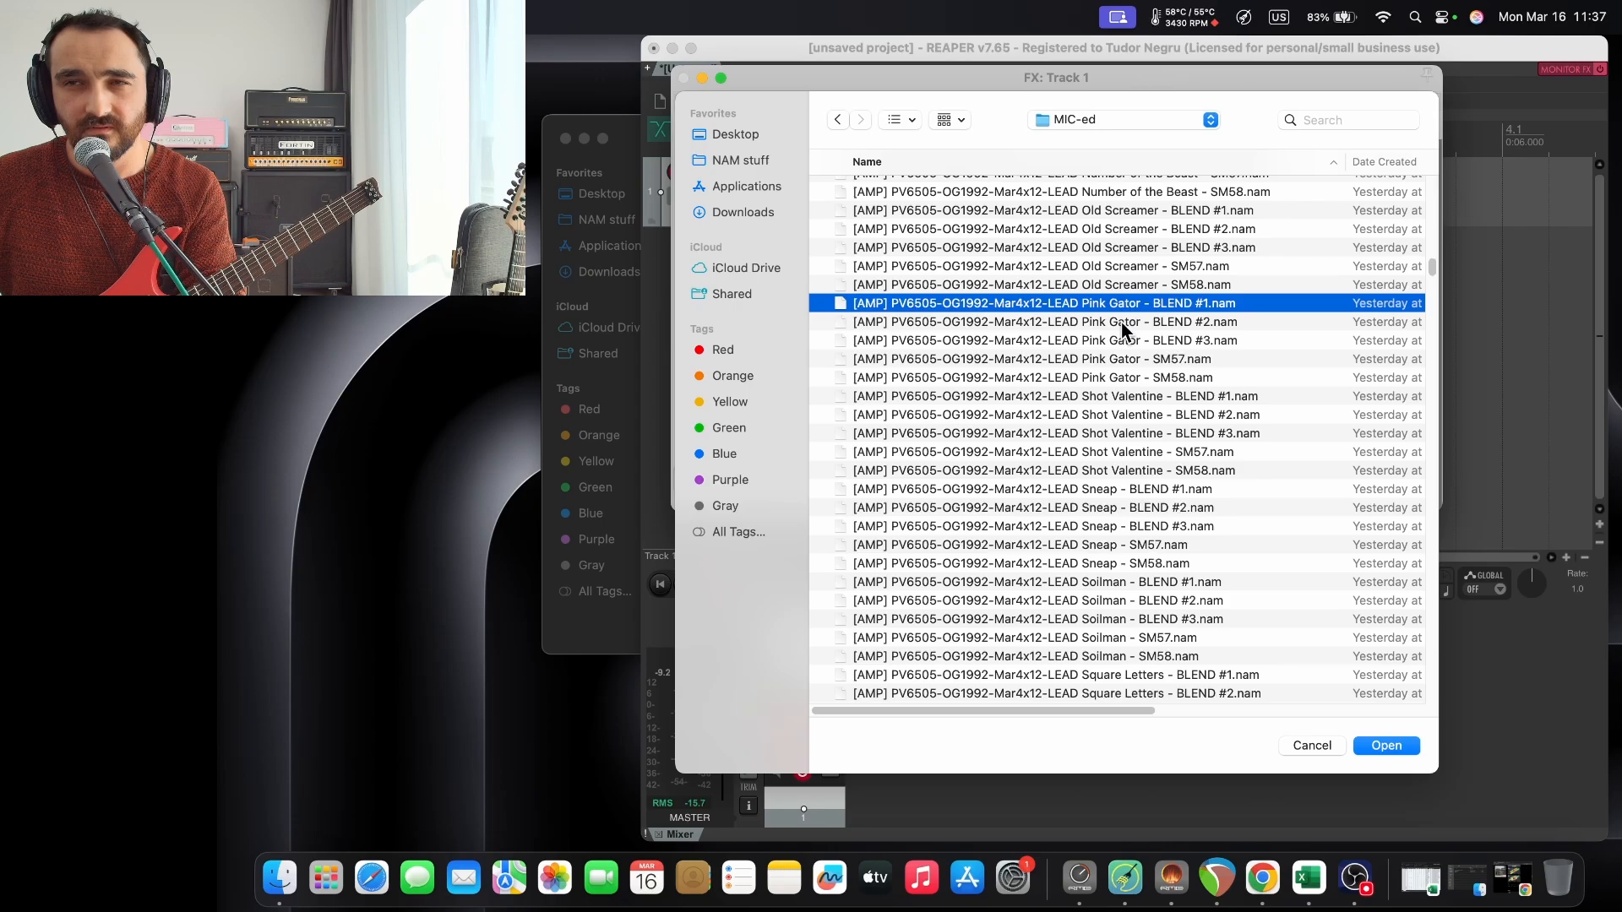
pyautogui.press('Down')
pyautogui.press('Down')
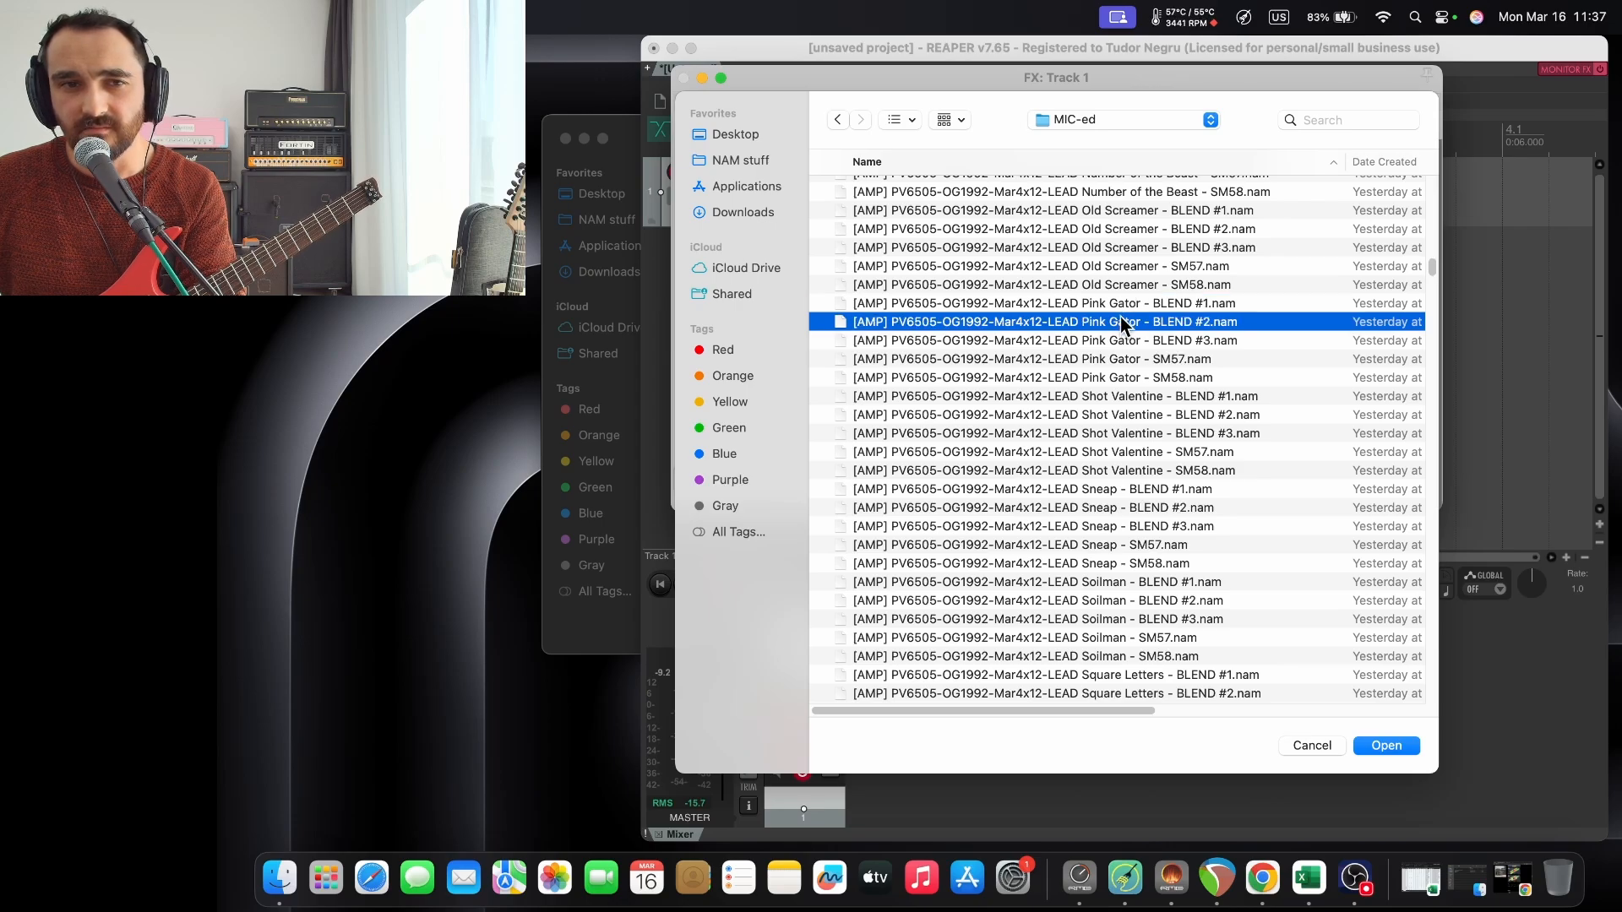
pyautogui.click(1115, 359)
pyautogui.click(1123, 309)
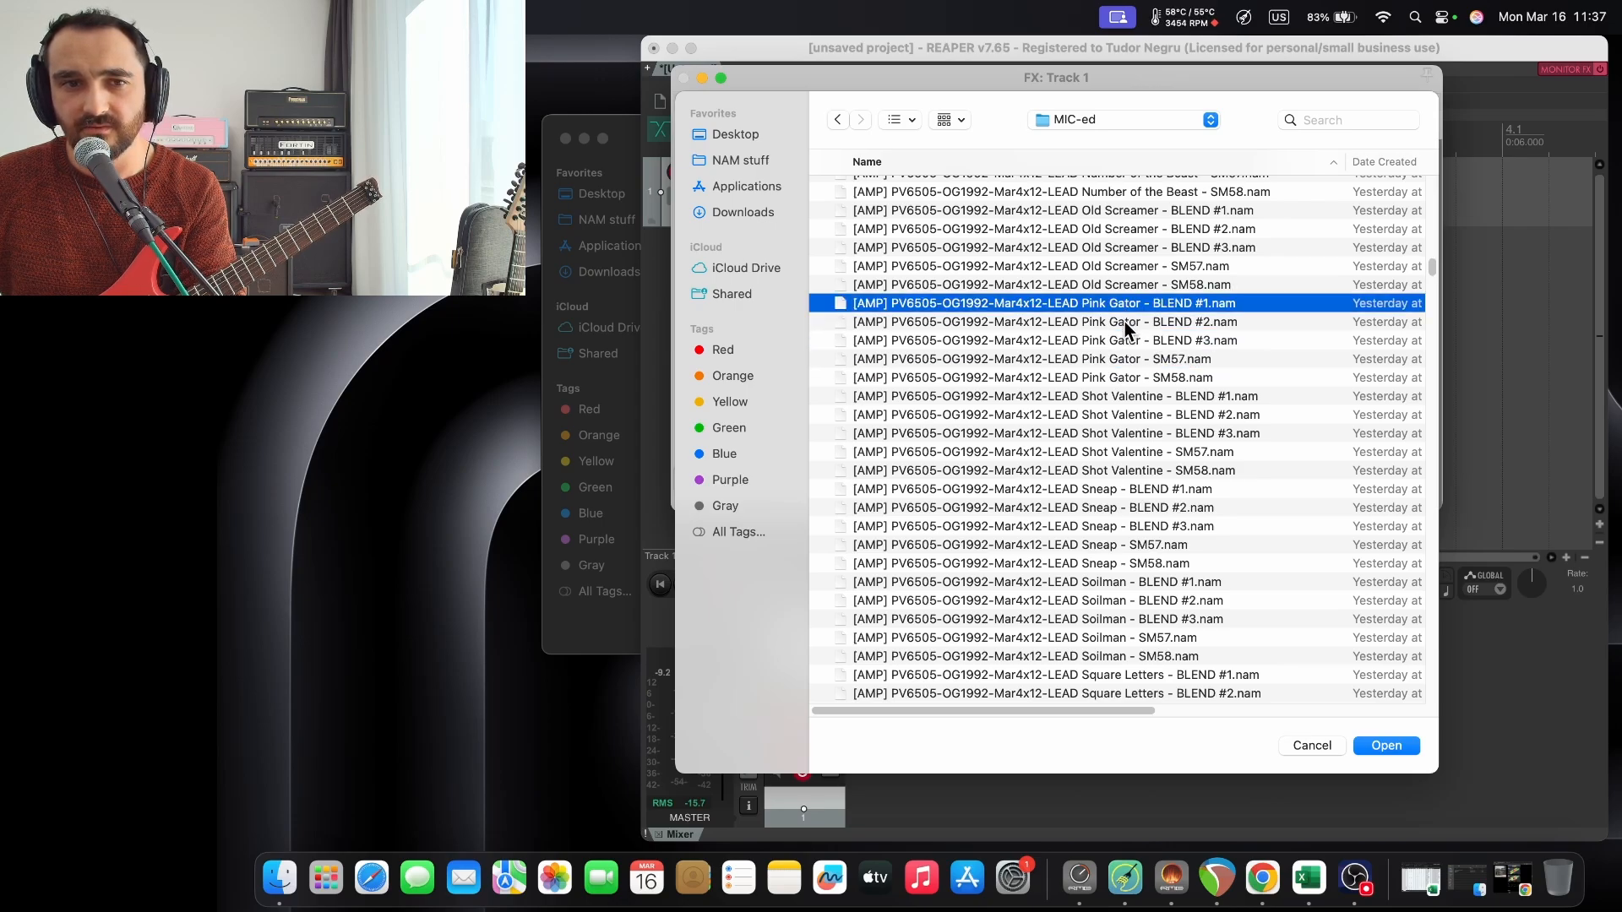
pyautogui.click(1124, 324)
pyautogui.click(1125, 342)
pyautogui.click(1115, 361)
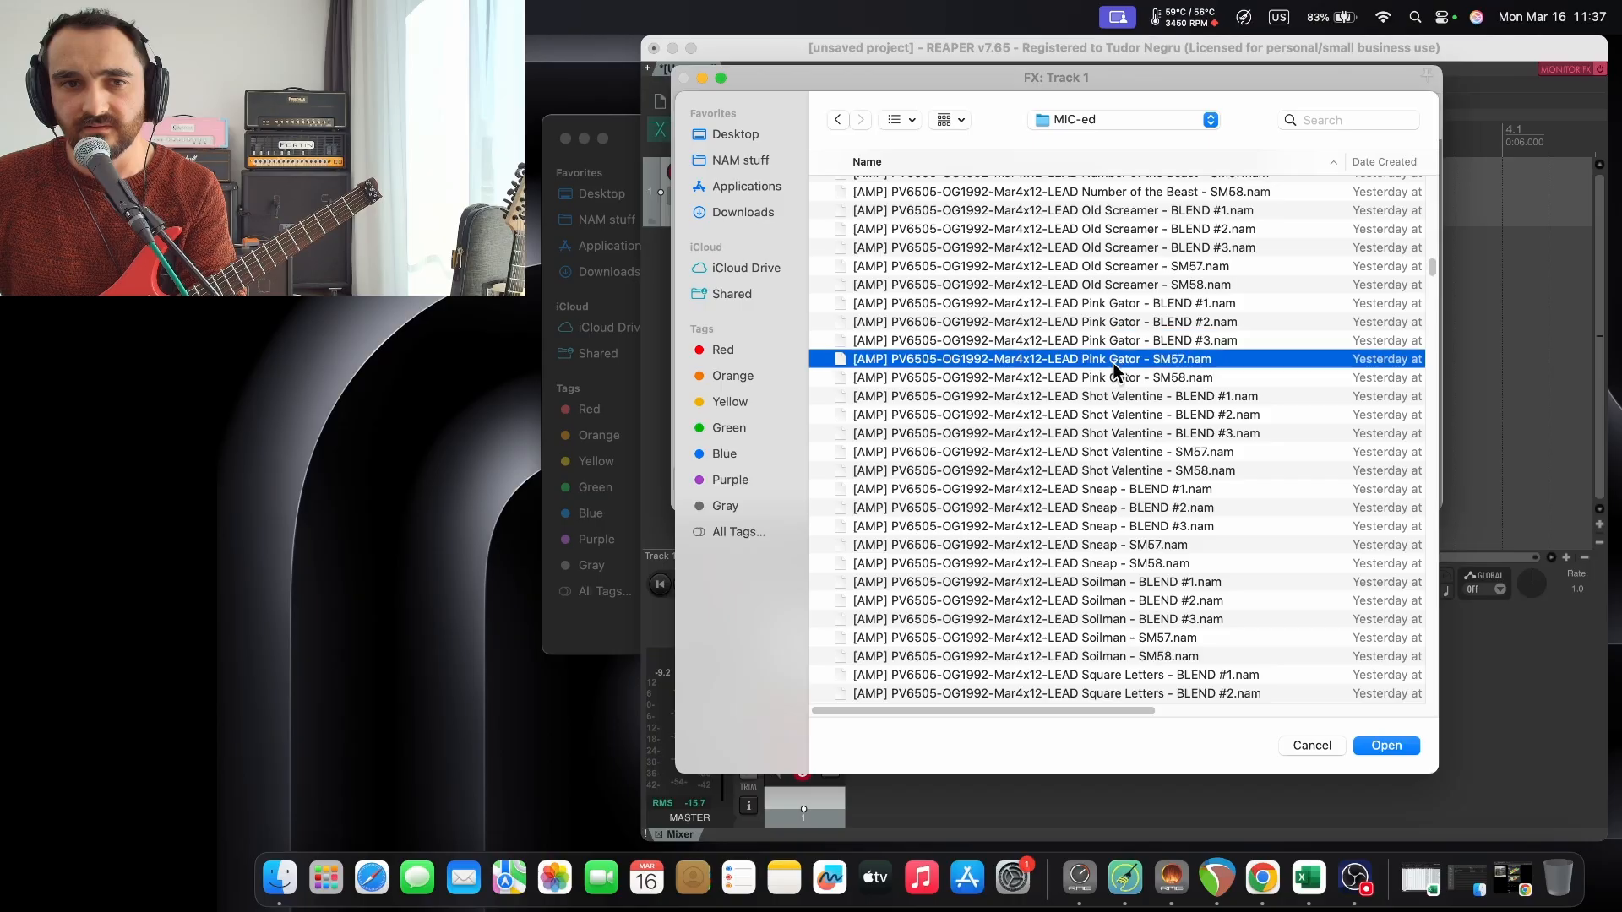
pyautogui.click(1108, 373)
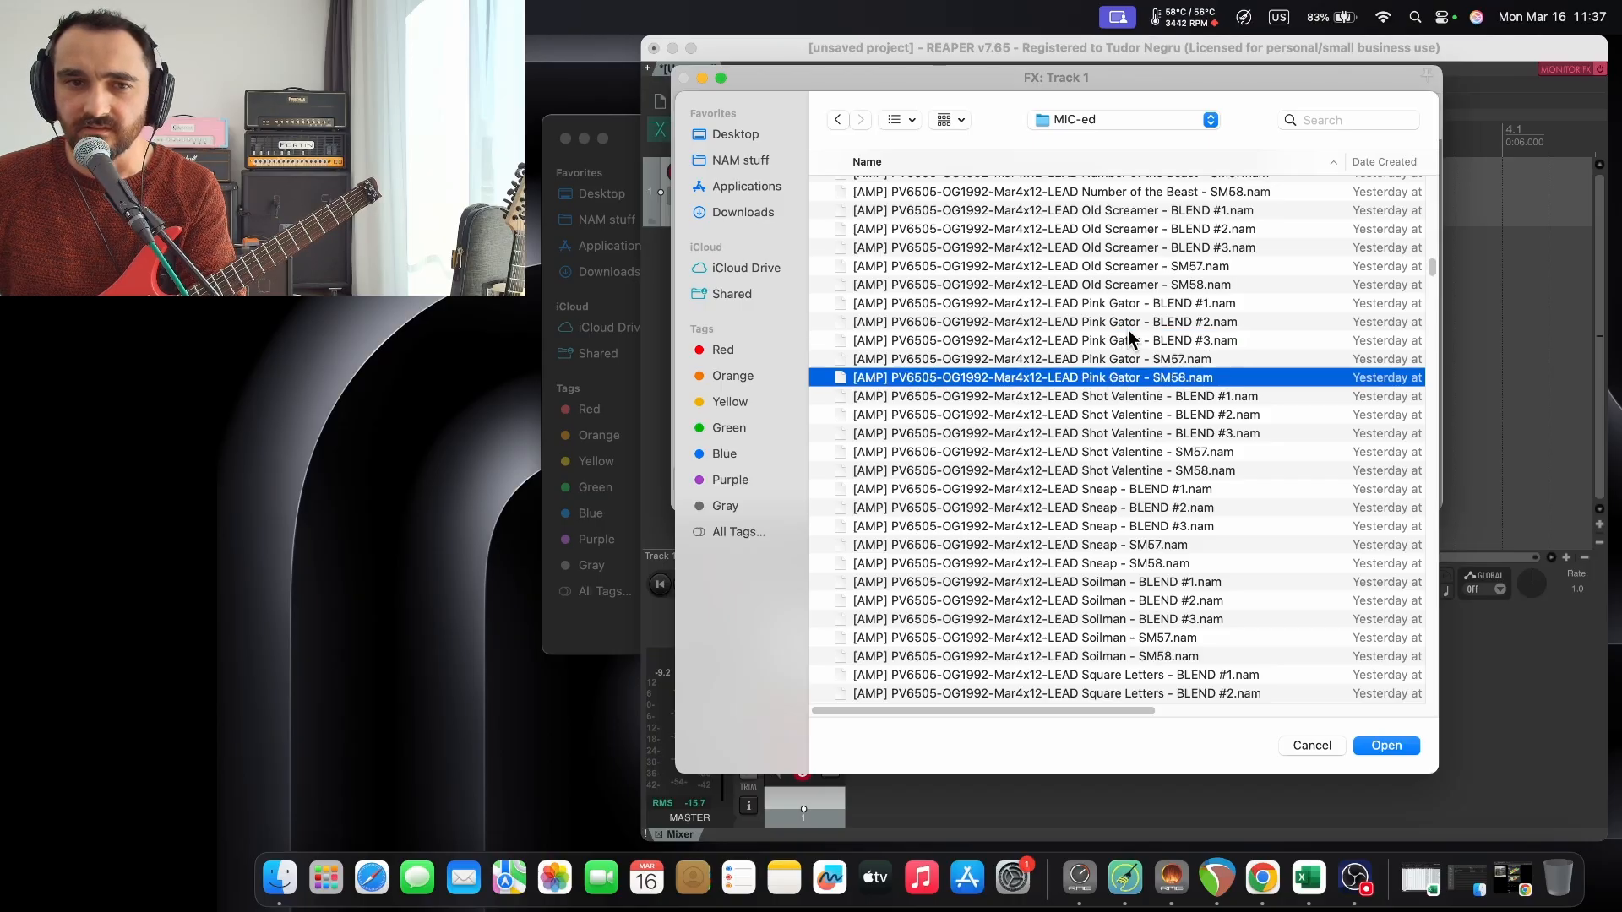
# Step back and forth through the three Mar4x12-LEAD Pink Gator blends, ending on BLEND #3.
pyautogui.click(1144, 306)
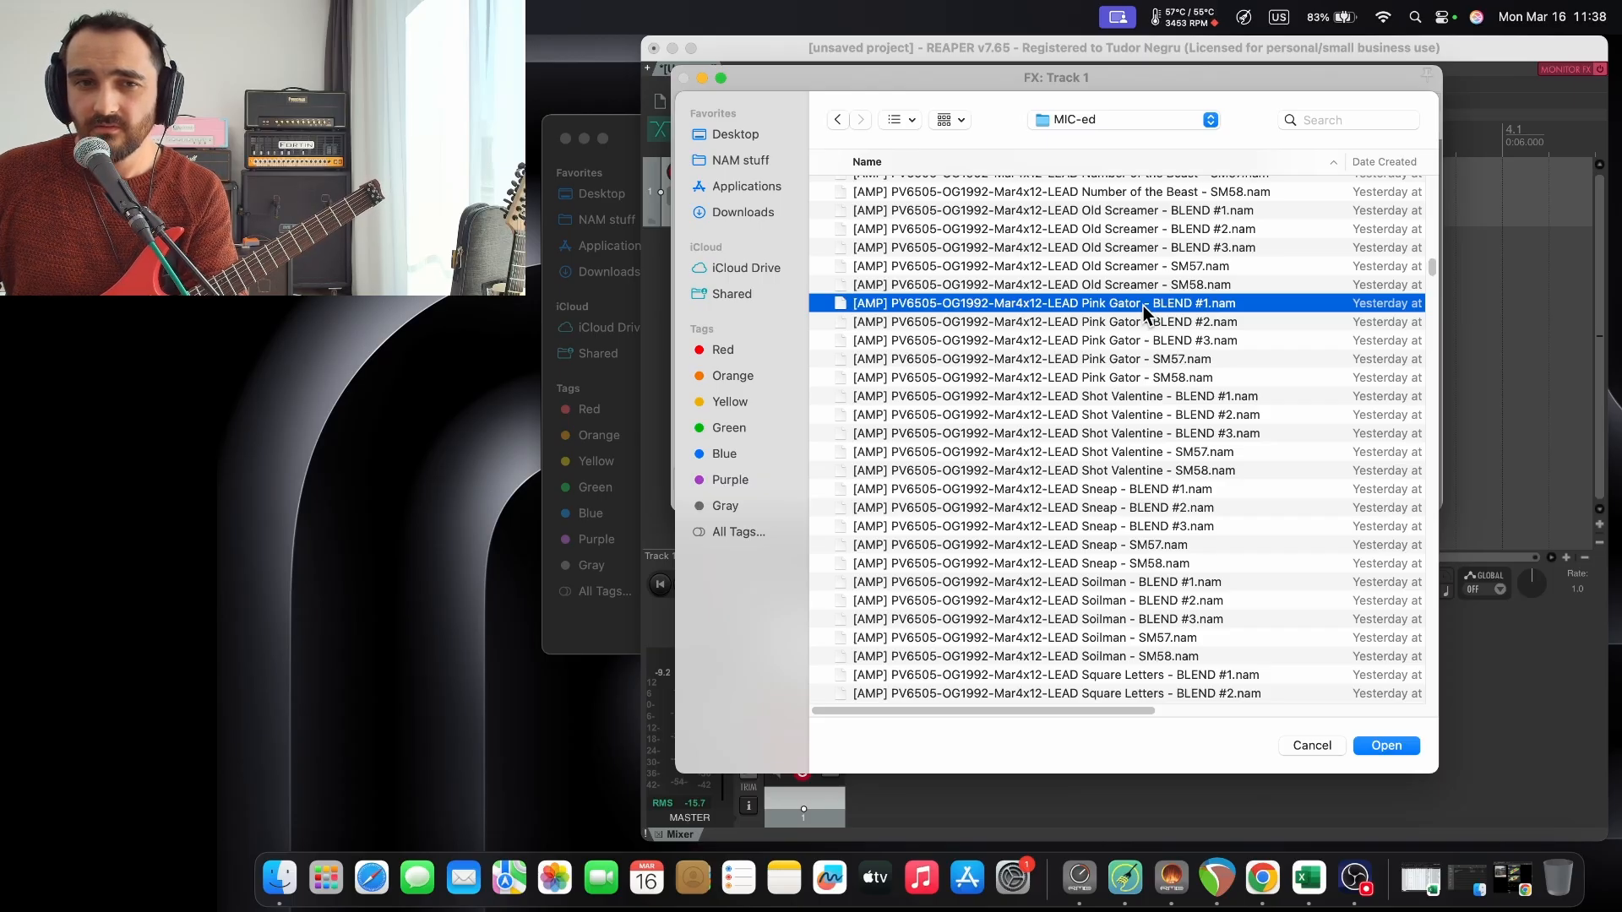
pyautogui.press('Down')
pyautogui.press('Down')
pyautogui.press('Up')
pyautogui.press('Up')
pyautogui.press('Down')
pyautogui.press('Down')
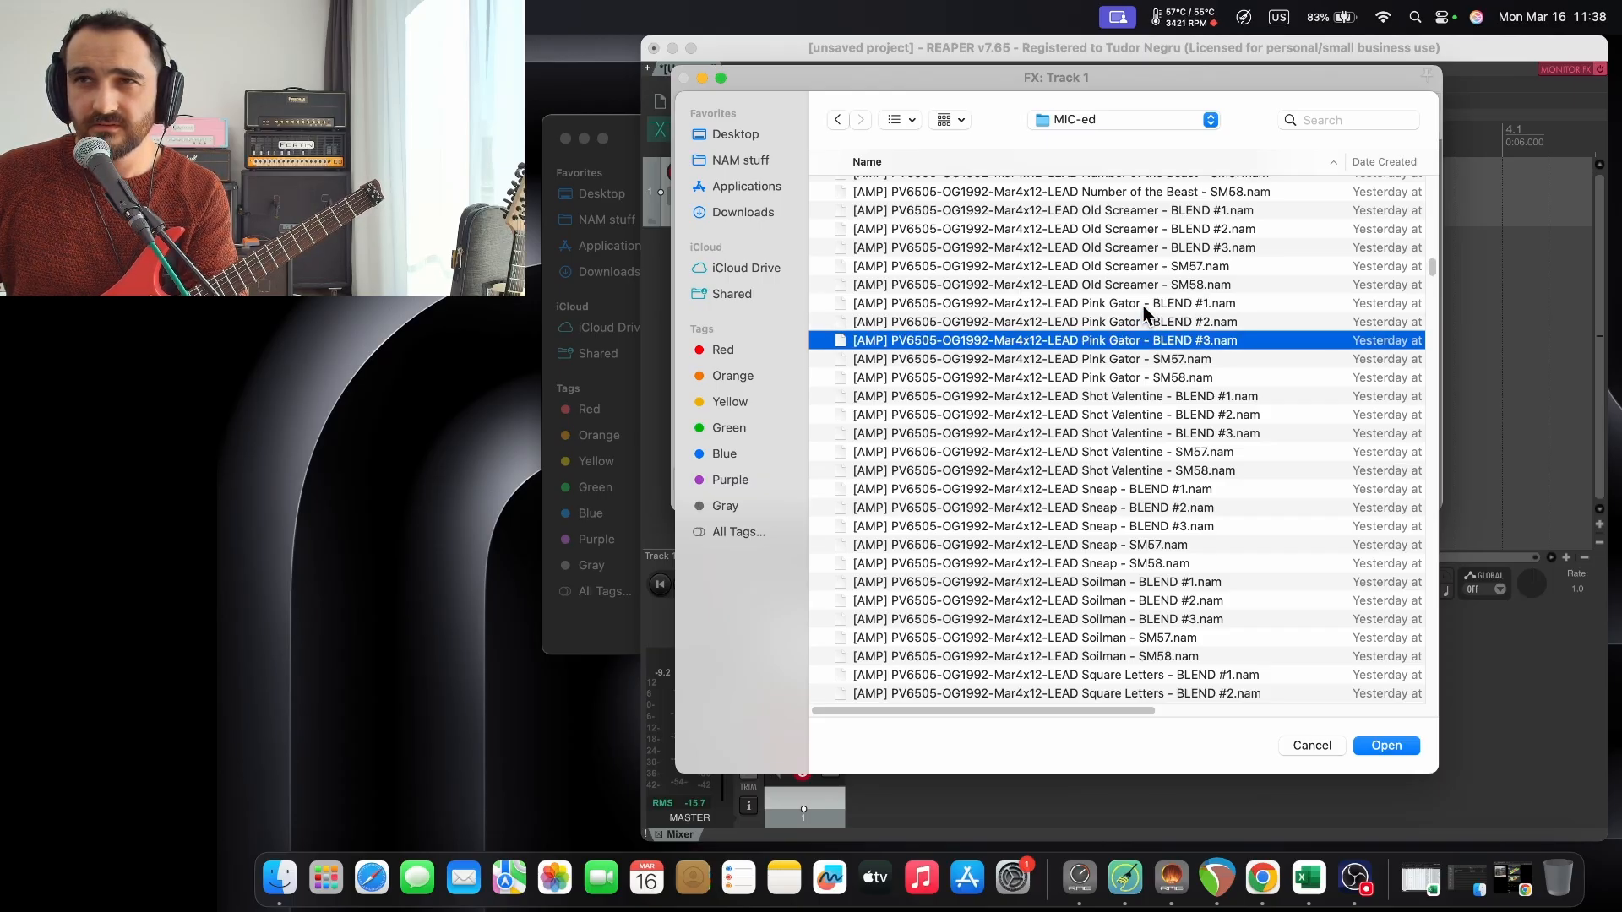
# Step back and forth among the Mar4x12-LEAD Pink Gator BLEND #2, BLEND #3, SM57 and SM58 files to compare them.
pyautogui.press('Up')
pyautogui.press('Down')
pyautogui.press('Up')
pyautogui.press('Down')
pyautogui.press('Down')
pyautogui.press('Down')
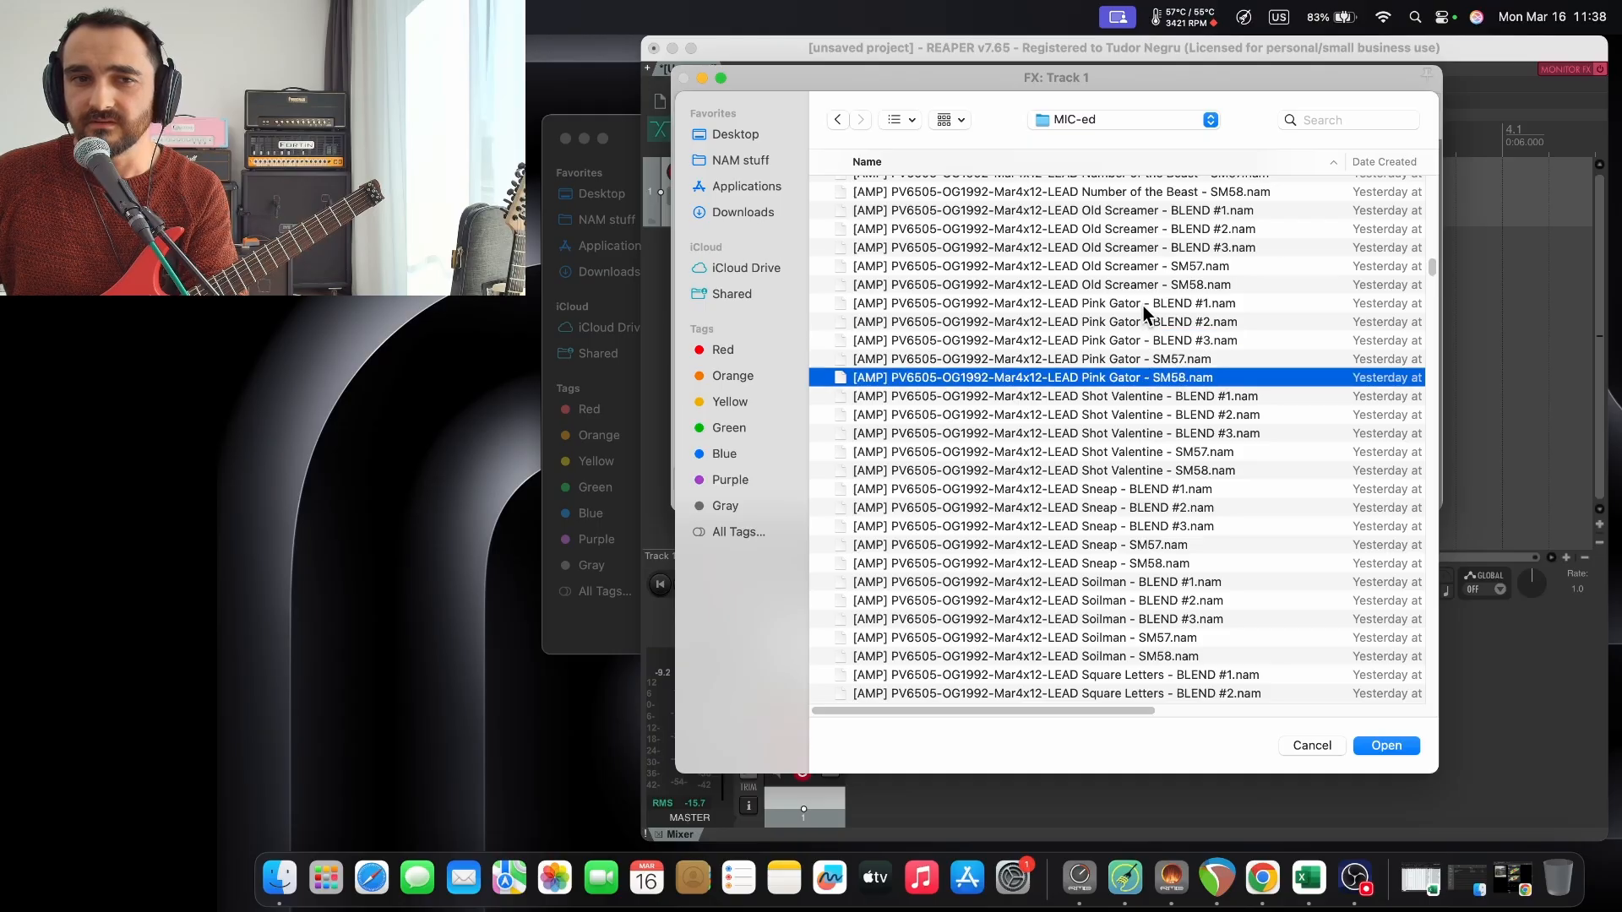
pyautogui.press('Up')
pyautogui.press('Down')
pyautogui.press('Up')
pyautogui.press('Up')
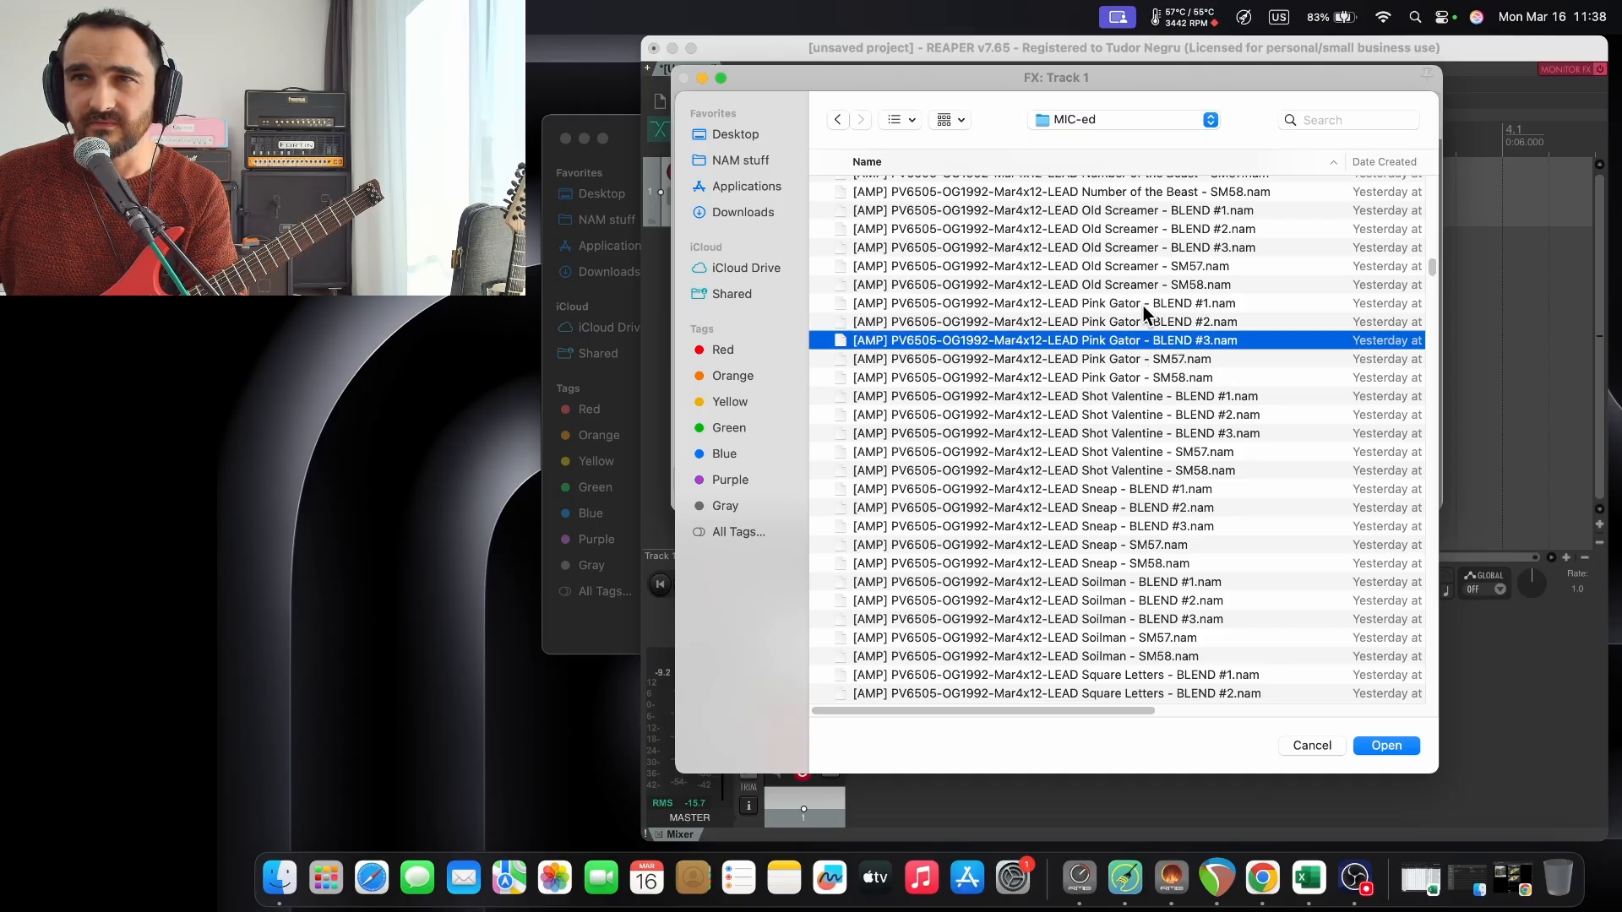
# Load the Mar4x12-LEAD Pink Gator BLEND #1 profile from the MIC-ed folder as the amp model.
pyautogui.press('Up')
pyautogui.press('Up')
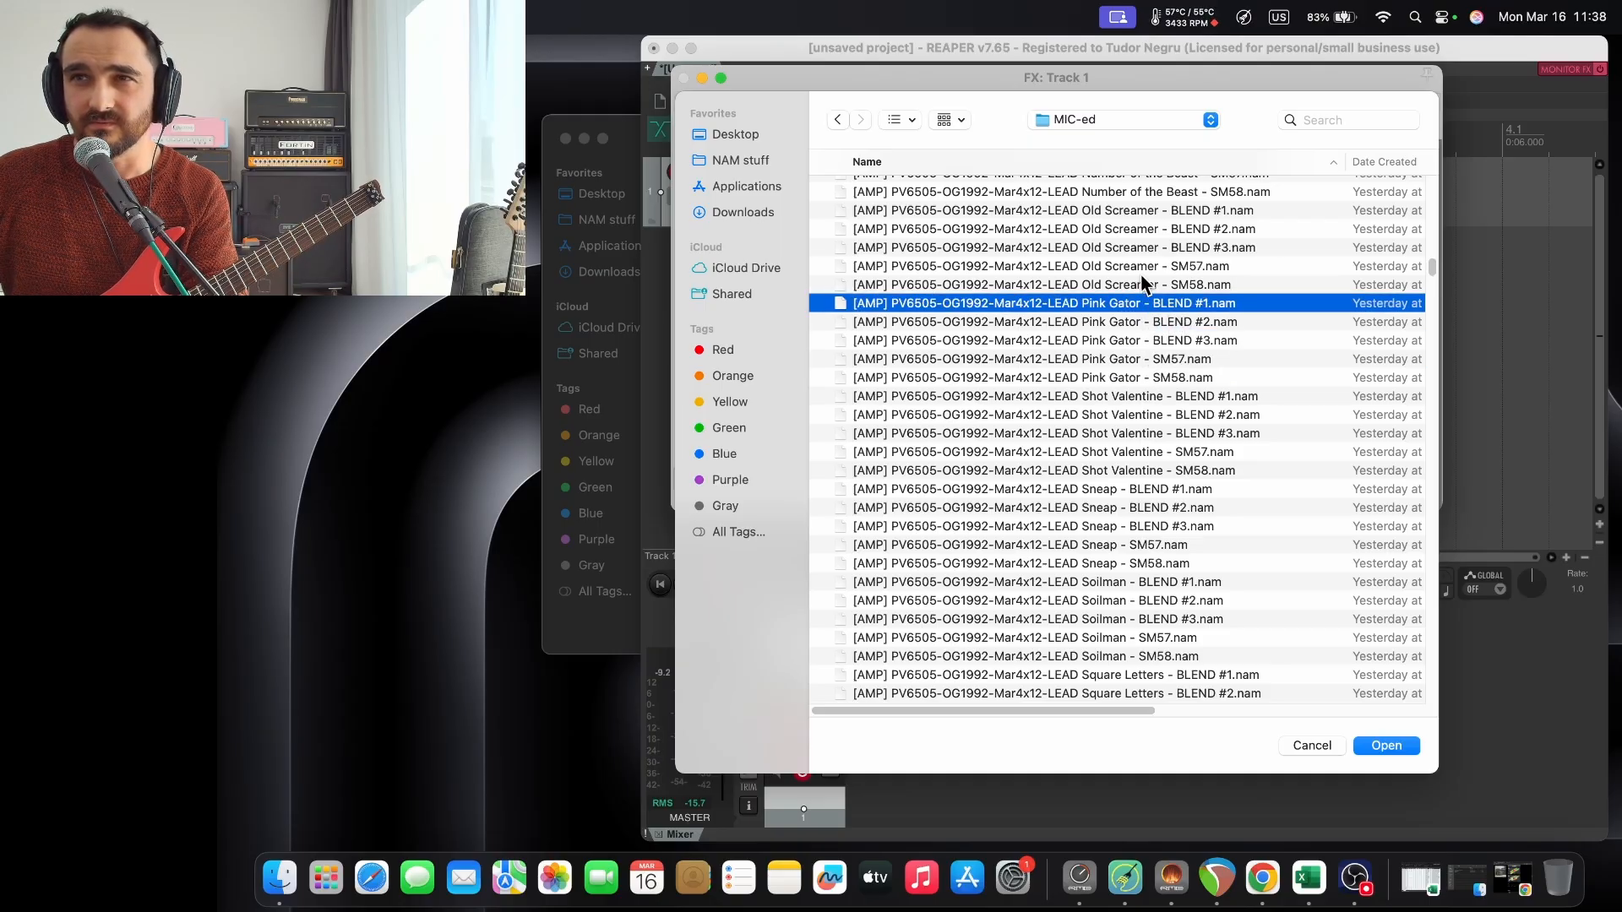
pyautogui.click(1415, 750)
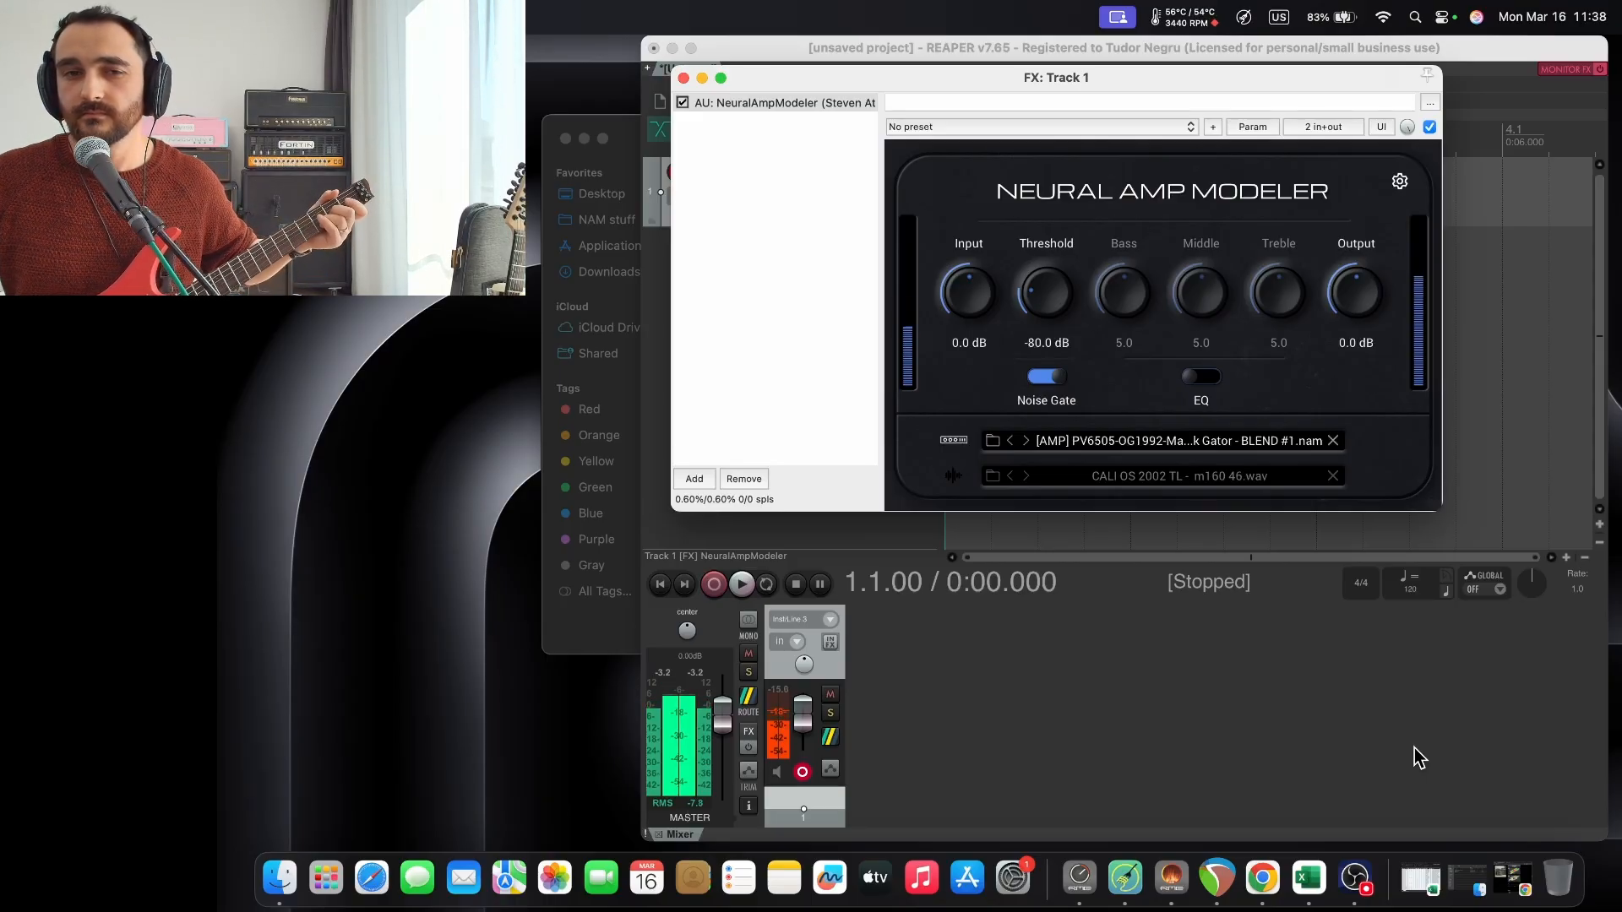
# Advance the loaded amp model through the Pink Gator blends and single-mic versions up to SM58.
pyautogui.click(1027, 441)
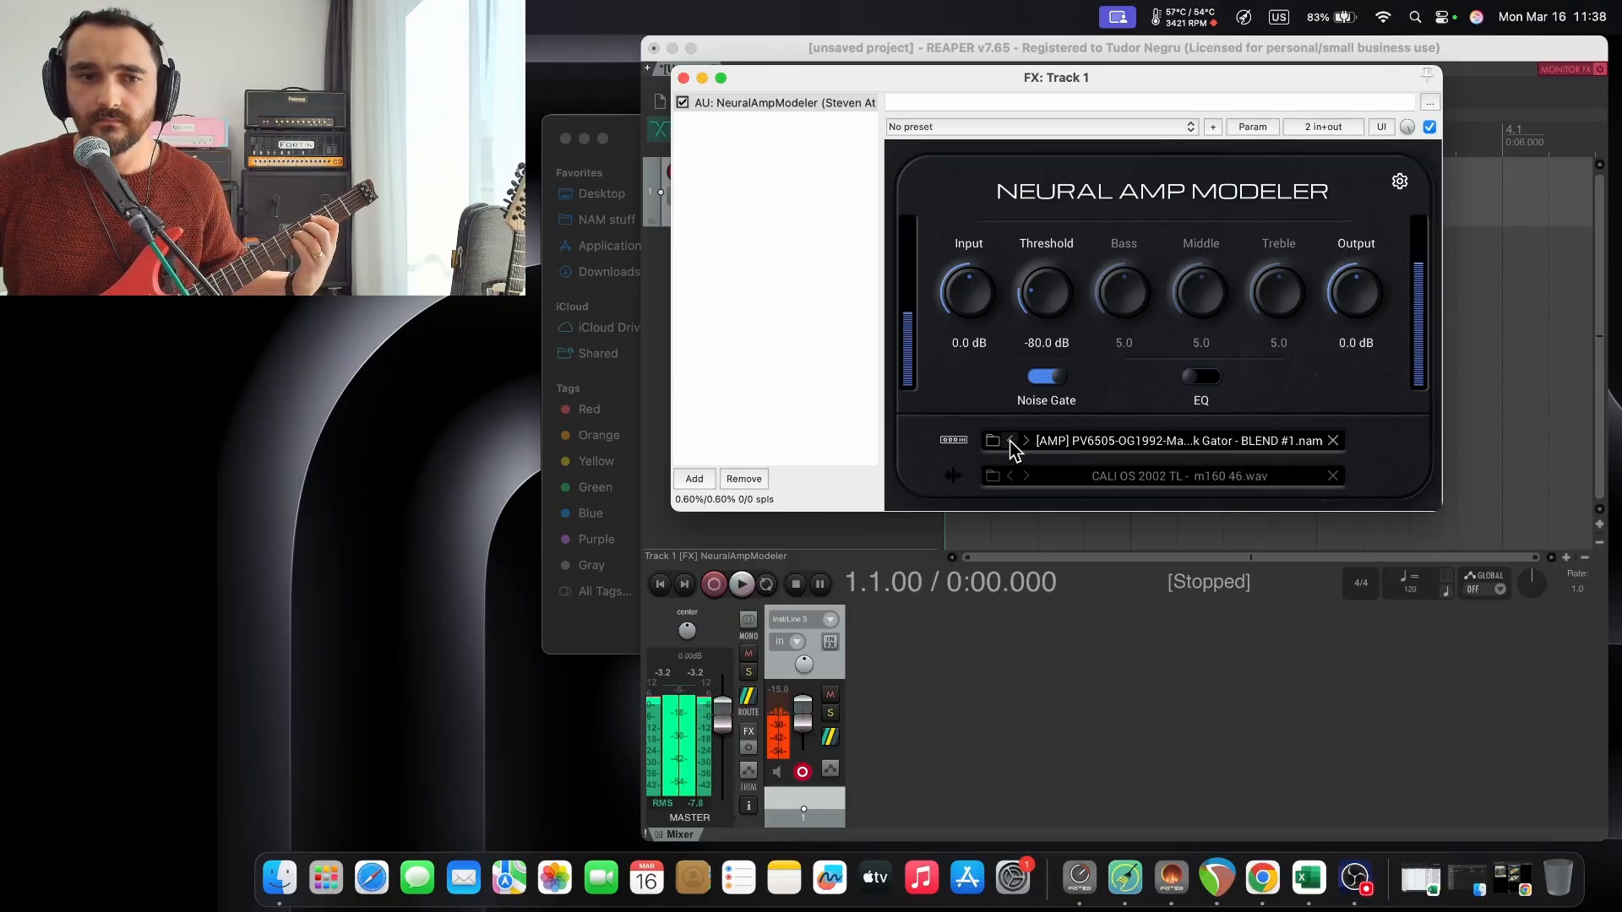
pyautogui.click(1025, 441)
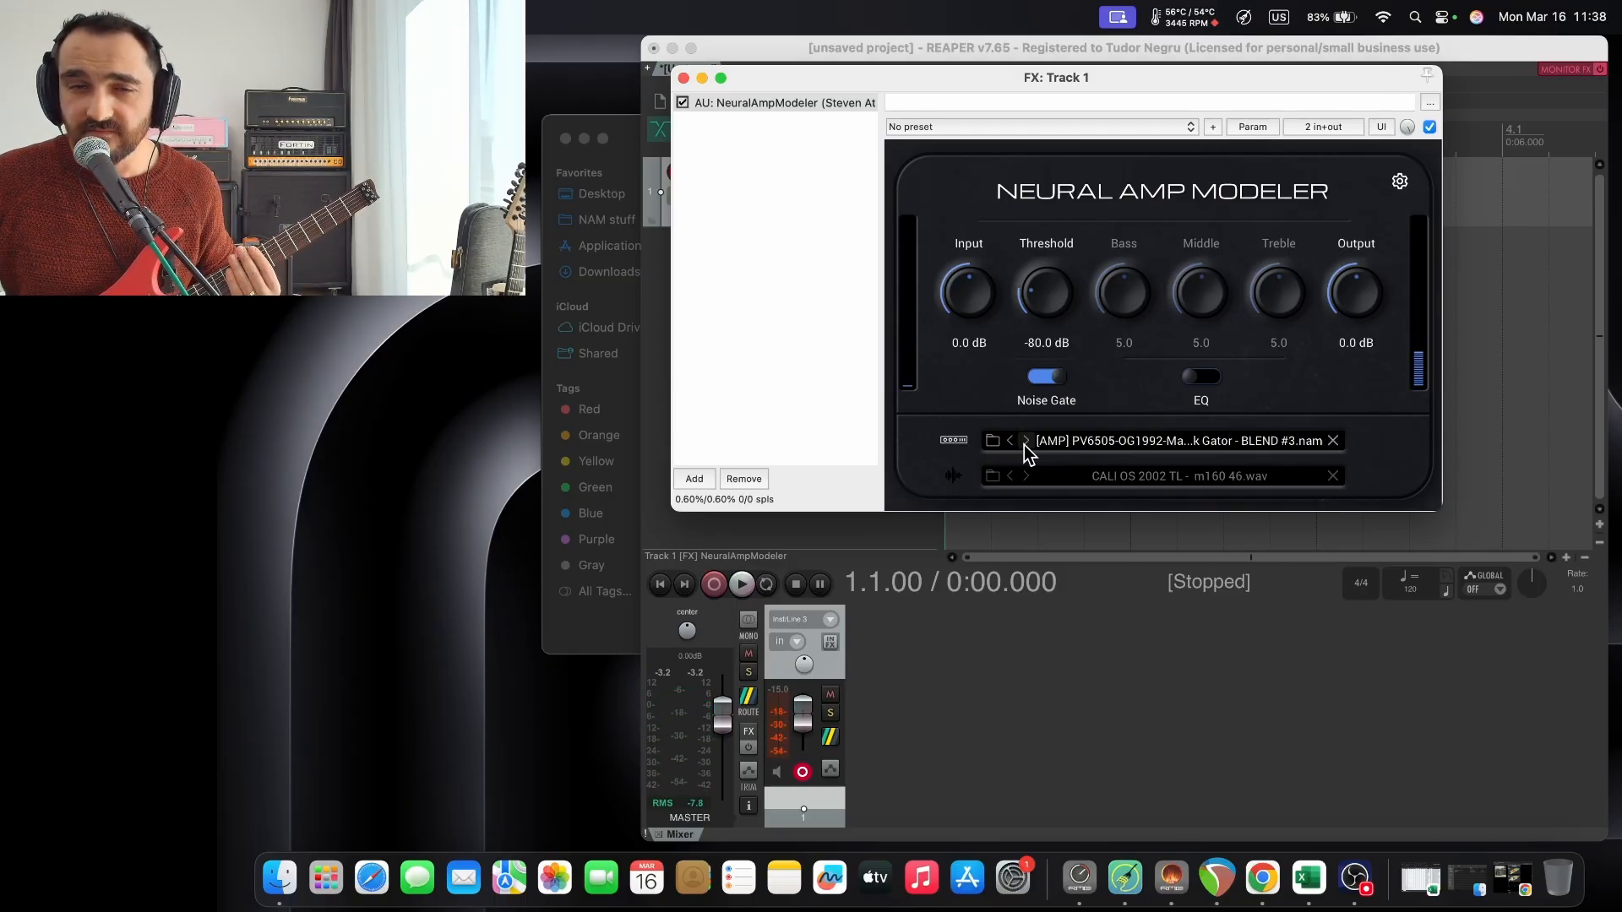
pyautogui.click(1025, 442)
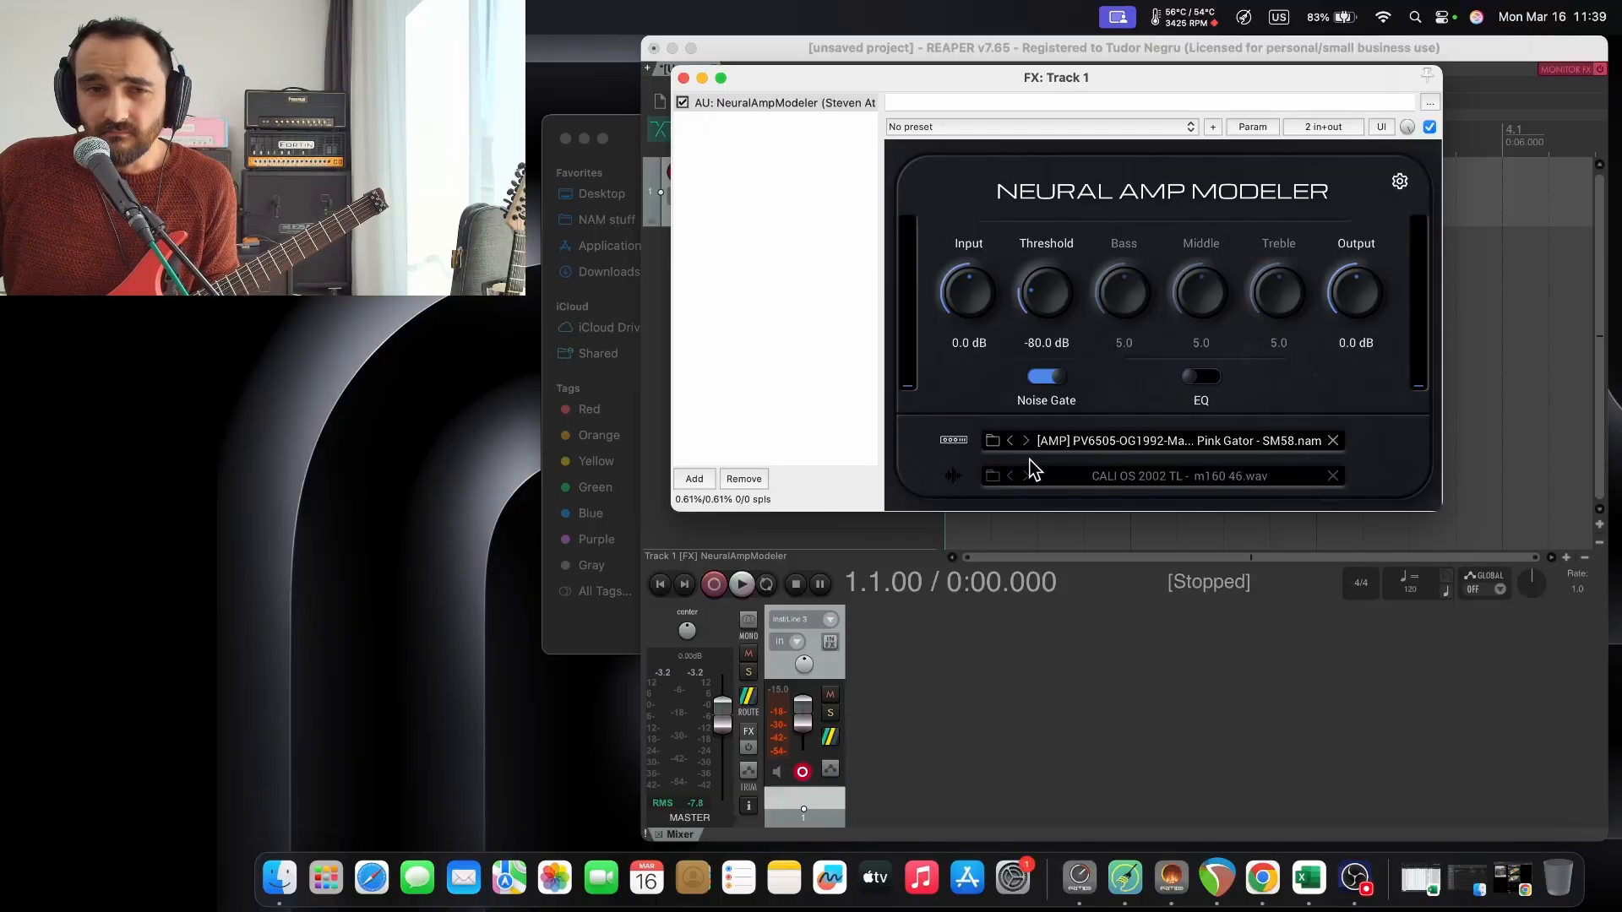
# Look through the Mar4x12-LEAD profiles in the MIC-ed folder and leave the file browser without loading another model.
pyautogui.click(995, 442)
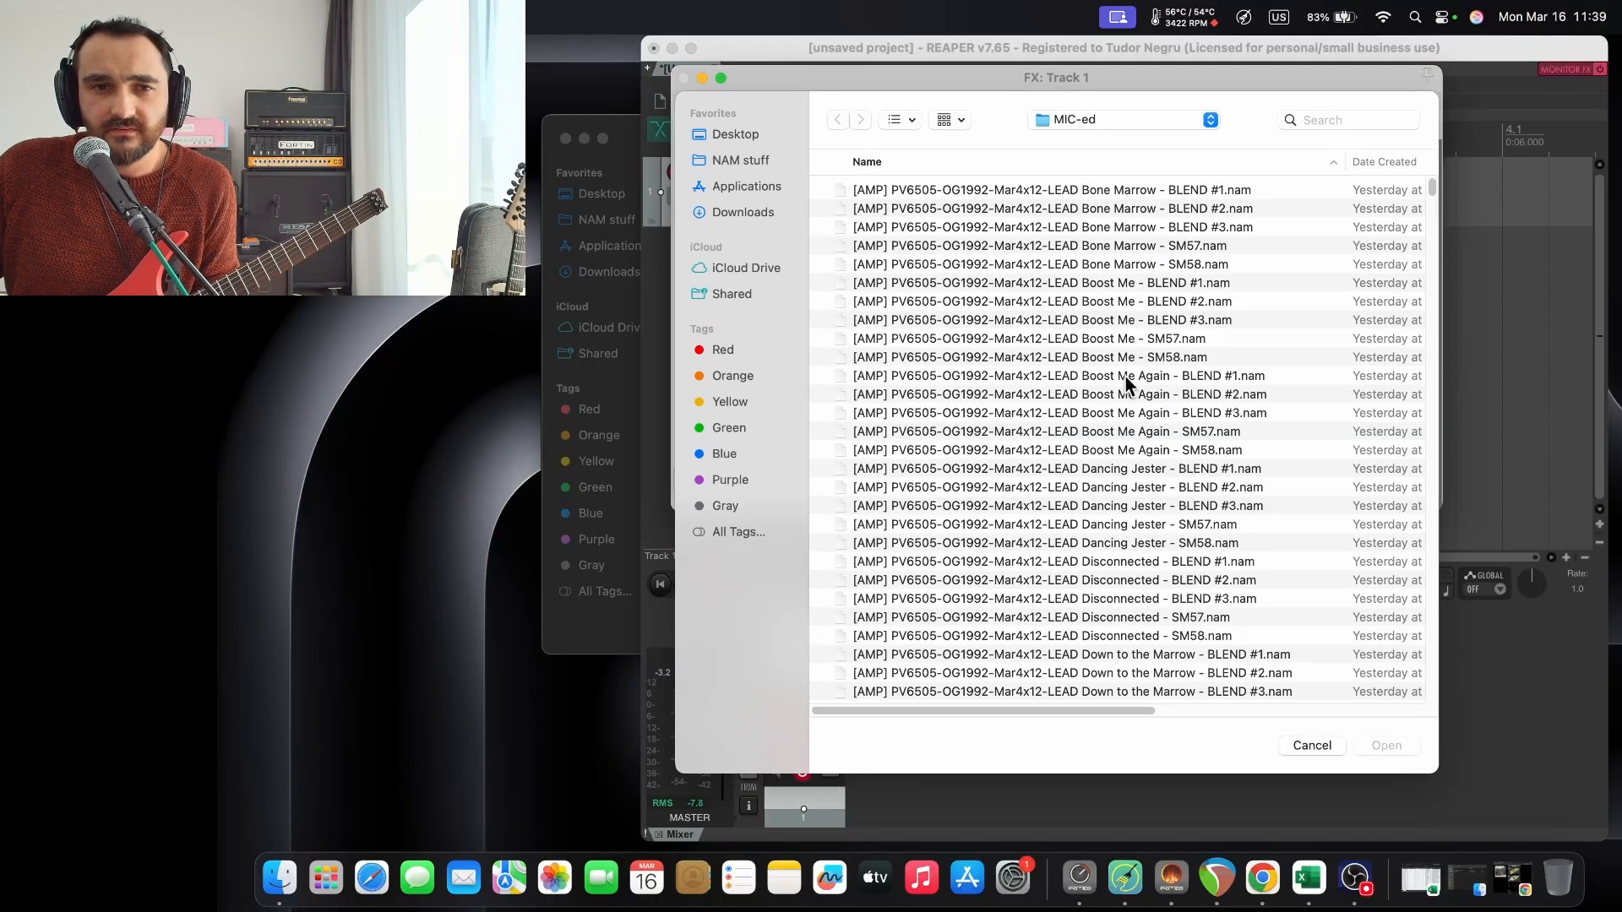
pyautogui.scroll(-5, 1127, 377)
pyautogui.scroll(-20, 1127, 376)
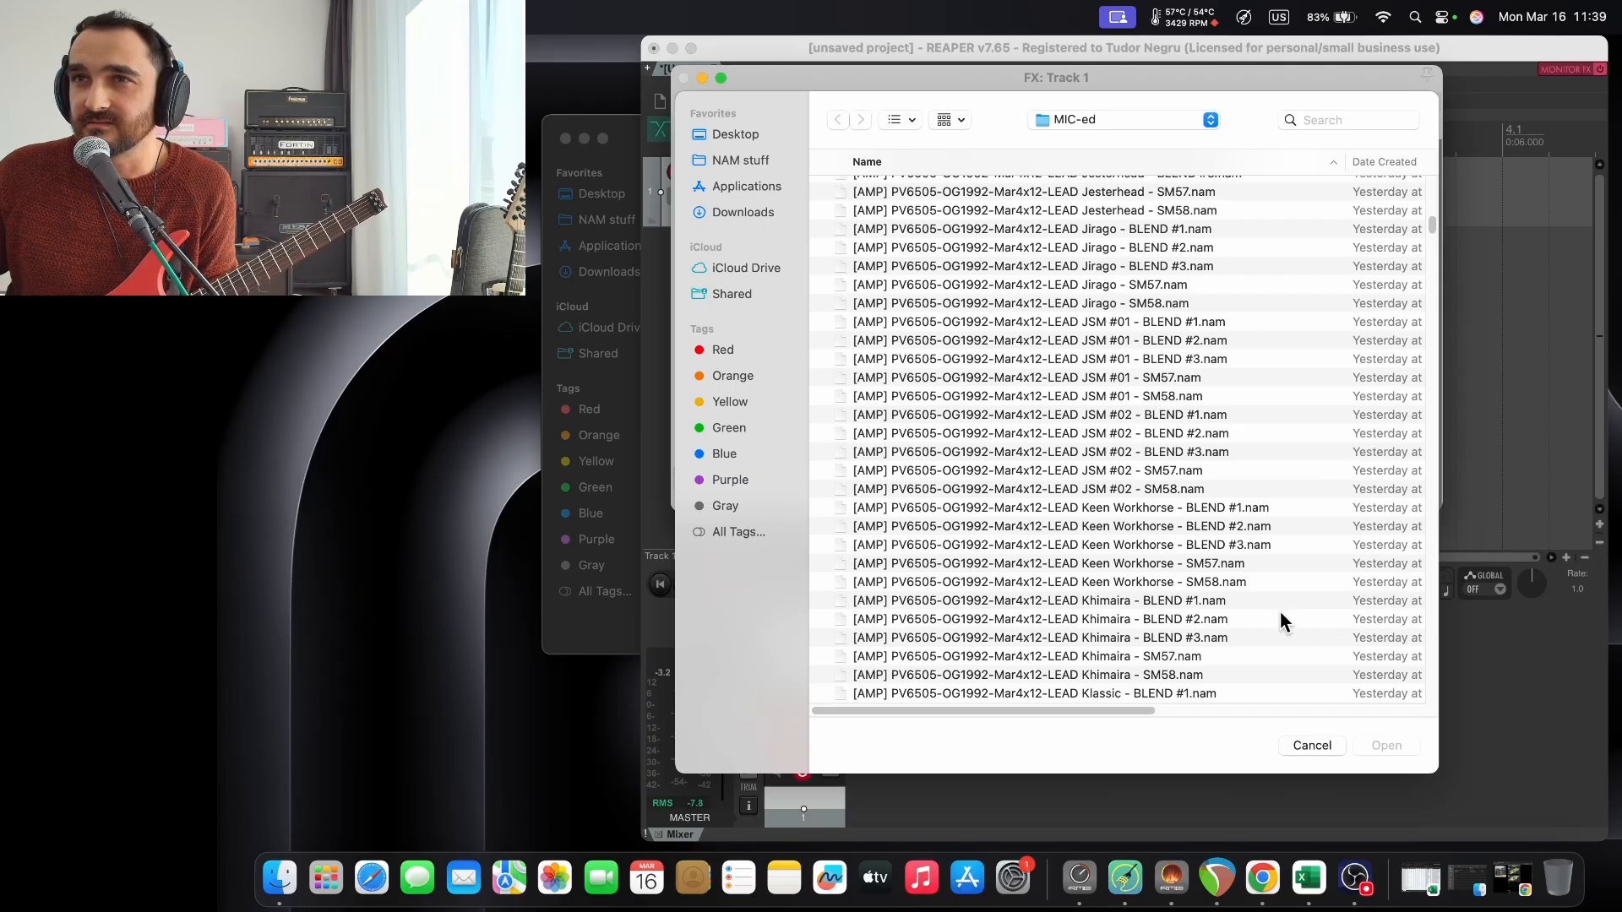
pyautogui.click(1308, 745)
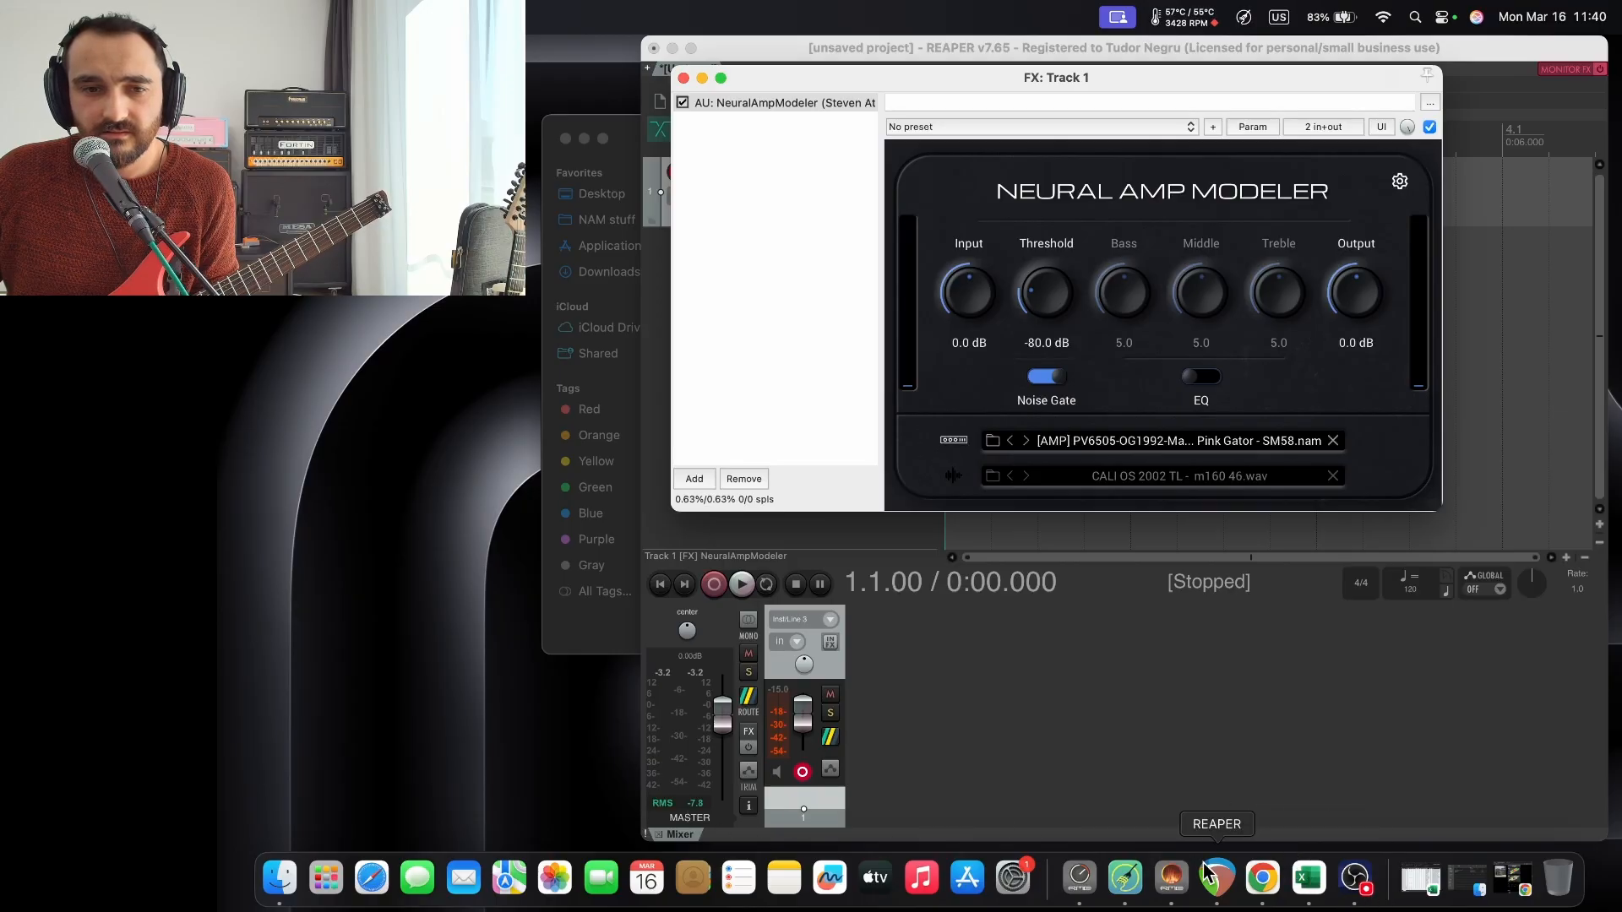
# Switch to Chrome and copy the link for the spreadsheet with settings and inspiration from the pack's description.
pyautogui.click(1262, 878)
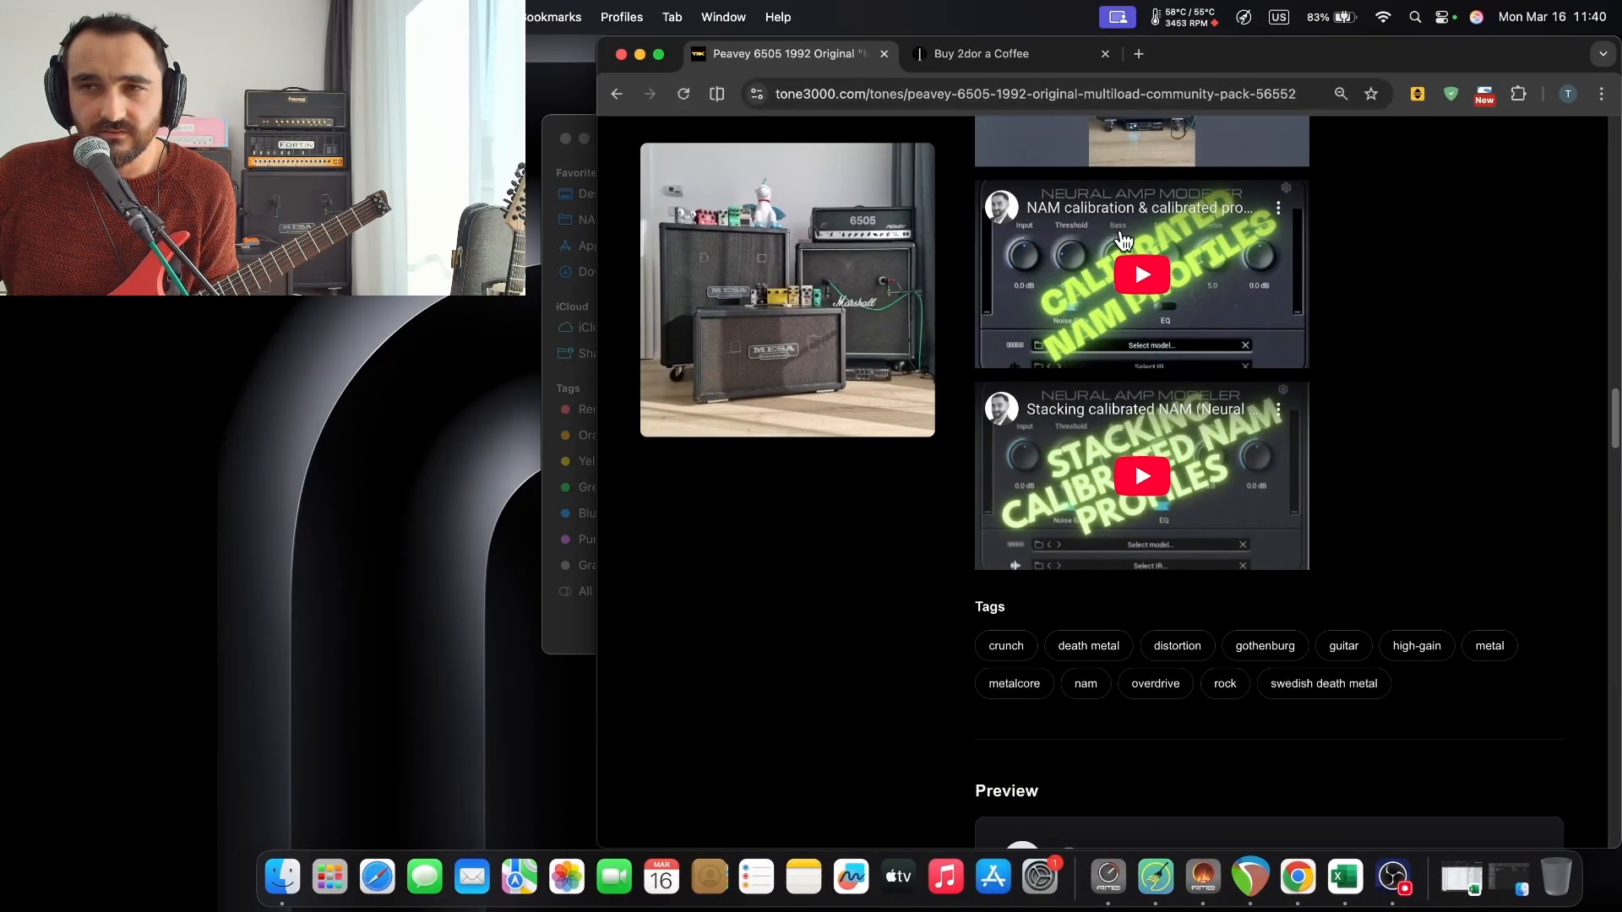
pyautogui.scroll(12, 1161, 338)
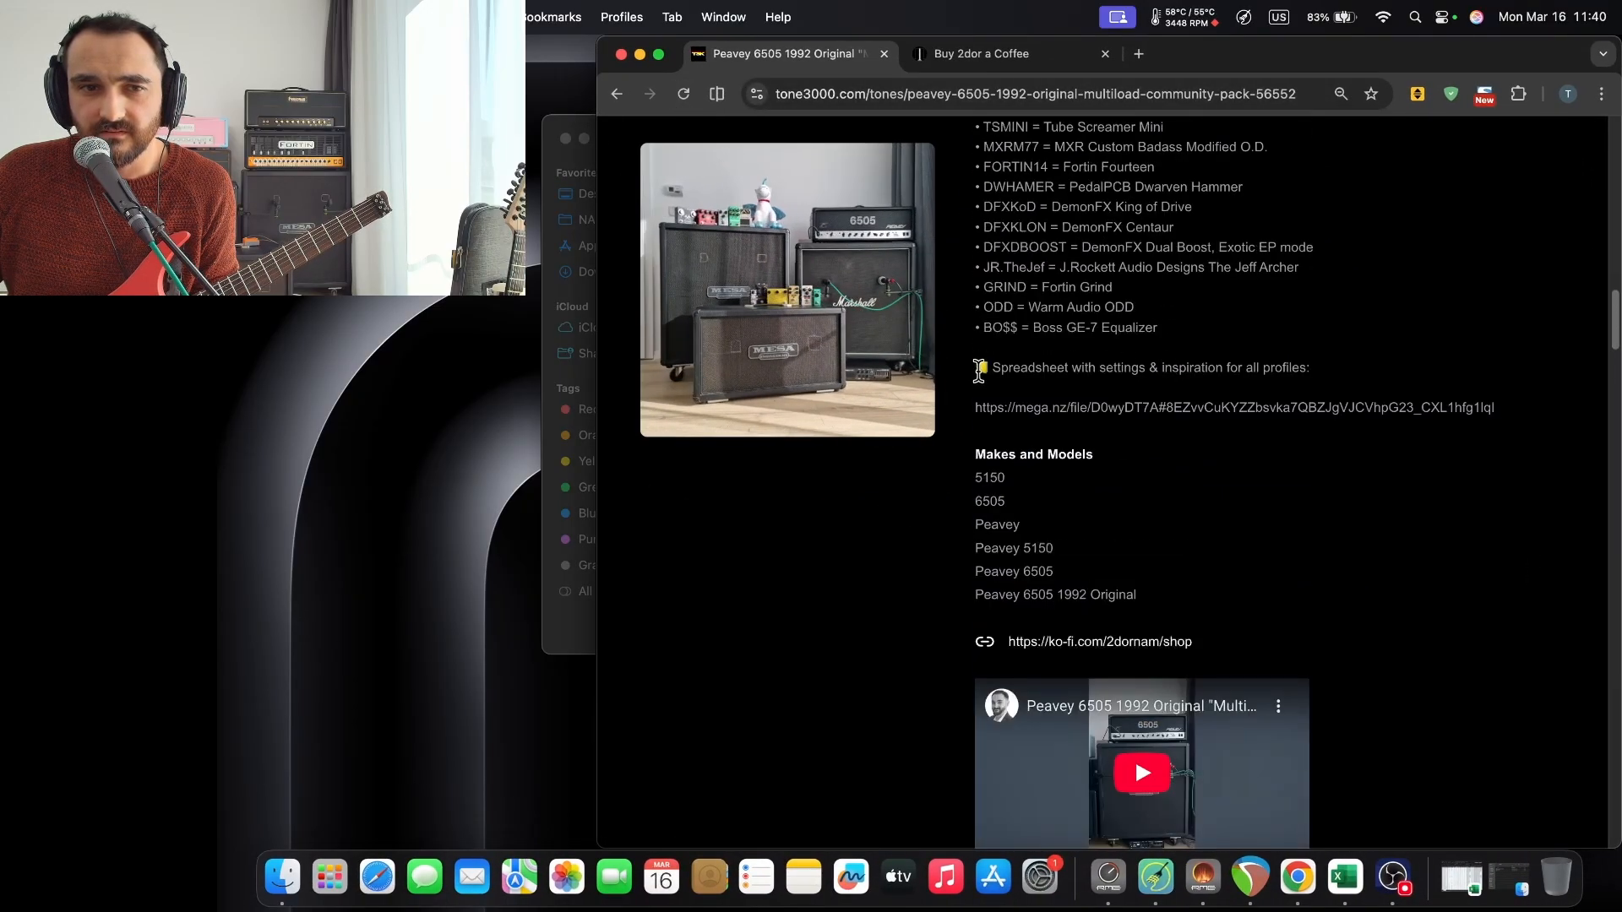
pyautogui.moveTo(973, 413); pyautogui.dragTo(1434, 426)
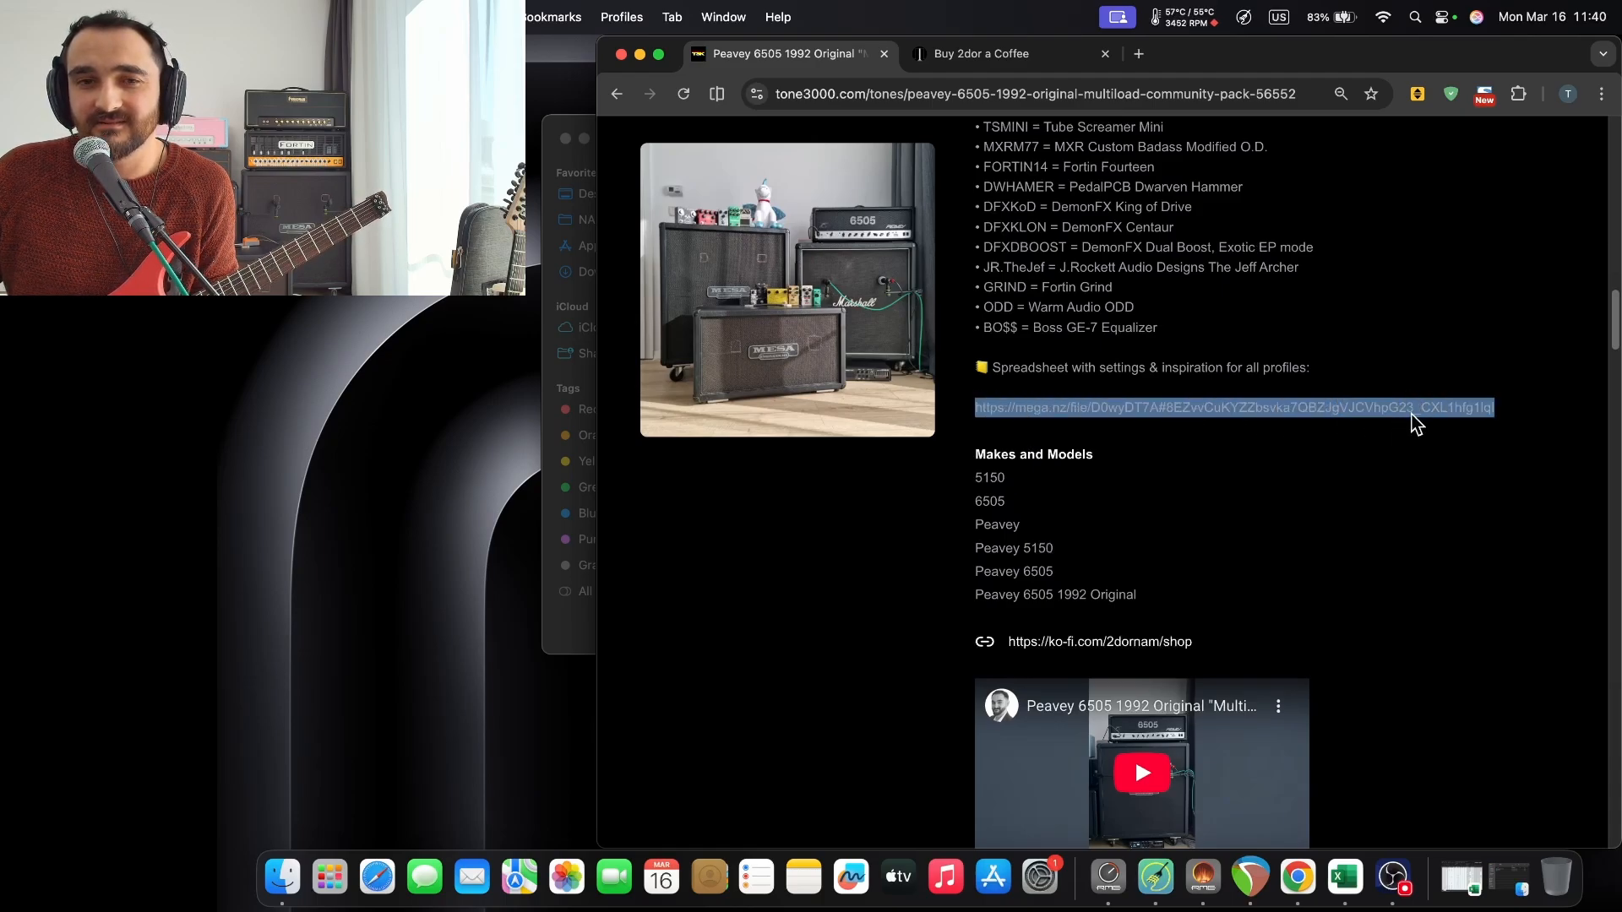
pyautogui.rightClick(1406, 420)
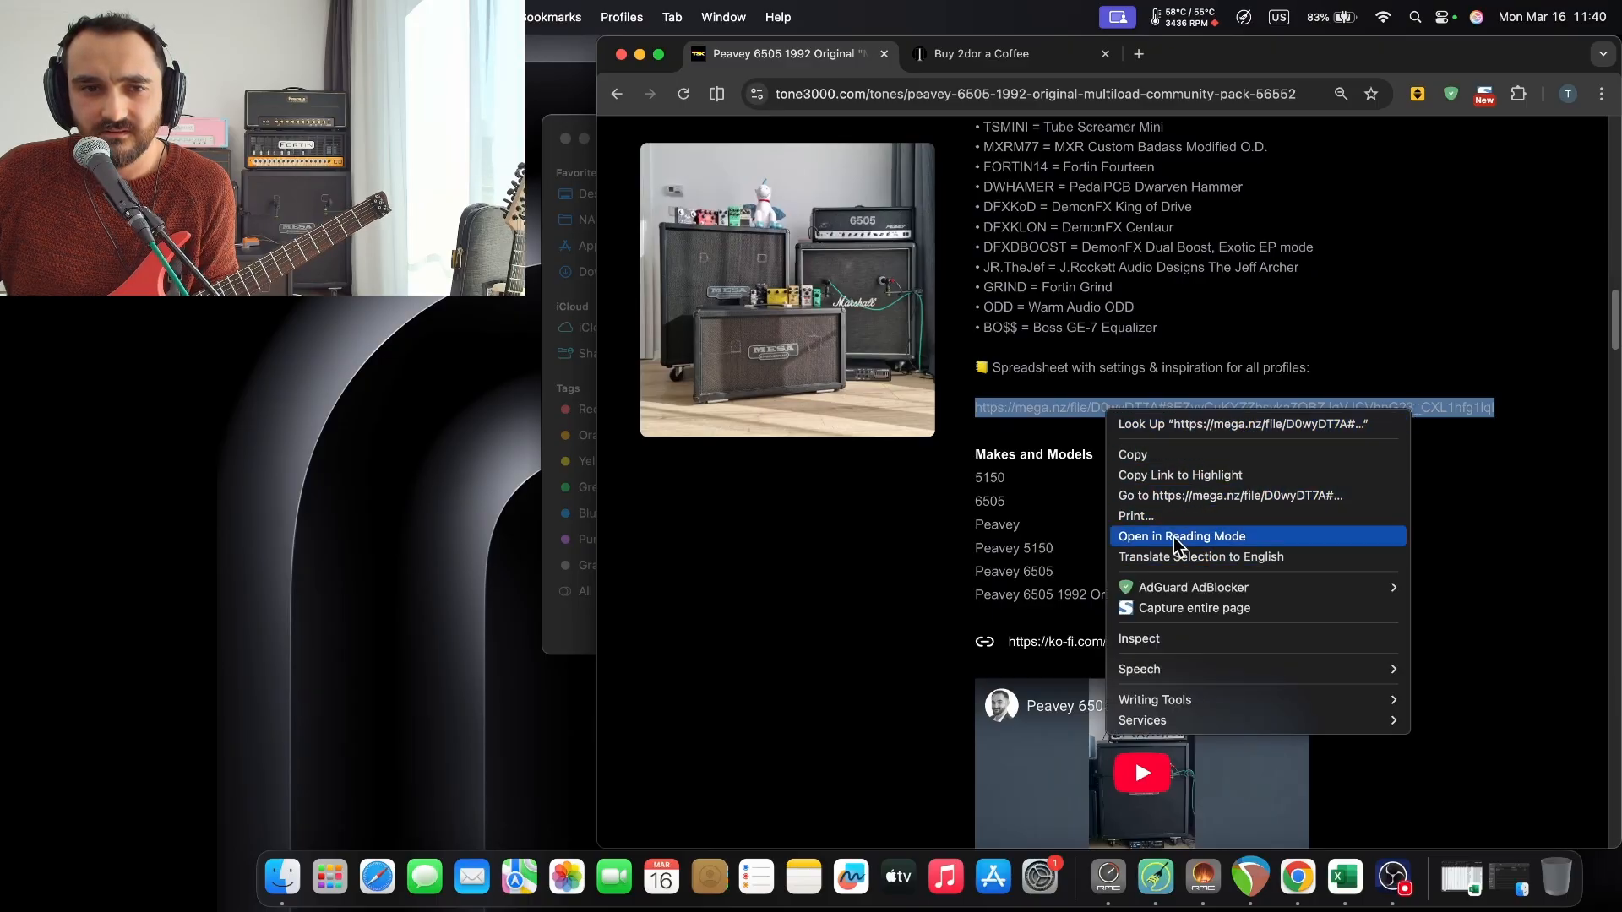
pyautogui.click(1158, 454)
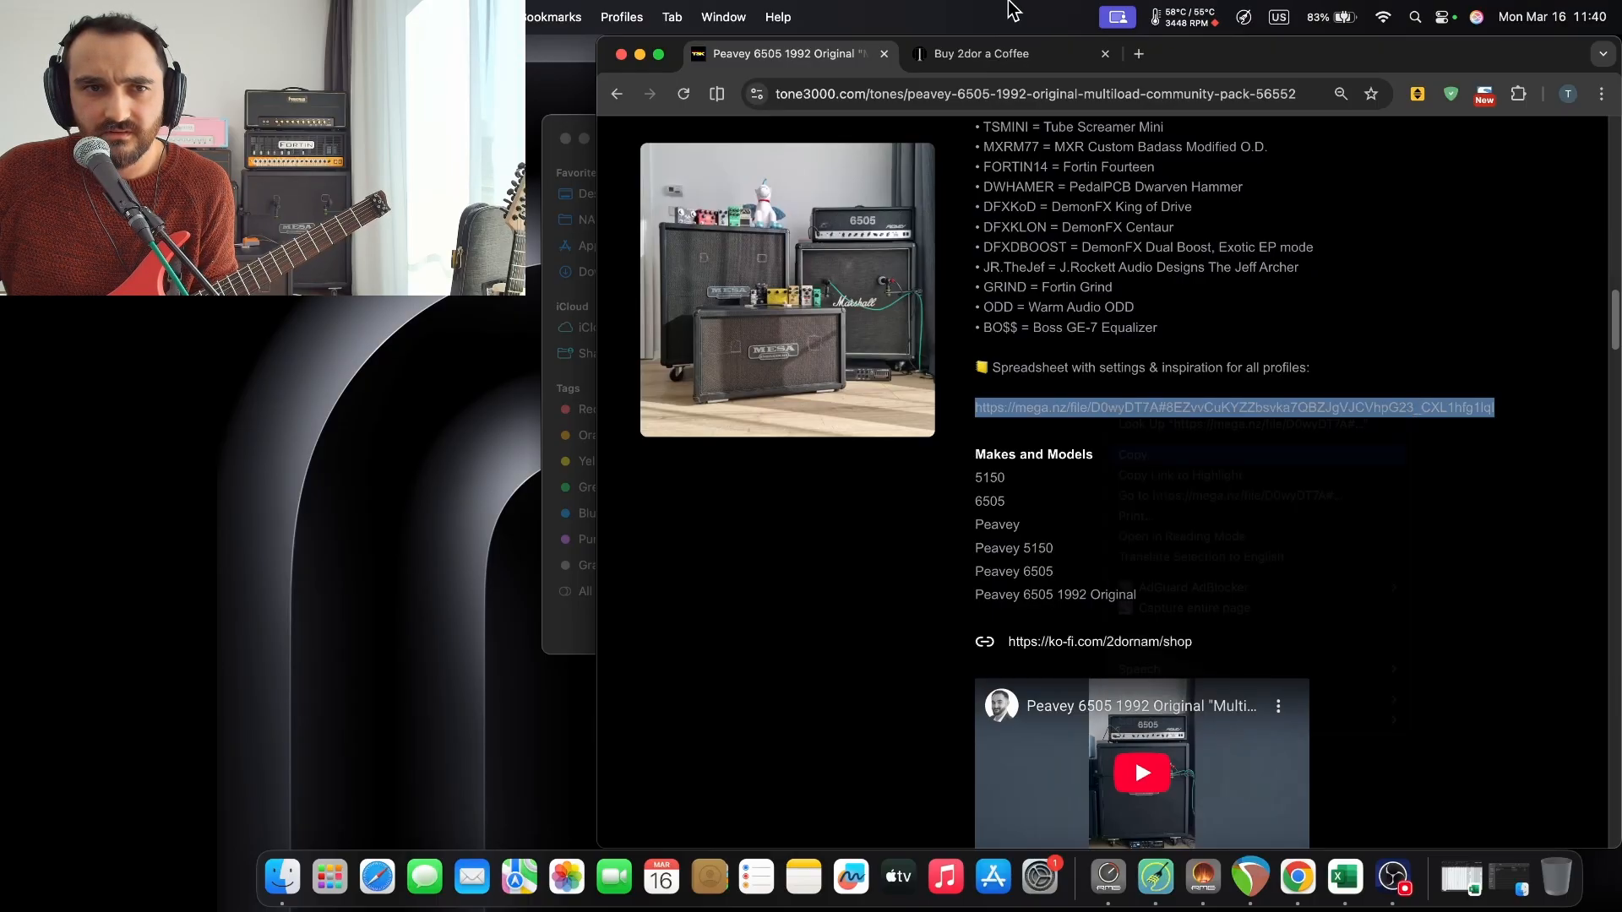
# Open the copied MEGA spreadsheet link in a new browser tab.
pyautogui.click(1139, 54)
pyautogui.press('super+v')
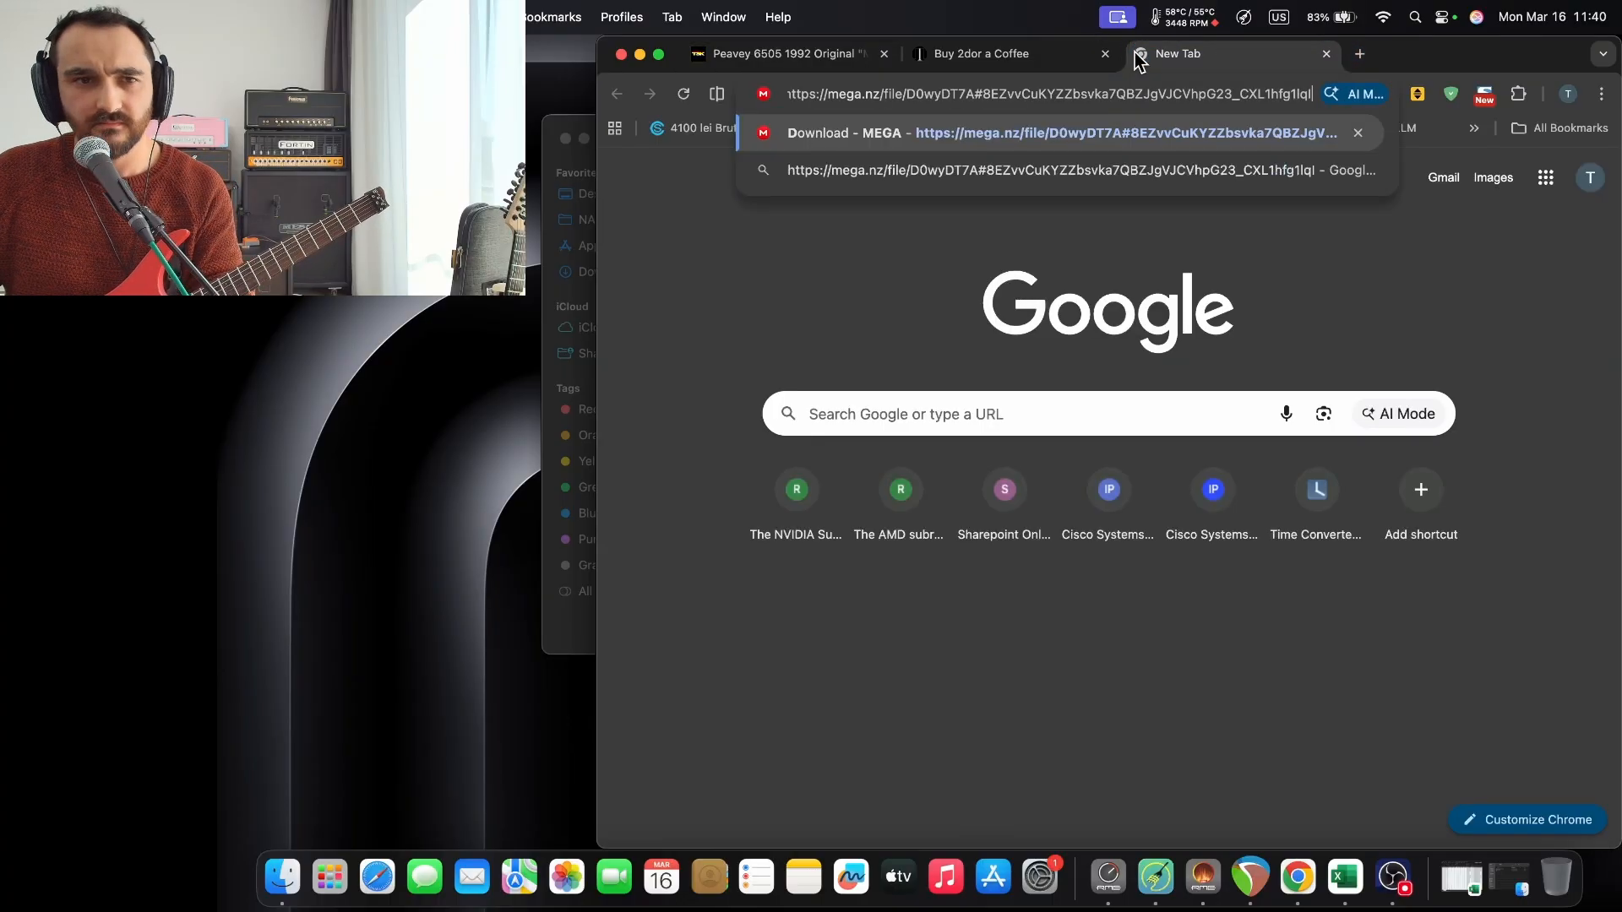
pyautogui.press('Return')
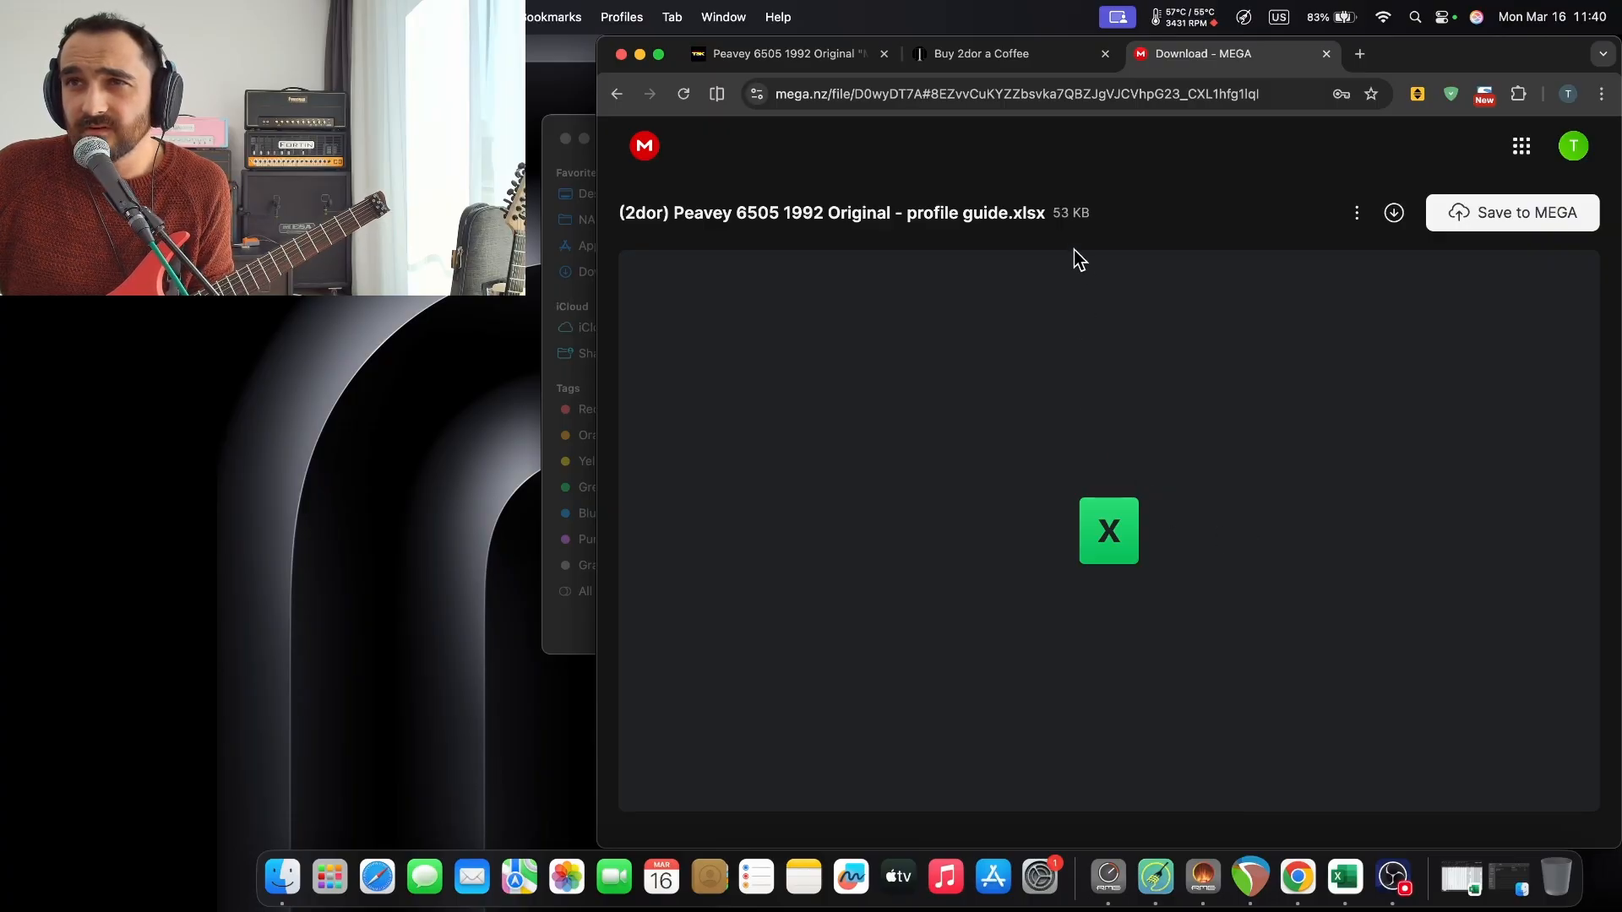
# Switch to the profile guide in Excel and filter the Type column to show only AMP.
pyautogui.click(1346, 877)
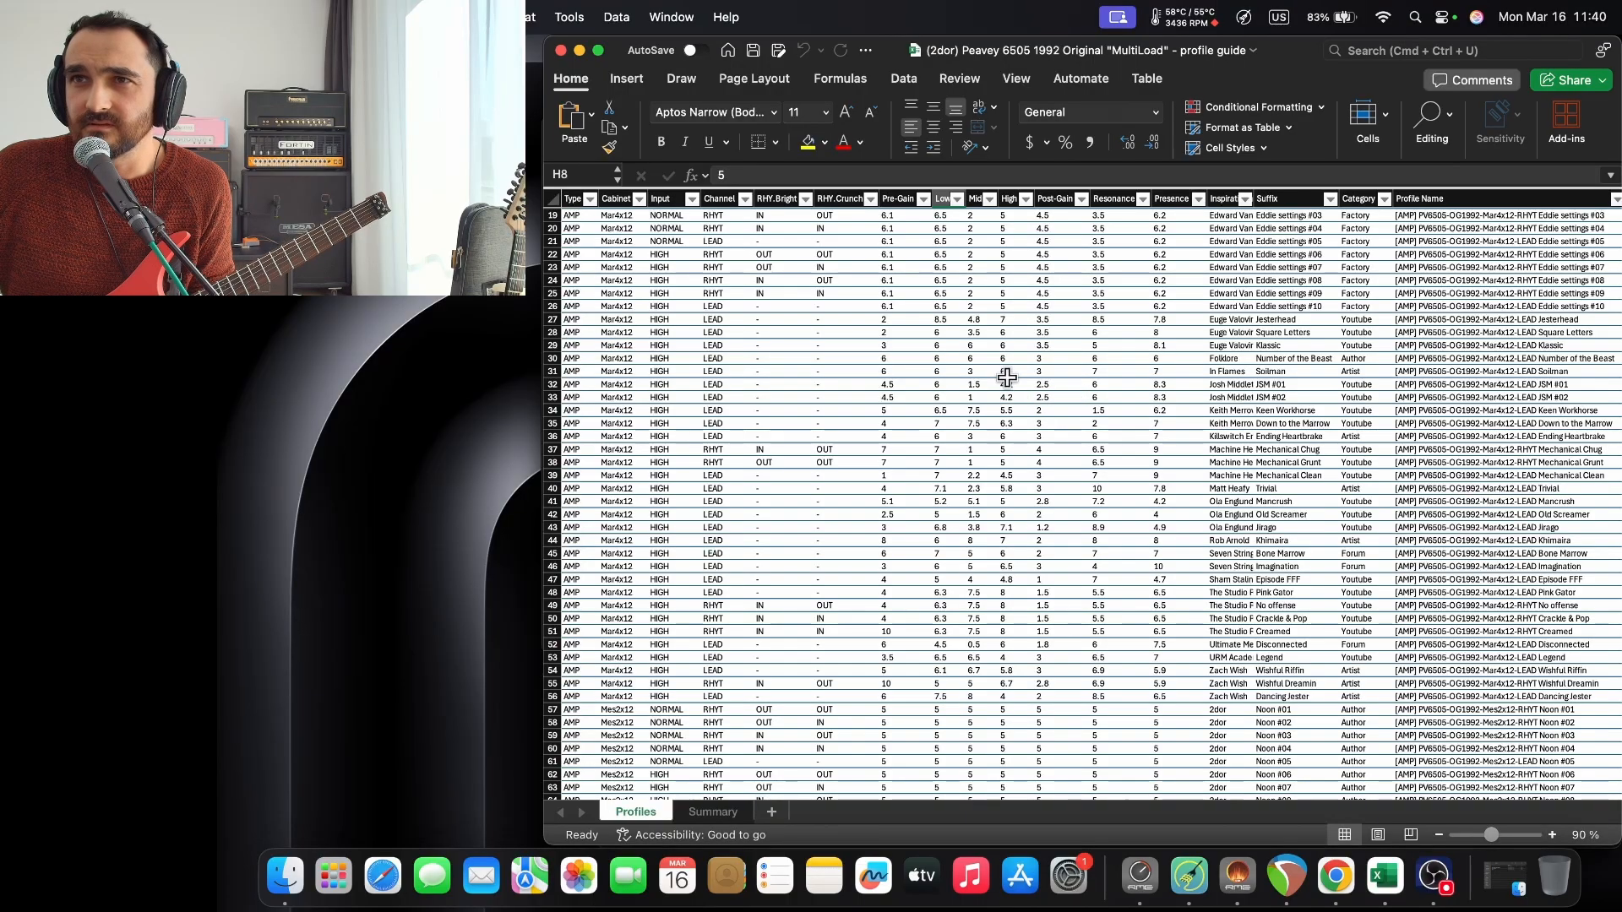
pyautogui.scroll(6, 867, 395)
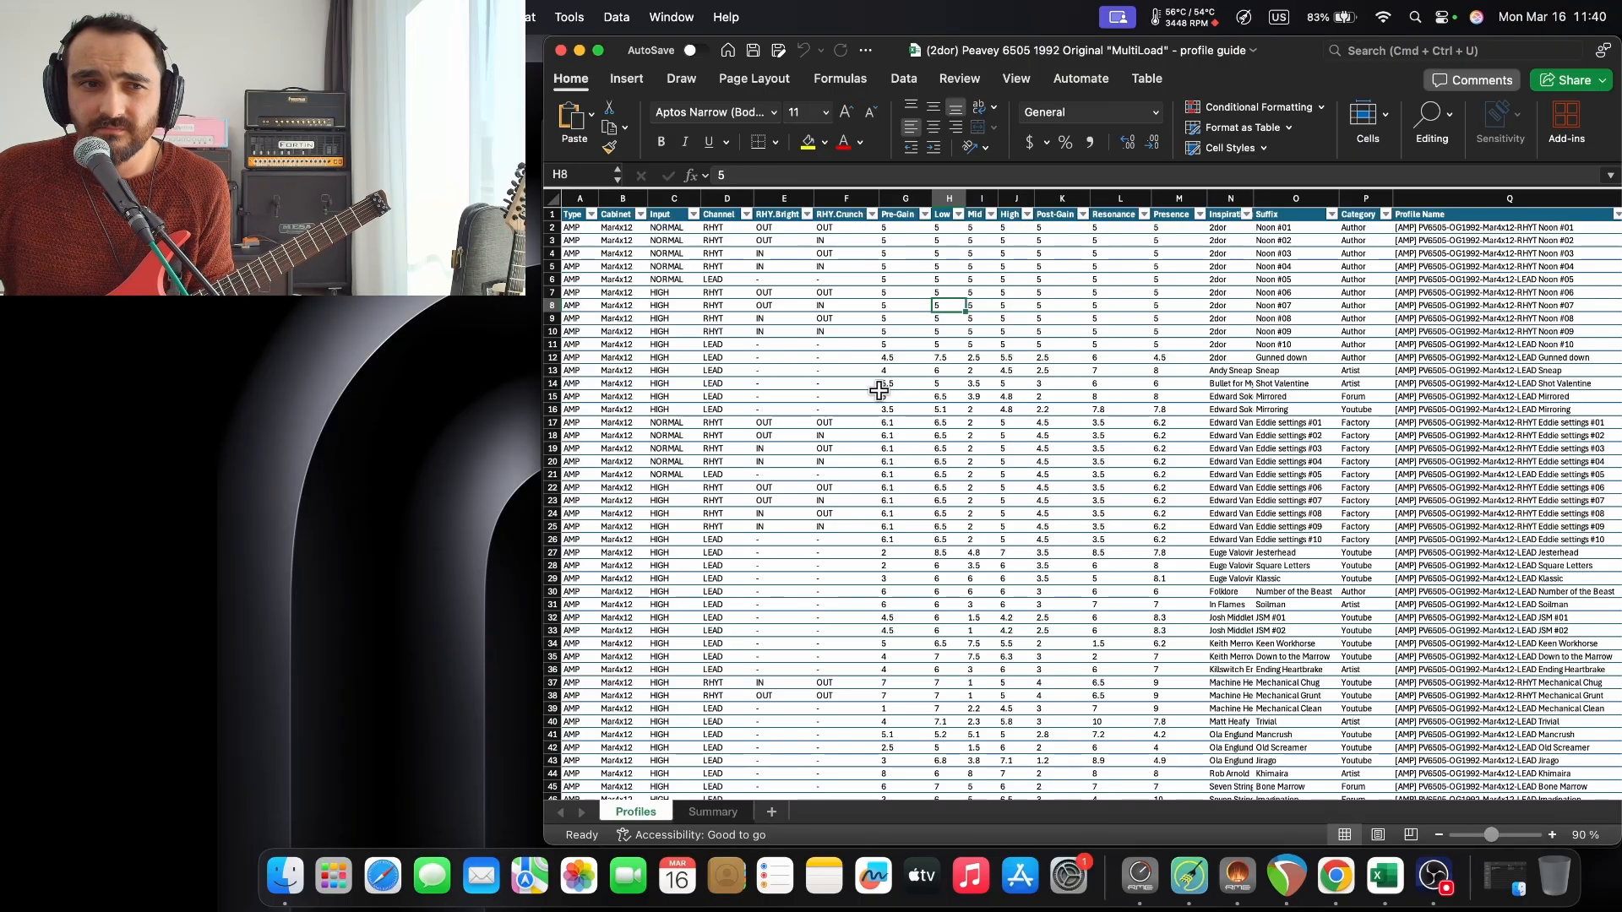
pyautogui.click(696, 279)
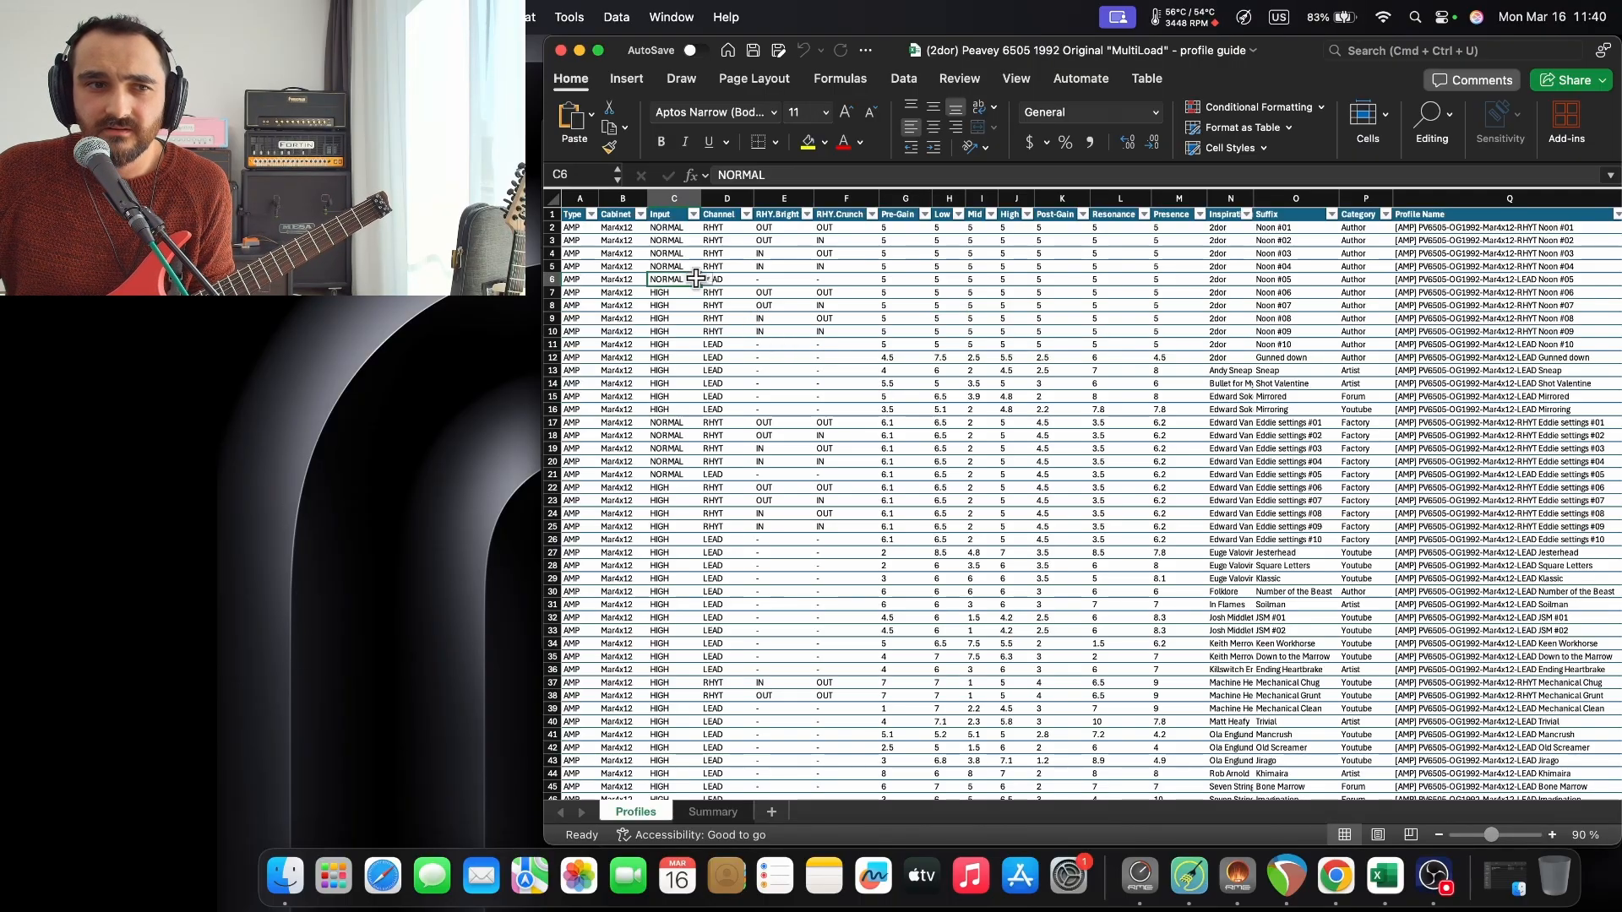
pyautogui.click(591, 215)
pyautogui.click(664, 435)
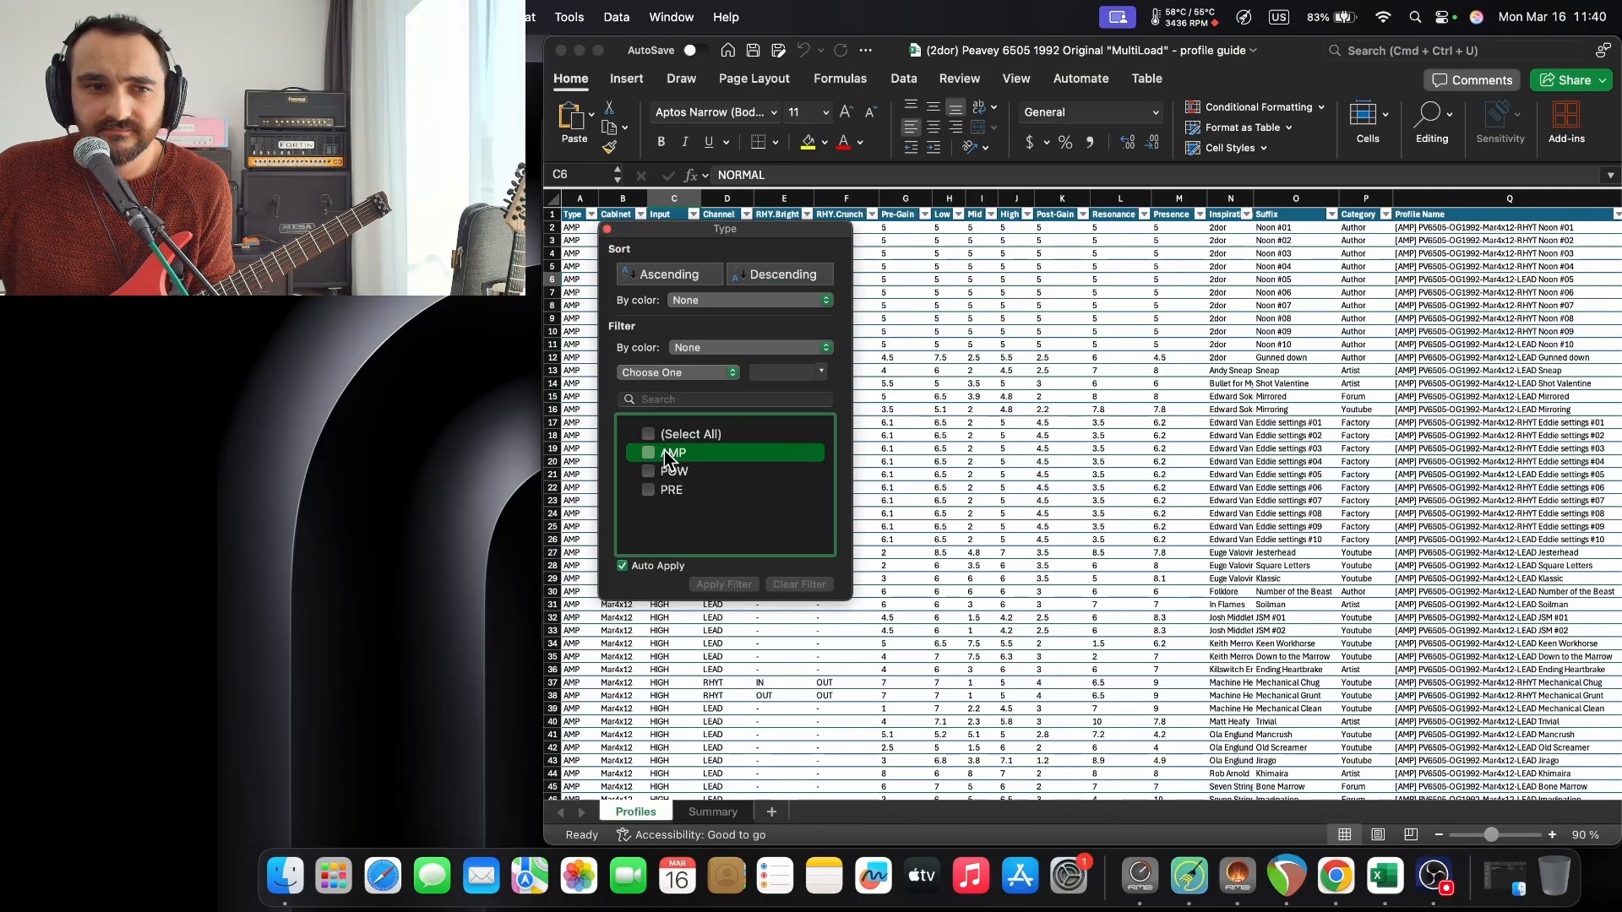
pyautogui.click(664, 450)
pyautogui.click(1000, 436)
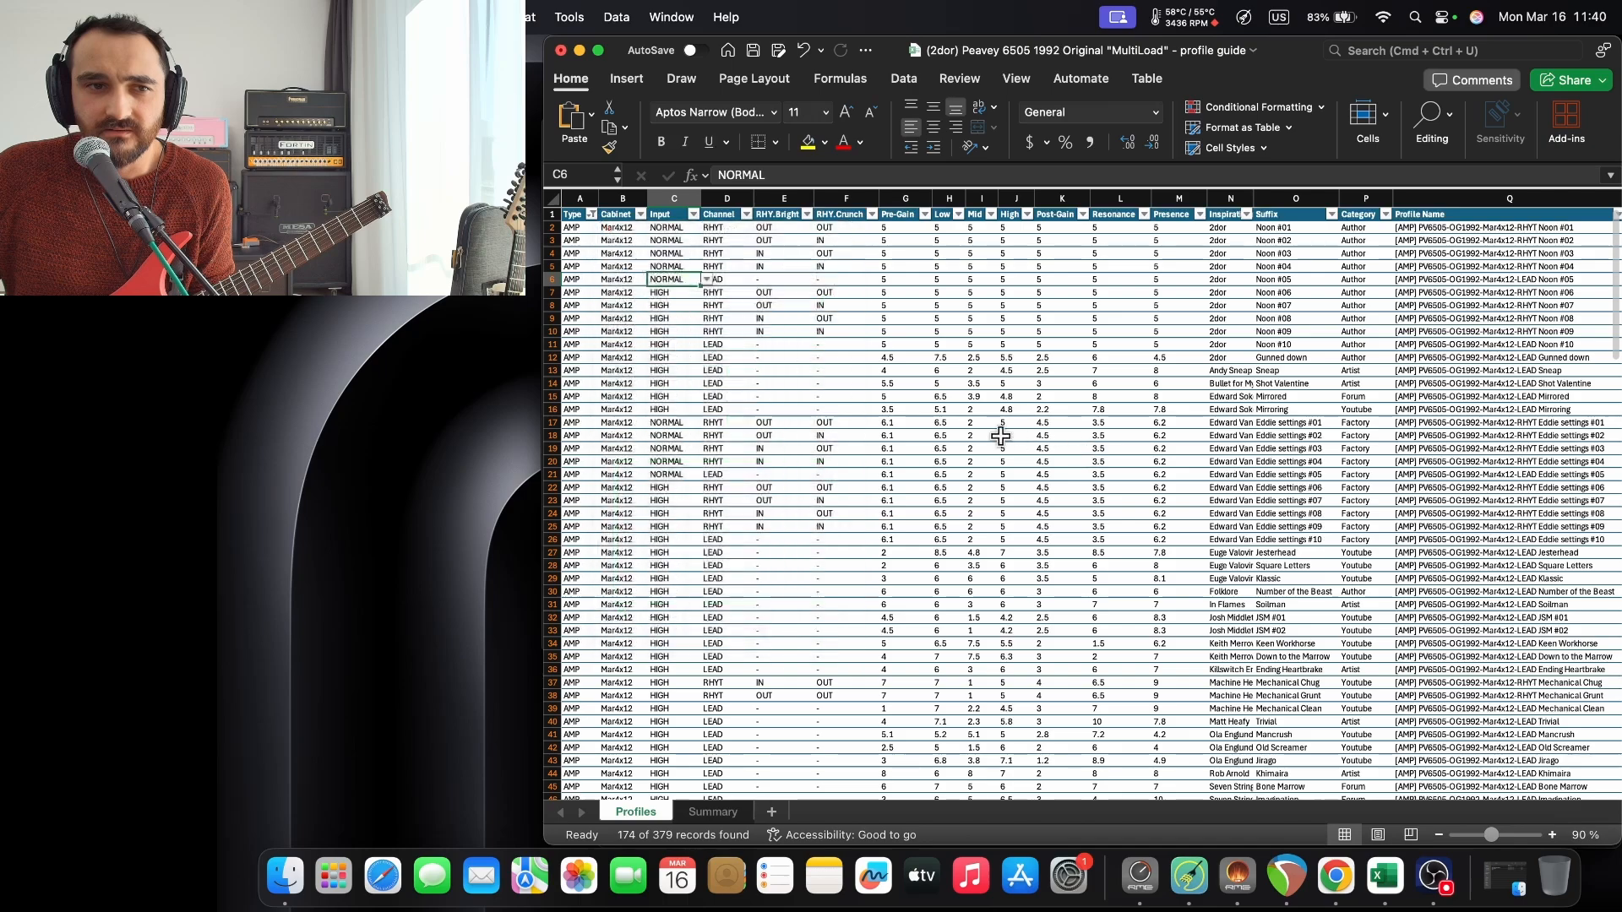
# Check the Cabinet filter's choices, and filter the Suffix column by "pink" to show the Pink Gator profiles.
pyautogui.click(641, 216)
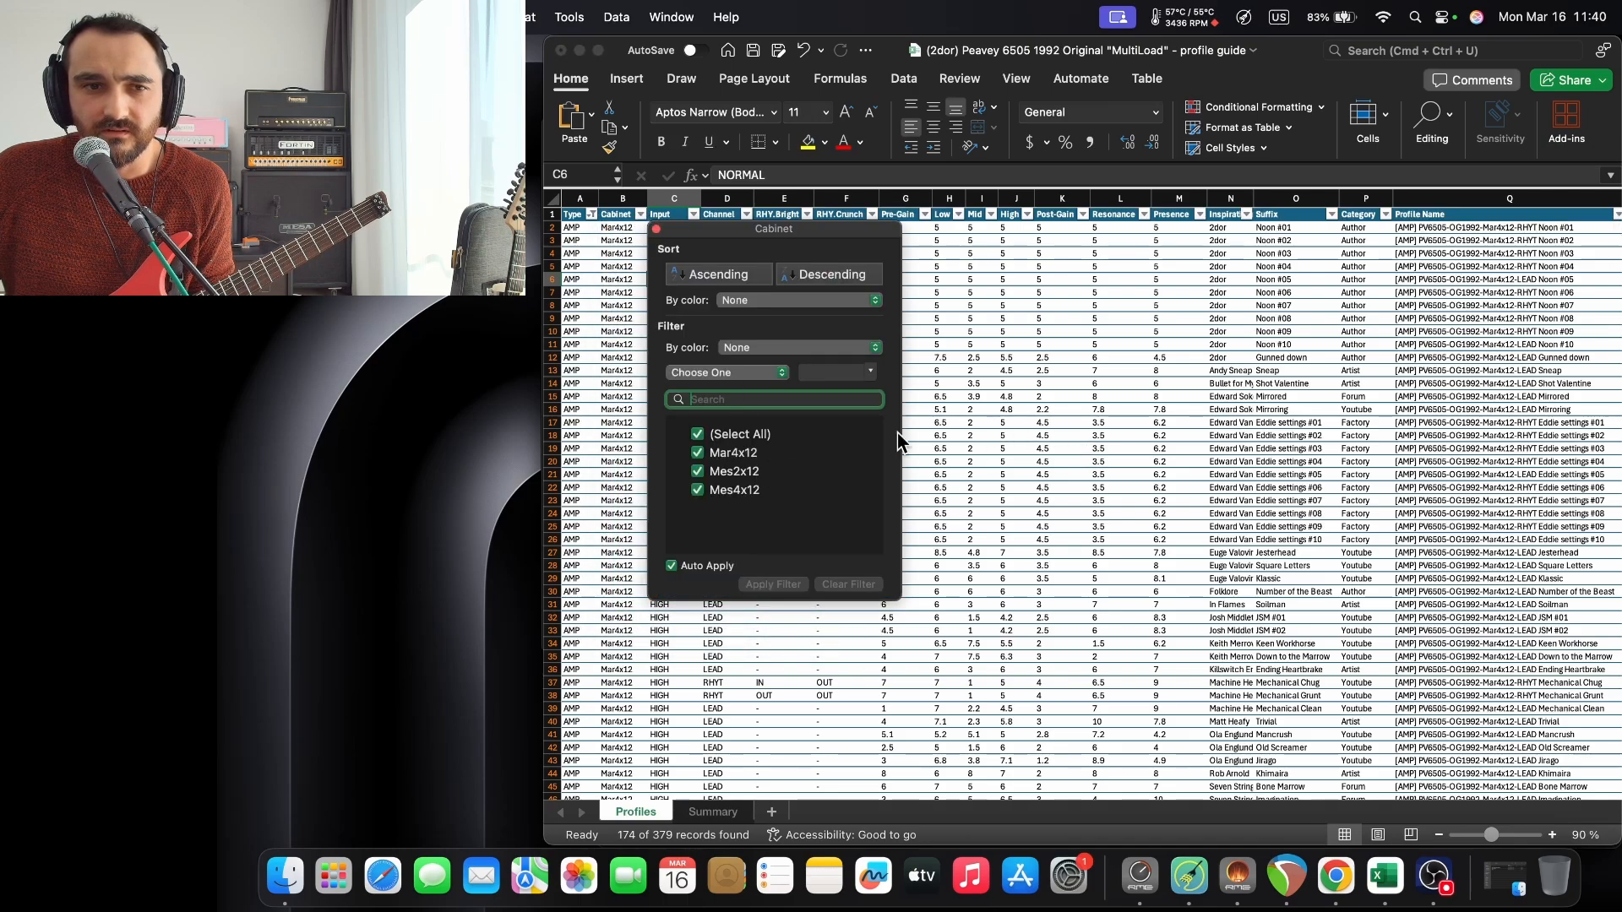
pyautogui.click(1129, 410)
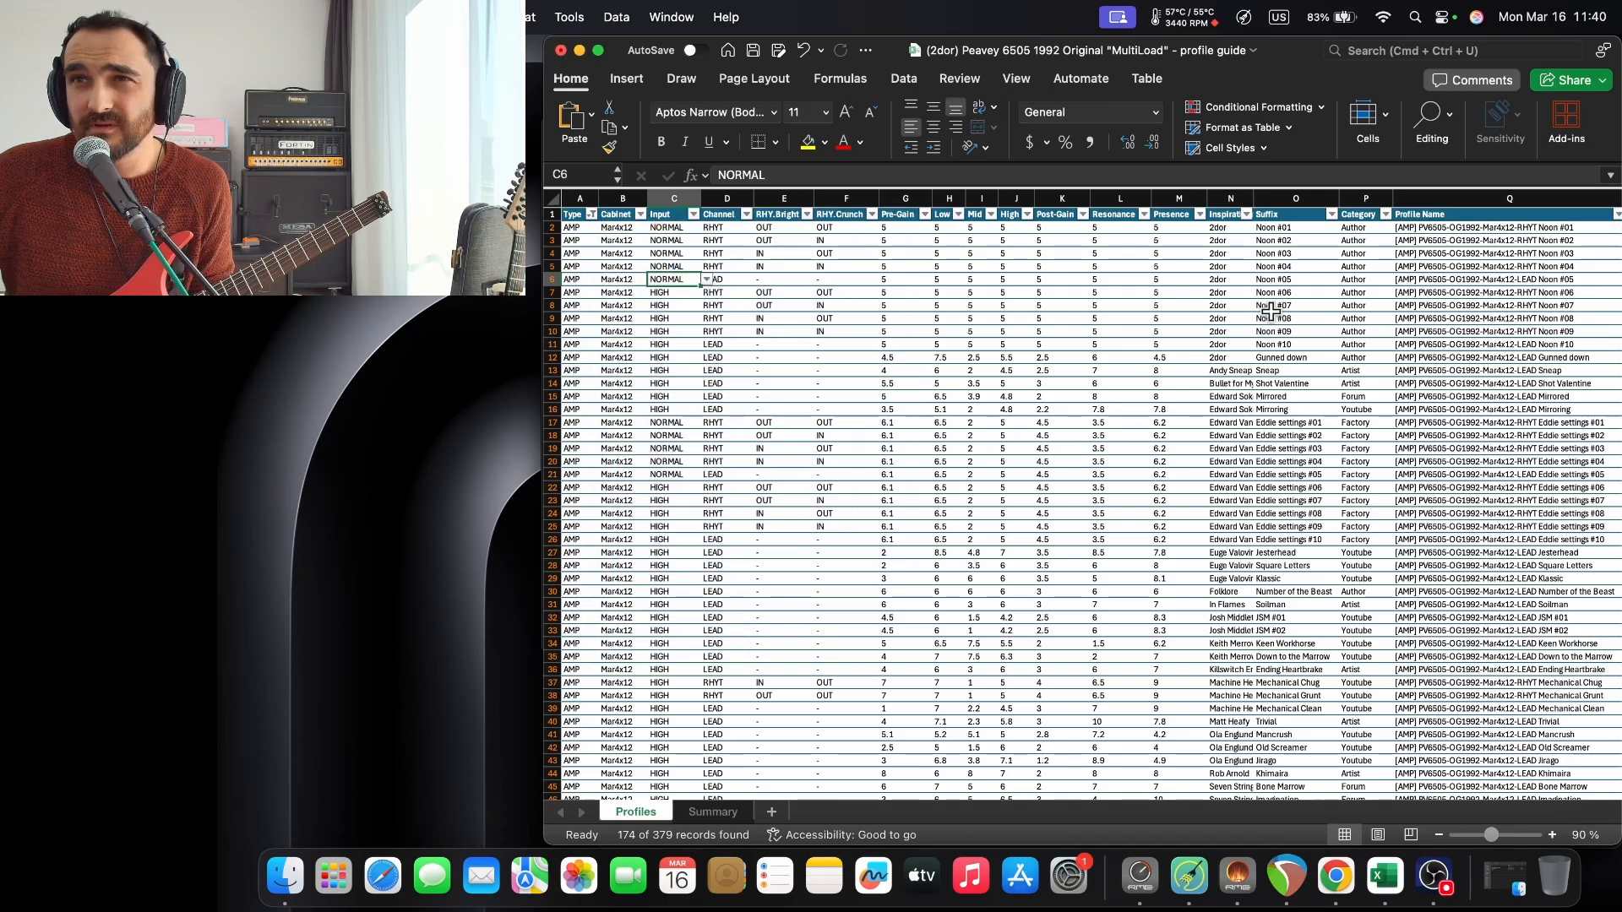
pyautogui.click(1332, 215)
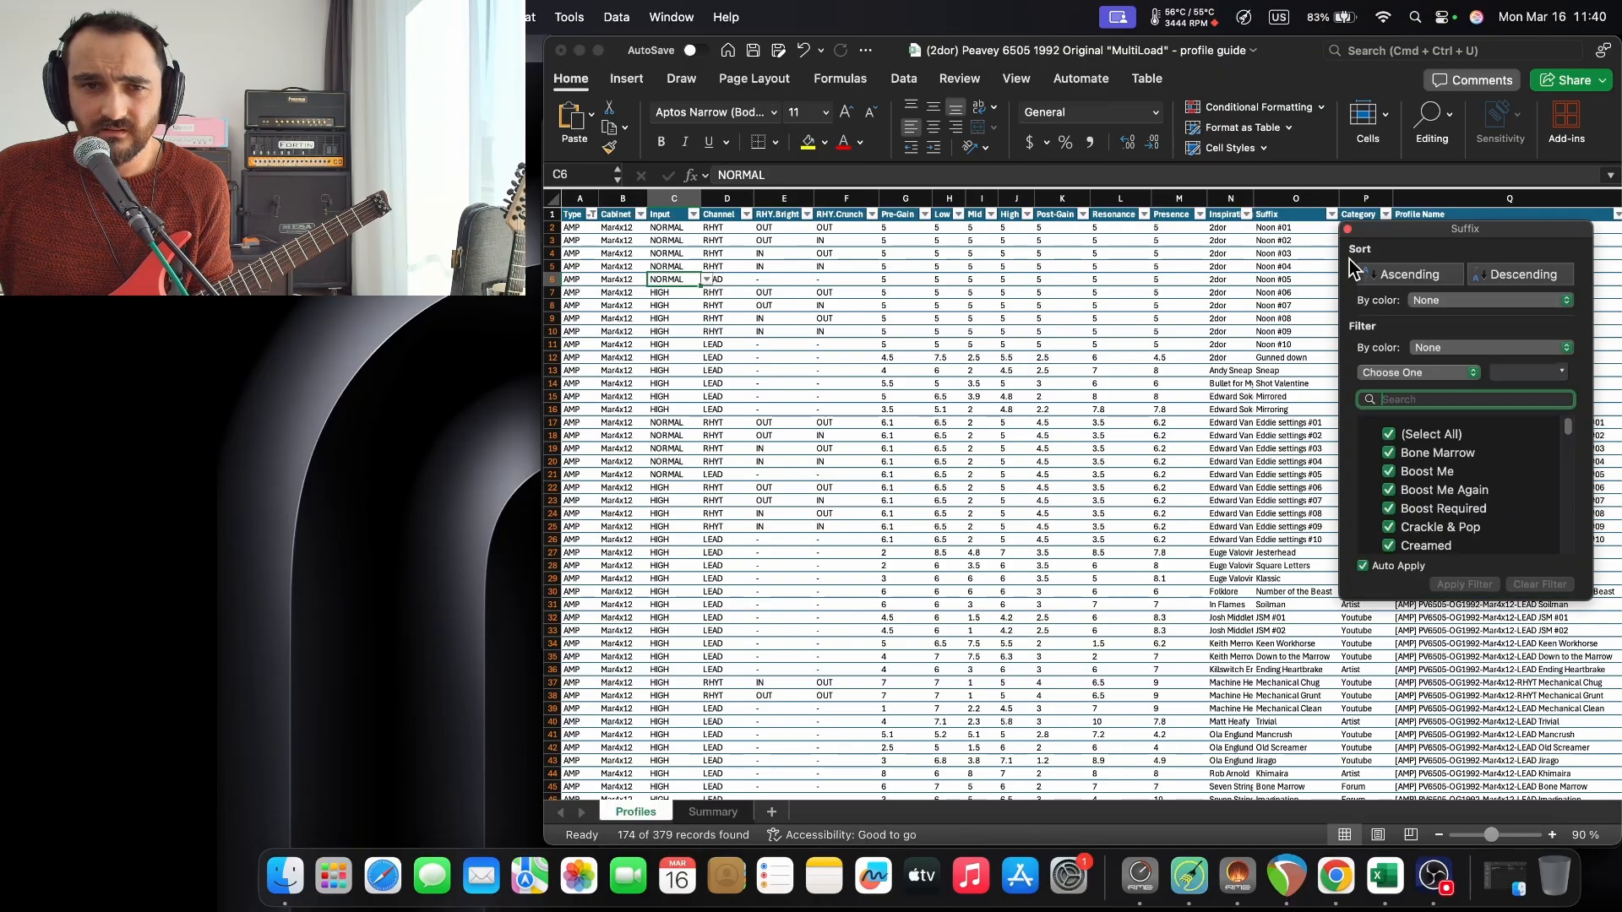
pyautogui.write('p')
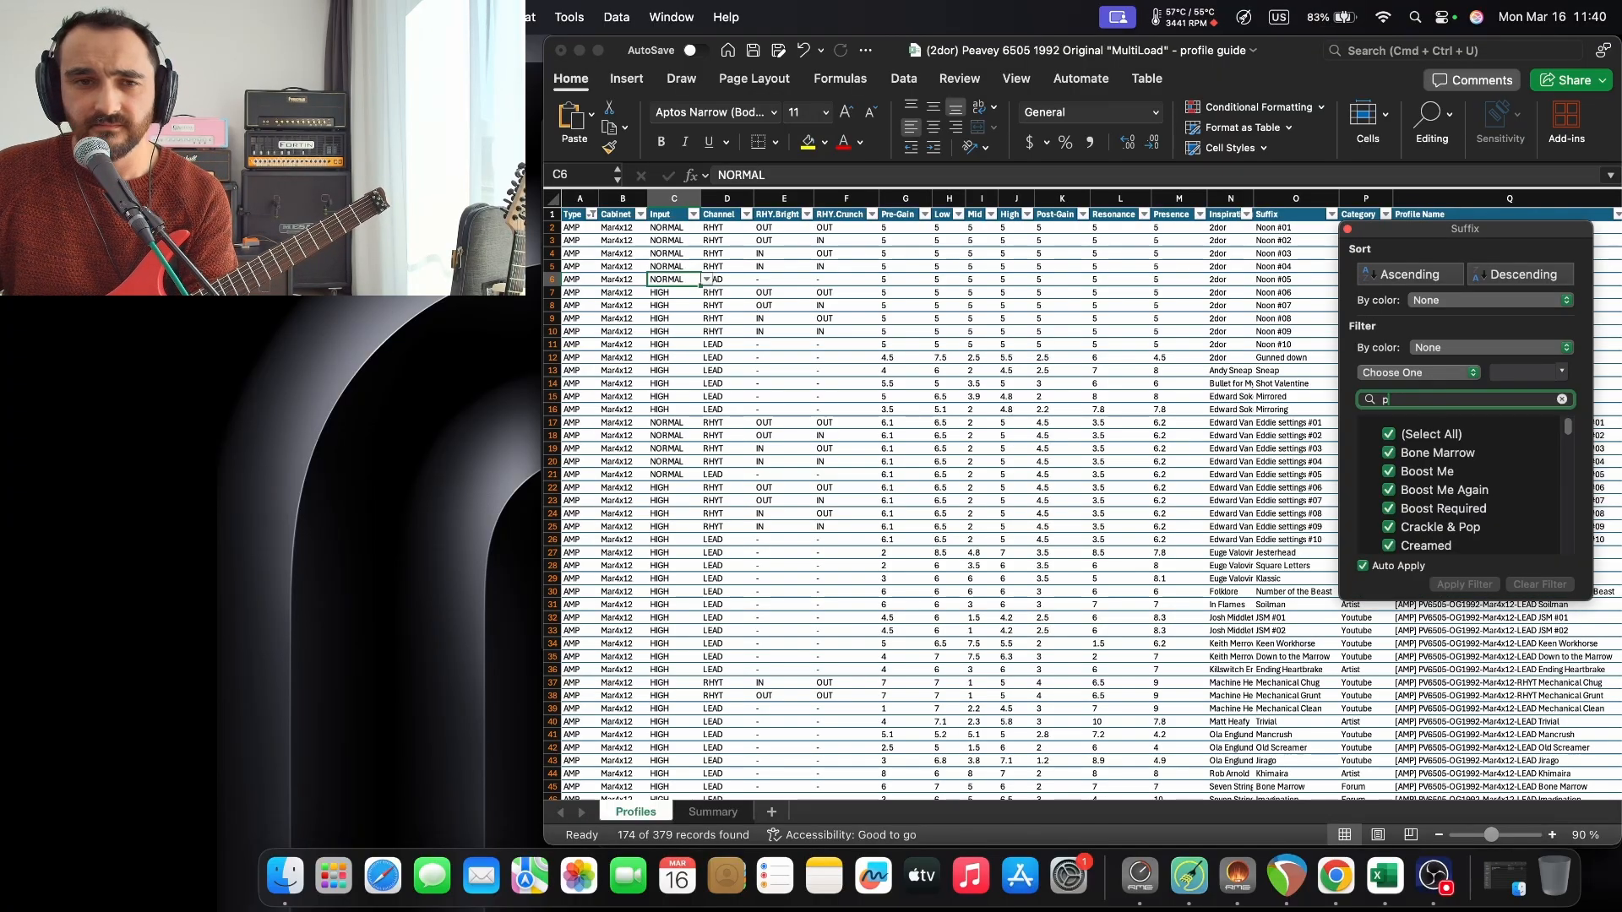
pyautogui.write('ub')
pyautogui.press('BackSpace')
pyautogui.press('BackSpace')
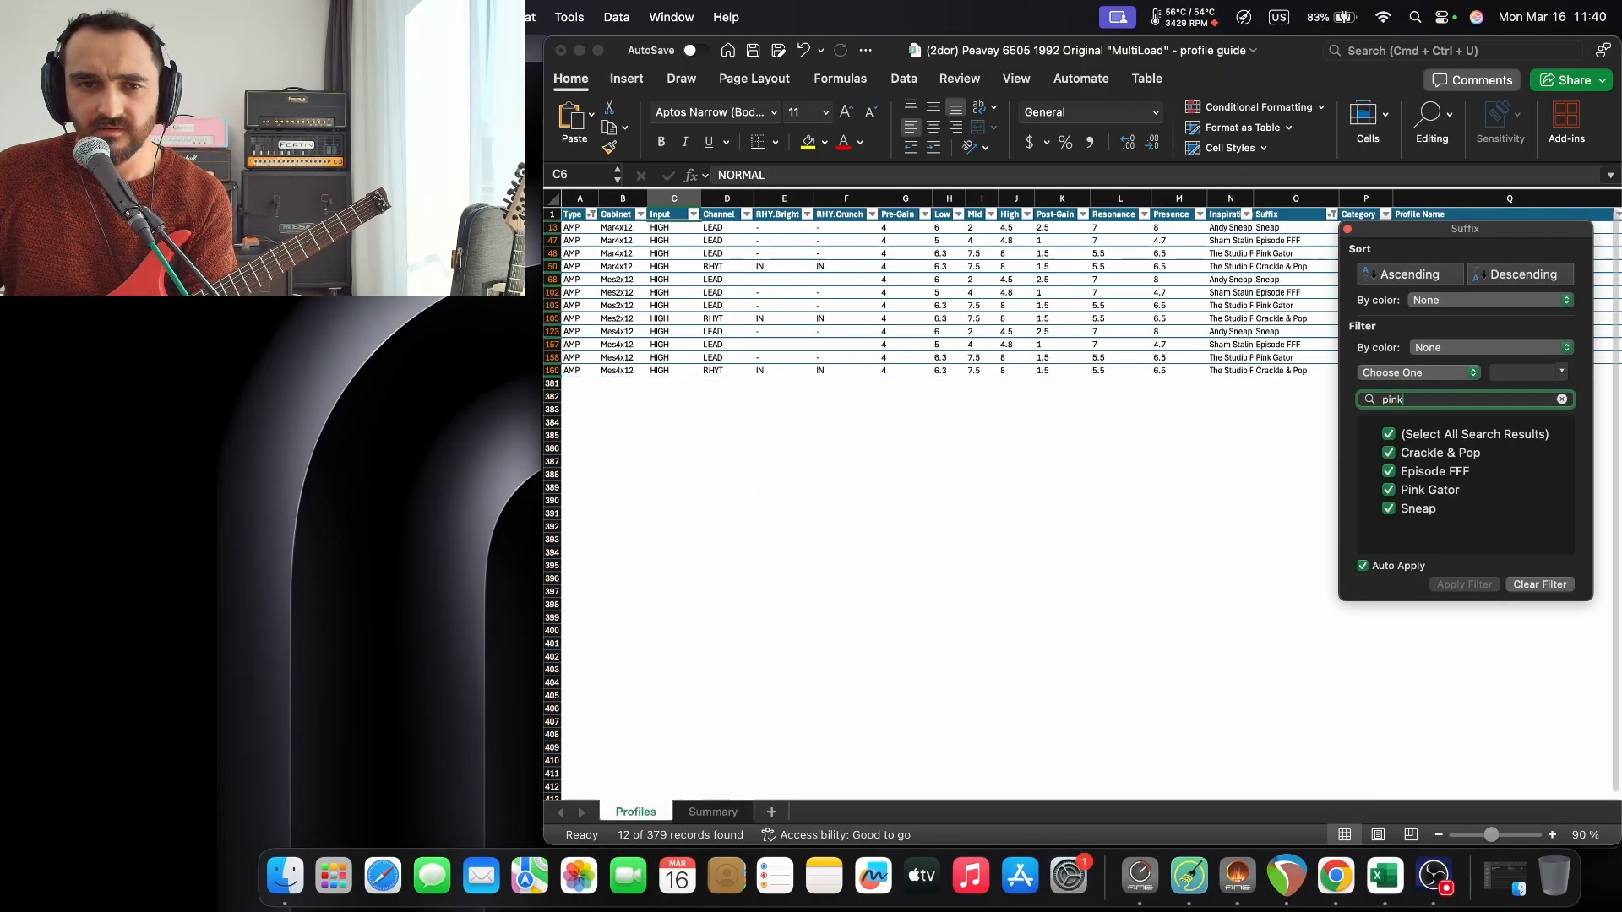
pyautogui.write('ink')
pyautogui.click(1162, 565)
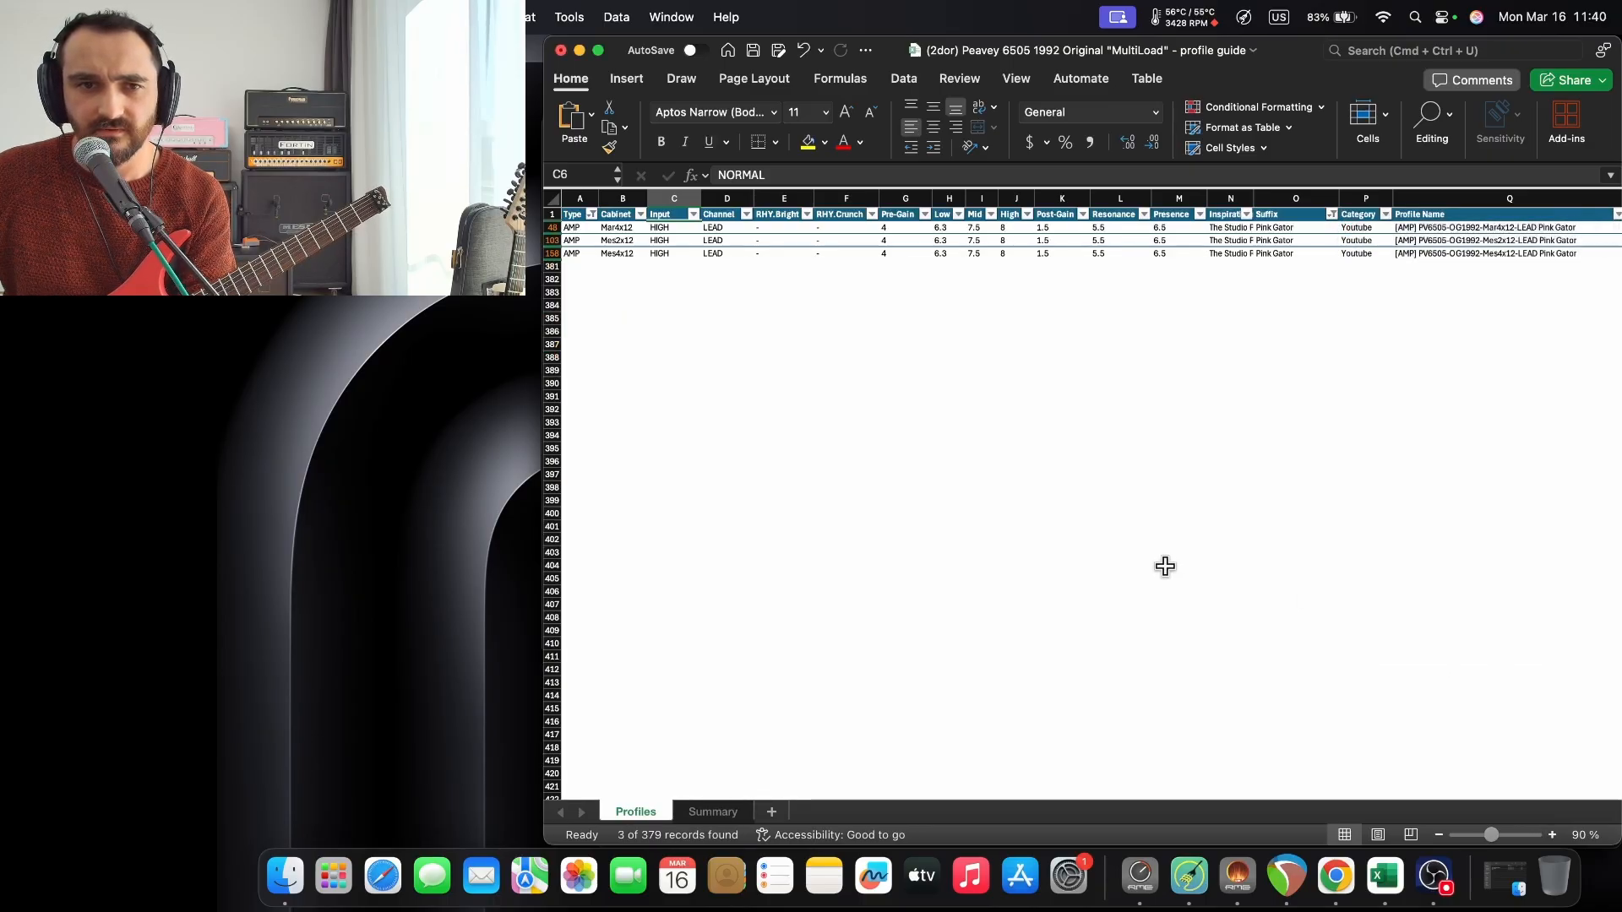
pyautogui.click(1166, 462)
# Examine the cabinet, input and channel values listed for the Pink Gator profiles.
pyautogui.click(798, 265)
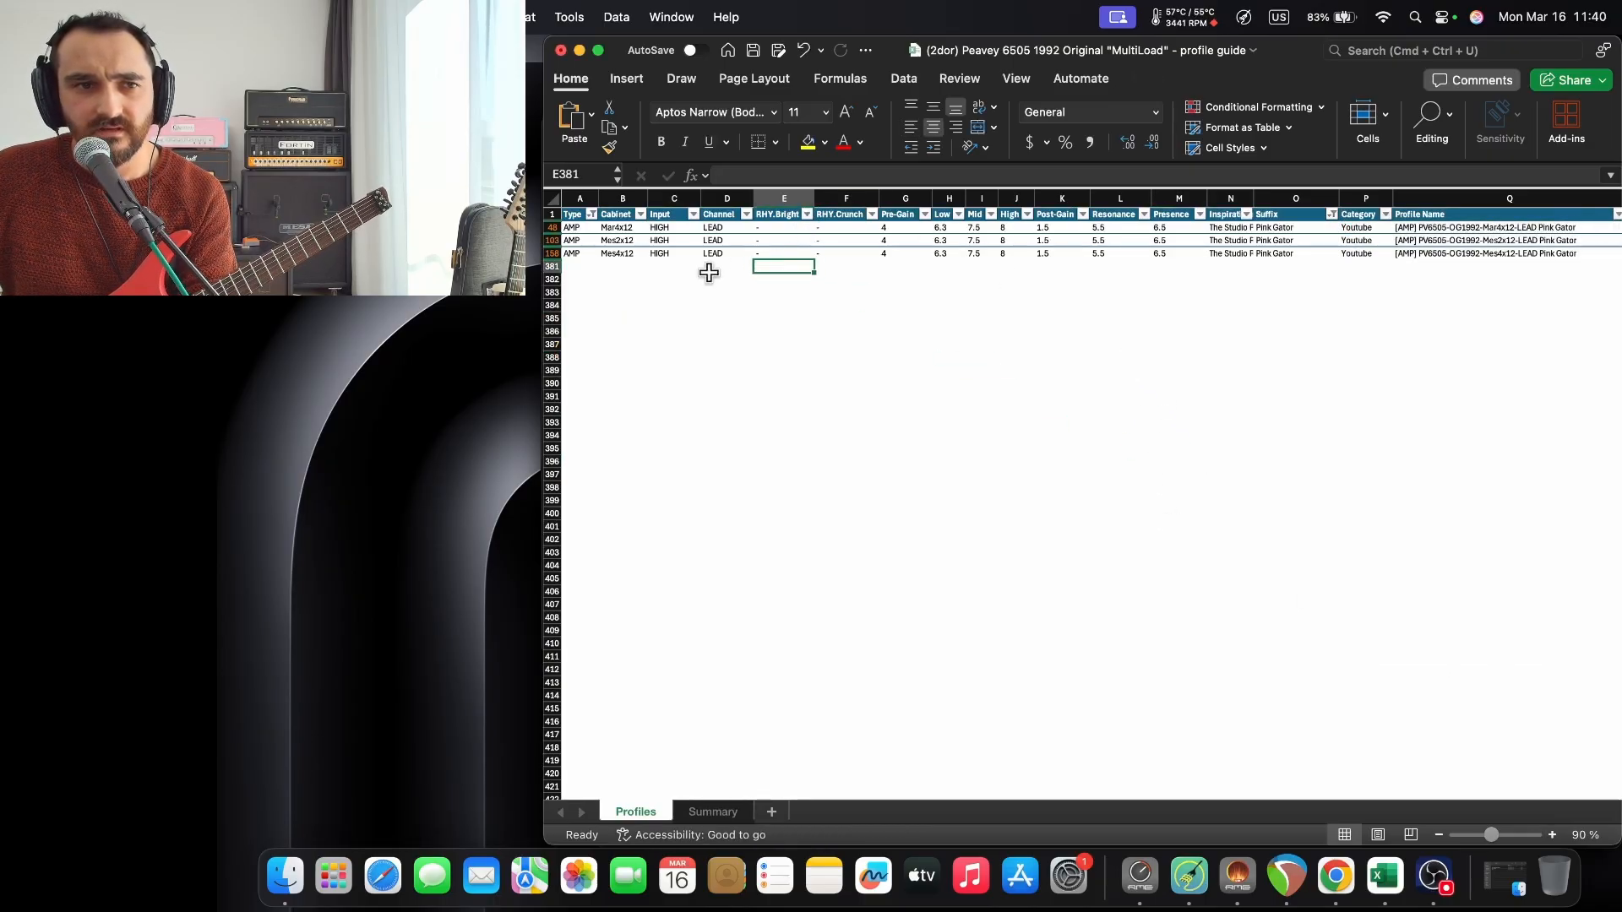
pyautogui.click(623, 241)
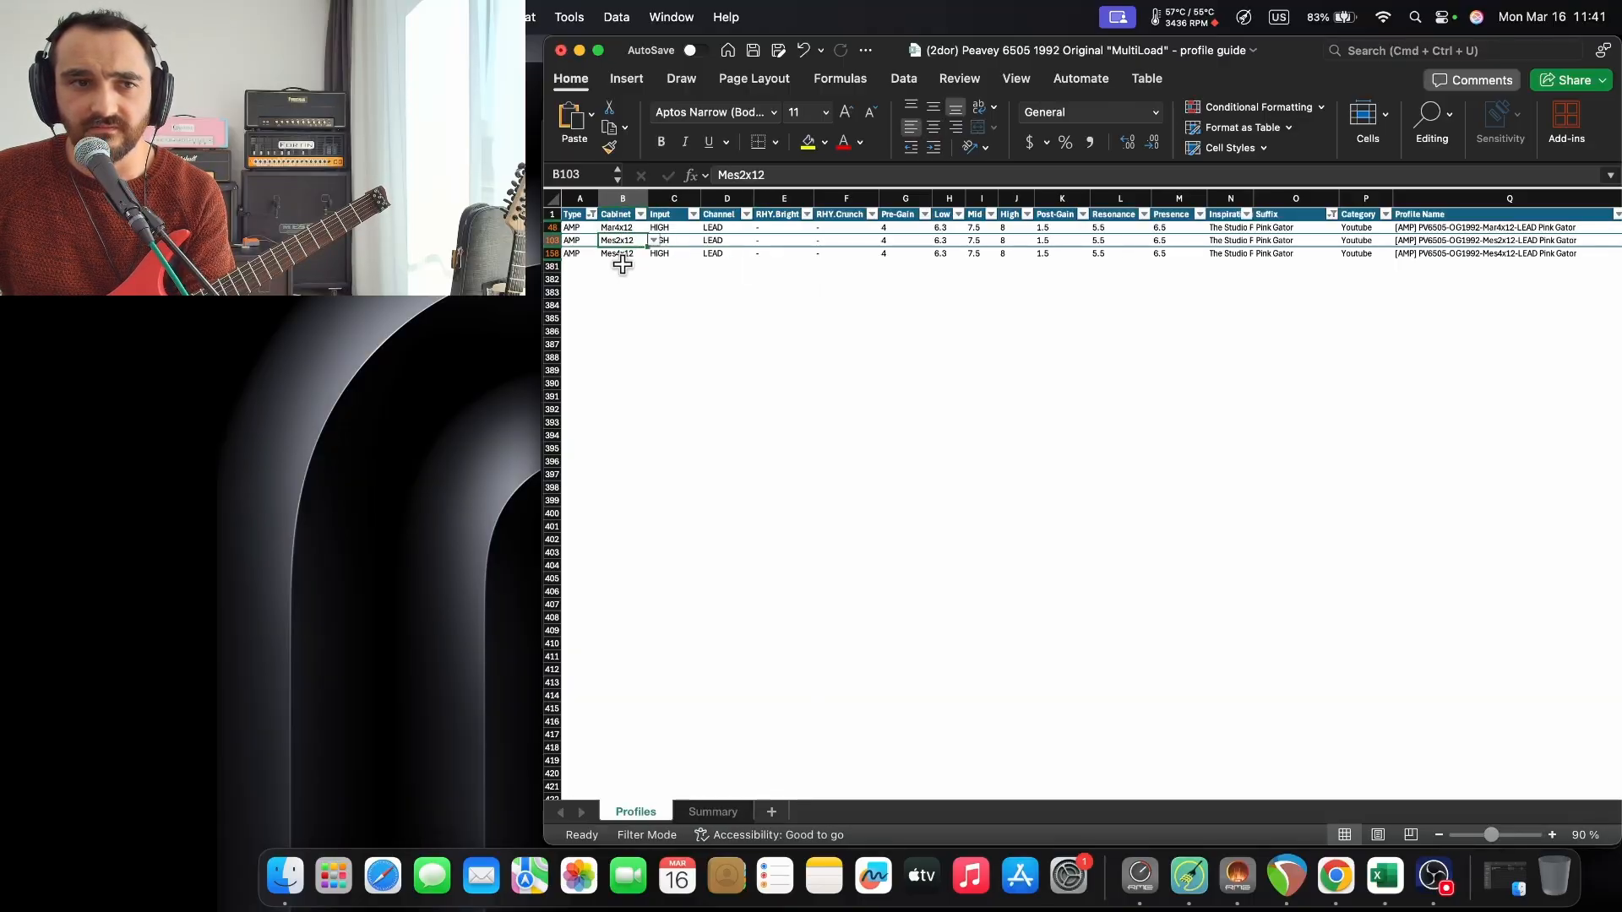
pyautogui.press('Down')
pyautogui.click(681, 279)
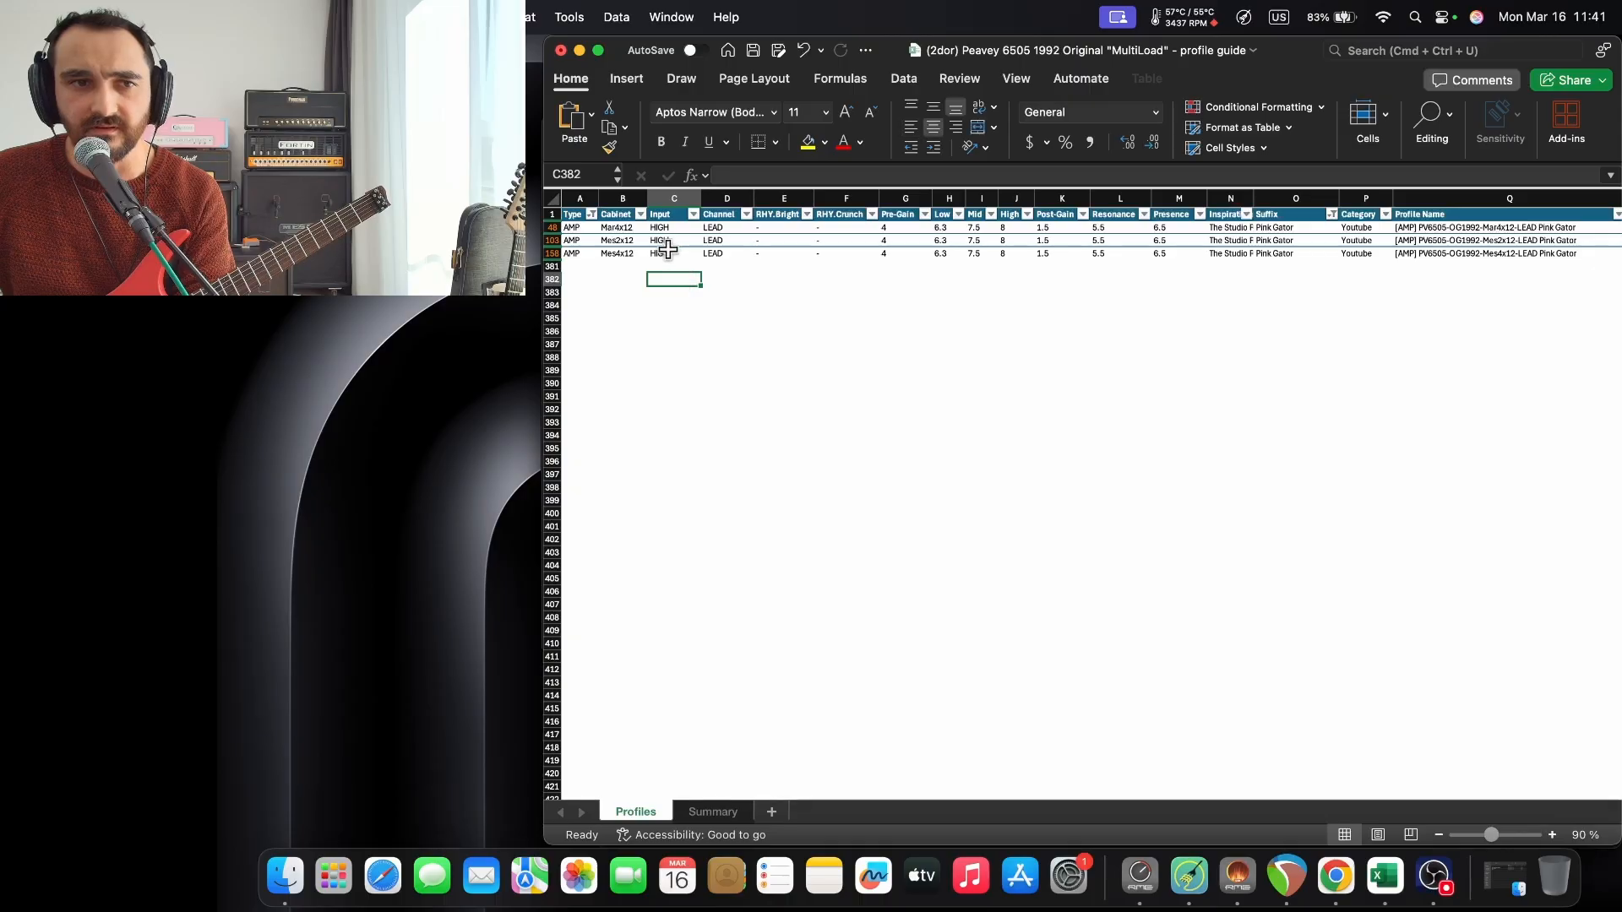
pyautogui.click(667, 250)
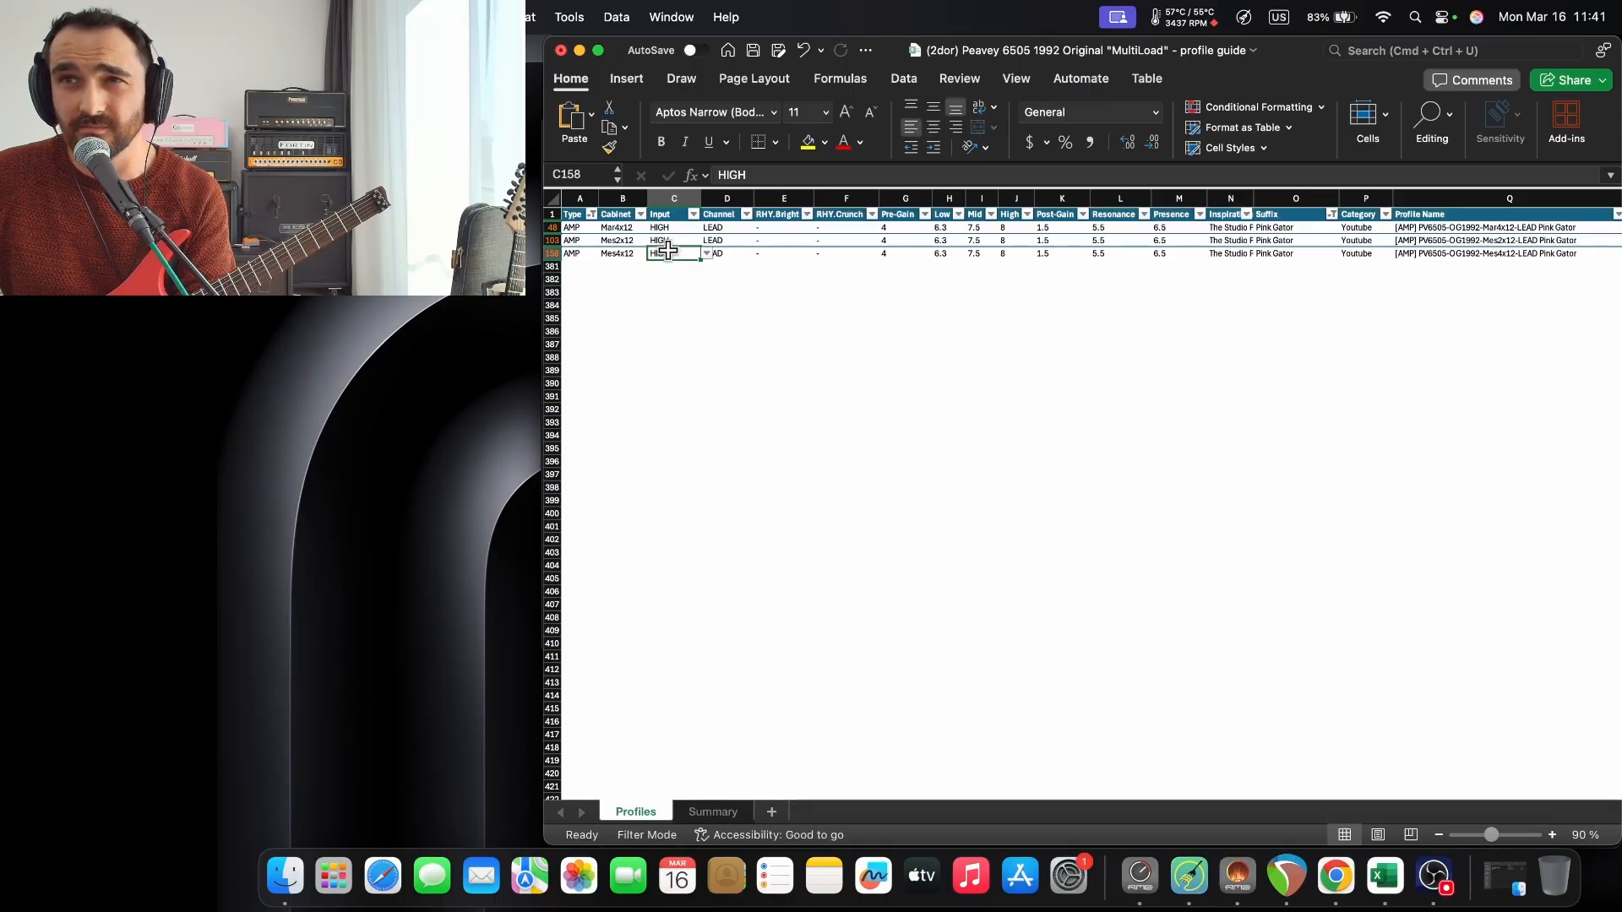
pyautogui.click(732, 254)
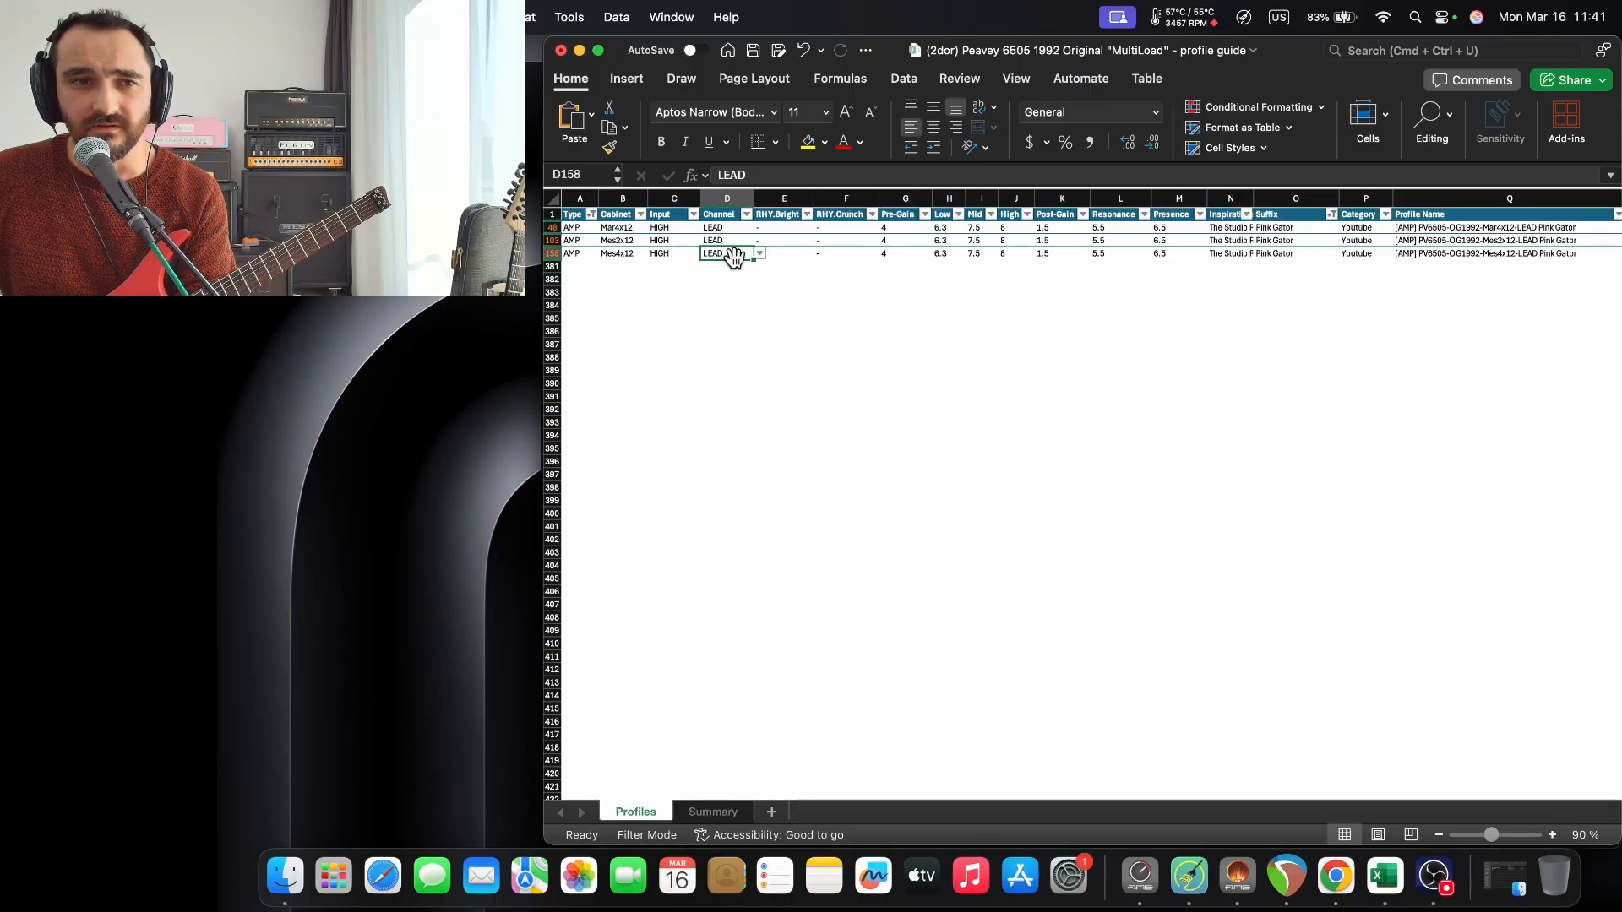
# Step through the first Pink Gator profile's settings from Pre-Gain to Presence and check its inspiration source.
pyautogui.click(887, 228)
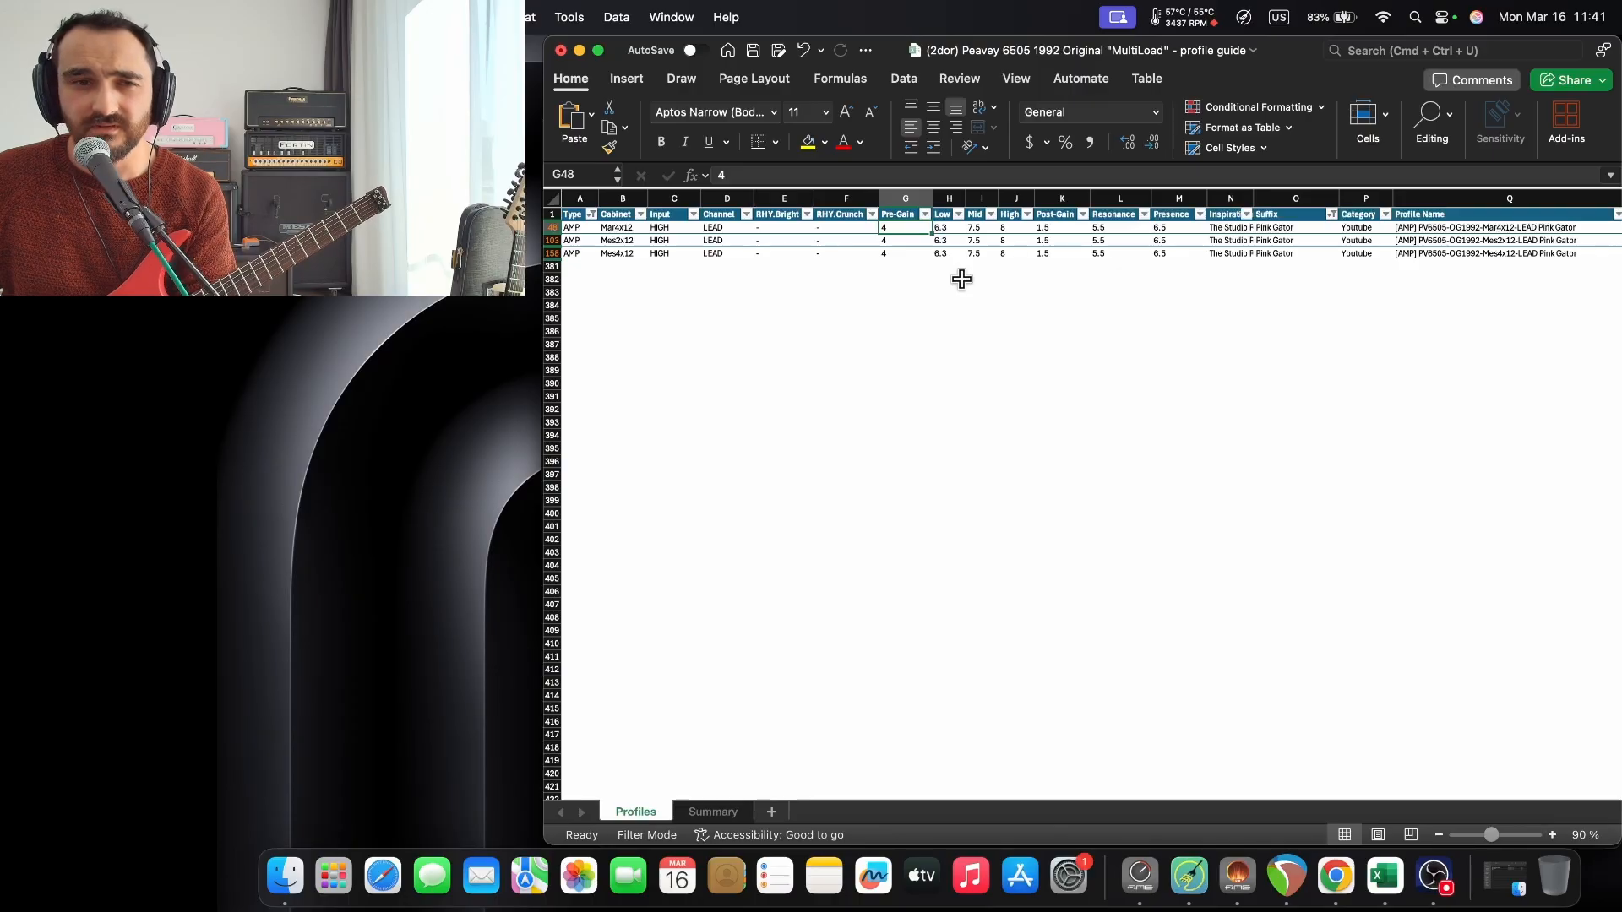
pyautogui.press('Right')
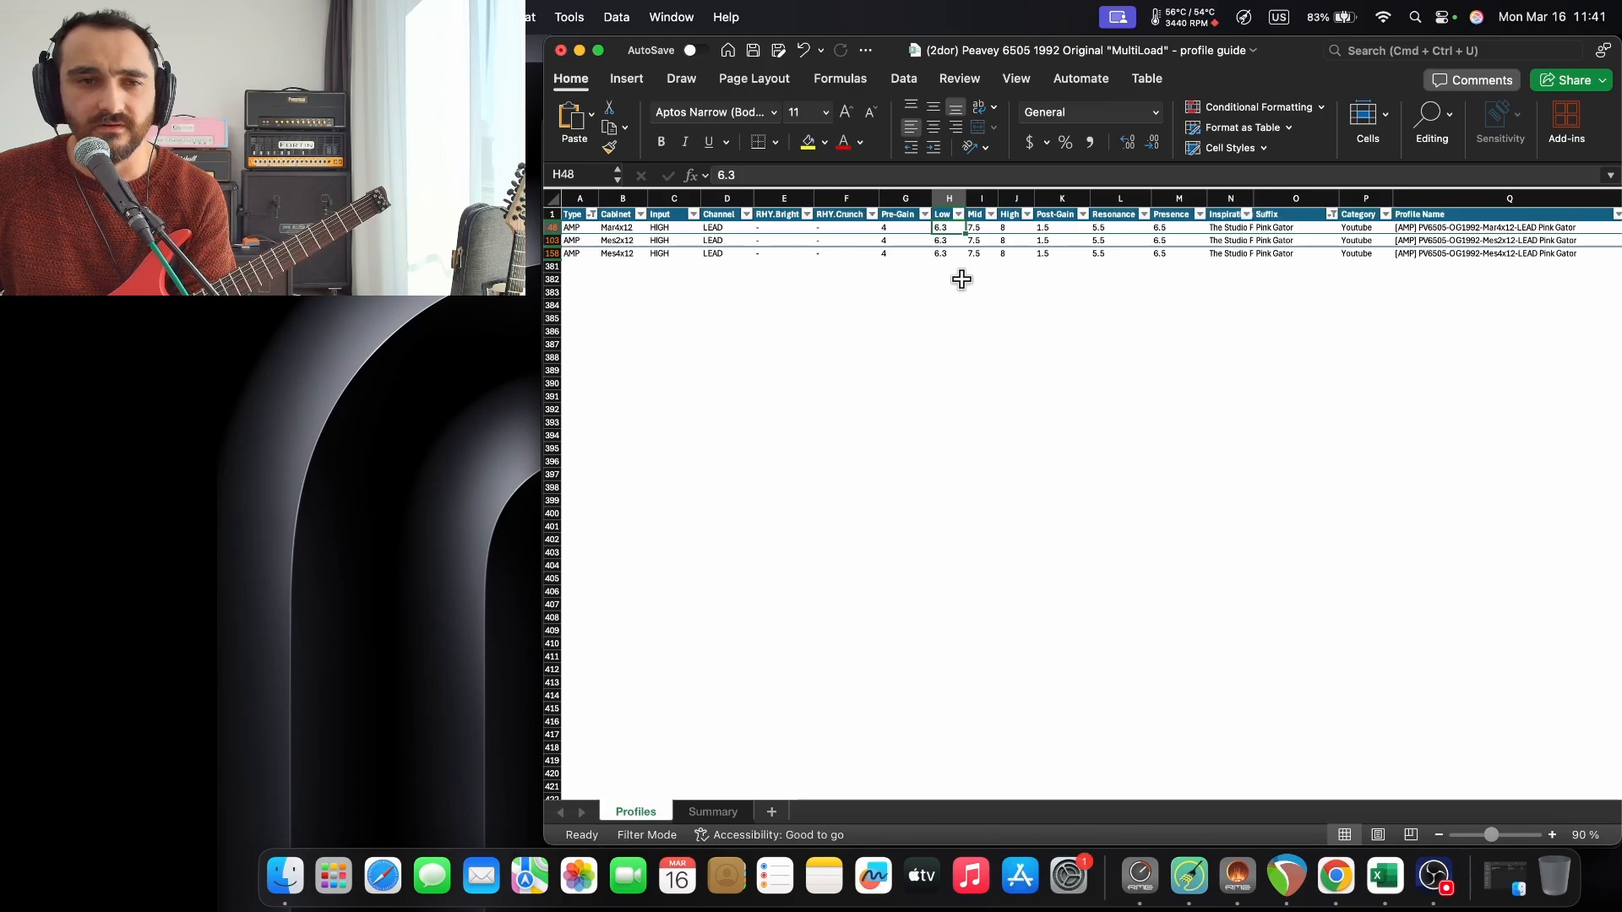
pyautogui.press('Right')
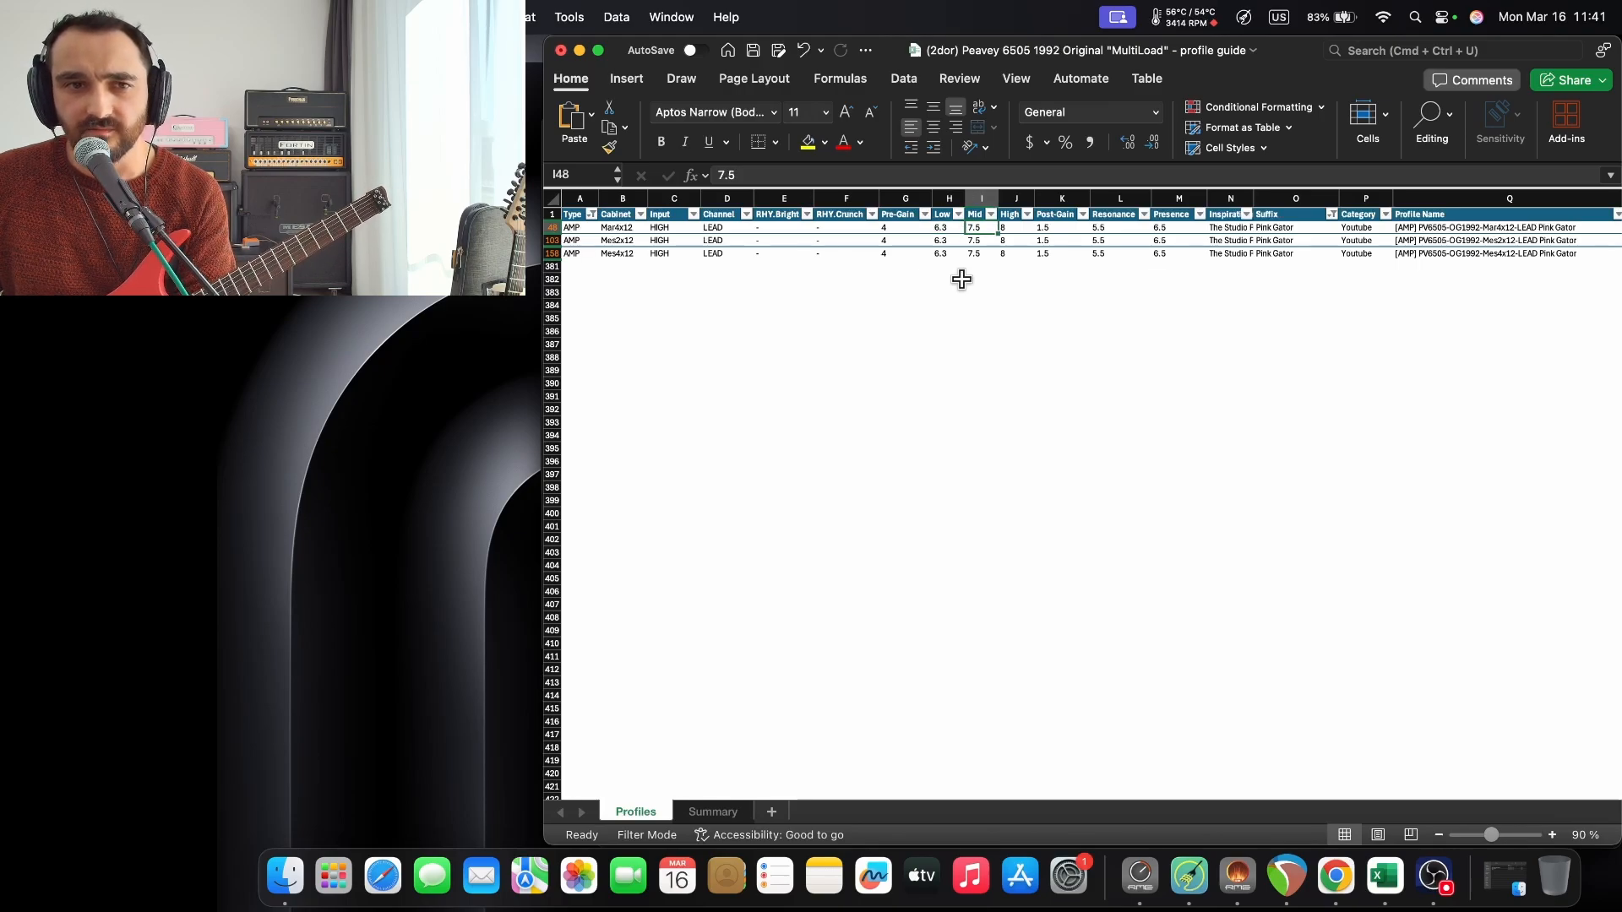
pyautogui.press('Right')
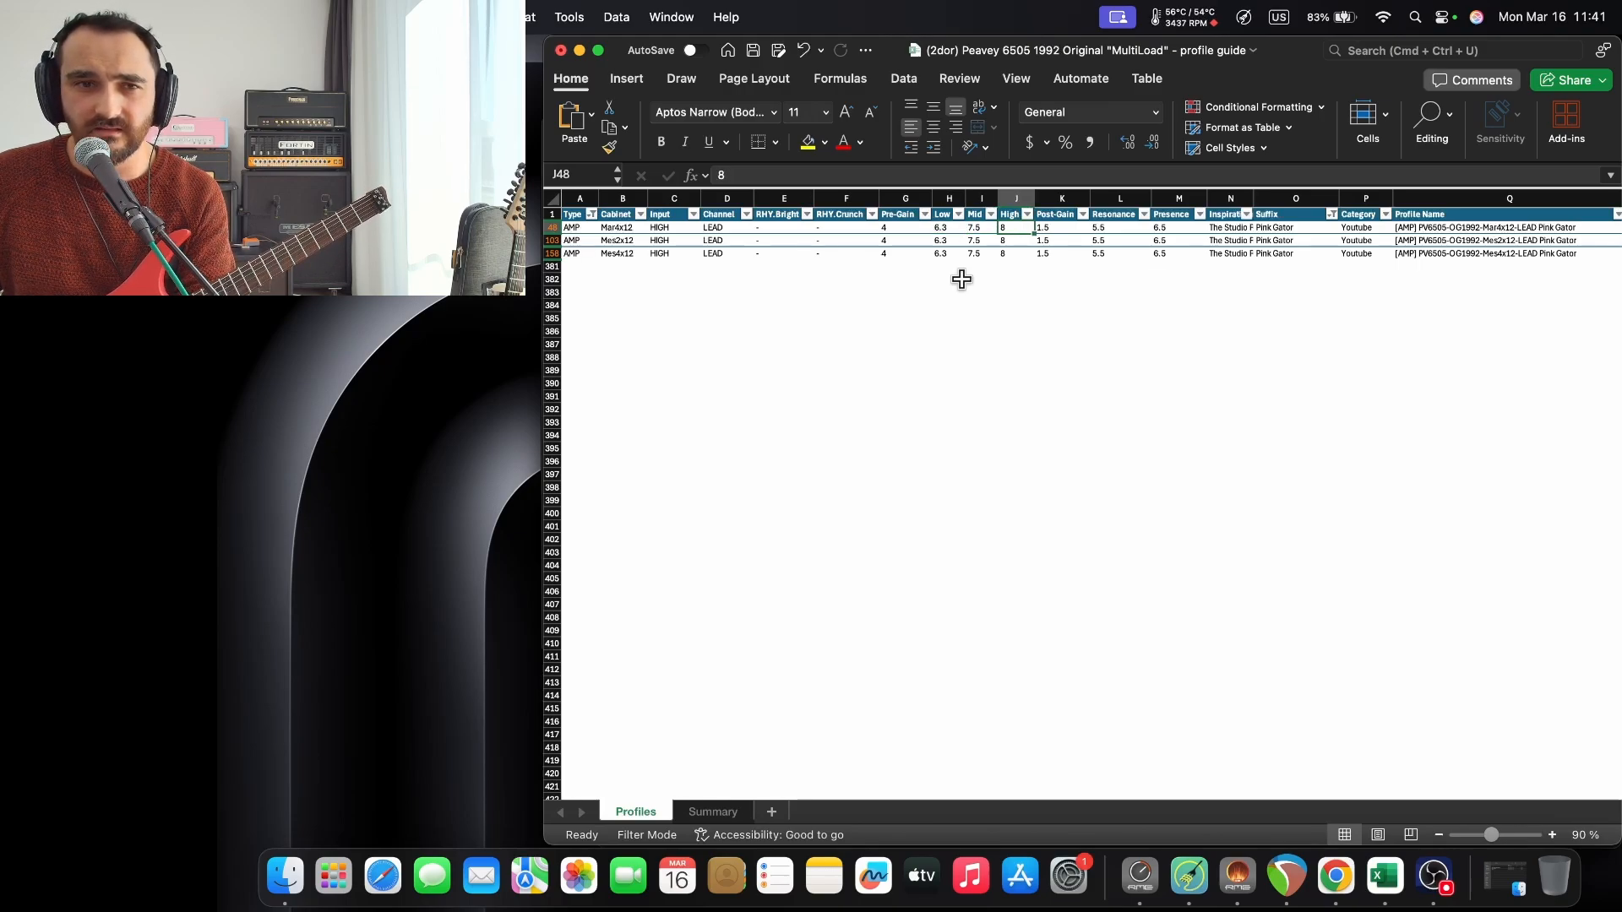
pyautogui.press('Right')
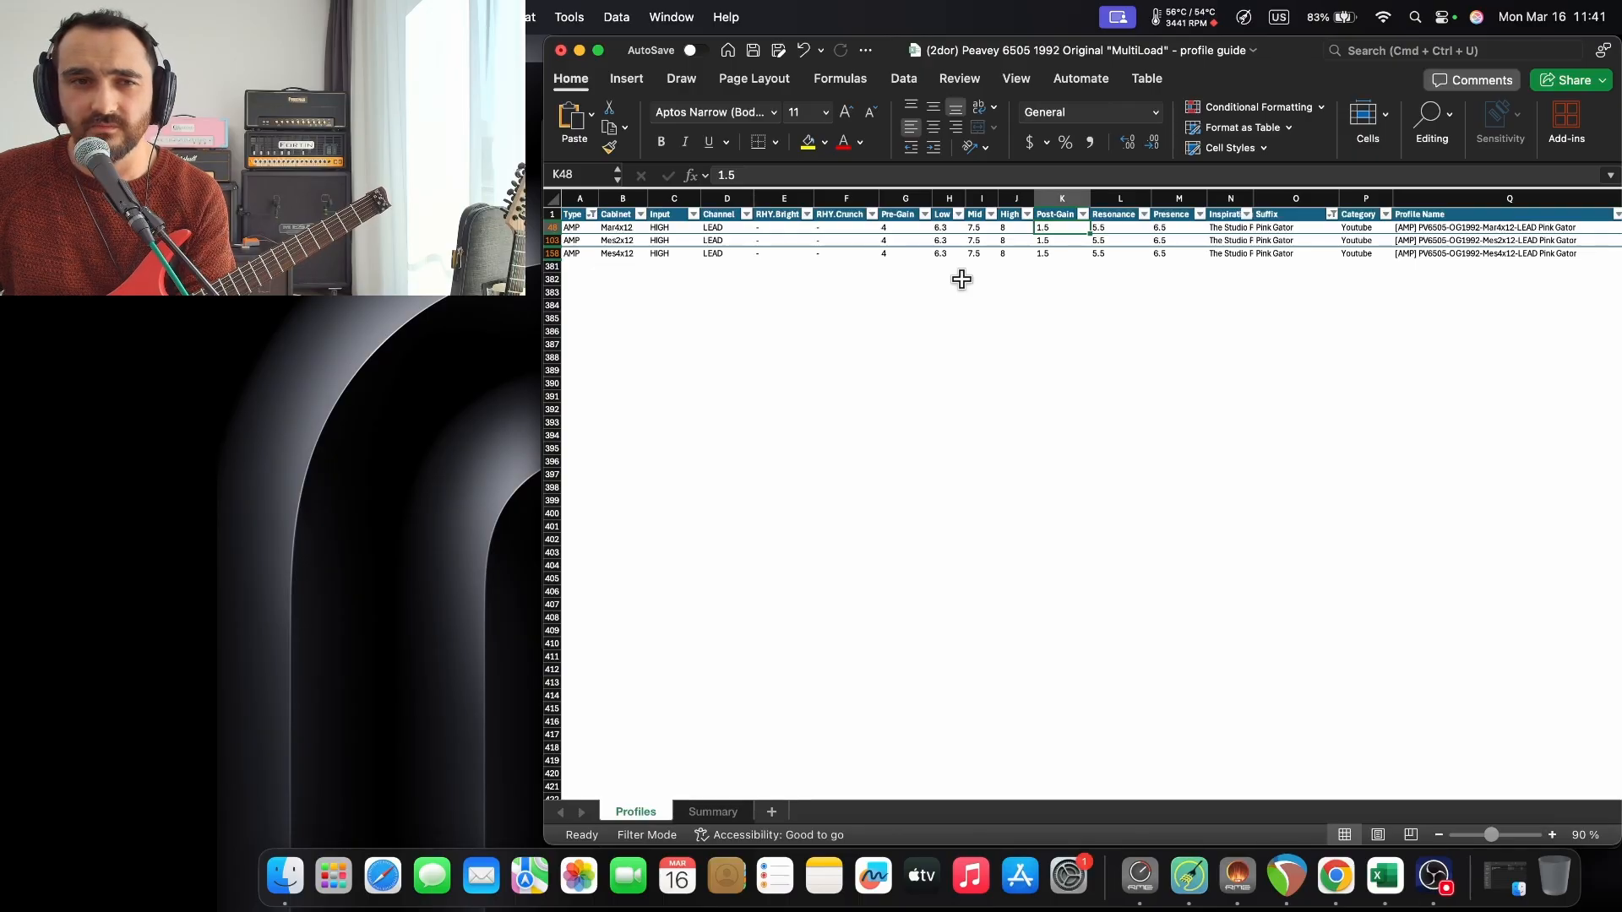
pyautogui.press('Right')
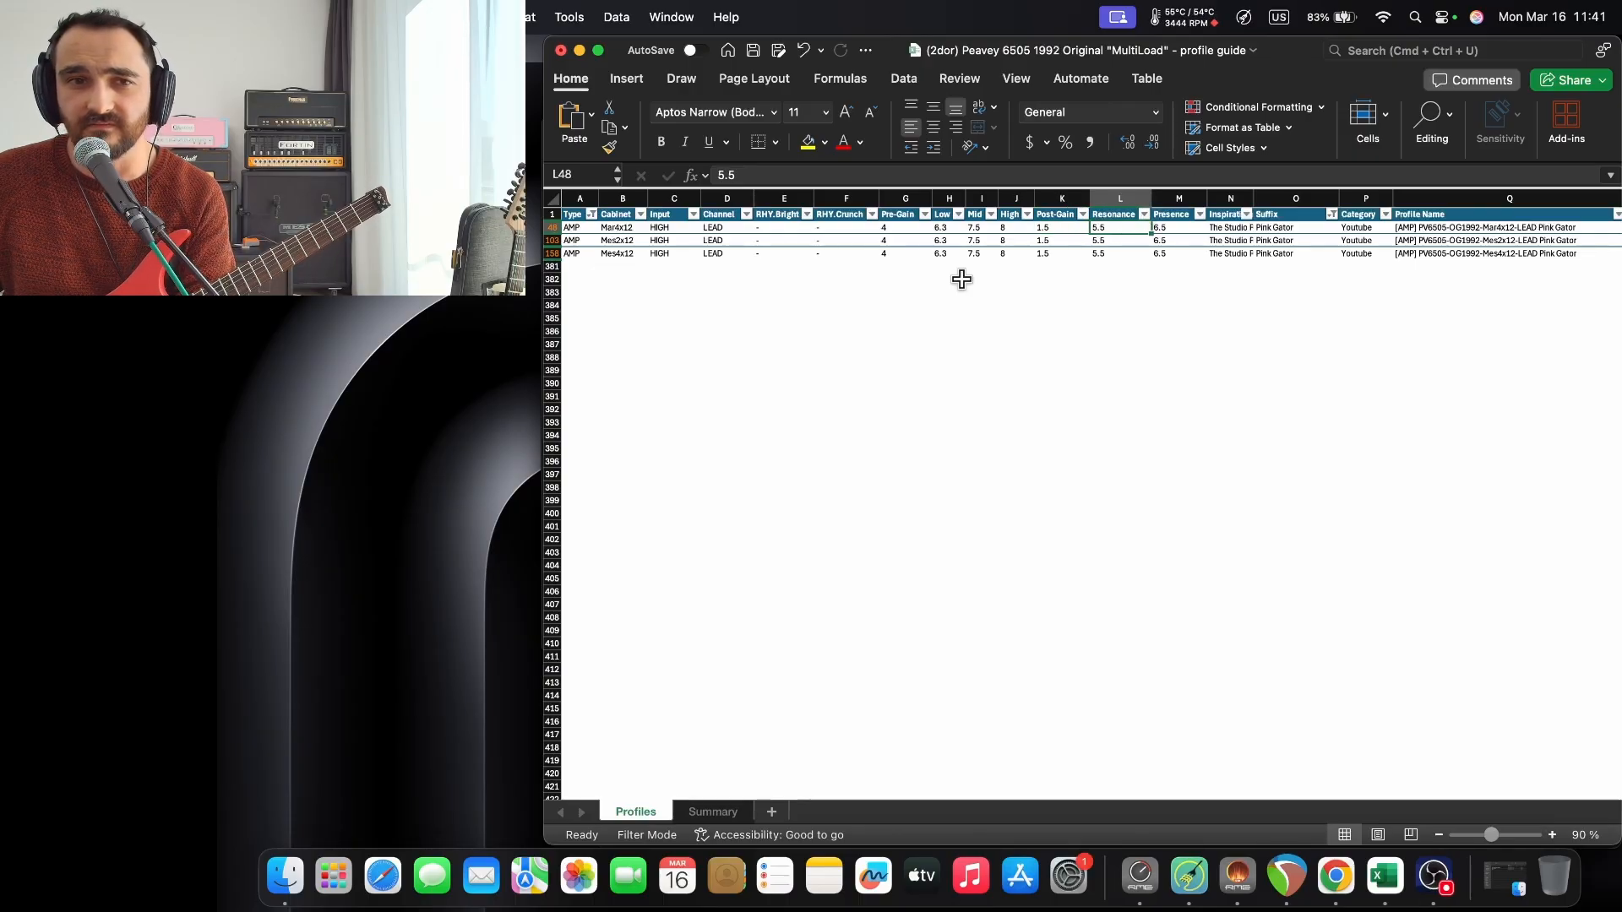
pyautogui.press('Right')
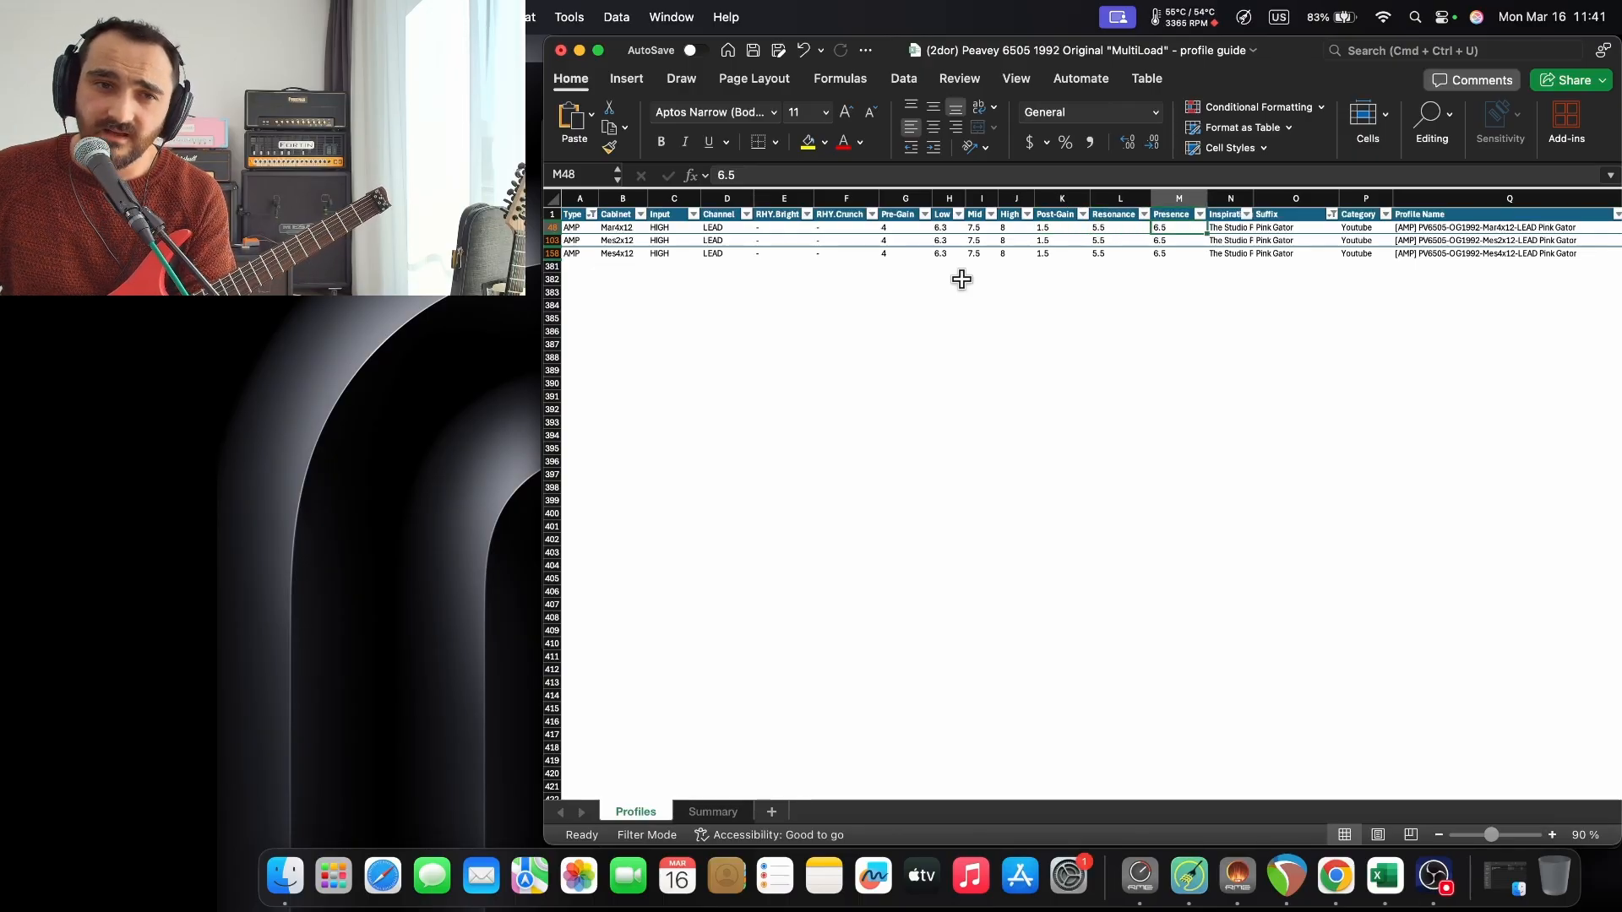
pyautogui.press('Right')
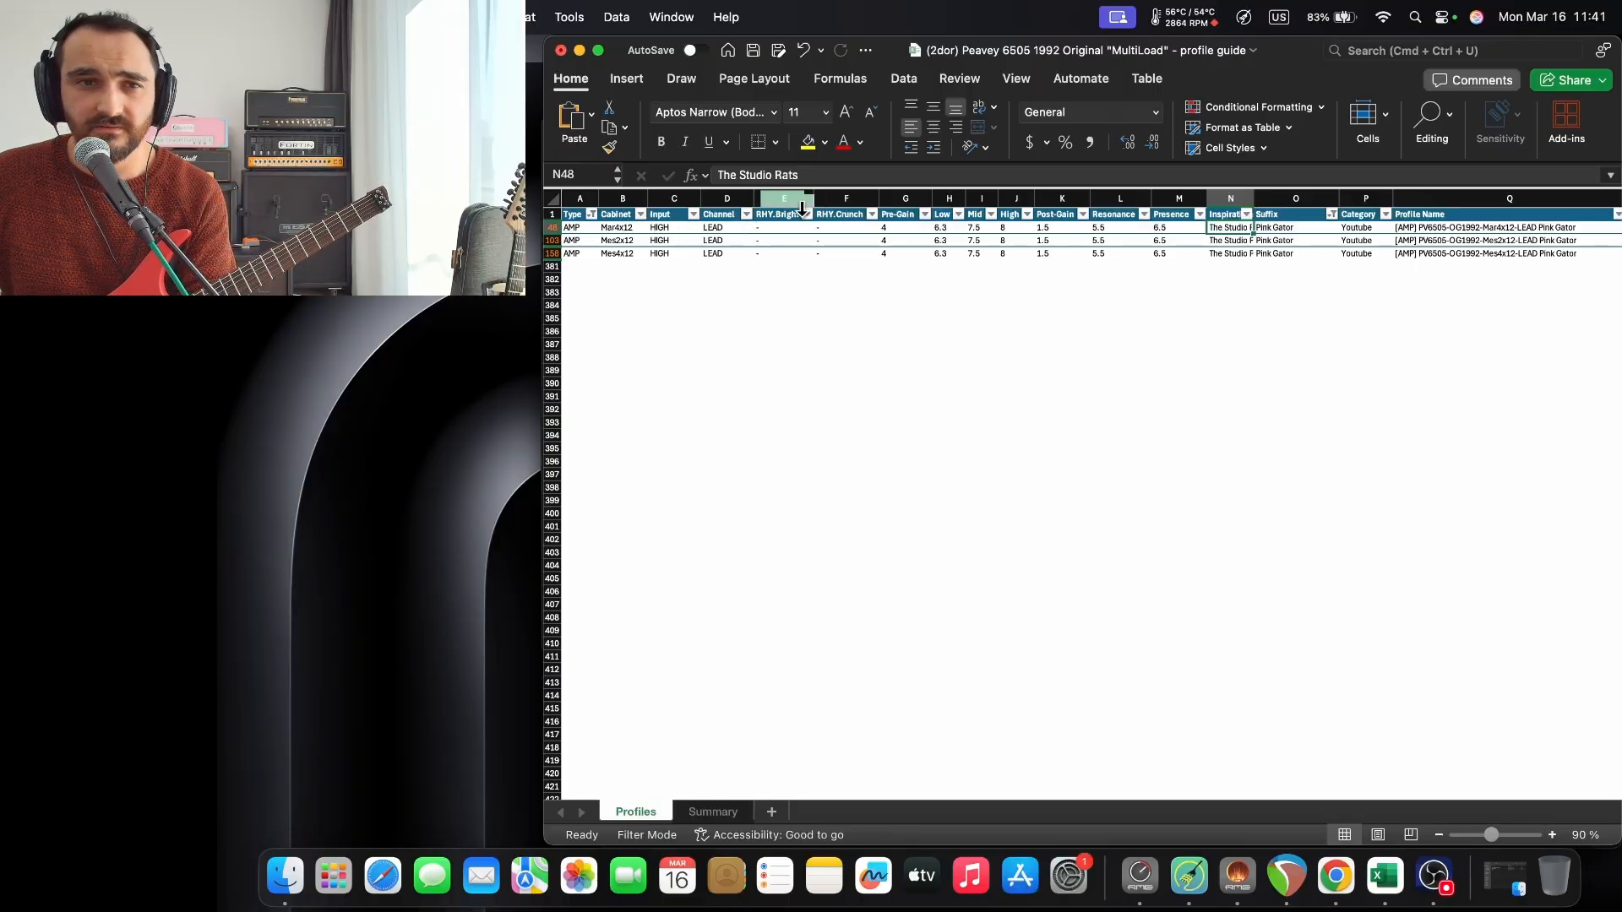
# Clear all filters from the profile table and skim the full list of profiles.
pyautogui.click(903, 79)
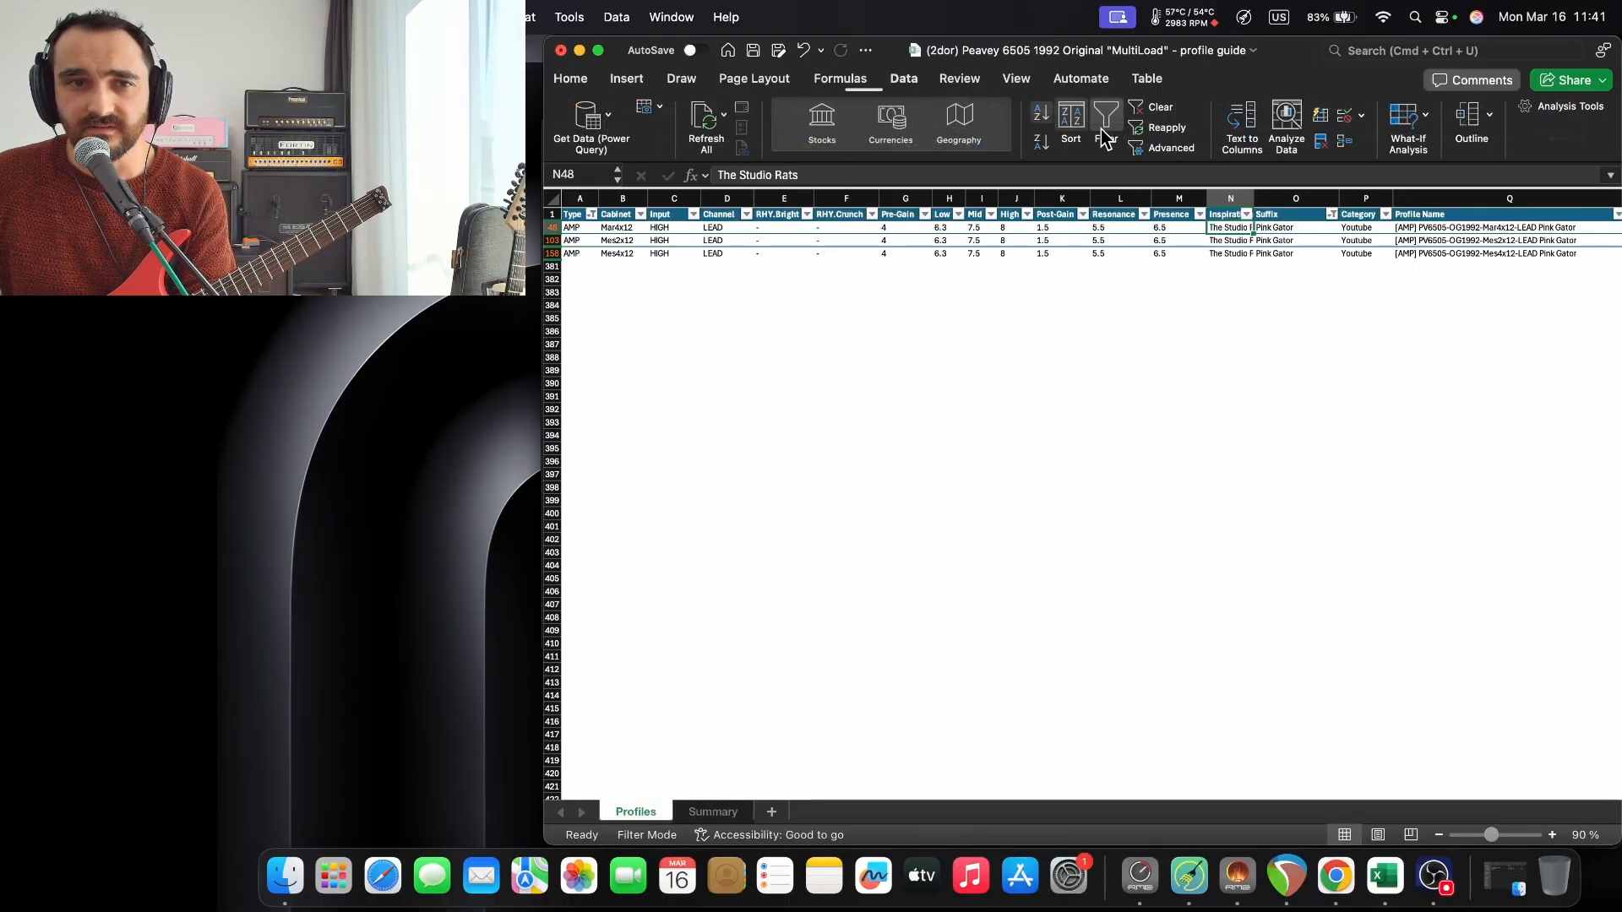
pyautogui.click(1179, 108)
pyautogui.scroll(-10, 969, 456)
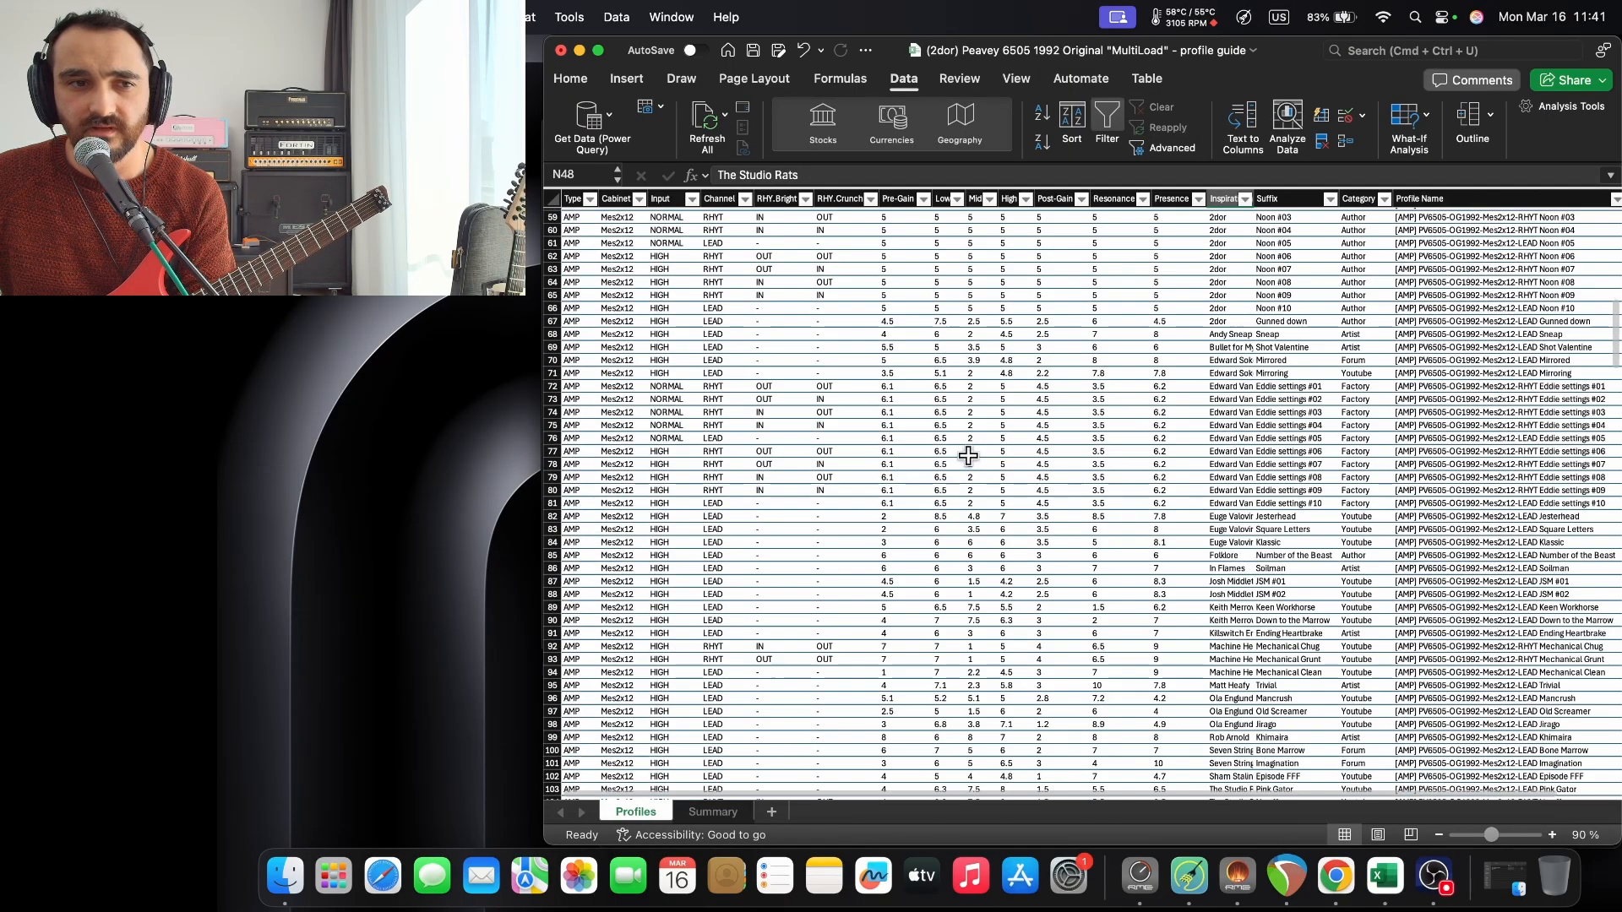
pyautogui.scroll(15, 968, 456)
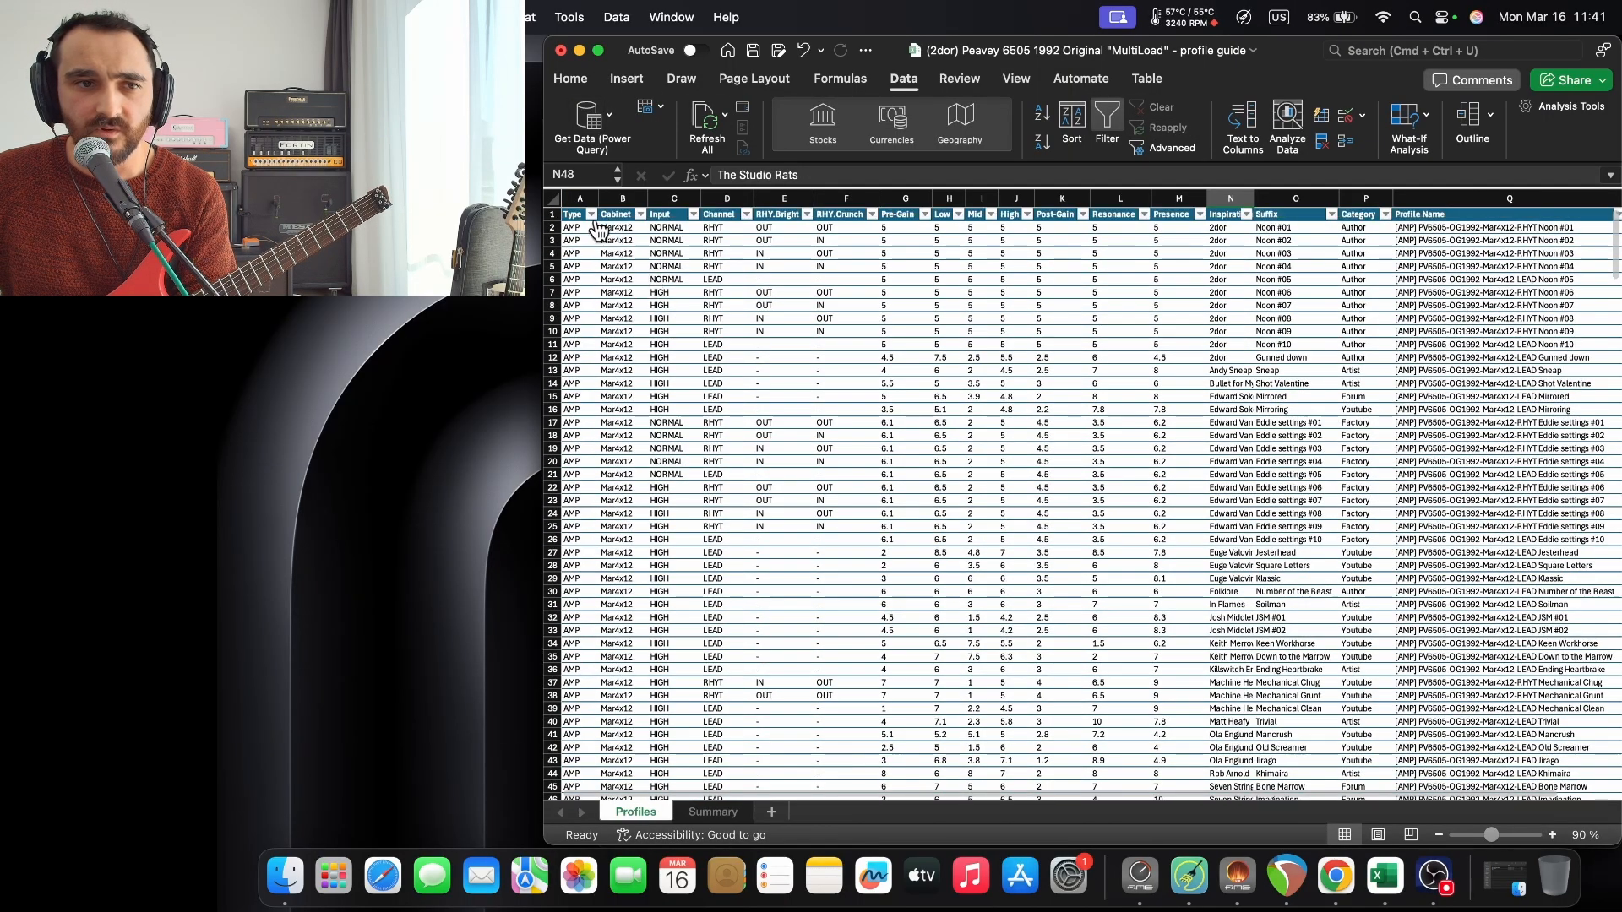
# Filter the Type column to show only POW and review the profiles' Resonance and Presence combinations and cabinets.
pyautogui.click(592, 214)
pyautogui.click(689, 434)
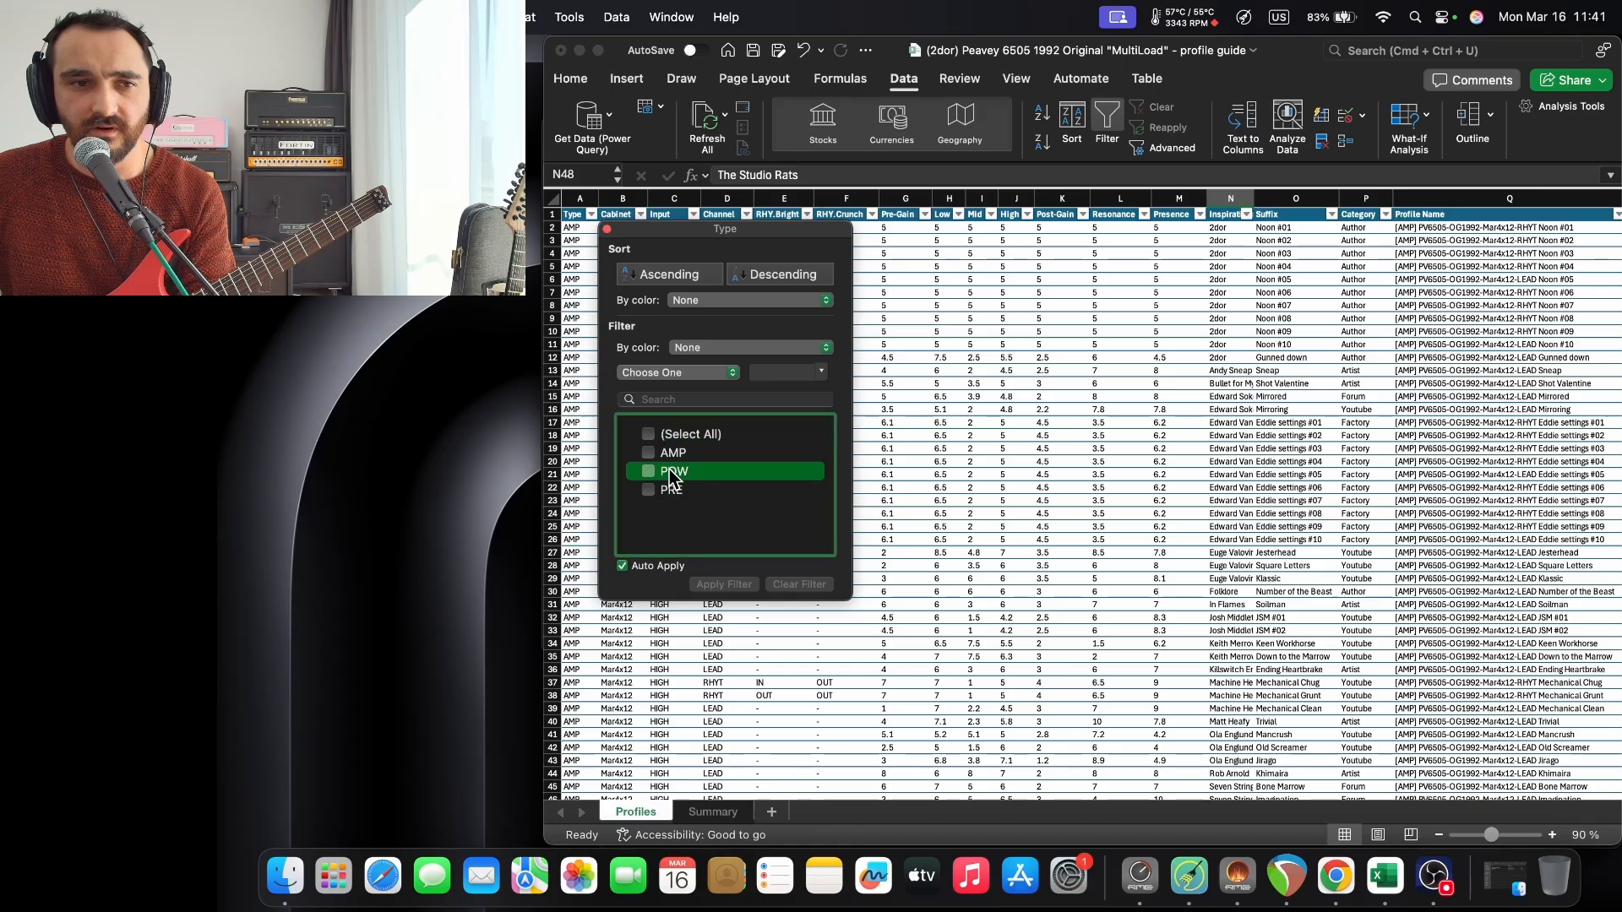
pyautogui.click(673, 474)
pyautogui.click(1107, 393)
pyautogui.scroll(-5, 1149, 379)
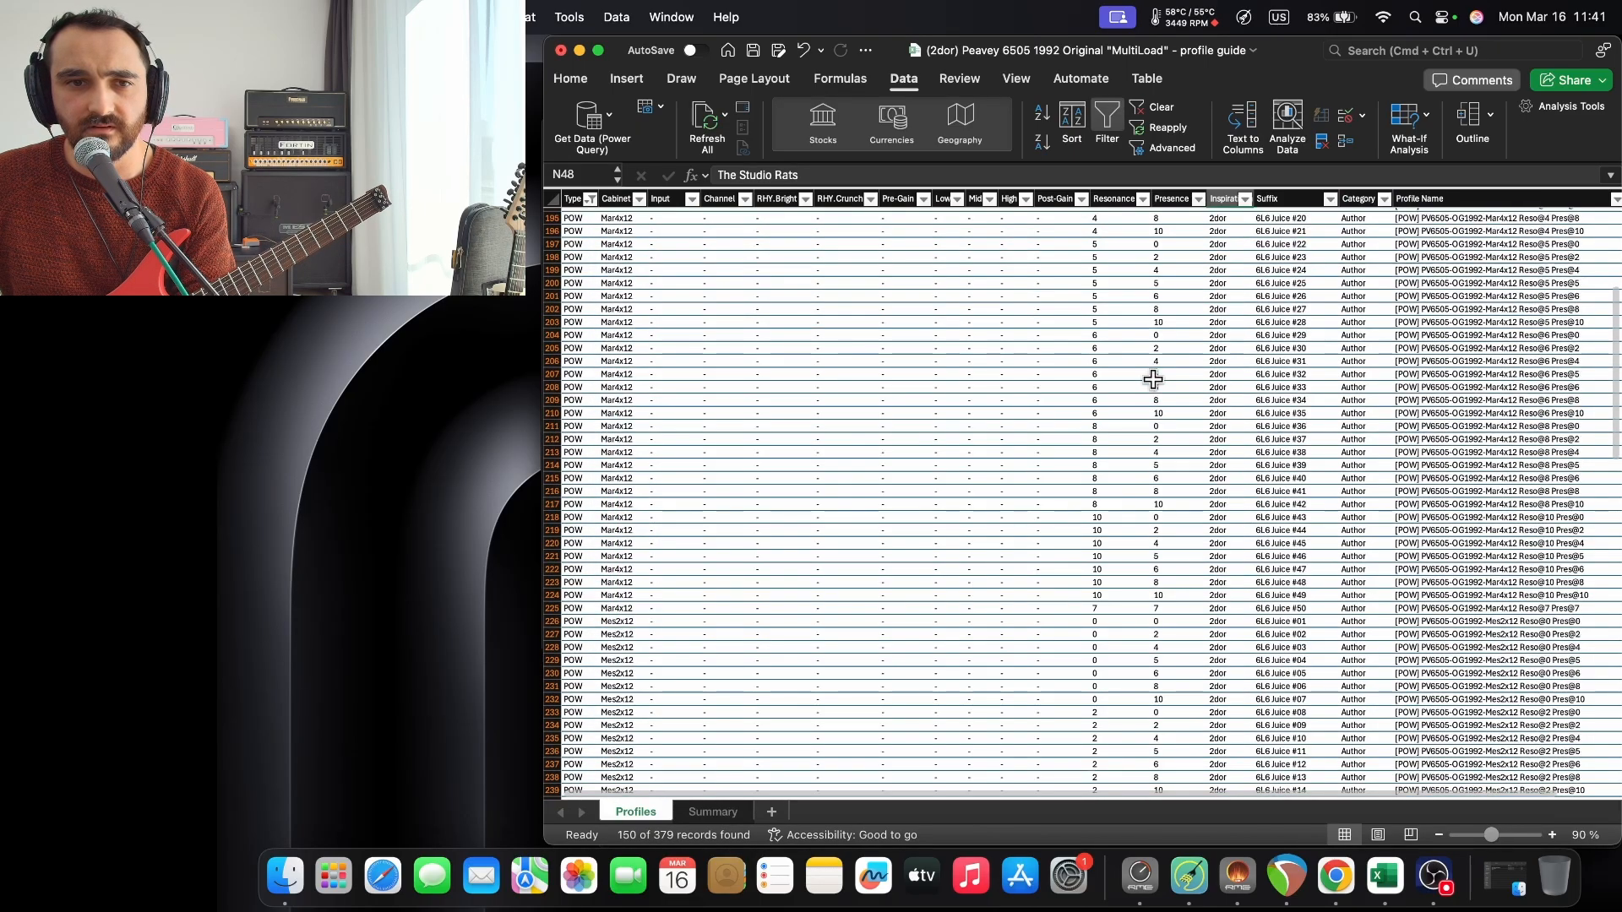
pyautogui.scroll(-8, 1149, 473)
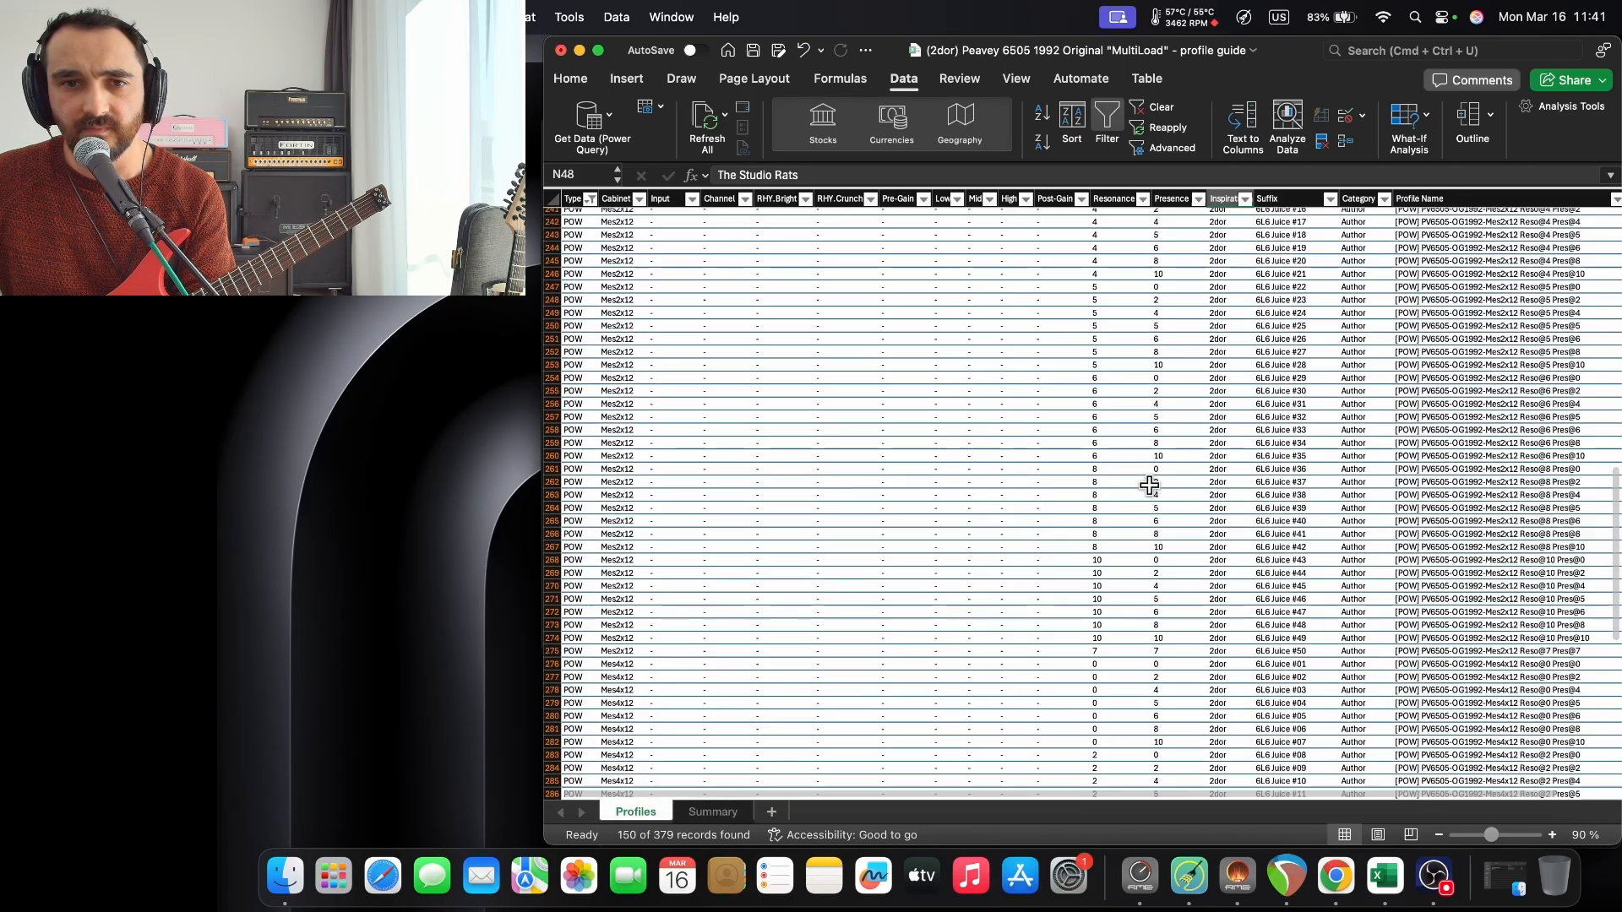
pyautogui.scroll(10, 1150, 485)
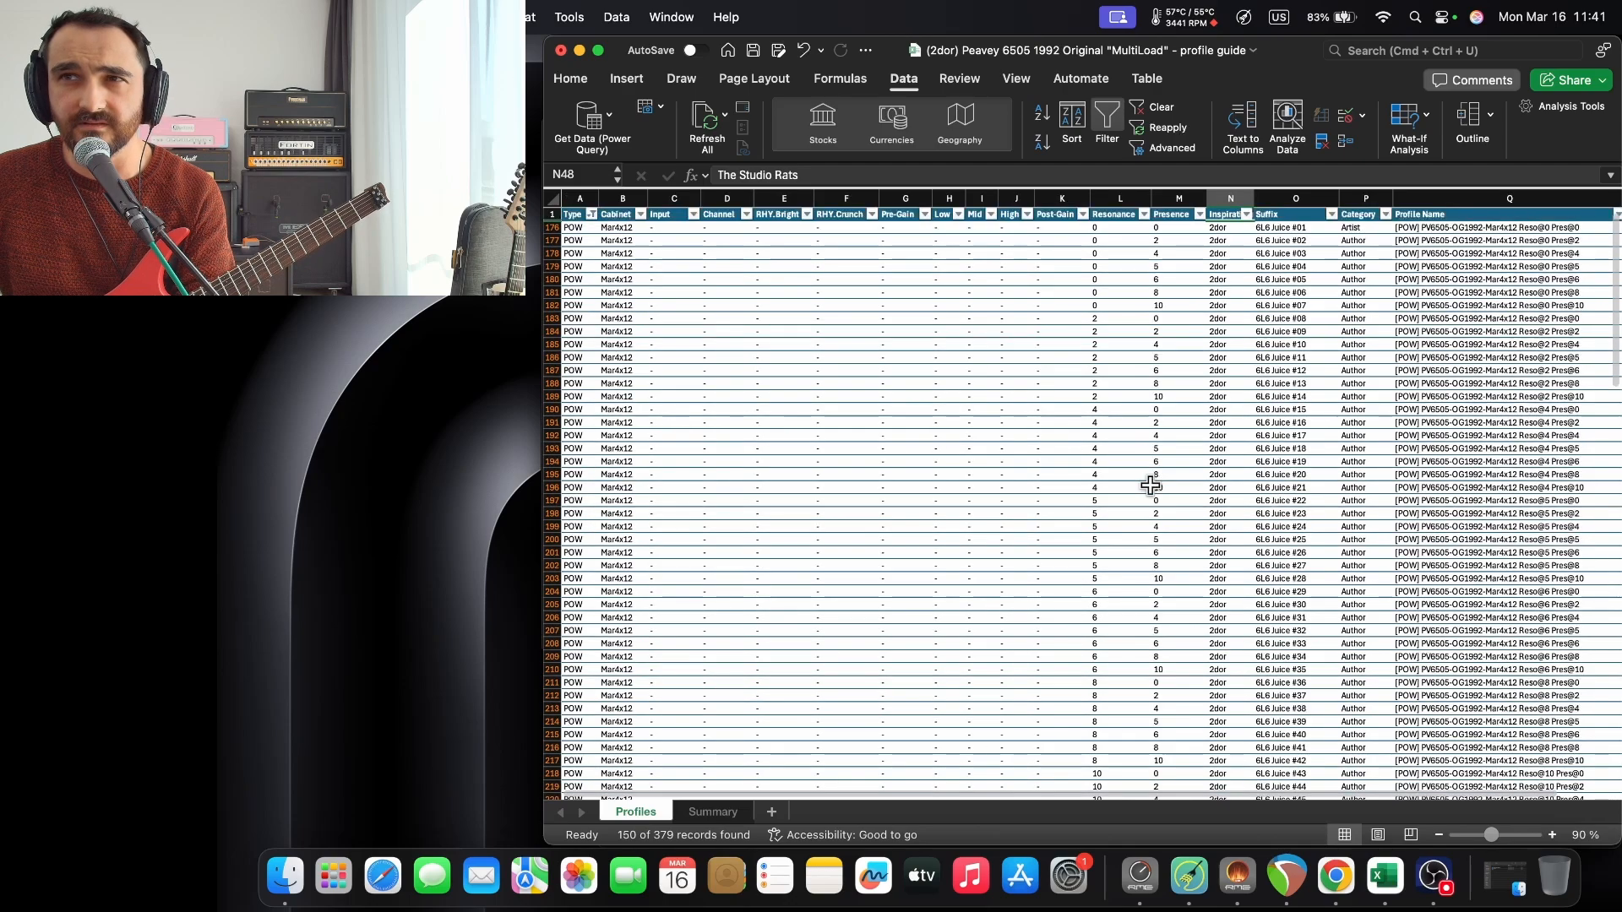
pyautogui.click(1149, 486)
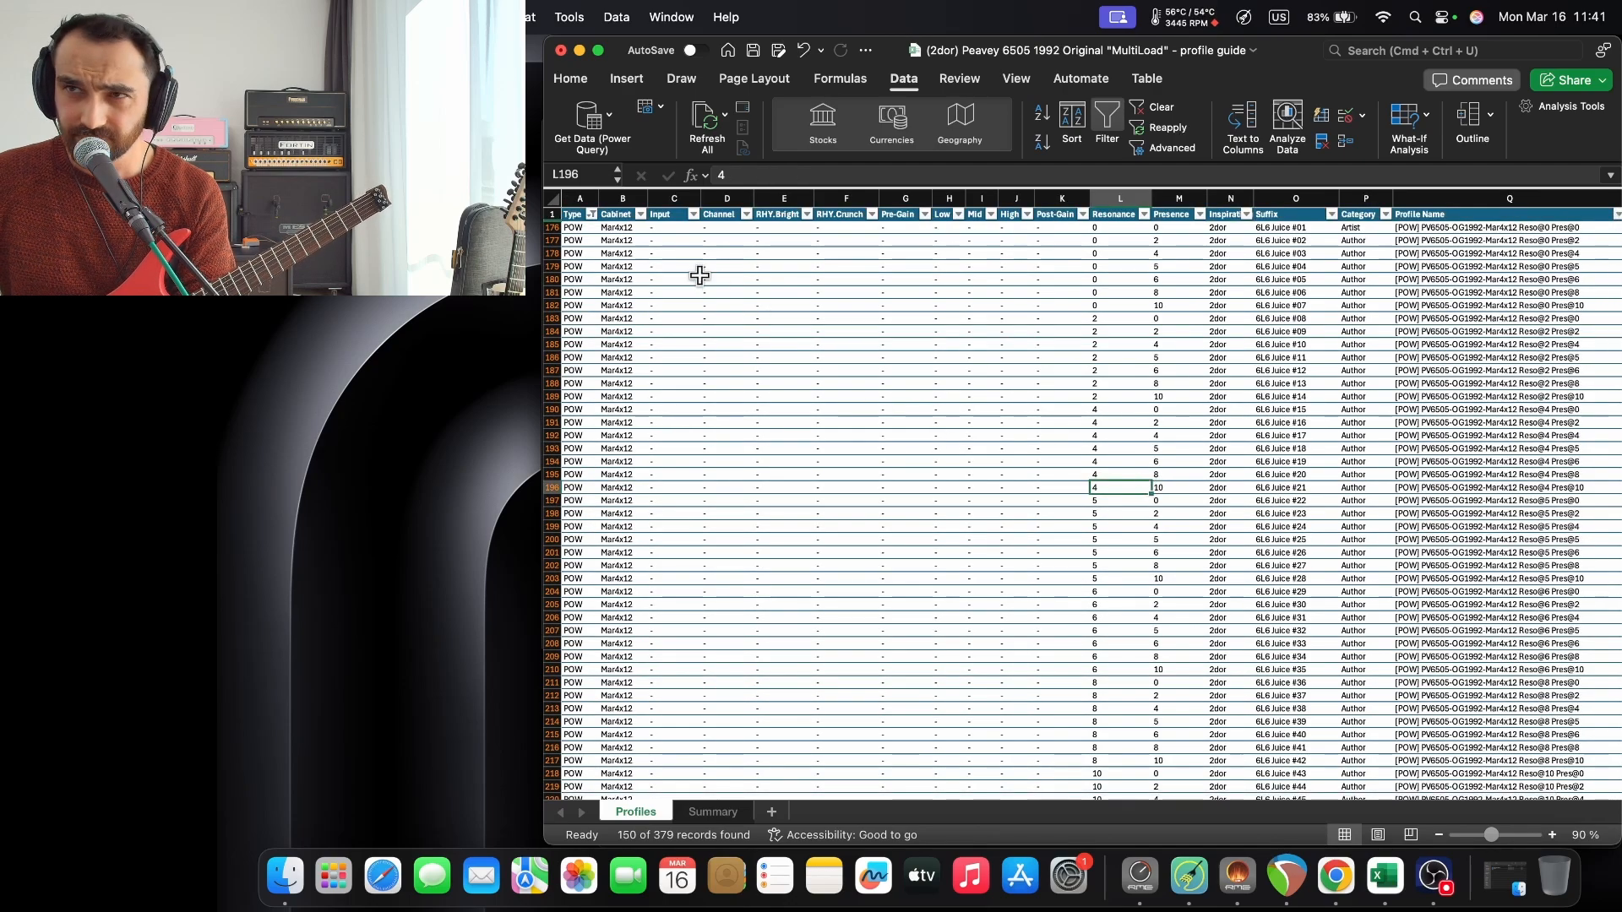
pyautogui.click(626, 265)
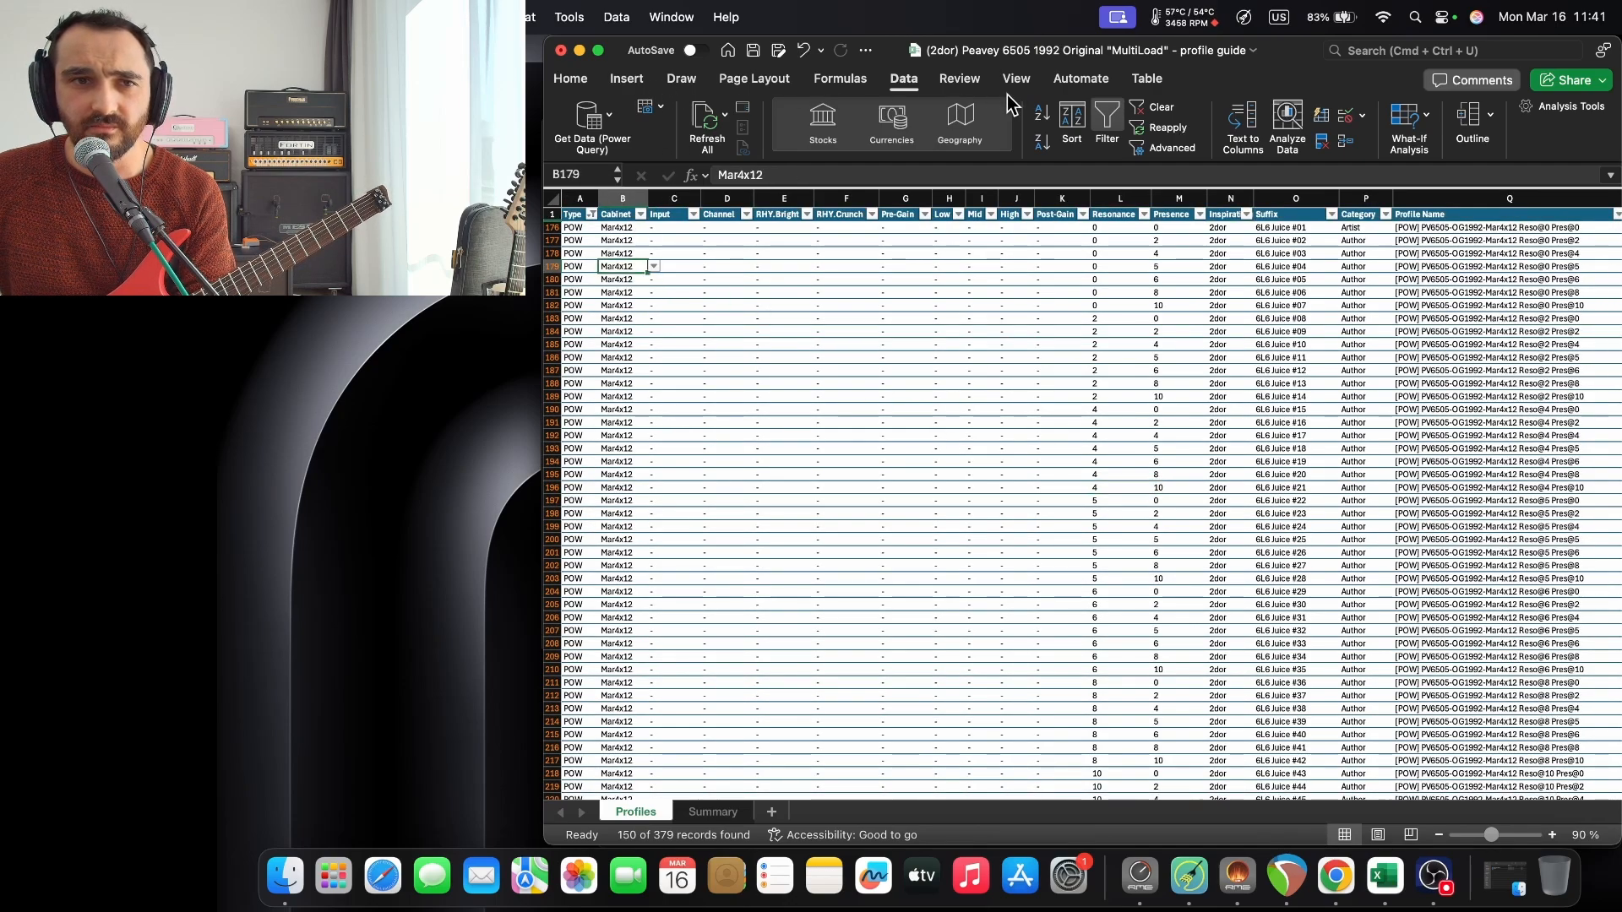
# Clear the Type filter and filter the Pre-Gain column to show only profiles with a value of 2.
pyautogui.click(1157, 107)
pyautogui.click(1107, 366)
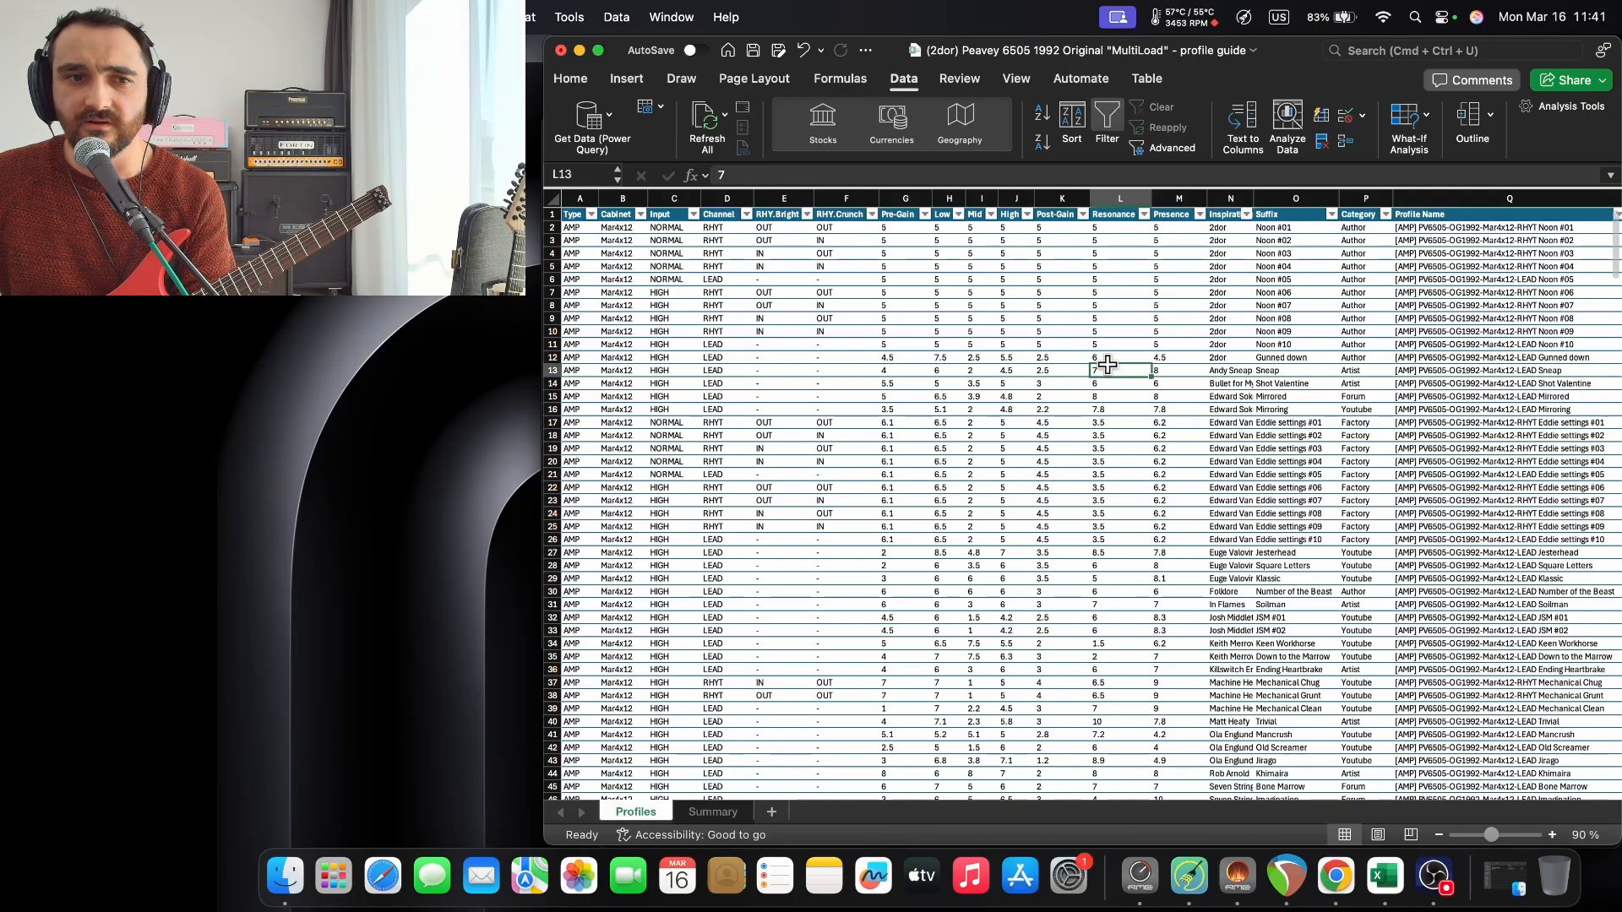
pyautogui.click(1053, 358)
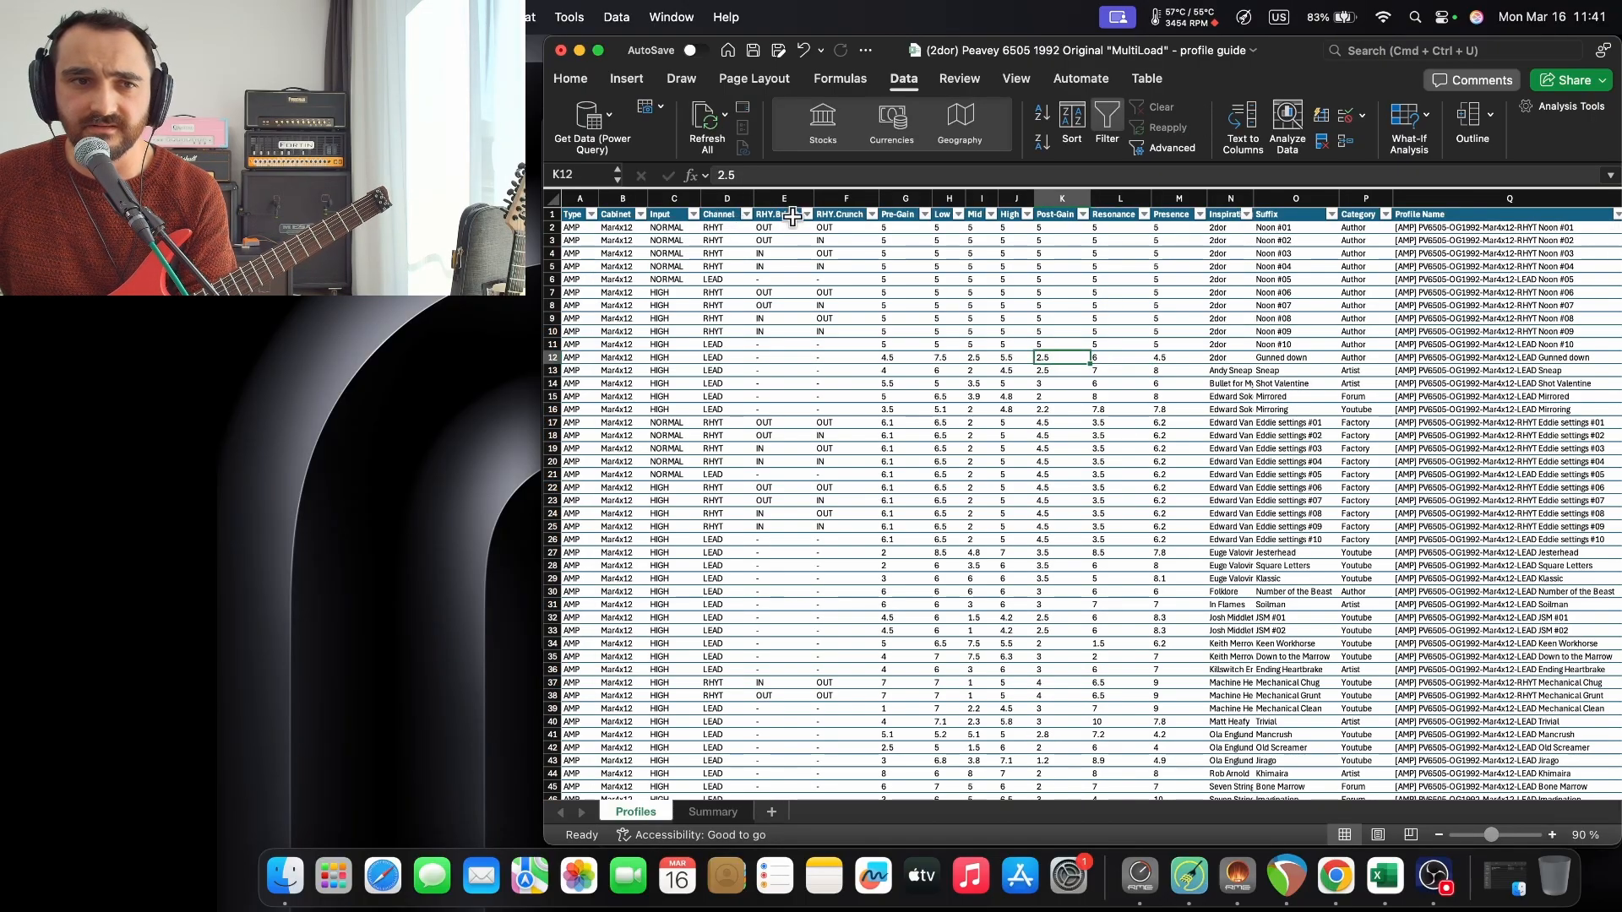
pyautogui.click(906, 217)
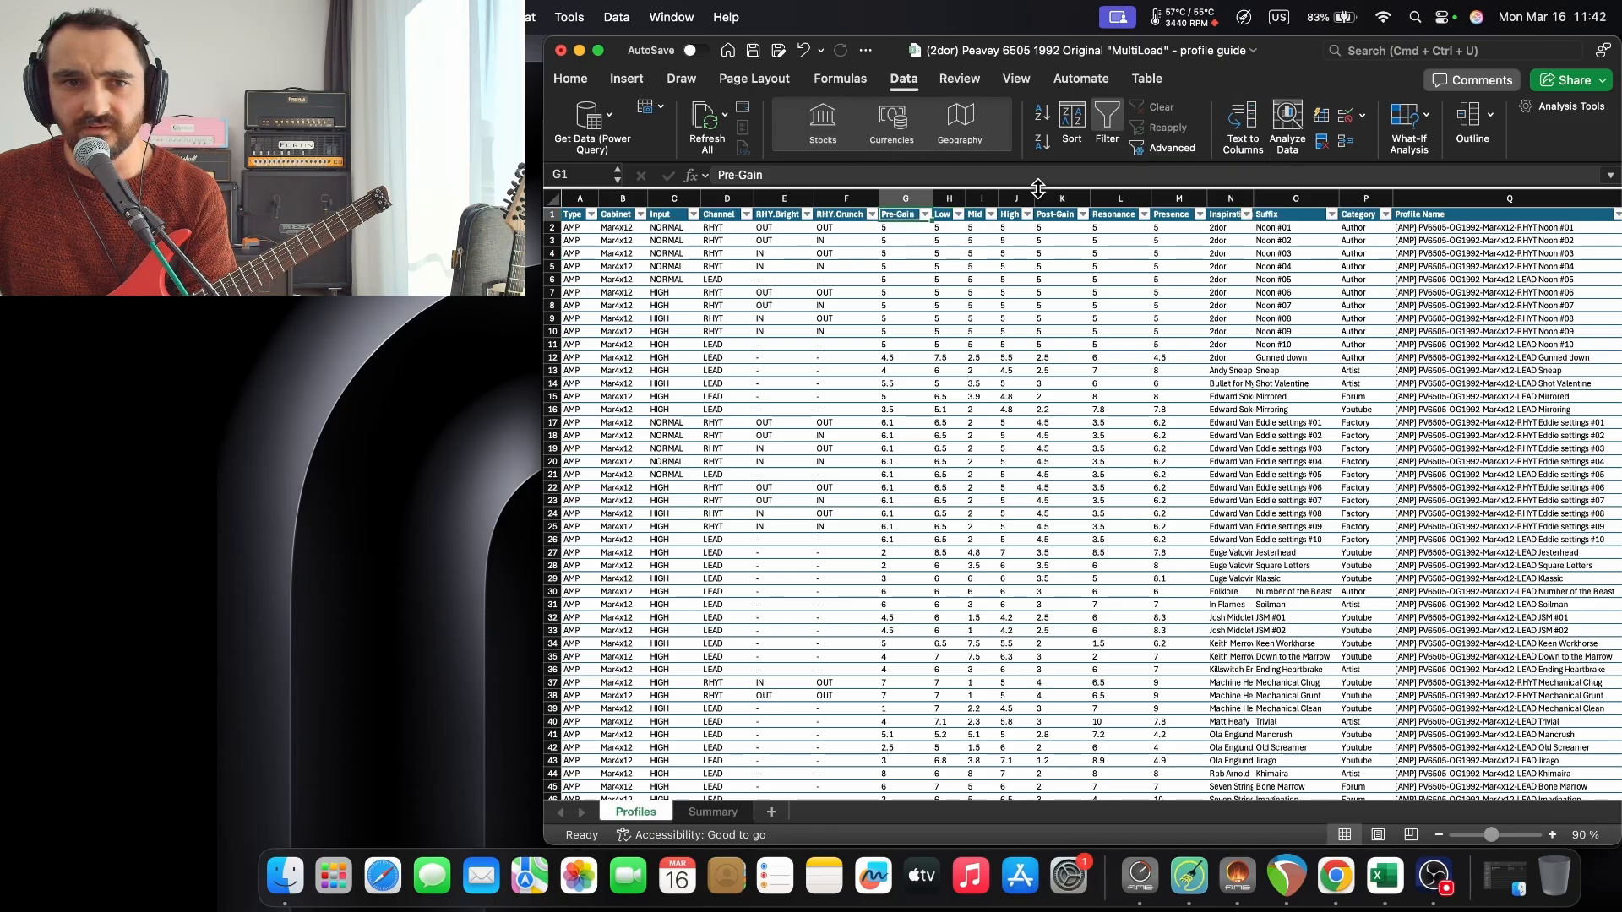
pyautogui.click(926, 215)
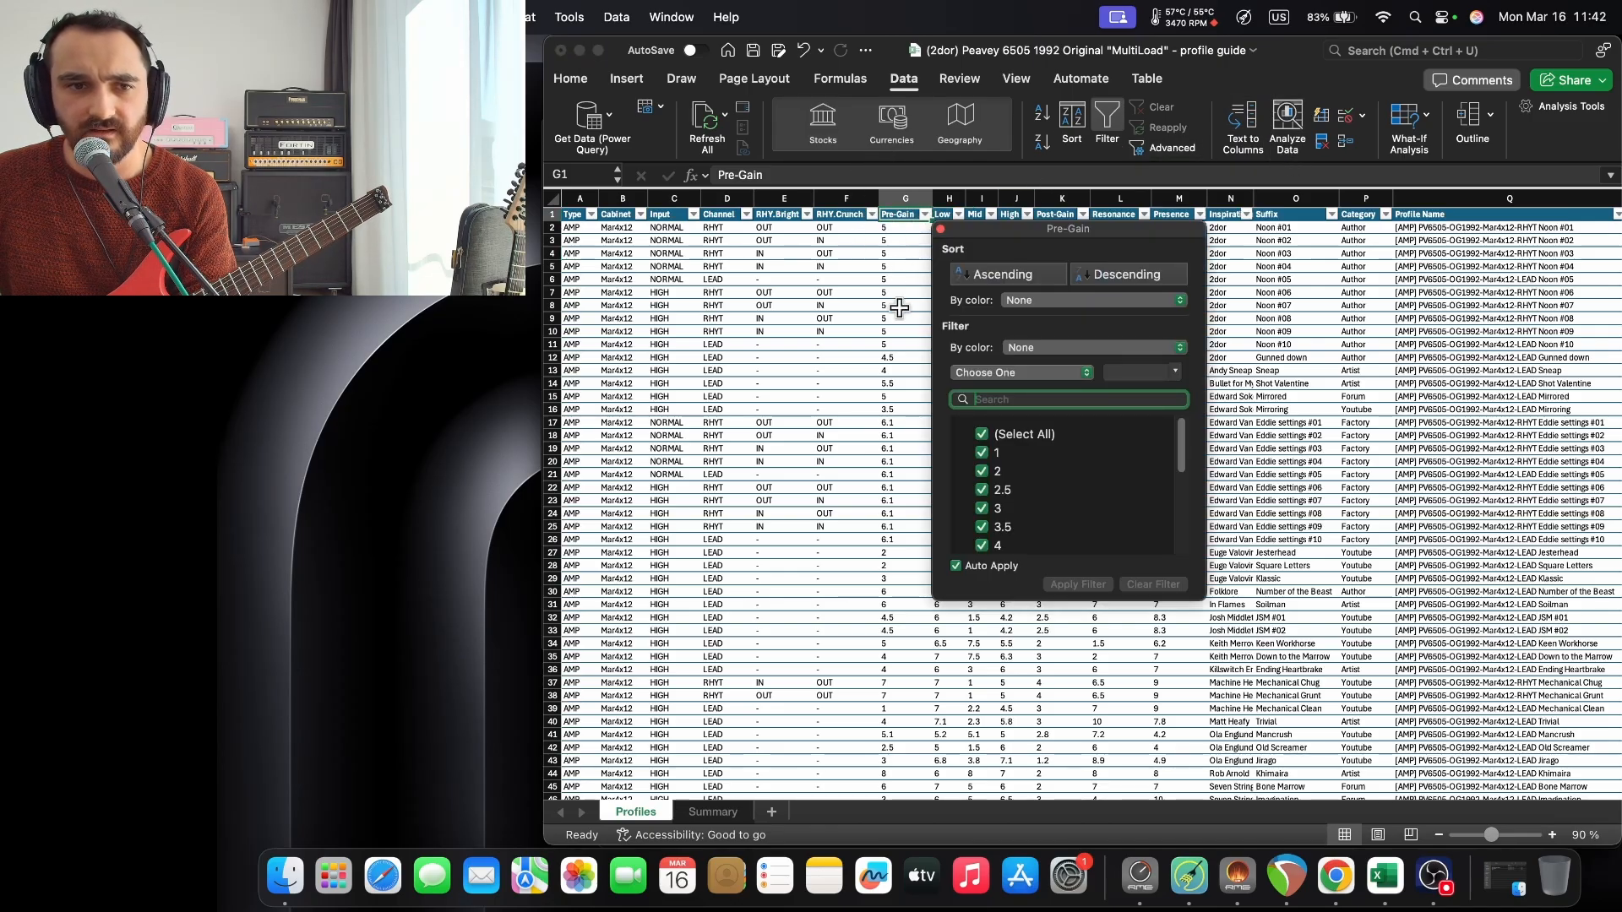
pyautogui.click(981, 434)
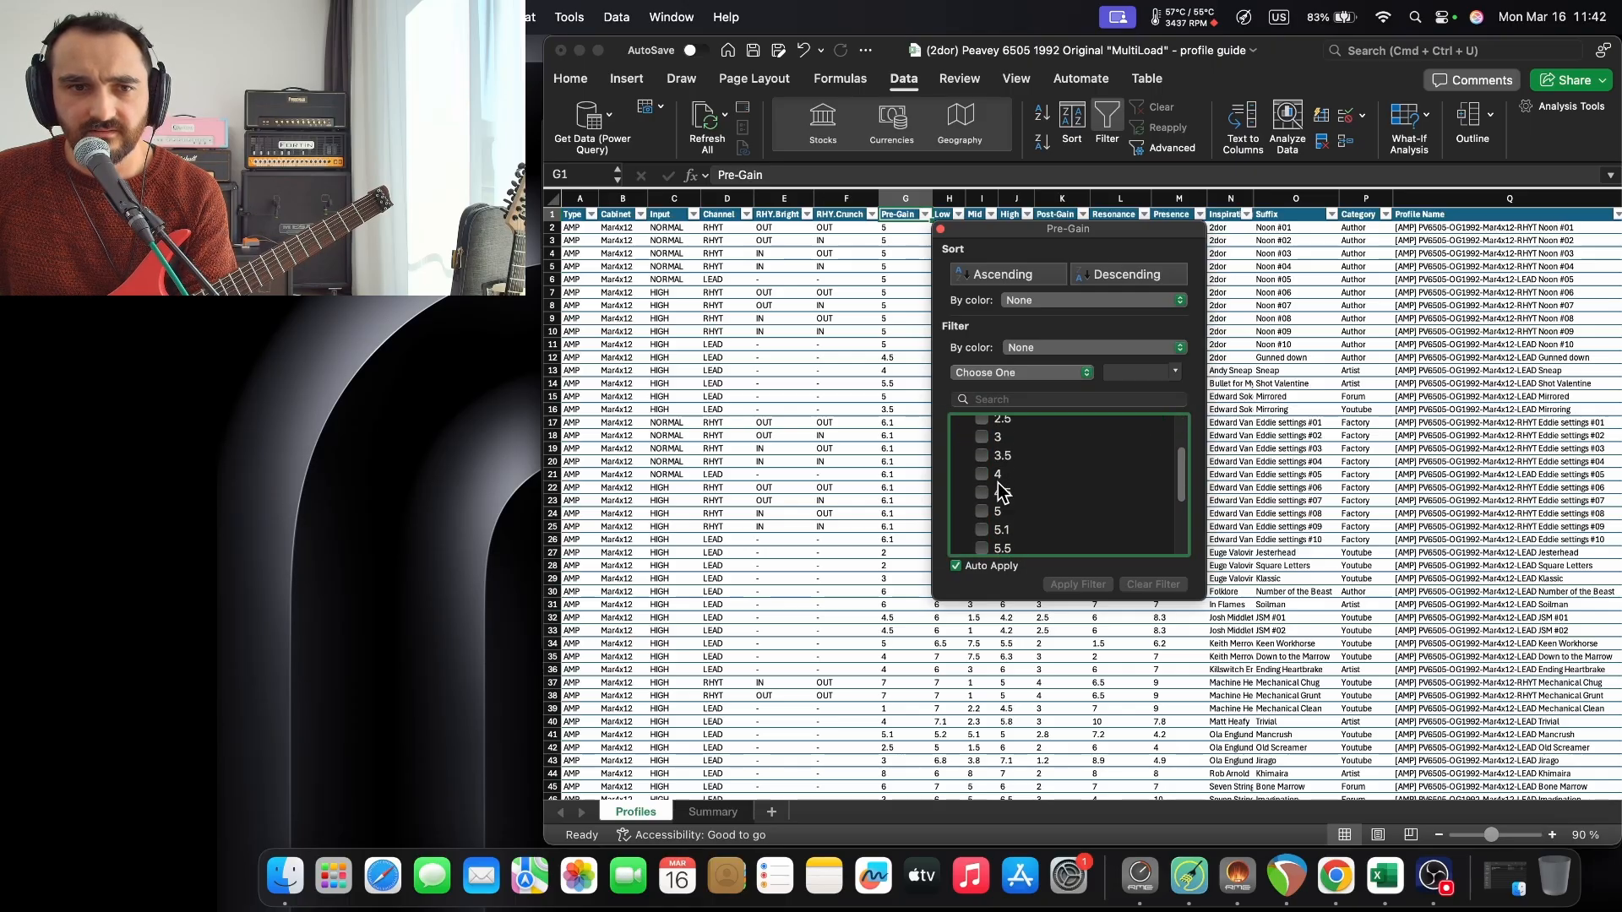
pyautogui.click(983, 473)
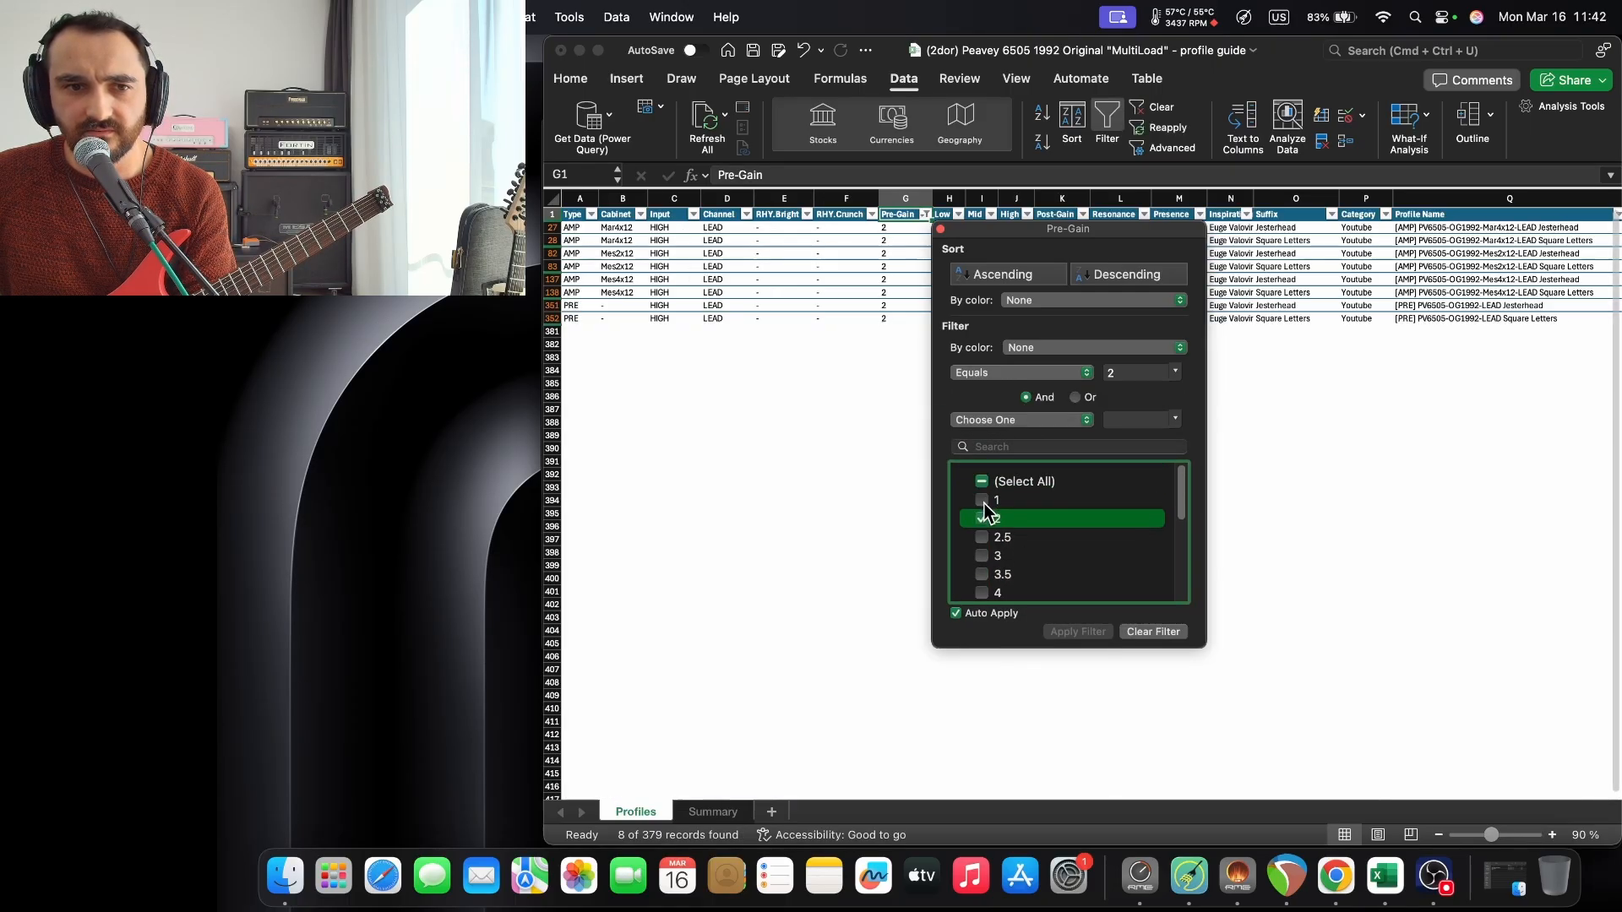
pyautogui.click(657, 385)
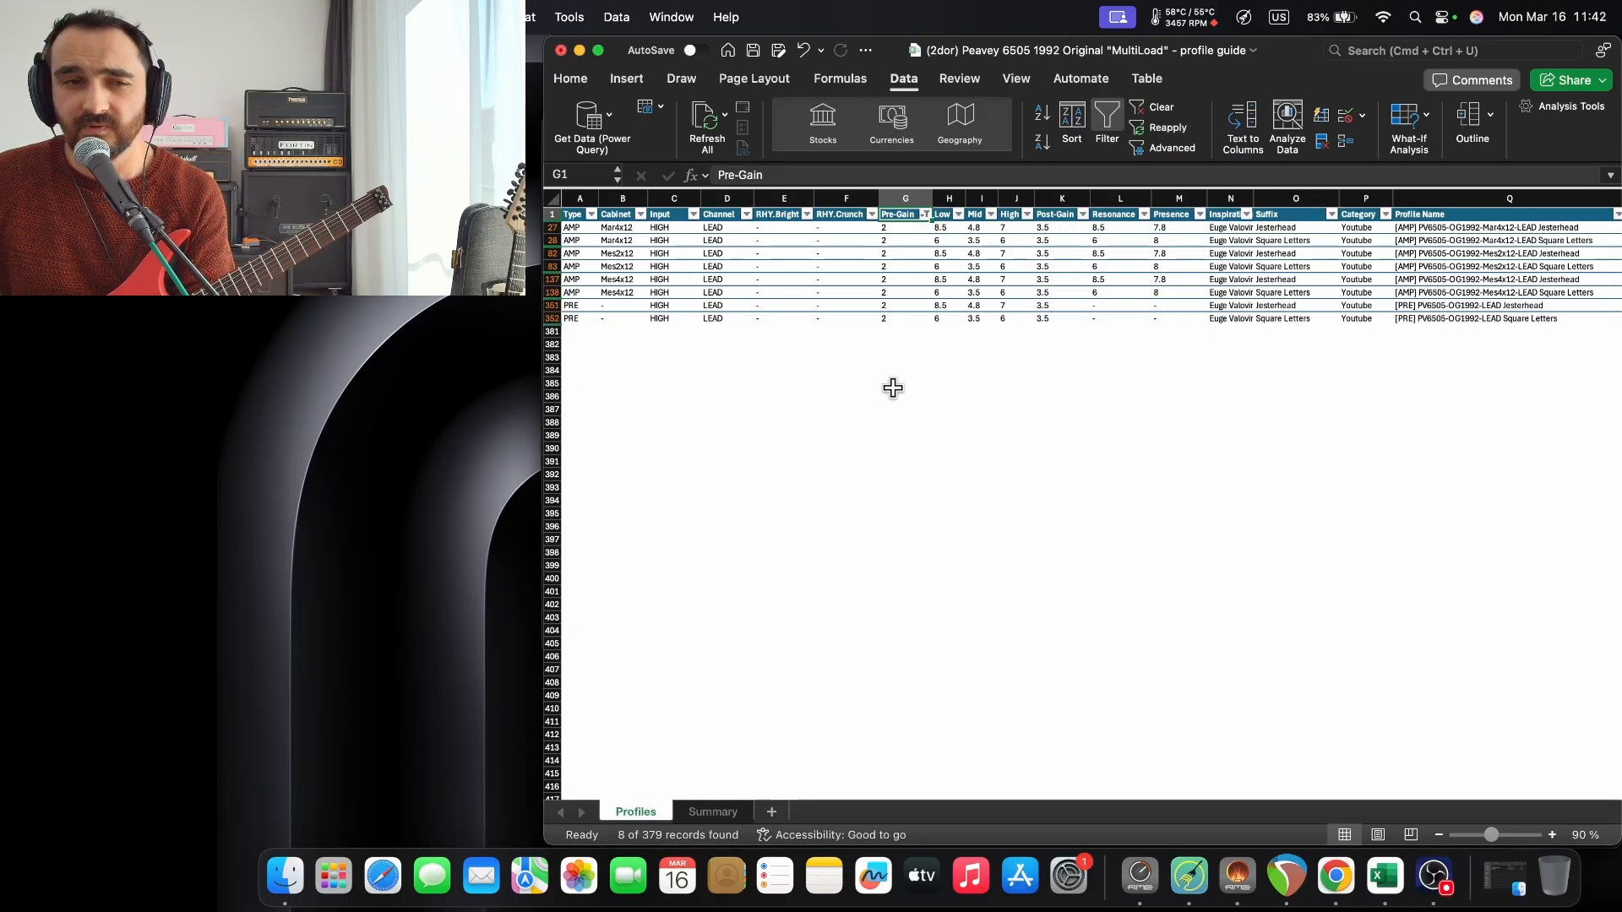
# Clear the Pre-Gain filter to list all profiles again.
pyautogui.click(945, 292)
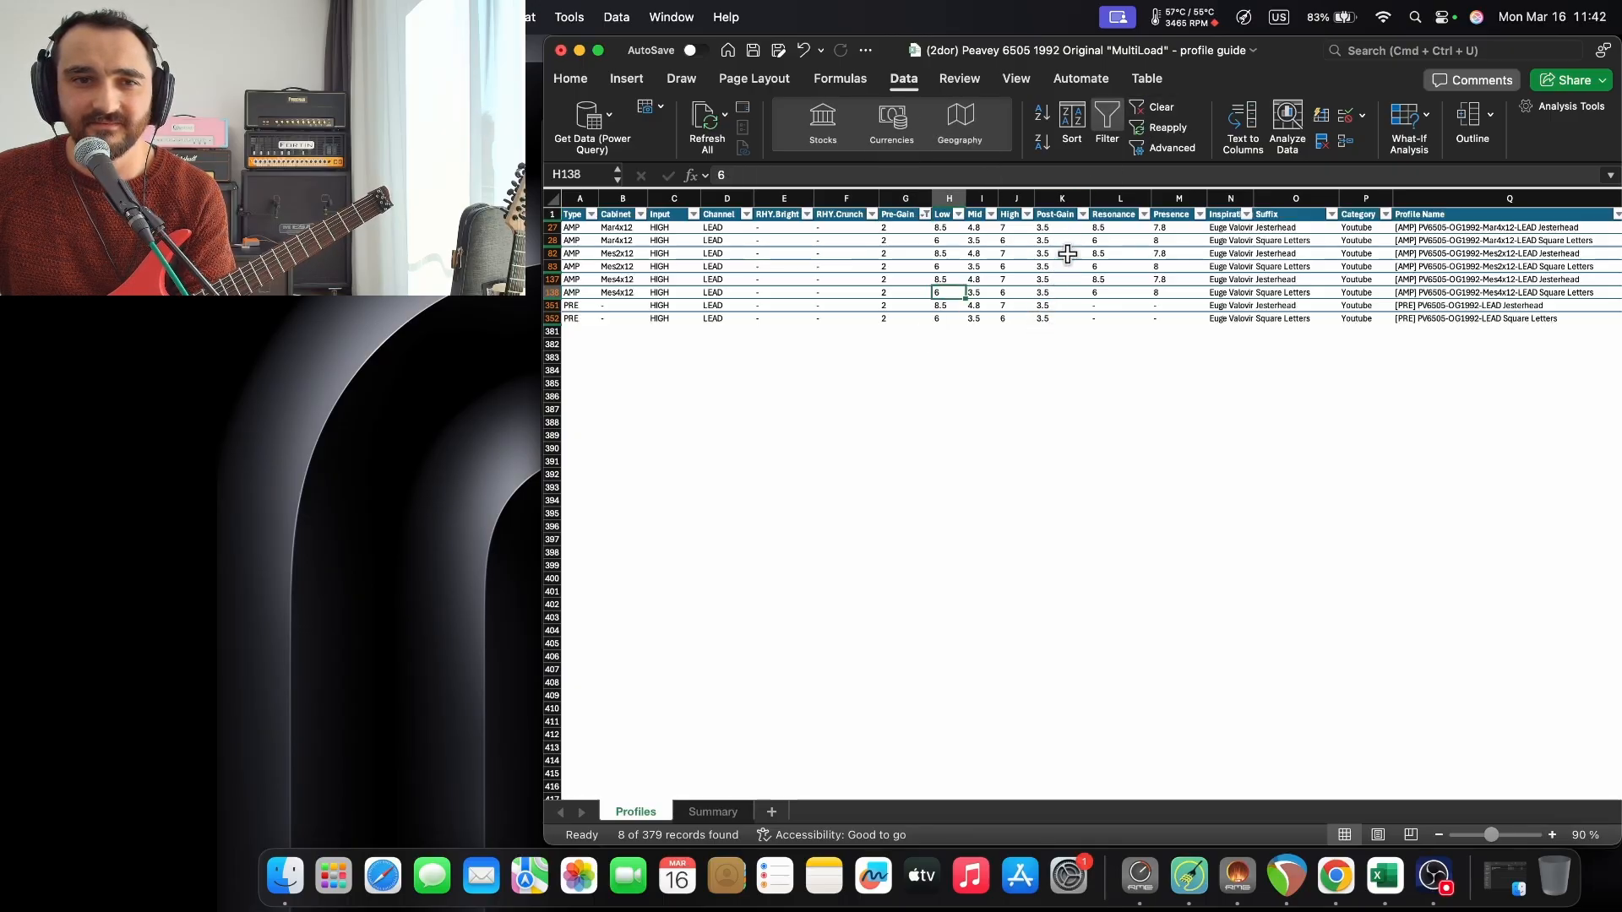
pyautogui.click(1156, 107)
pyautogui.click(1092, 352)
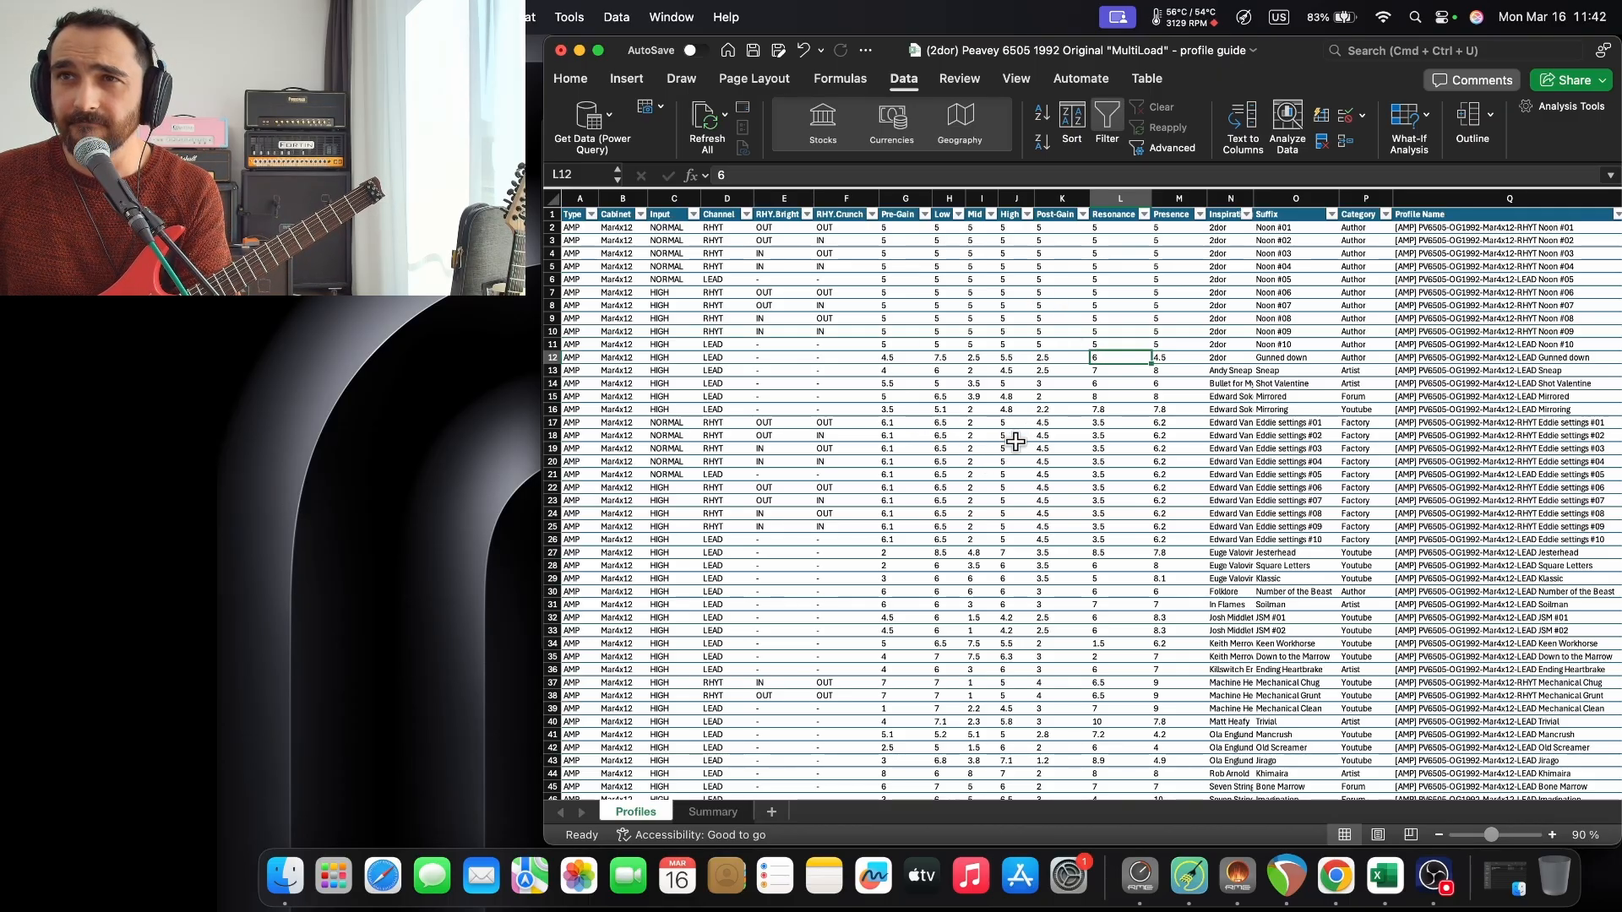
# Switch to REAPER and browse for a Neural Amp Modeler model in the pack's AMP > DI folder.
pyautogui.click(1303, 870)
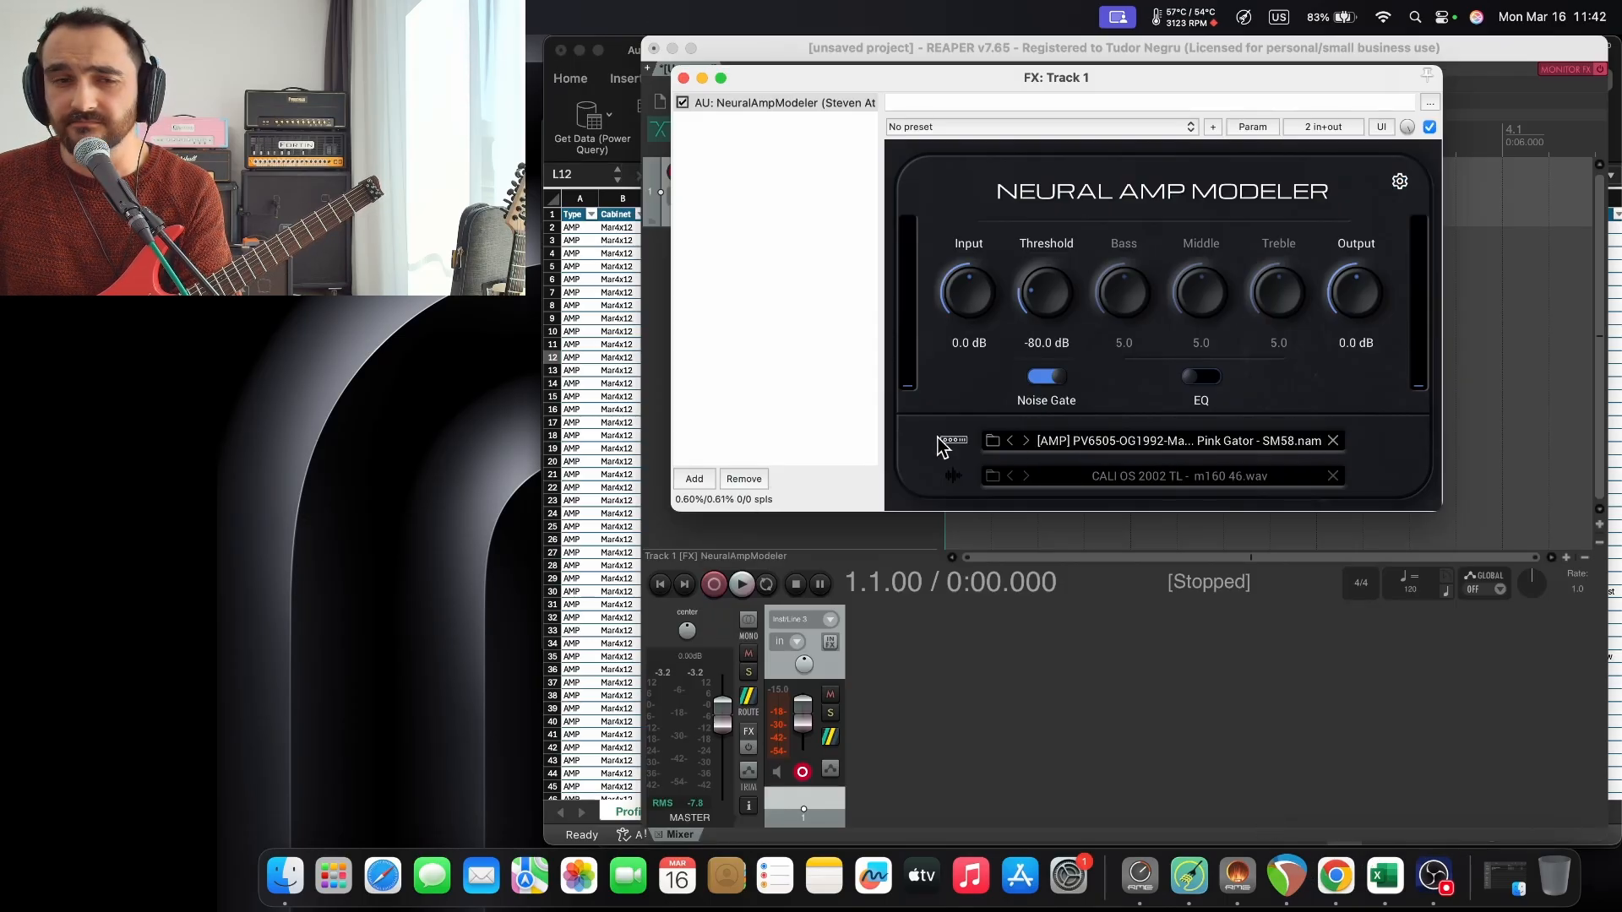
pyautogui.click(990, 440)
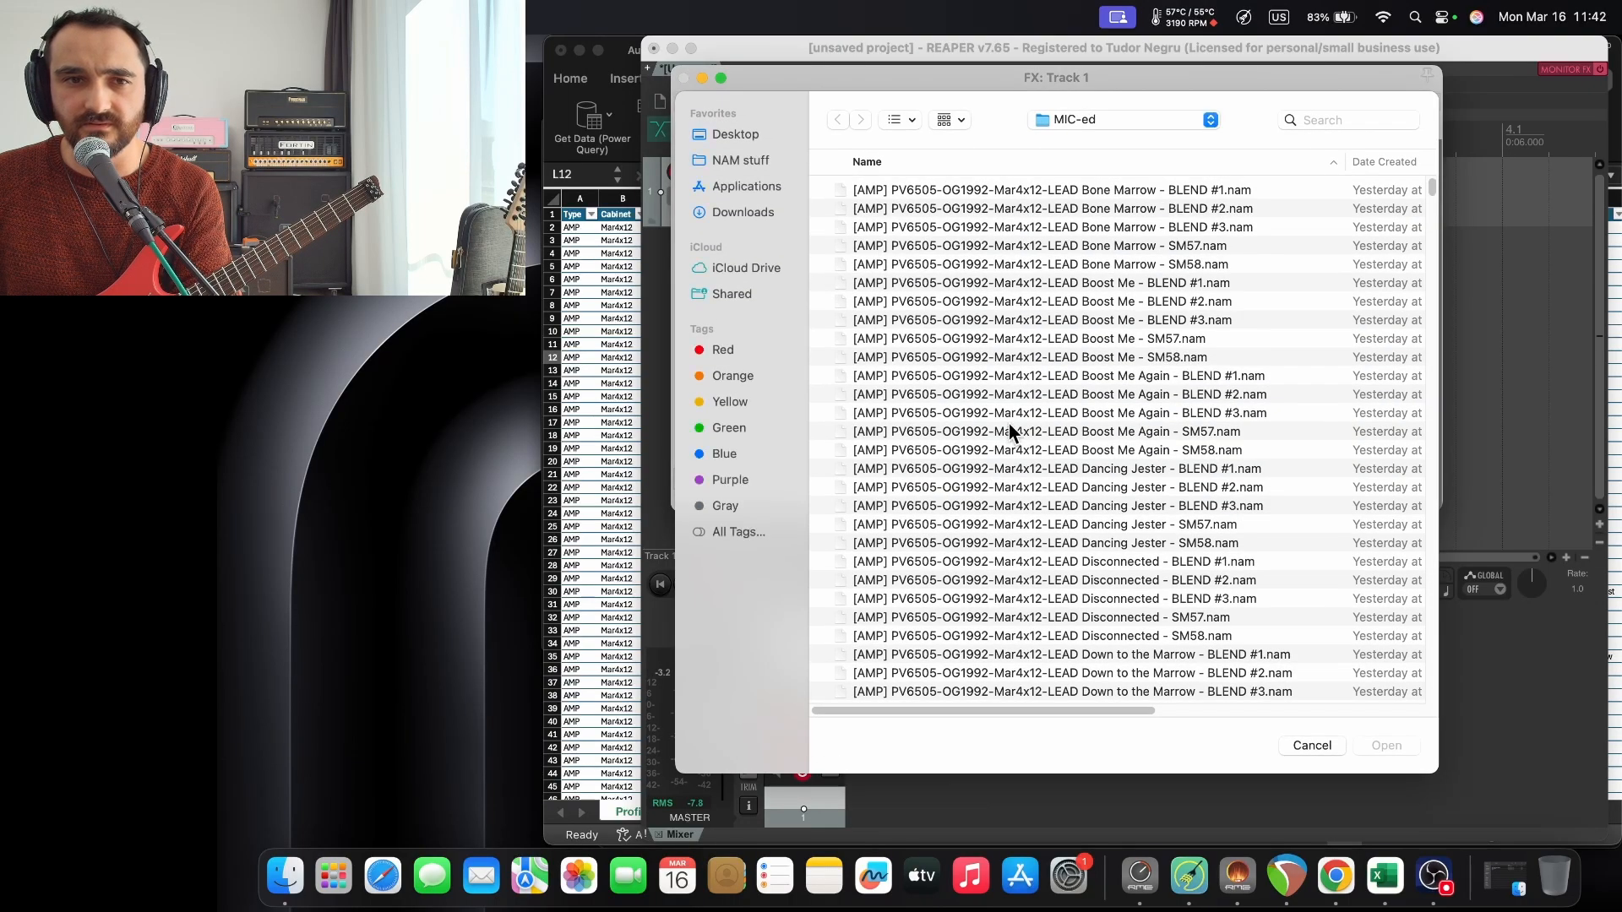
pyautogui.click(1076, 124)
pyautogui.click(1073, 139)
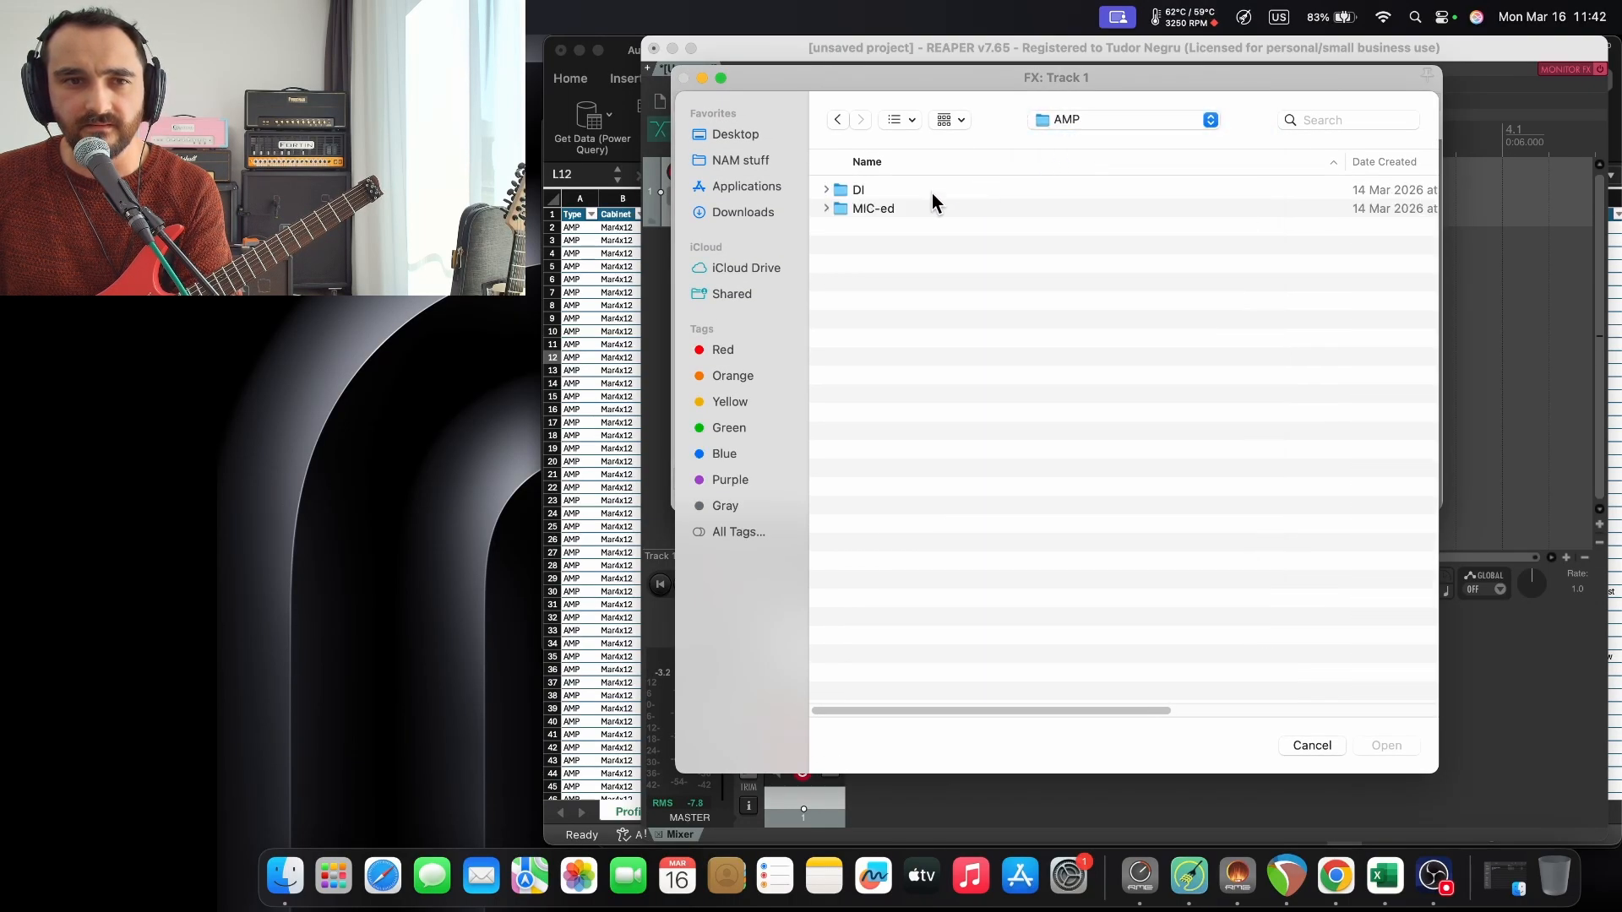
pyautogui.doubleClick(872, 196)
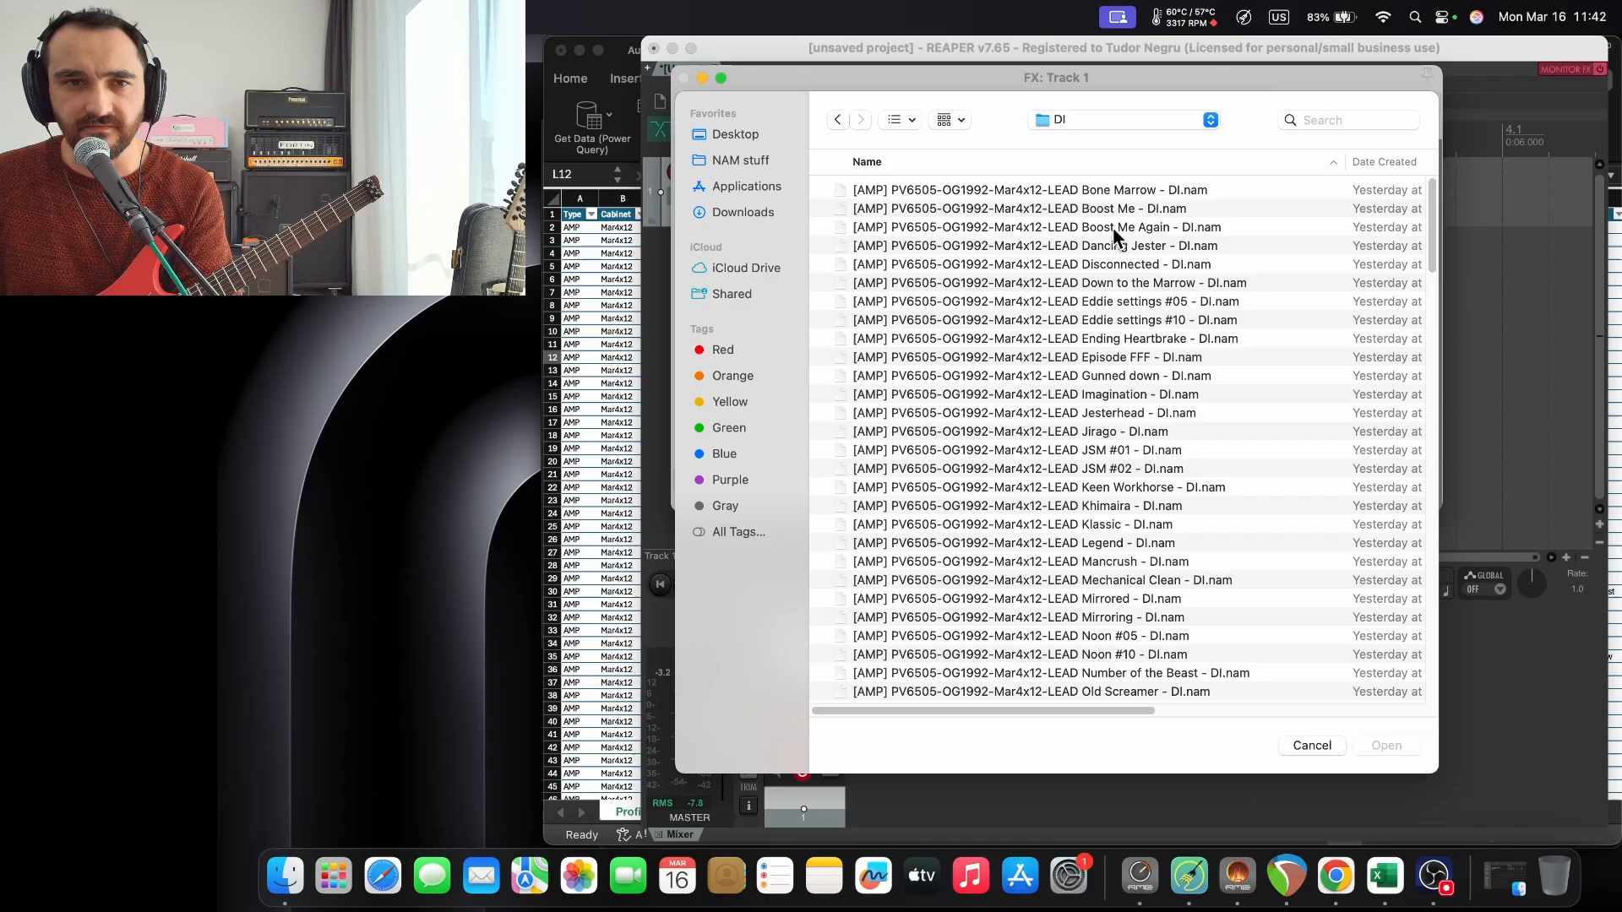
# Try to search the DI folder for file names containing "pink gator", and clear the search.
pyautogui.click(1353, 117)
pyautogui.write('p')
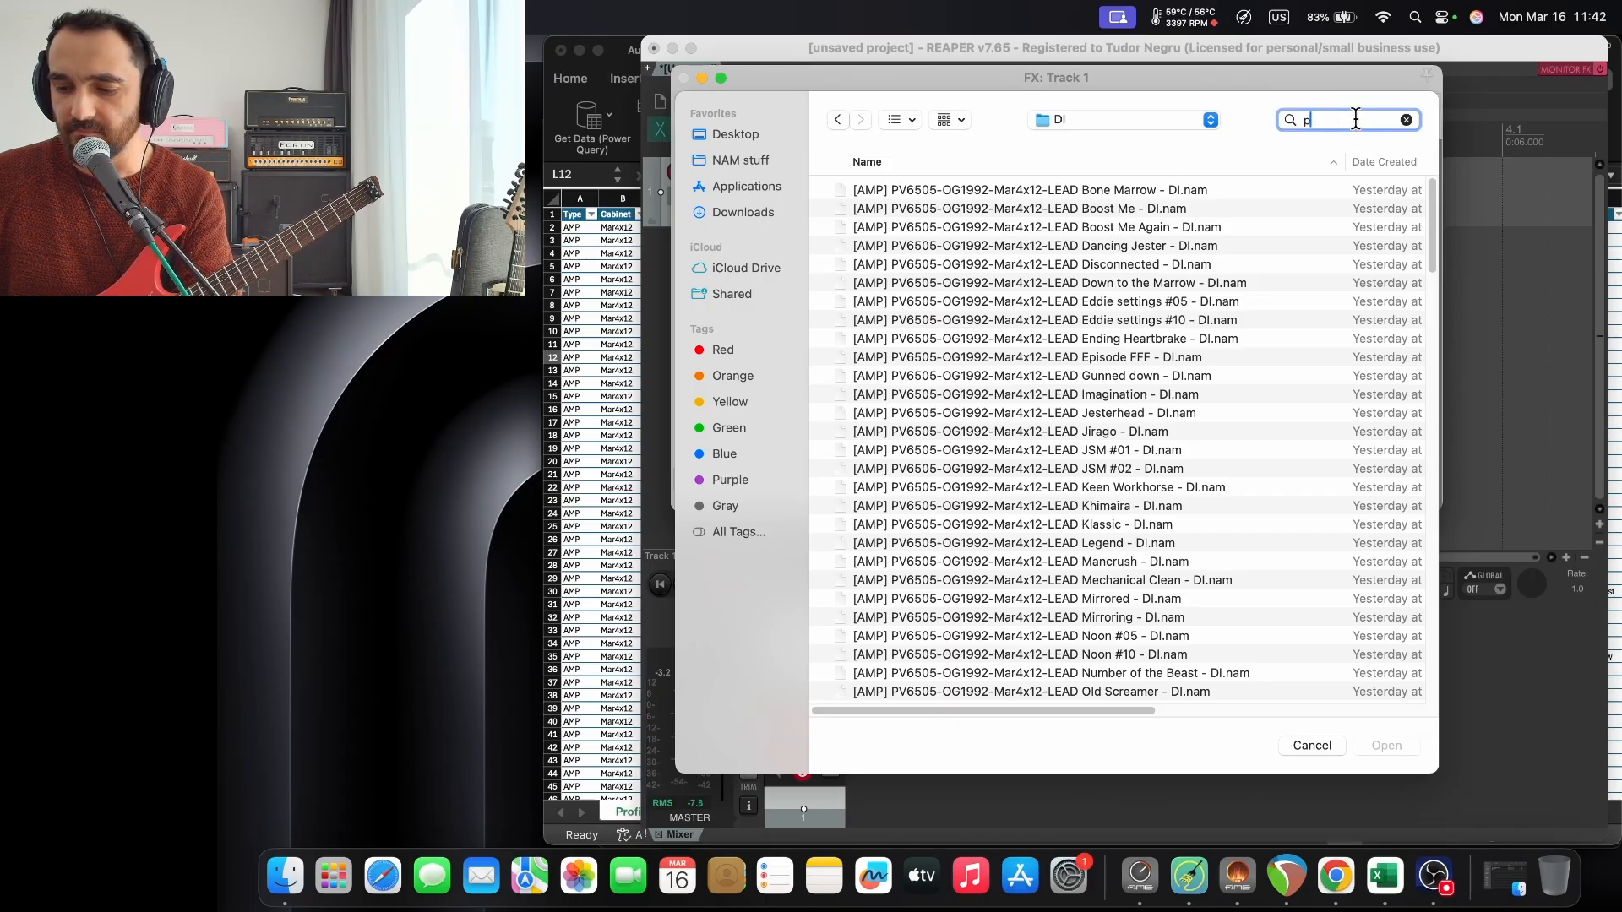
pyautogui.write('ink gator')
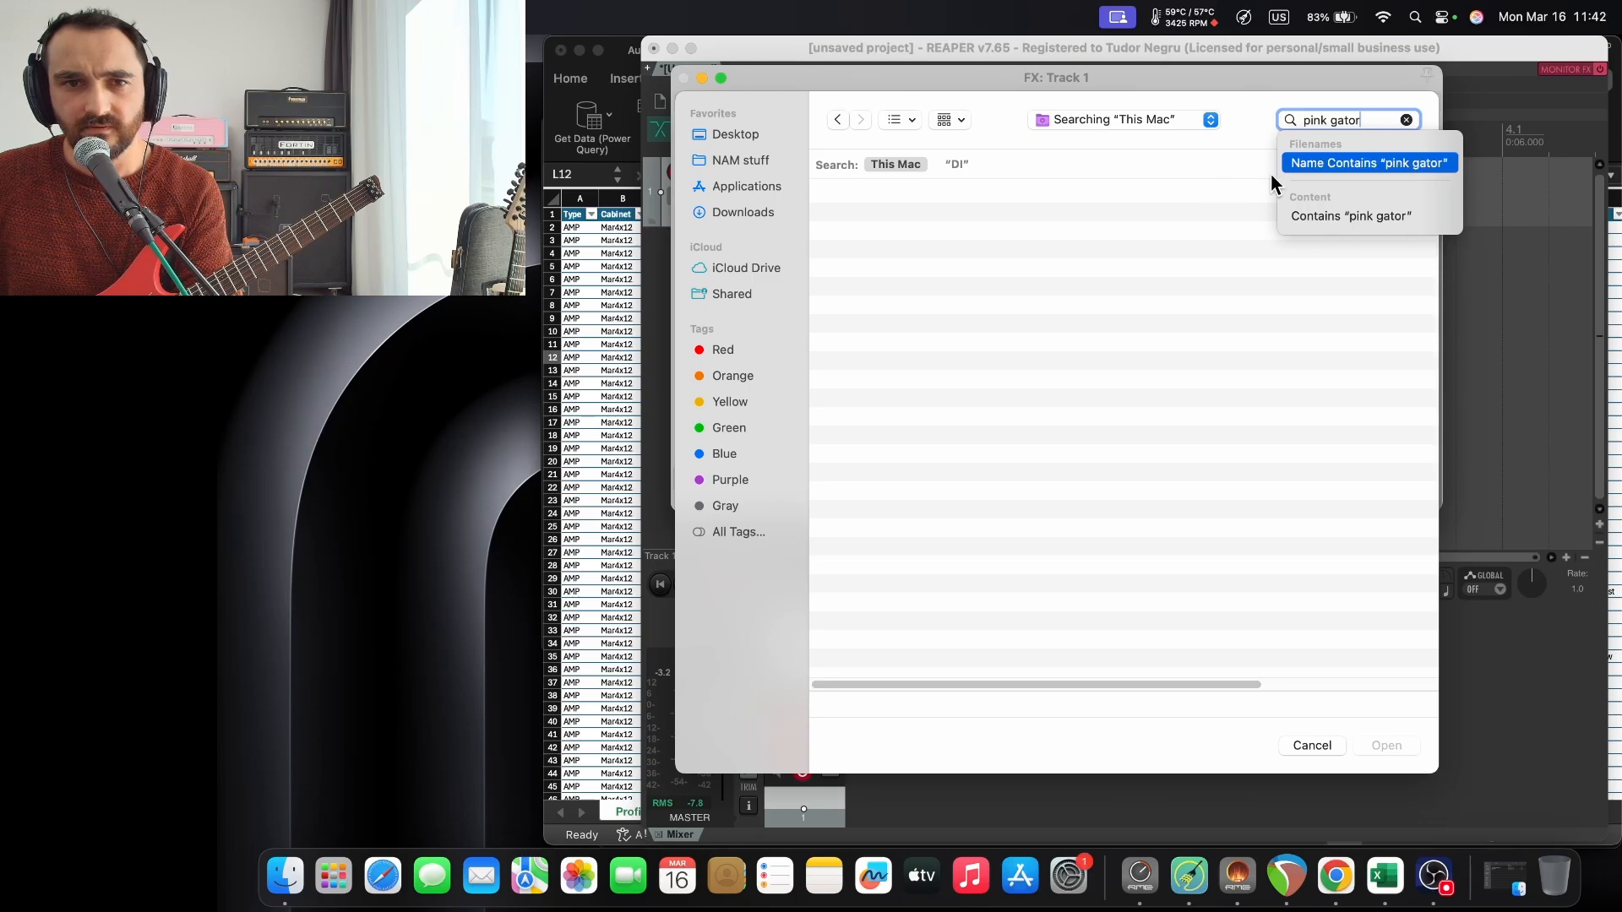
pyautogui.click(1306, 165)
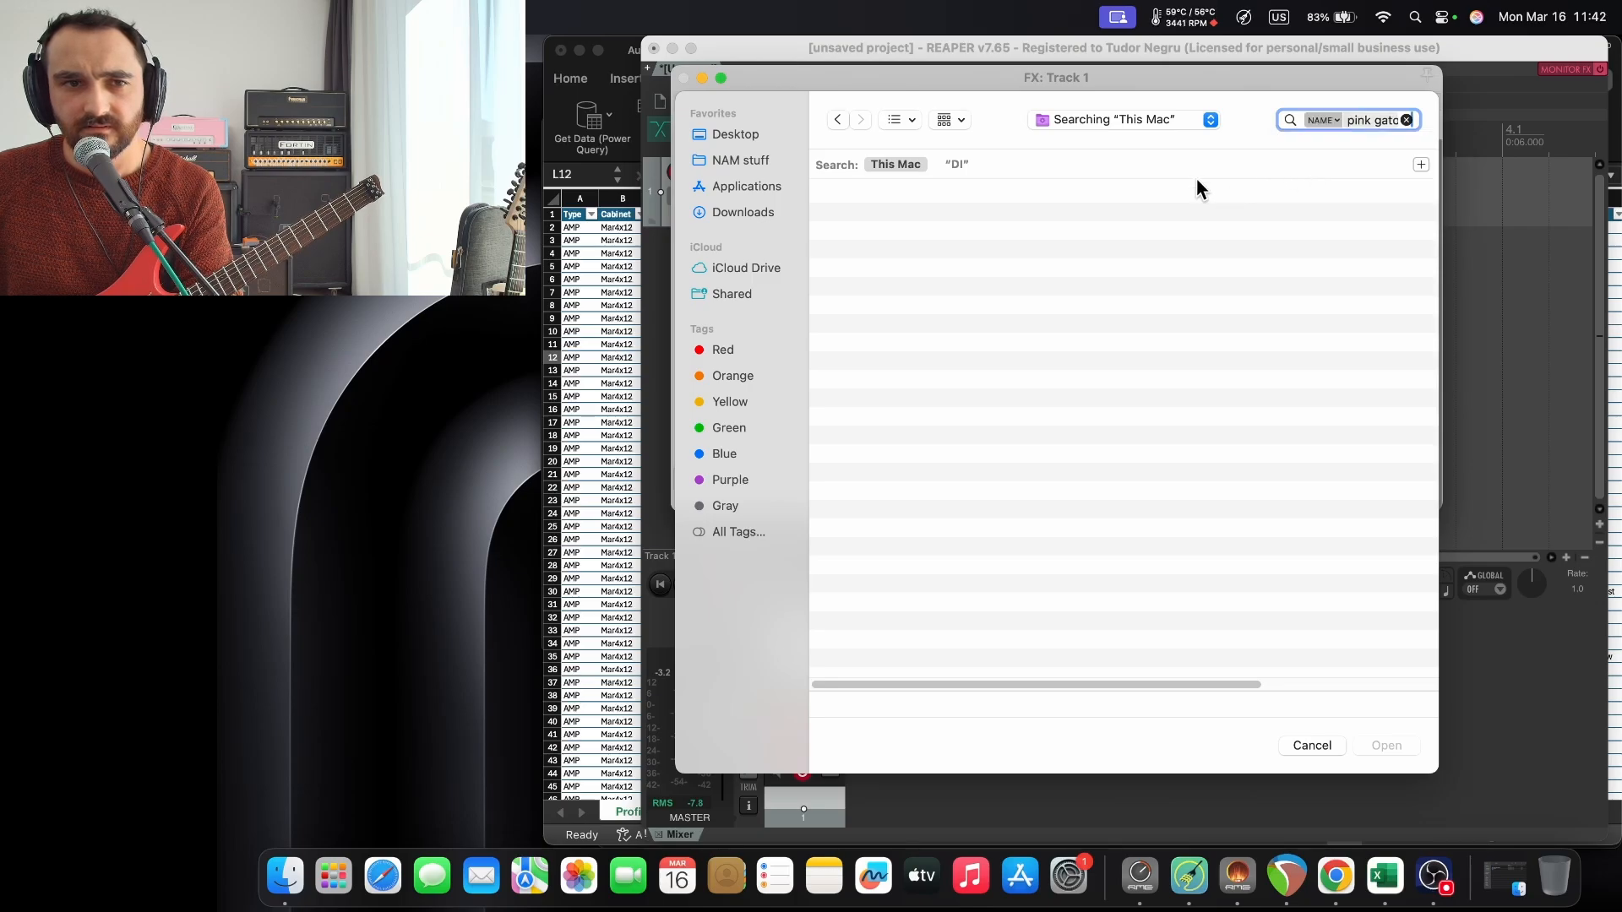
pyautogui.click(970, 164)
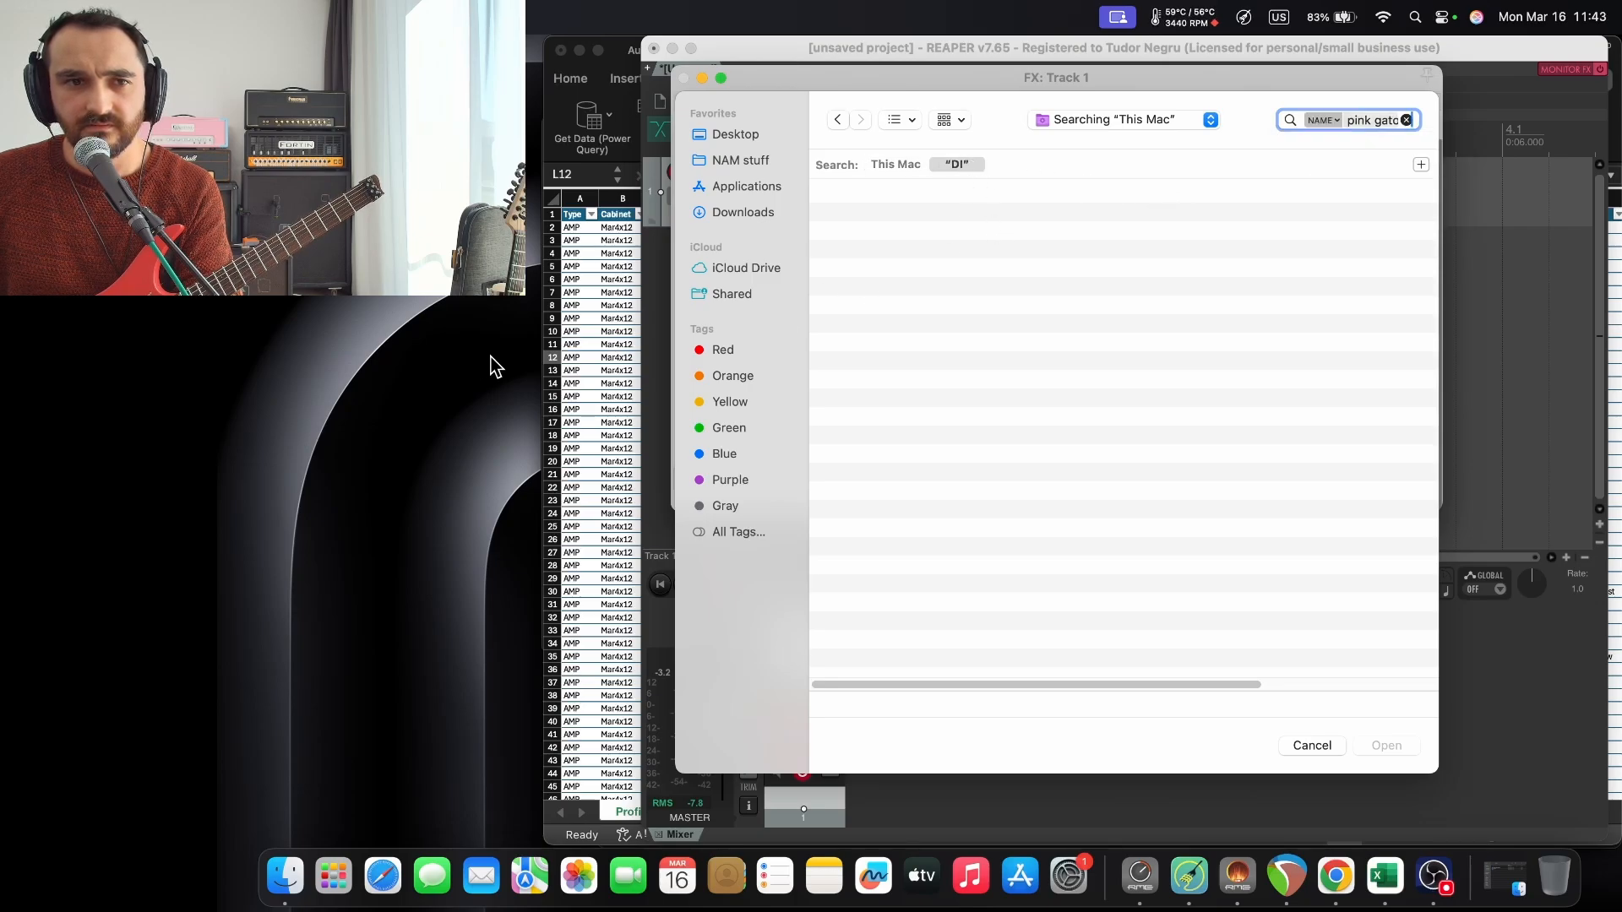
pyautogui.moveTo(672, 307); pyautogui.dragTo(538, 303)
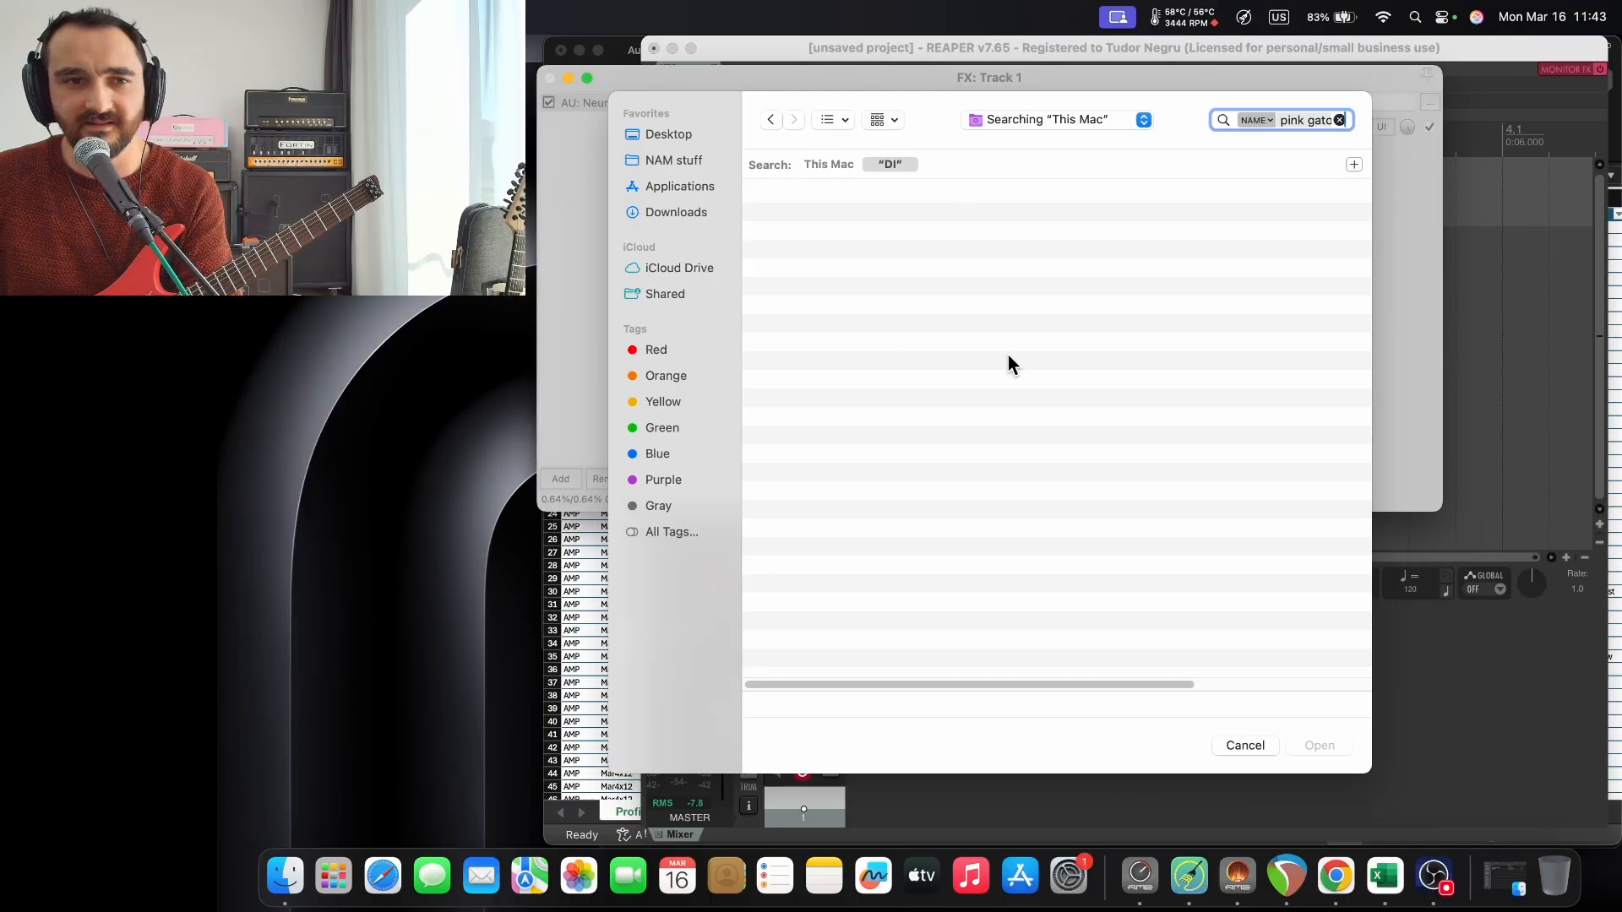
pyautogui.moveTo(530, 191); pyautogui.dragTo(637, 189)
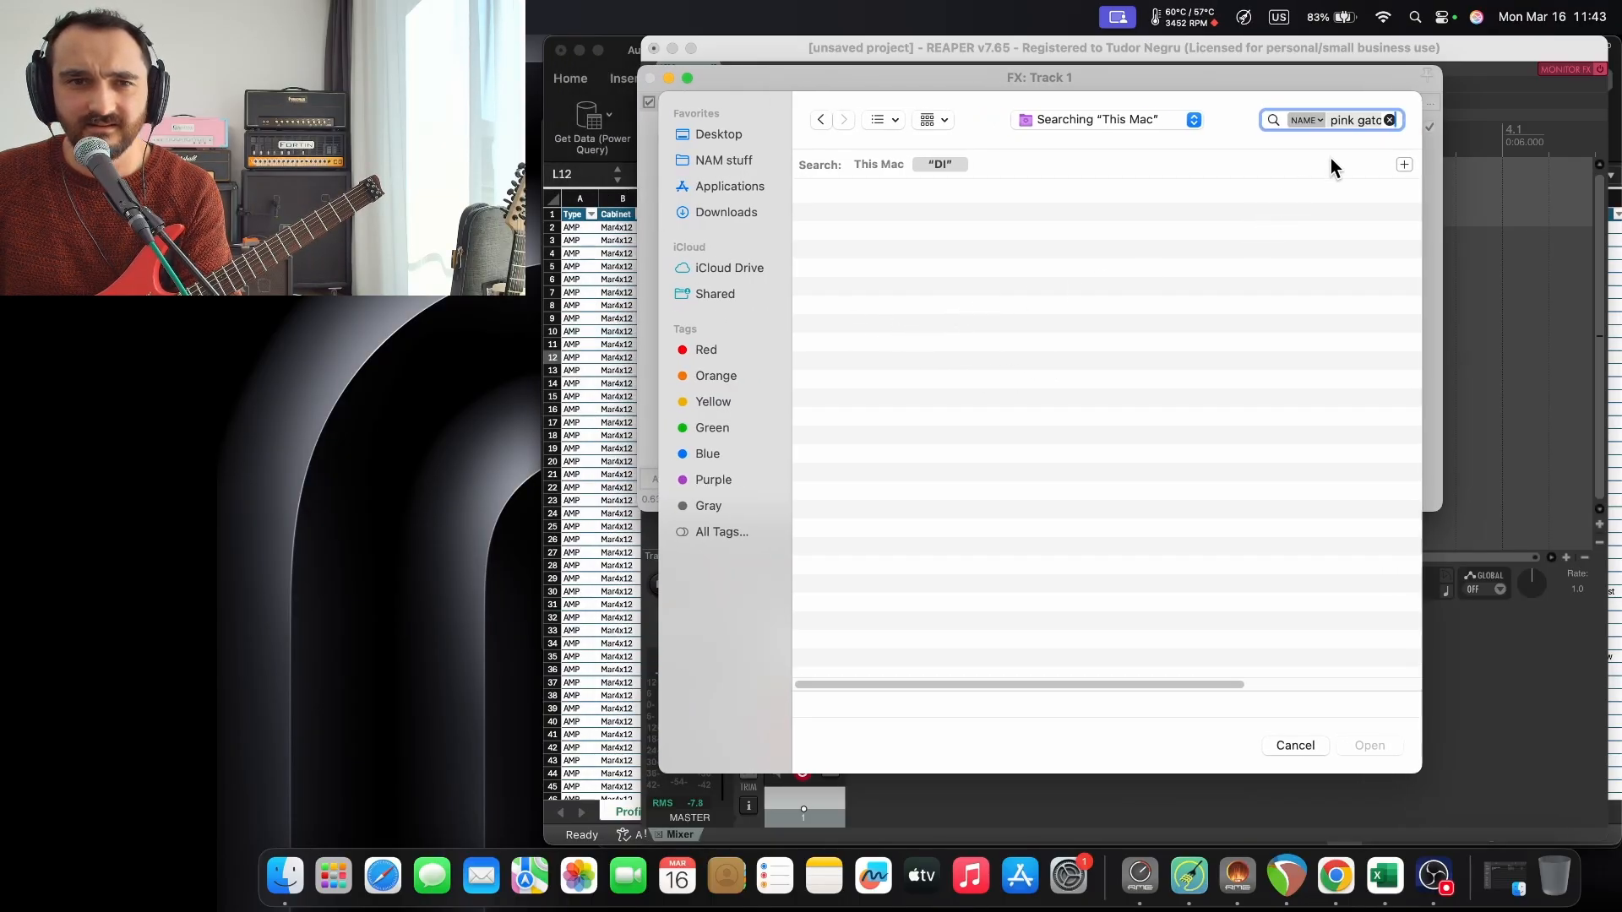
pyautogui.click(1351, 116)
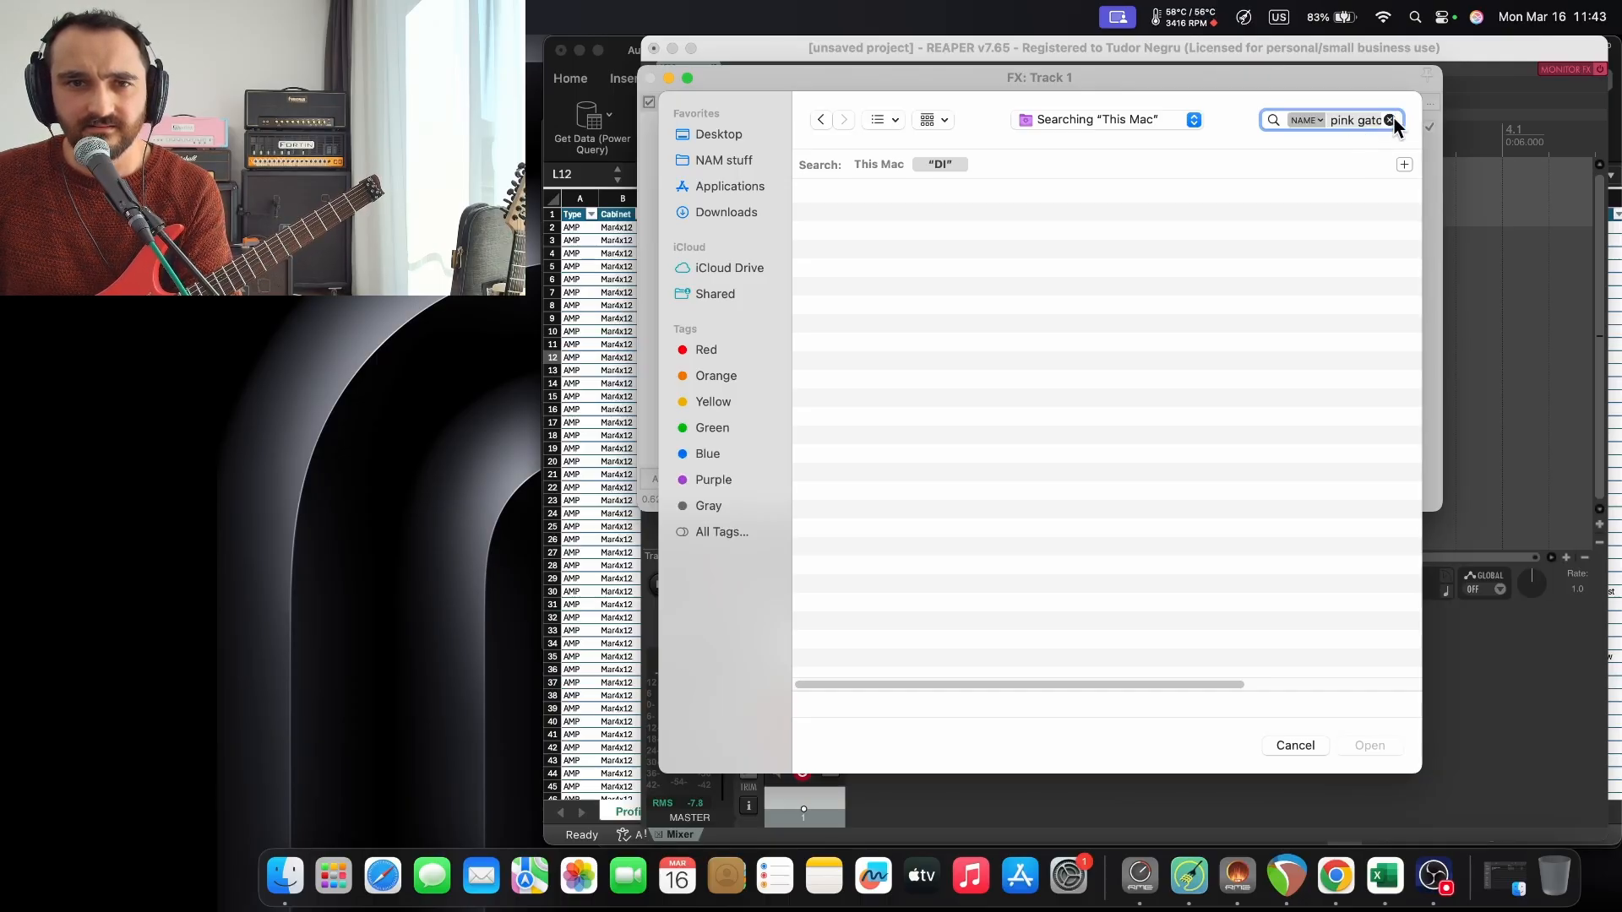
pyautogui.click(1390, 120)
# Load the model "[AMP] PV6505-OG1992-Mes4x12-LEAD Pink Gator - DI.nam" and enable the cabinet IR "CALI OS 2002 TL - m160 46.wav".
pyautogui.click(1296, 226)
pyautogui.scroll(-5, 1251, 231)
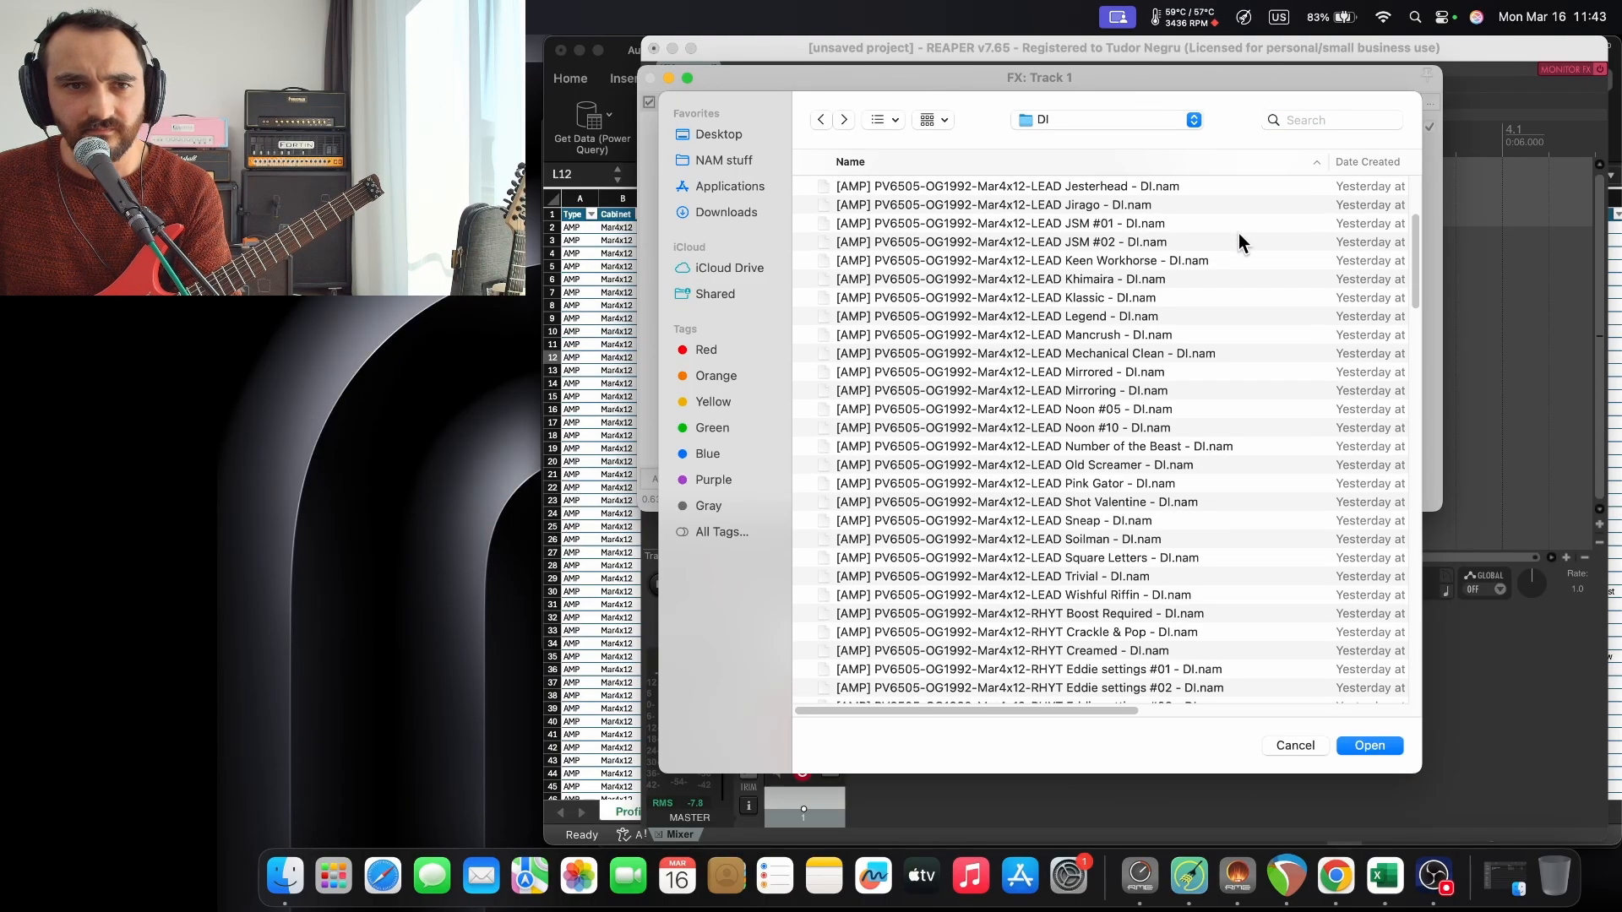
pyautogui.scroll(-5, 1194, 433)
pyautogui.click(1193, 453)
pyautogui.scroll(-6, 1193, 454)
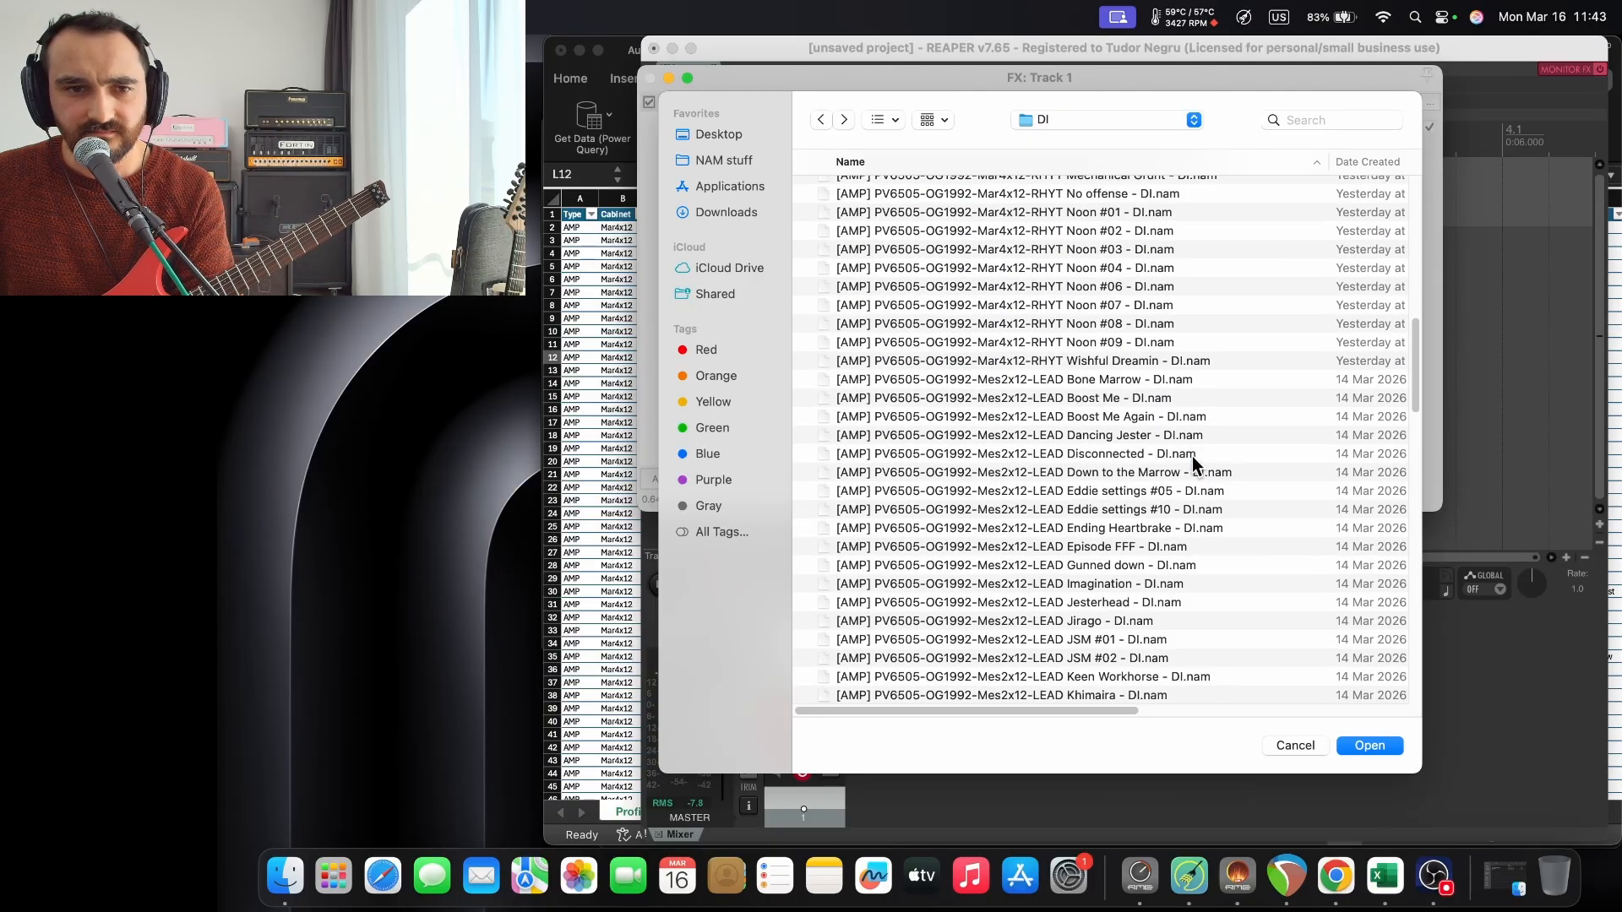
pyautogui.scroll(-10, 1193, 456)
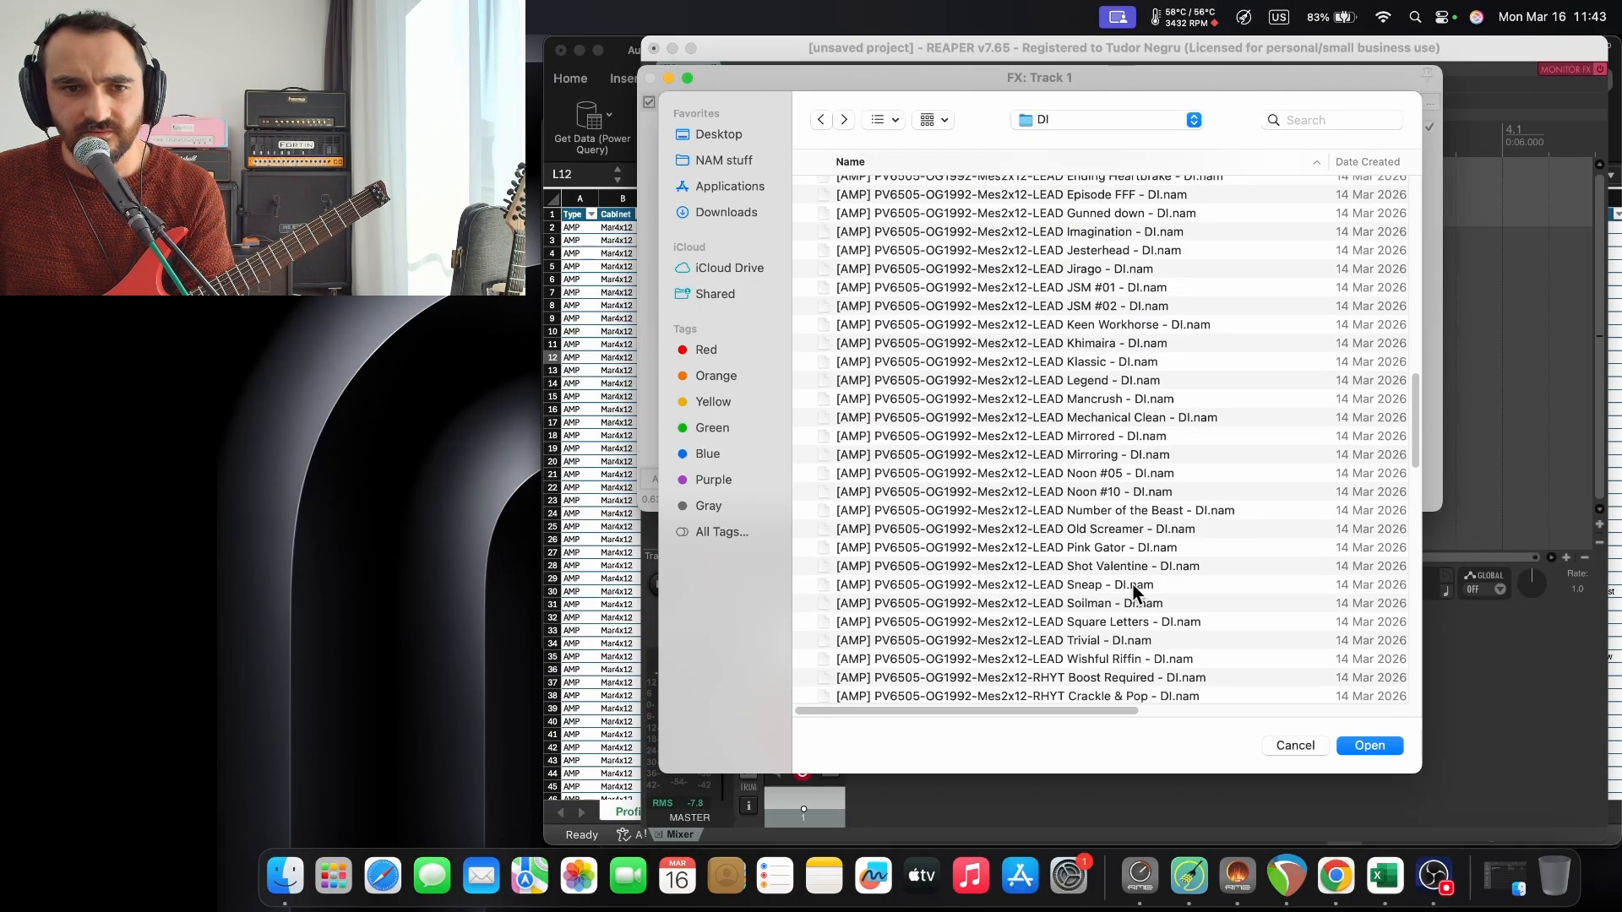
pyautogui.scroll(-12, 1132, 592)
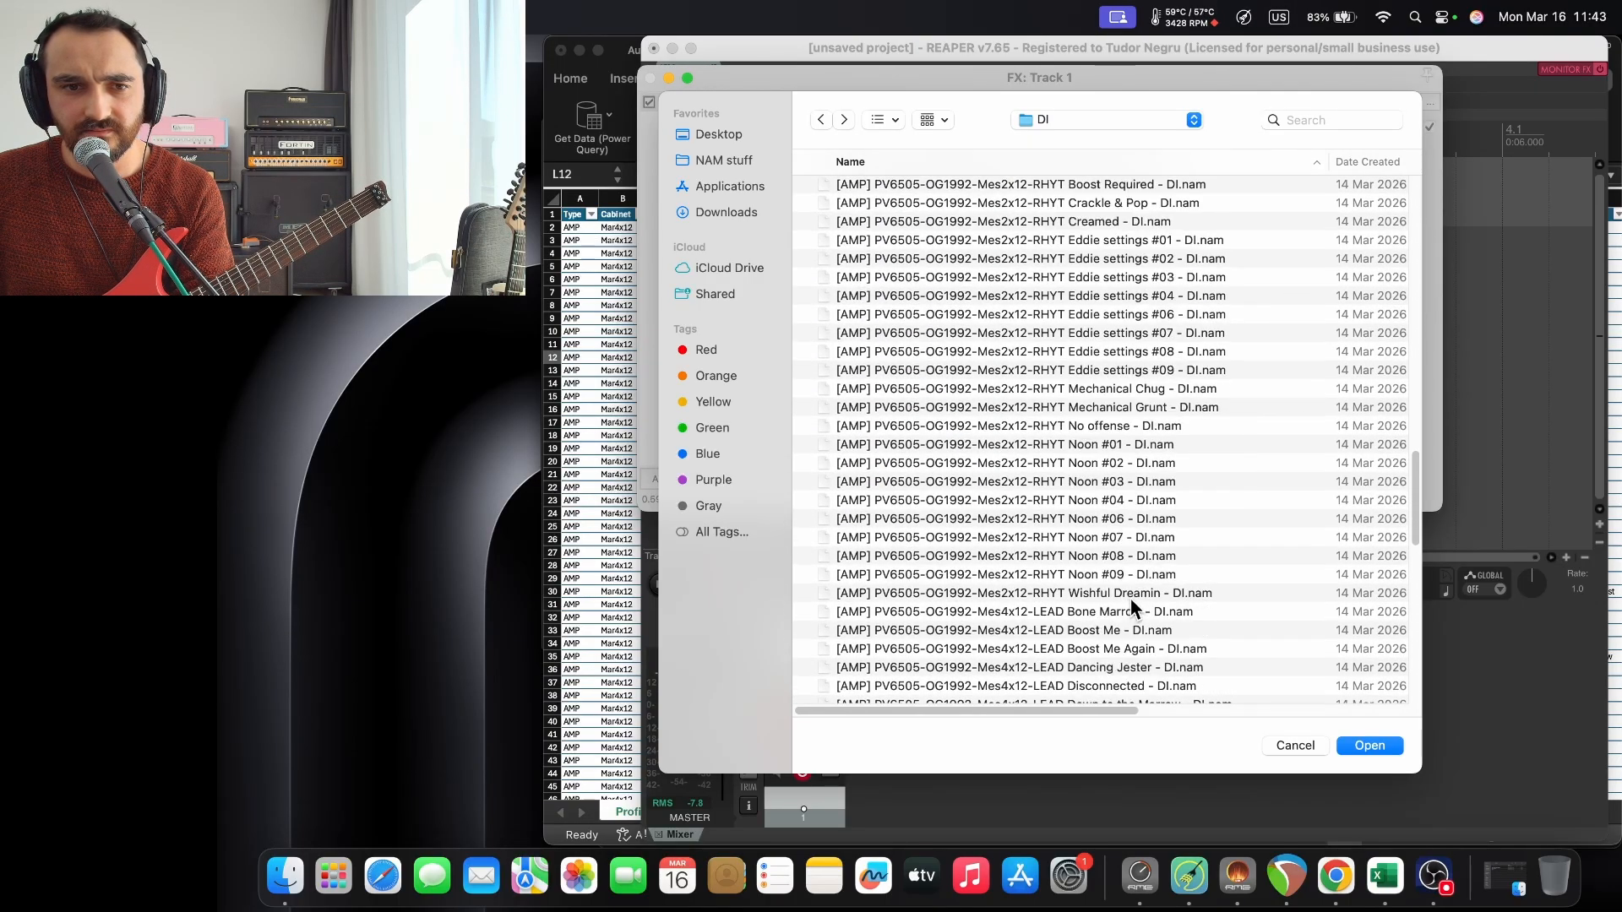
pyautogui.scroll(-6, 1131, 599)
pyautogui.click(1134, 619)
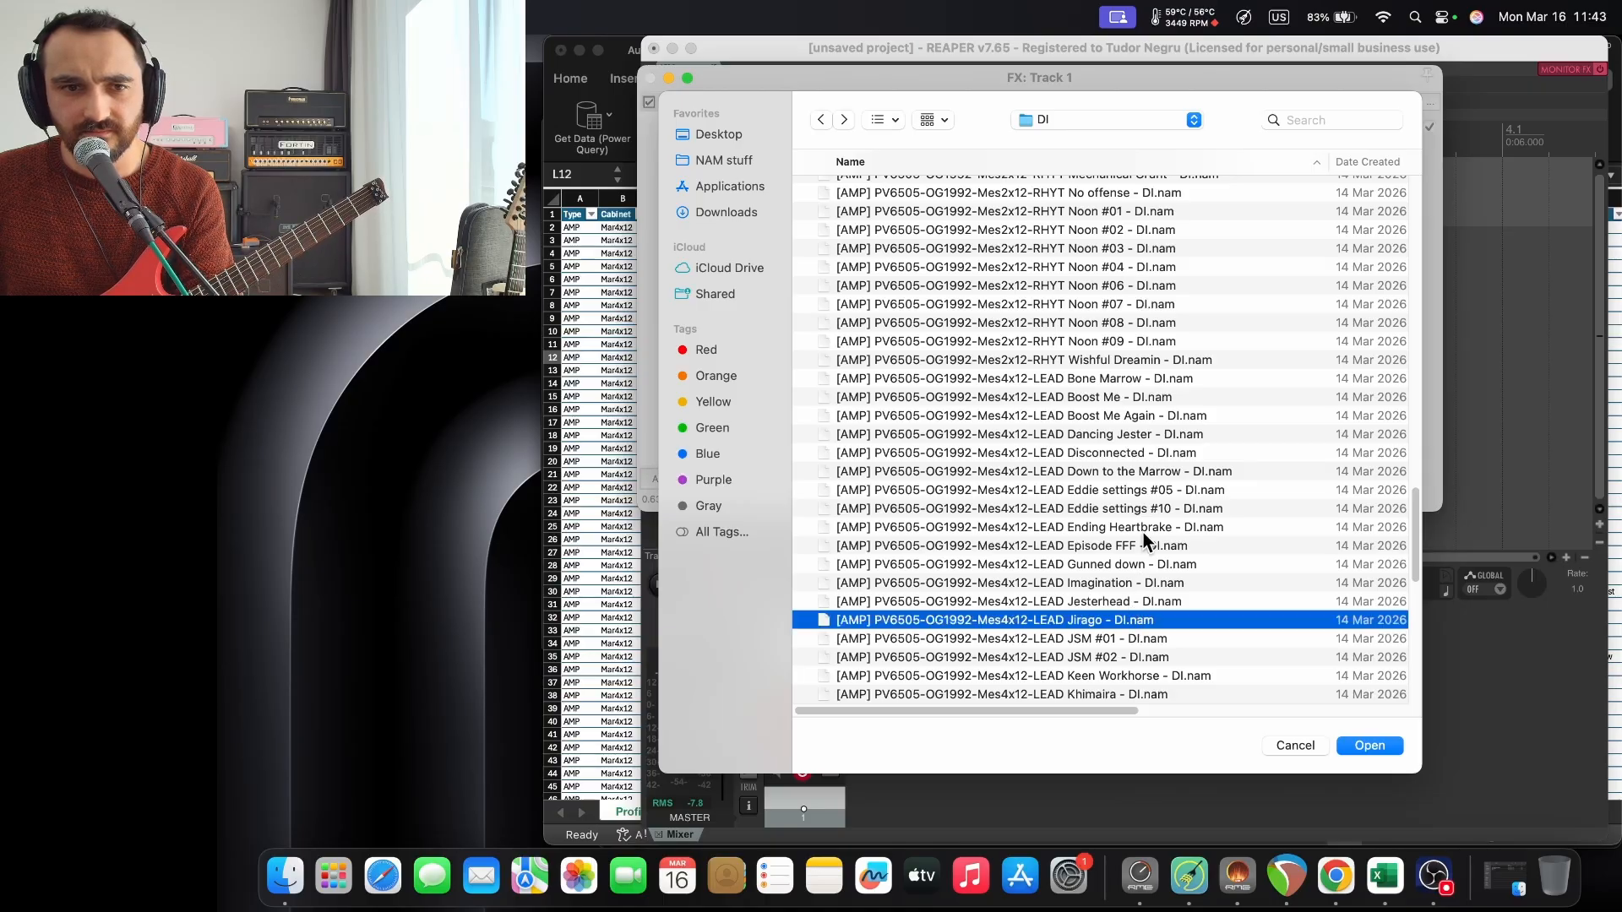
pyautogui.click(1129, 562)
pyautogui.scroll(-1, 1130, 566)
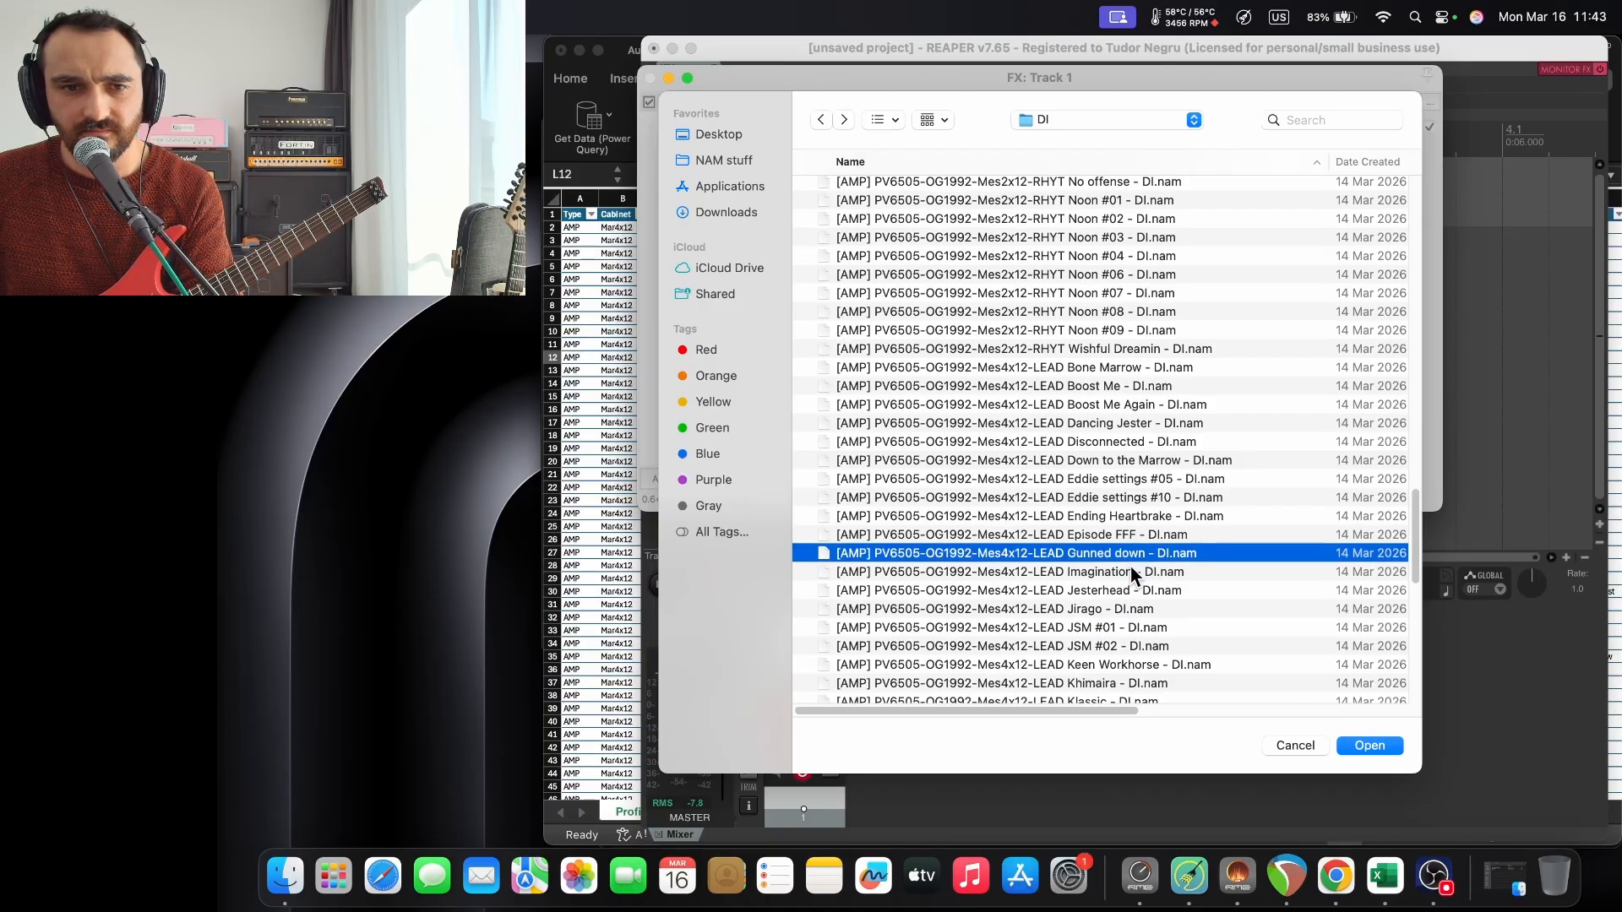
pyautogui.scroll(-3, 1129, 583)
pyautogui.click(1112, 639)
pyautogui.scroll(-3, 1119, 629)
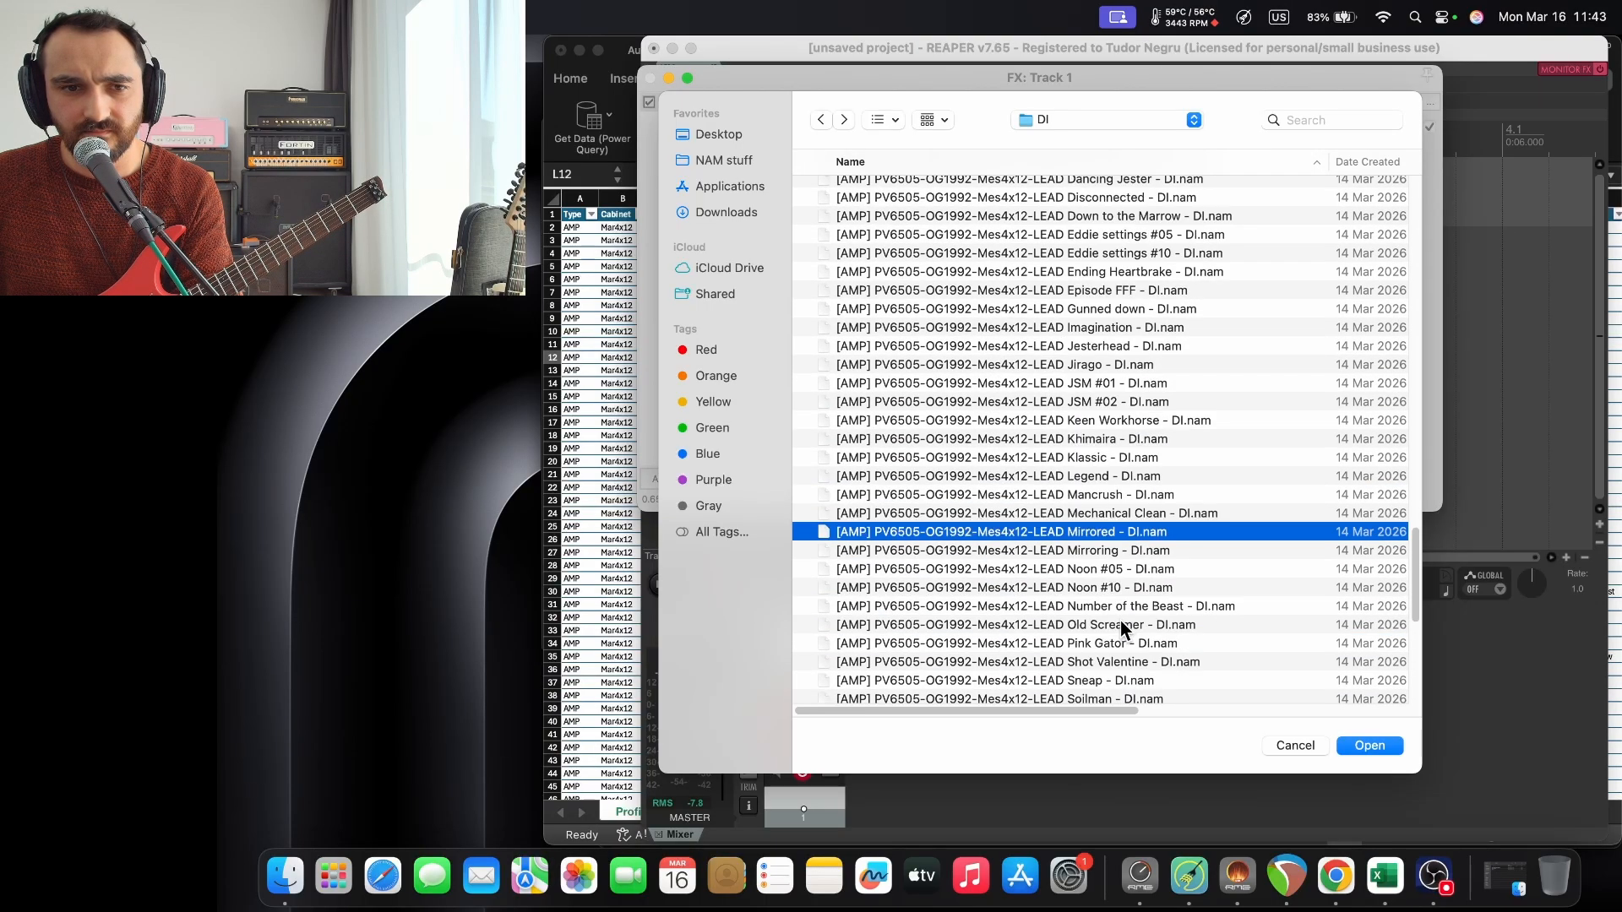
pyautogui.scroll(-2, 1120, 620)
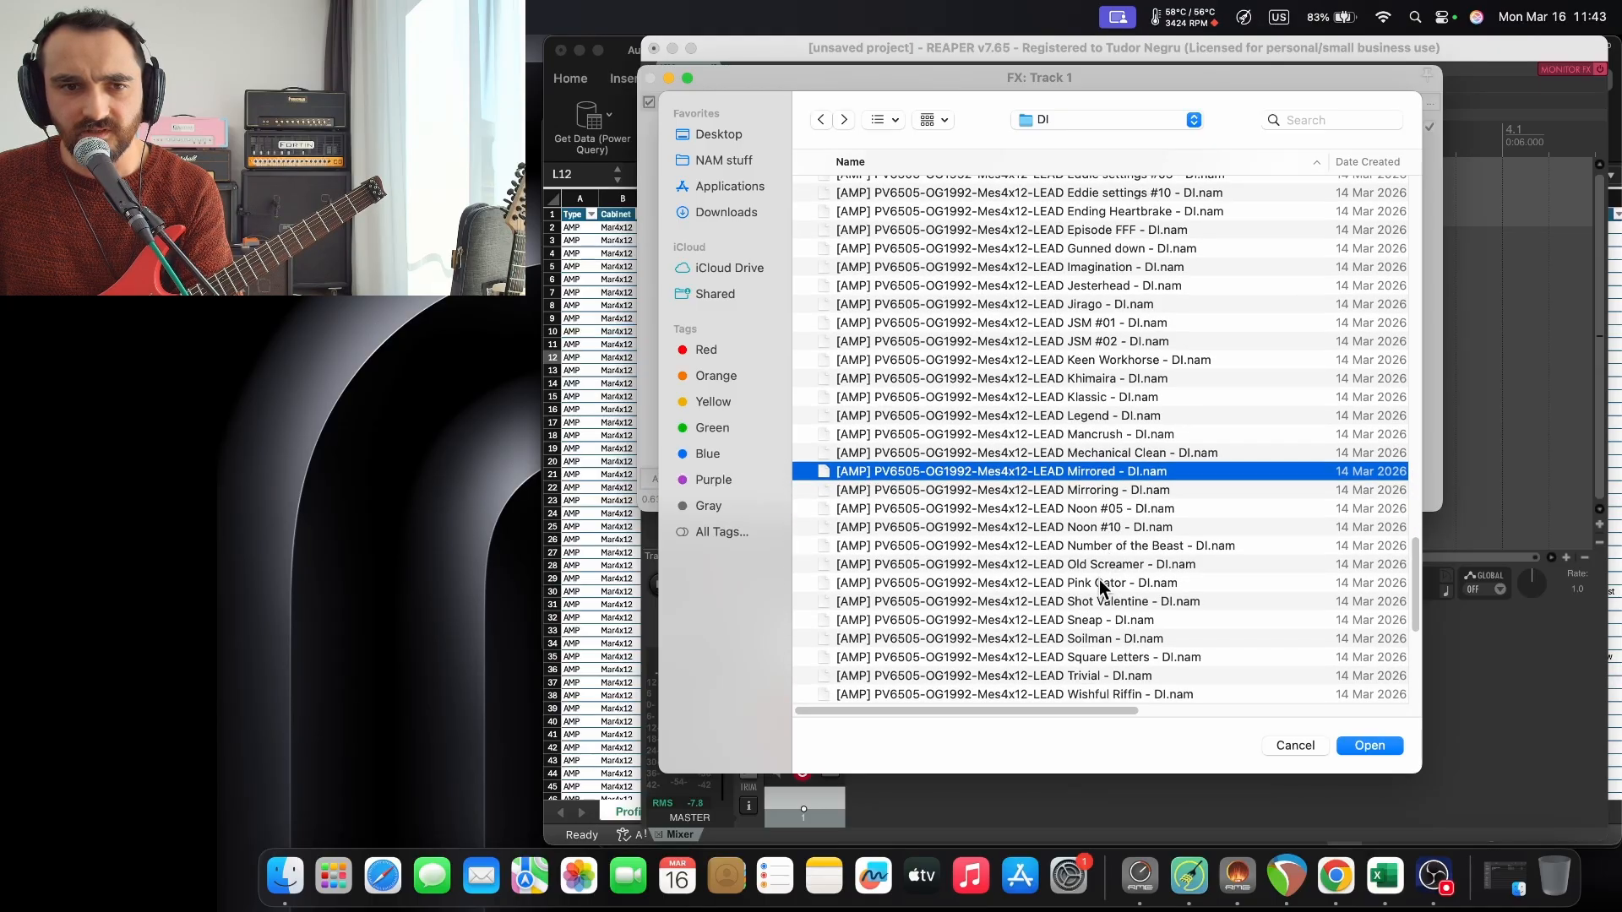
pyautogui.click(1106, 584)
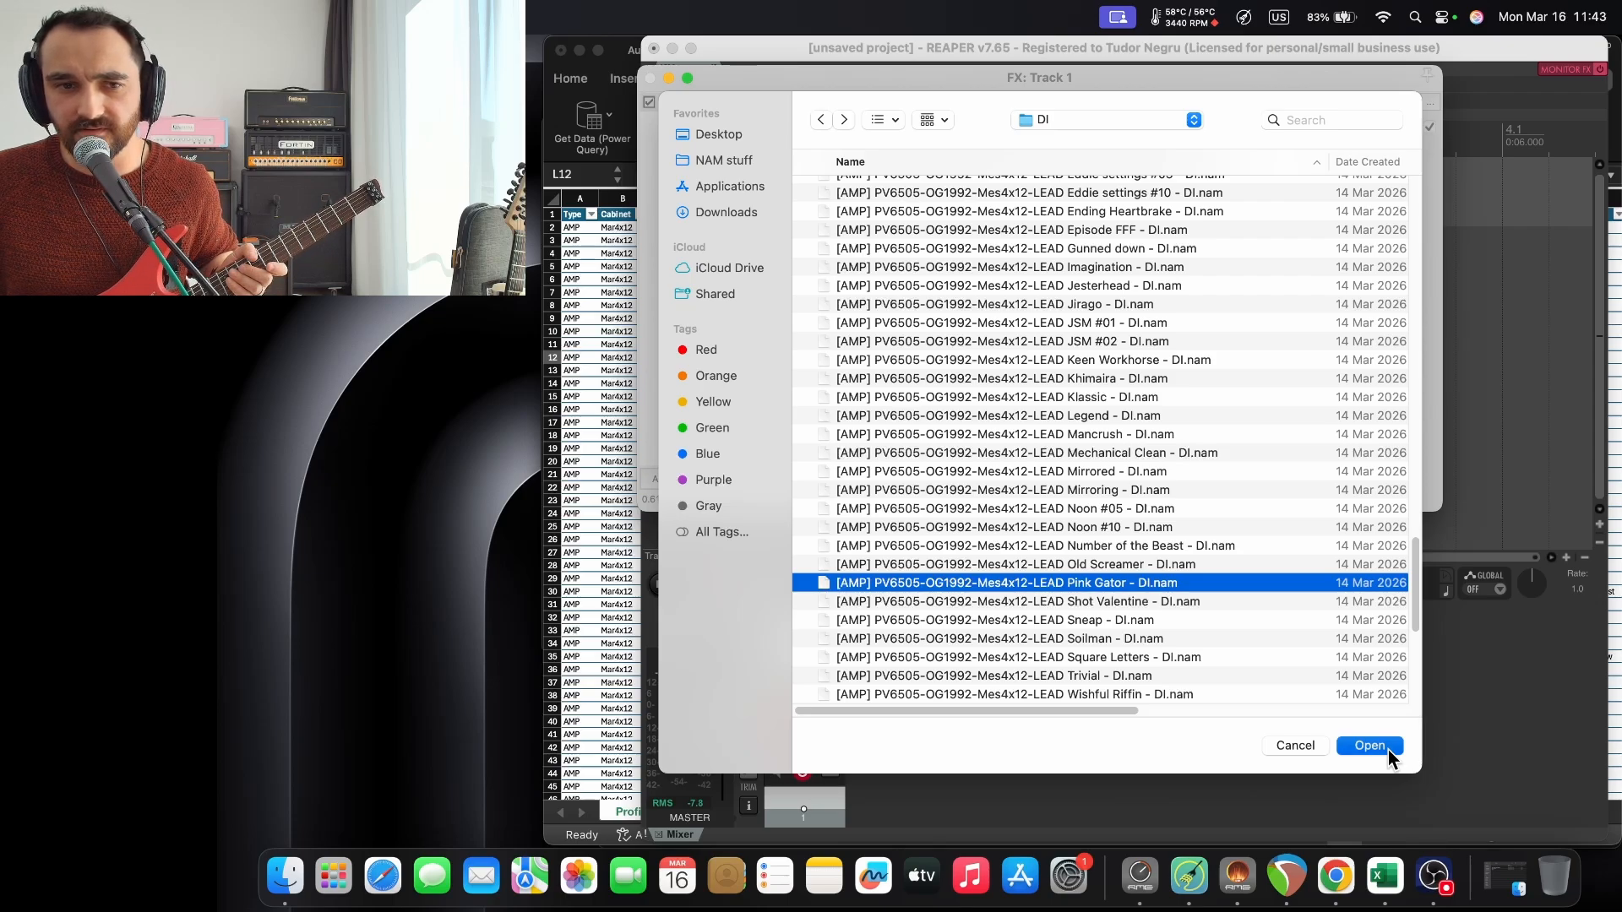
pyautogui.click(1387, 747)
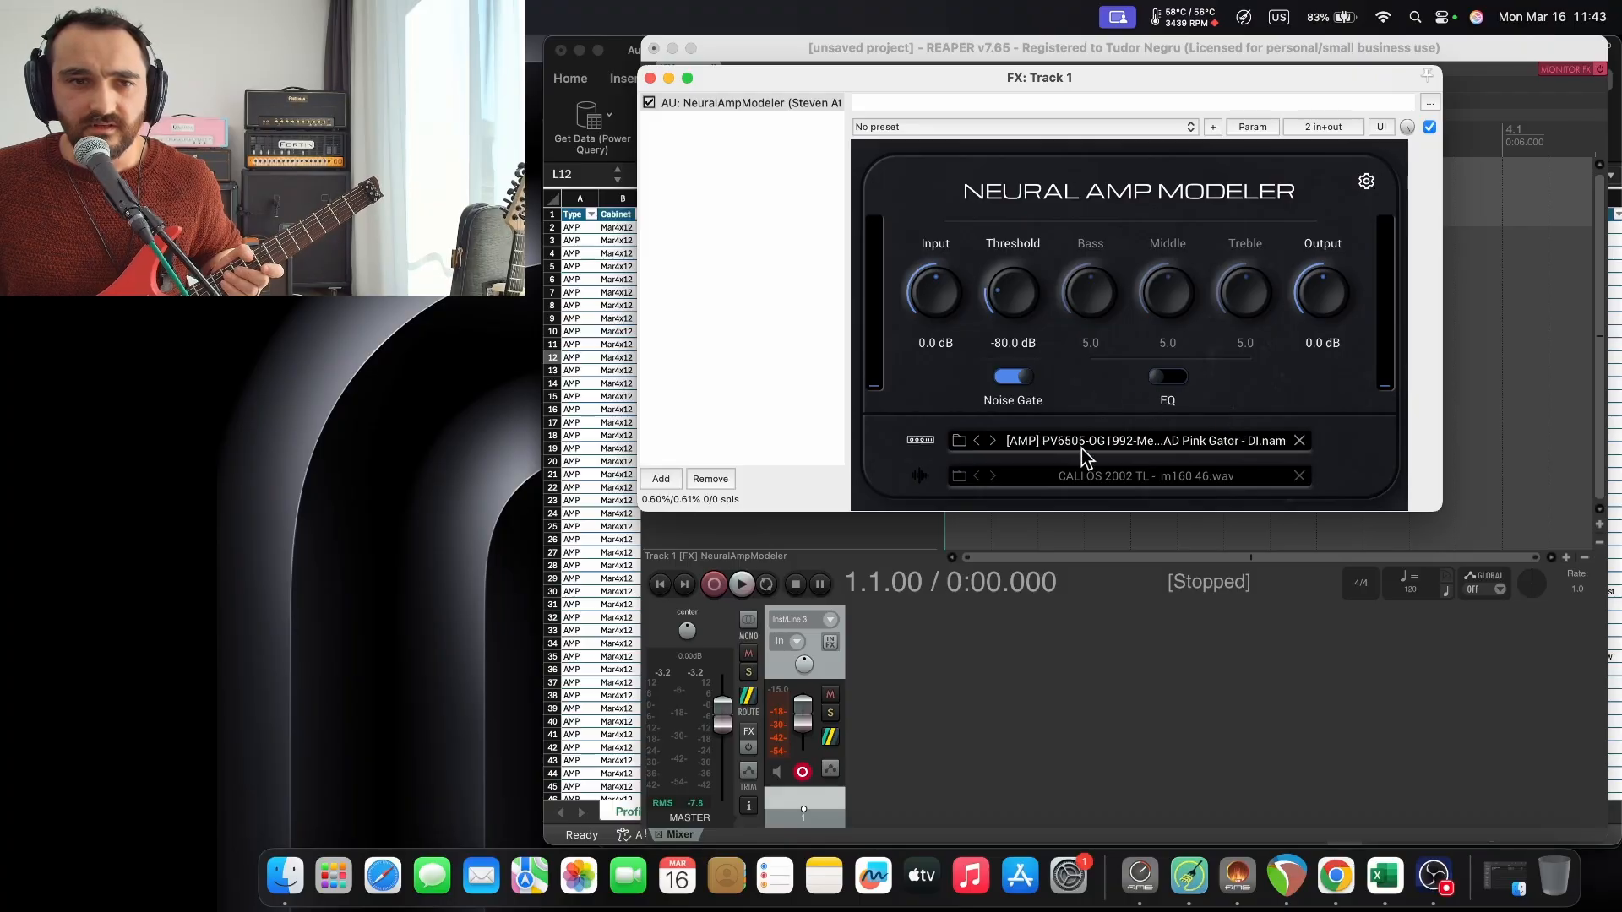
pyautogui.click(920, 477)
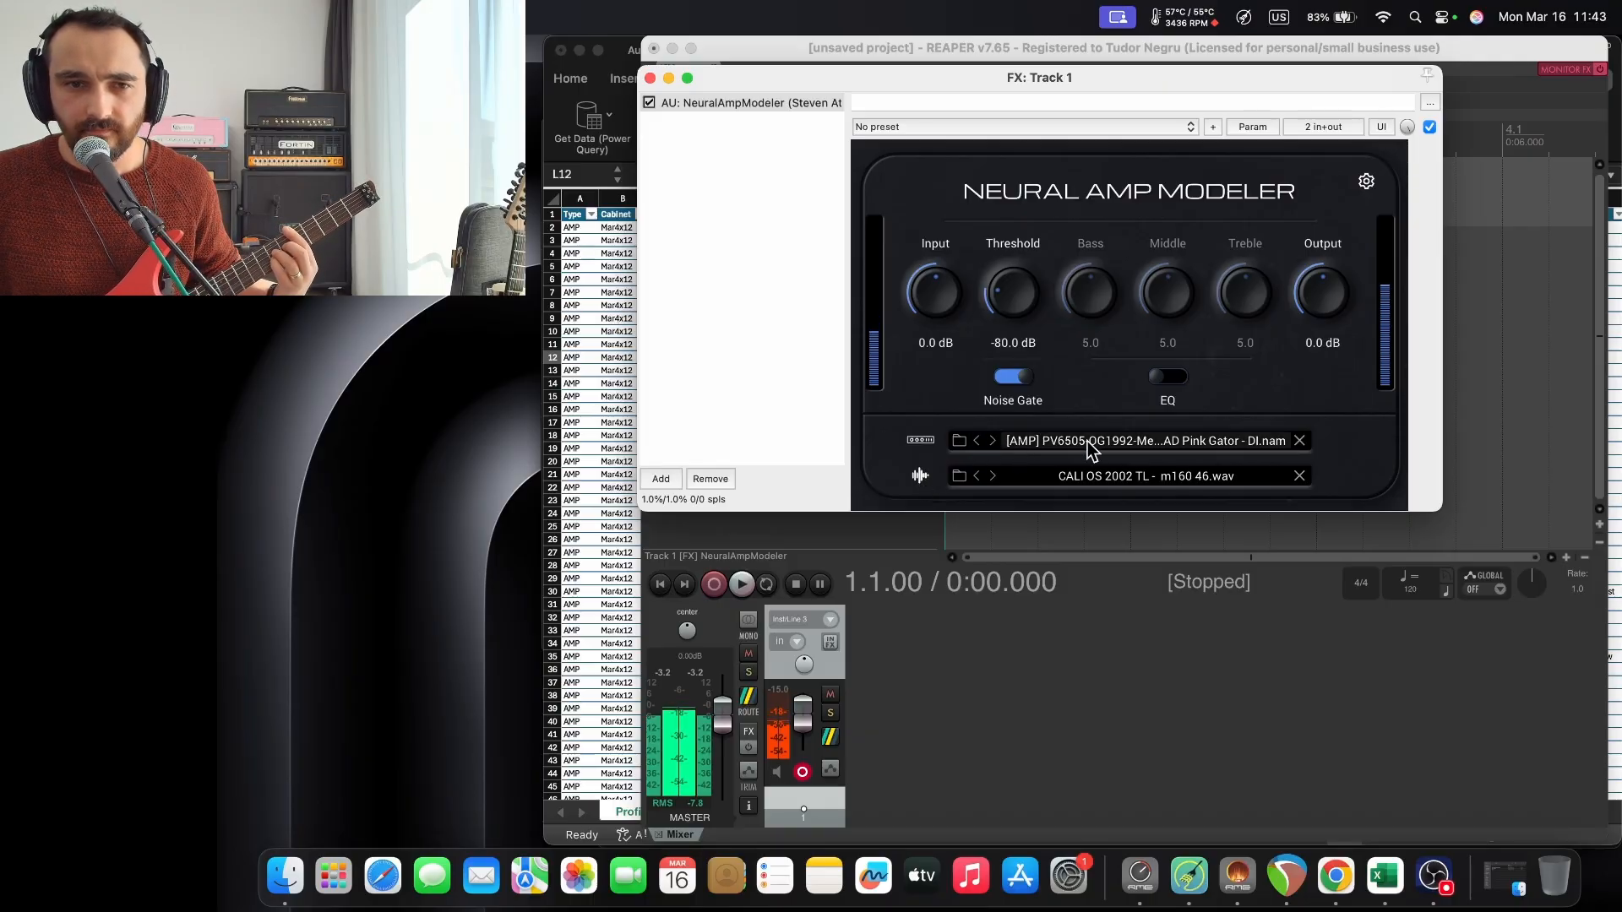
pyautogui.click(960, 441)
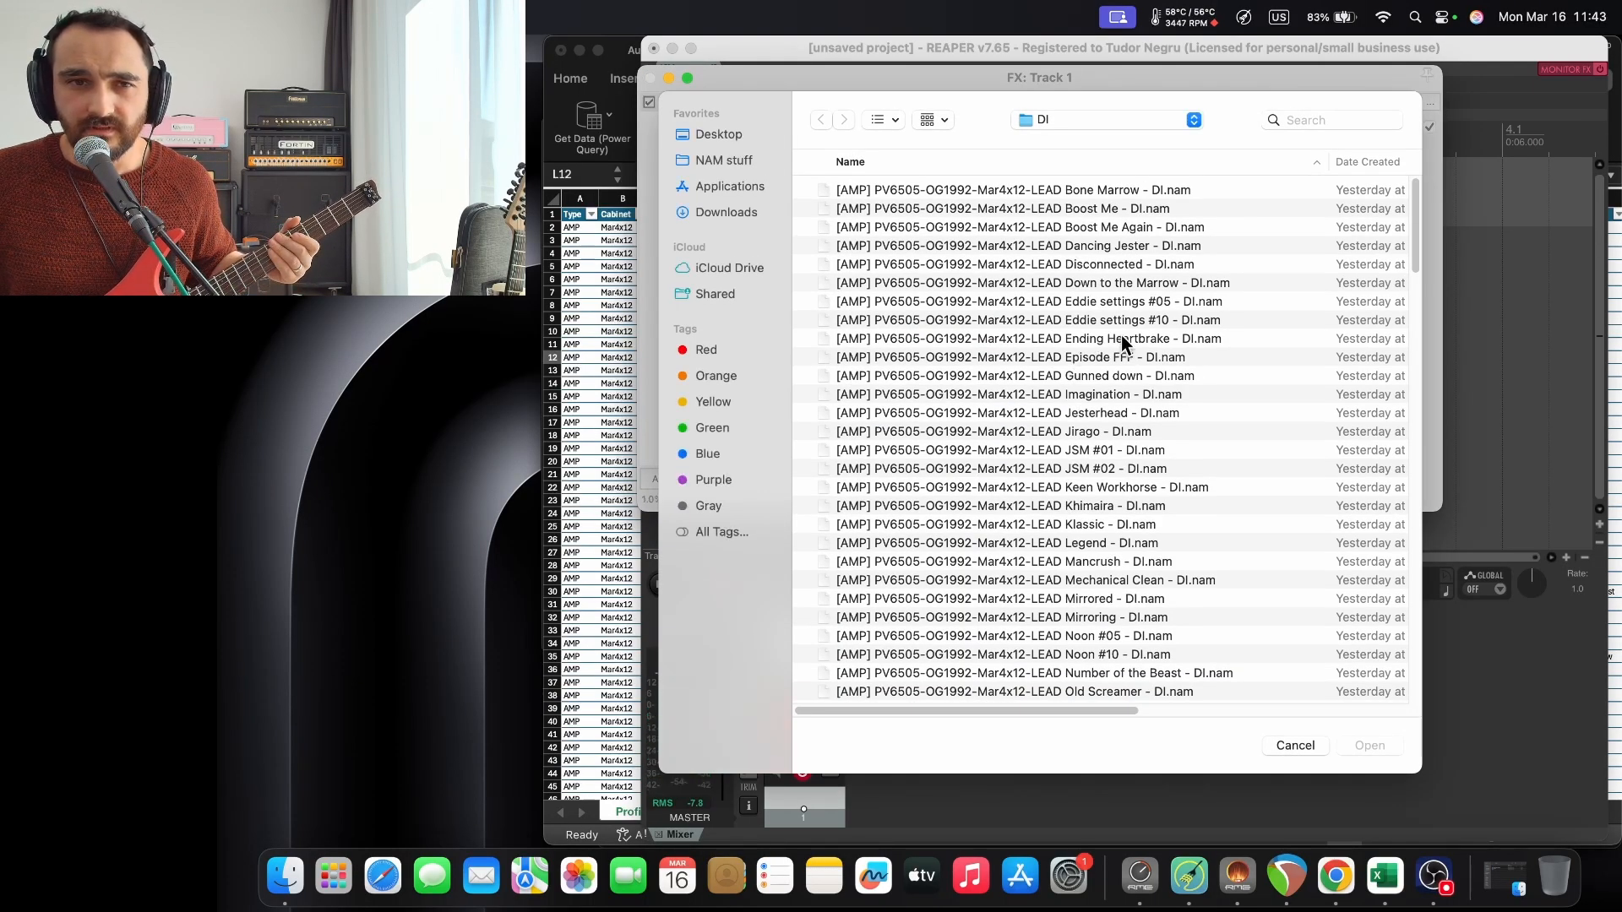
pyautogui.scroll(-5, 1122, 338)
pyautogui.scroll(-10, 1123, 335)
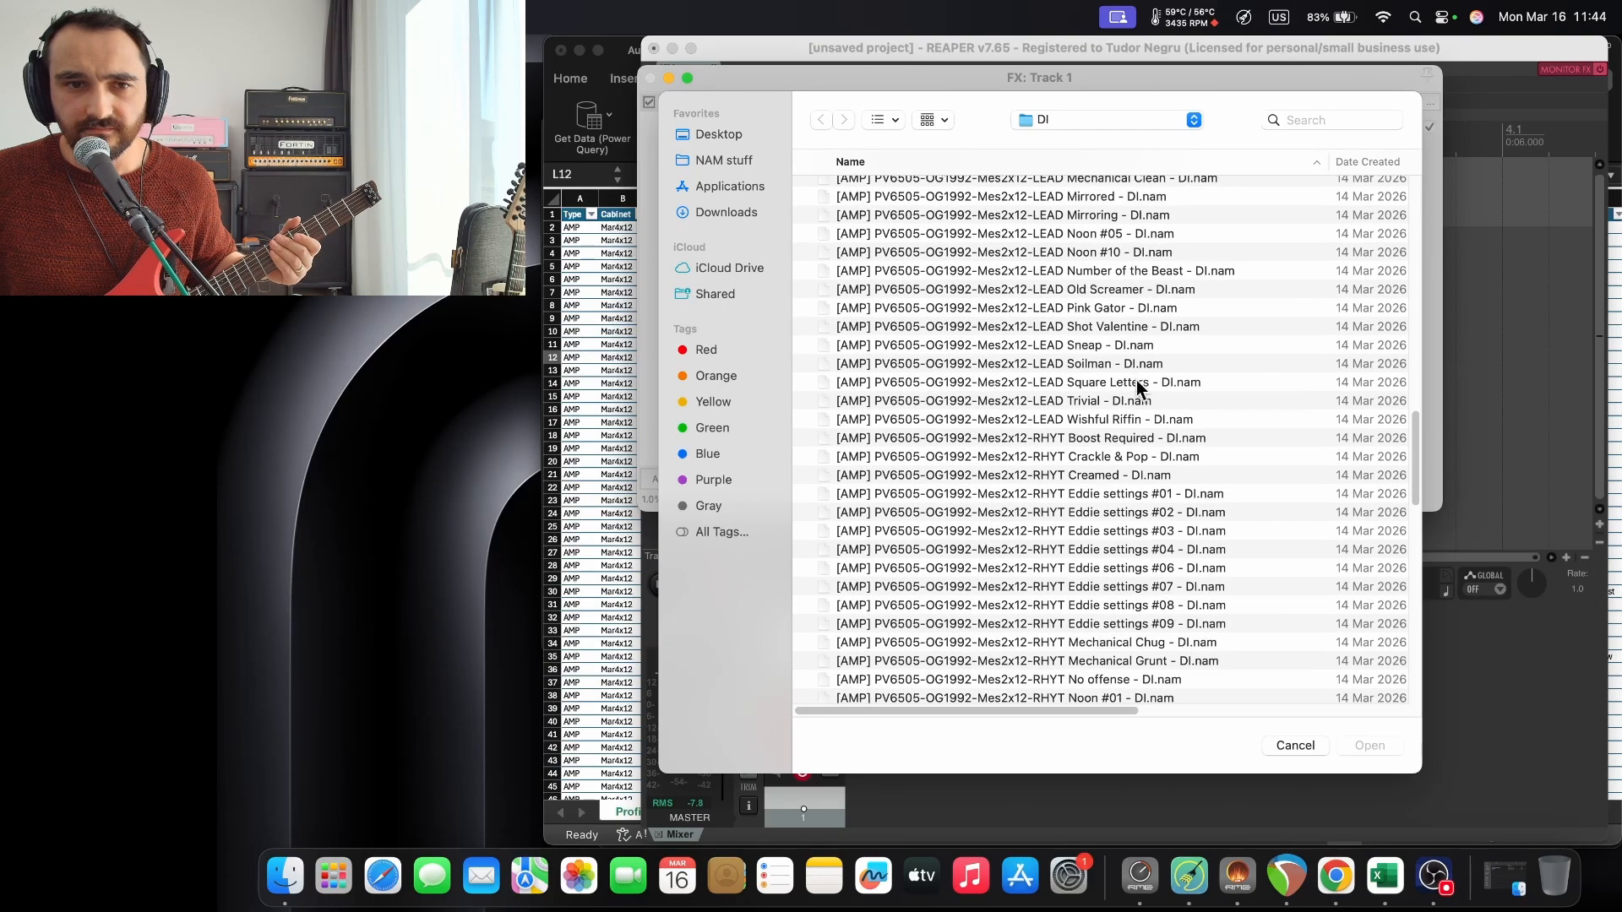
pyautogui.doubleClick(1132, 307)
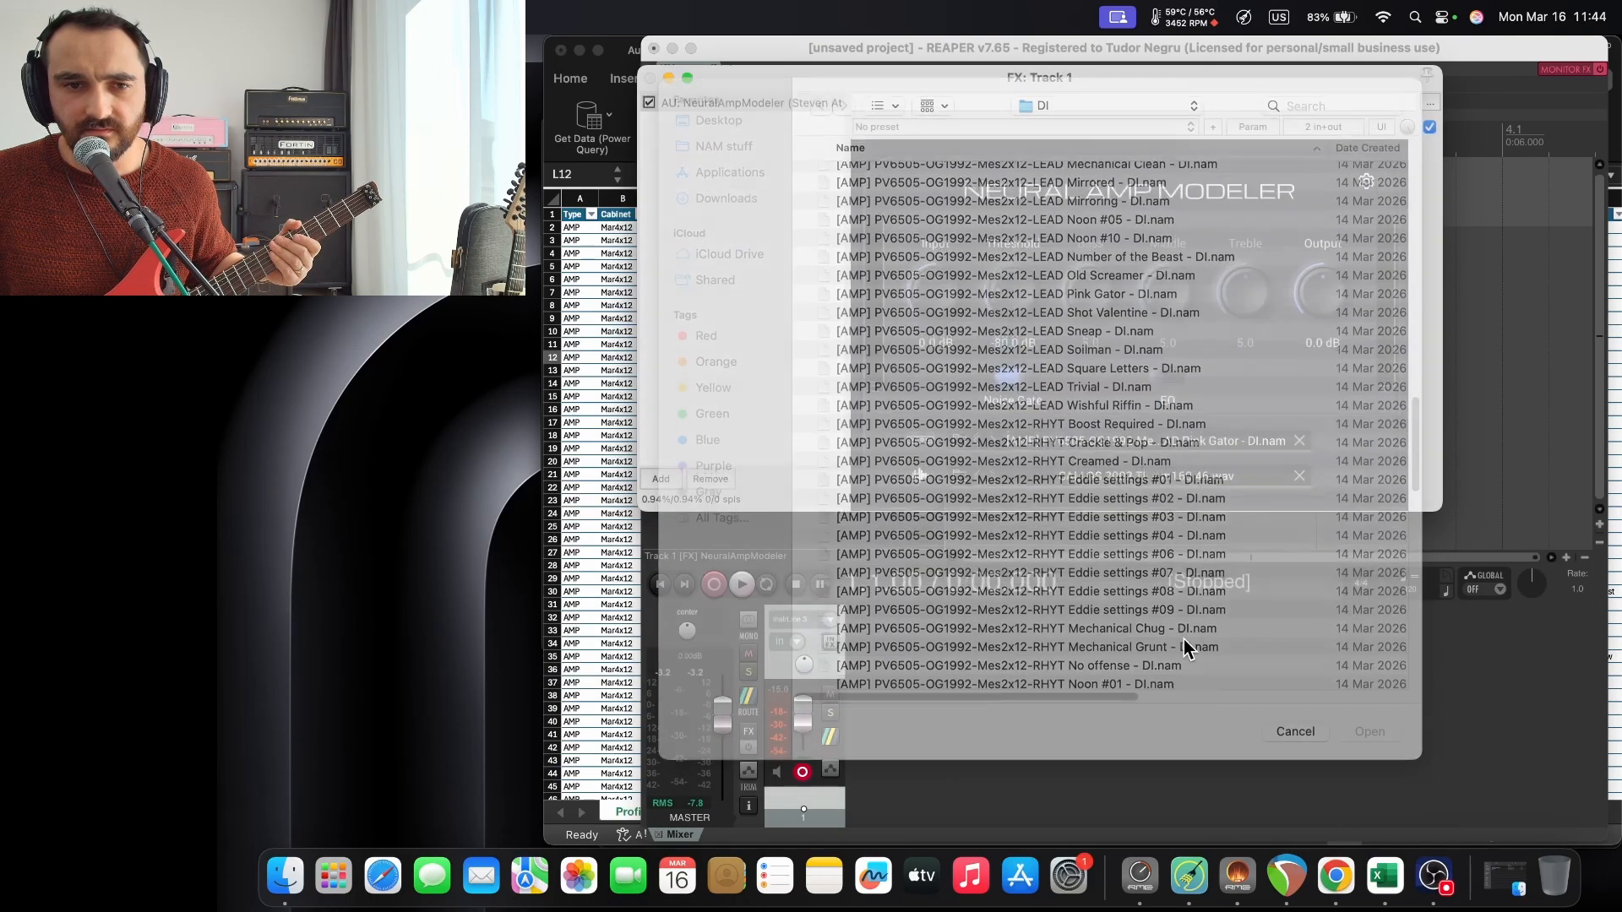
# Switch the loaded amp model to "[AMP] PV6505-OG1992-Mes2x12-LEAD Pink Gator - DI".
pyautogui.click(1123, 446)
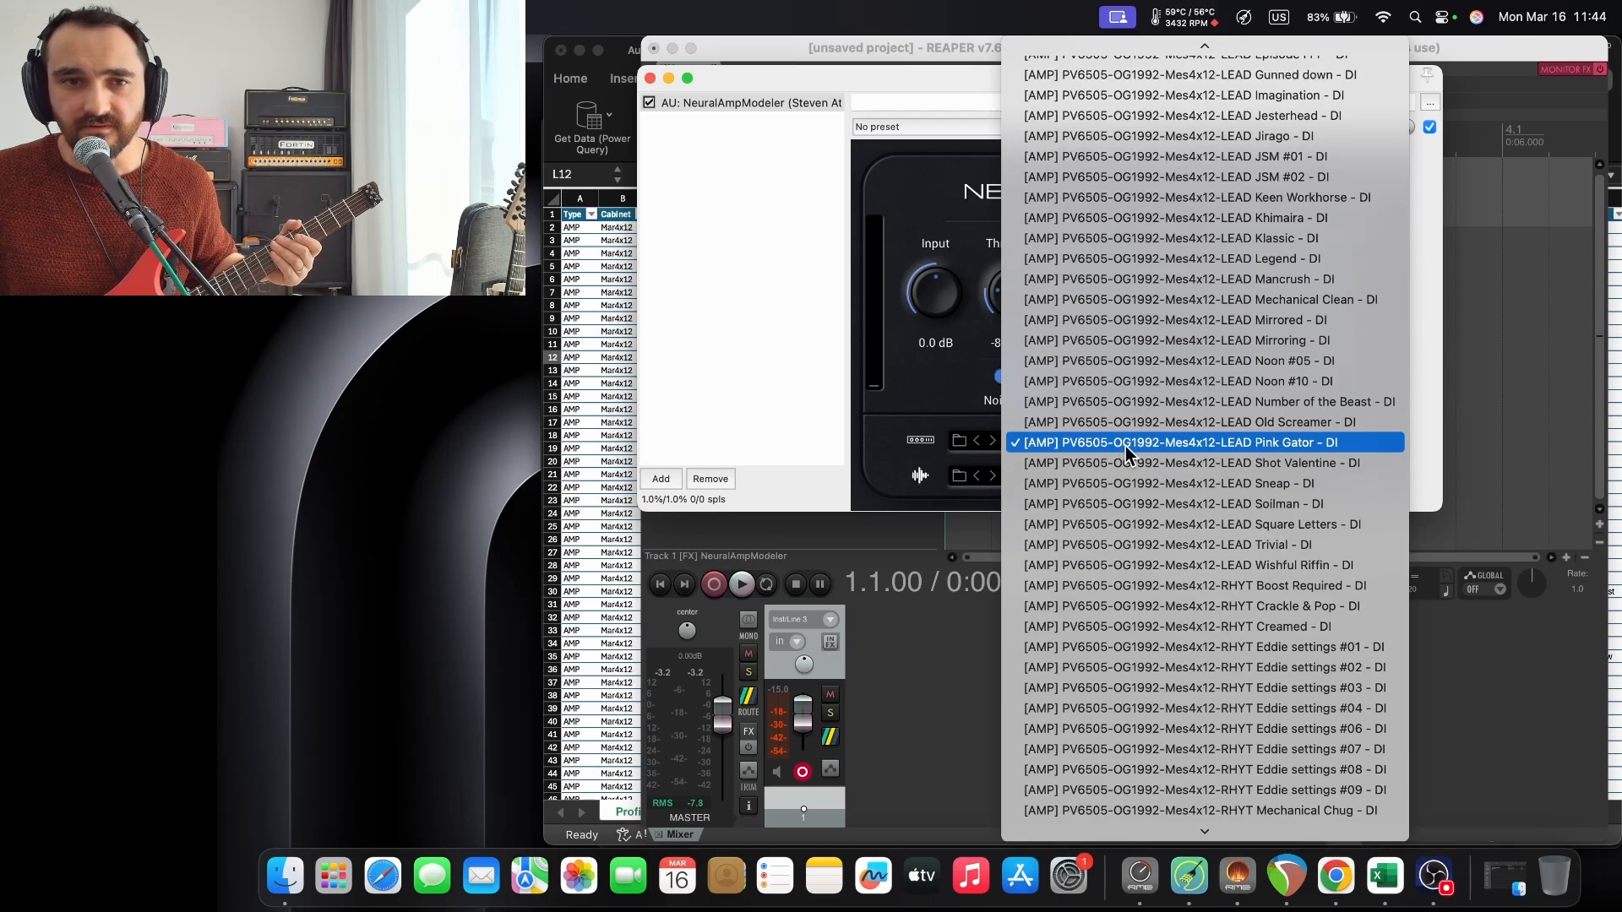
pyautogui.scroll(10, 1128, 446)
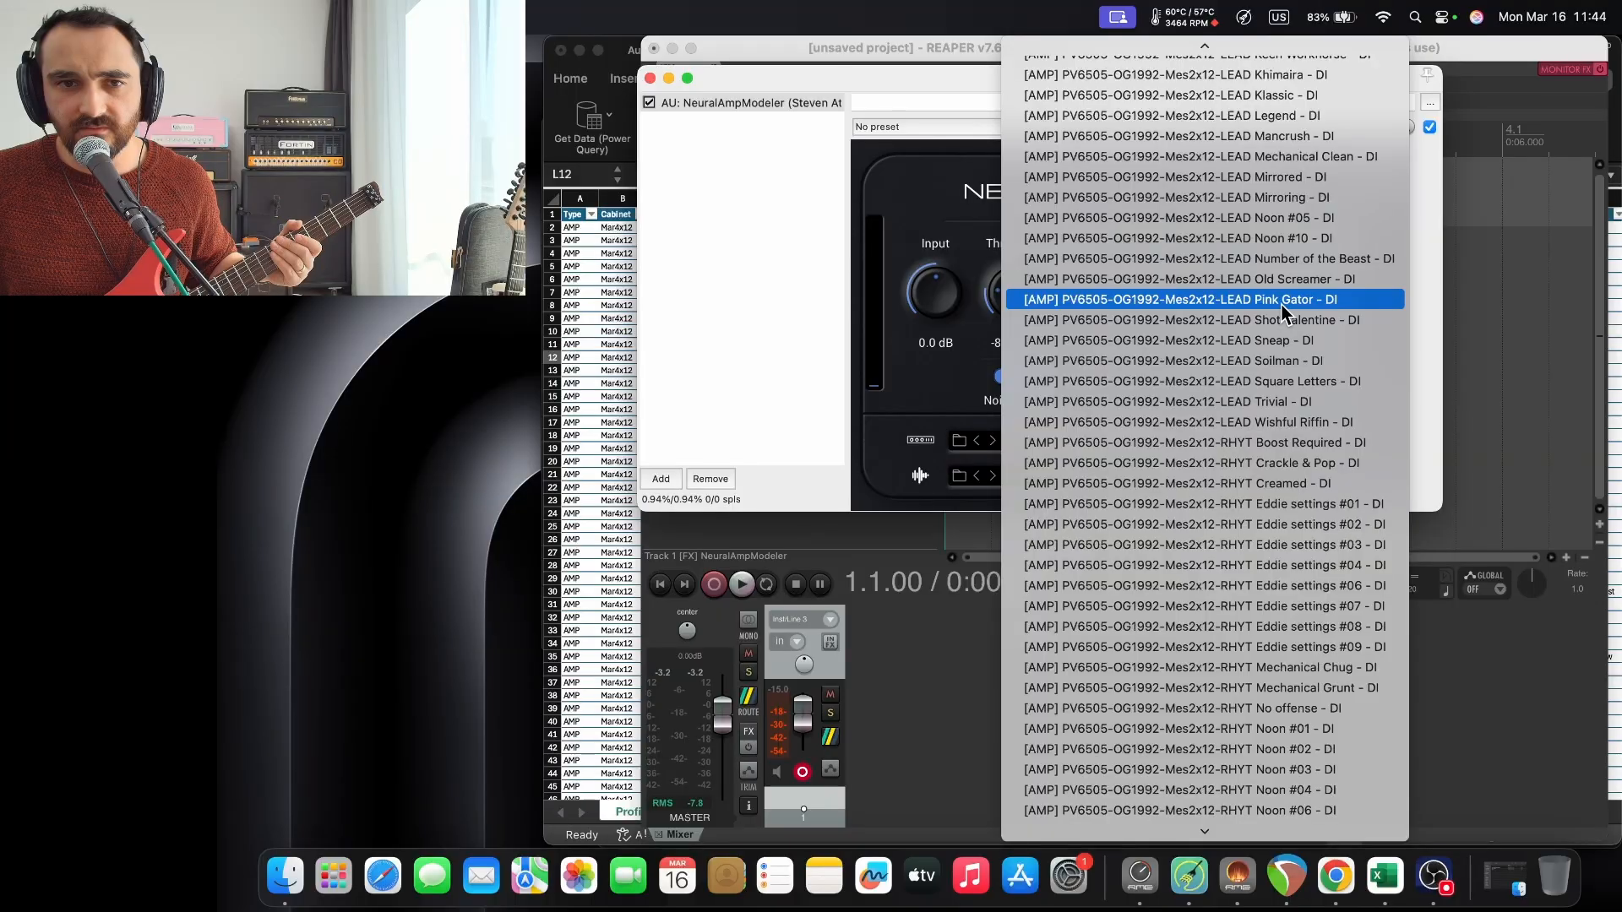
pyautogui.click(1282, 303)
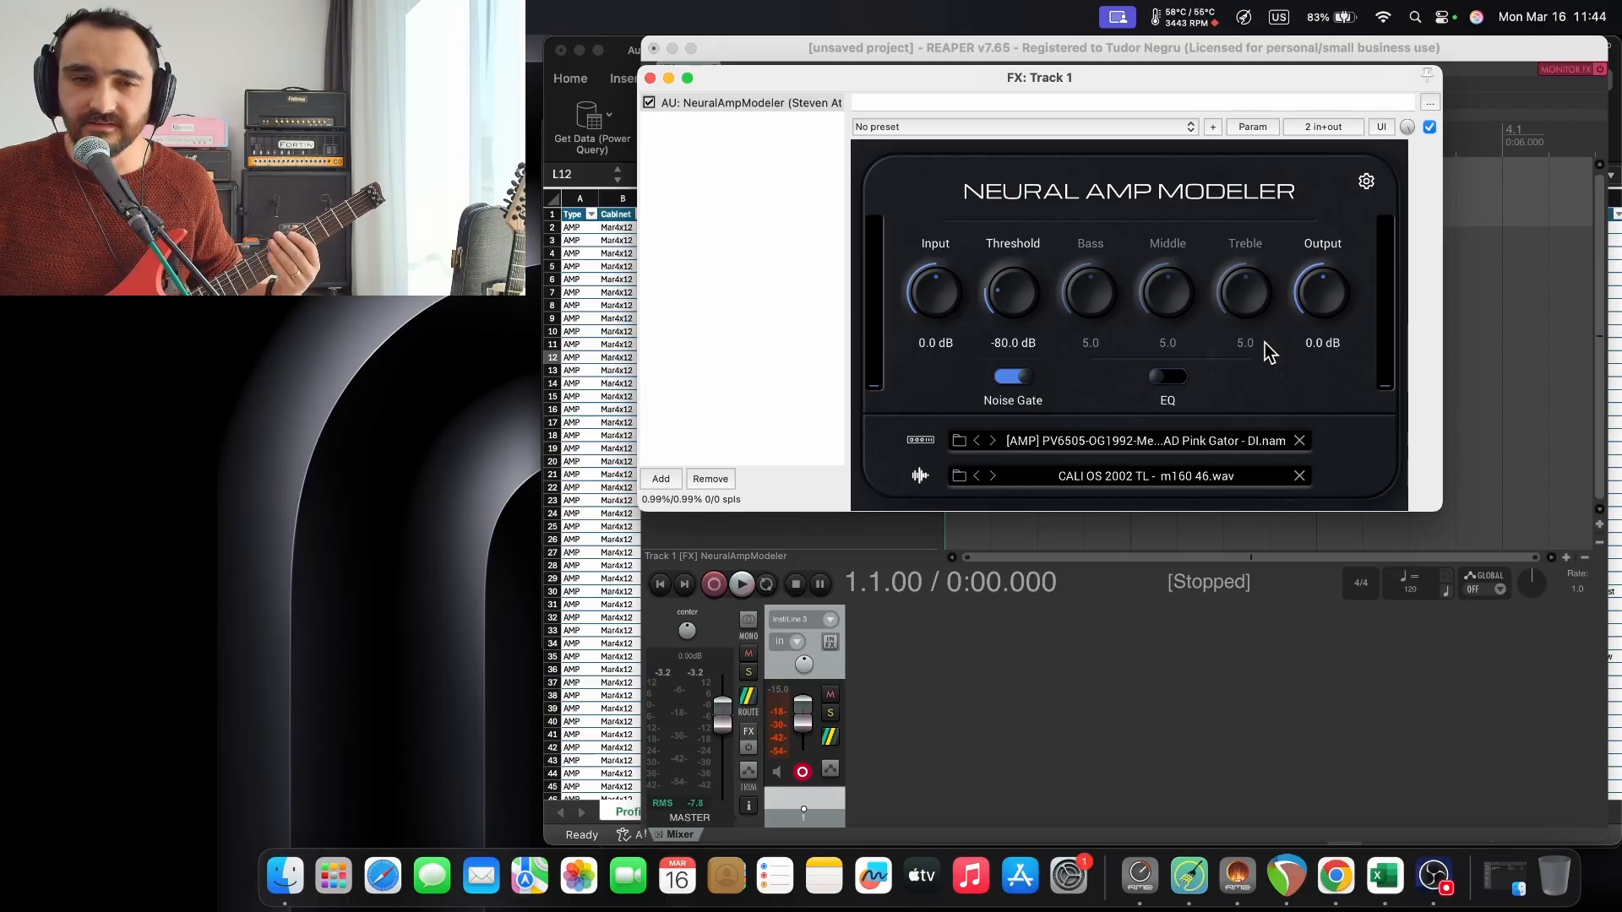
# Switch the amp model back to "[AMP] PV6505-OG1992-Mes4x12-LEAD Pink Gator - DI" for comparison with the Mes2x12 version.
pyautogui.click(1119, 442)
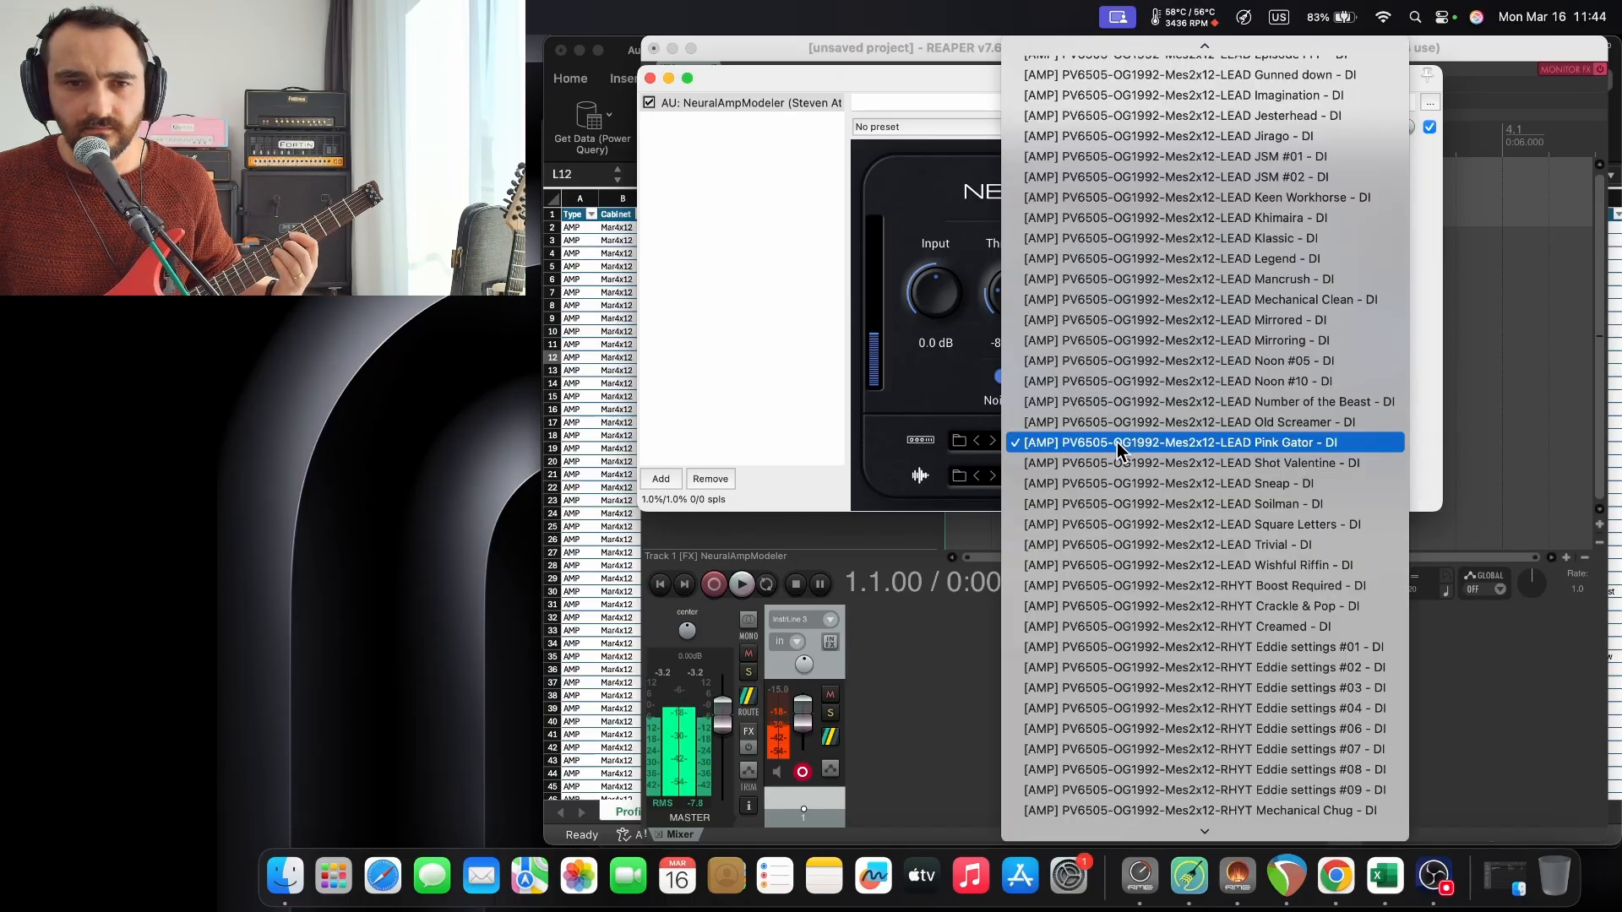
pyautogui.scroll(-15, 1124, 448)
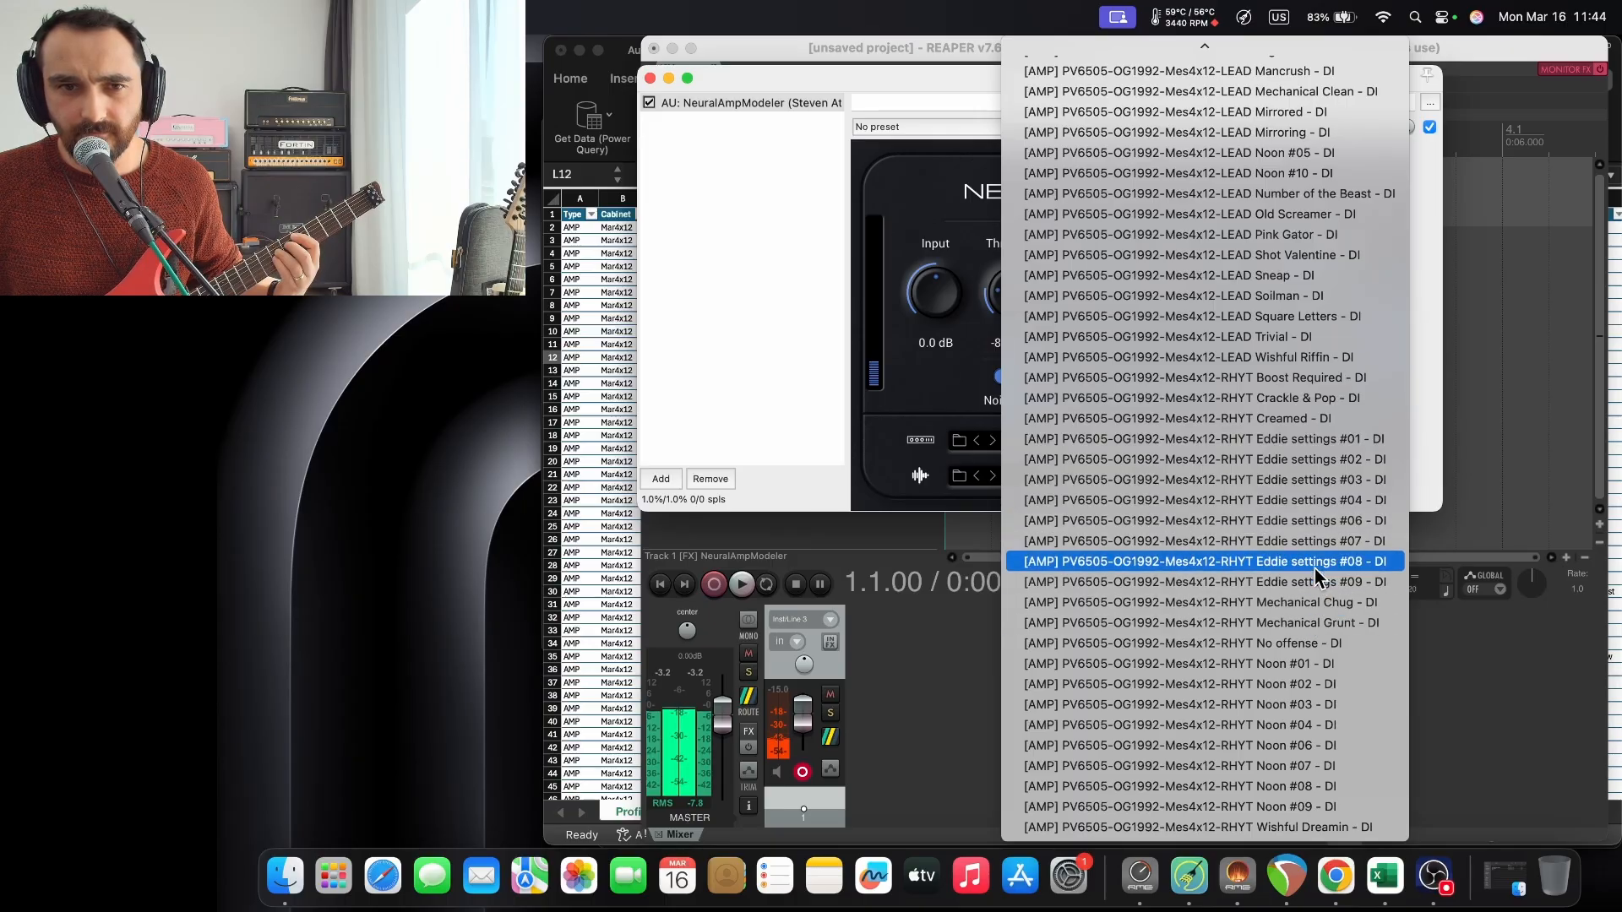
pyautogui.scroll(6, 1302, 378)
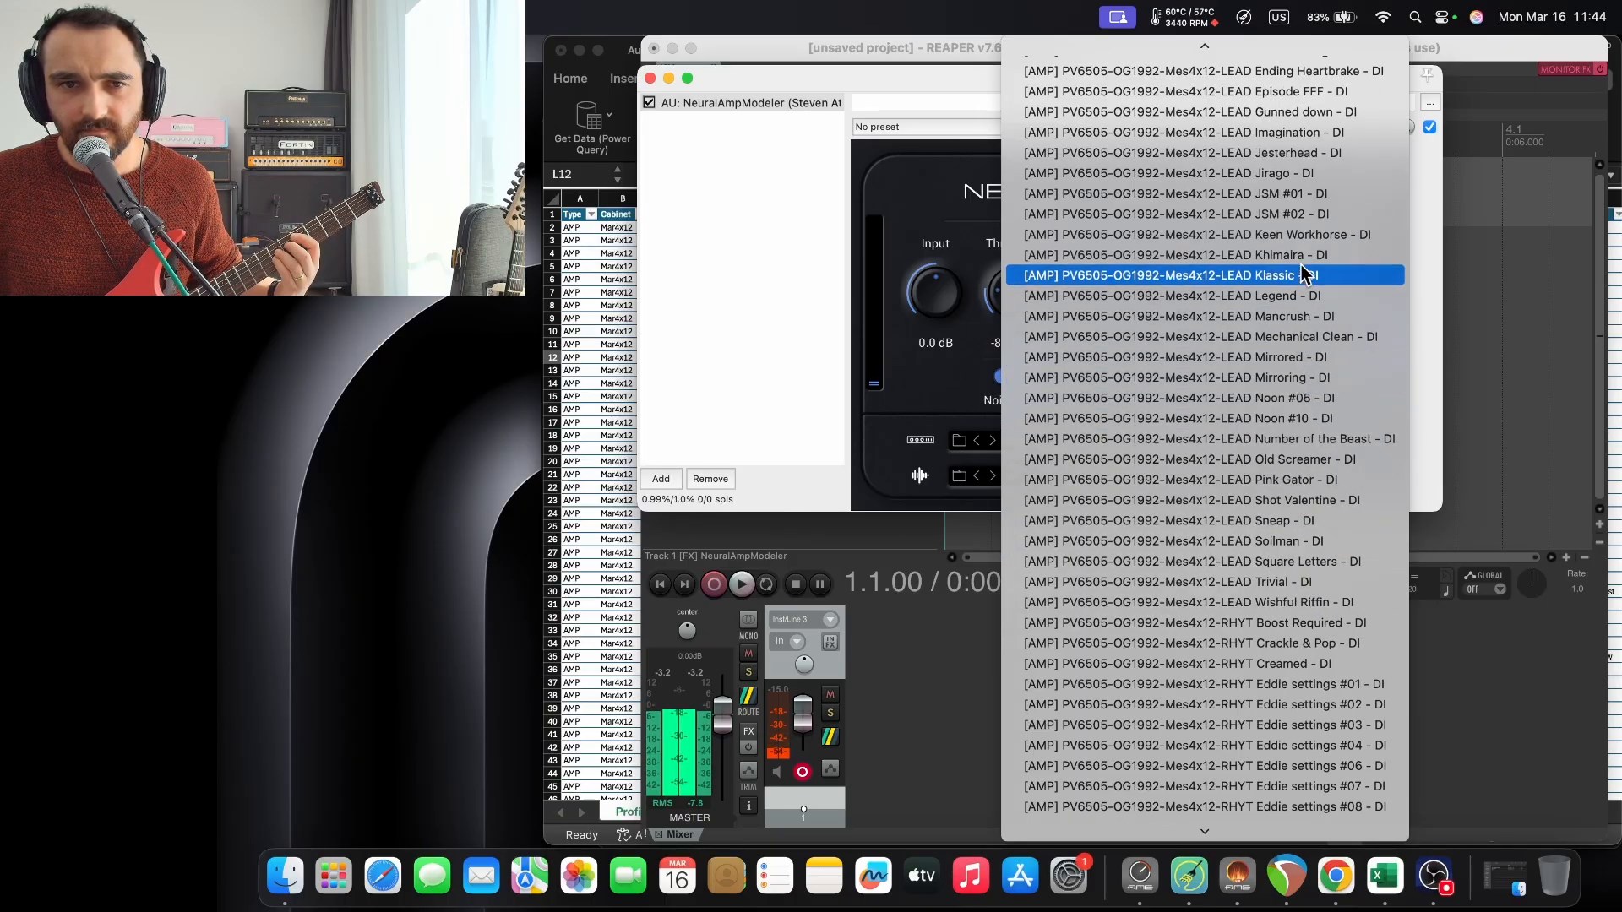
pyautogui.scroll(12, 1301, 281)
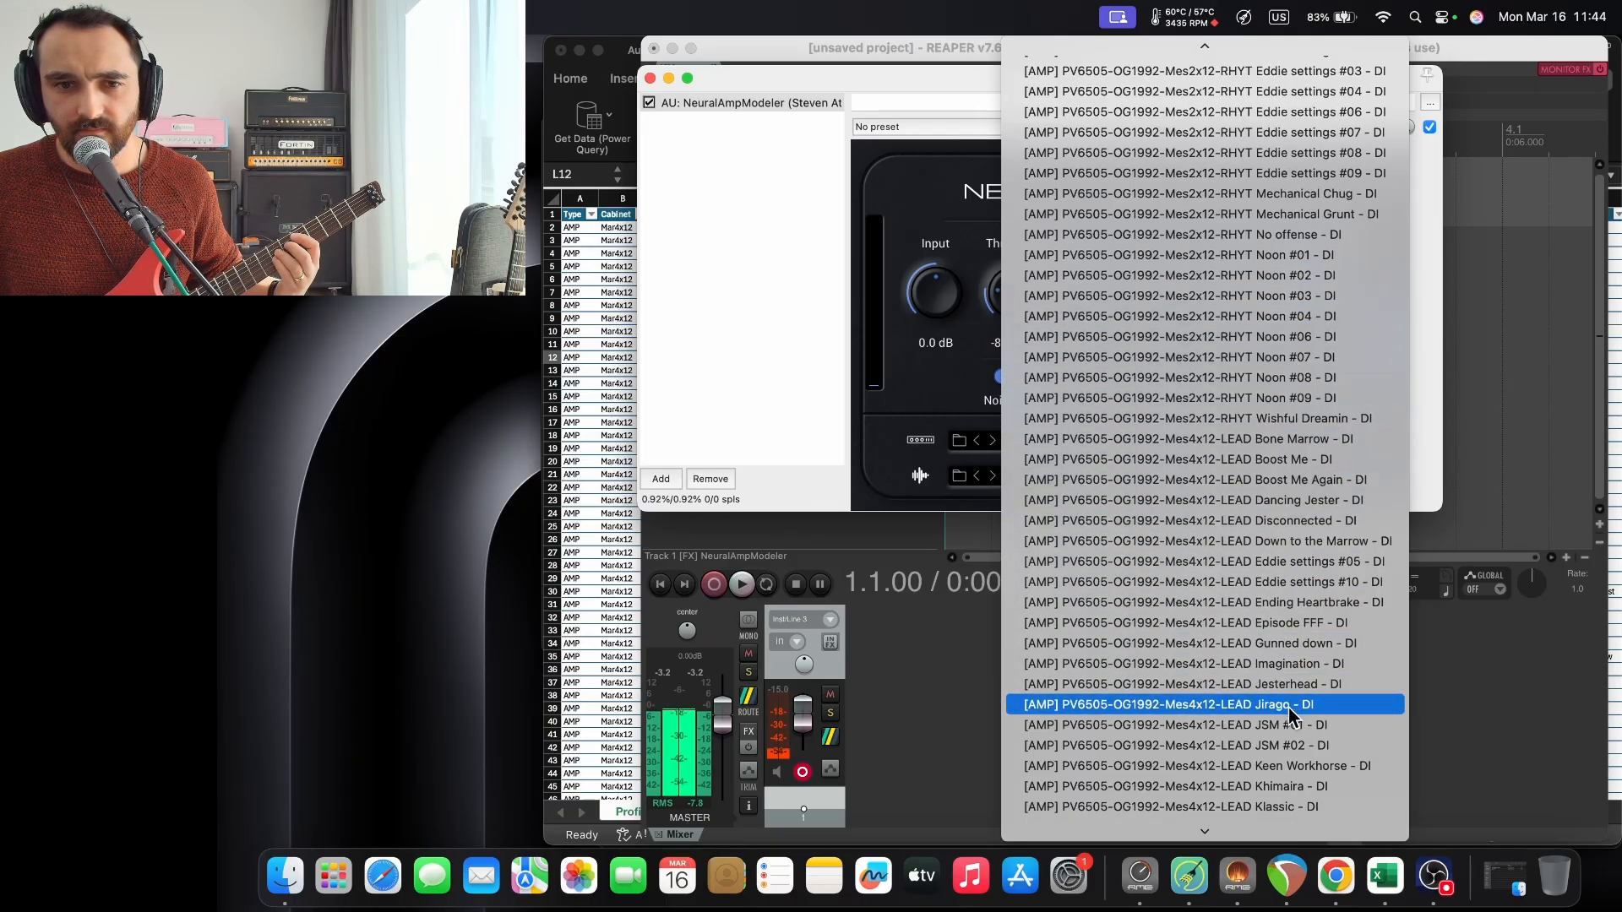
pyautogui.scroll(-6, 1293, 743)
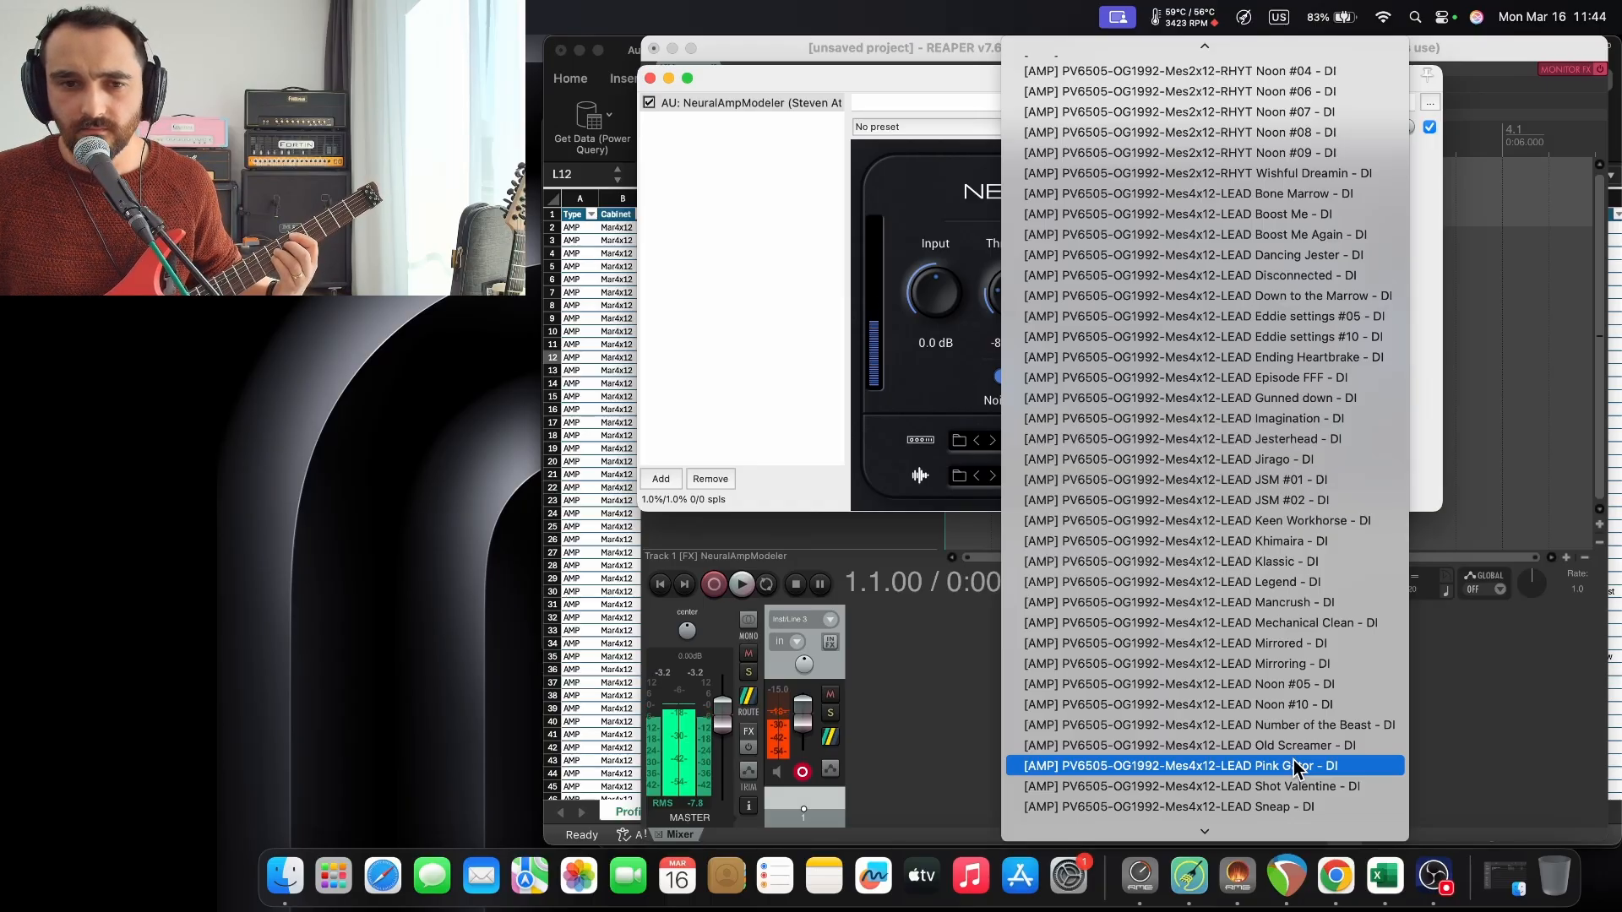
pyautogui.click(1296, 769)
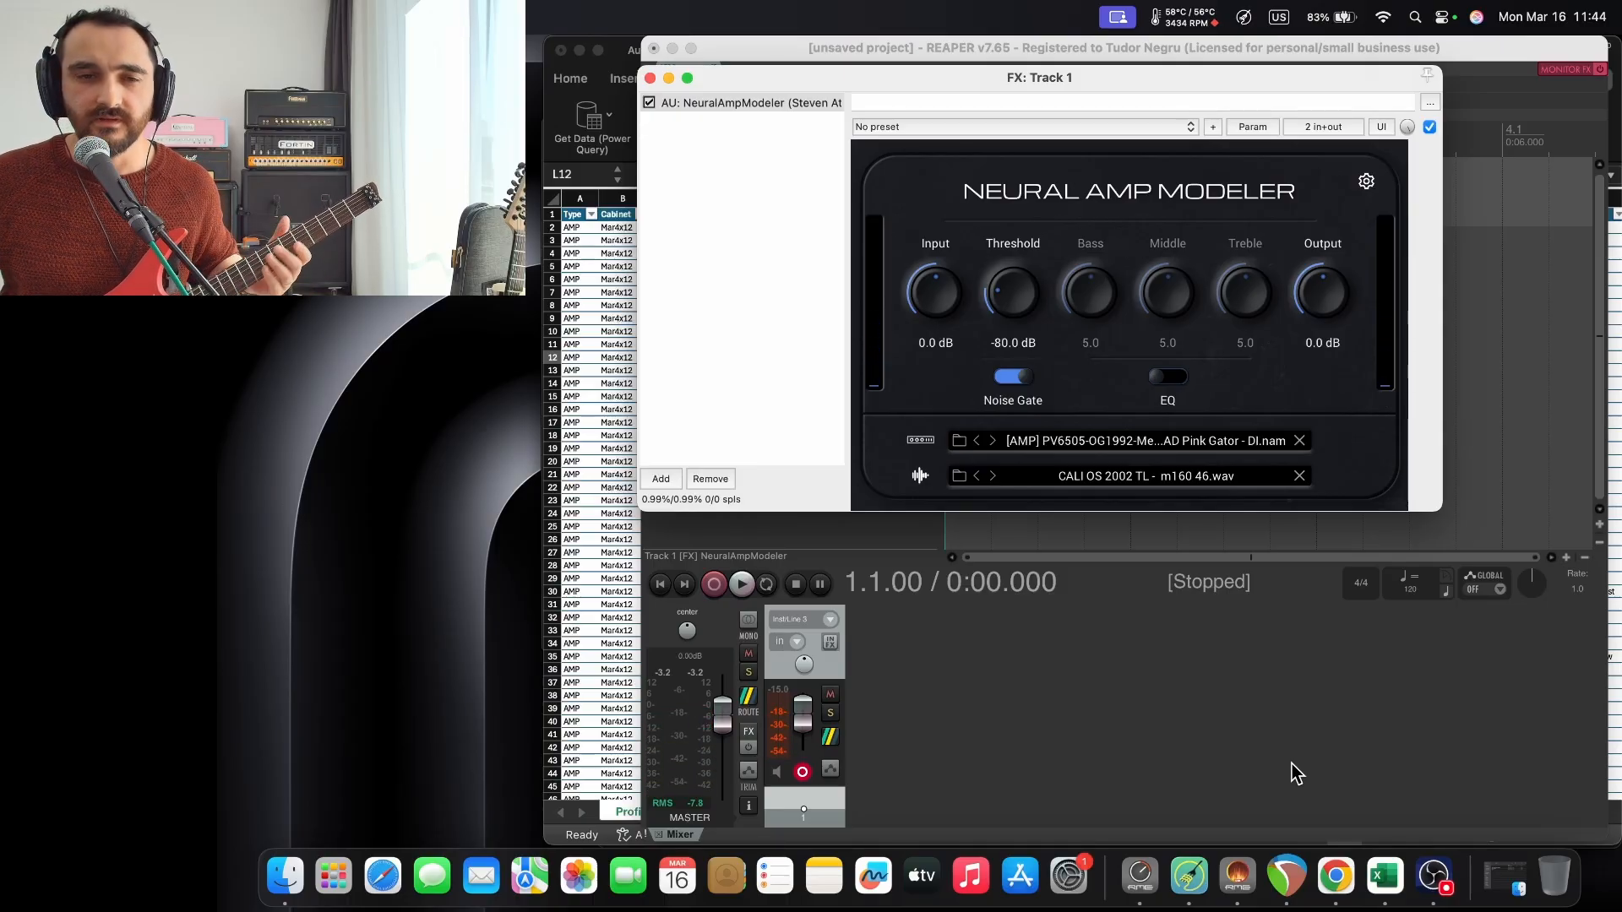
# Switch the loaded amp model to "[AMP] PV6505-OG1992-Mar4x12-LEAD Pink Gator - DI.nam", keeping the current cabinet IR.
pyautogui.click(959, 441)
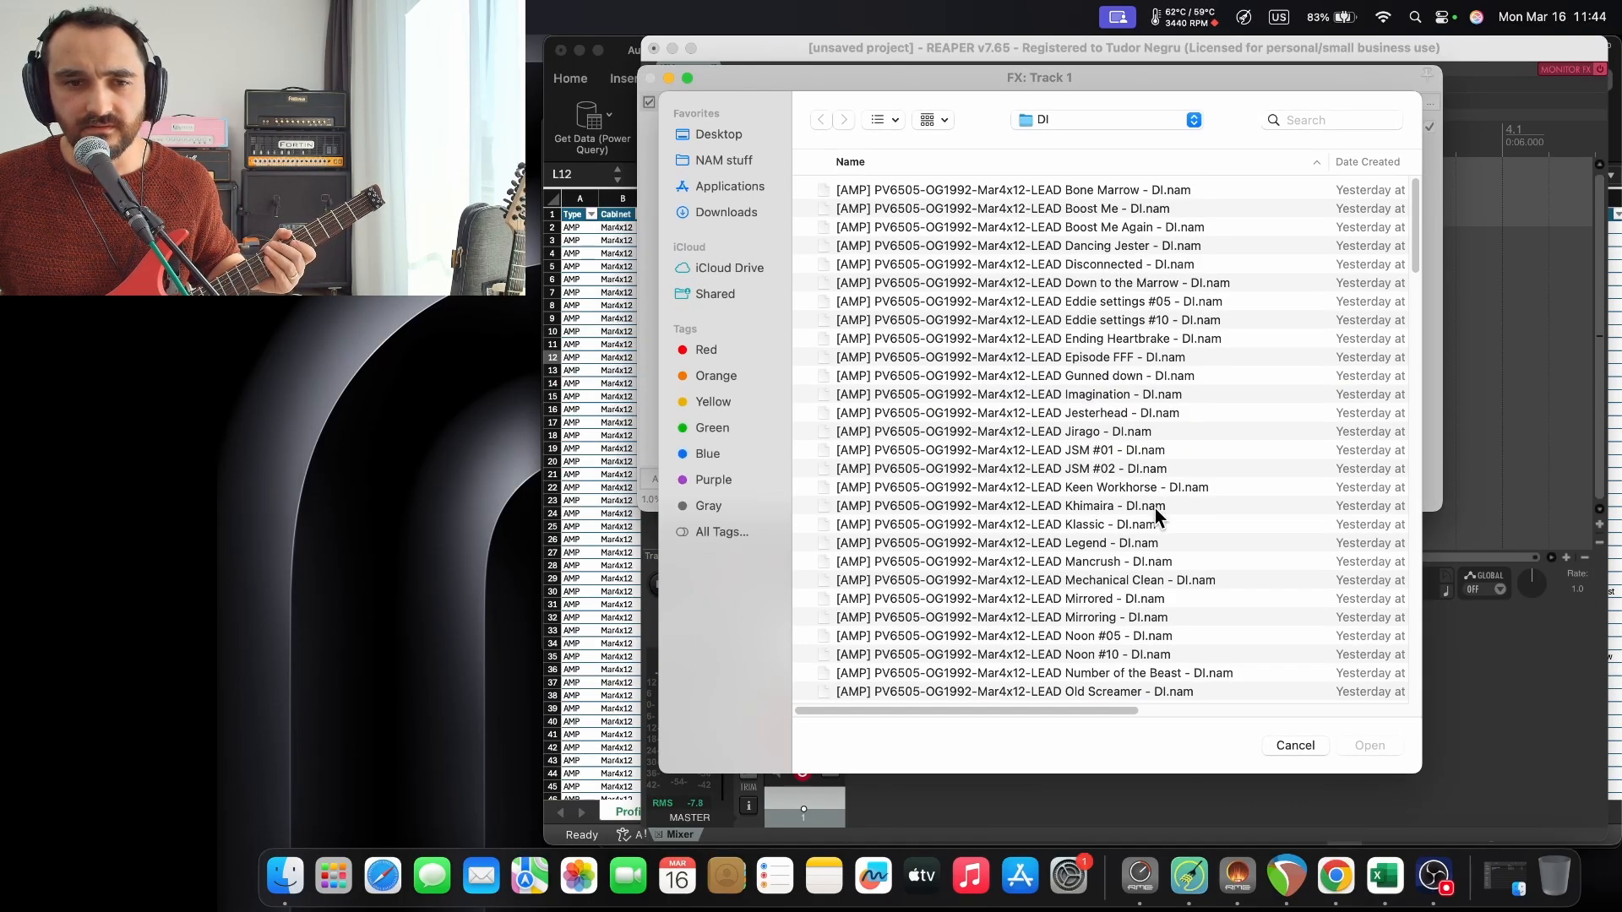
pyautogui.click(1154, 509)
pyautogui.scroll(-2, 1157, 514)
pyautogui.click(1153, 661)
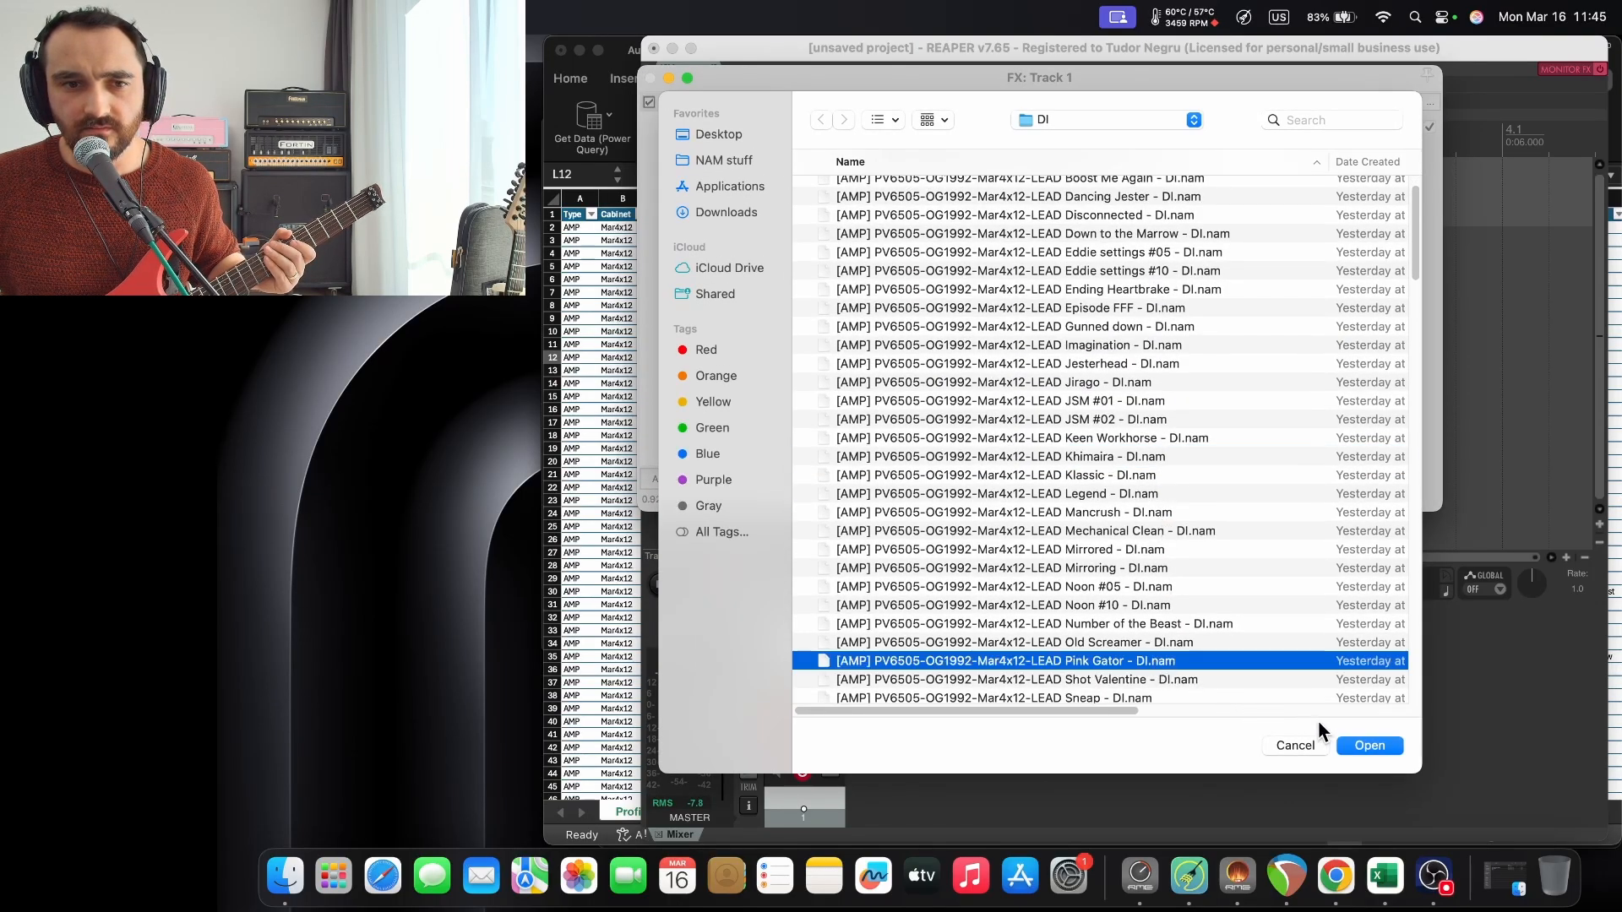
pyautogui.click(1366, 747)
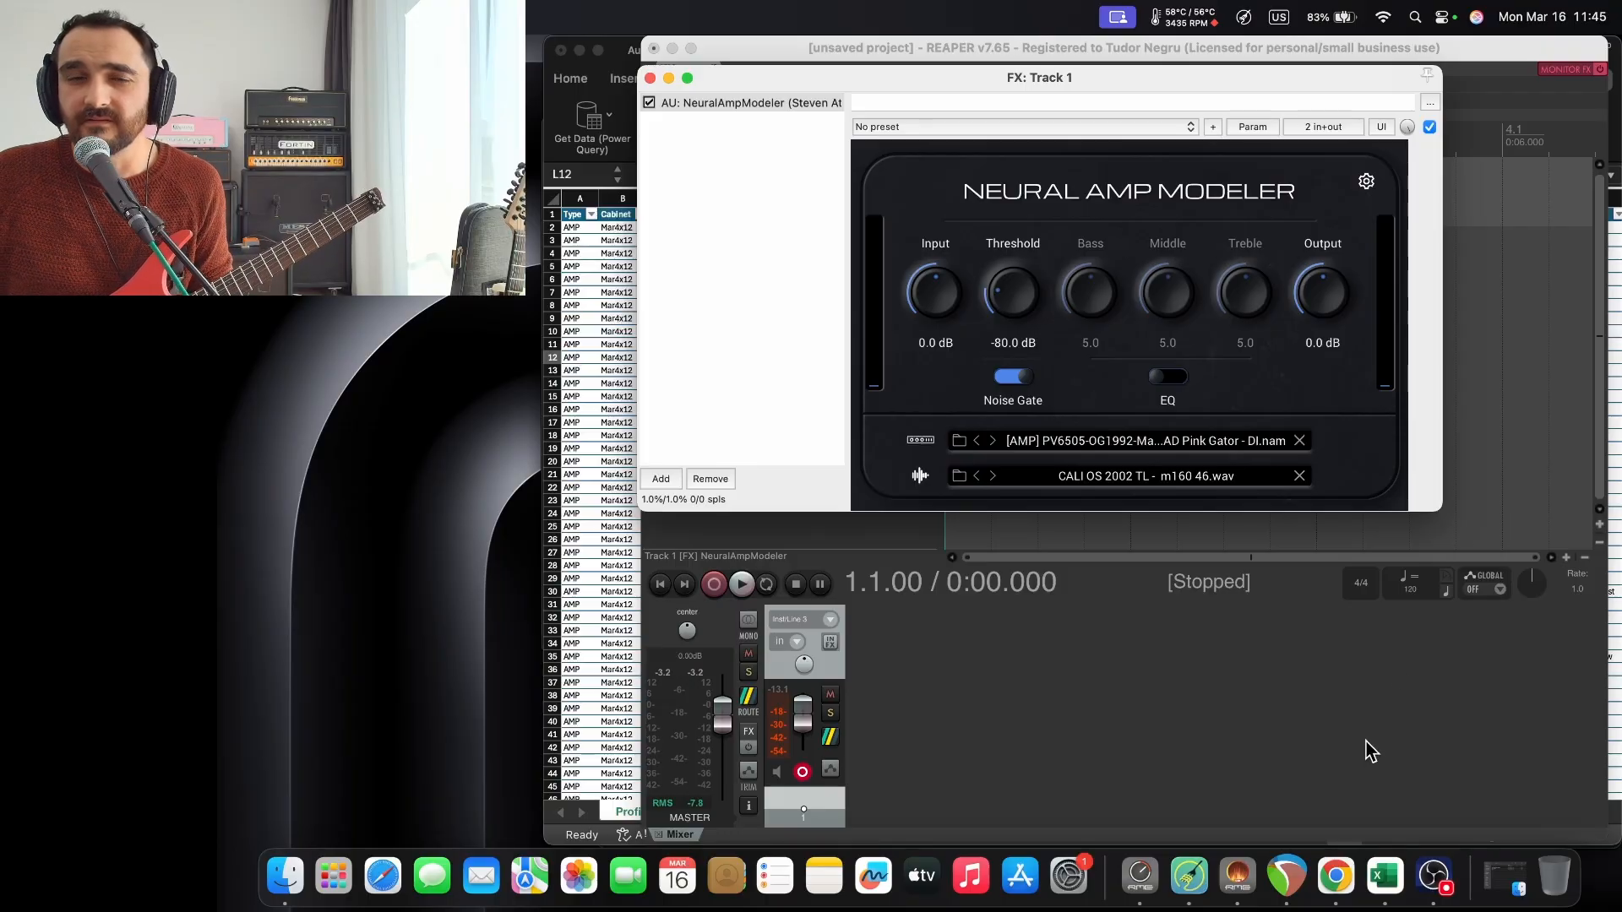
# Switch to the Excel profile guide and filter the Suffix column by "pink" to show the Pink Gator profiles.
pyautogui.click(581, 301)
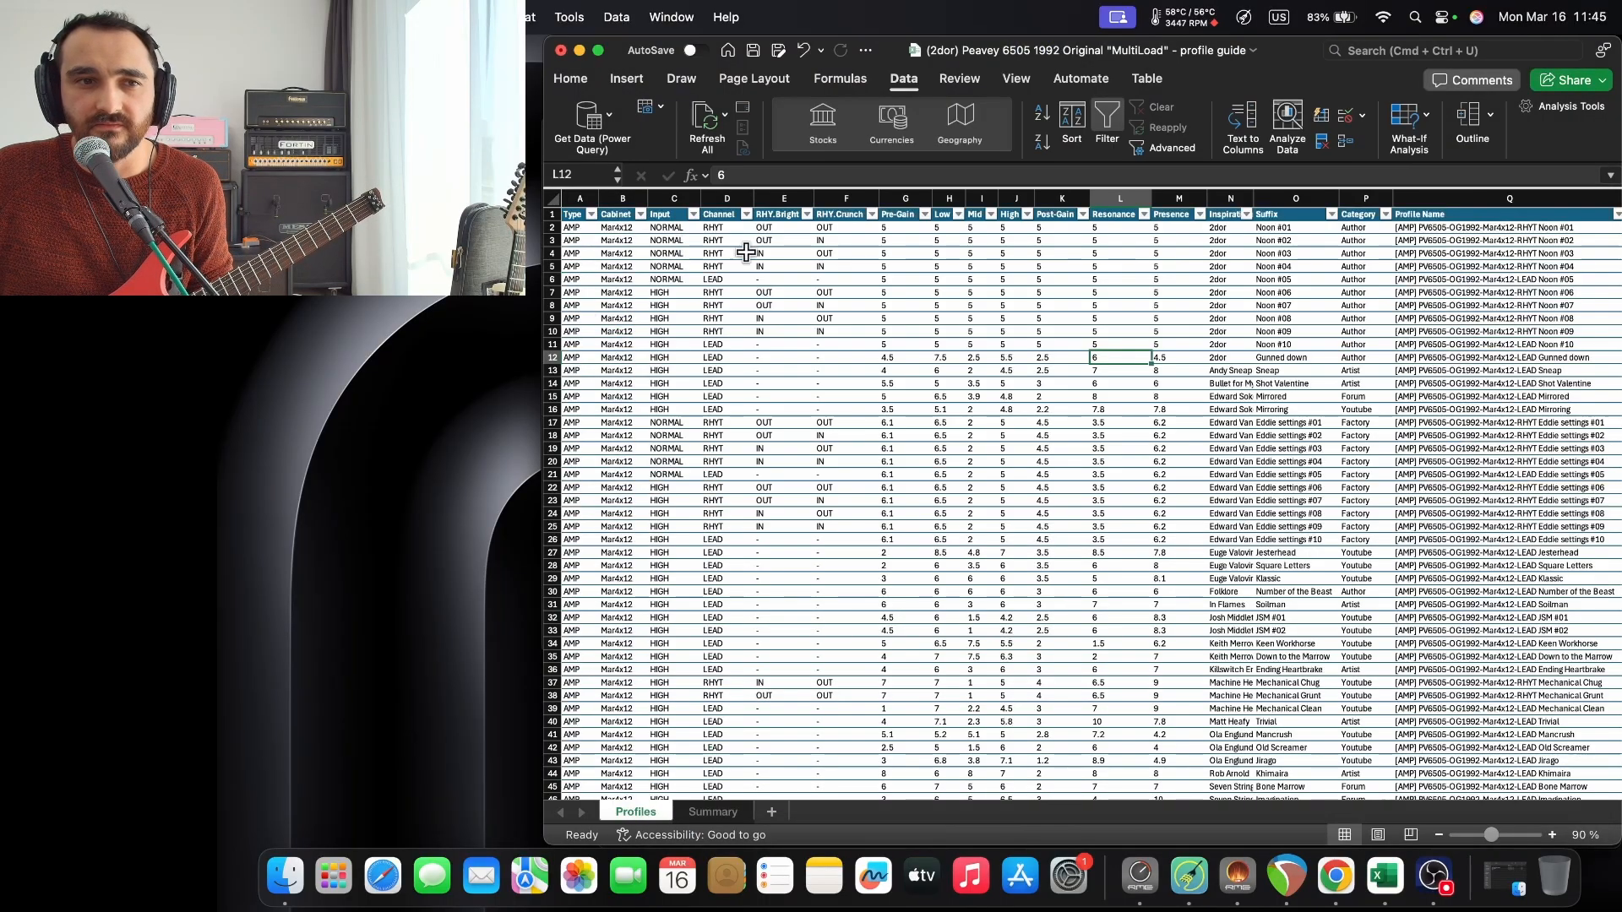
pyautogui.click(1331, 215)
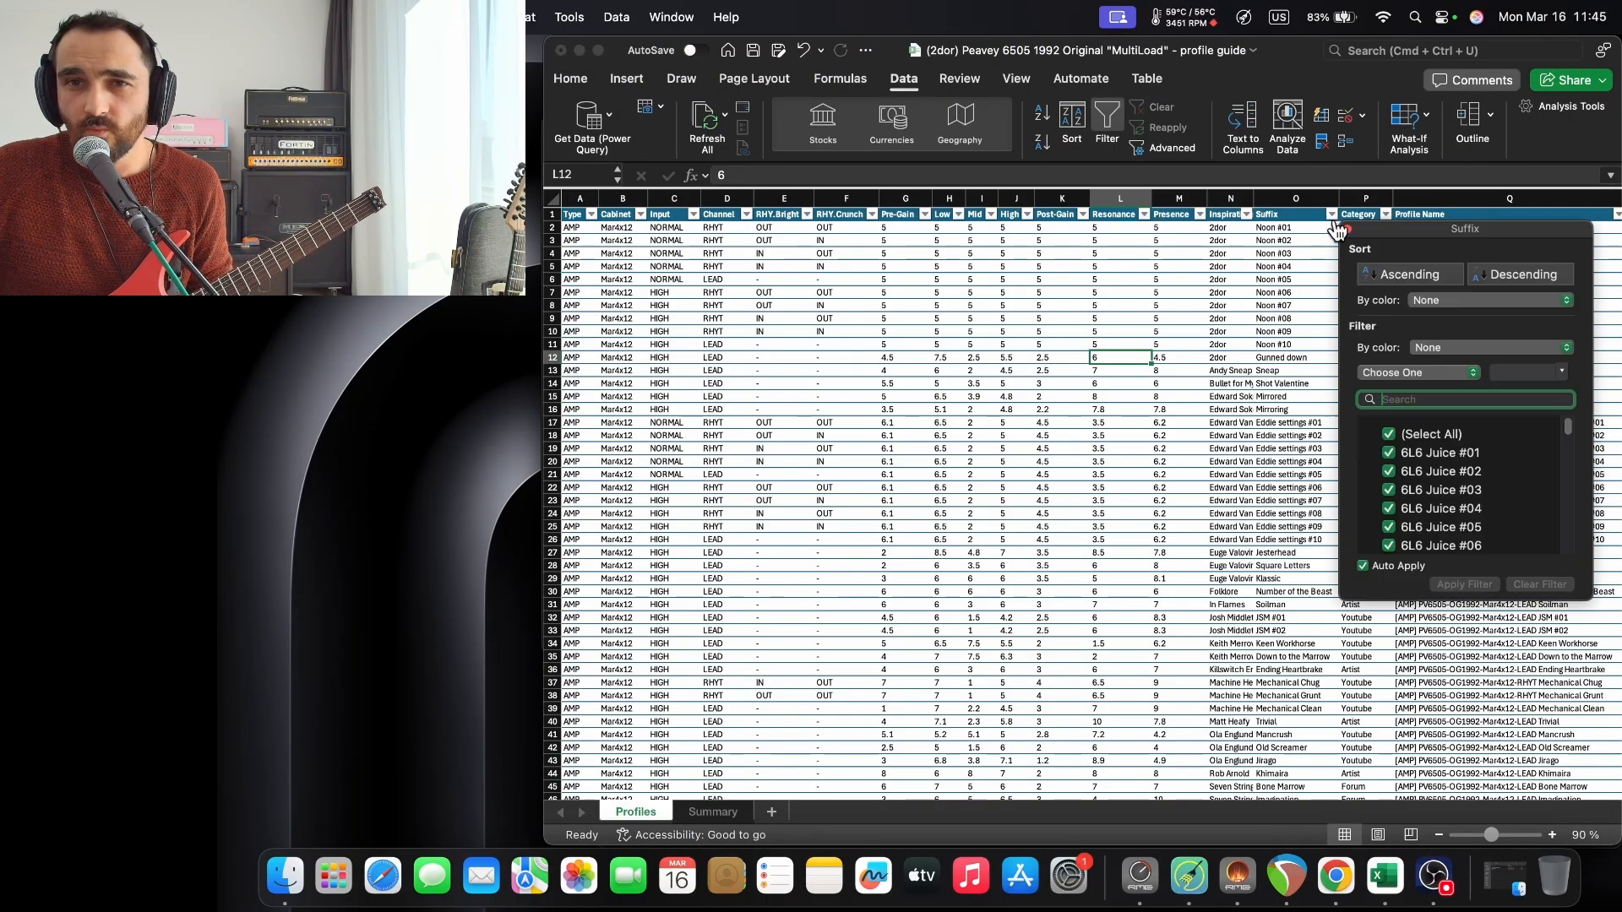
pyautogui.click(1234, 327)
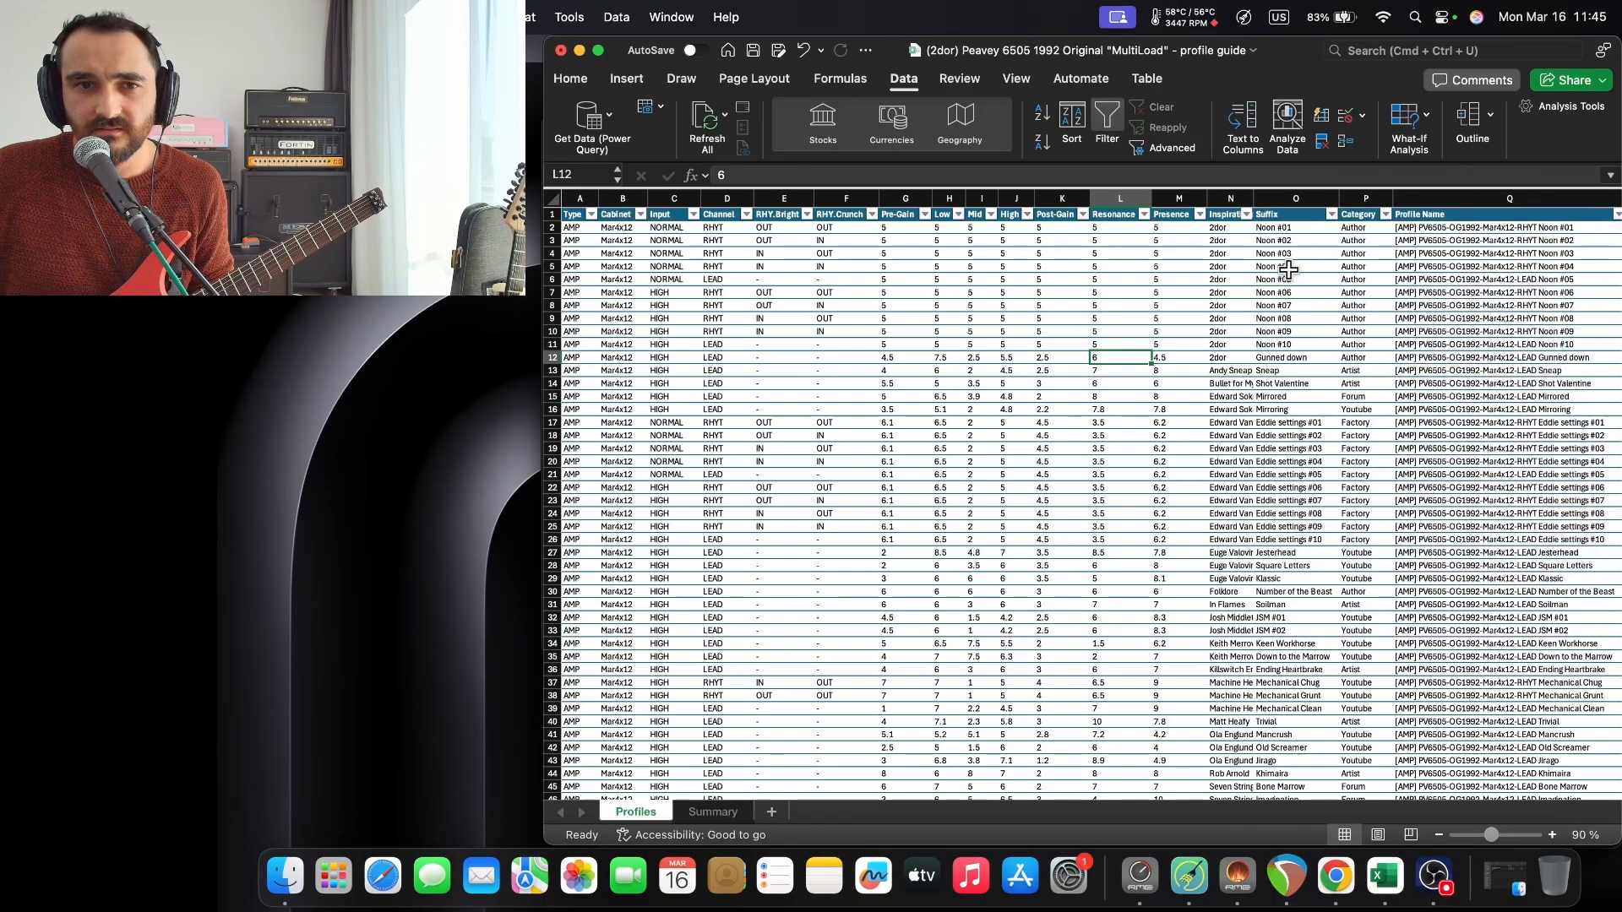
pyautogui.click(1333, 215)
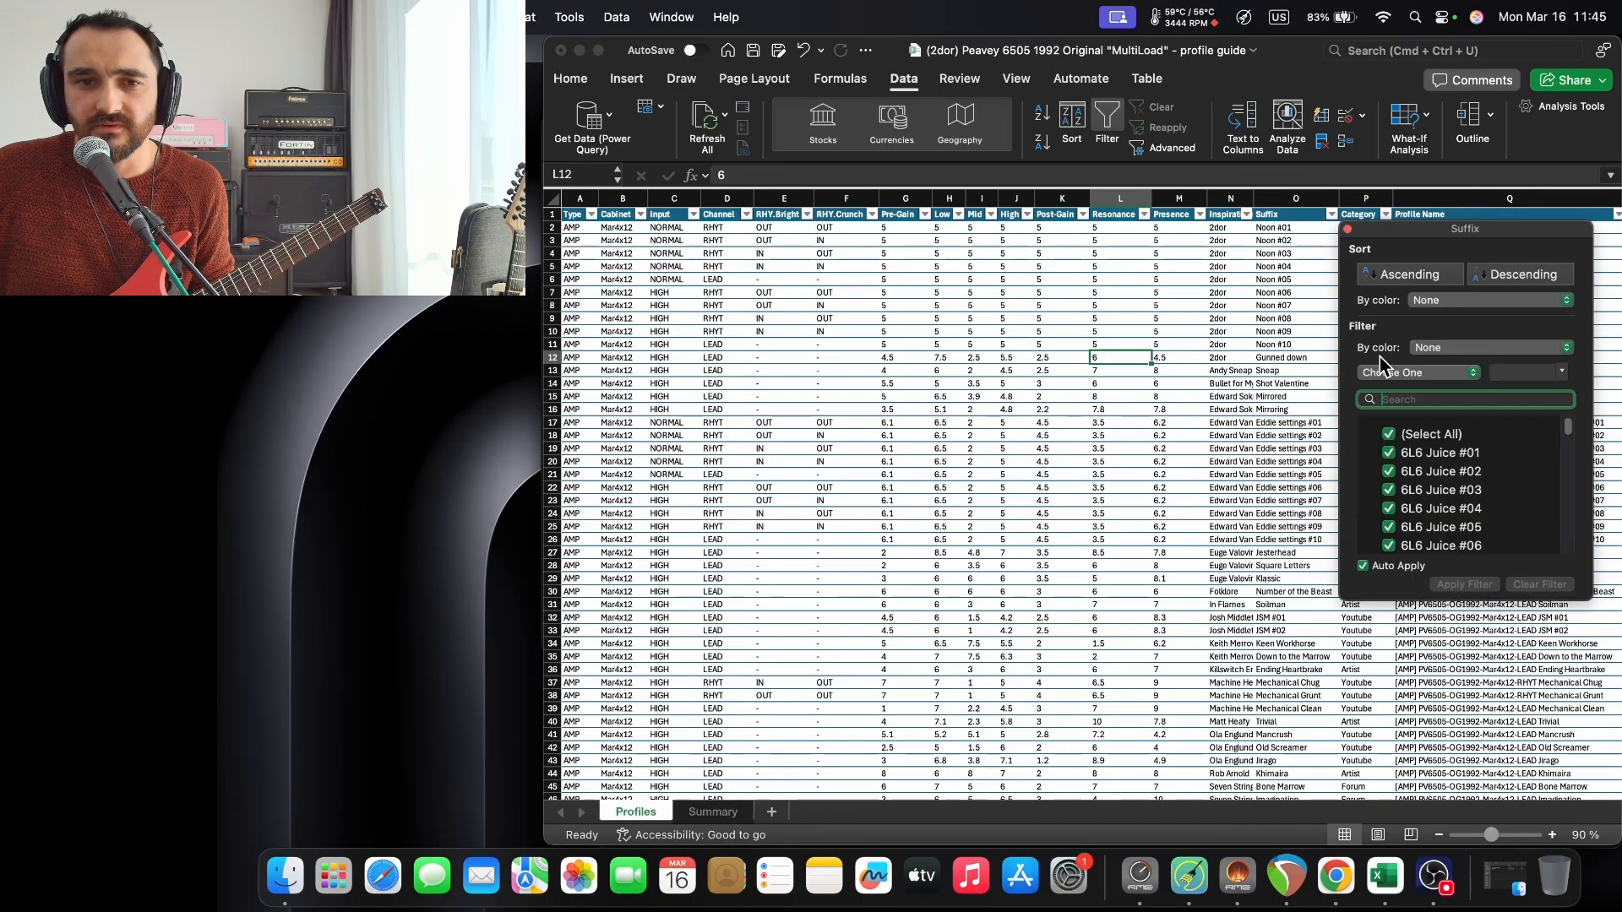
pyautogui.write('pink')
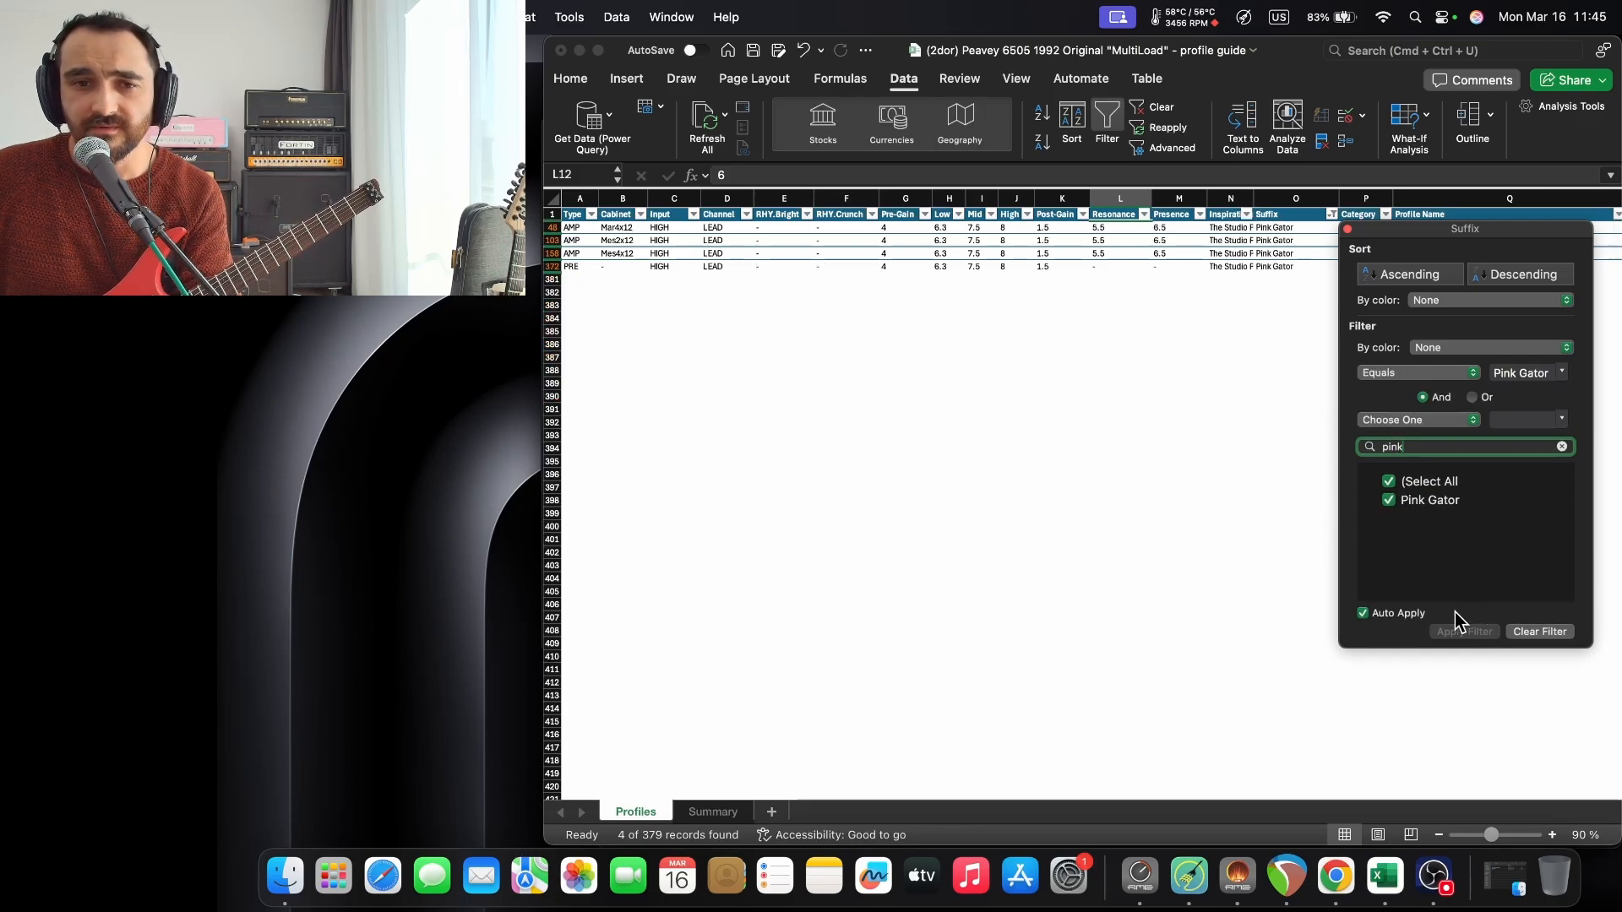
pyautogui.click(1166, 526)
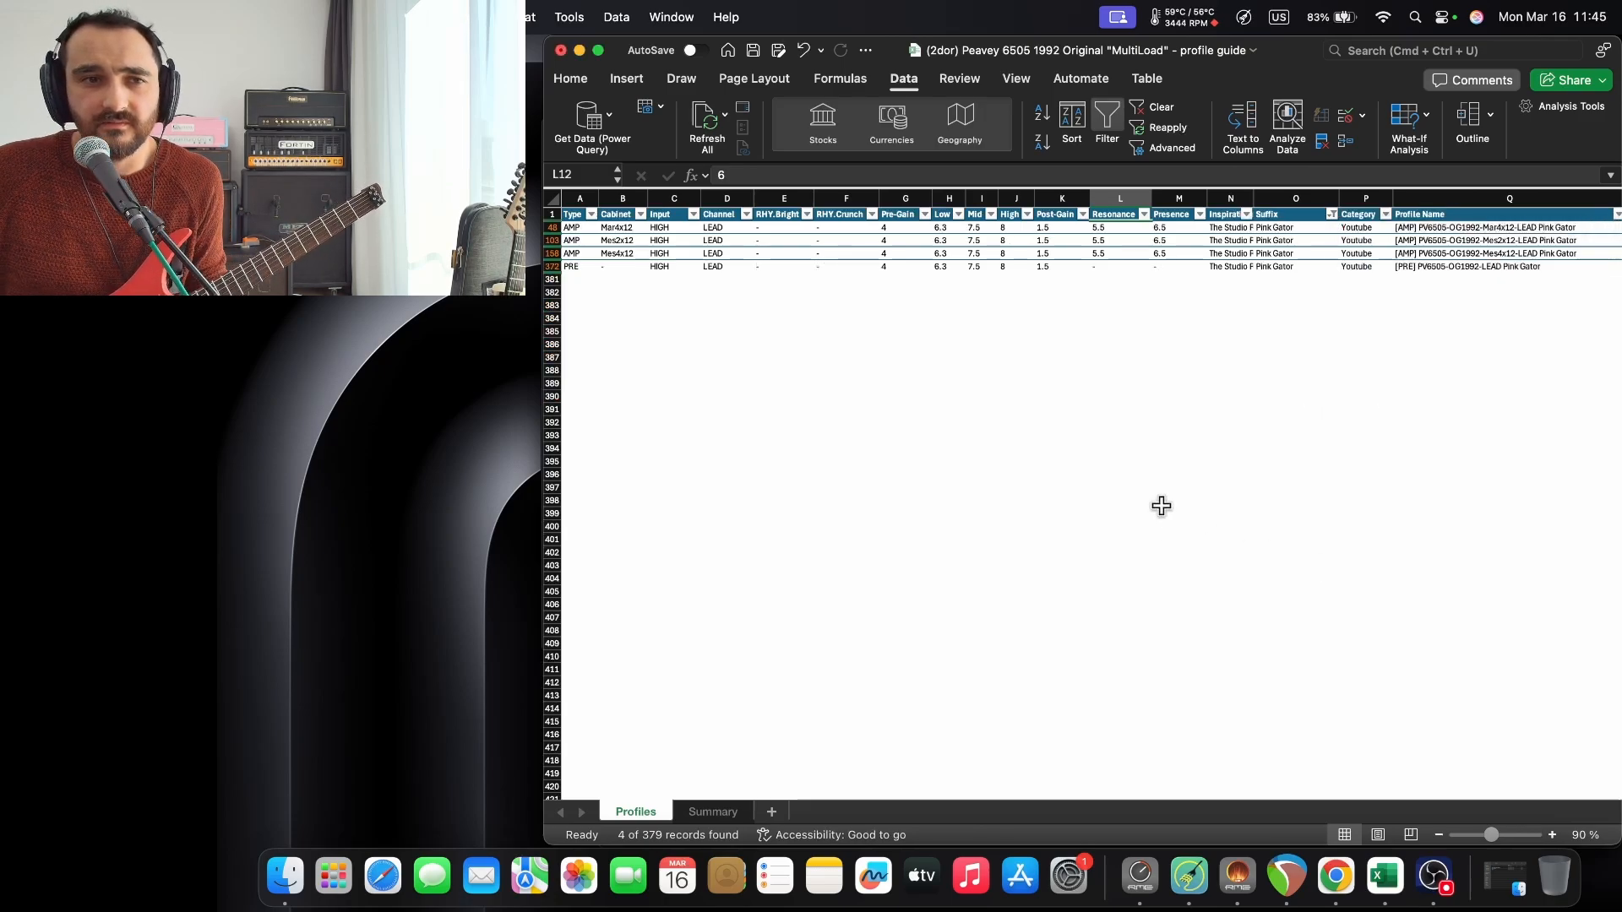
pyautogui.click(1048, 382)
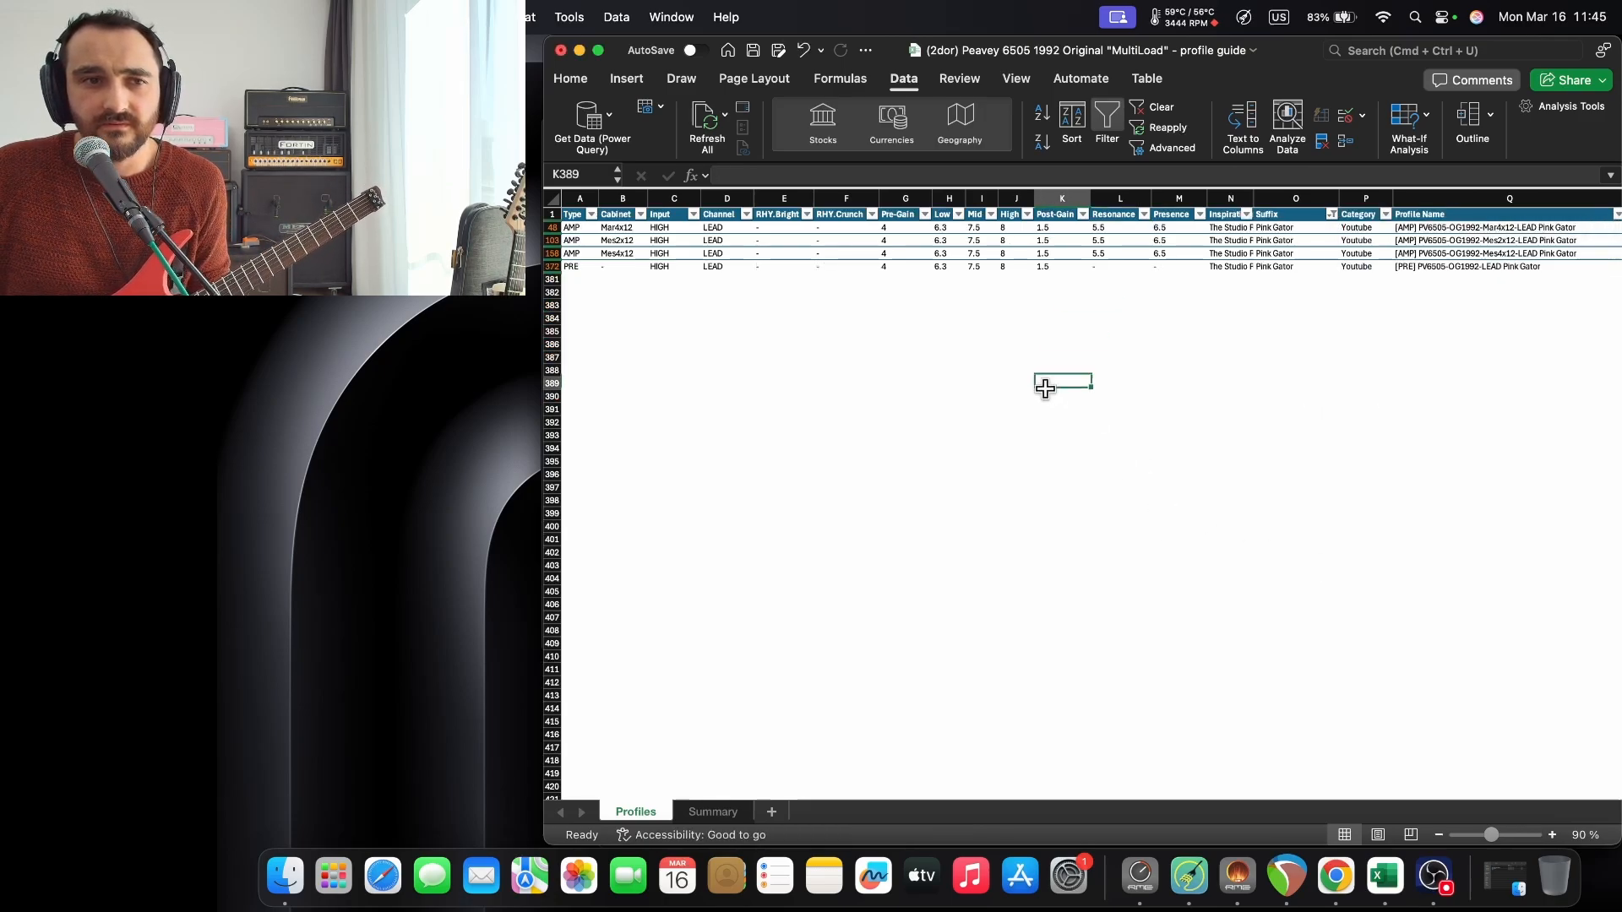
pyautogui.click(1089, 291)
pyautogui.click(898, 330)
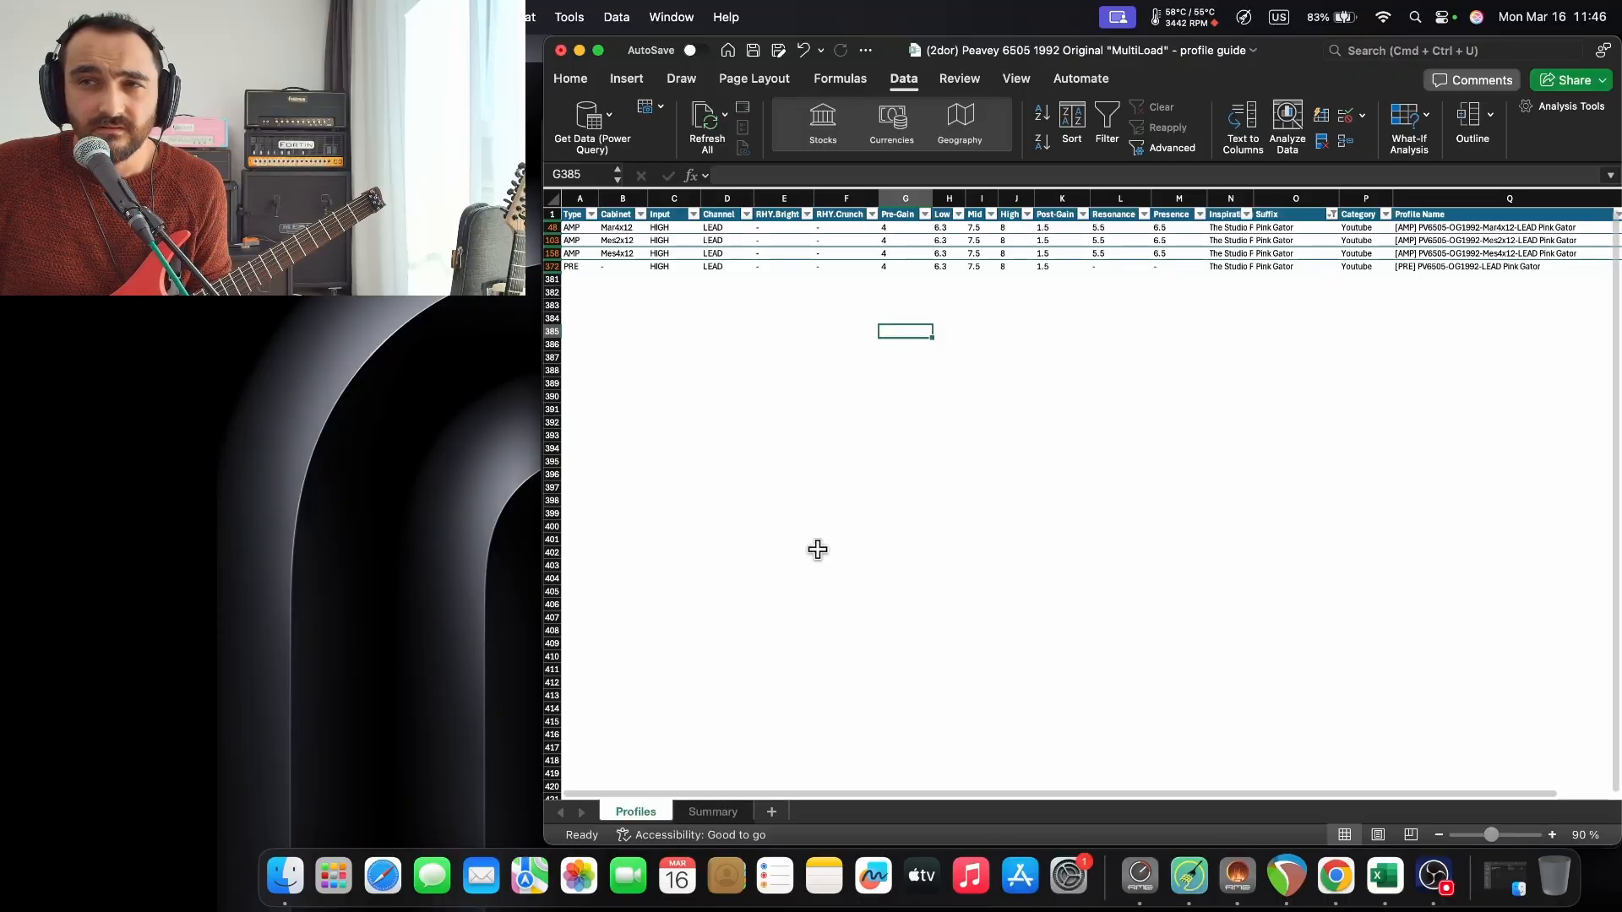
# Minimize the profile guide to return to REAPER, and rename the existing NeuralAmpModeler instance to "NAM - AMP".
pyautogui.click(580, 51)
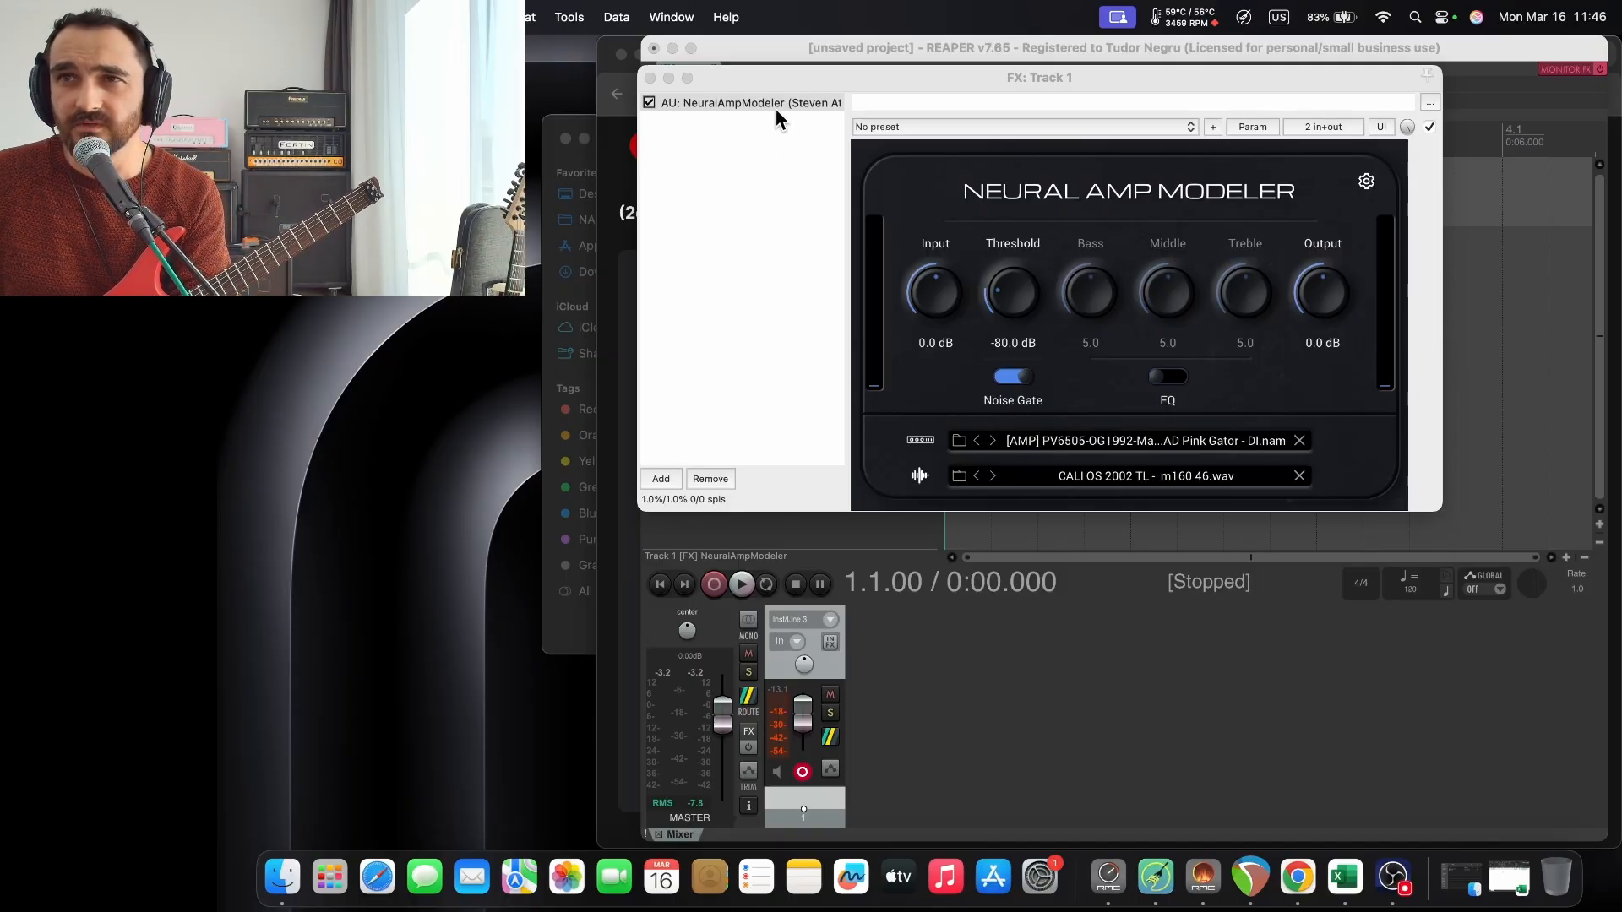
pyautogui.rightClick(772, 103)
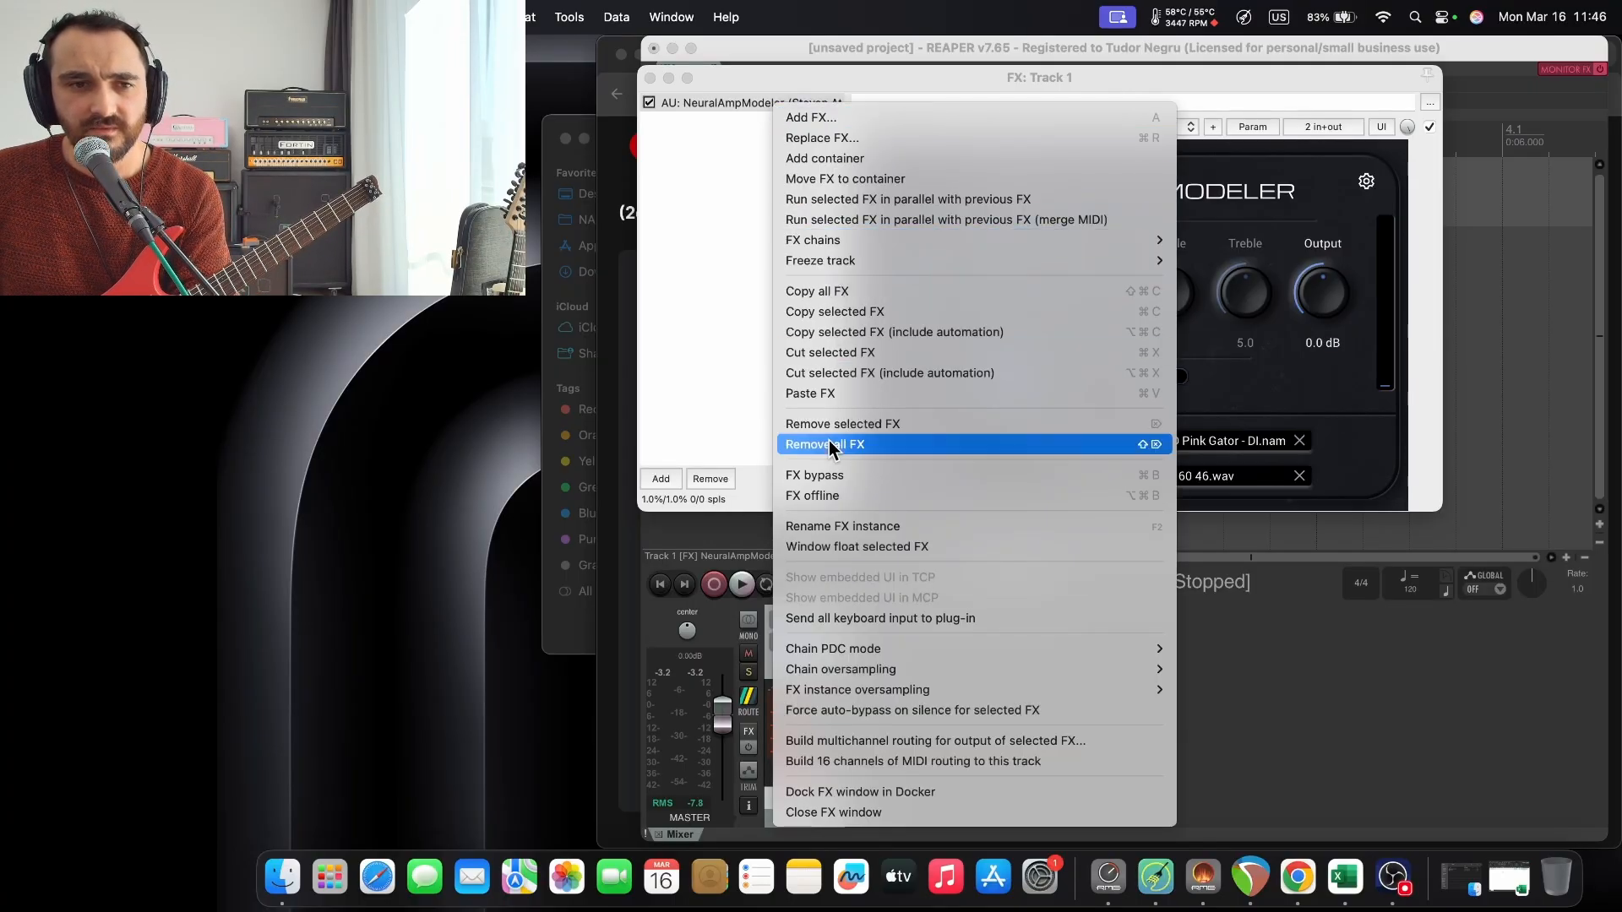
pyautogui.click(845, 526)
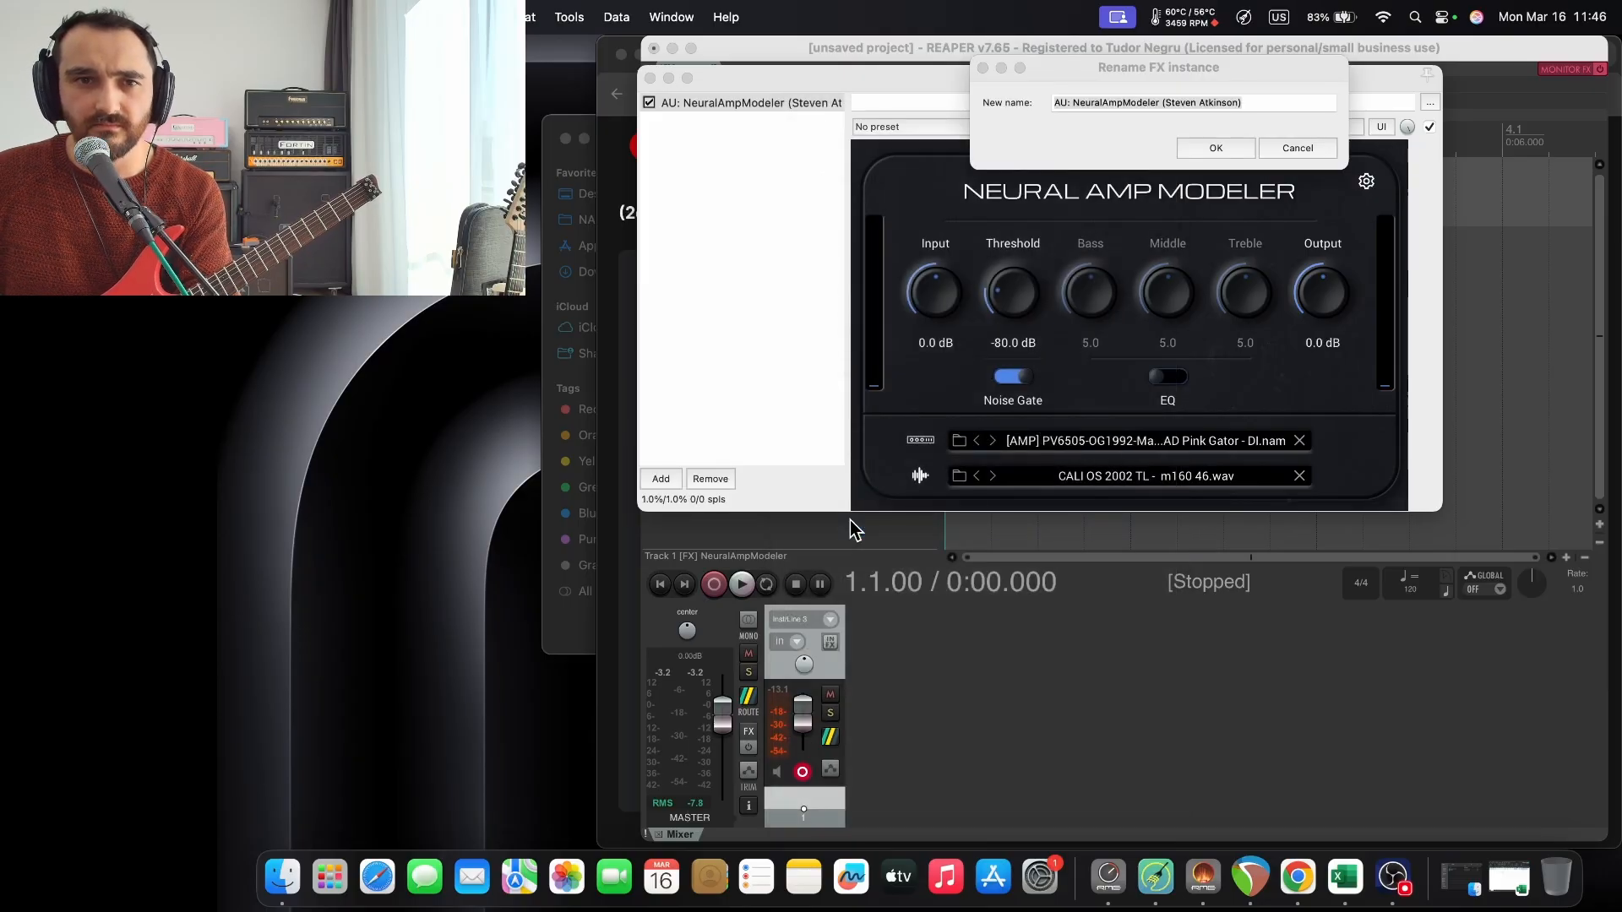
pyautogui.click(1256, 101)
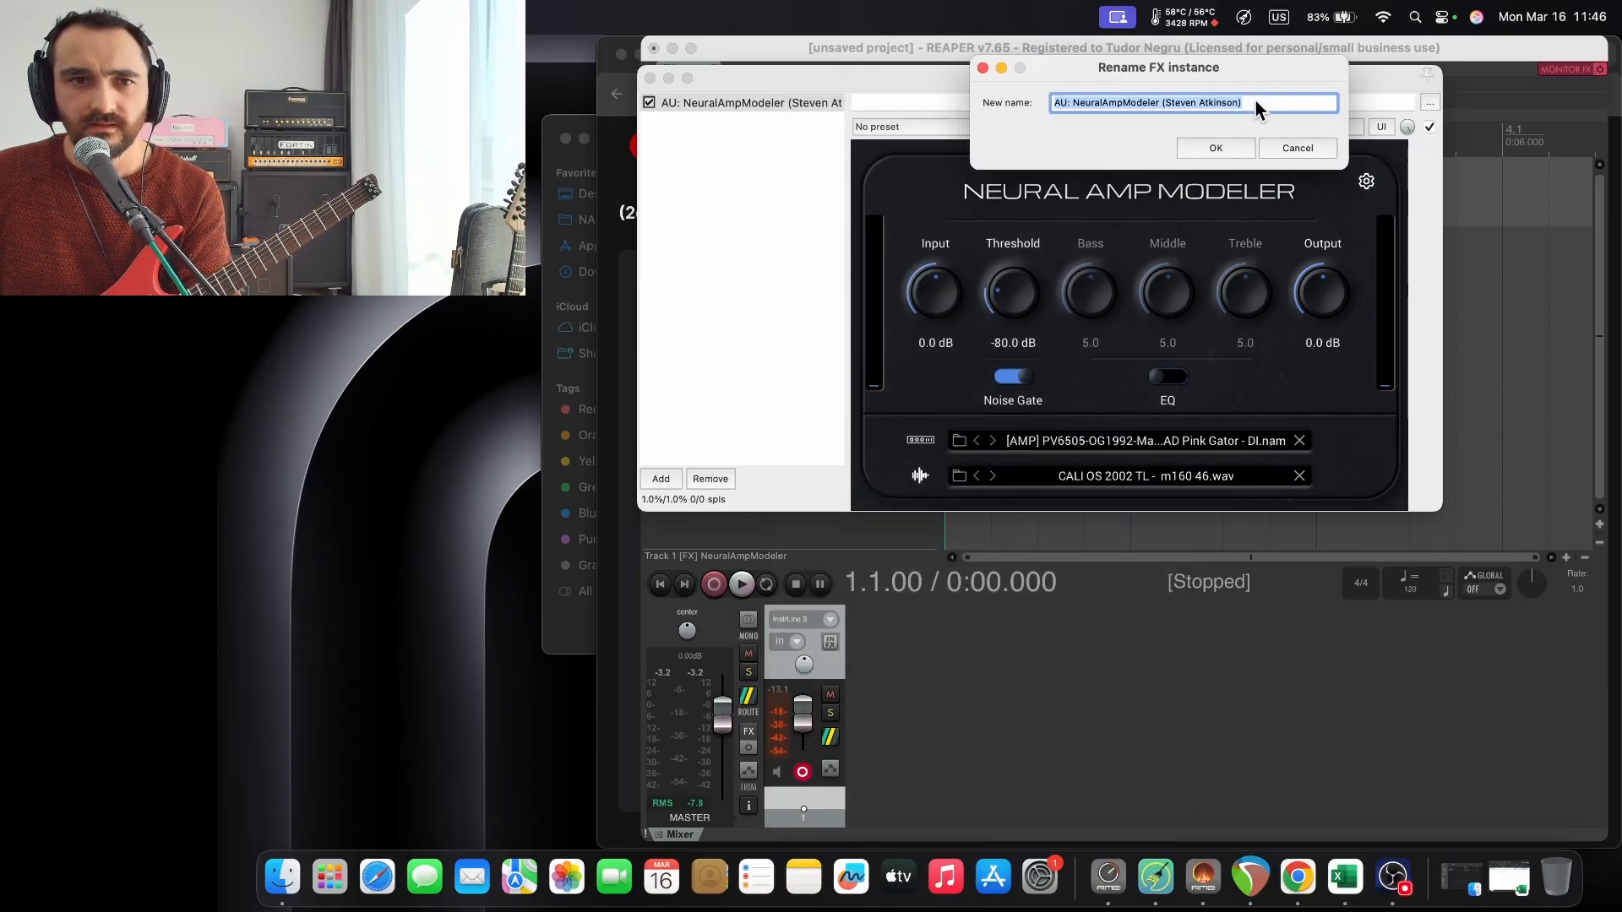
pyautogui.write('NAM ')
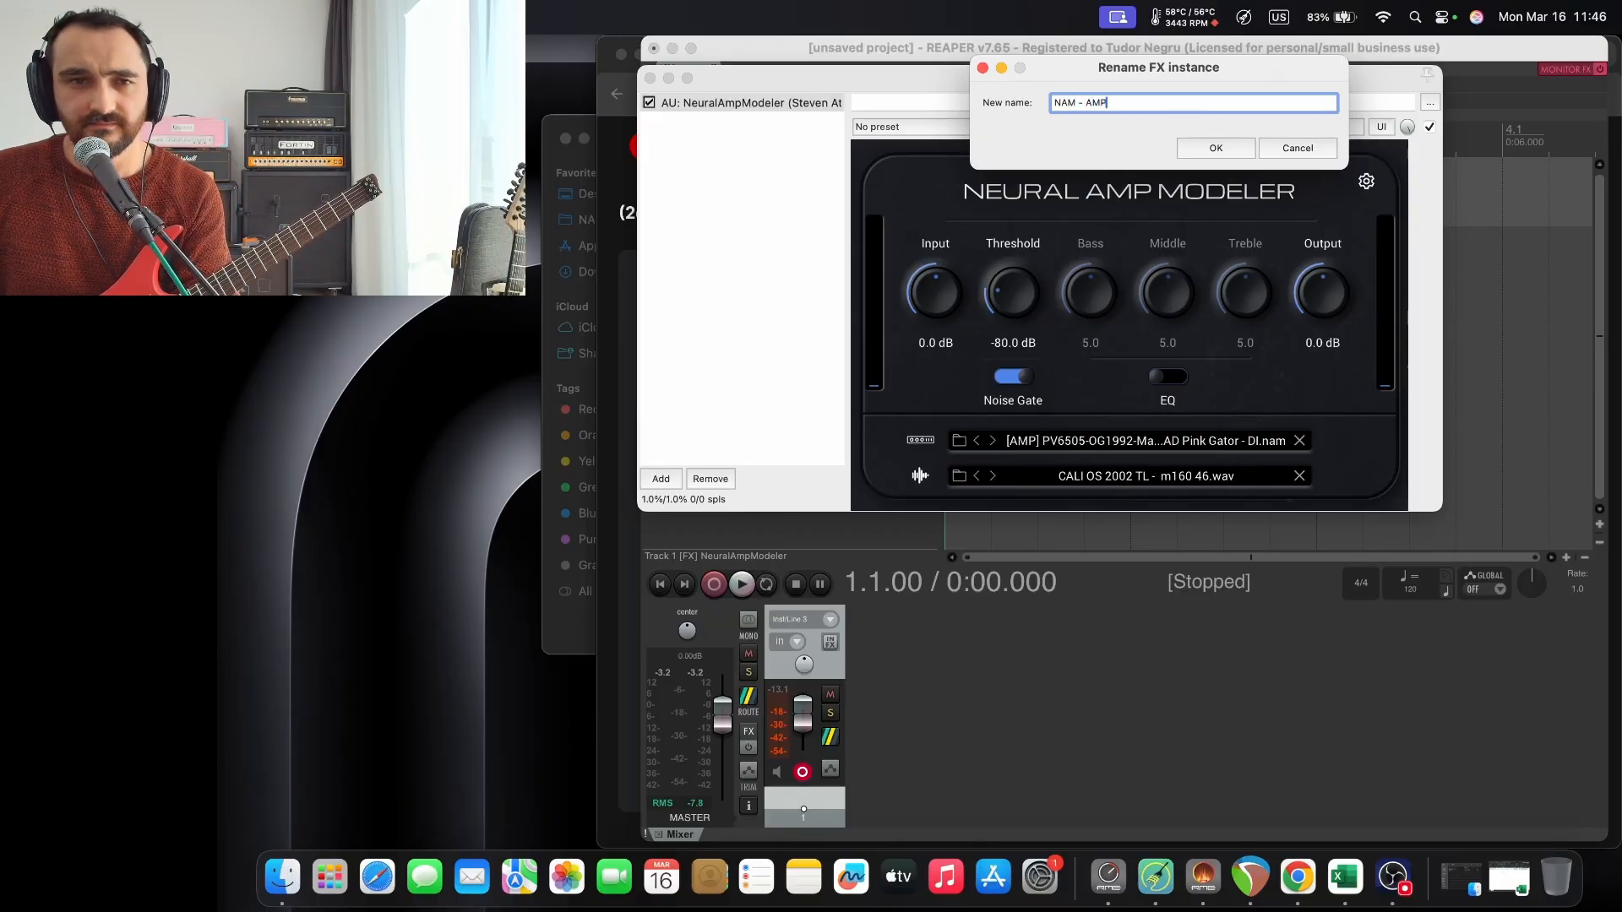
pyautogui.write('- AMP')
pyautogui.press('Return')
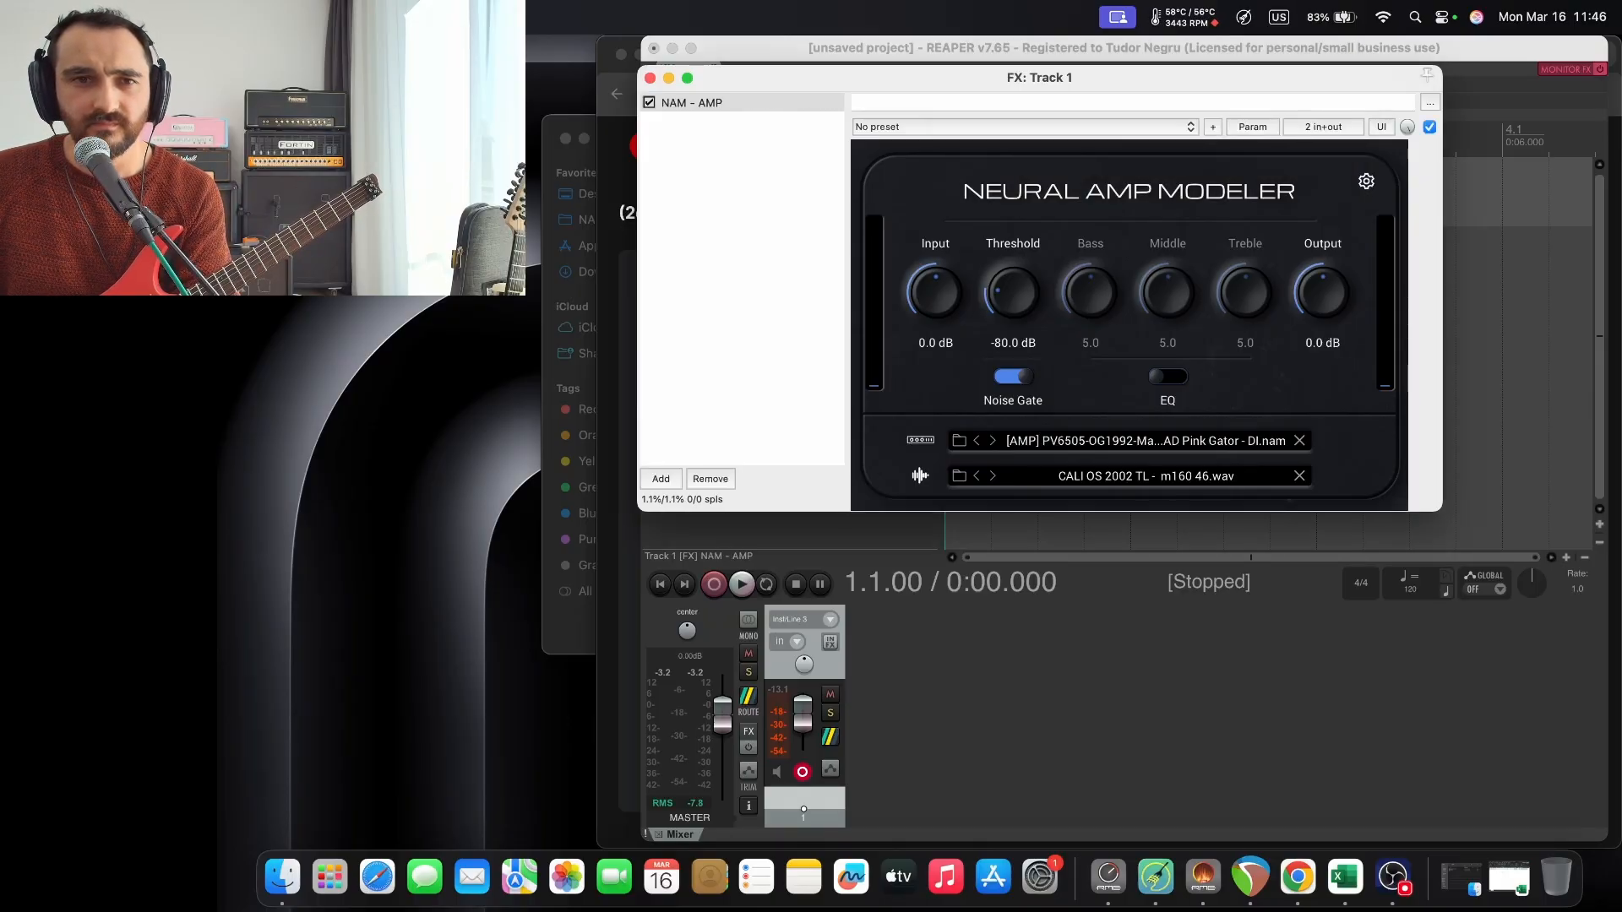
# Add a second AU NeuralAmpModeler to Track 1 and place it before "NAM - AMP" in the FX chain.
pyautogui.click(661, 479)
pyautogui.click(1141, 242)
pyautogui.click(1143, 227)
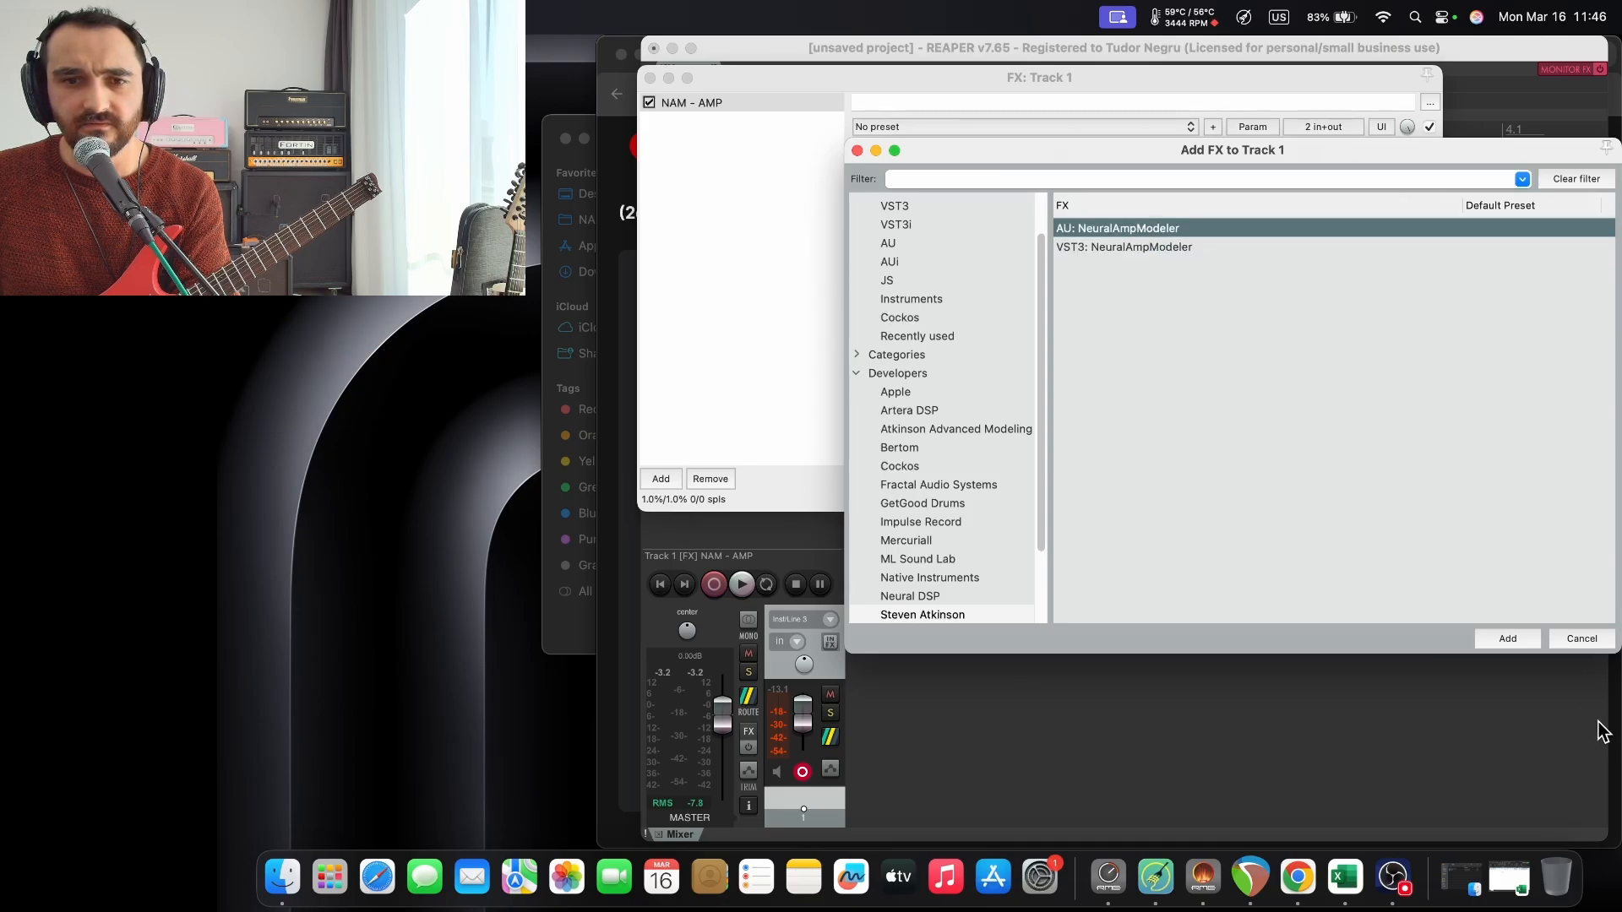
pyautogui.click(1508, 640)
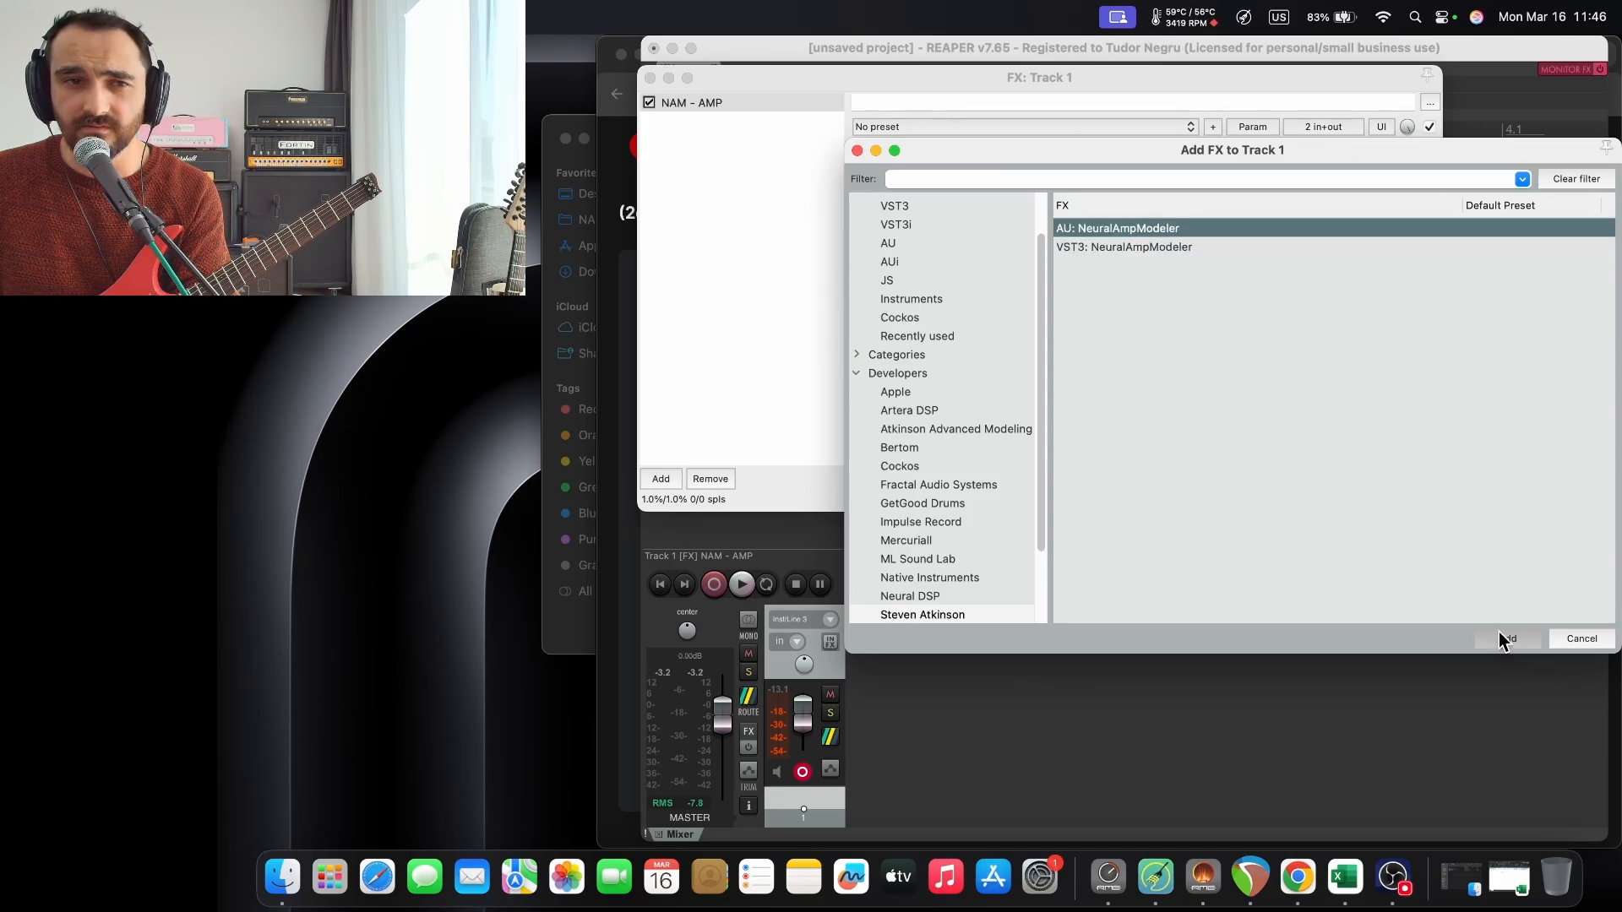
pyautogui.moveTo(718, 124); pyautogui.dragTo(718, 102)
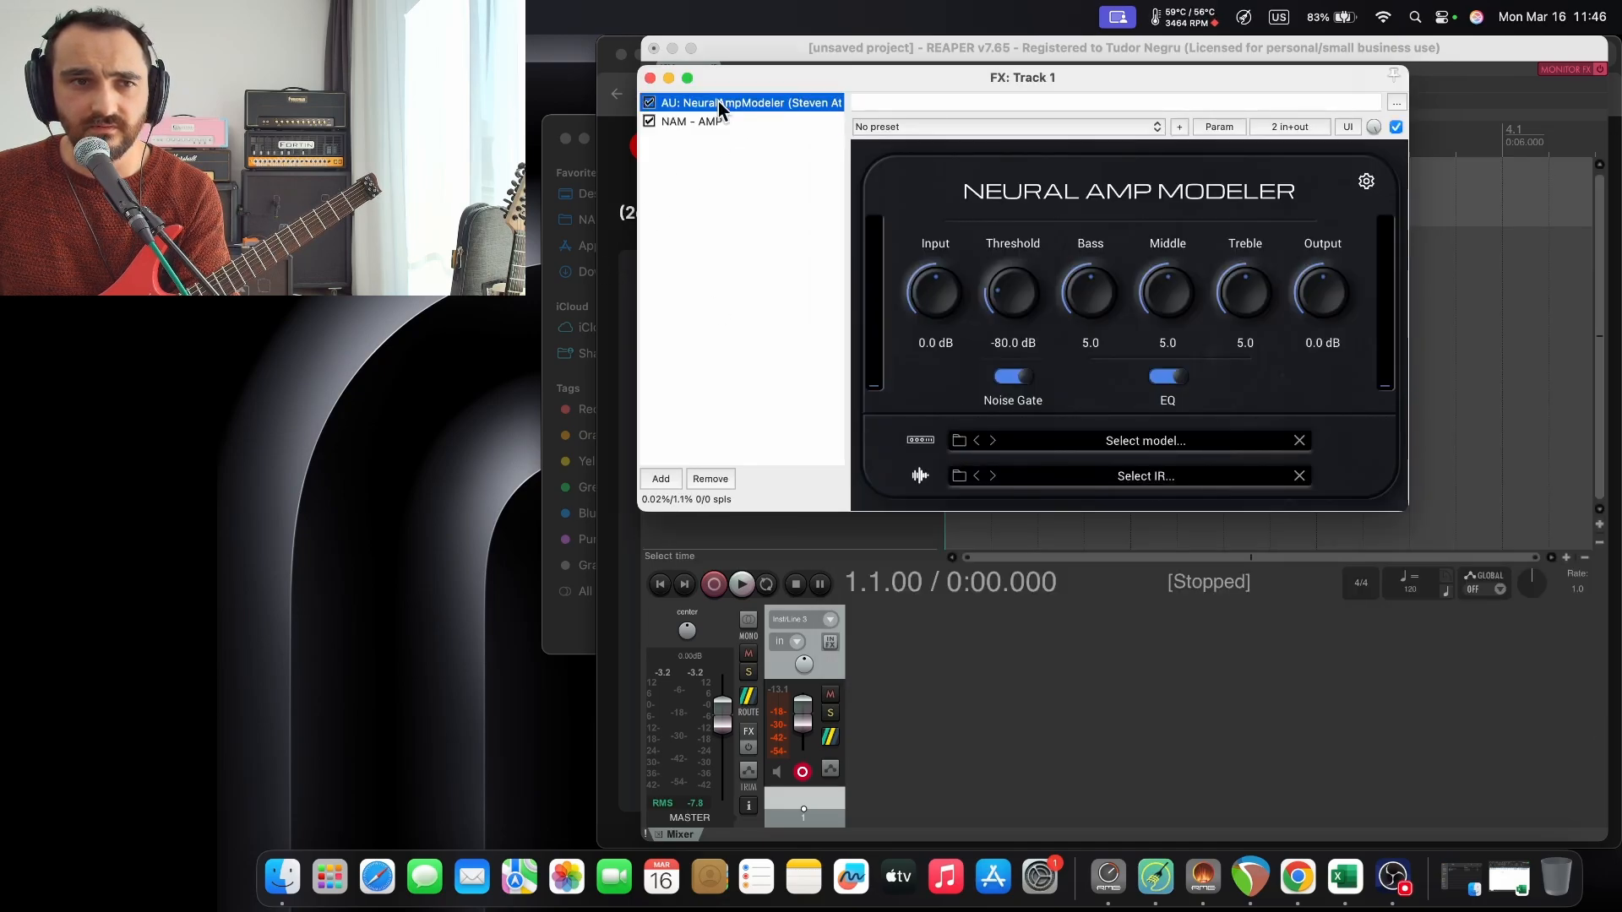
# Rename the new first NeuralAmpModeler instance to "NAM - BOOST / OD".
pyautogui.rightClick(708, 105)
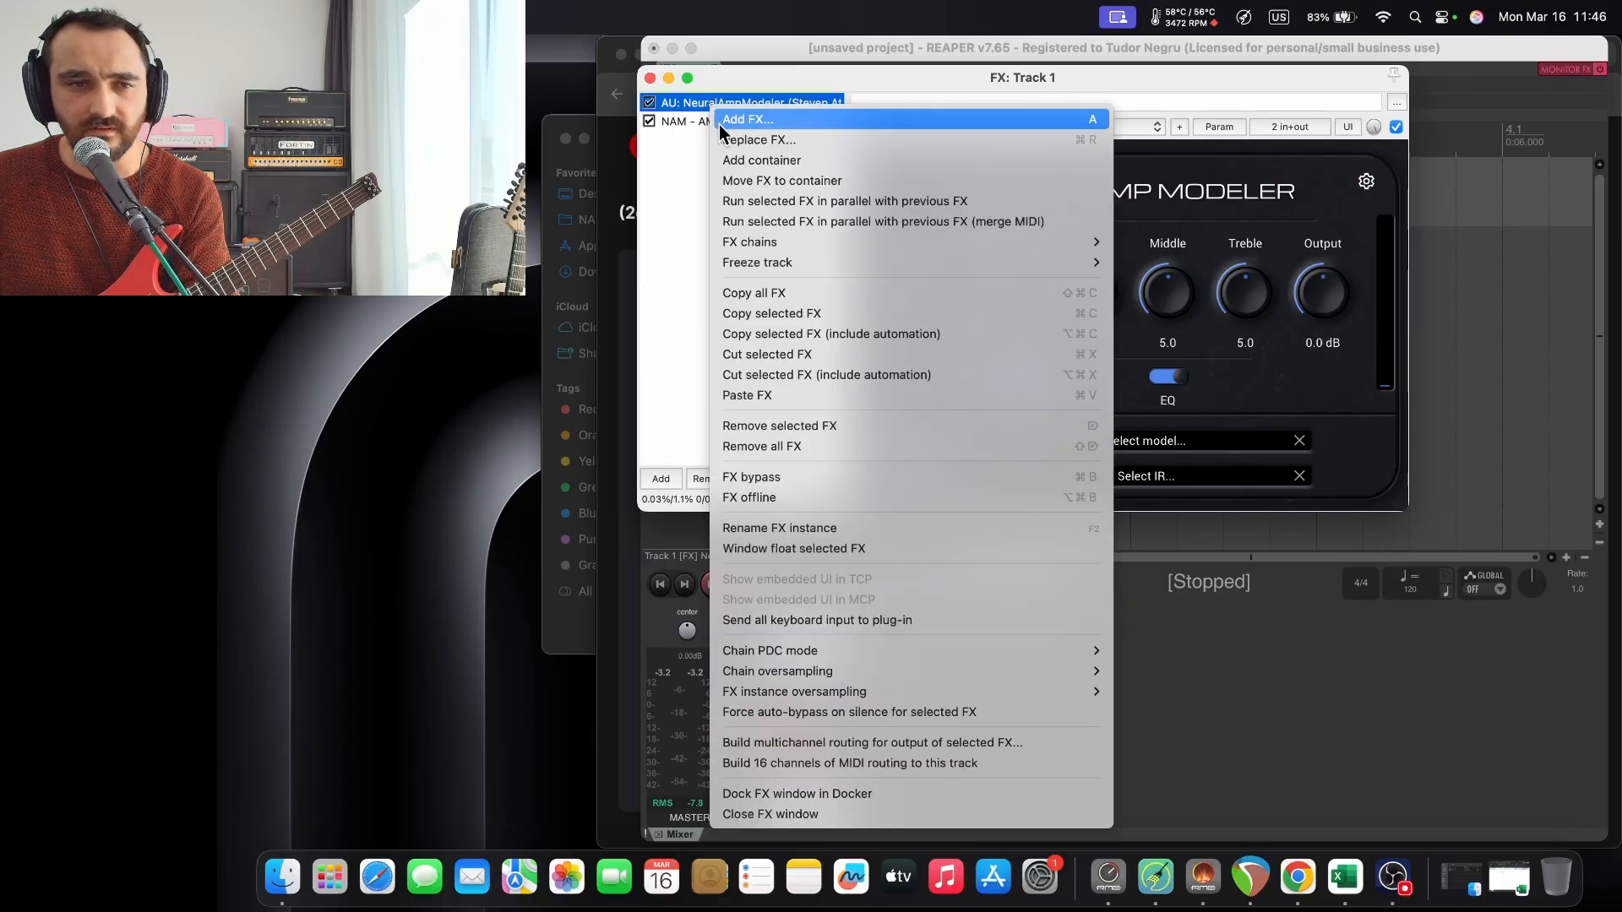
pyautogui.click(795, 525)
pyautogui.write('NAM ')
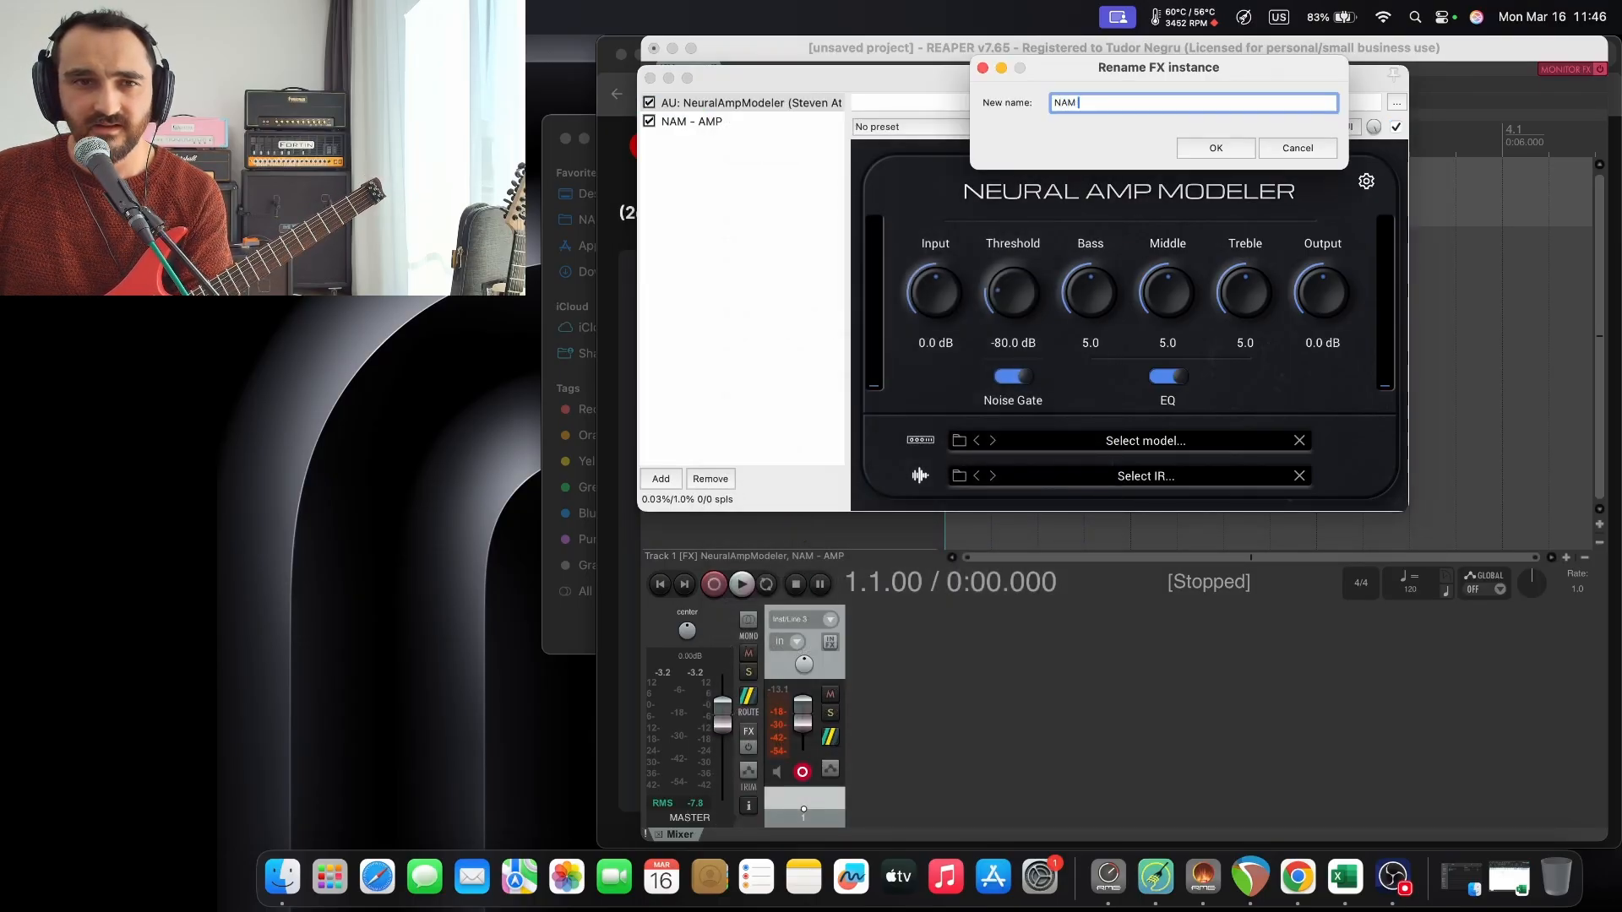
pyautogui.write('- BOOS')
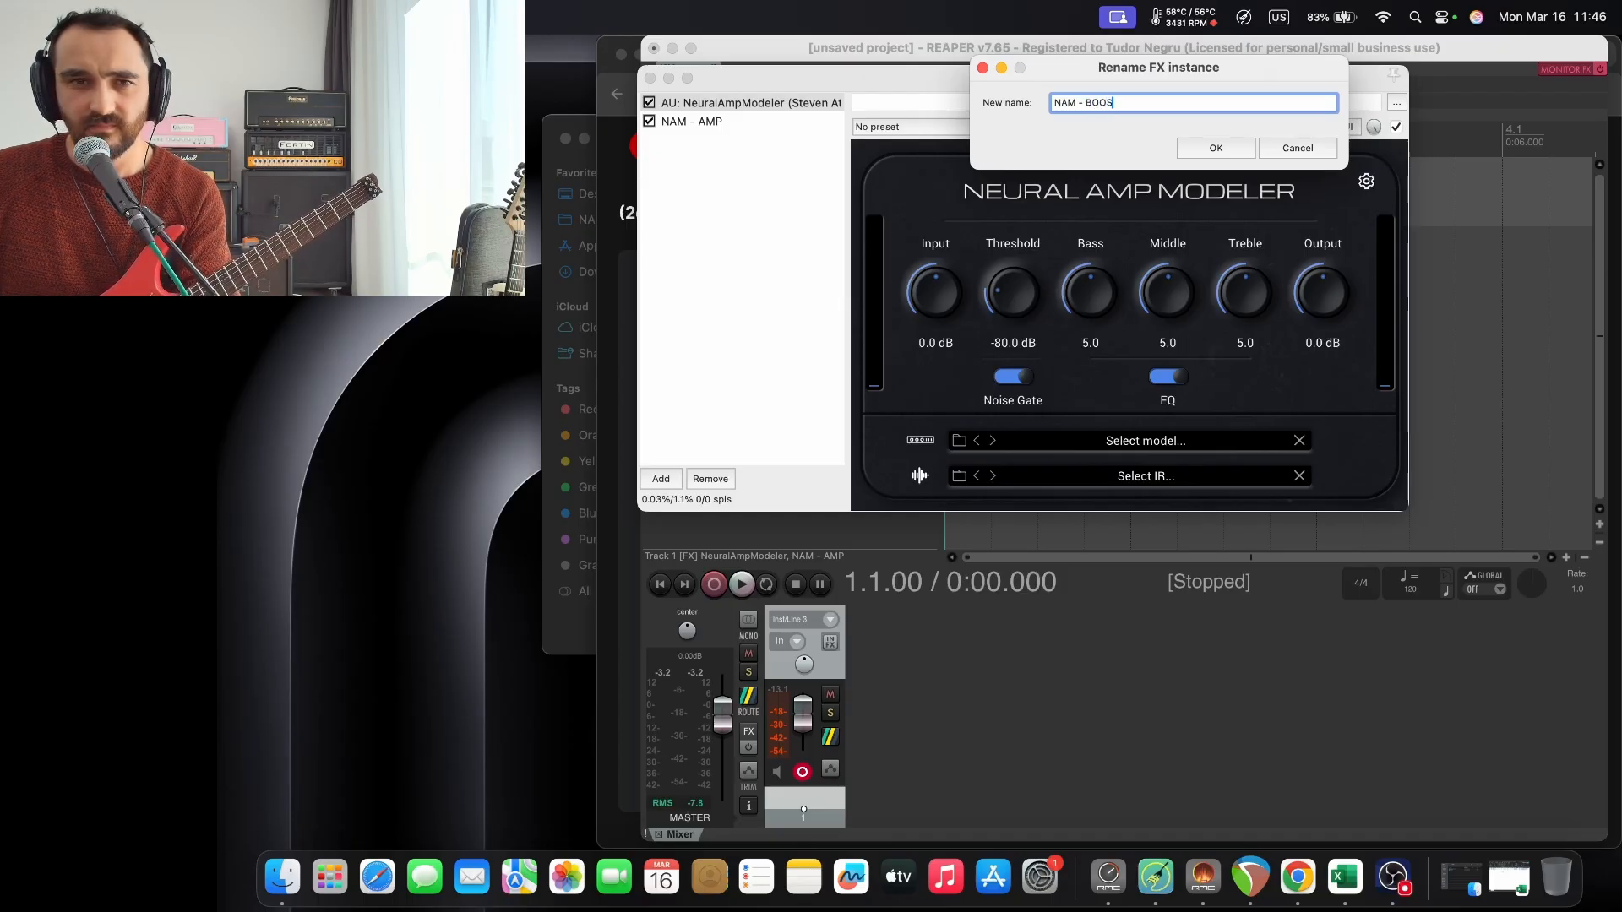
pyautogui.write('T / O')
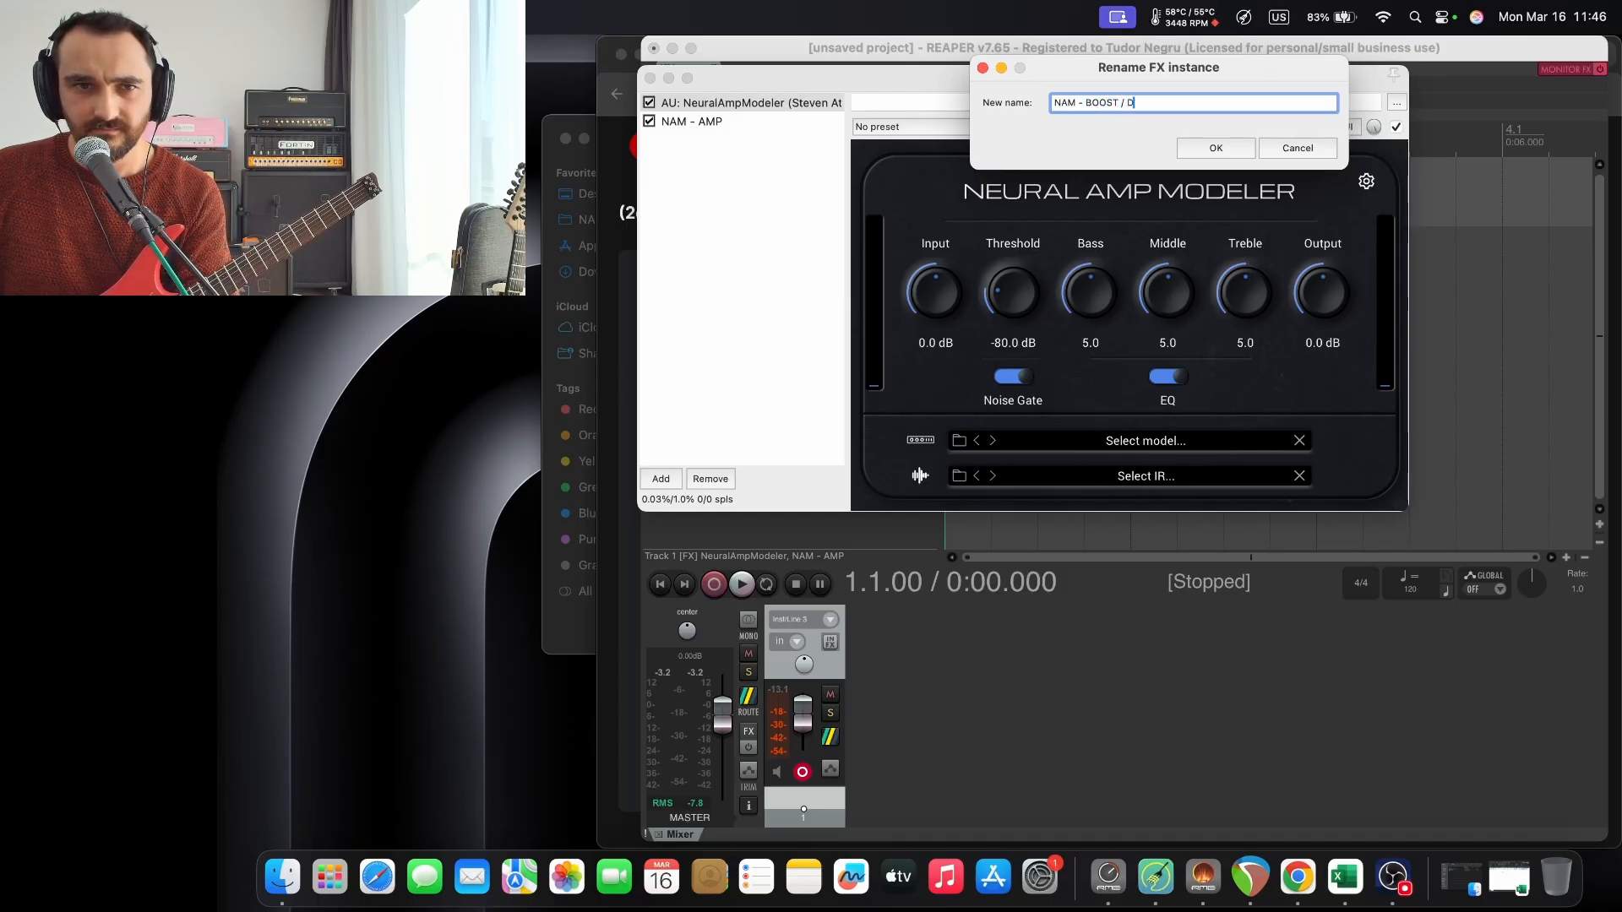
pyautogui.write('D')
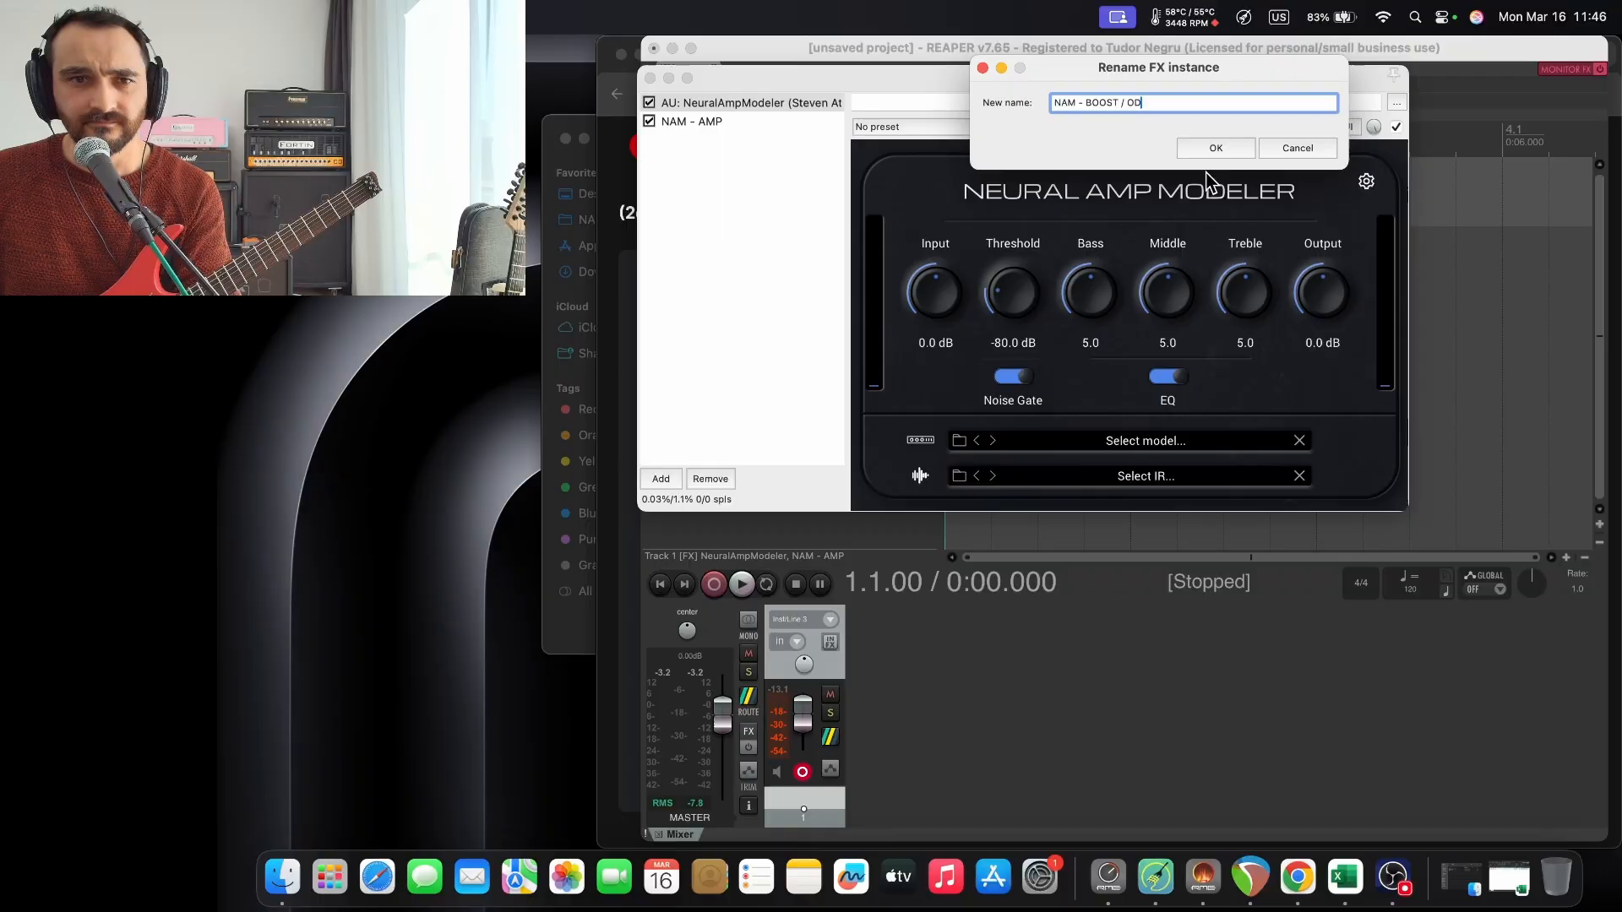
pyautogui.click(1213, 148)
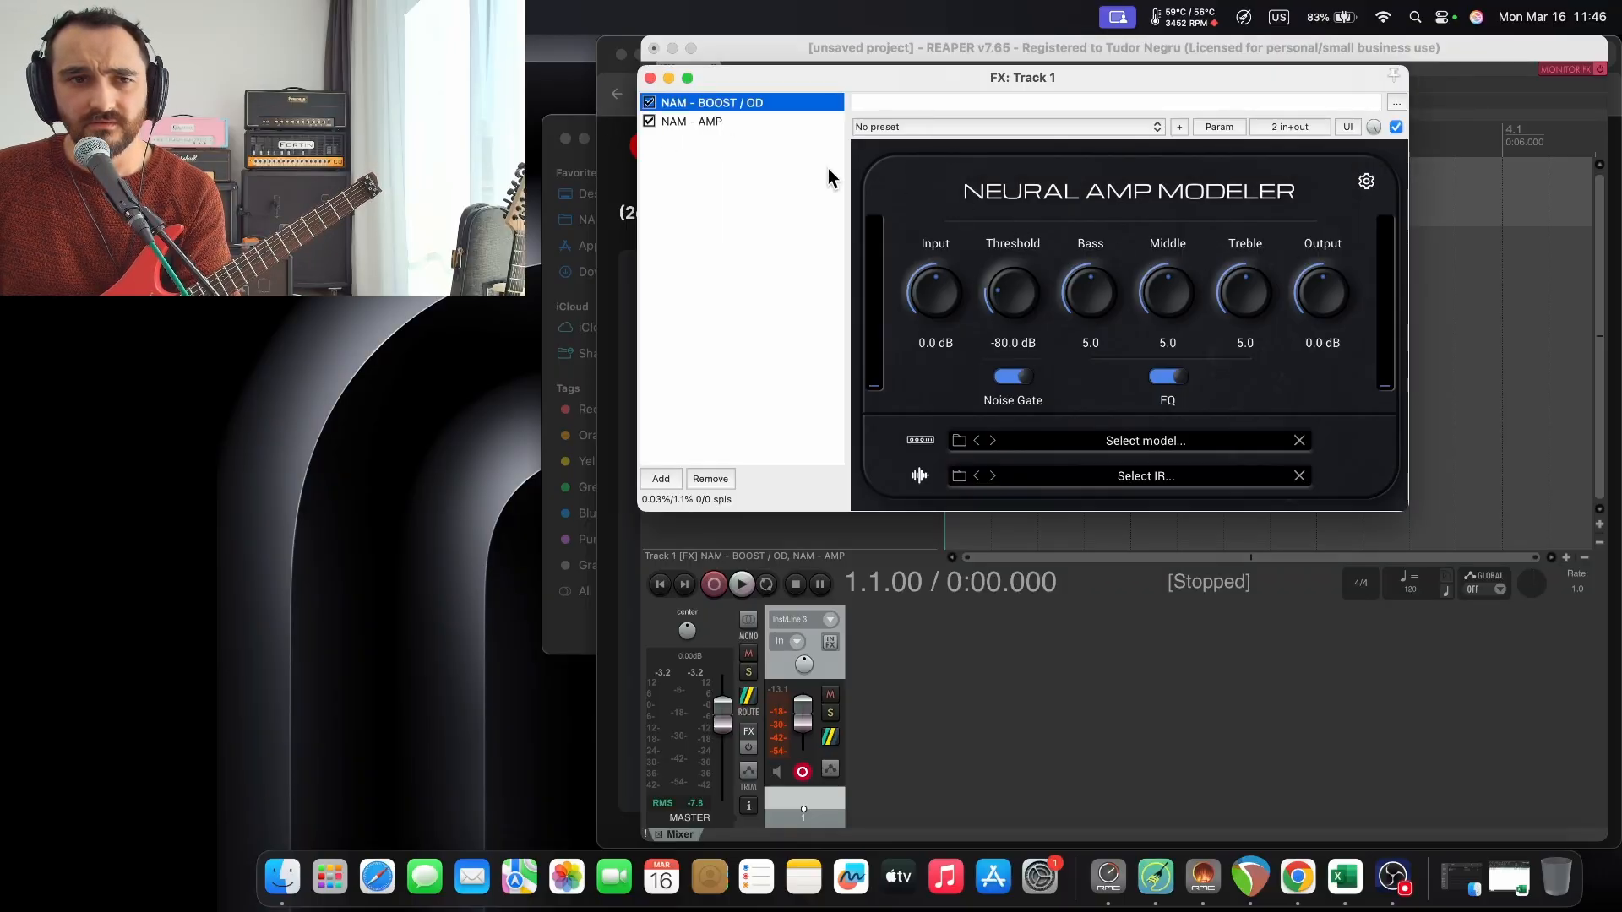
# Disable the IR slot in "NAM - BOOST / OD", calibrate its input at 13.195 dBu, and set the output mode to Calibrated.
pyautogui.click(921, 477)
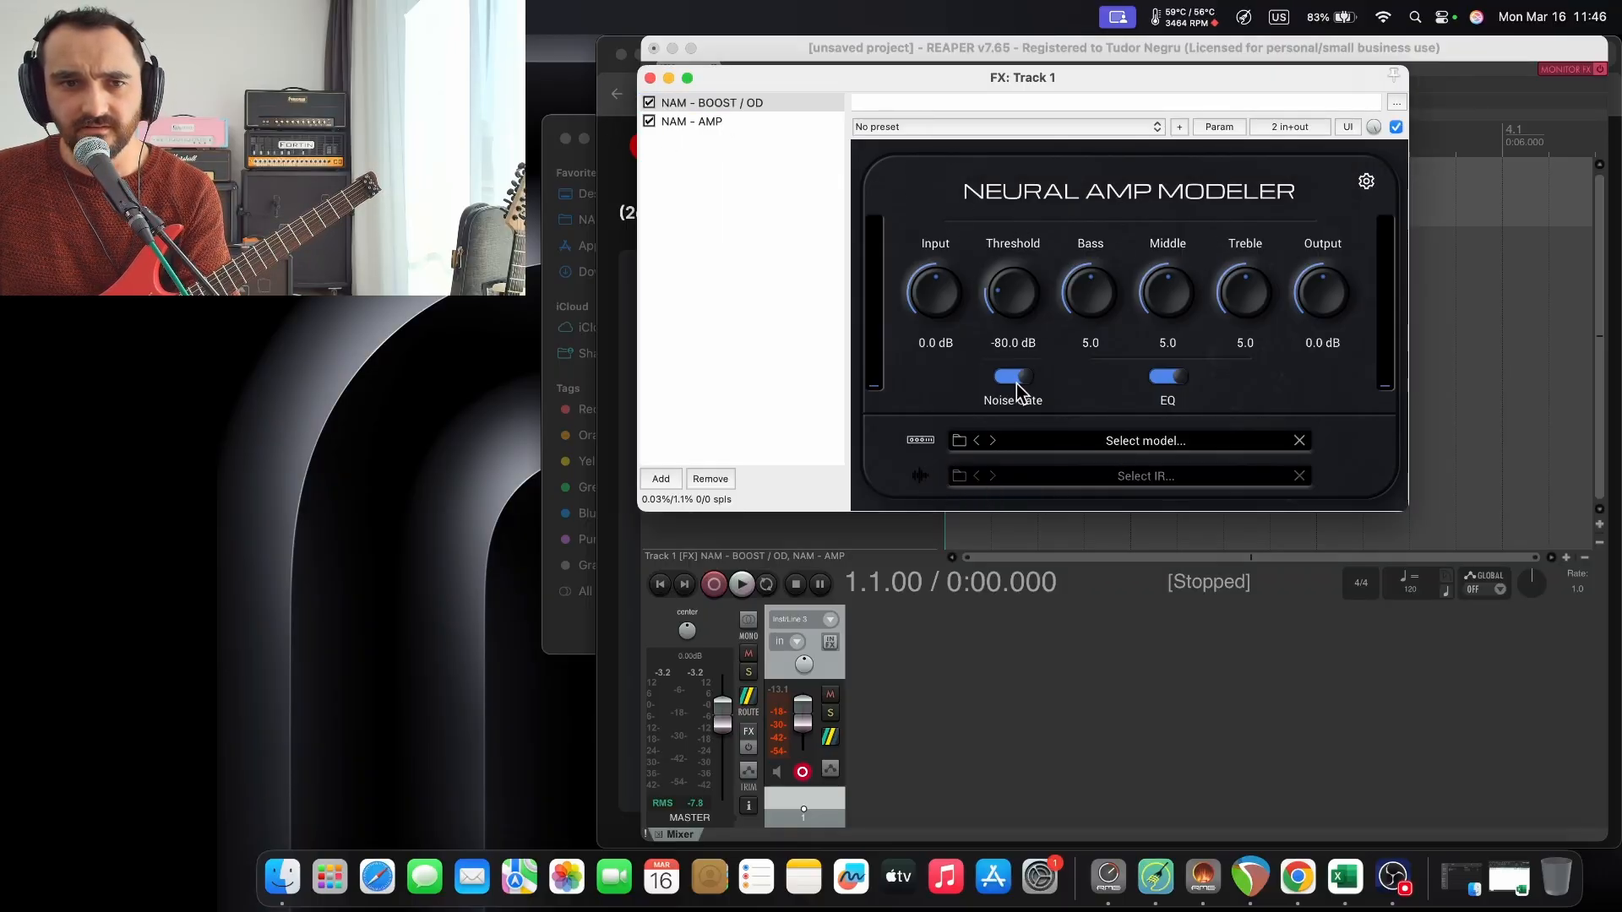
pyautogui.click(1367, 182)
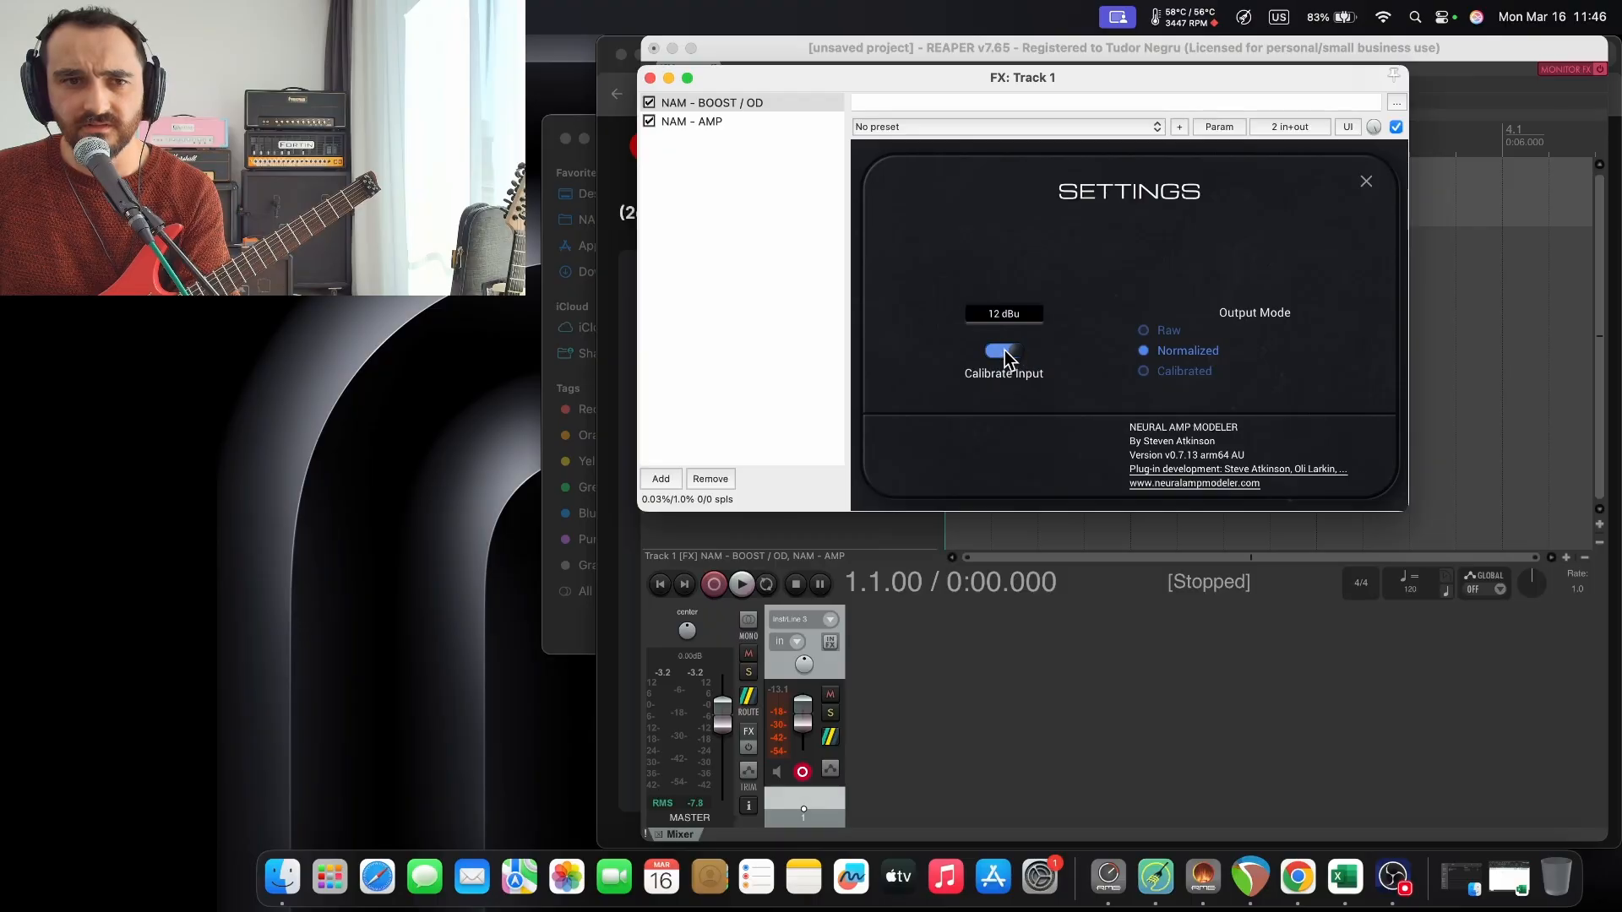
pyautogui.click(1013, 317)
pyautogui.write('13.195')
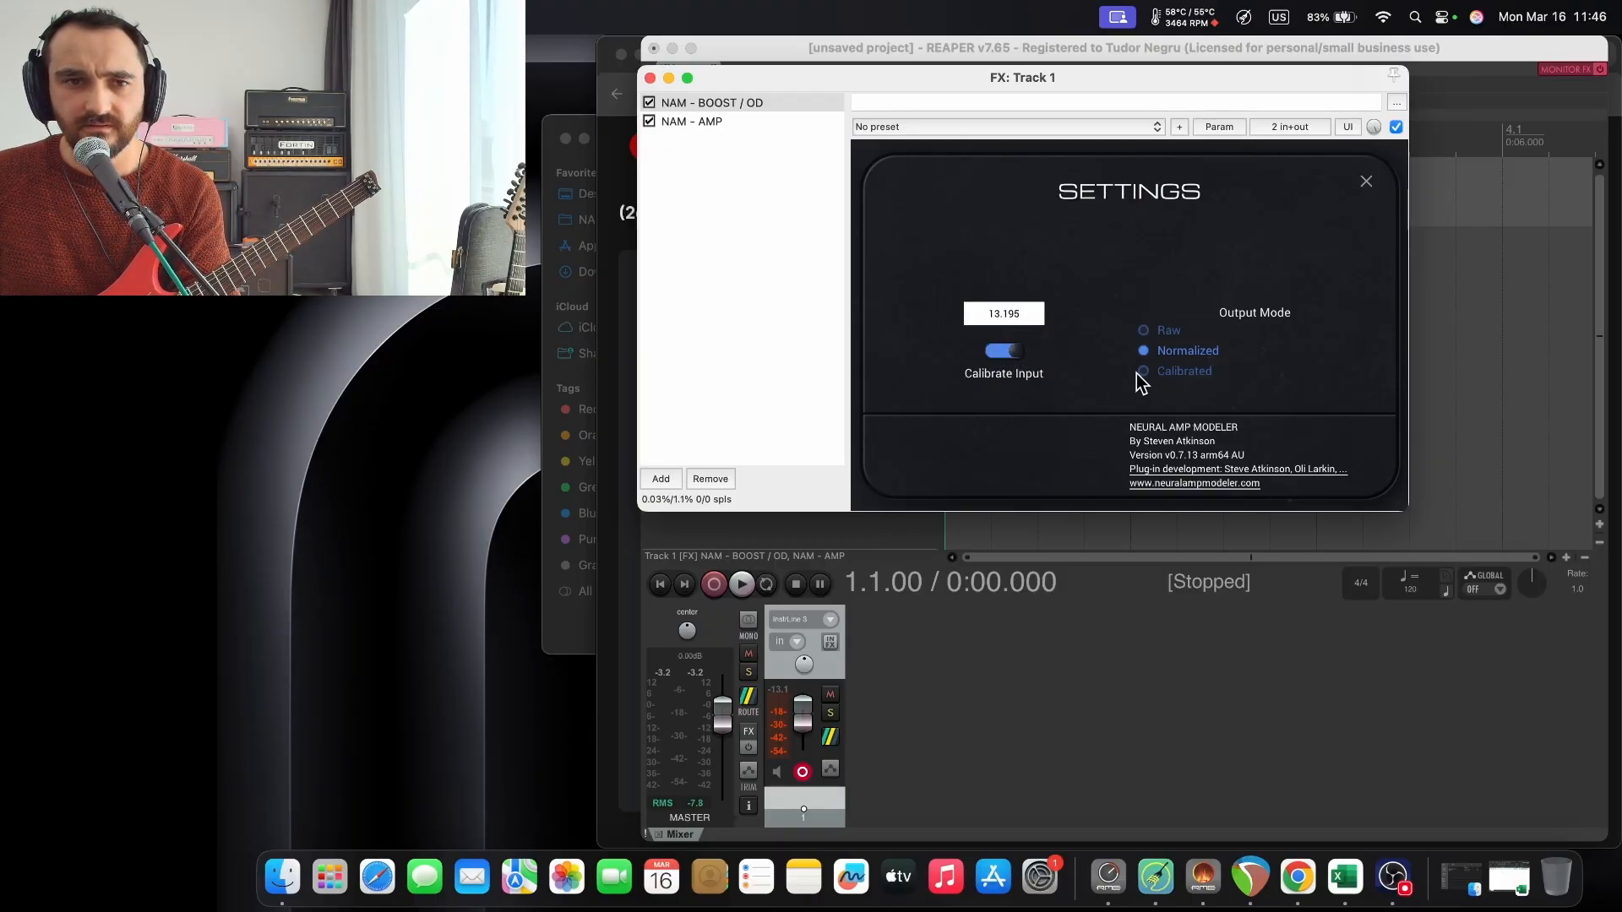
pyautogui.click(1144, 374)
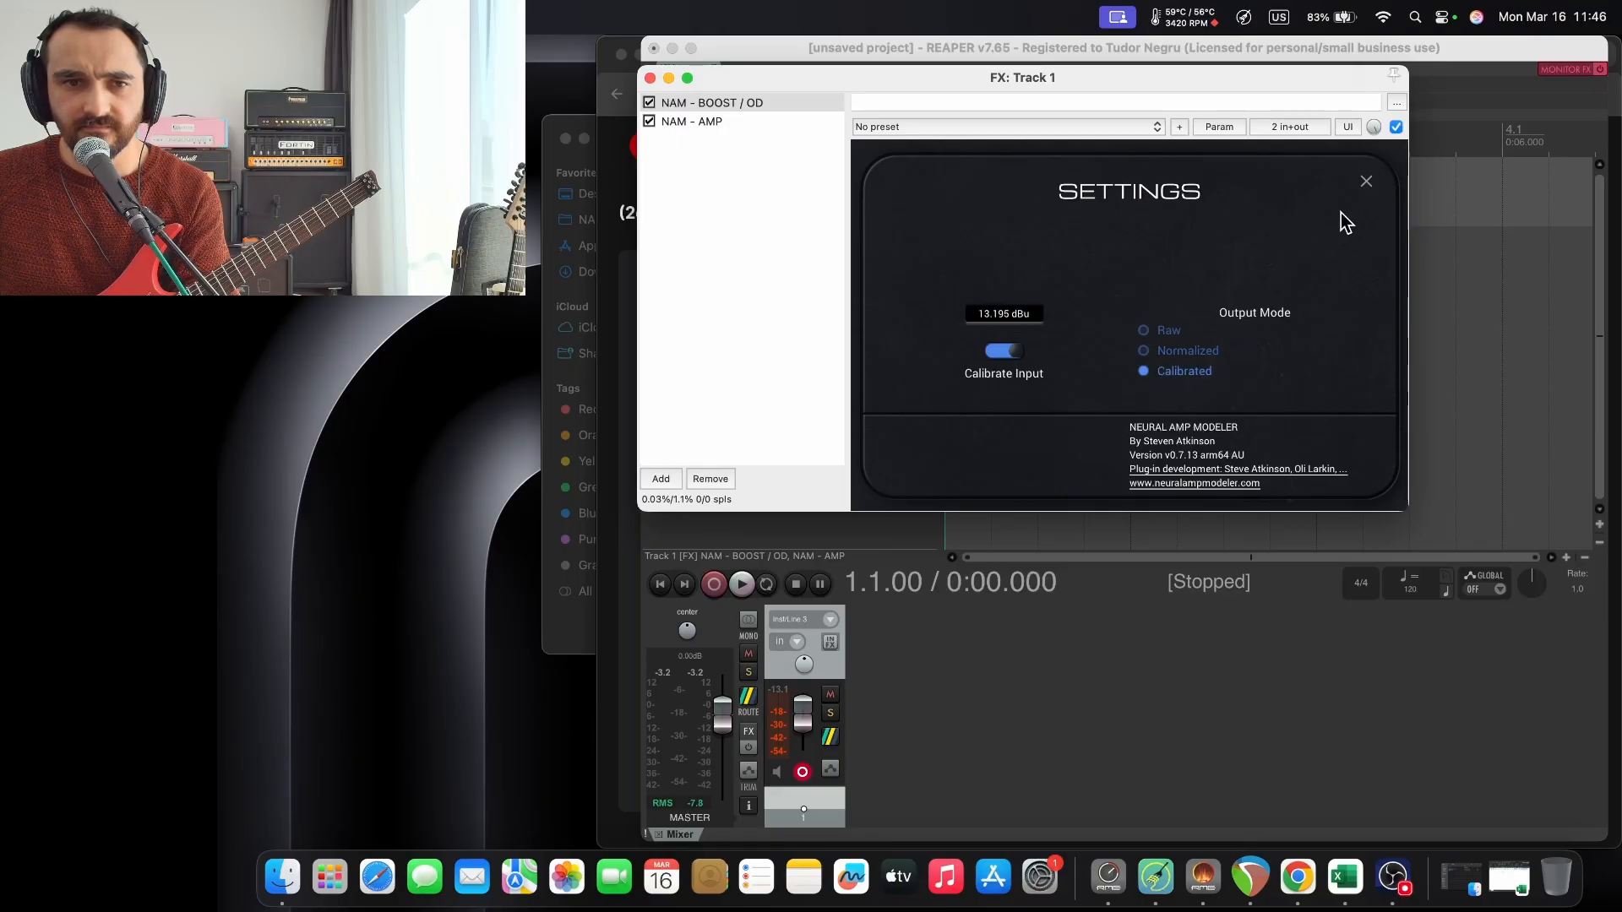
pyautogui.click(1366, 181)
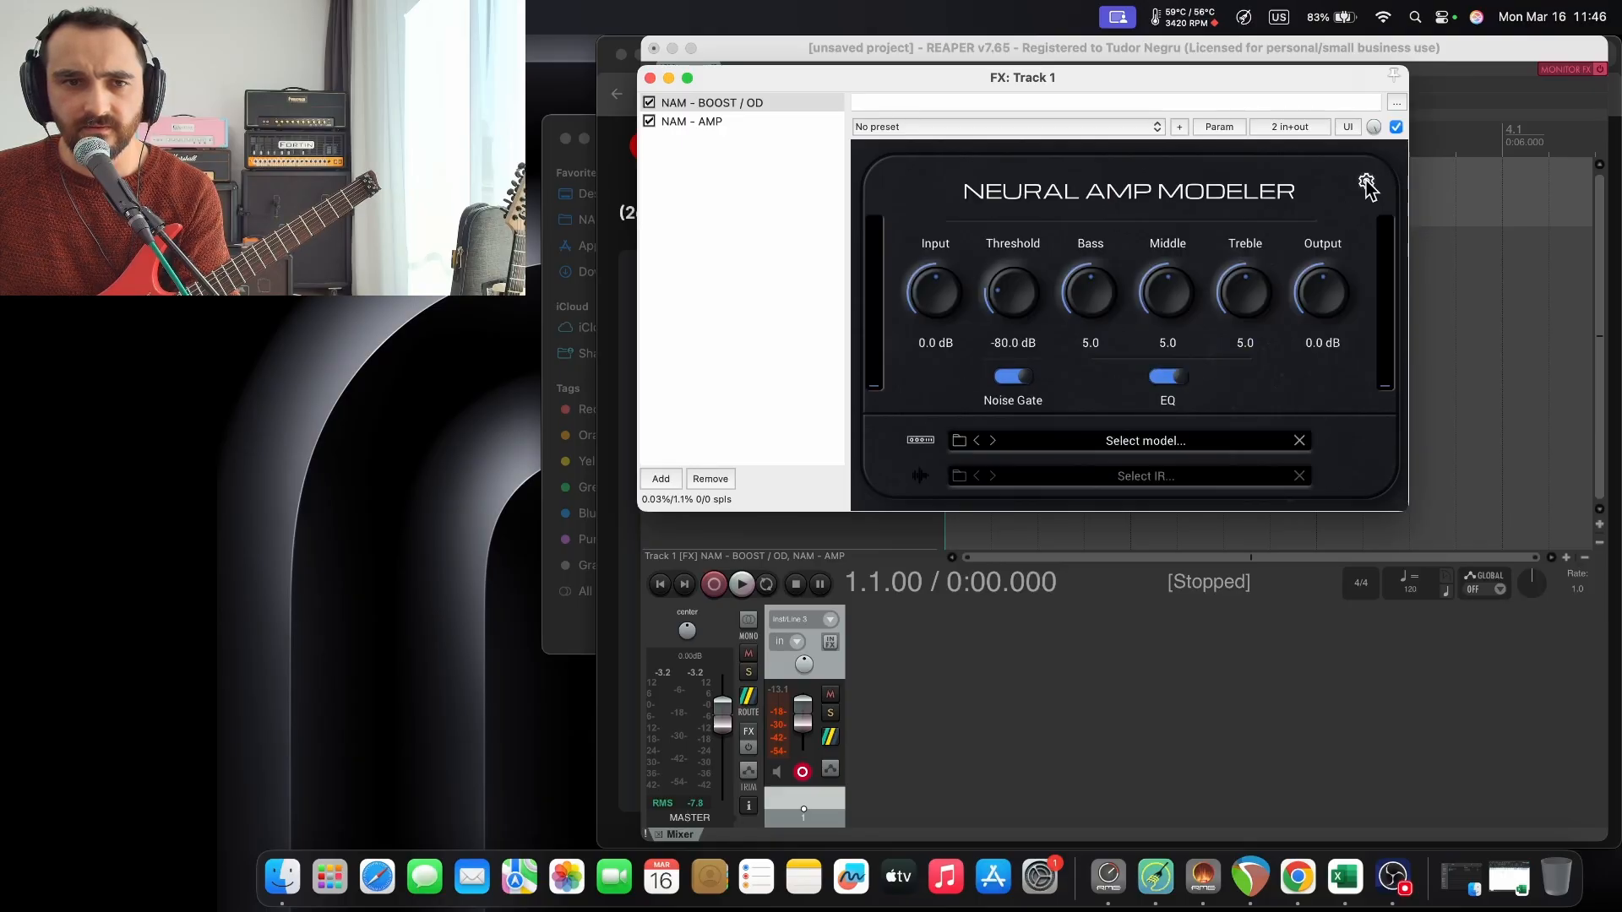
pyautogui.click(961, 443)
pyautogui.click(1042, 120)
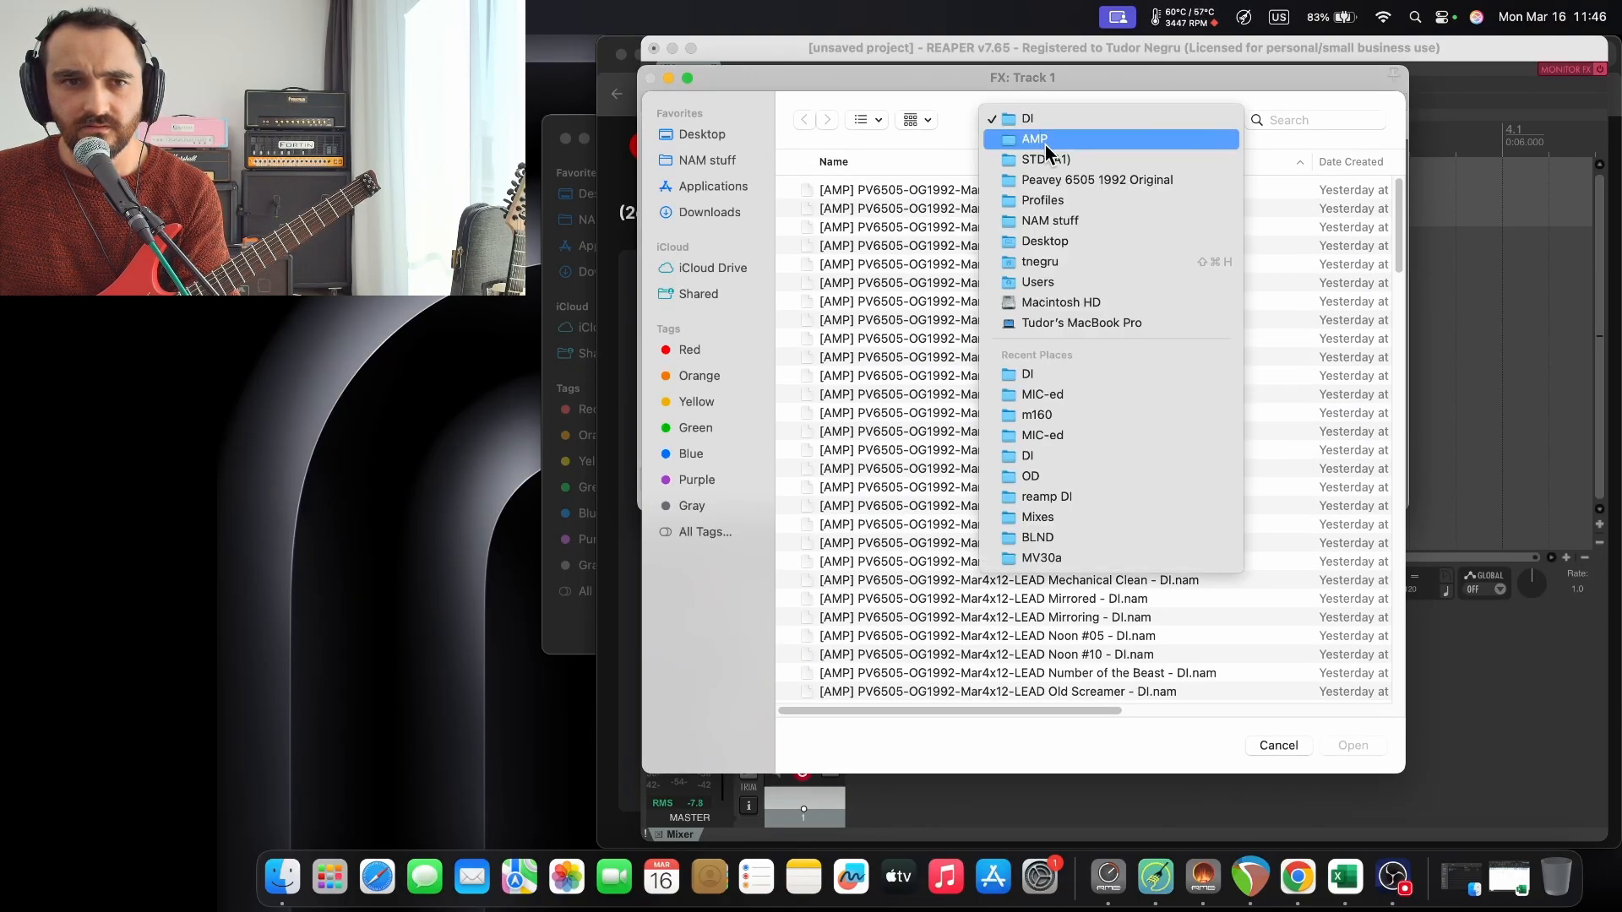
pyautogui.click(1056, 179)
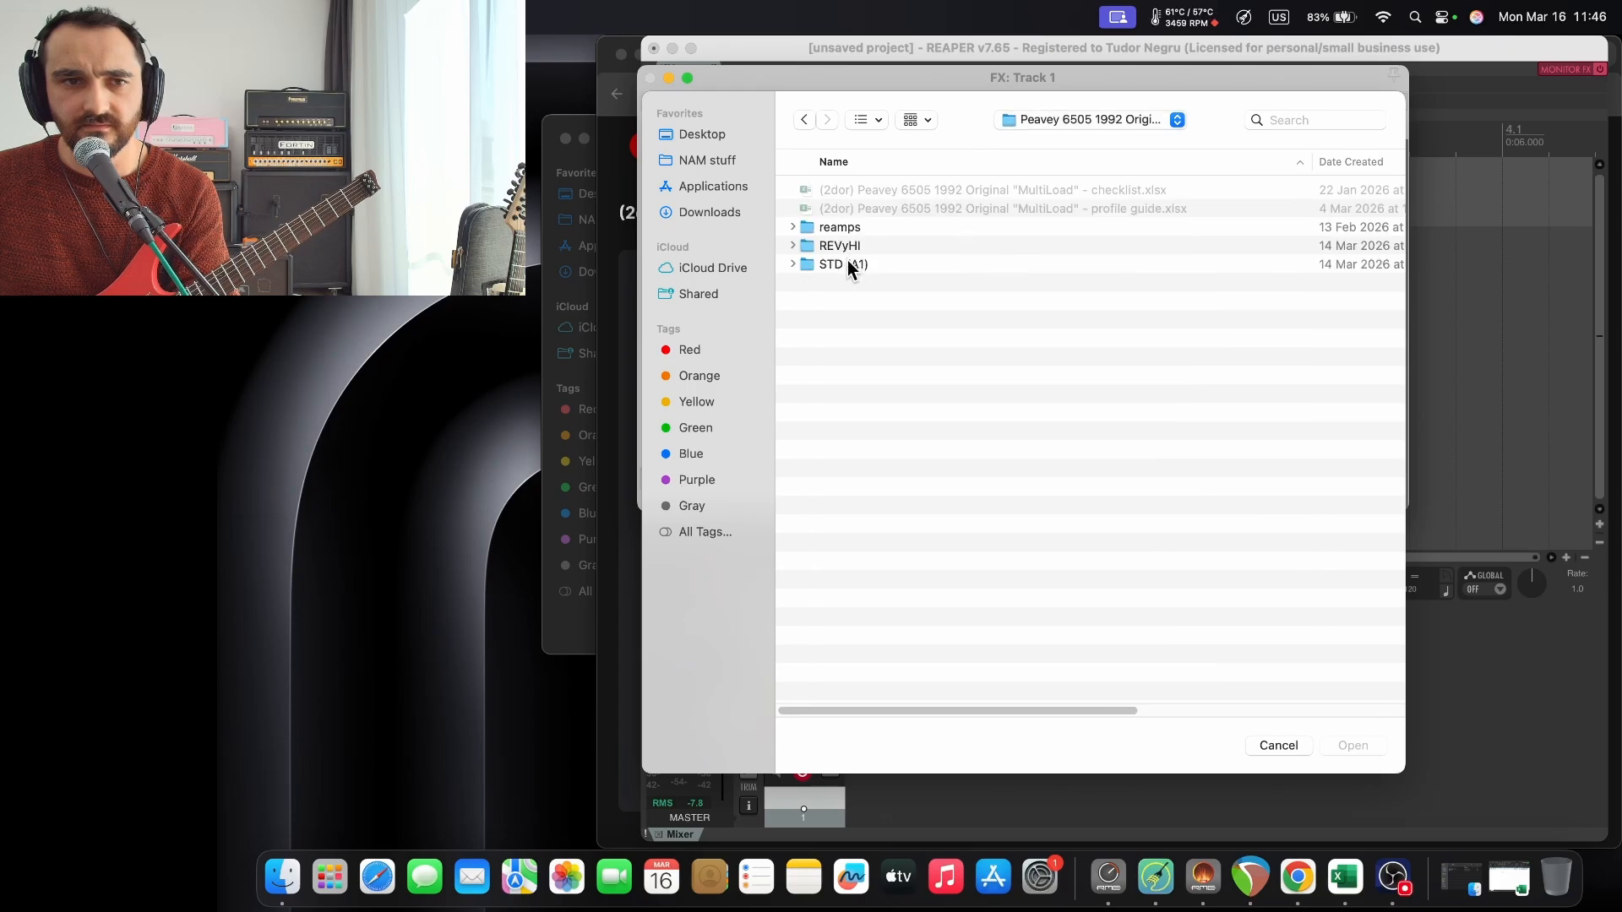
pyautogui.doubleClick(847, 262)
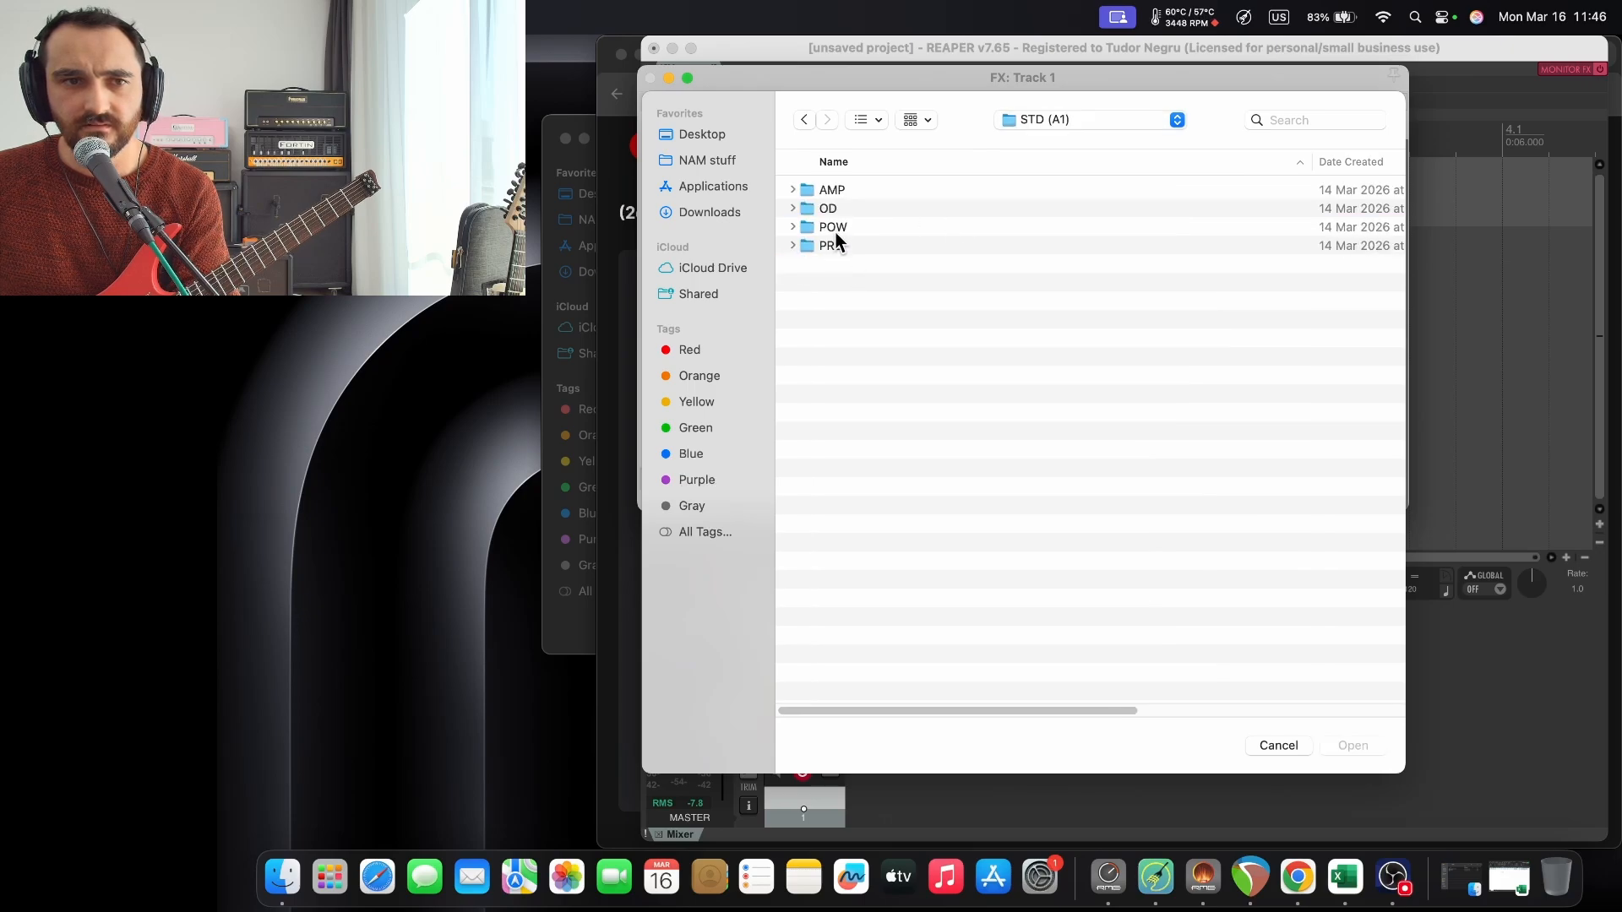
pyautogui.doubleClick(836, 208)
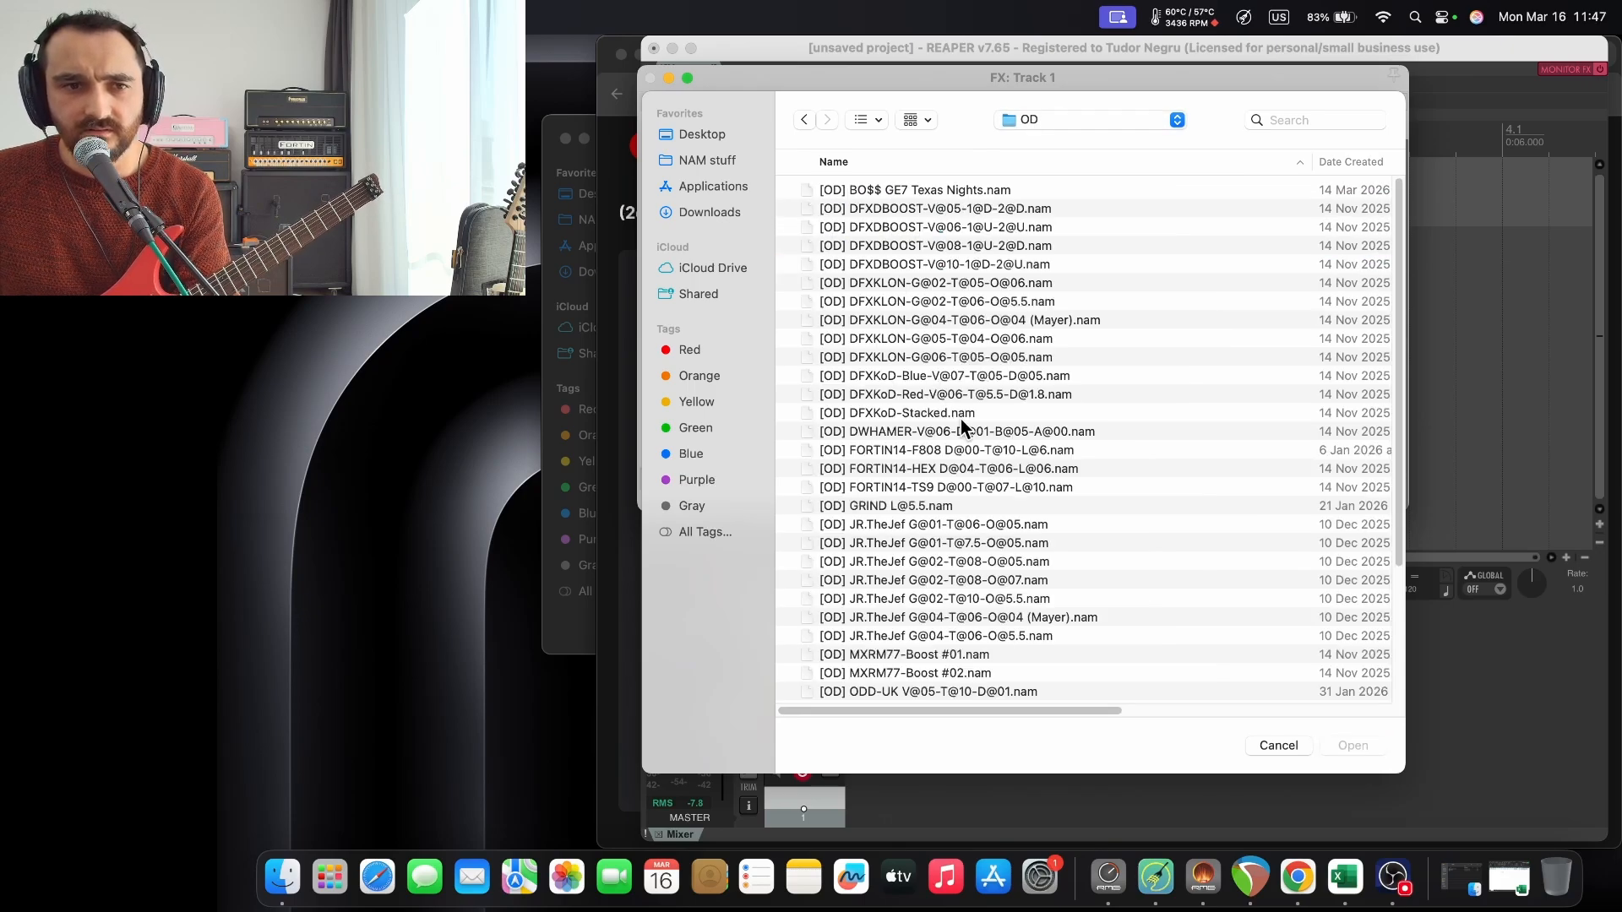
pyautogui.scroll(-5, 980, 418)
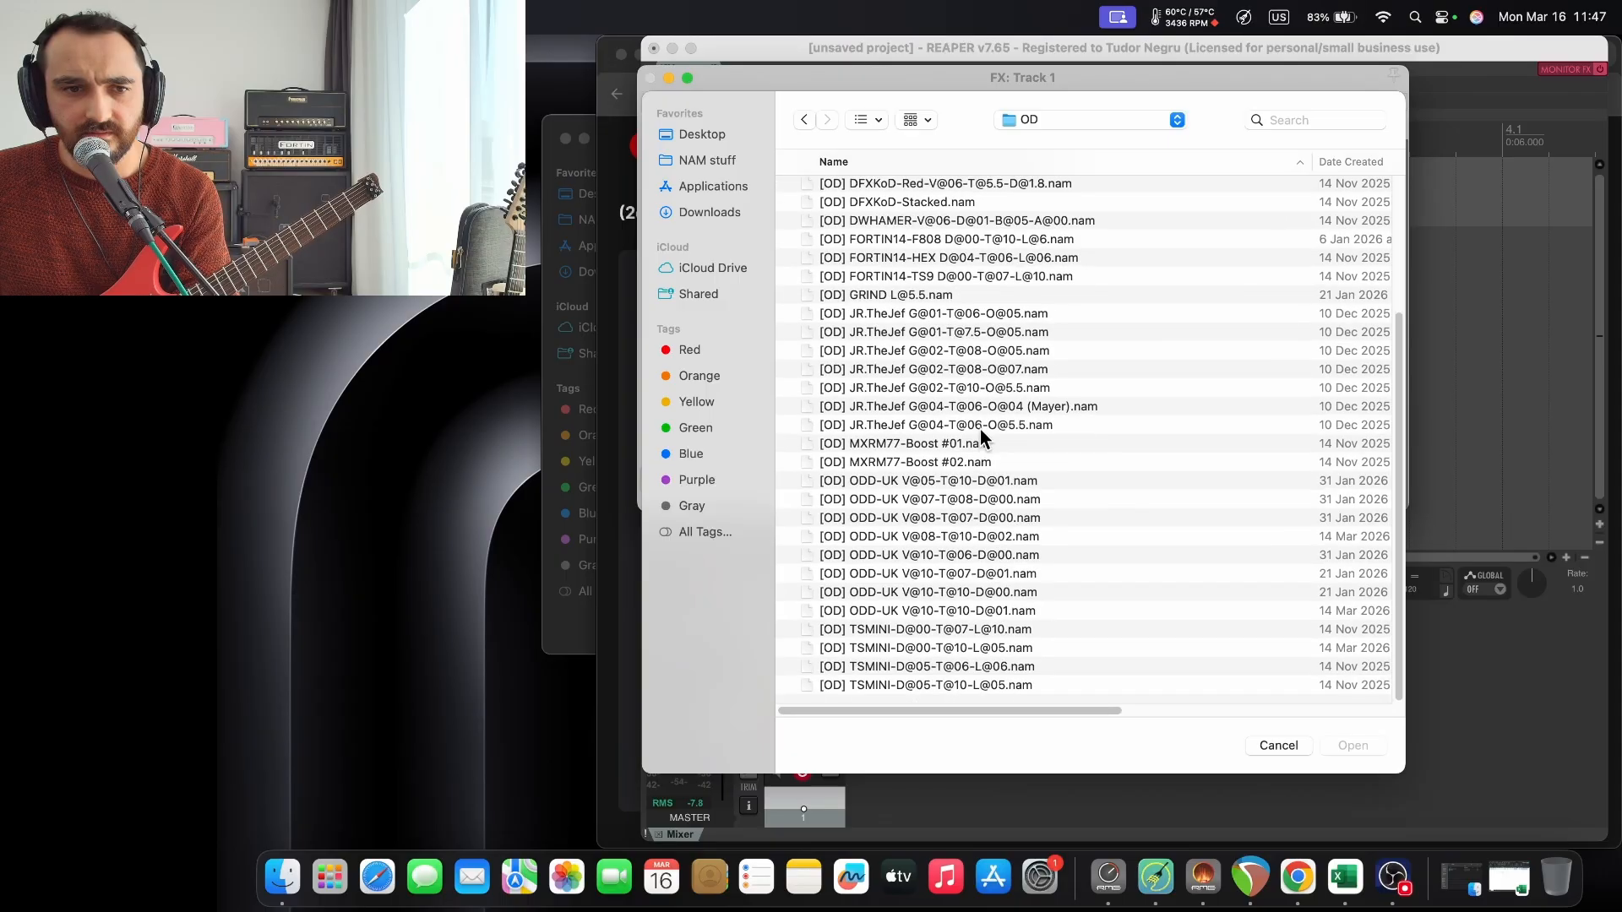
pyautogui.click(962, 497)
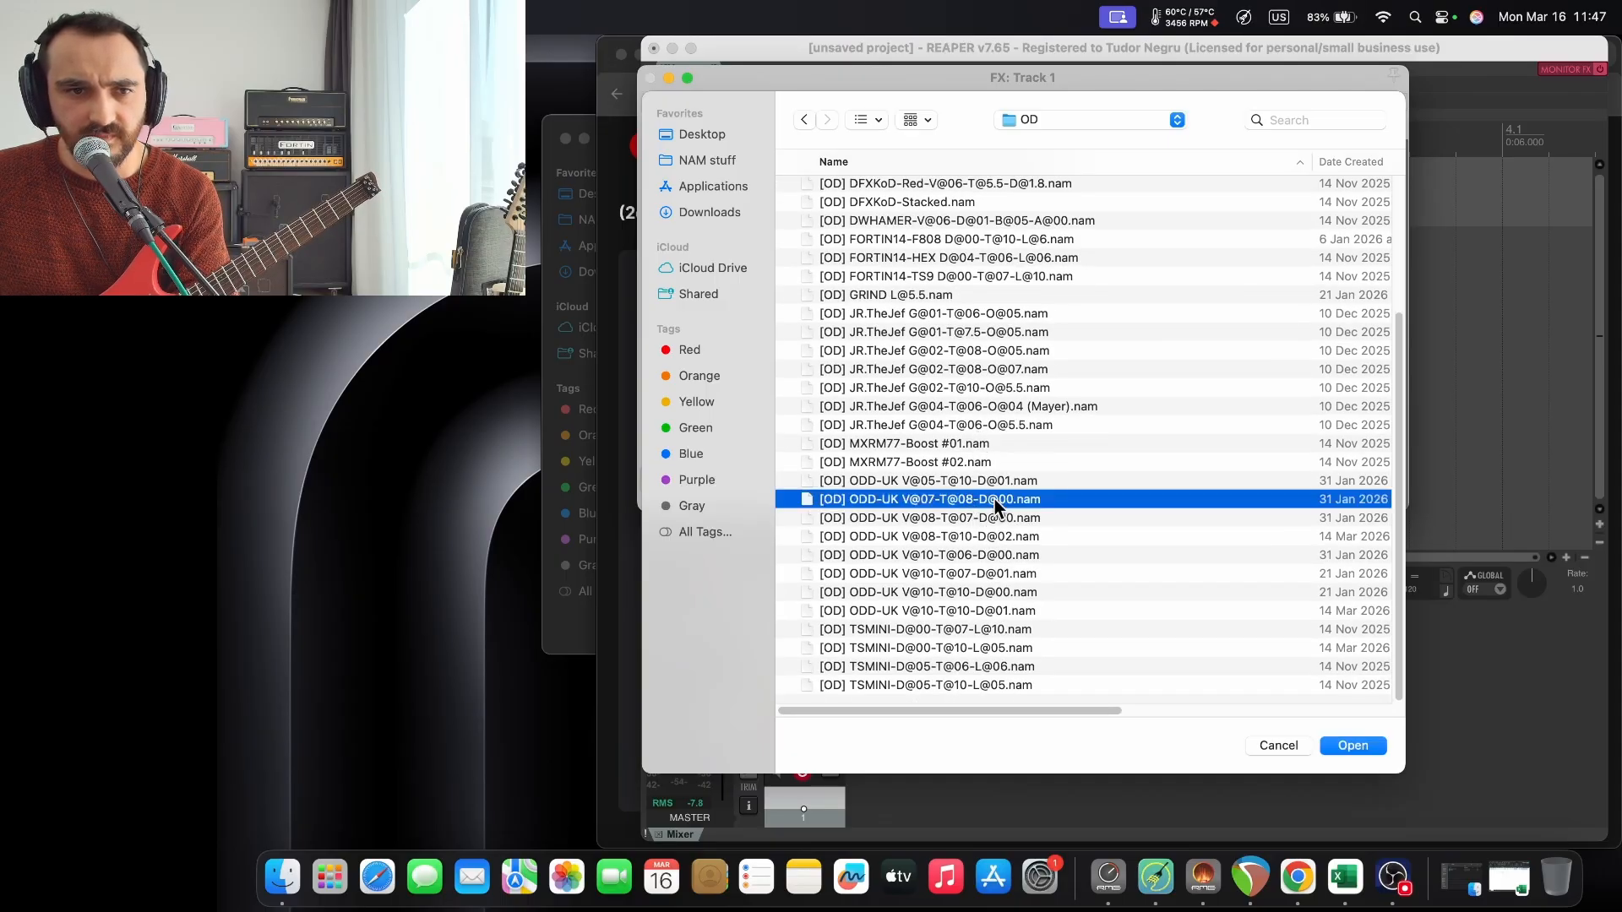
pyautogui.click(957, 519)
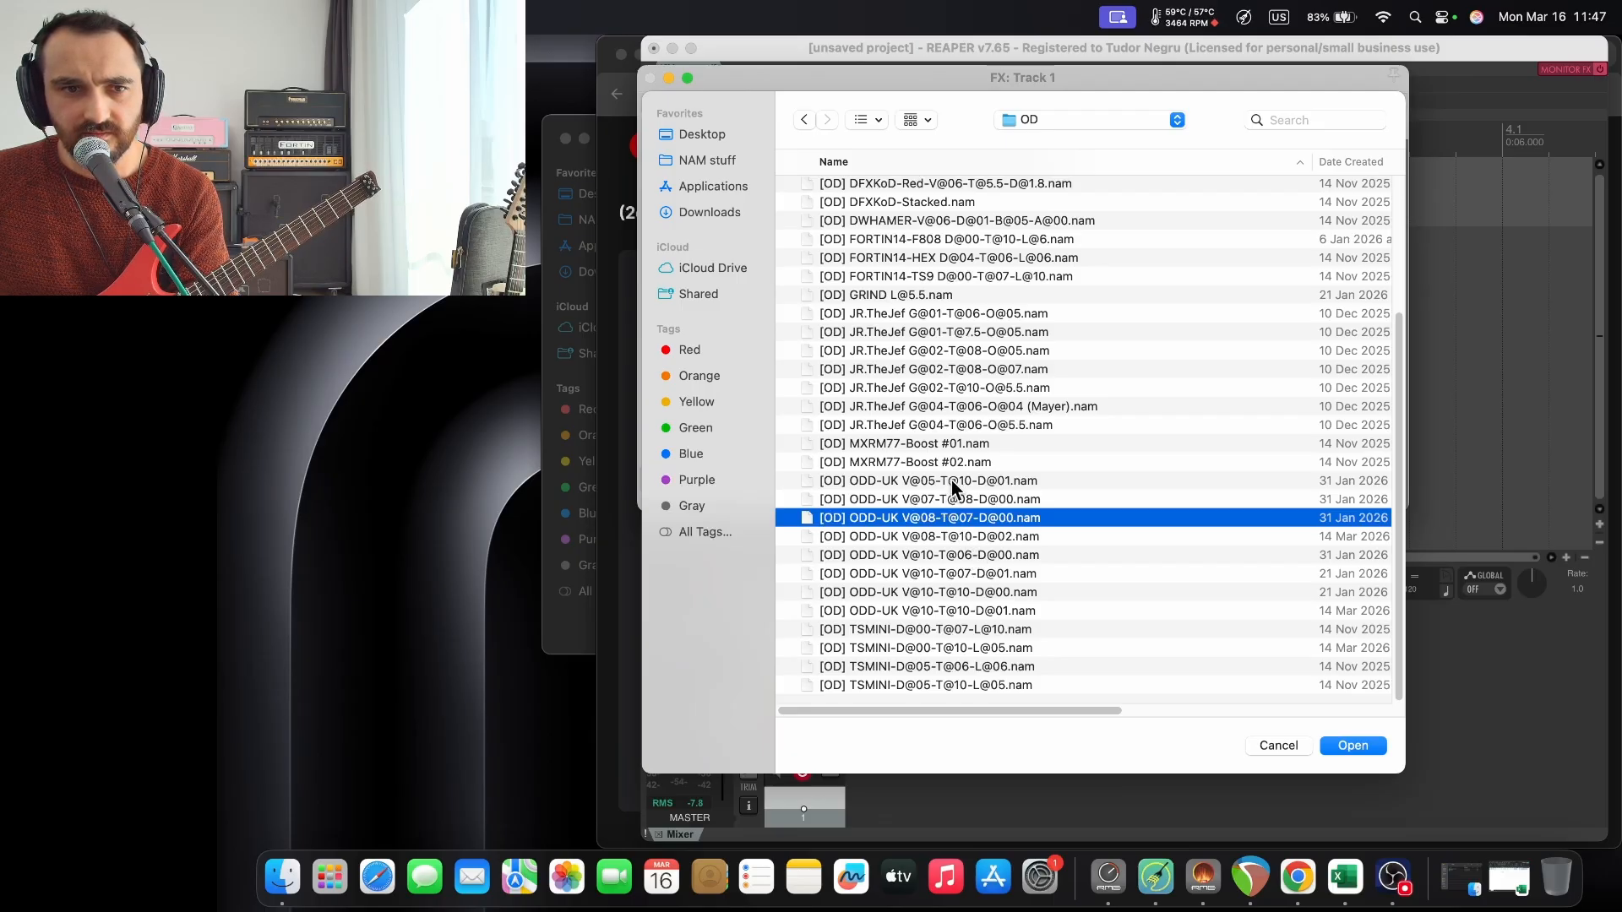
pyautogui.click(951, 480)
pyautogui.click(950, 501)
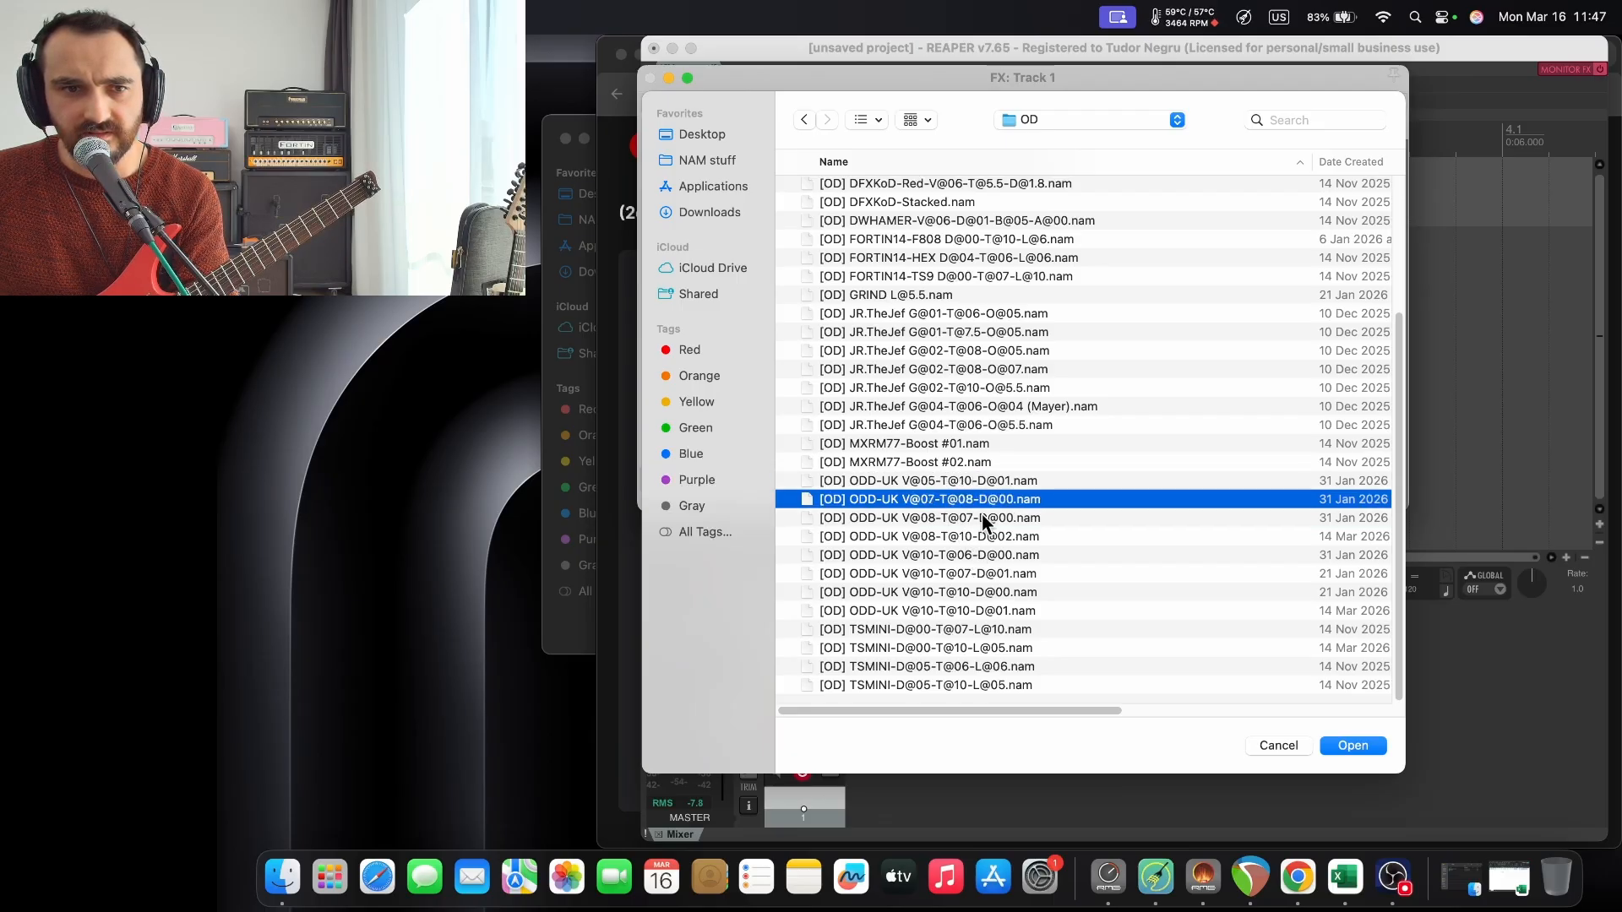
pyautogui.click(1345, 747)
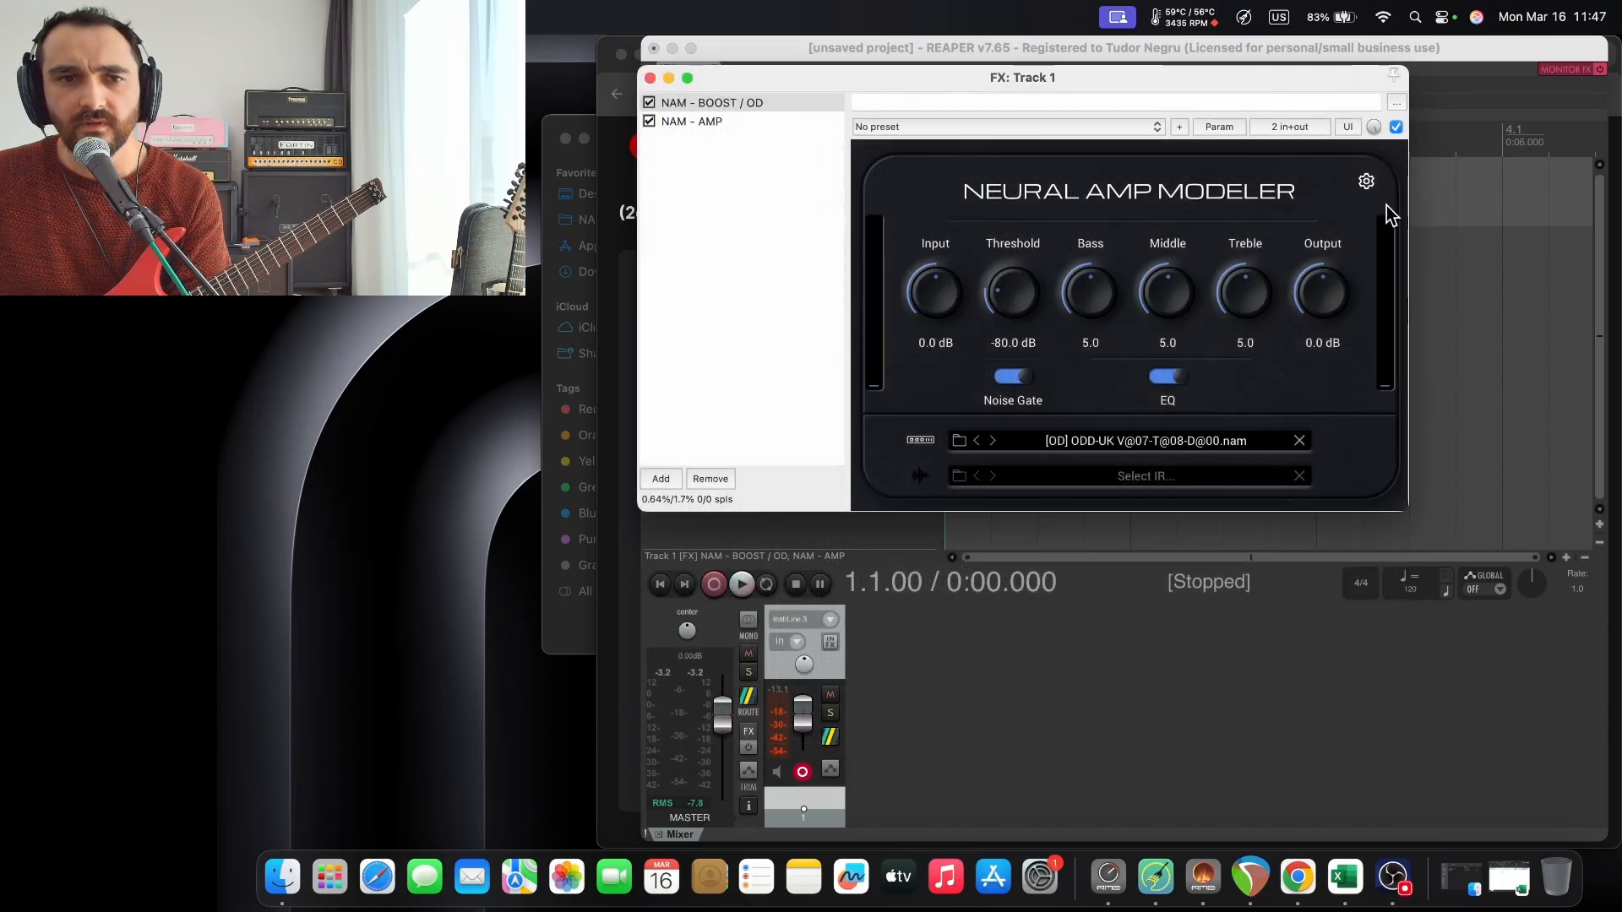
# Turn off the EQ in "NAM - BOOST / OD" and check its input calibration and output mode settings.
pyautogui.click(1168, 376)
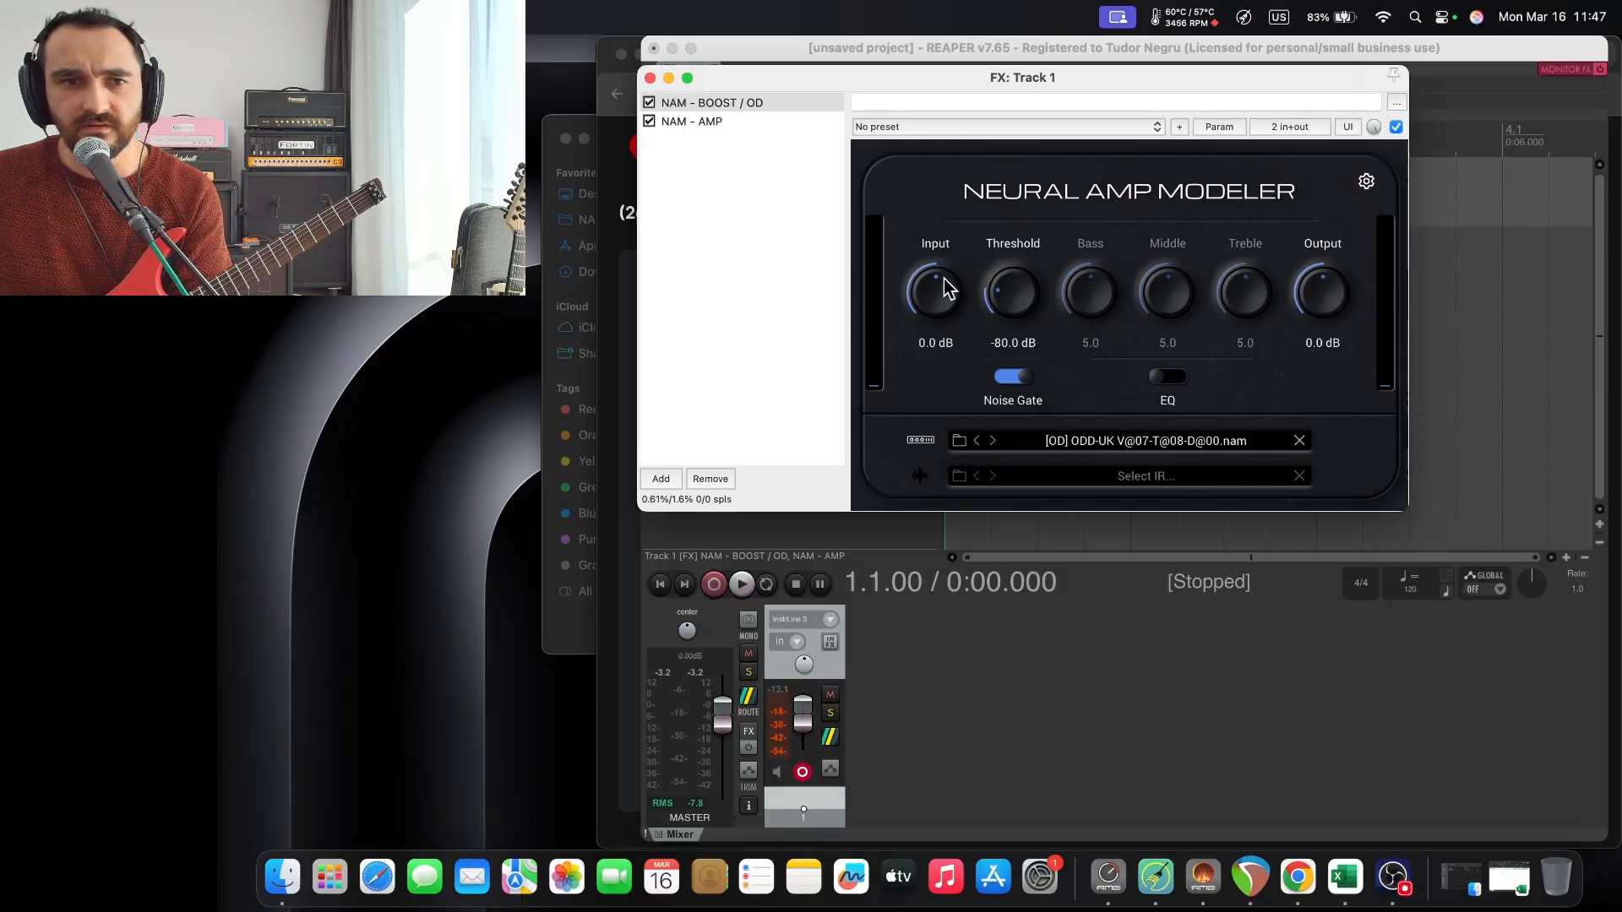
pyautogui.click(1366, 184)
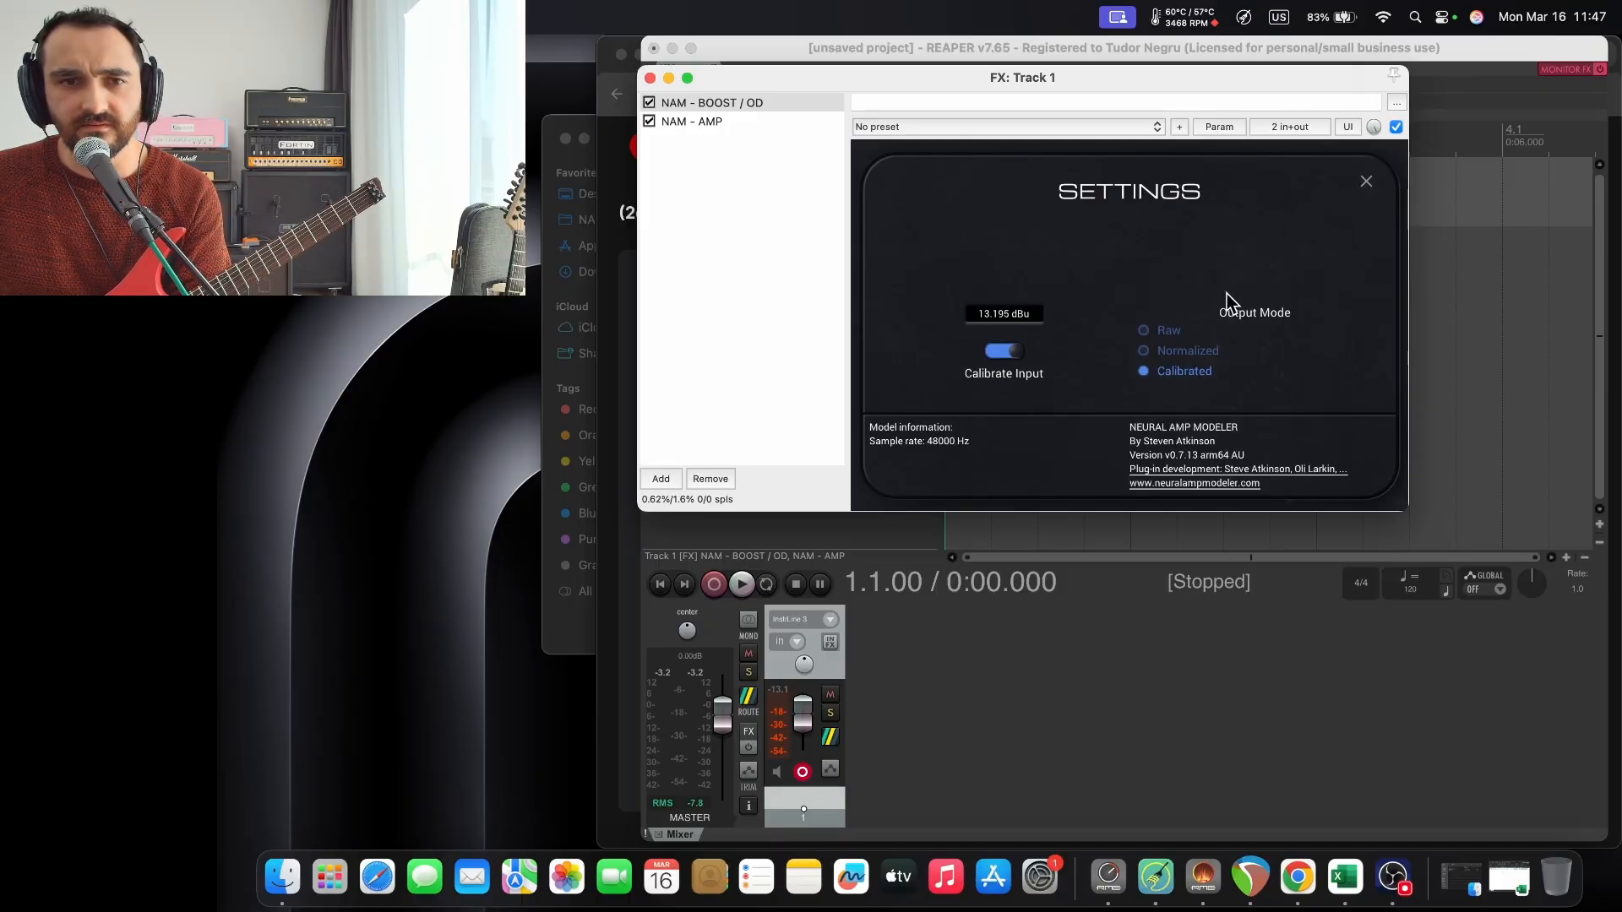
pyautogui.click(1367, 182)
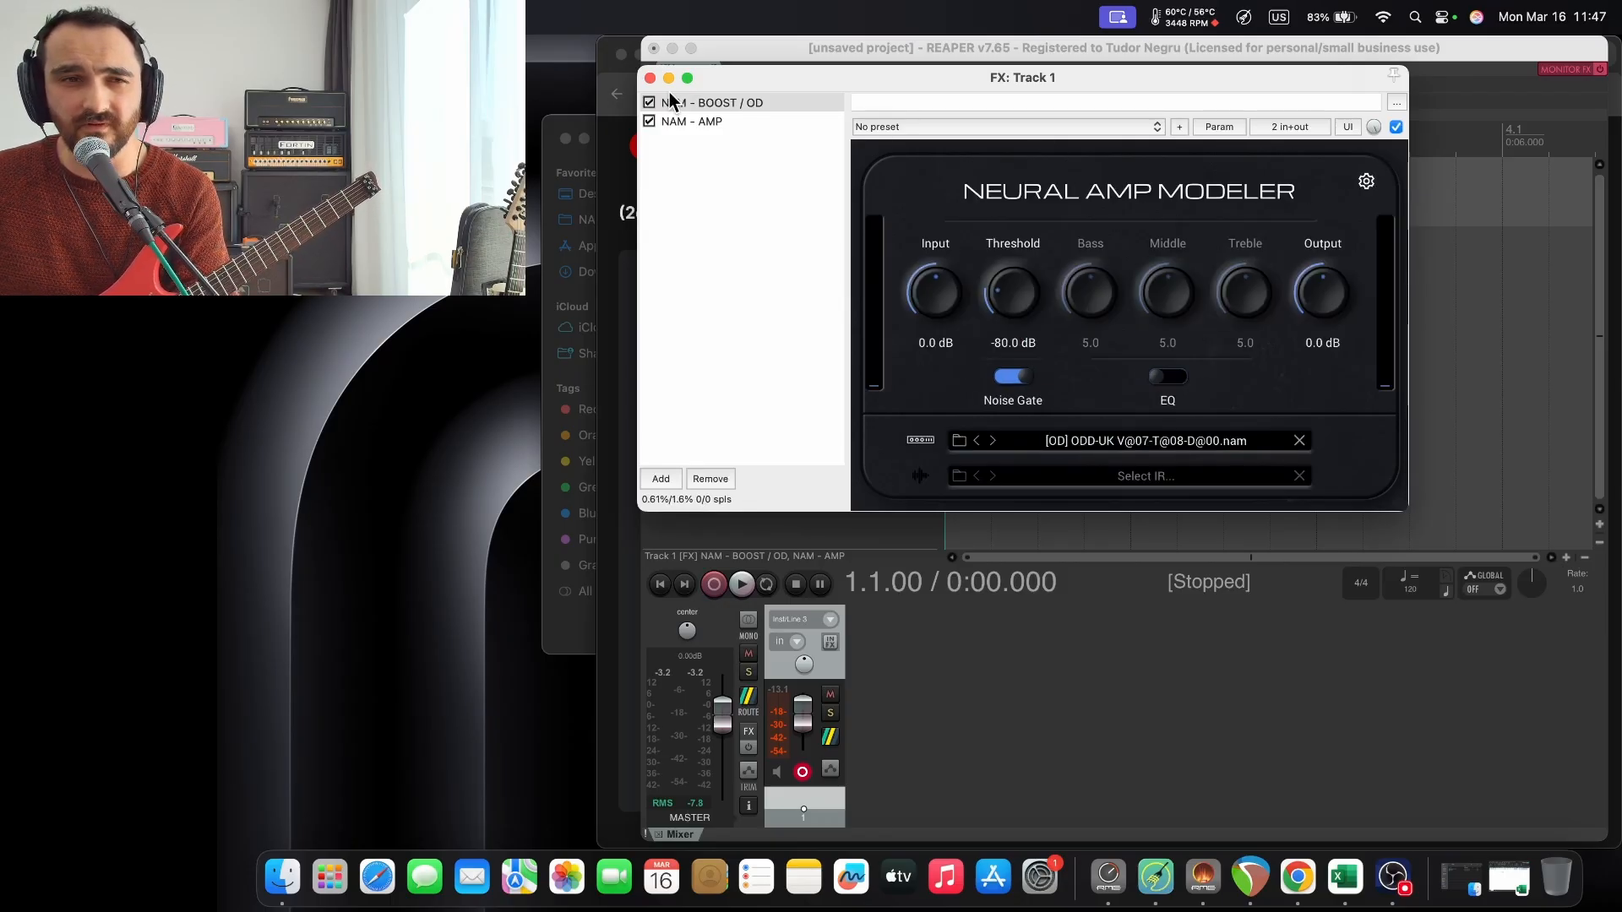
# Review the loaded model, IR, input calibration and output mode of "NAM - AMP".
pyautogui.click(714, 121)
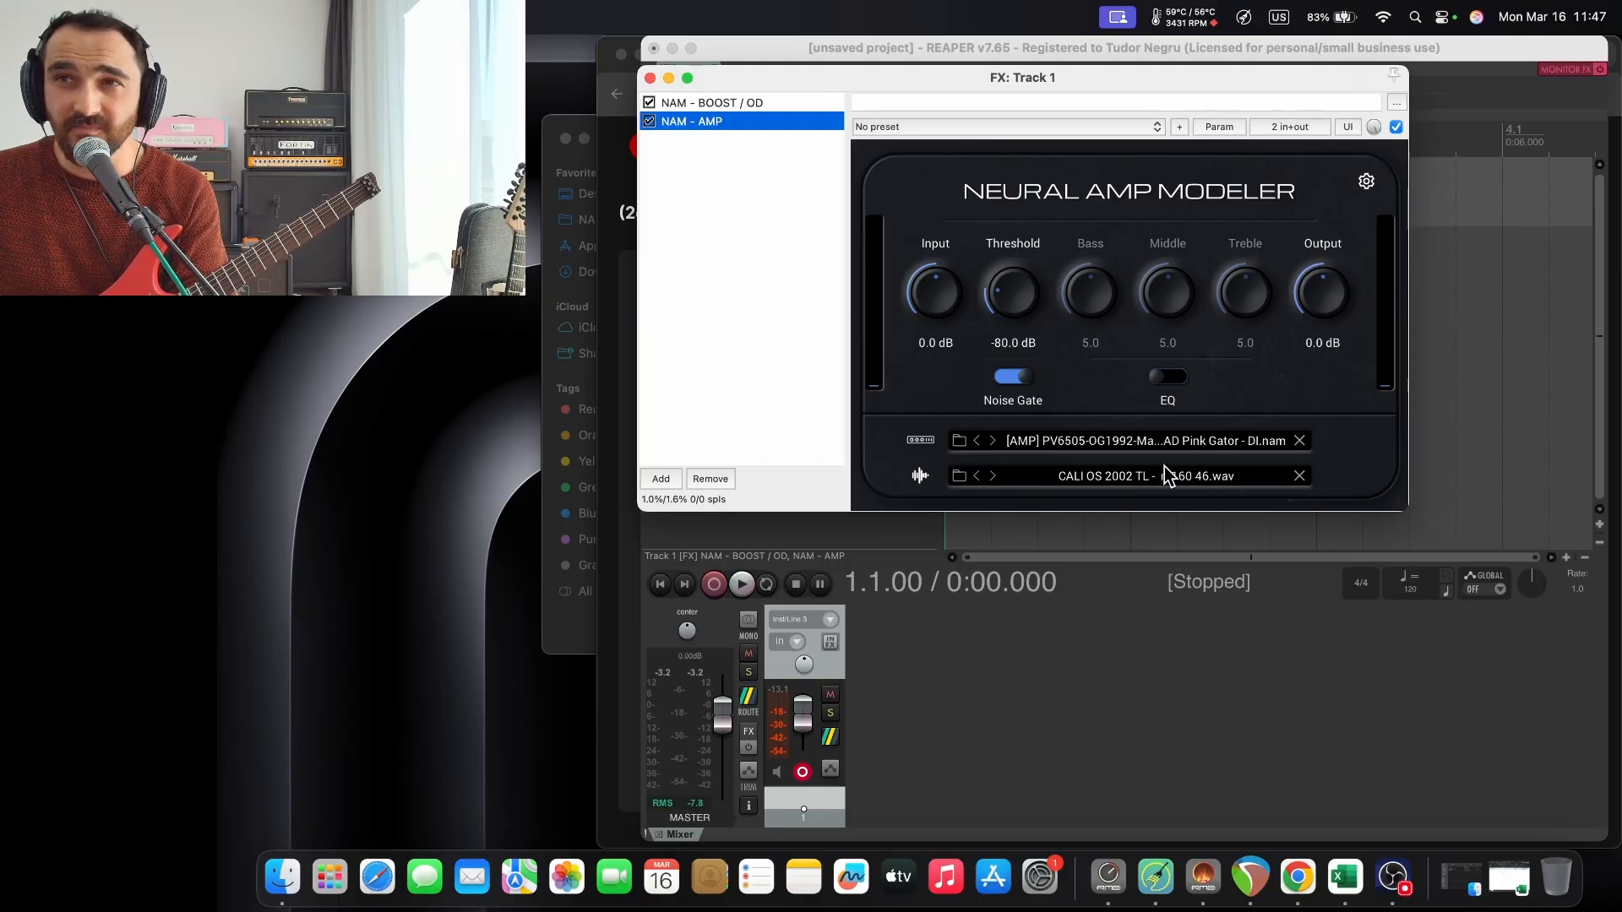
pyautogui.click(1368, 184)
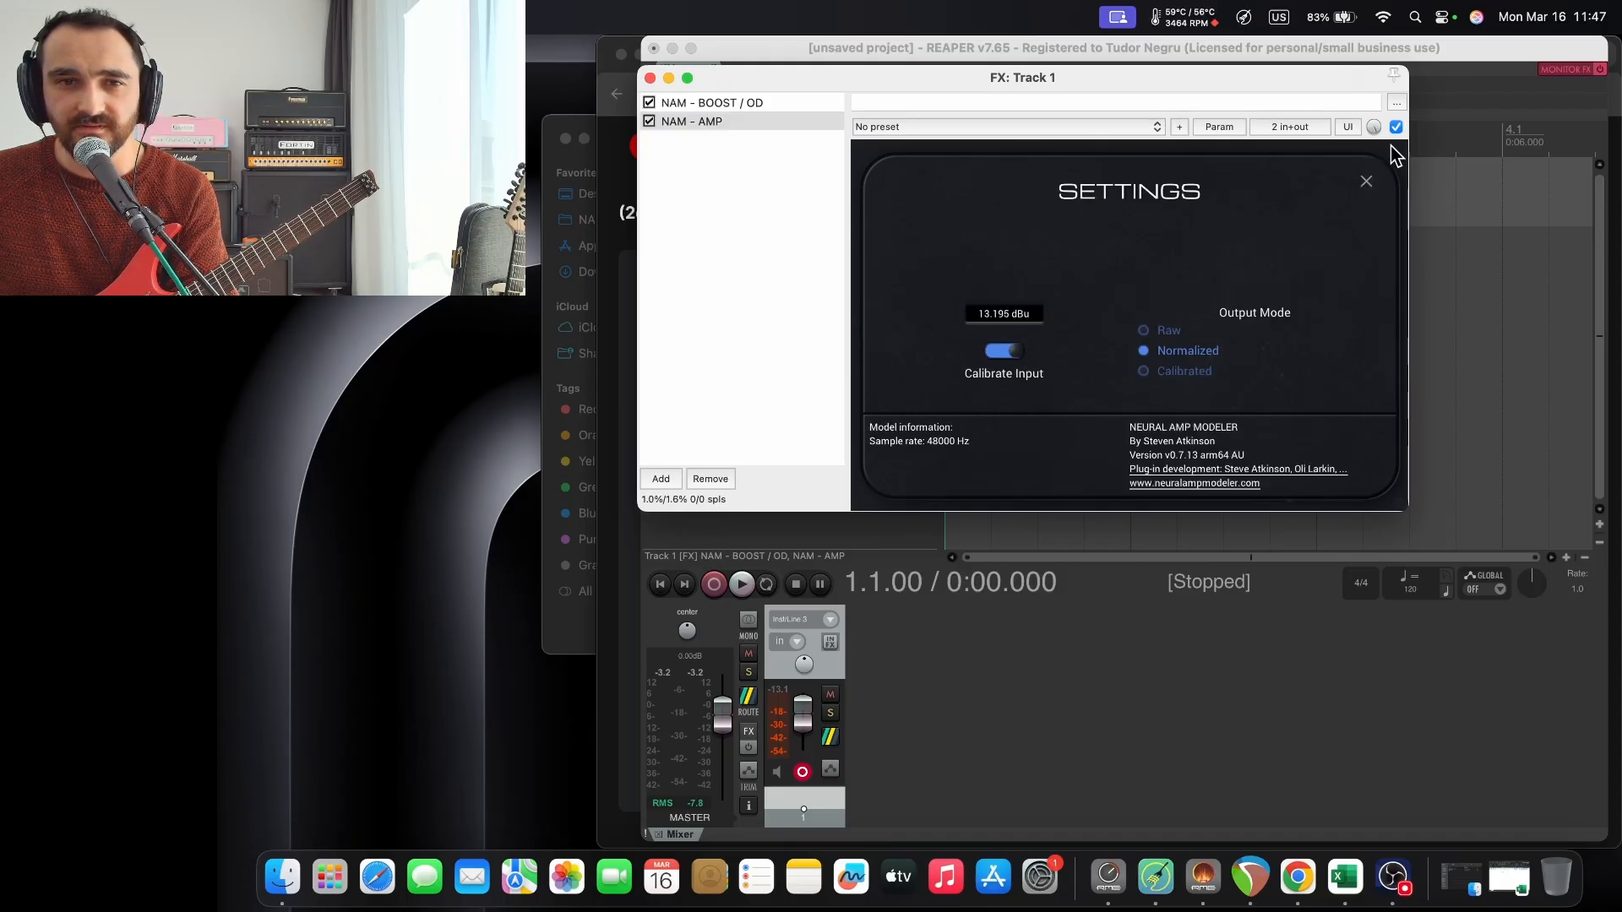
pyautogui.click(1366, 181)
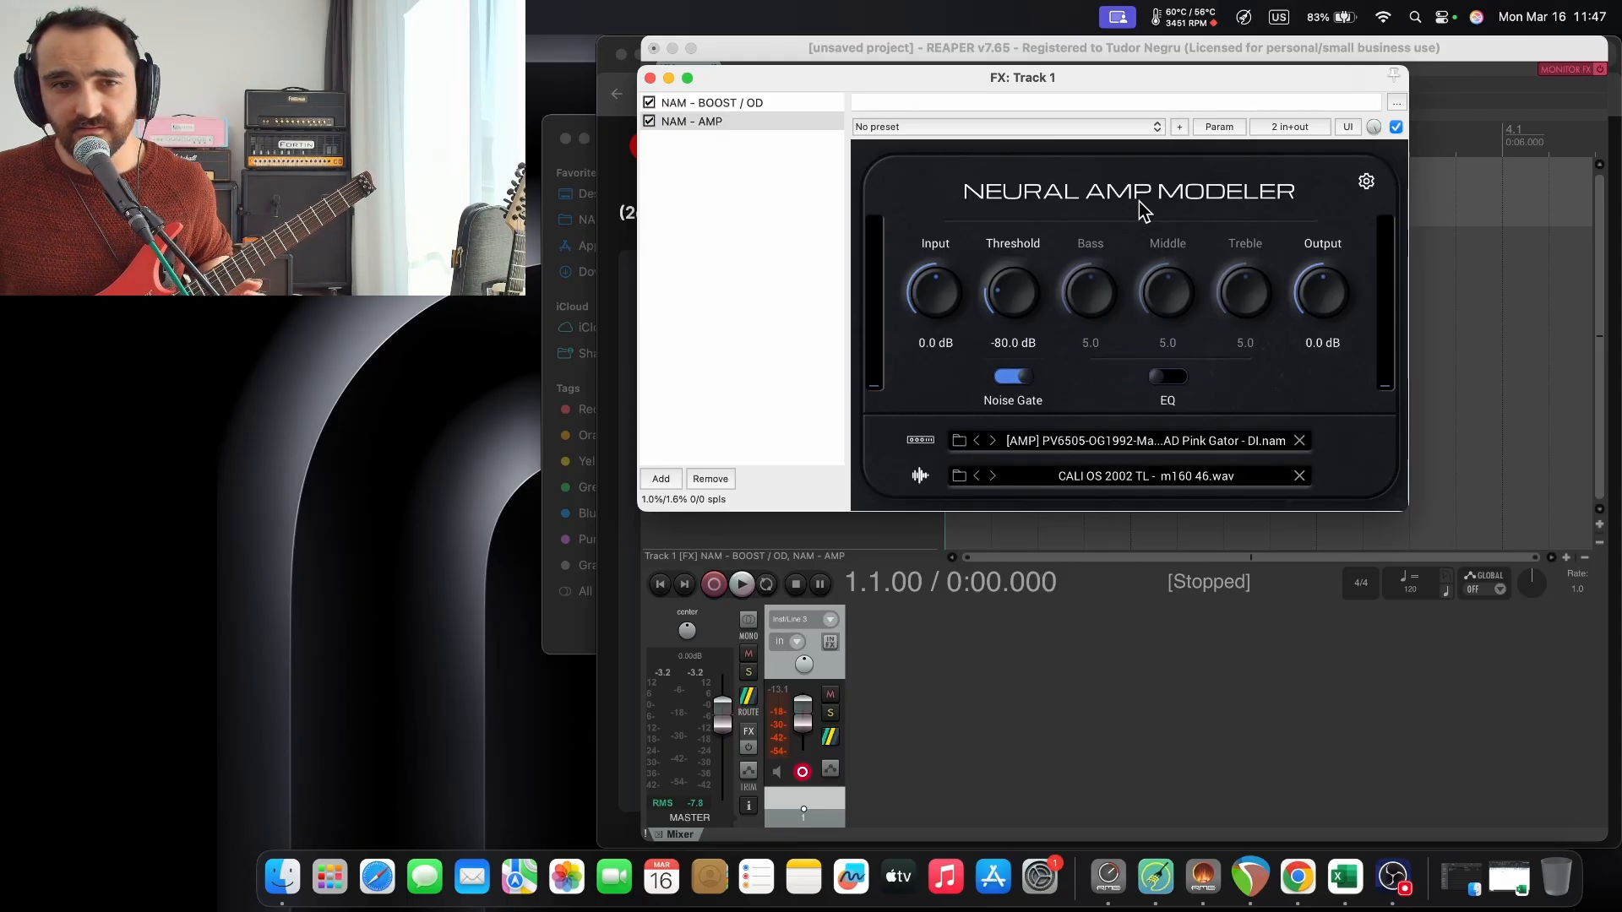
# Compare the amp tone with and without the boost by repeatedly bypassing and re-enabling "NAM - BOOST / OD".
pyautogui.click(649, 102)
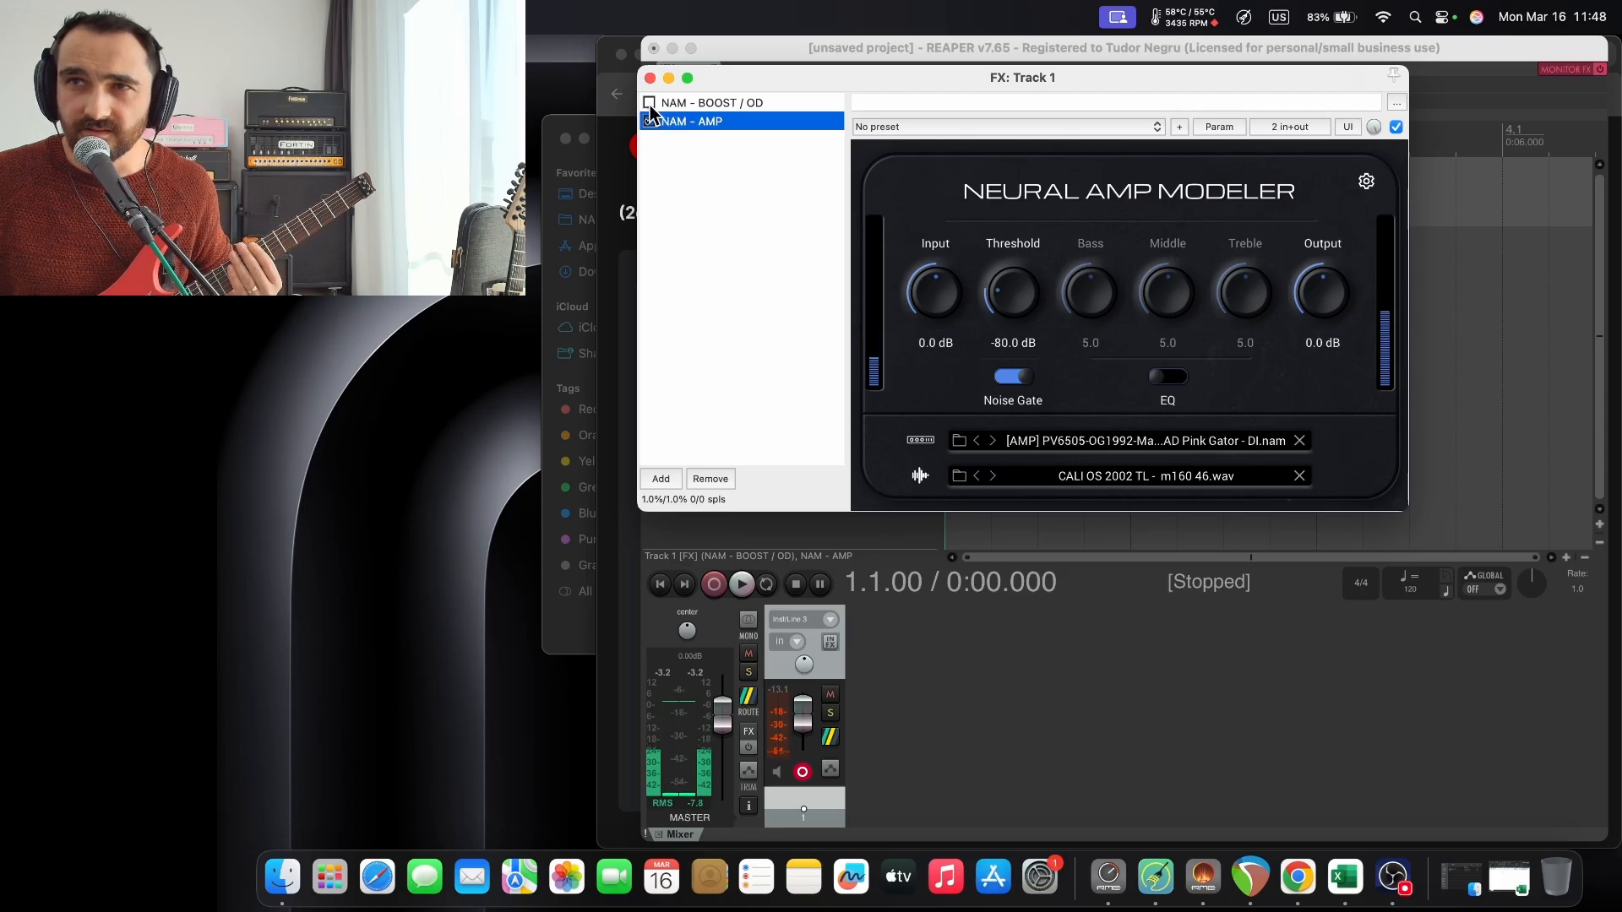
pyautogui.click(649, 103)
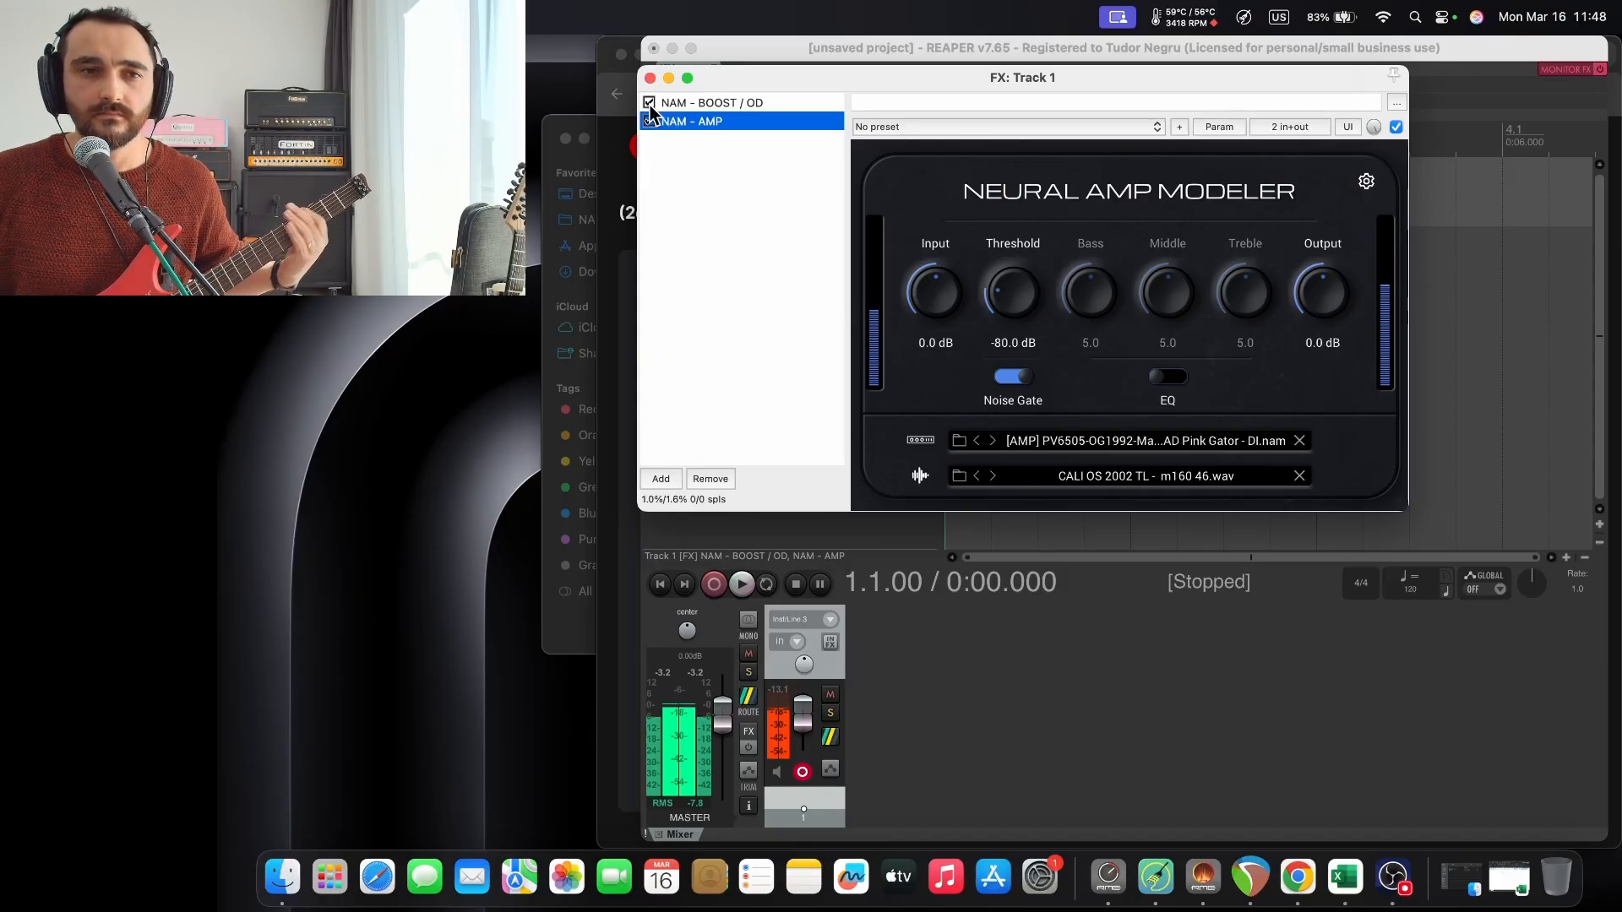
pyautogui.click(650, 103)
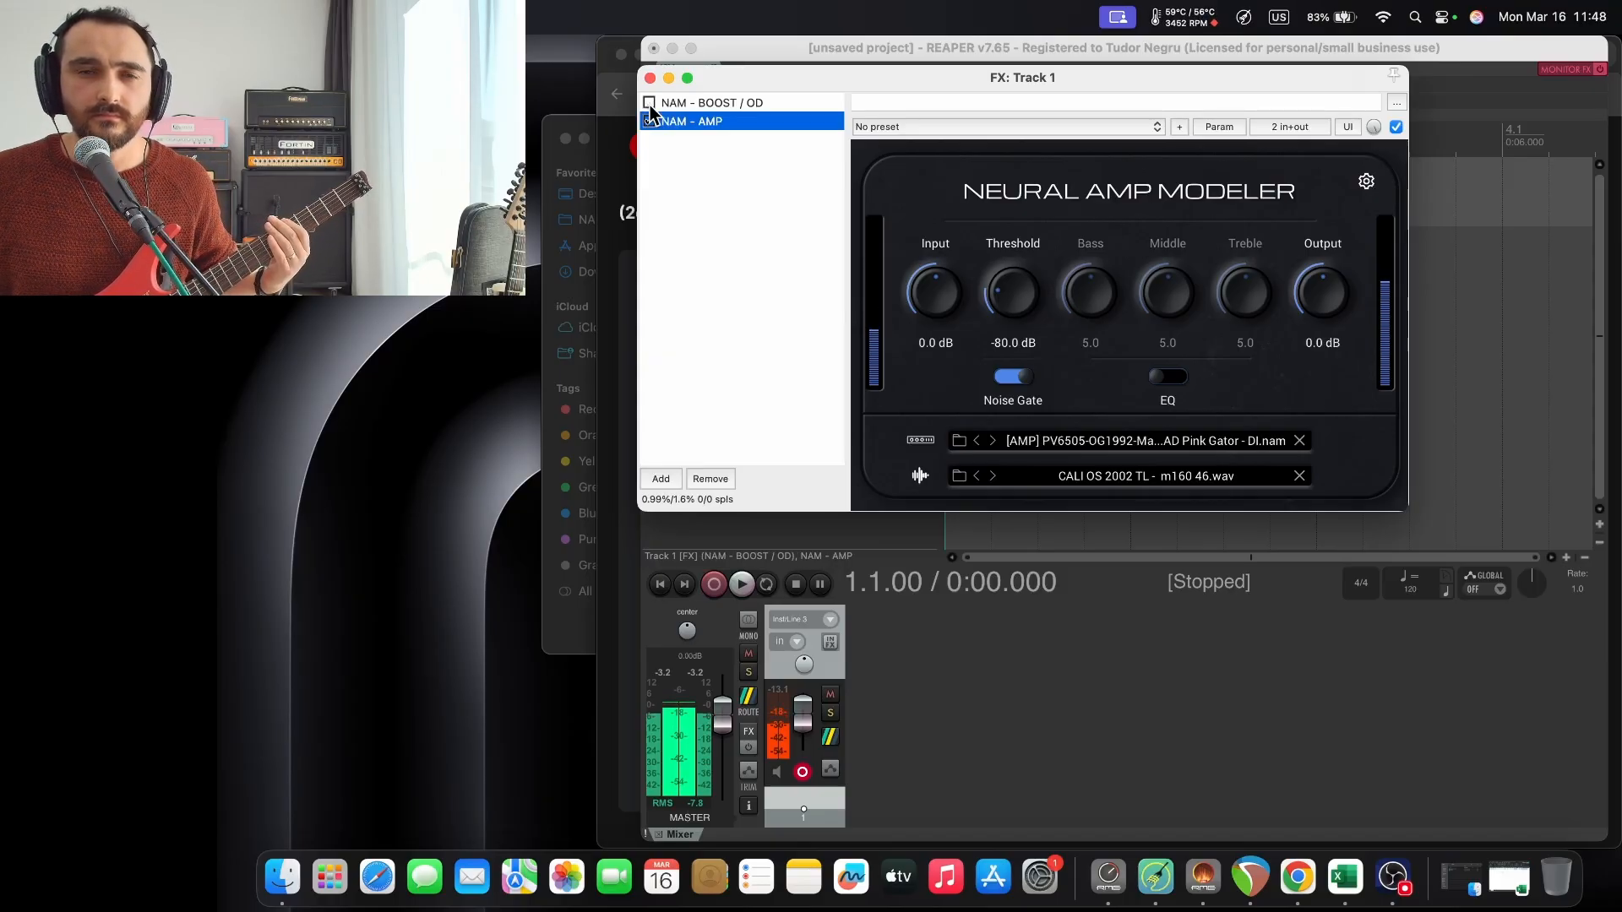
pyautogui.click(650, 103)
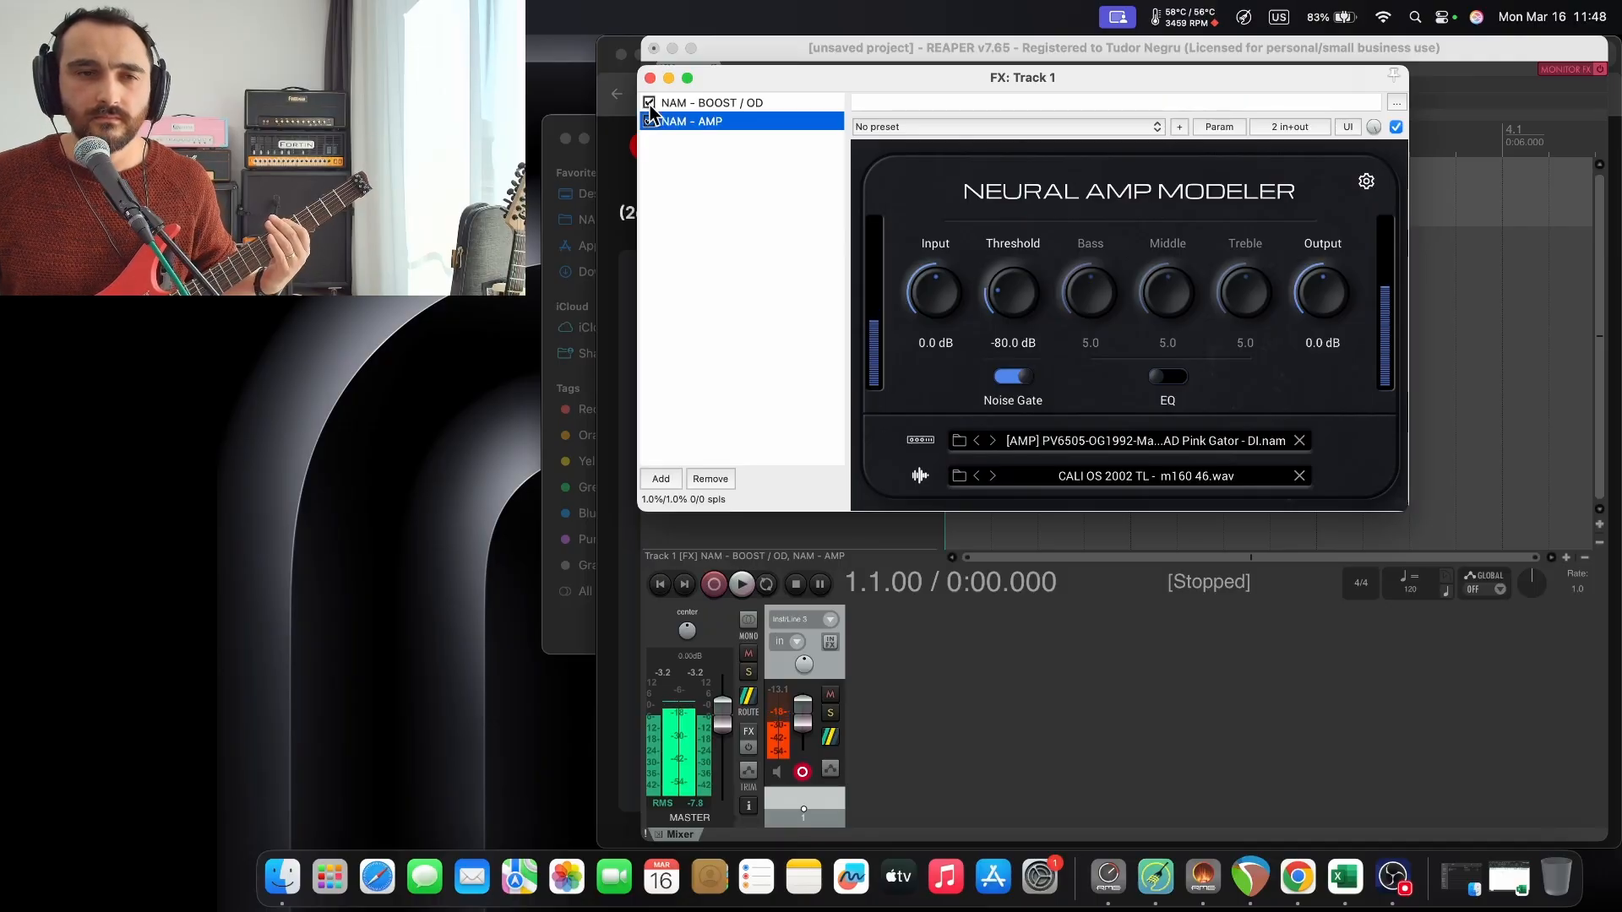
pyautogui.click(649, 103)
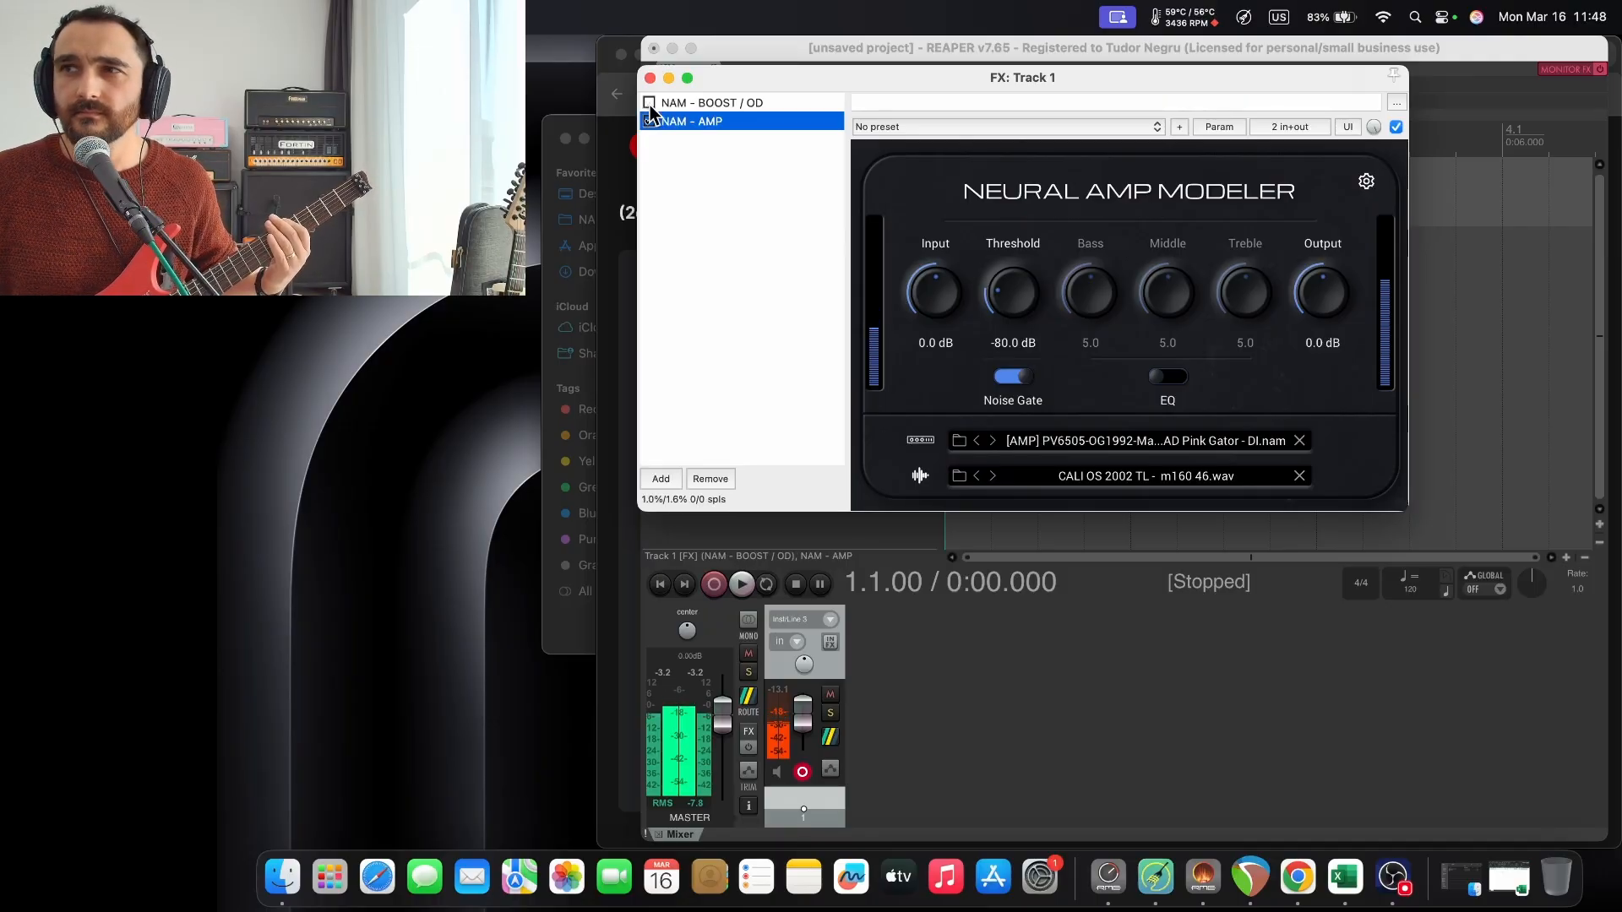
pyautogui.click(649, 104)
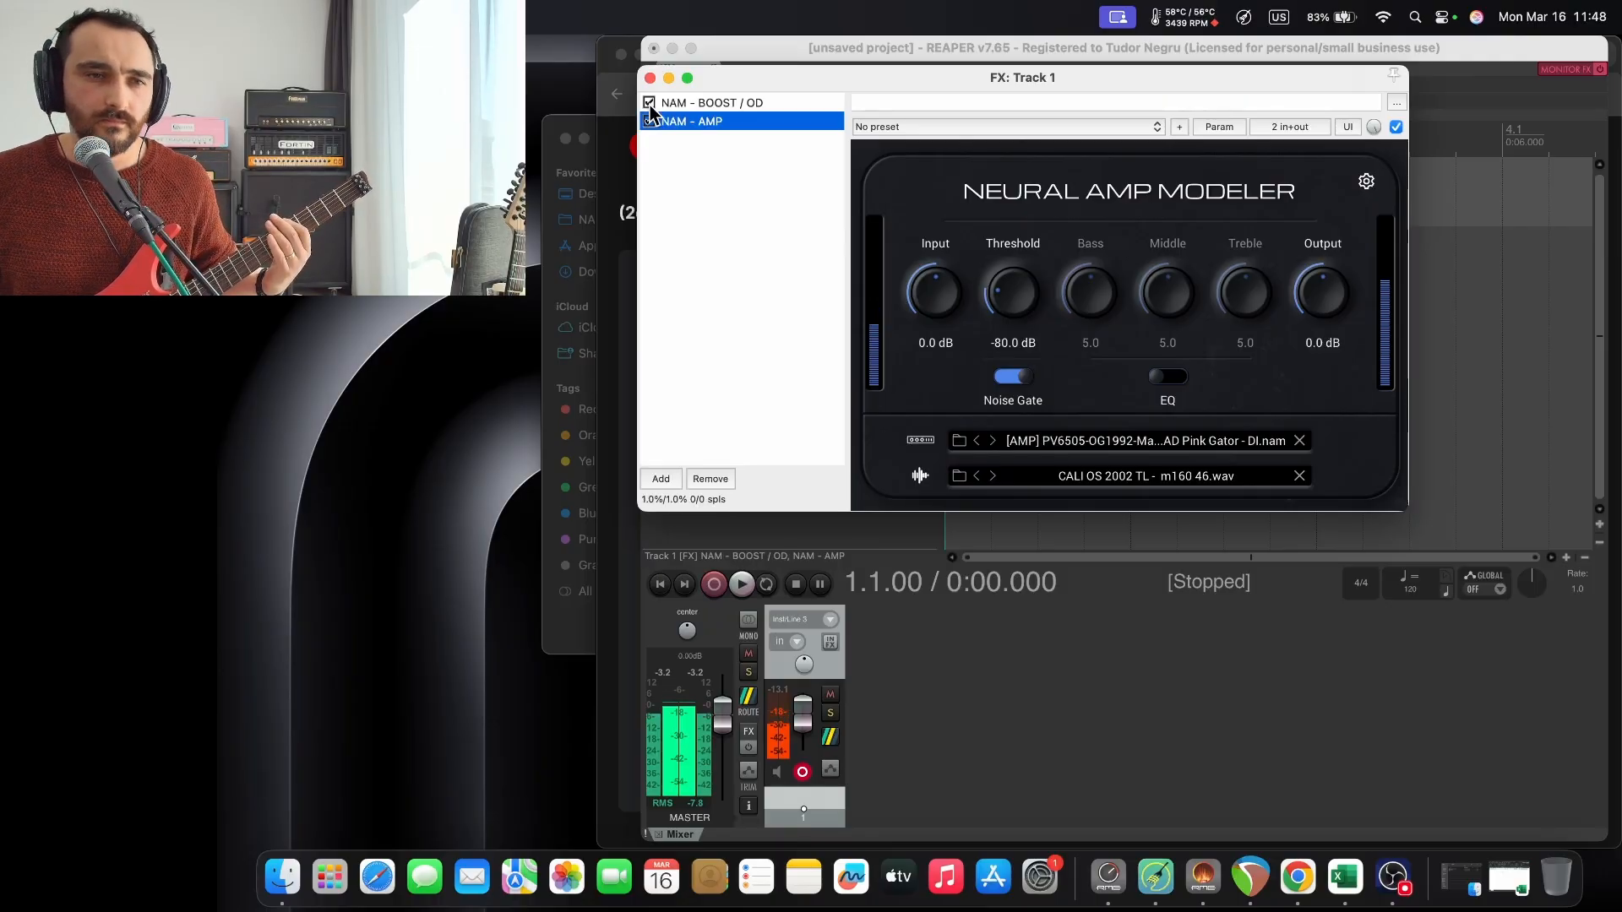
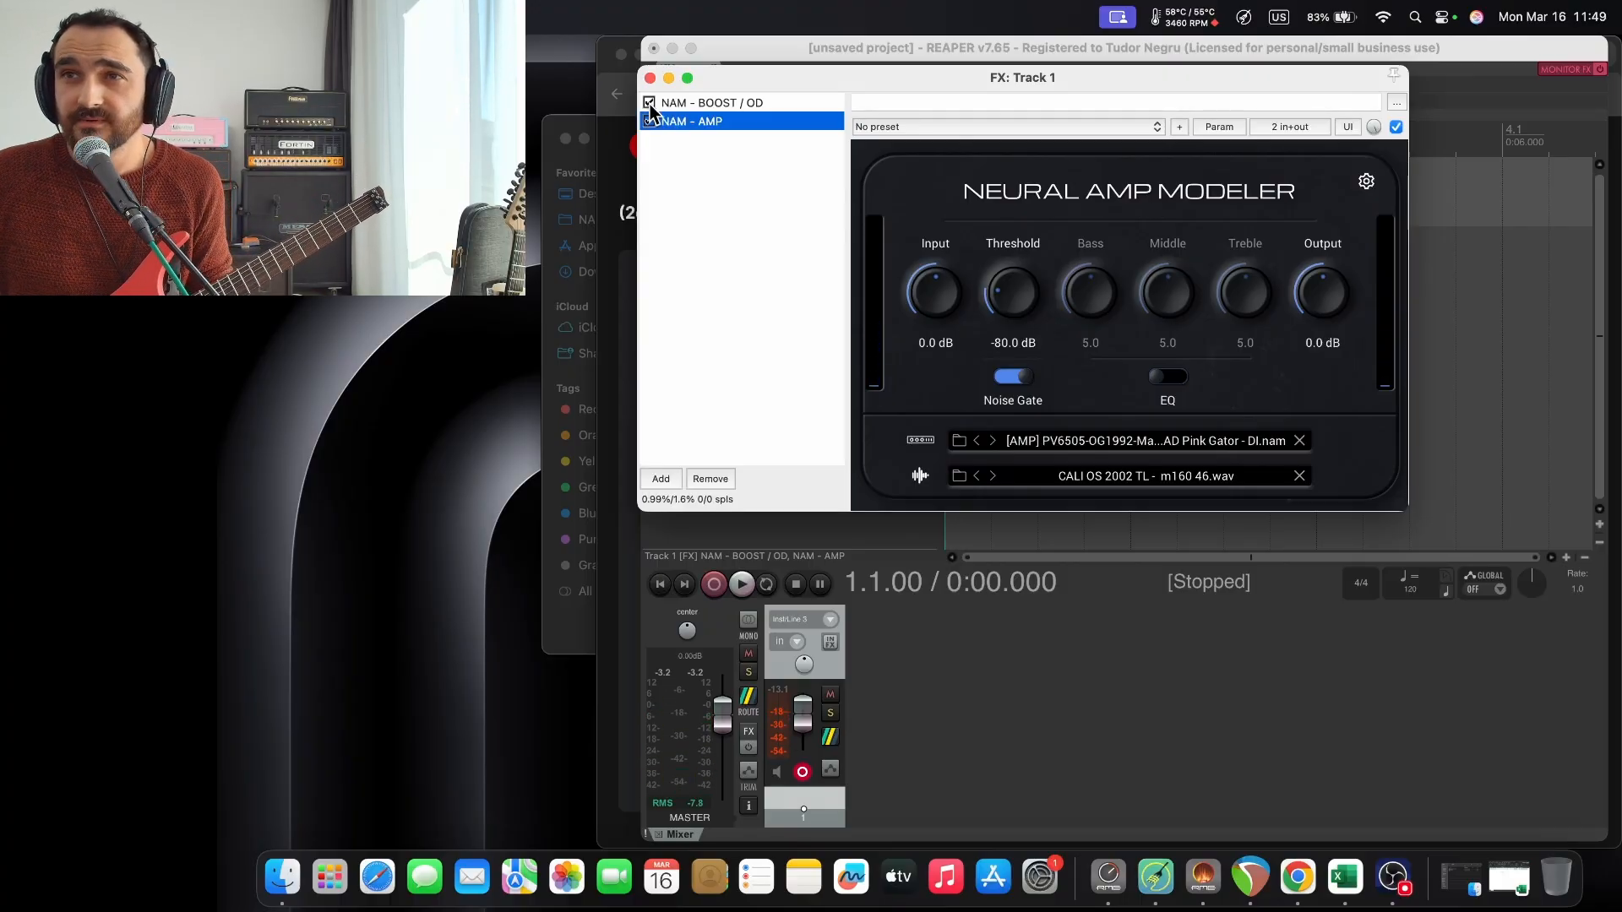
# Check the model in "NAM - BOOST / OD", consult the Pink Gator rows of the Excel profile guide, and return to REAPER.
pyautogui.click(691, 105)
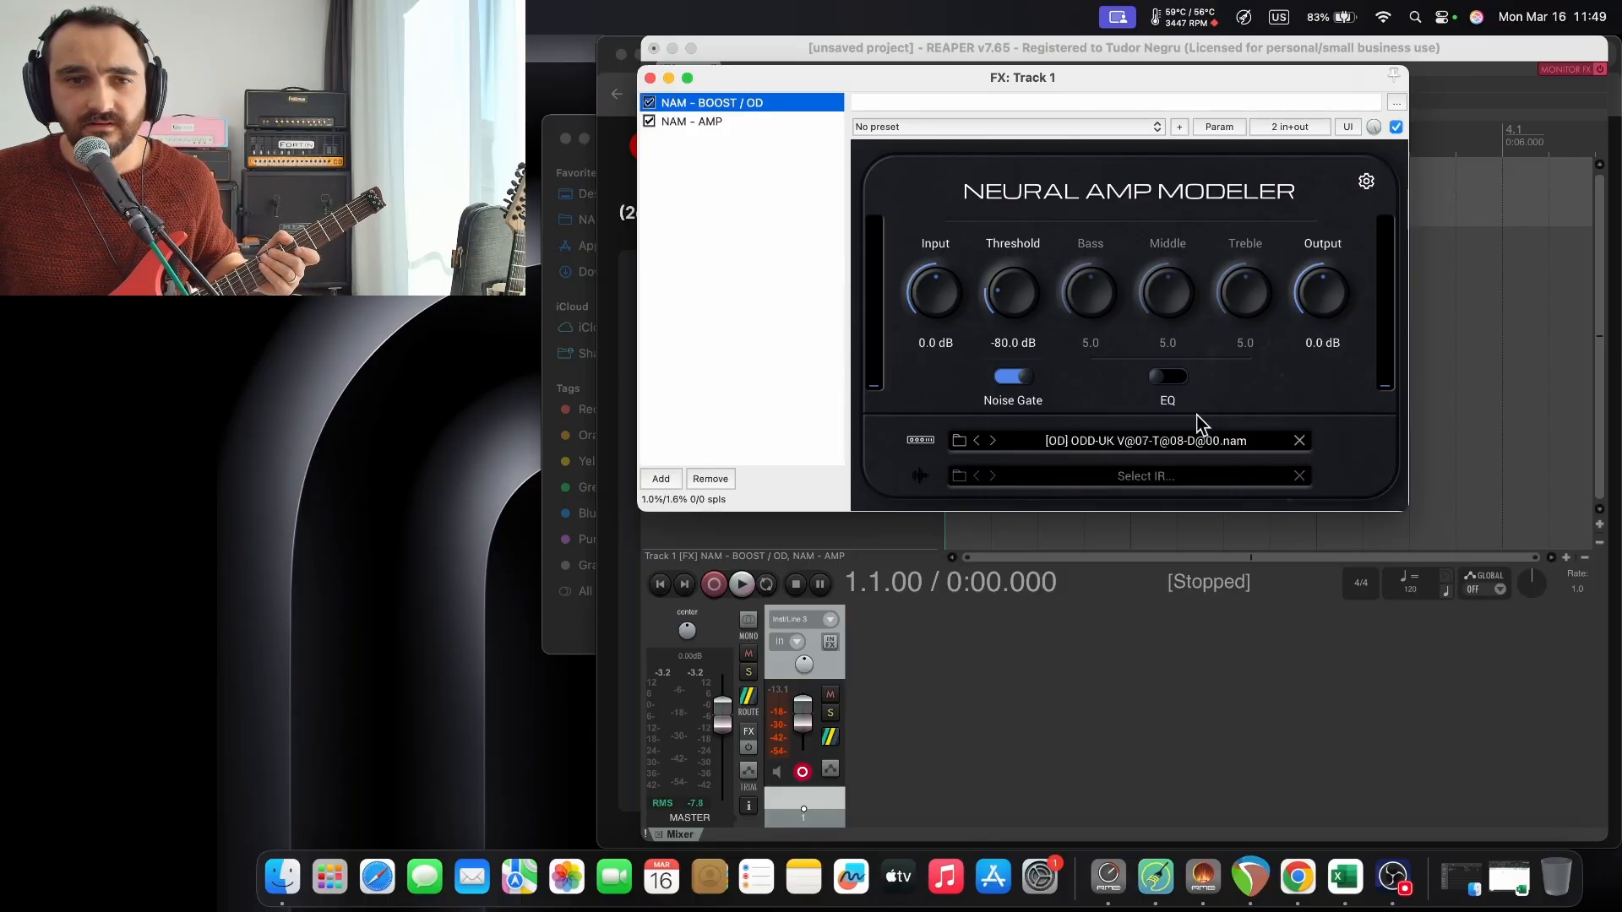
pyautogui.click(708, 122)
pyautogui.rightClick(718, 124)
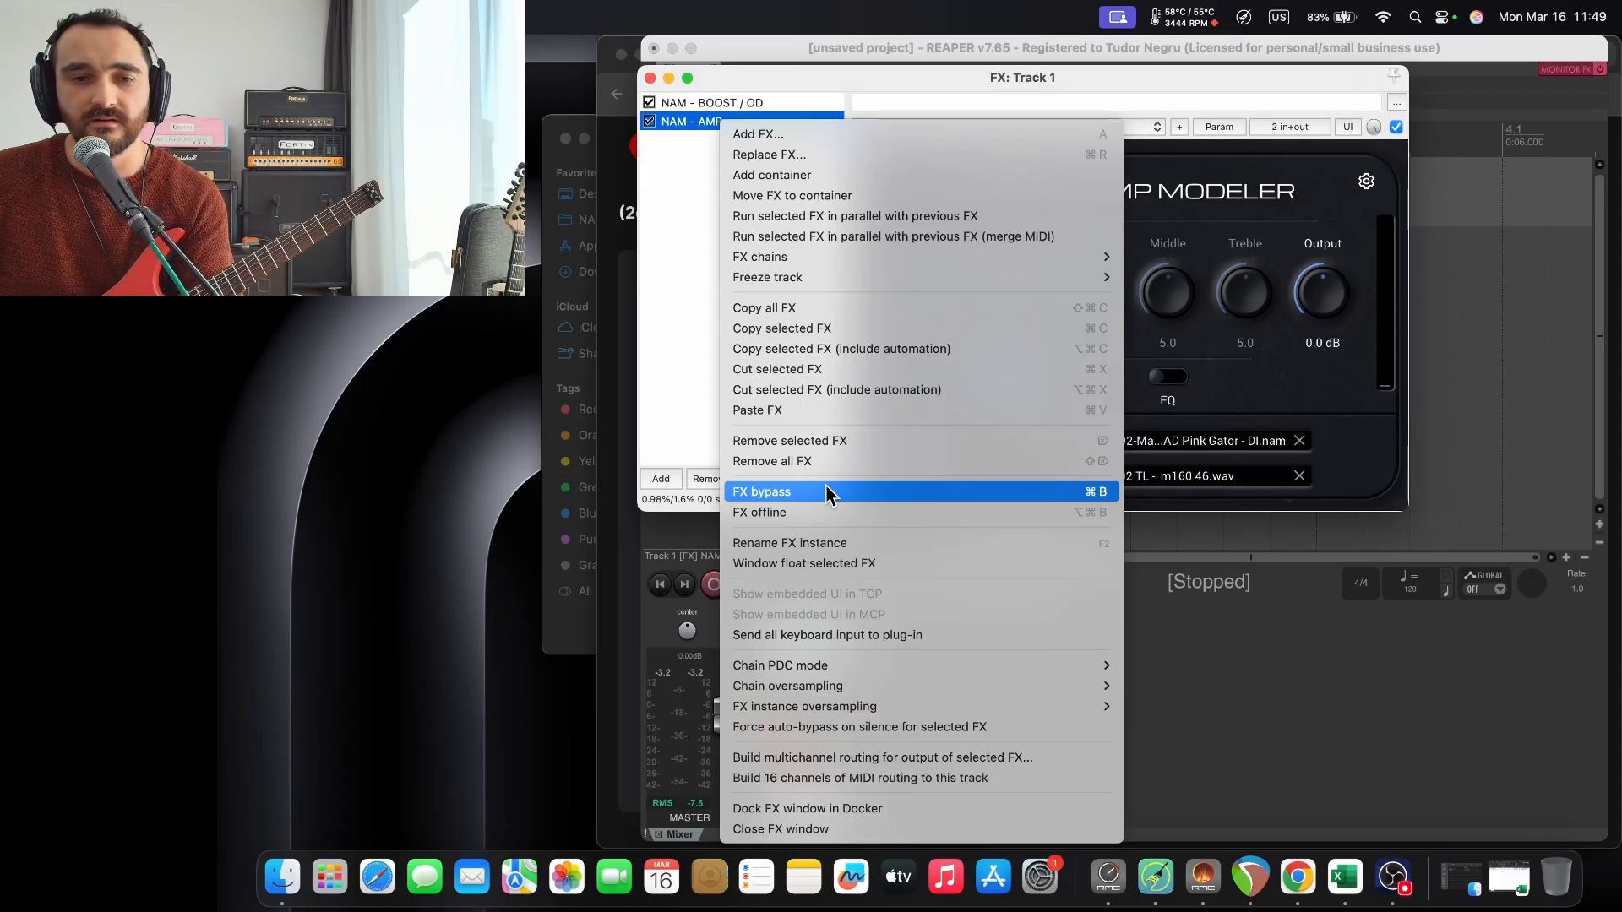
pyautogui.click(1345, 877)
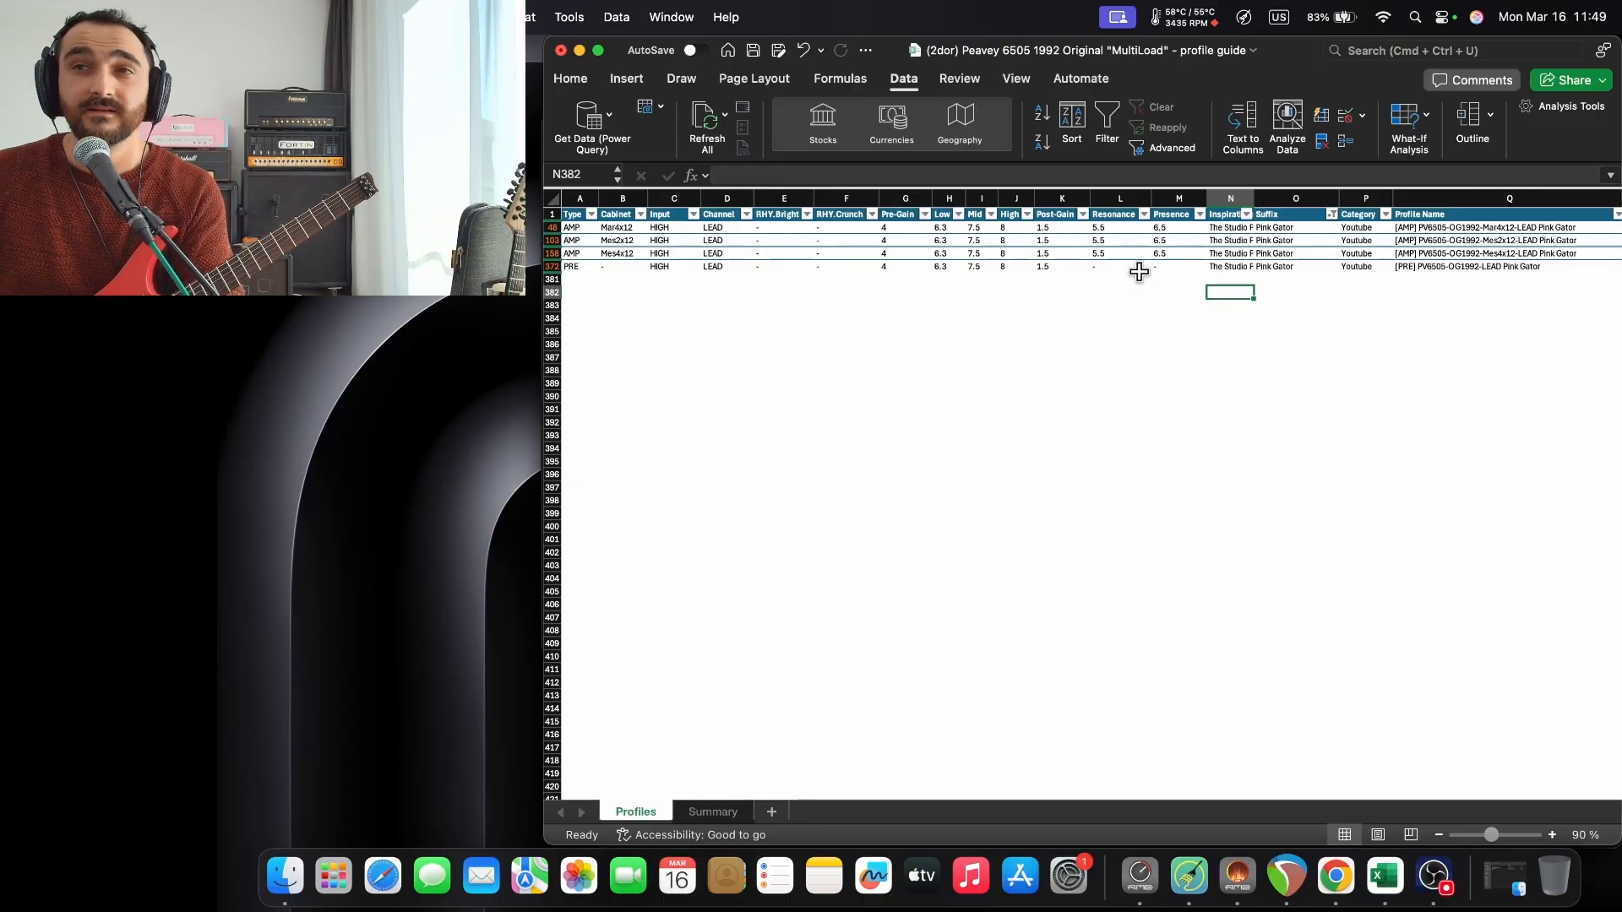
pyautogui.click(1291, 883)
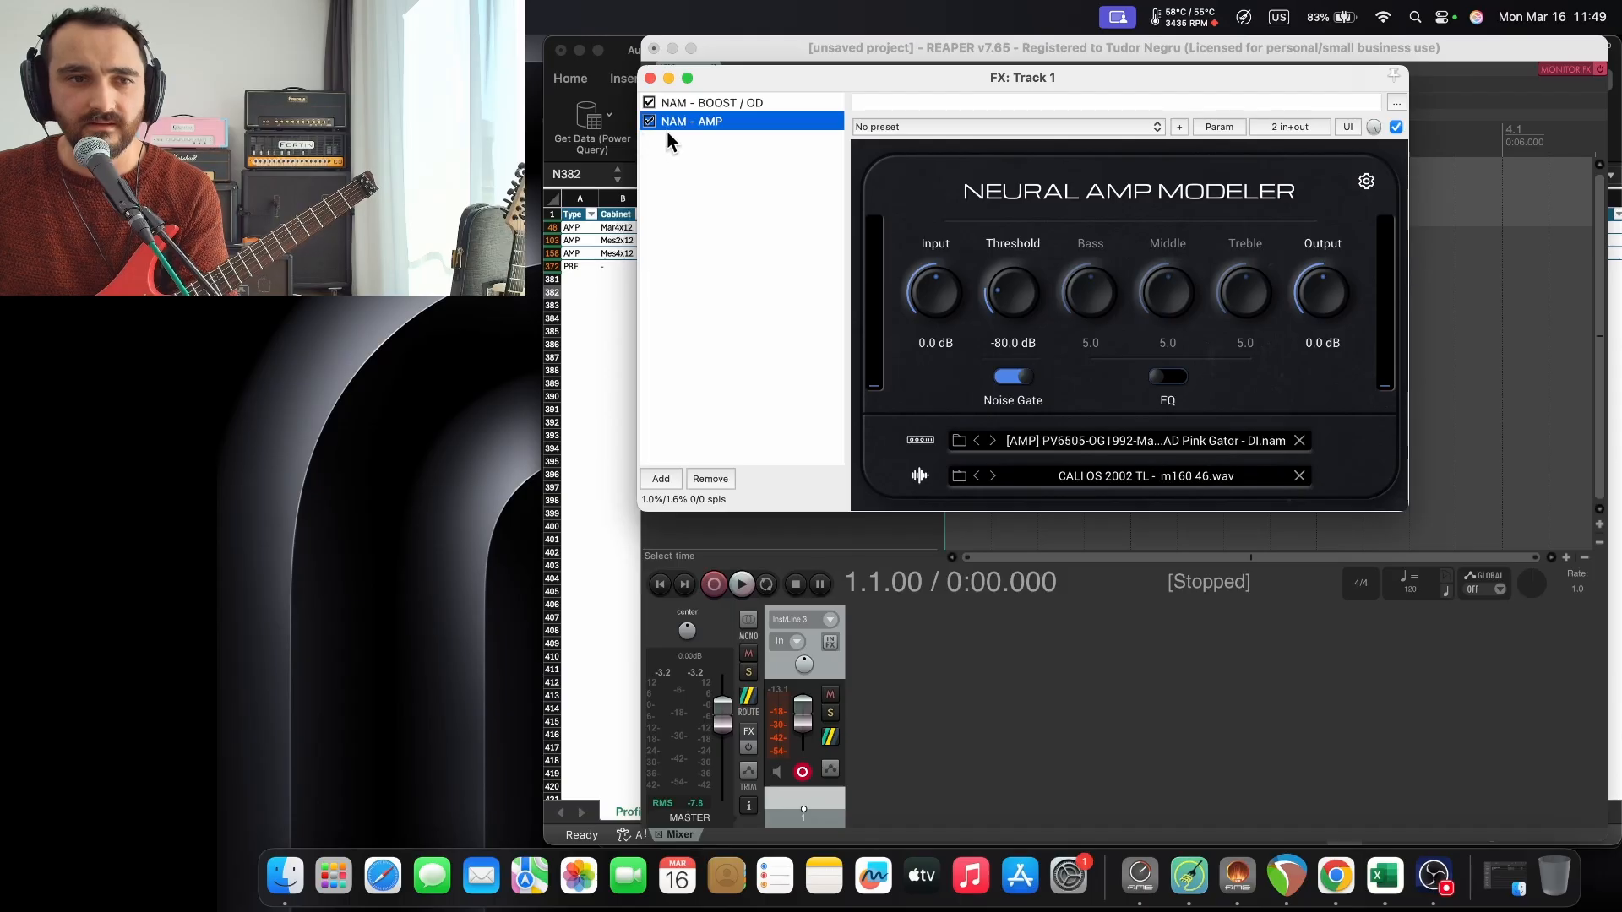
# Rename the "NAM - AMP" instance to "NAM - PREAMP".
pyautogui.rightClick(706, 120)
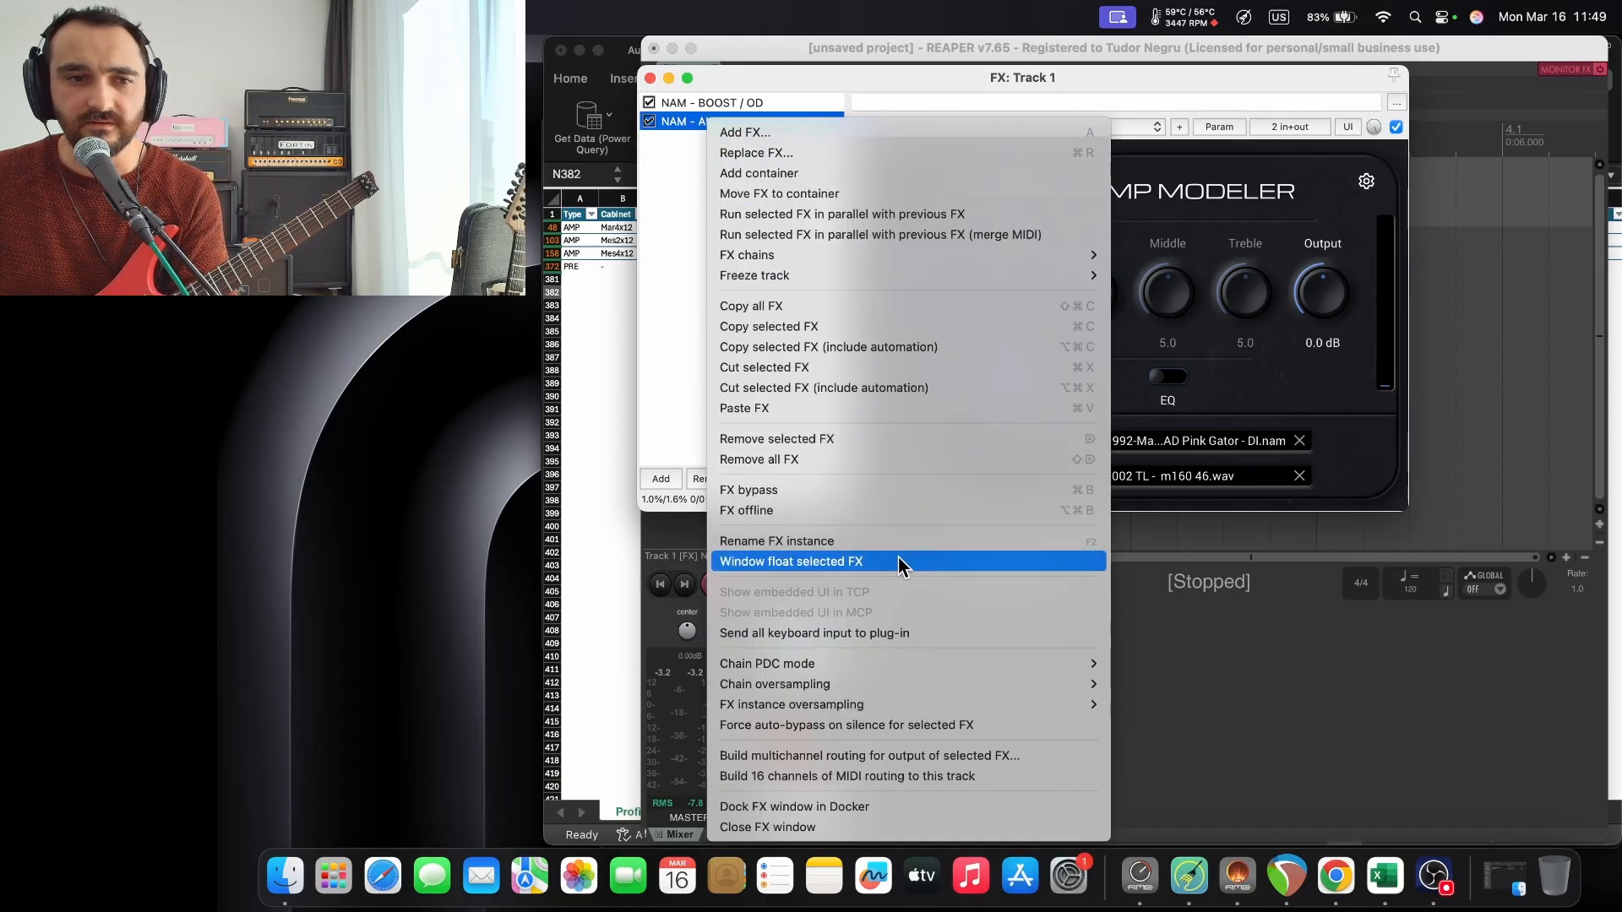
pyautogui.click(778, 541)
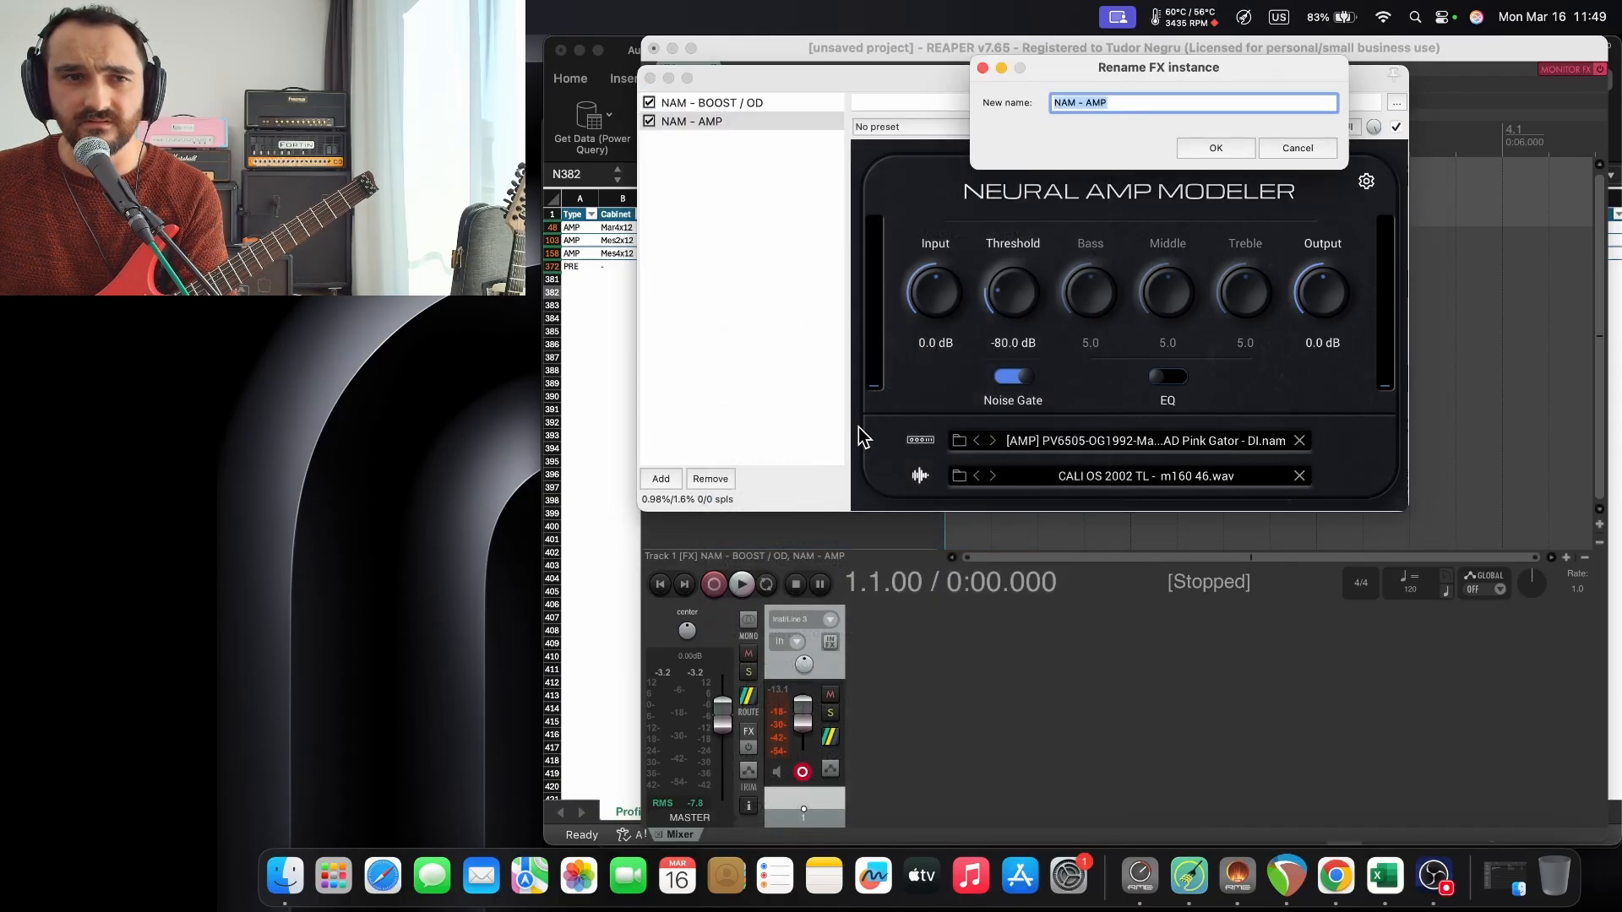
pyautogui.press('BackSpace')
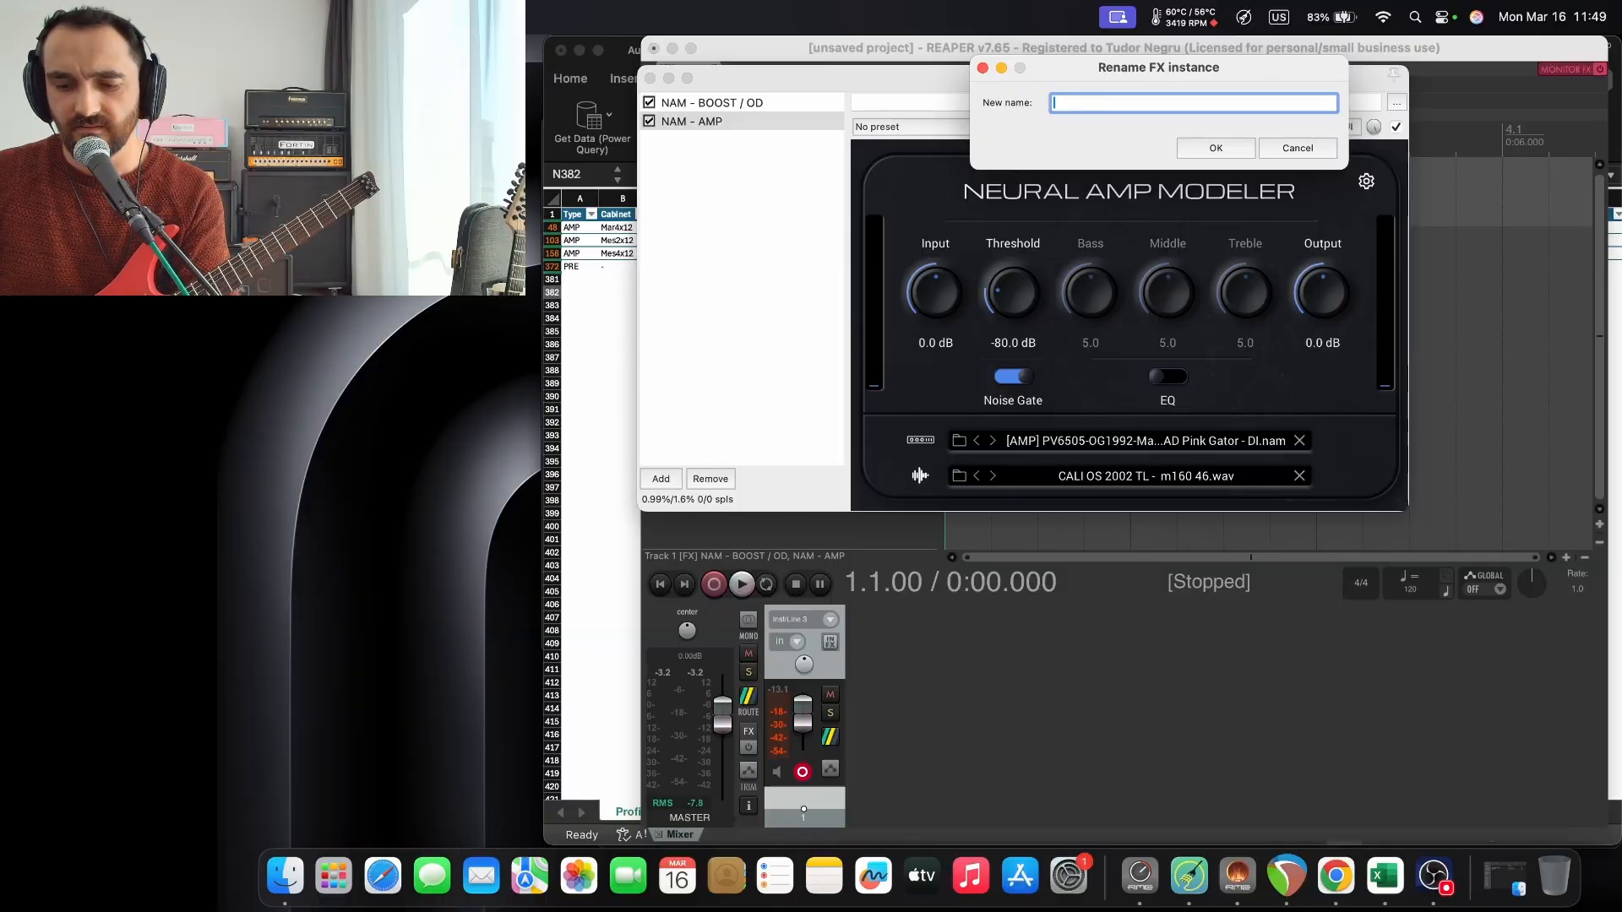
pyautogui.write('NAM - PREAMP')
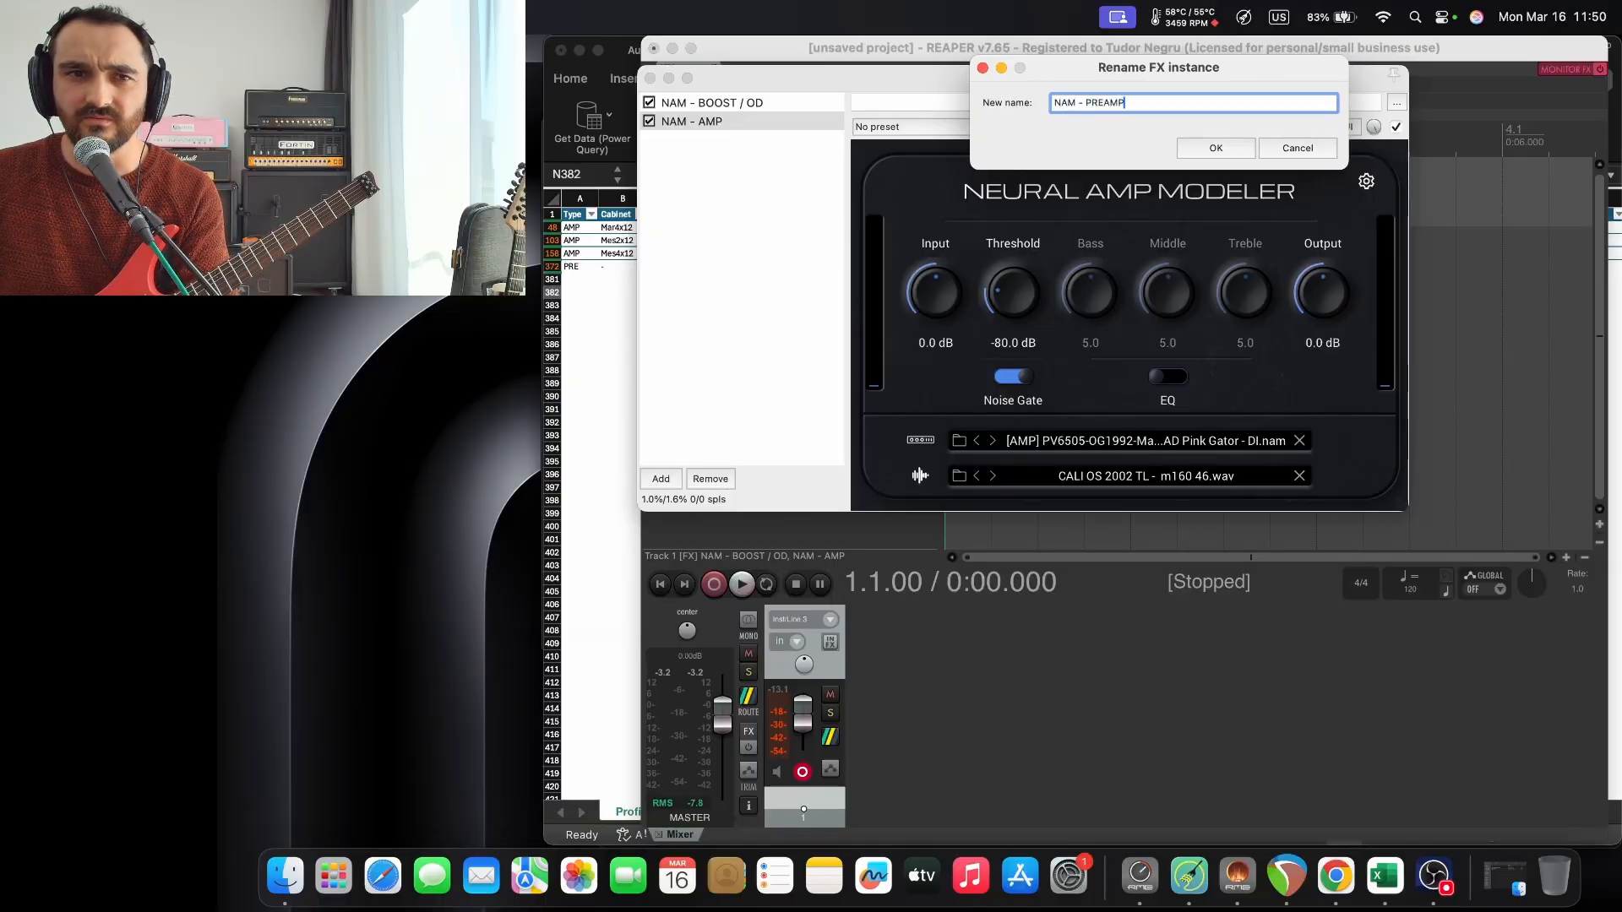
pyautogui.click(1235, 145)
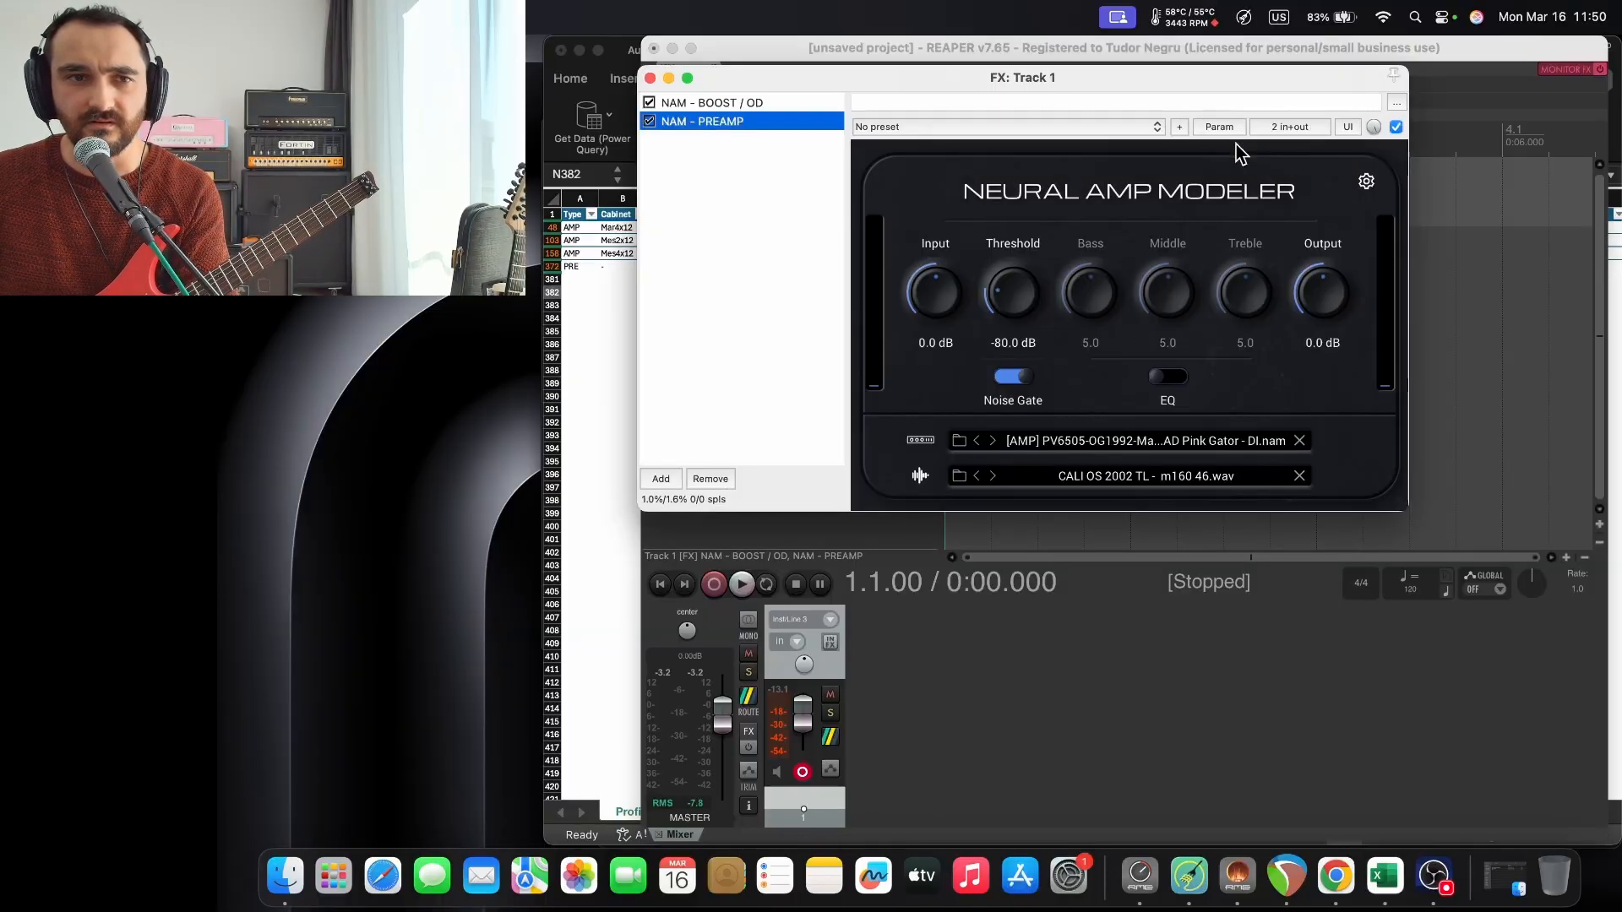
# Disable the IR slot in "NAM - PREAMP" and set its output mode to Calibrated.
pyautogui.click(921, 478)
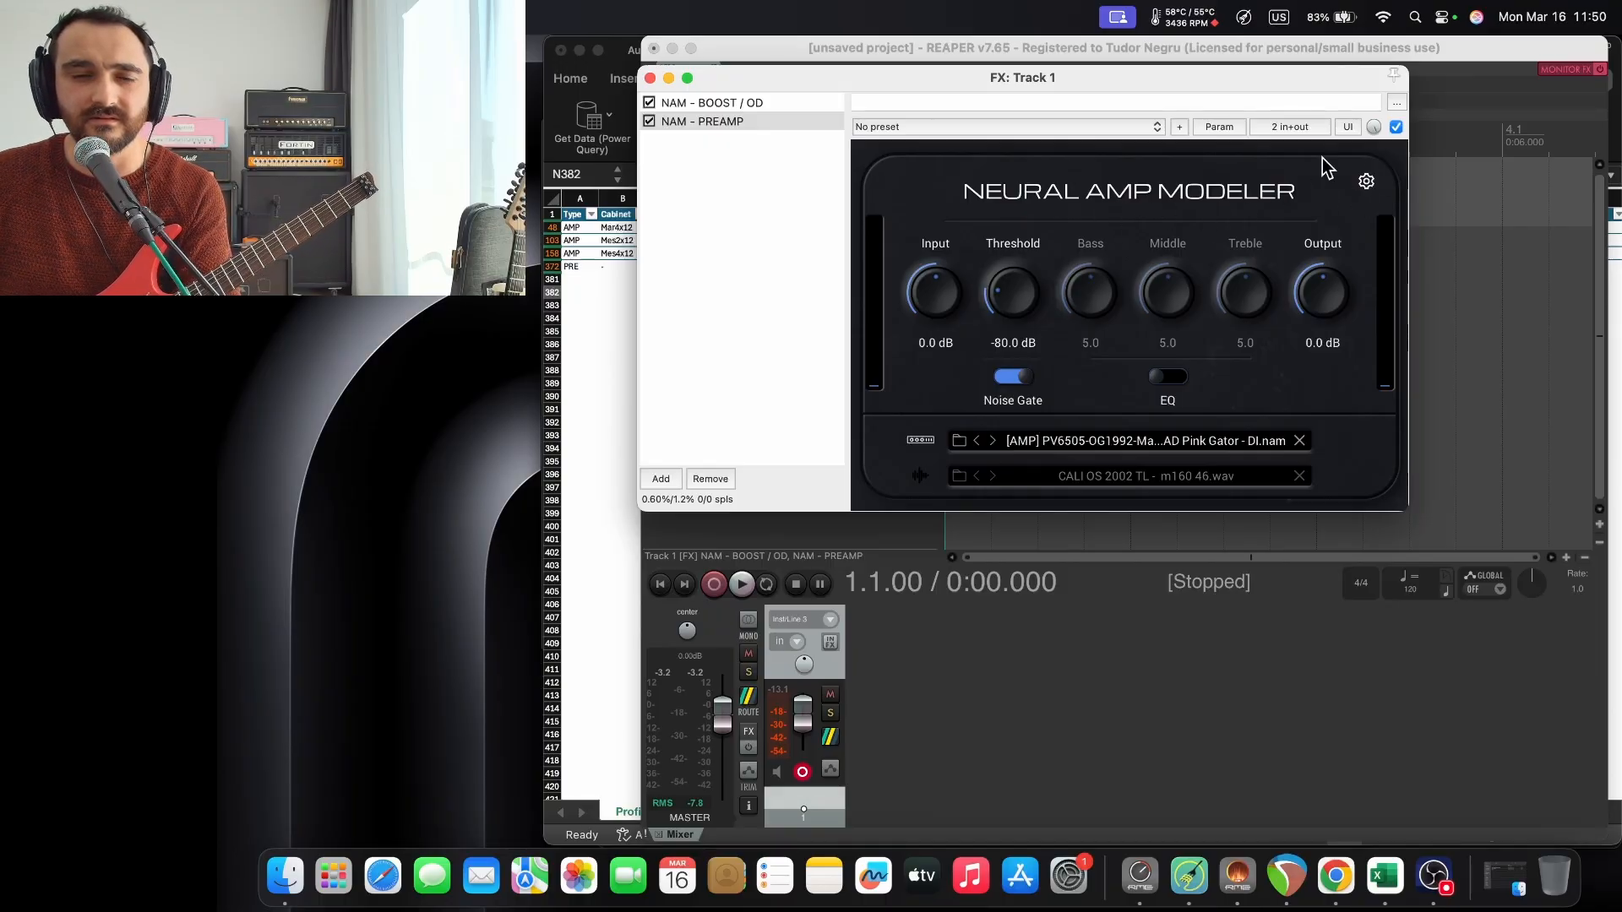
pyautogui.click(1366, 181)
pyautogui.click(1182, 372)
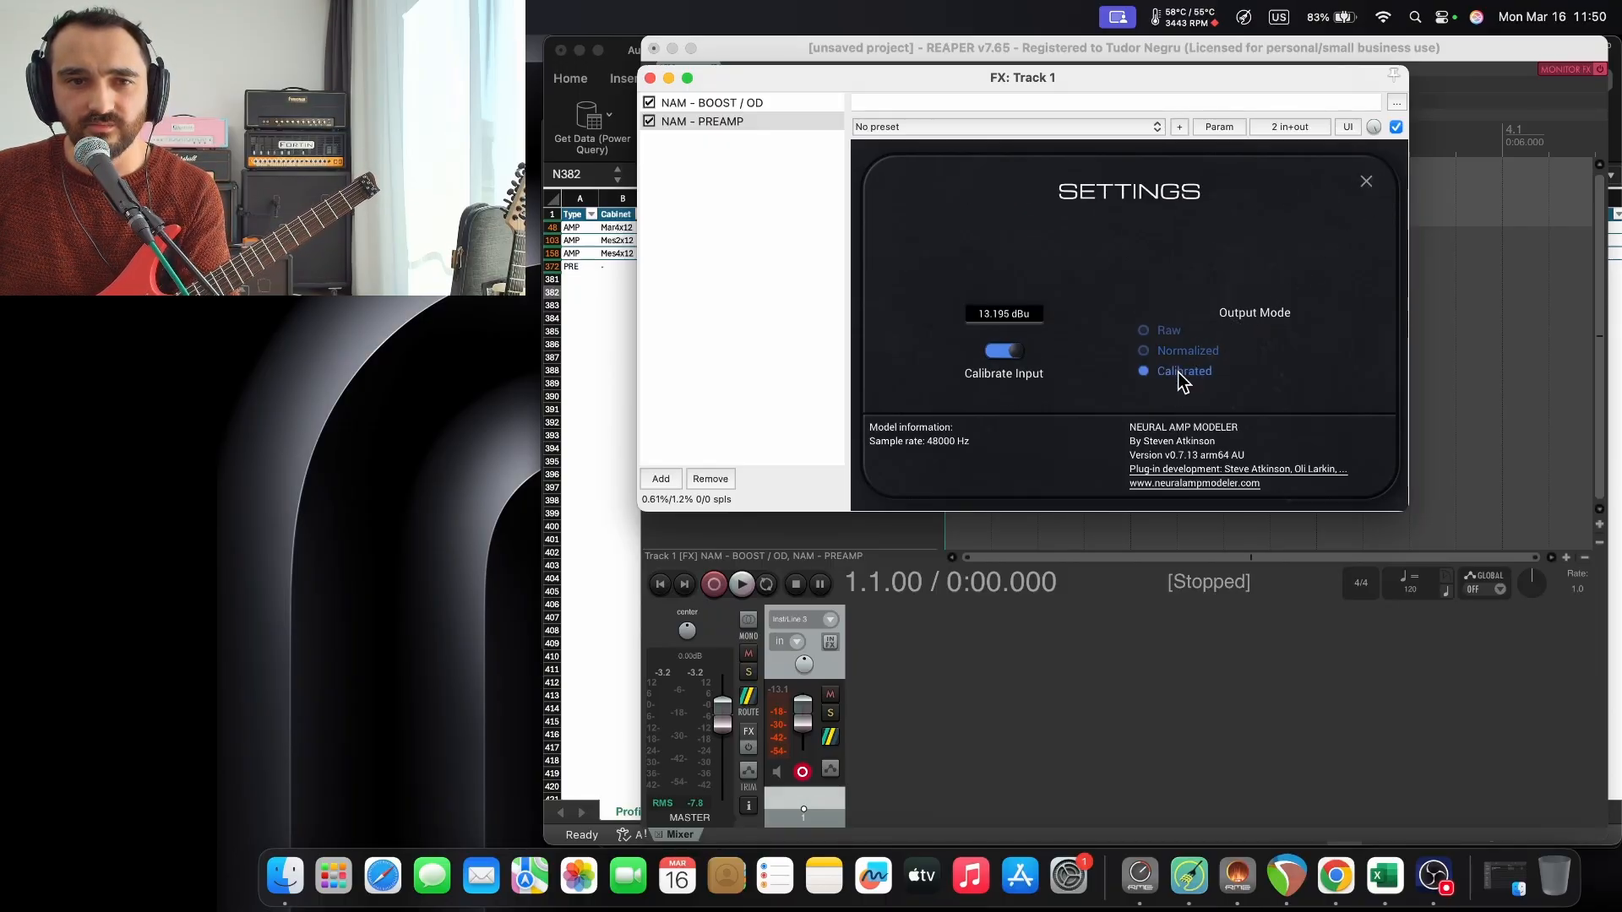
pyautogui.click(1366, 182)
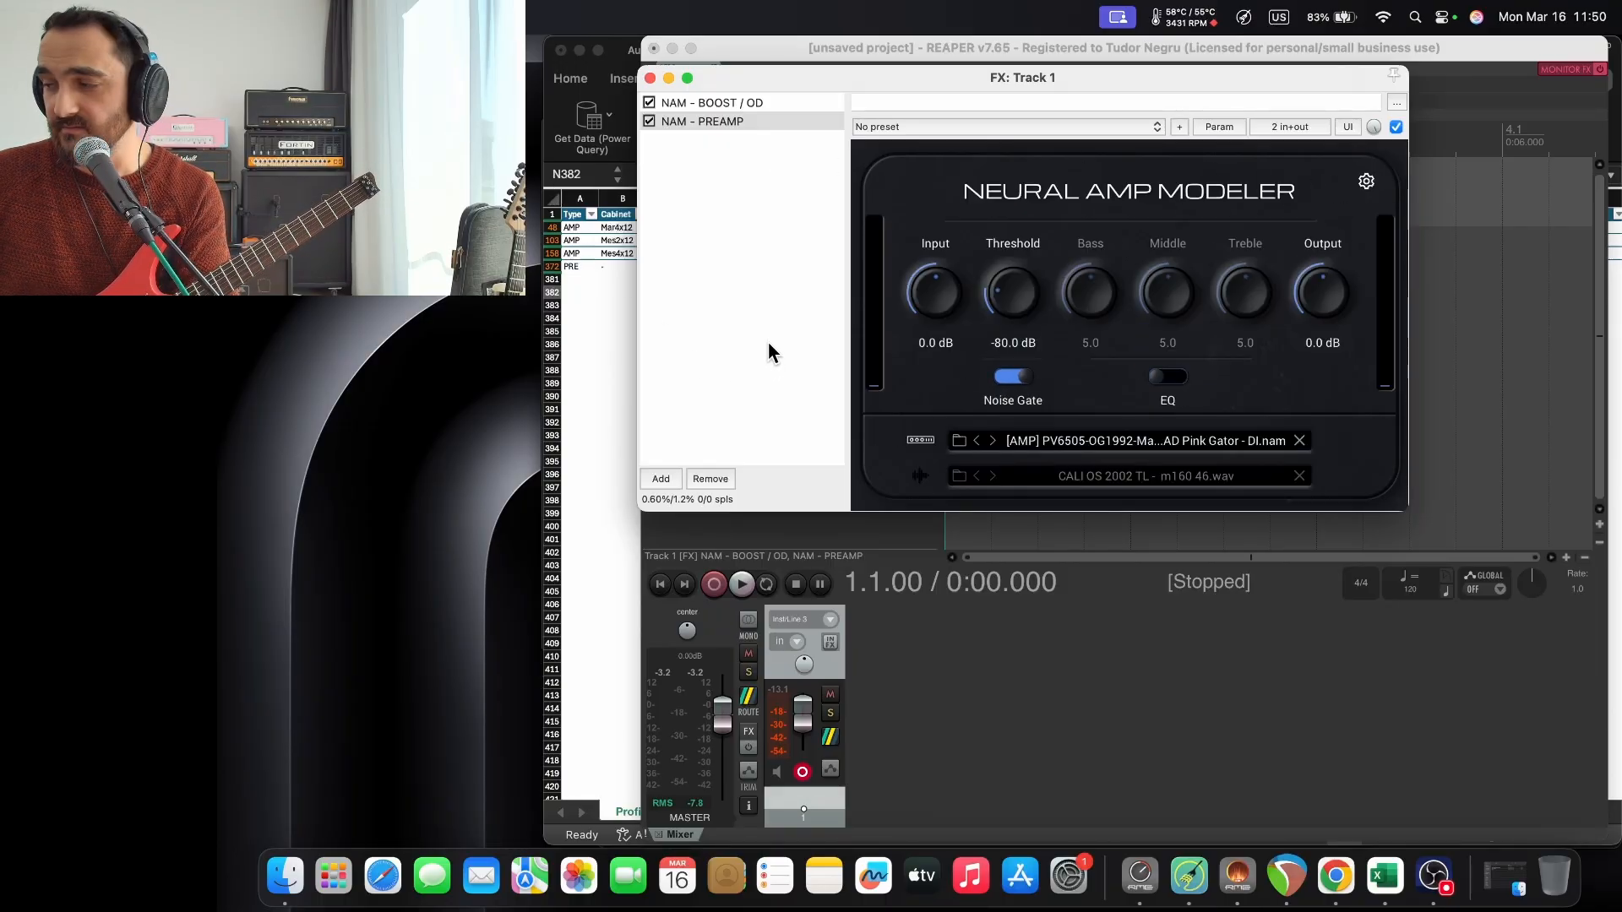
# Load the model "[PRE] PV6505-OG1992-LEAD Pink Gator.nam" from the STD (A1) PRE folder into "NAM - PREAMP".
pyautogui.click(958, 441)
pyautogui.click(1091, 118)
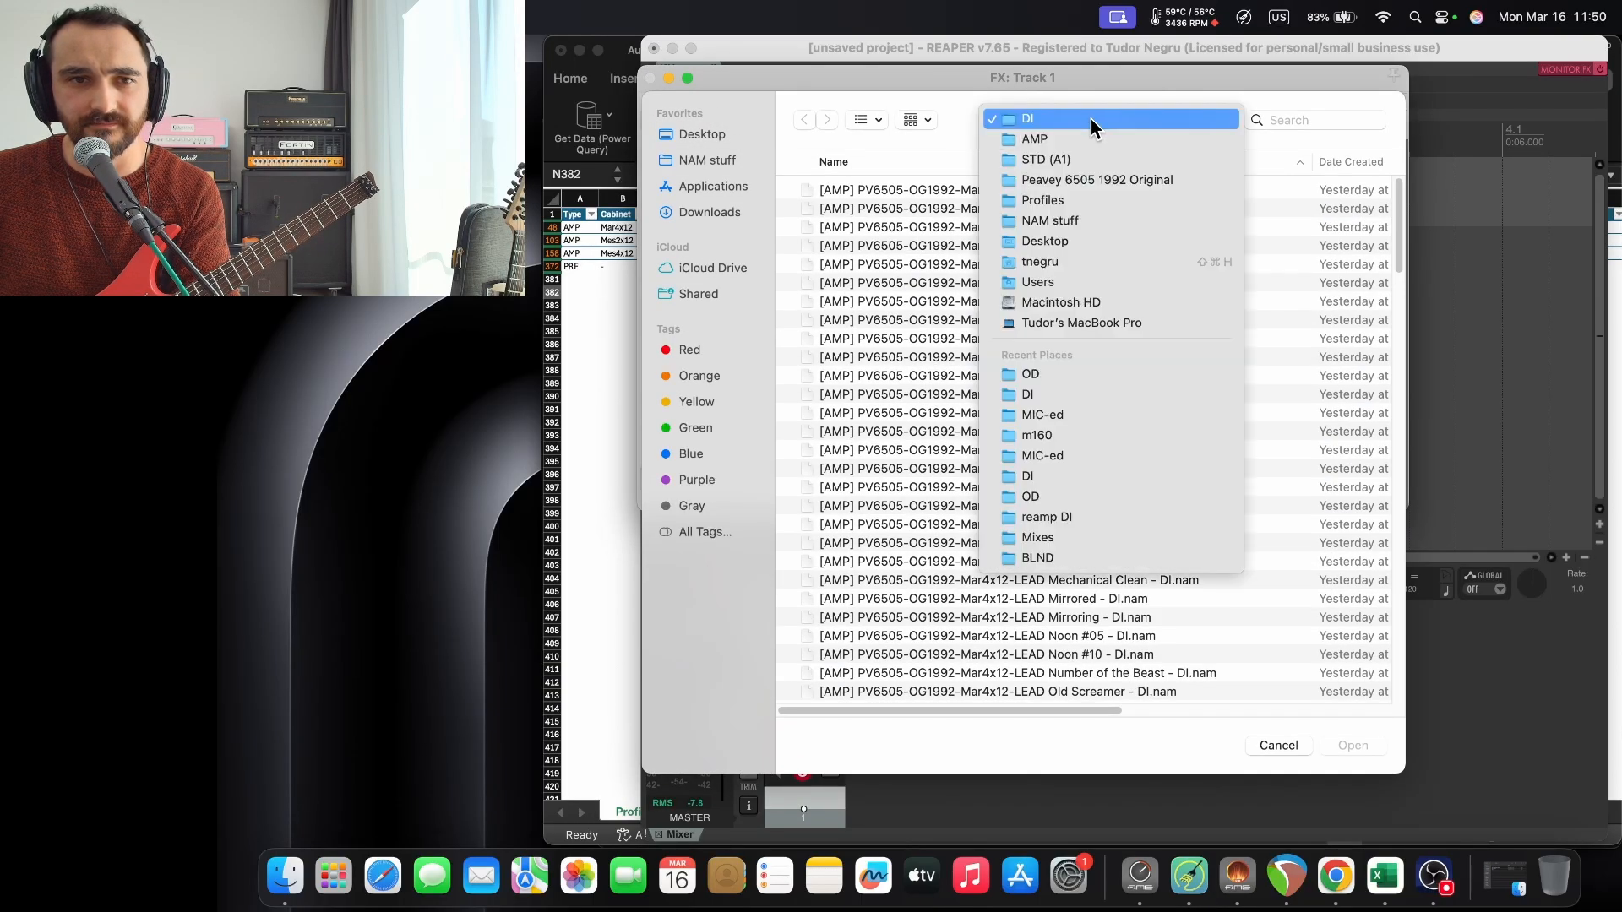
pyautogui.click(1053, 160)
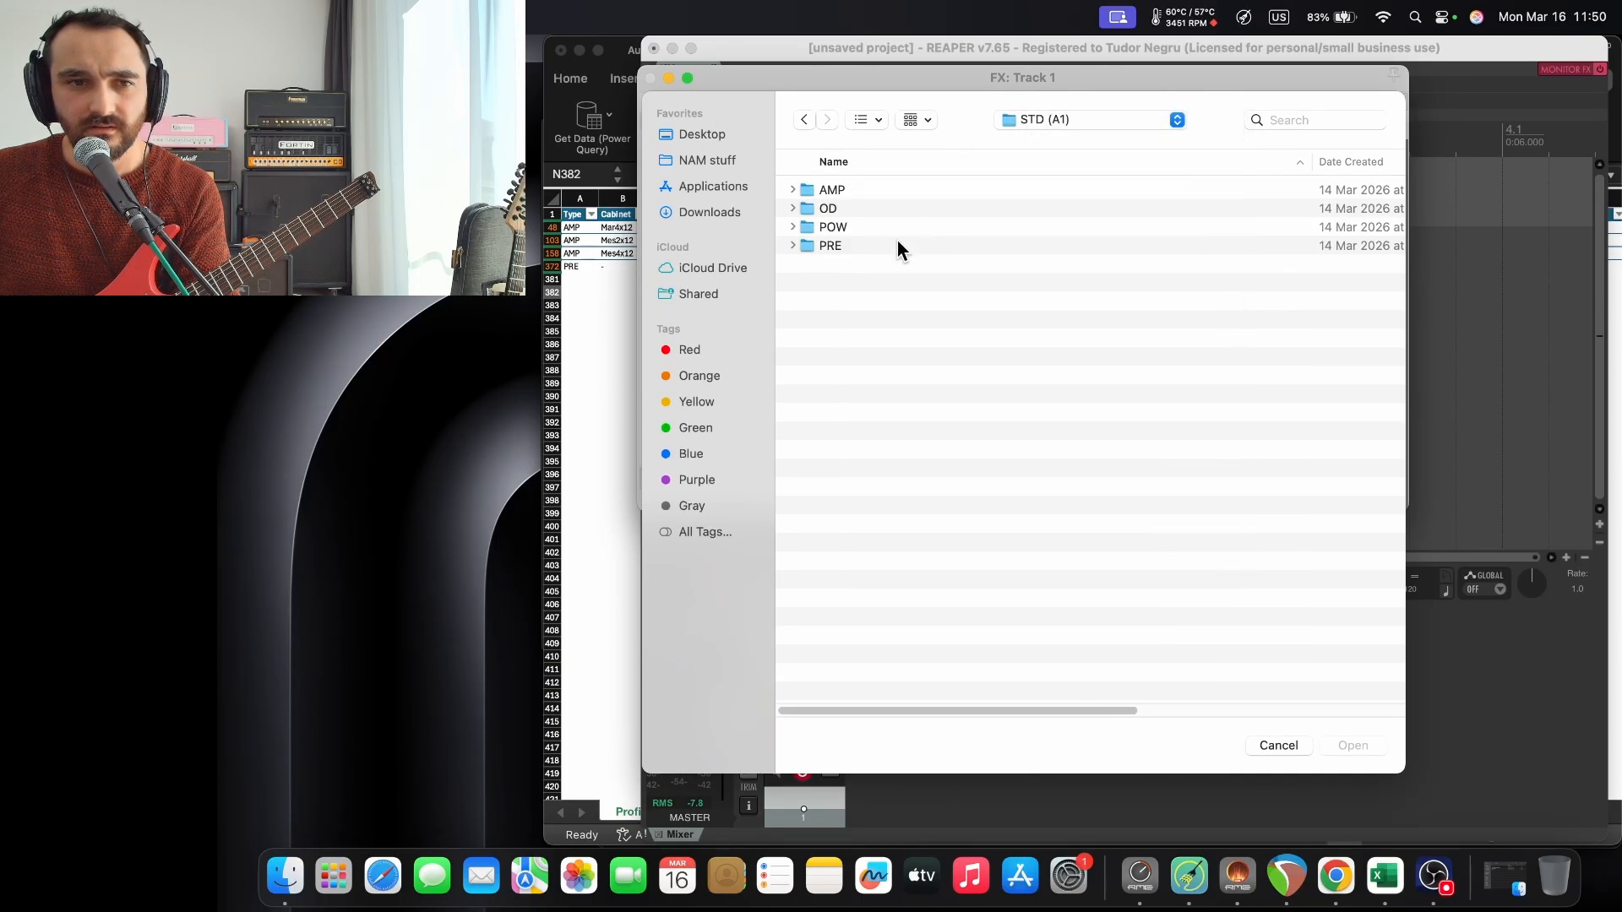
pyautogui.doubleClick(843, 243)
pyautogui.click(981, 223)
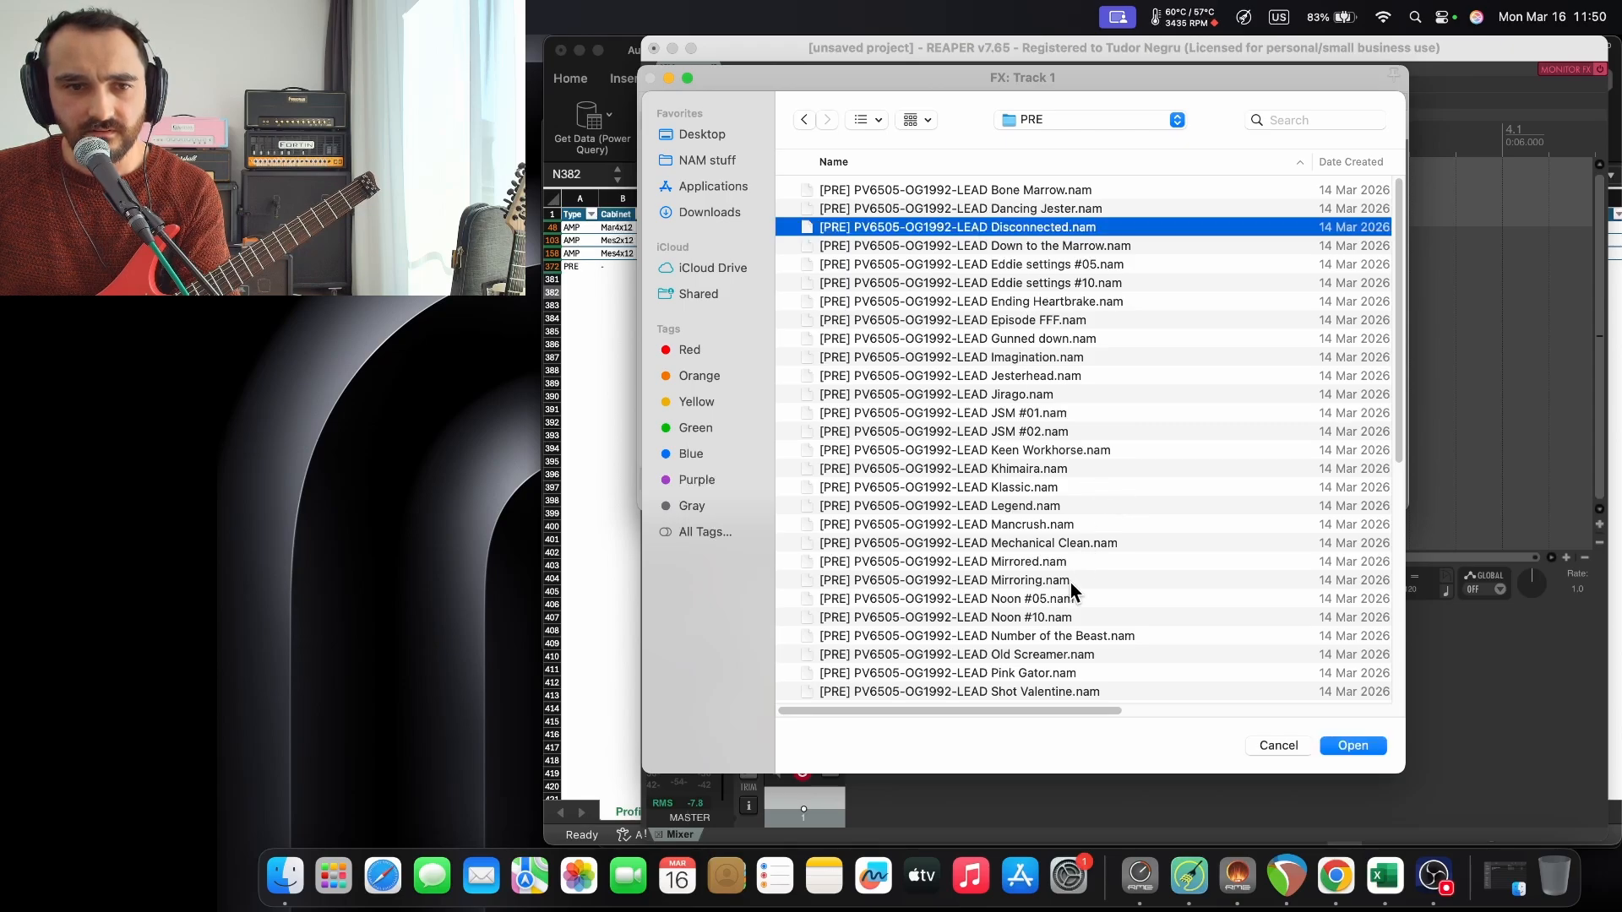
pyautogui.click(1043, 674)
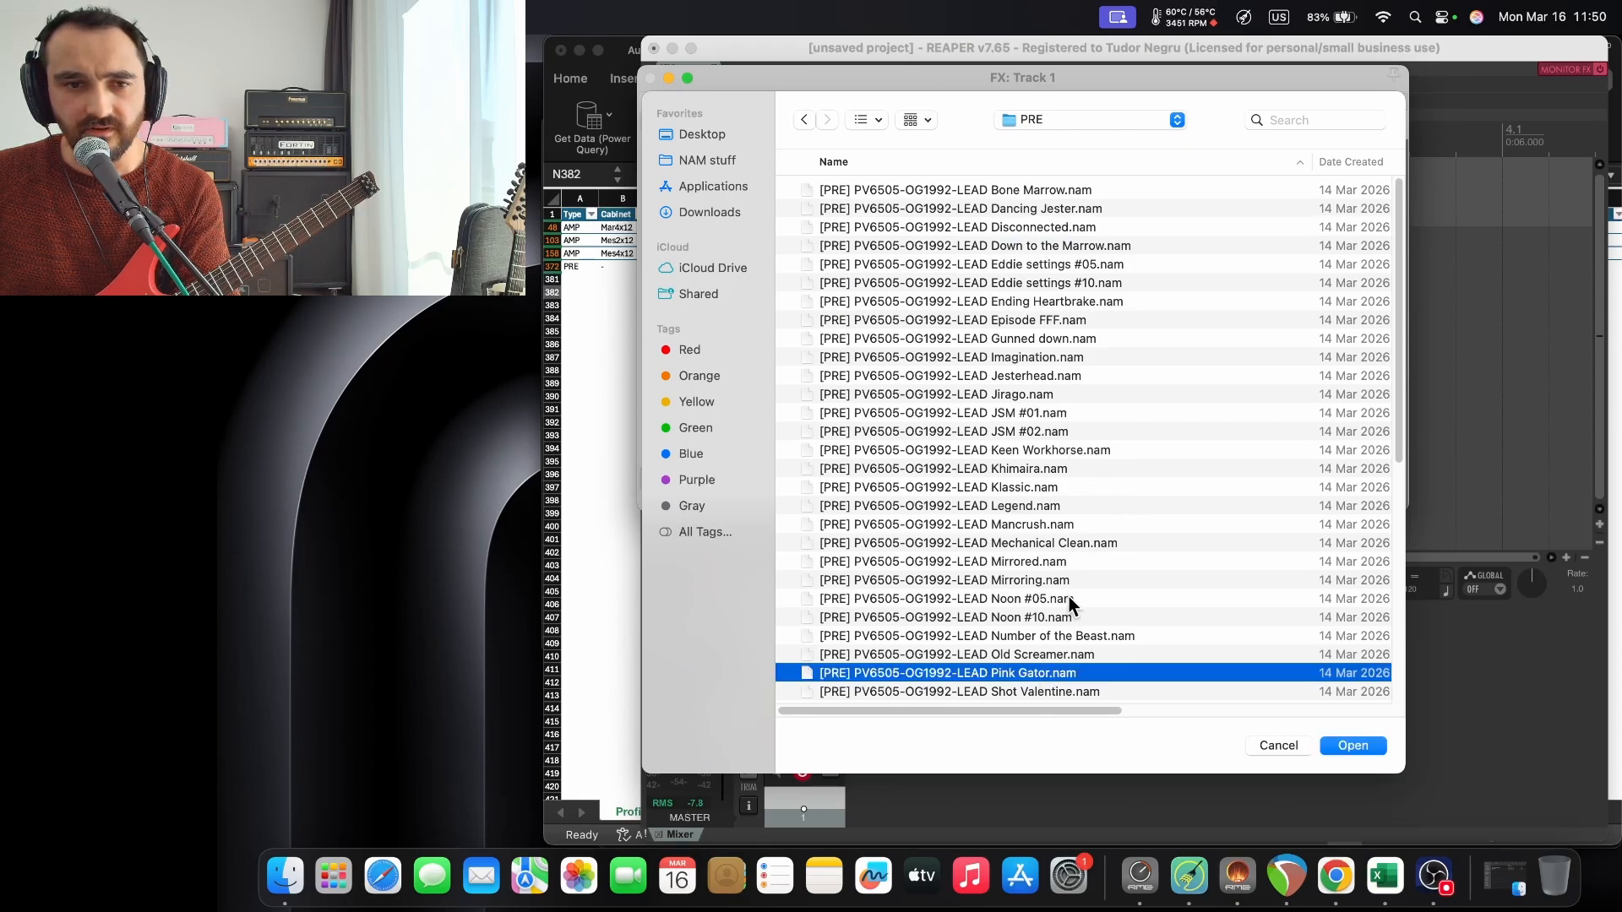
pyautogui.click(1370, 744)
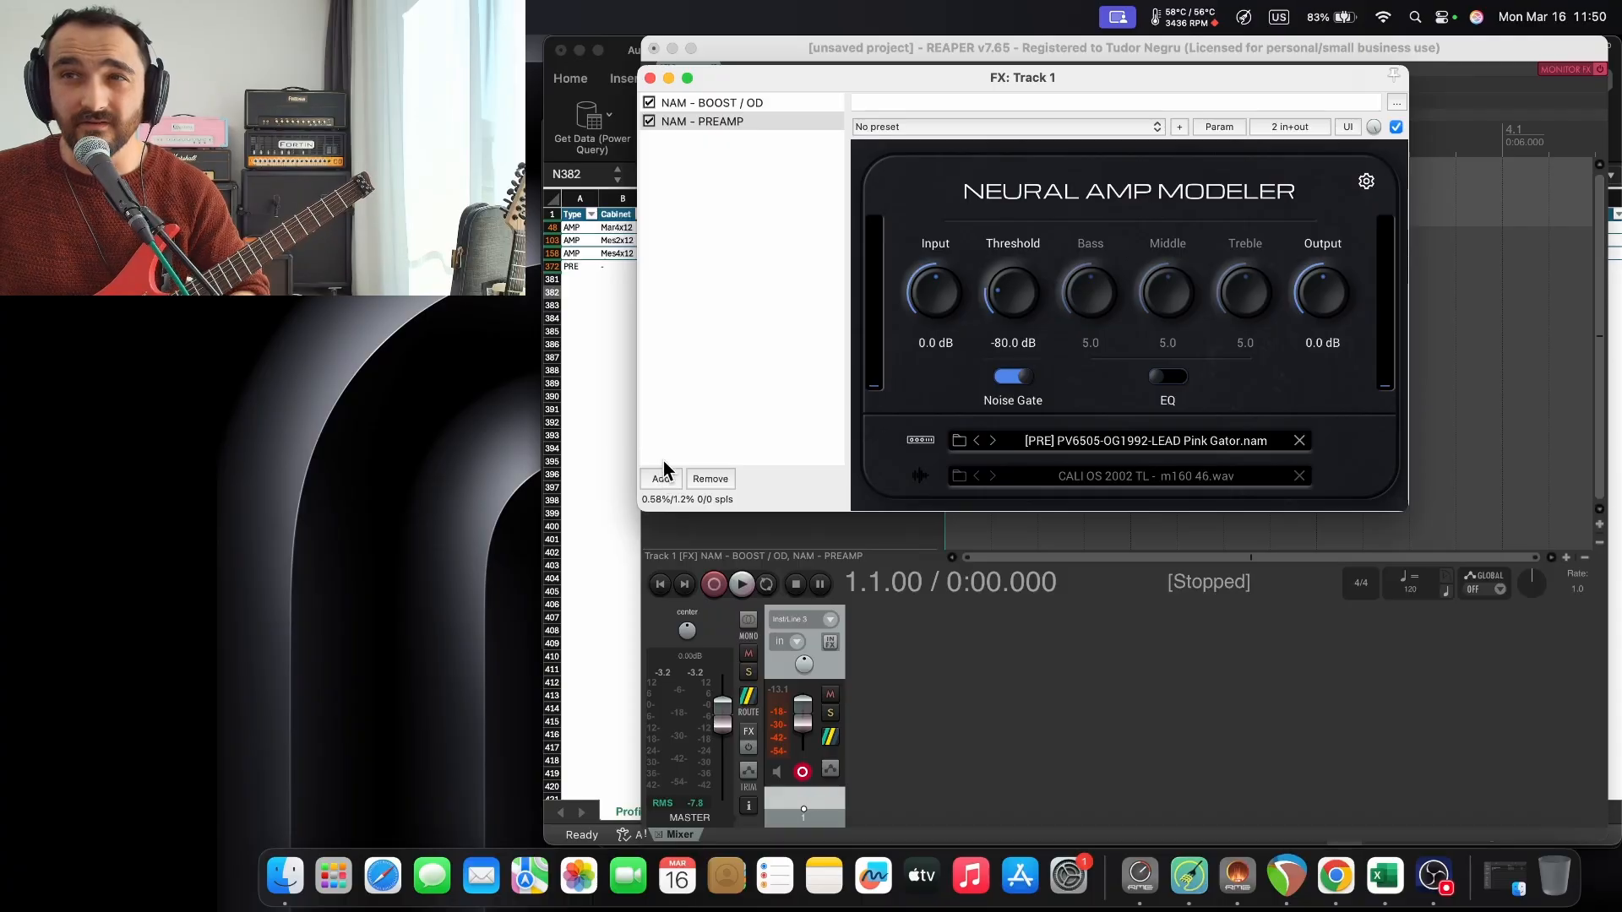
# Add an "AU: NeuralAmpModeler" instance to Track 1 after the preamp and switch off its EQ.
pyautogui.click(666, 478)
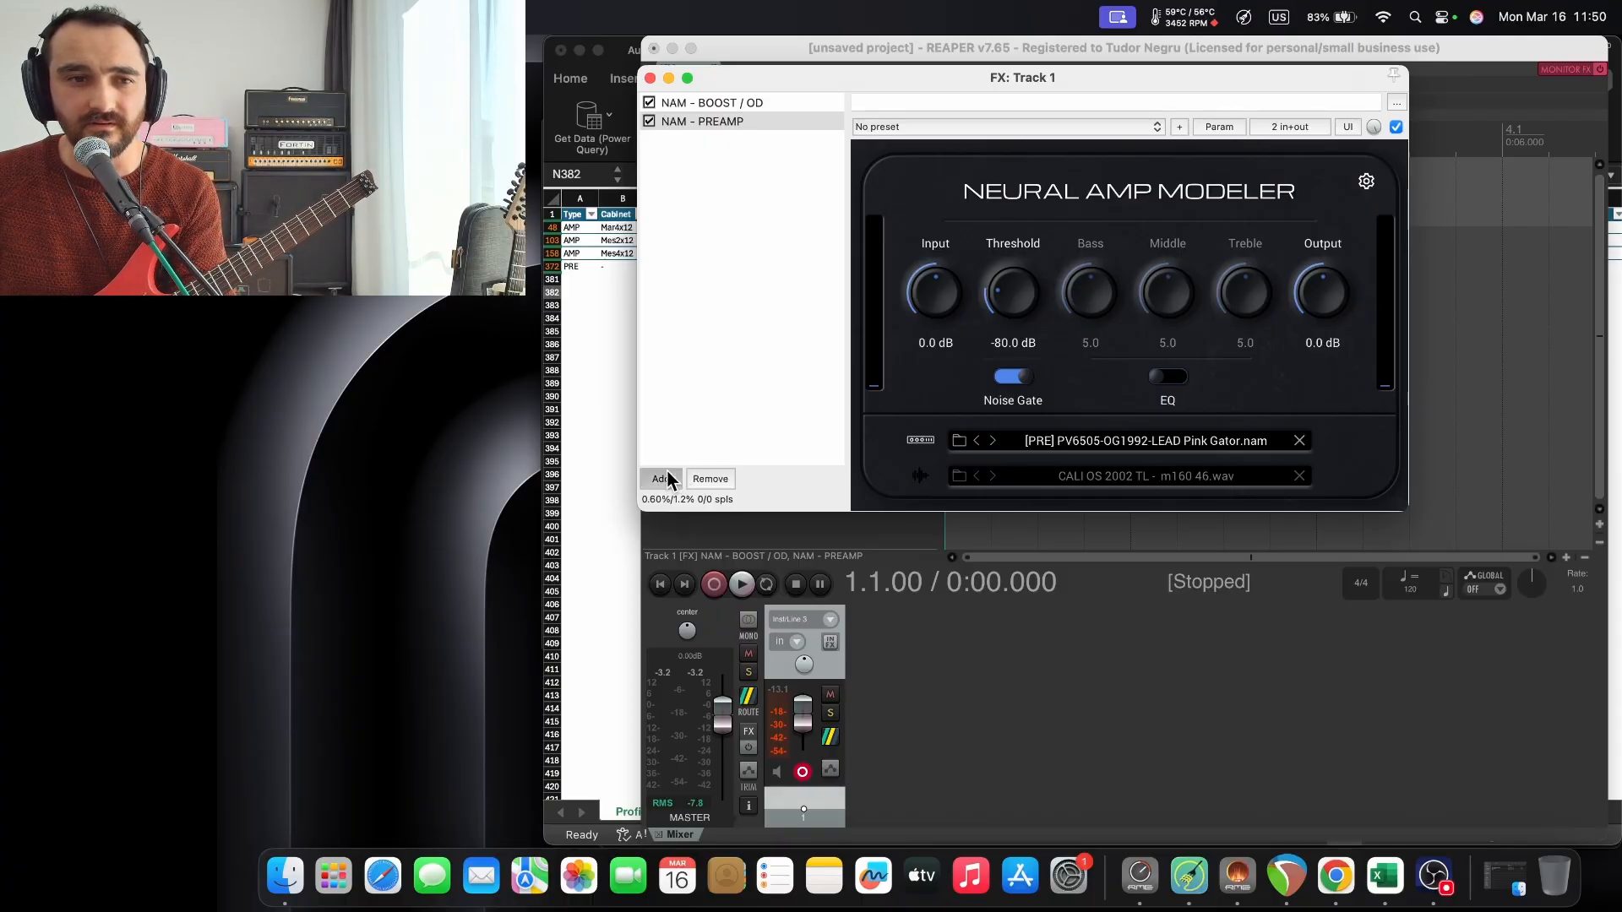
pyautogui.click(1063, 228)
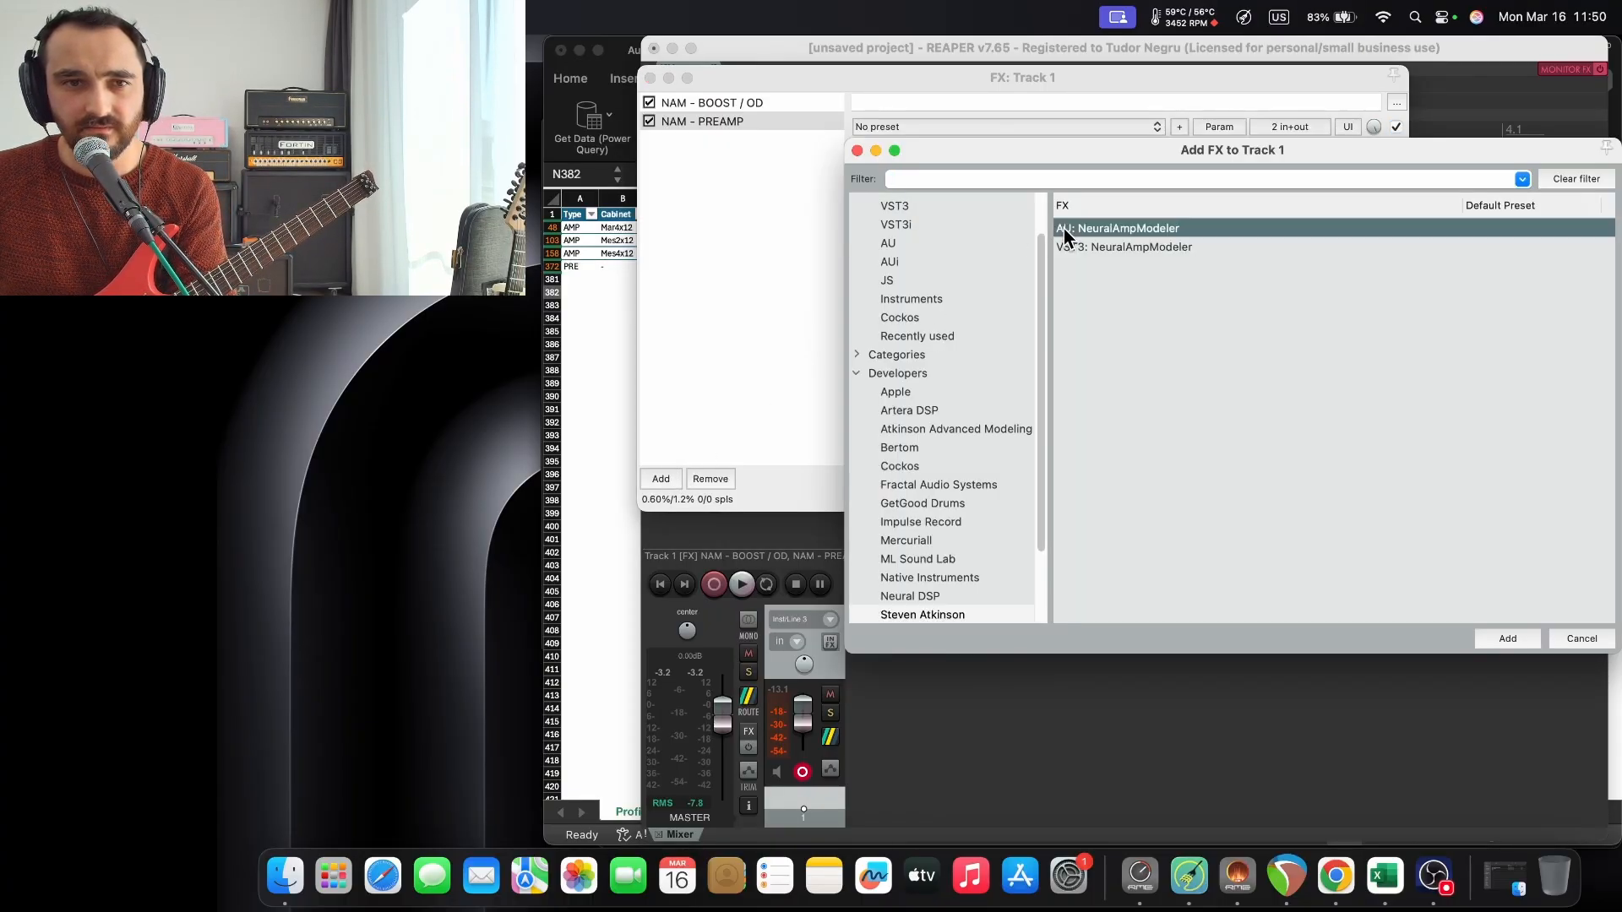
pyautogui.click(1507, 639)
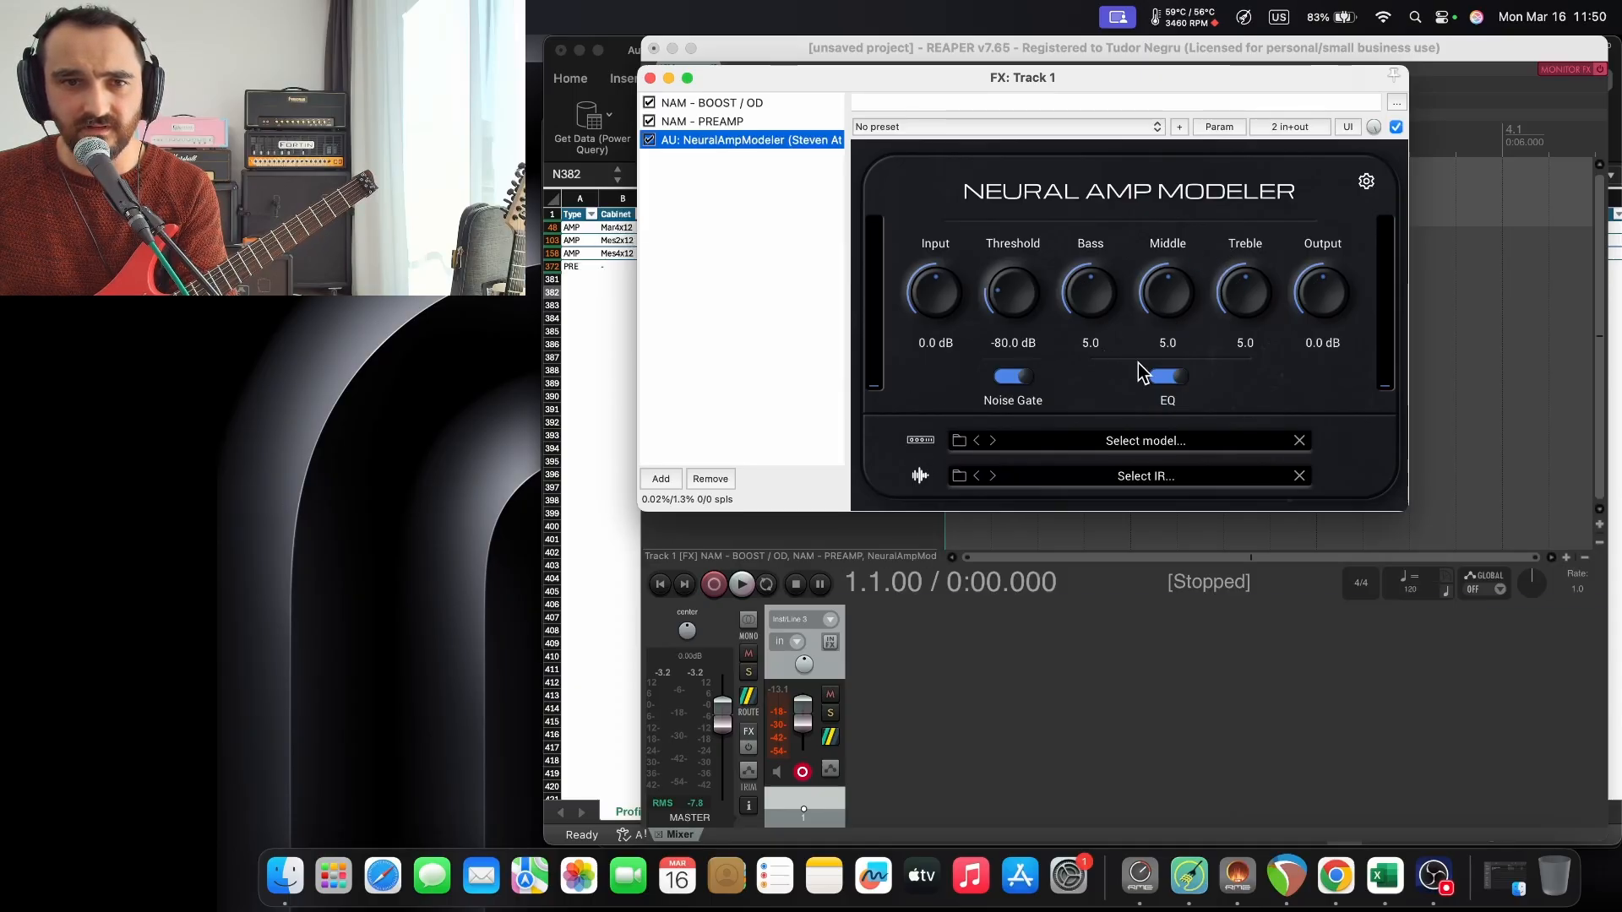
pyautogui.click(1167, 378)
# Enable input calibration in the new NeuralAmpModeler instance and set its level to 13.195 dBu.
pyautogui.click(1365, 182)
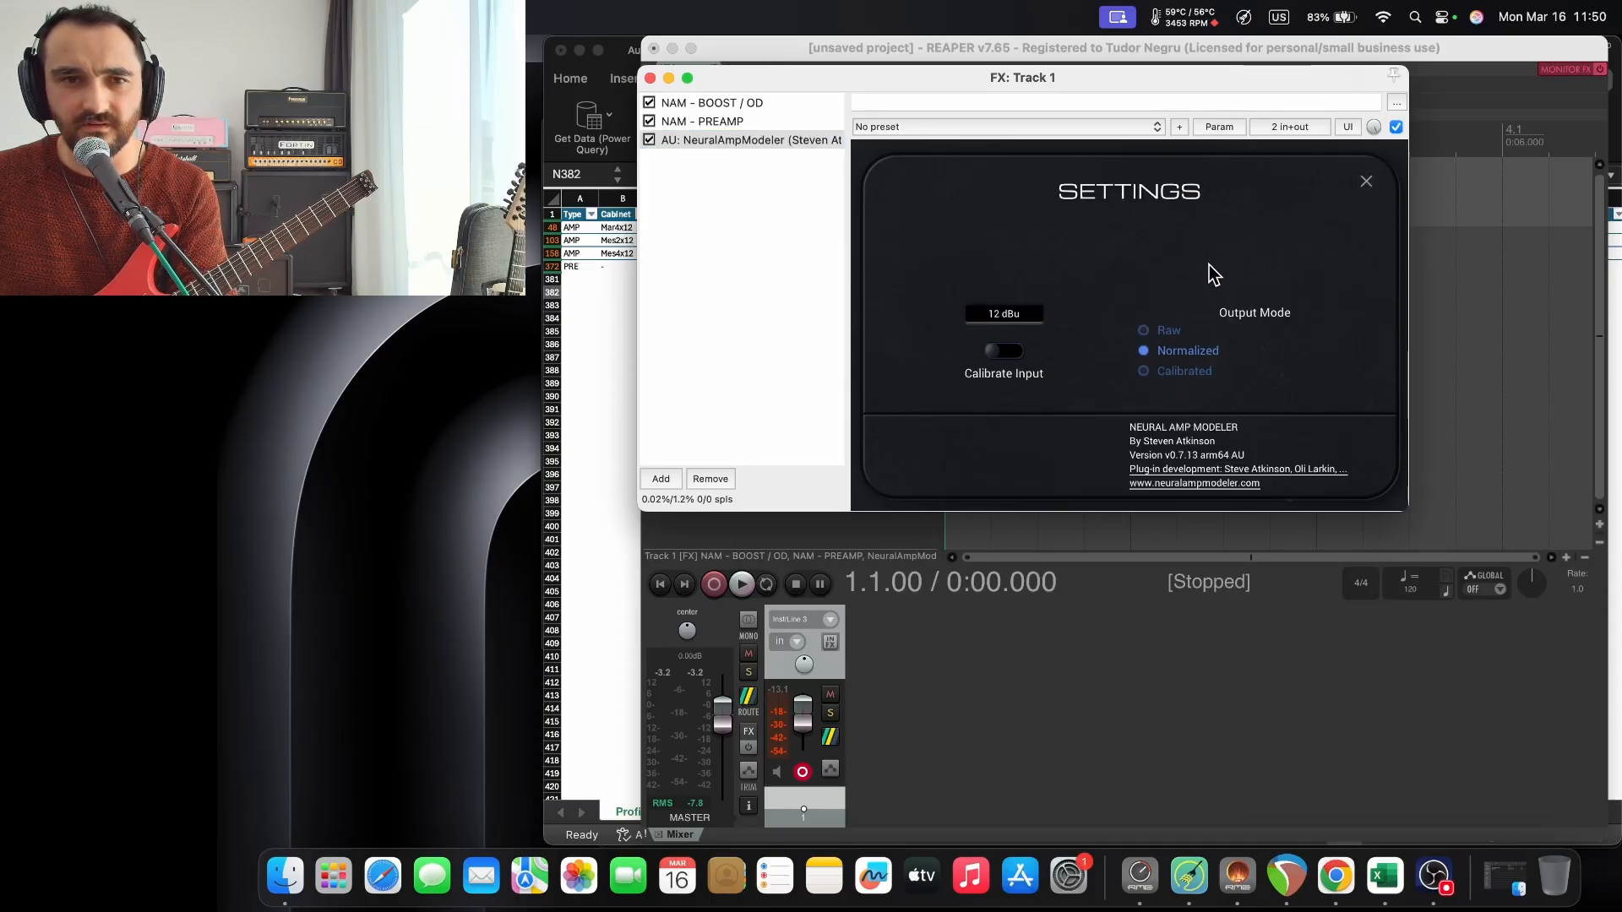
pyautogui.click(1018, 314)
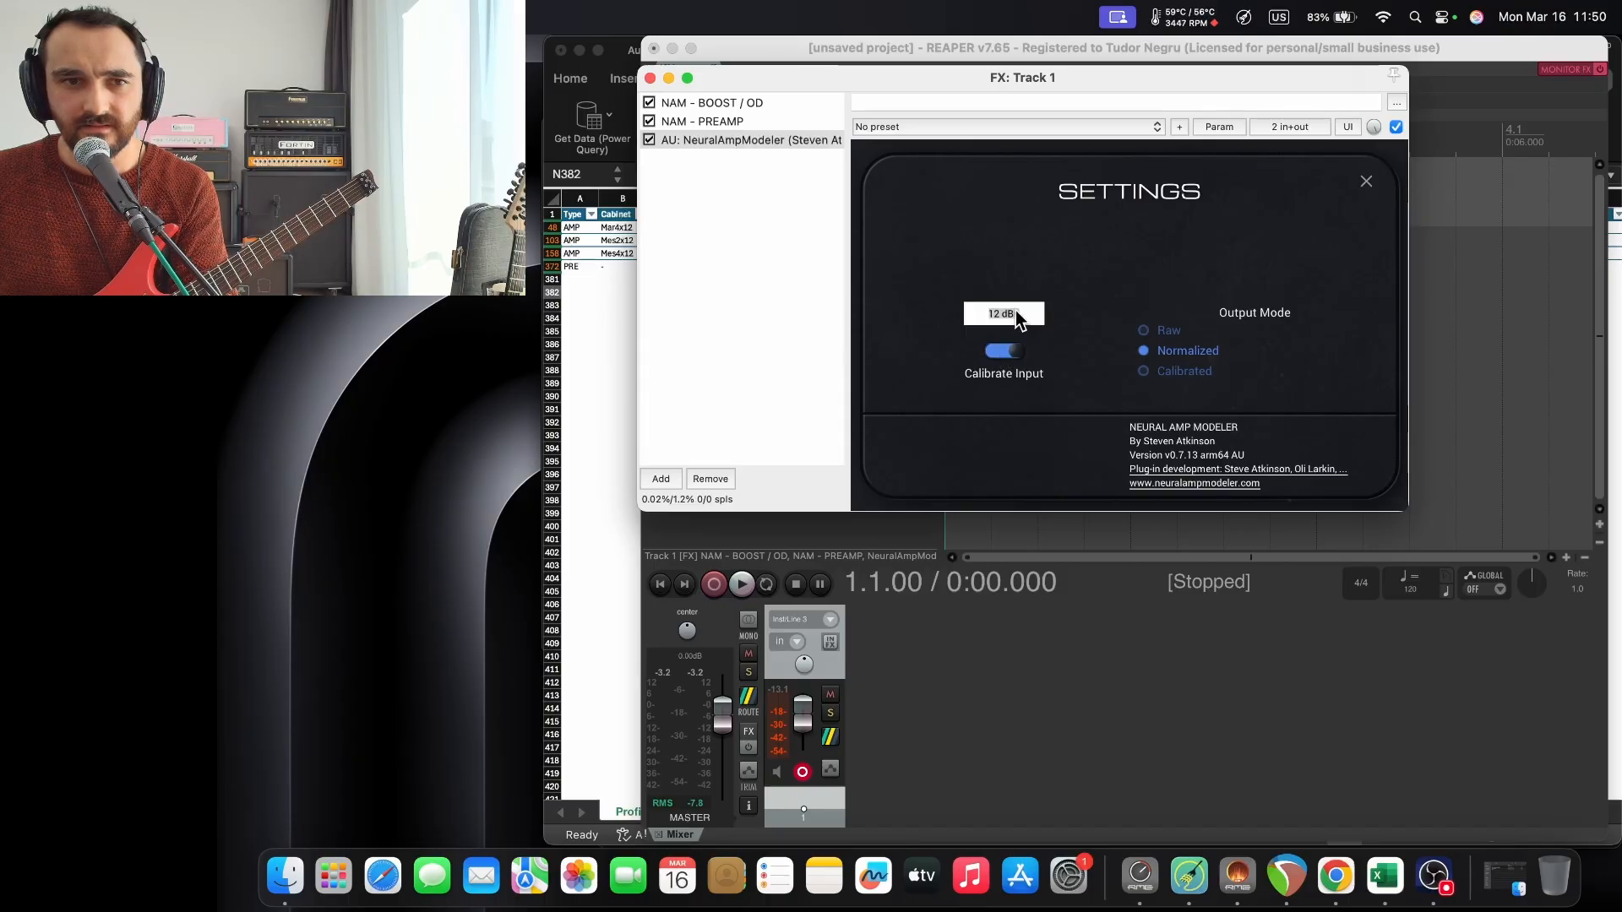
pyautogui.write('13.1')
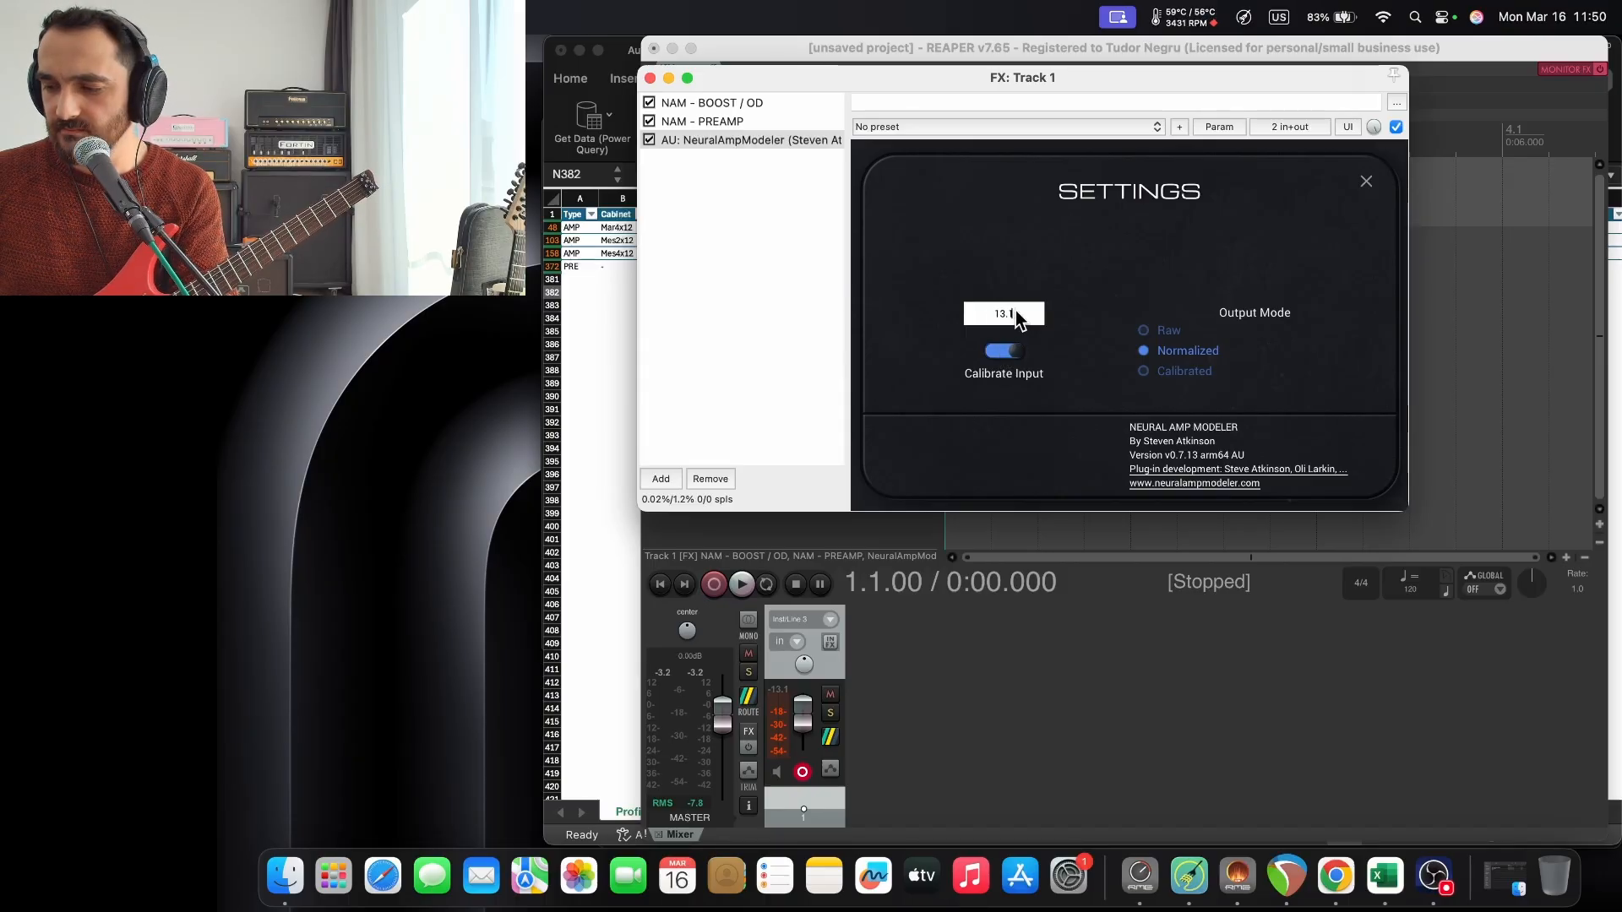
pyautogui.write('95')
pyautogui.press('Return')
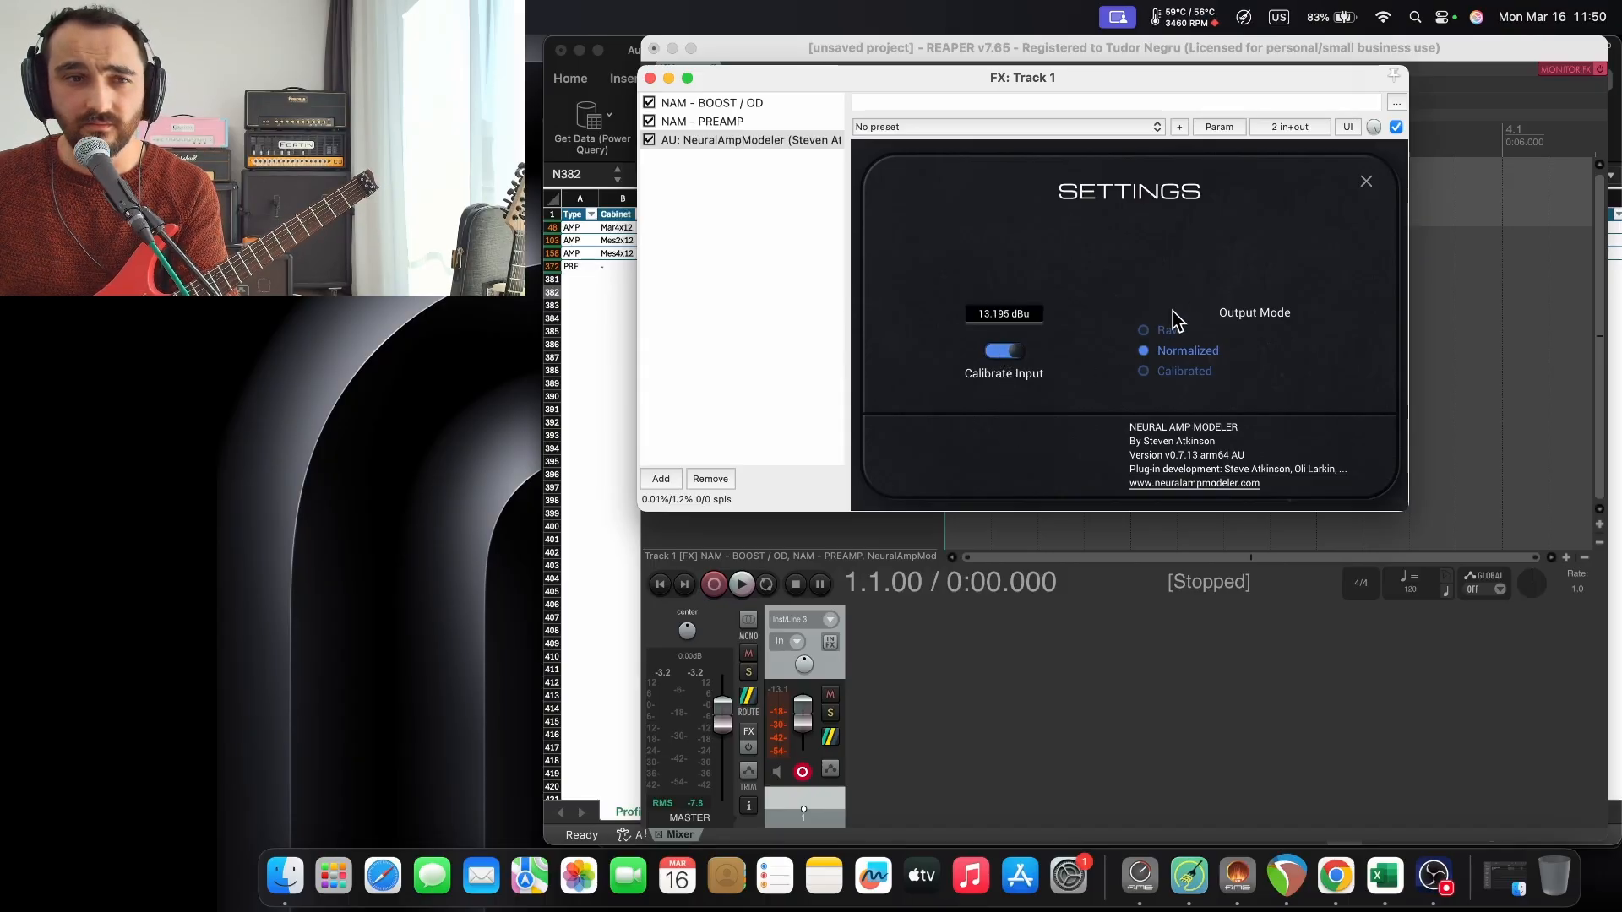
# Rename the new NeuralAmpModeler instance to "NAM - POWERAMP".
pyautogui.rightClick(778, 144)
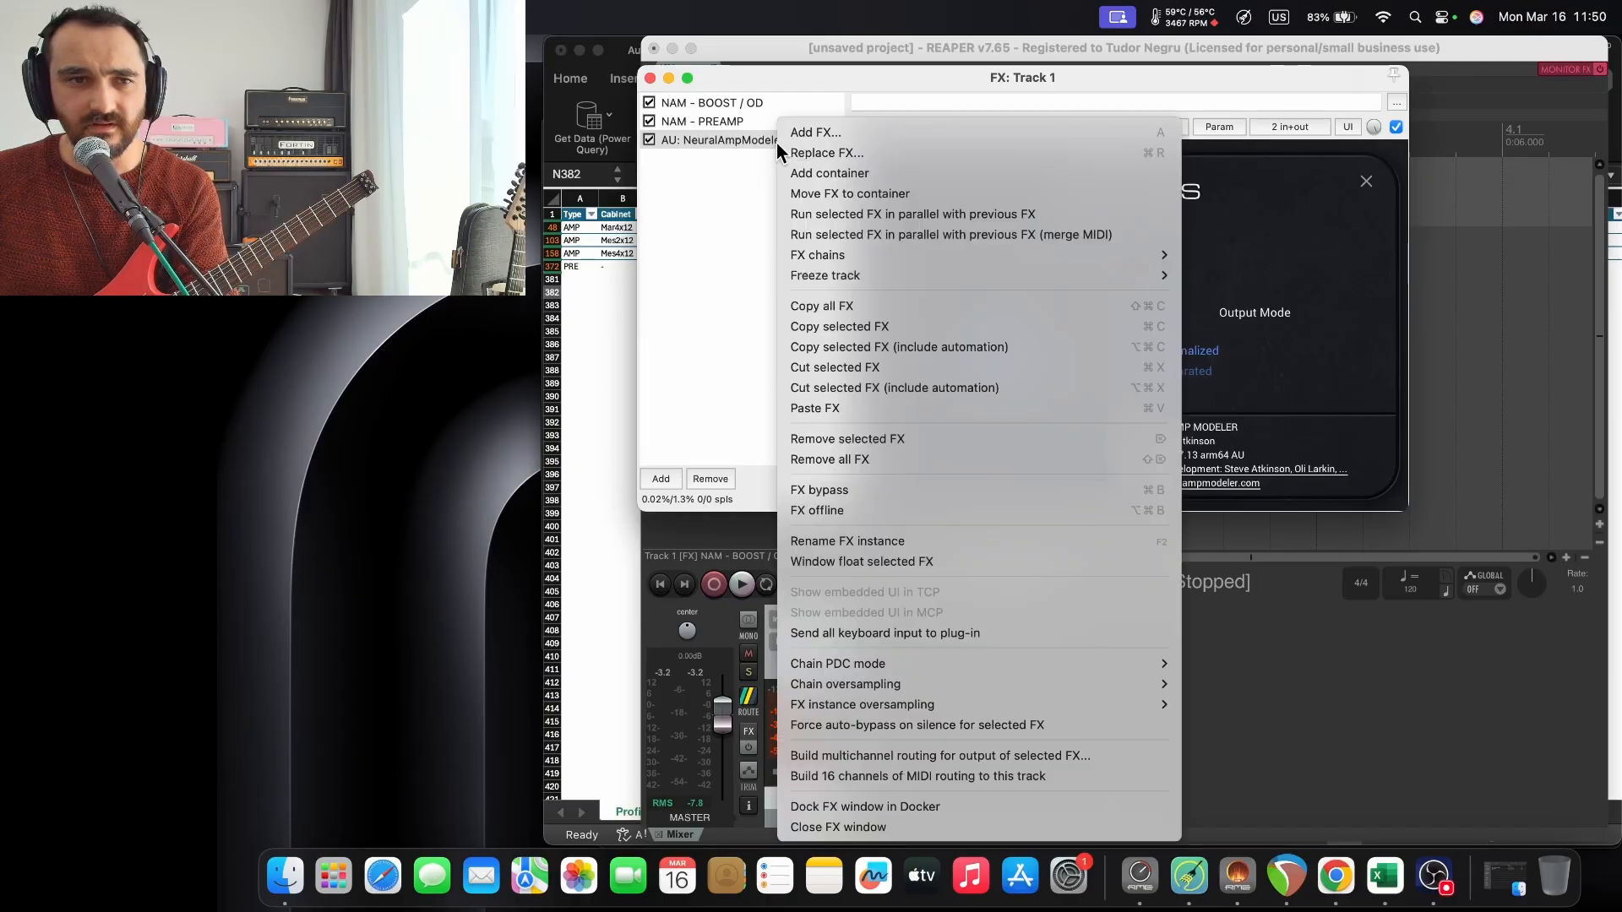
pyautogui.click(869, 540)
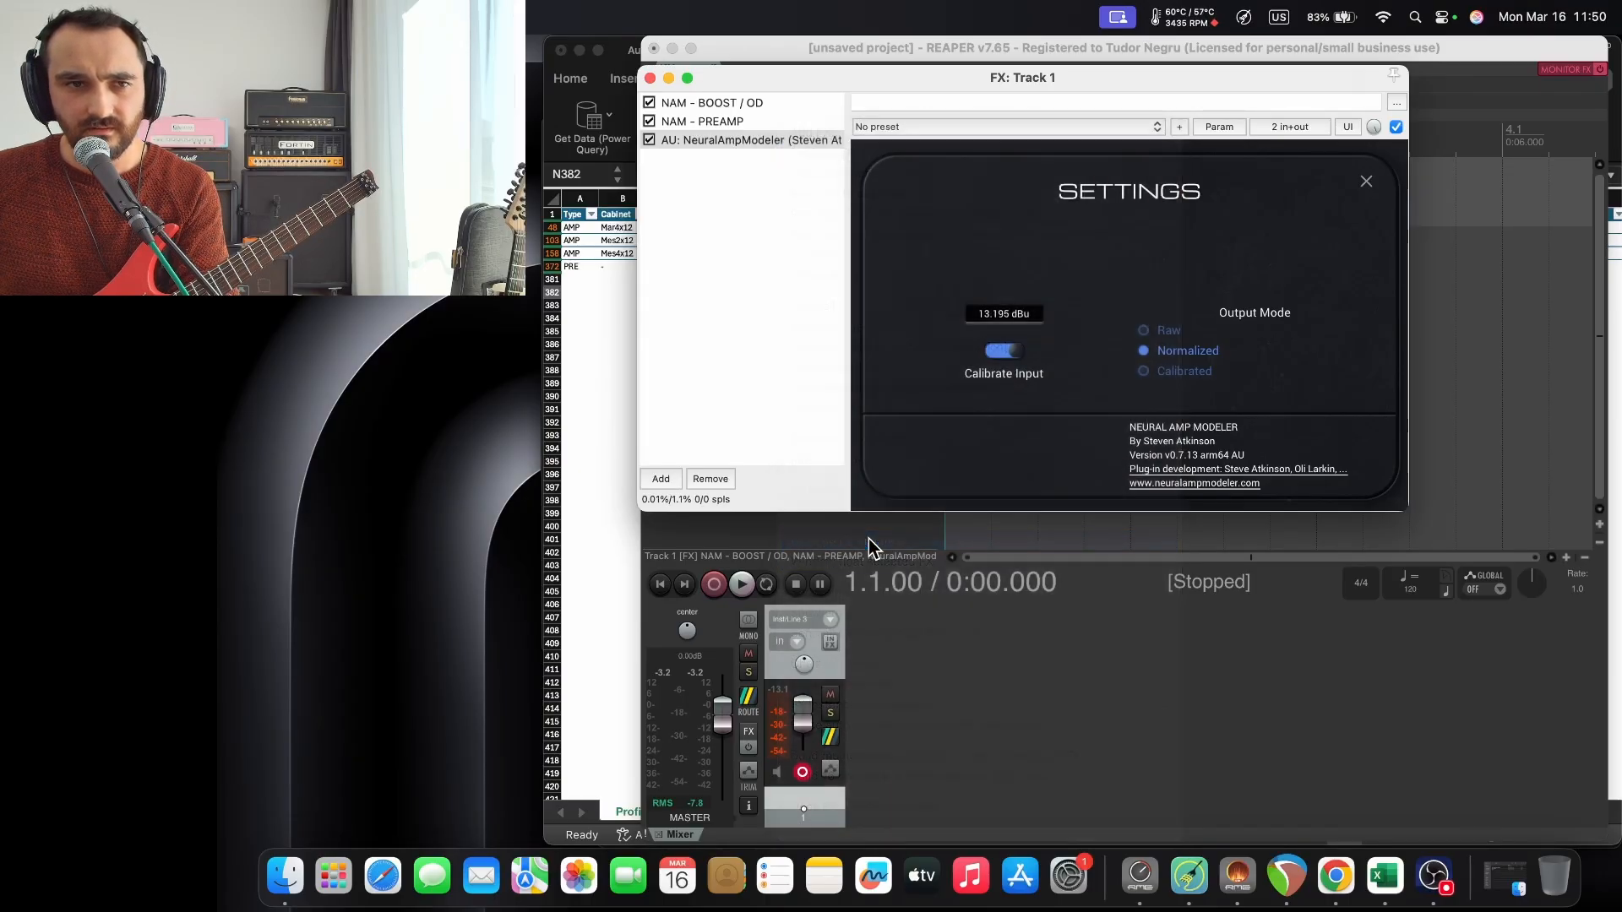
pyautogui.write('NAM - P')
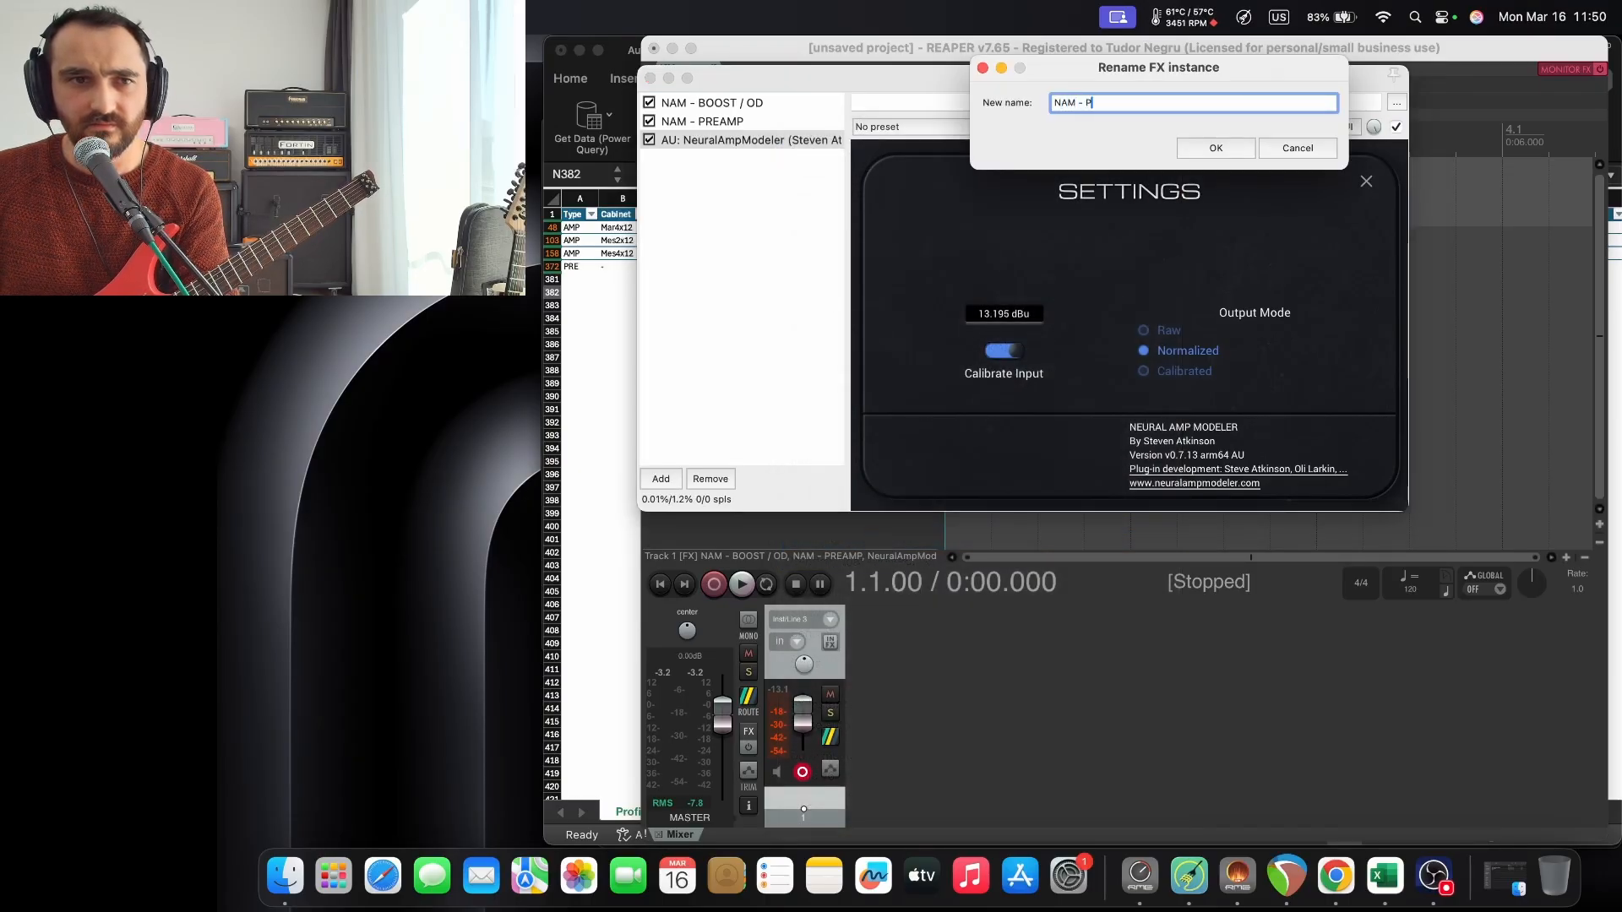
pyautogui.write('OW')
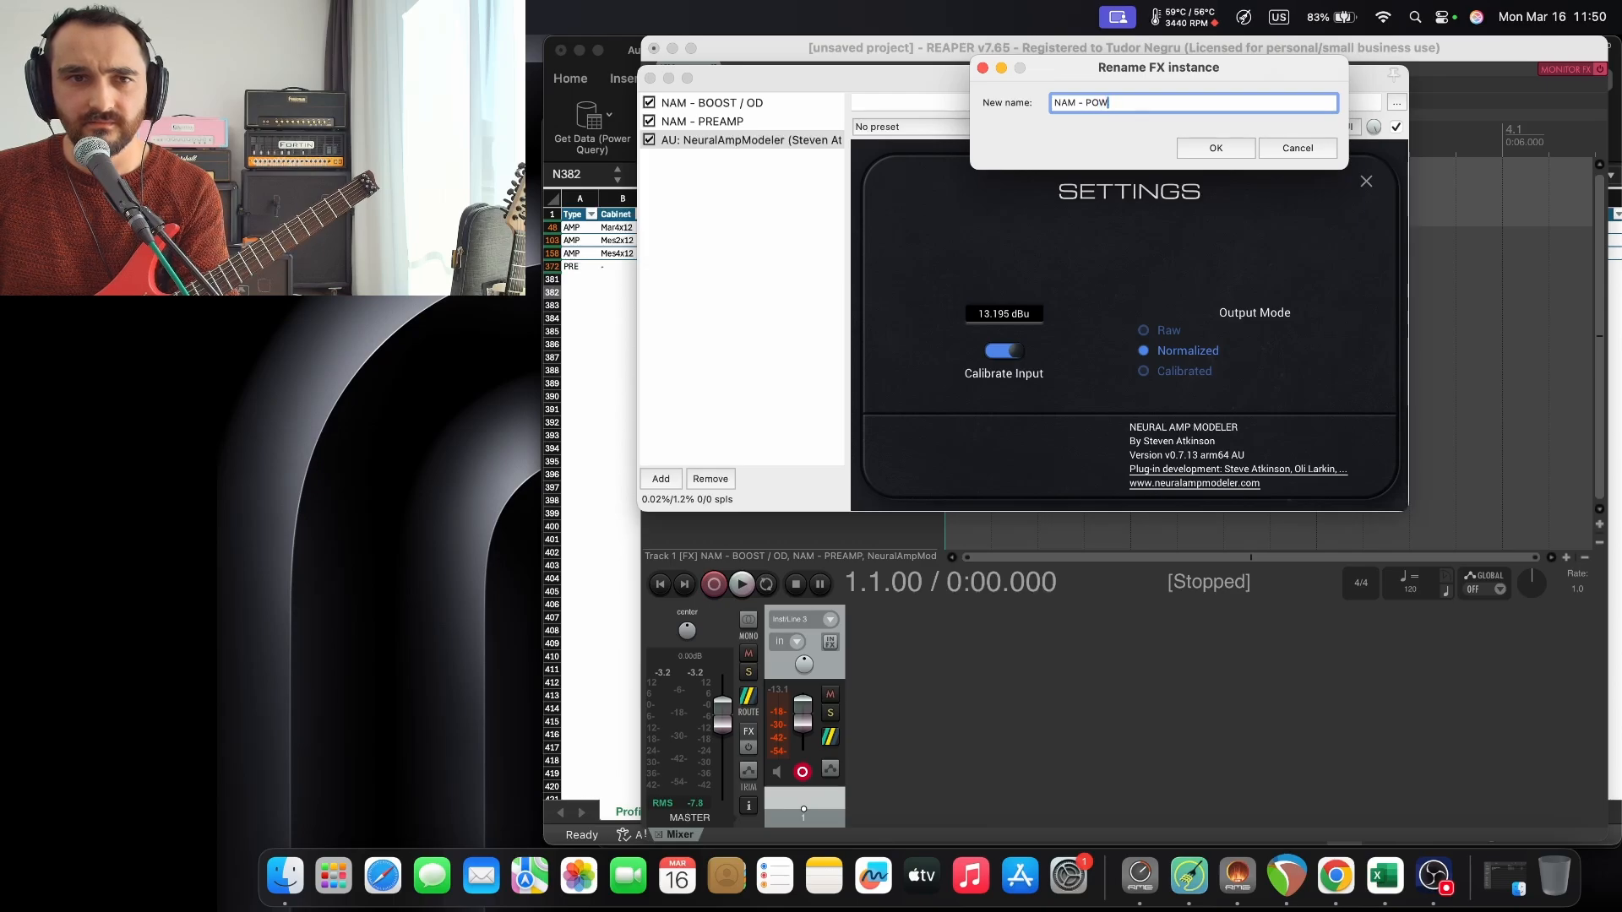
pyautogui.write('RAERAMP')
pyautogui.press('Return')
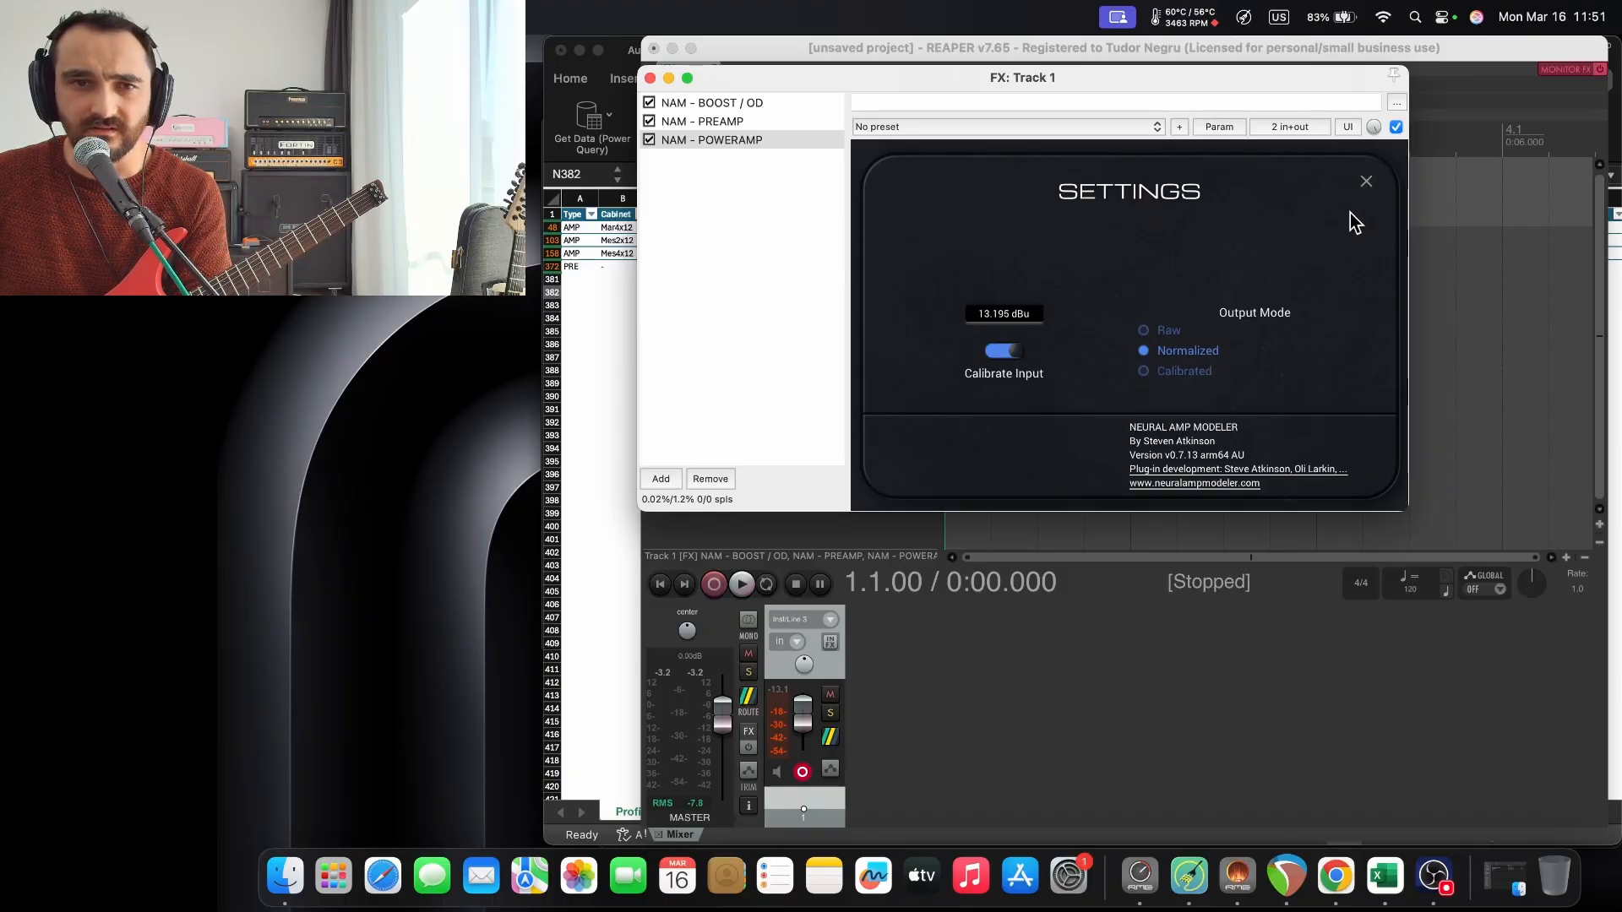
# Load the Mar4x12 "Reso@7 Pres@7 - BLEND #1" model from the POW MIC-ed folder into "NAM - POWERAMP".
pyautogui.click(1366, 183)
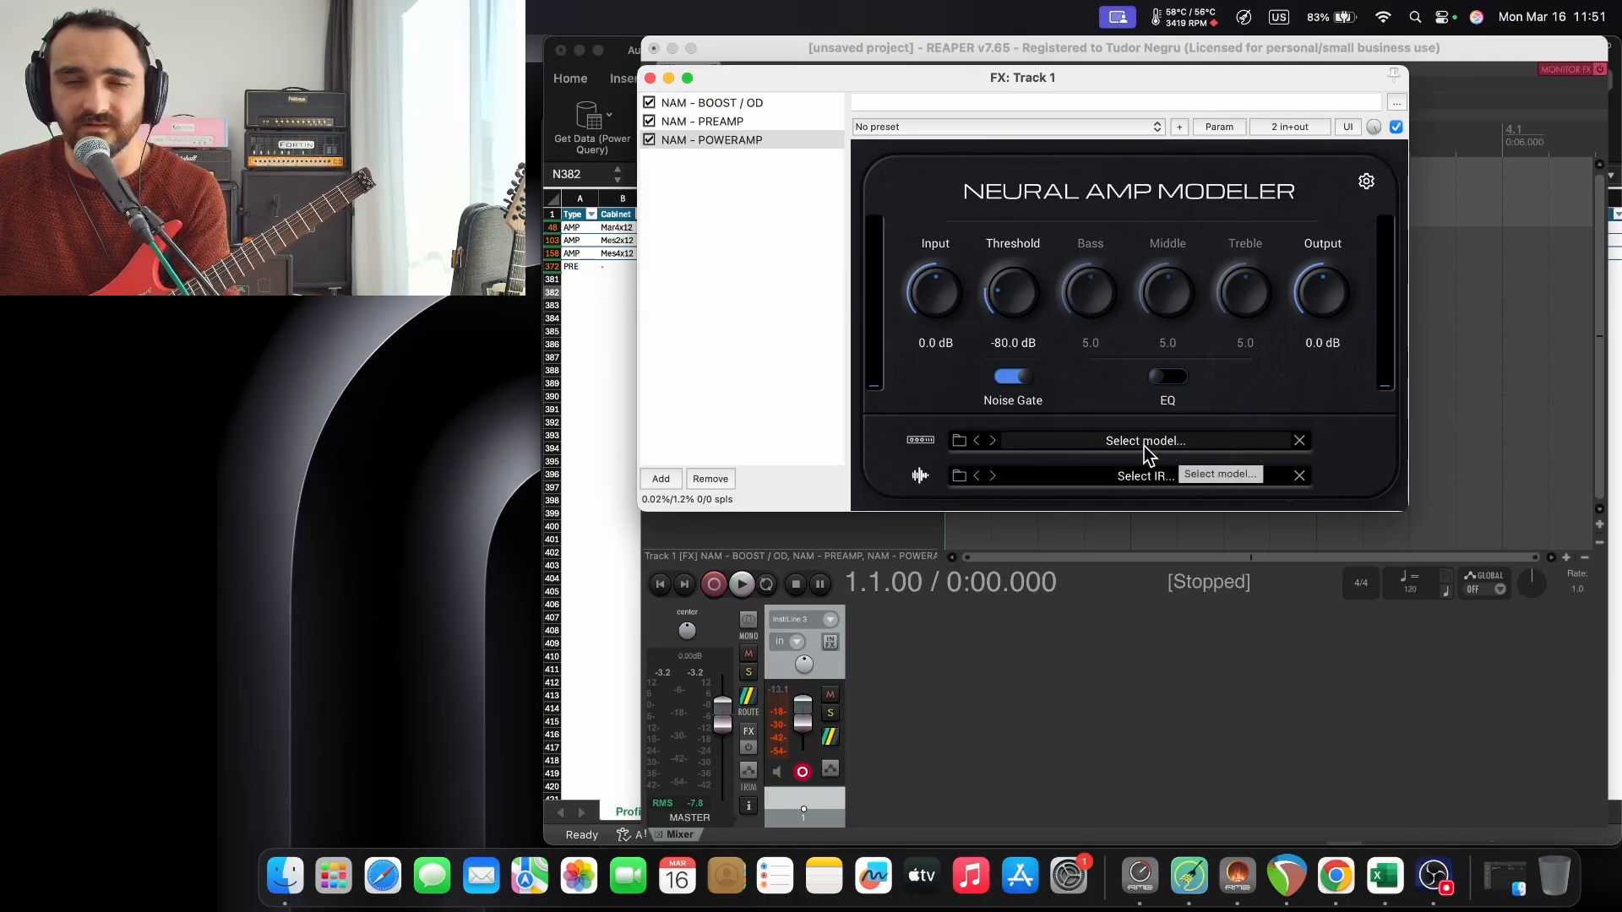
pyautogui.click(956, 445)
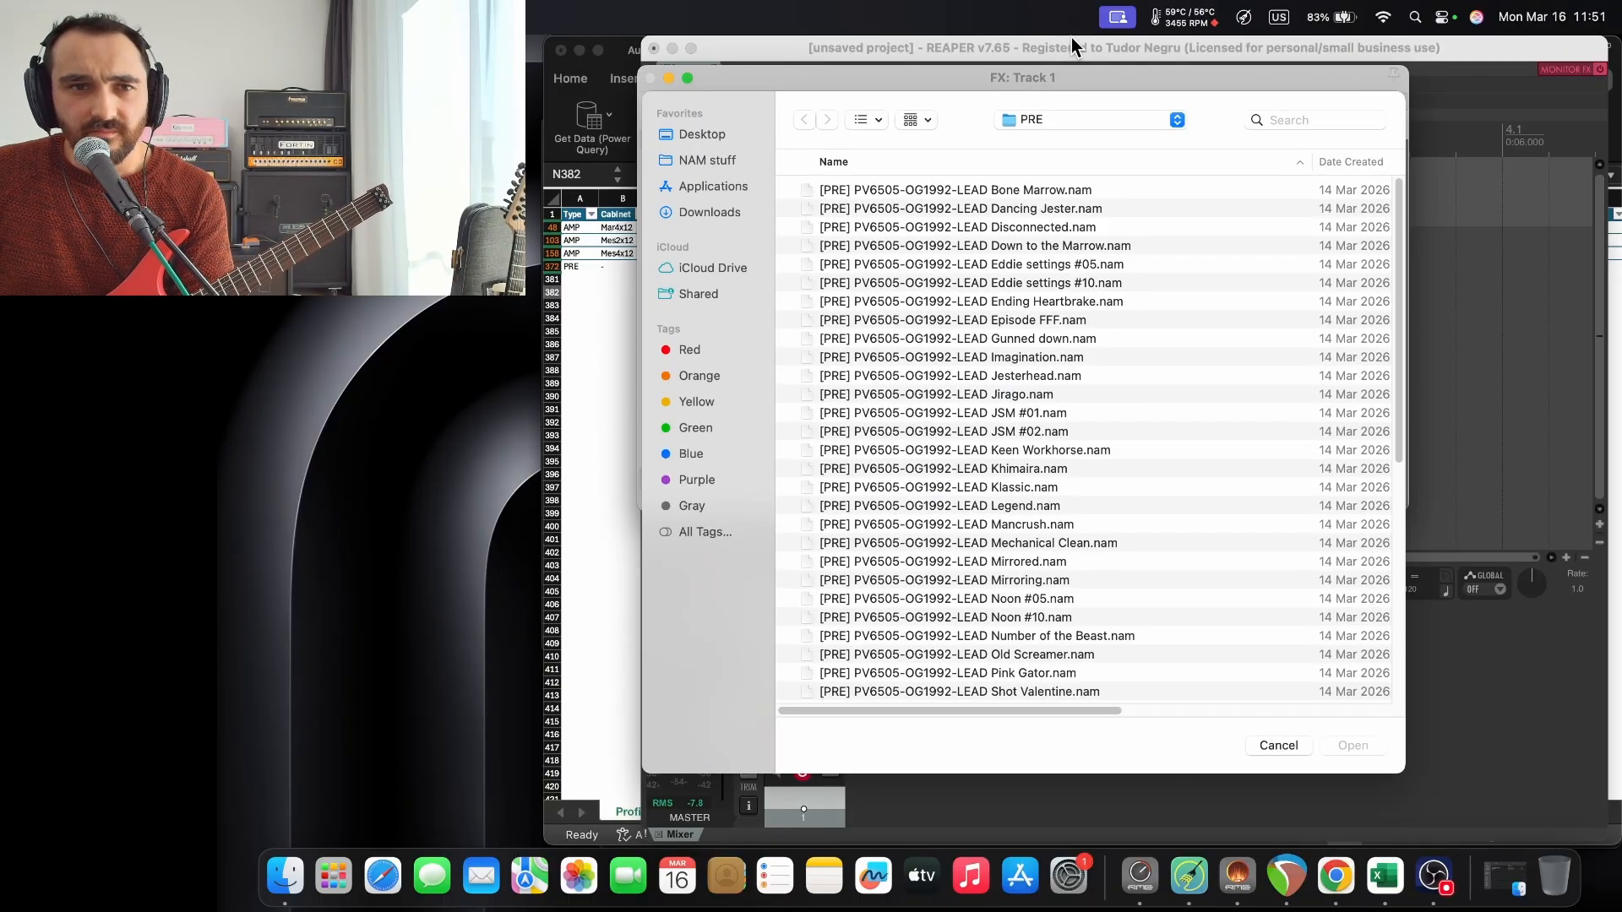
pyautogui.click(1041, 119)
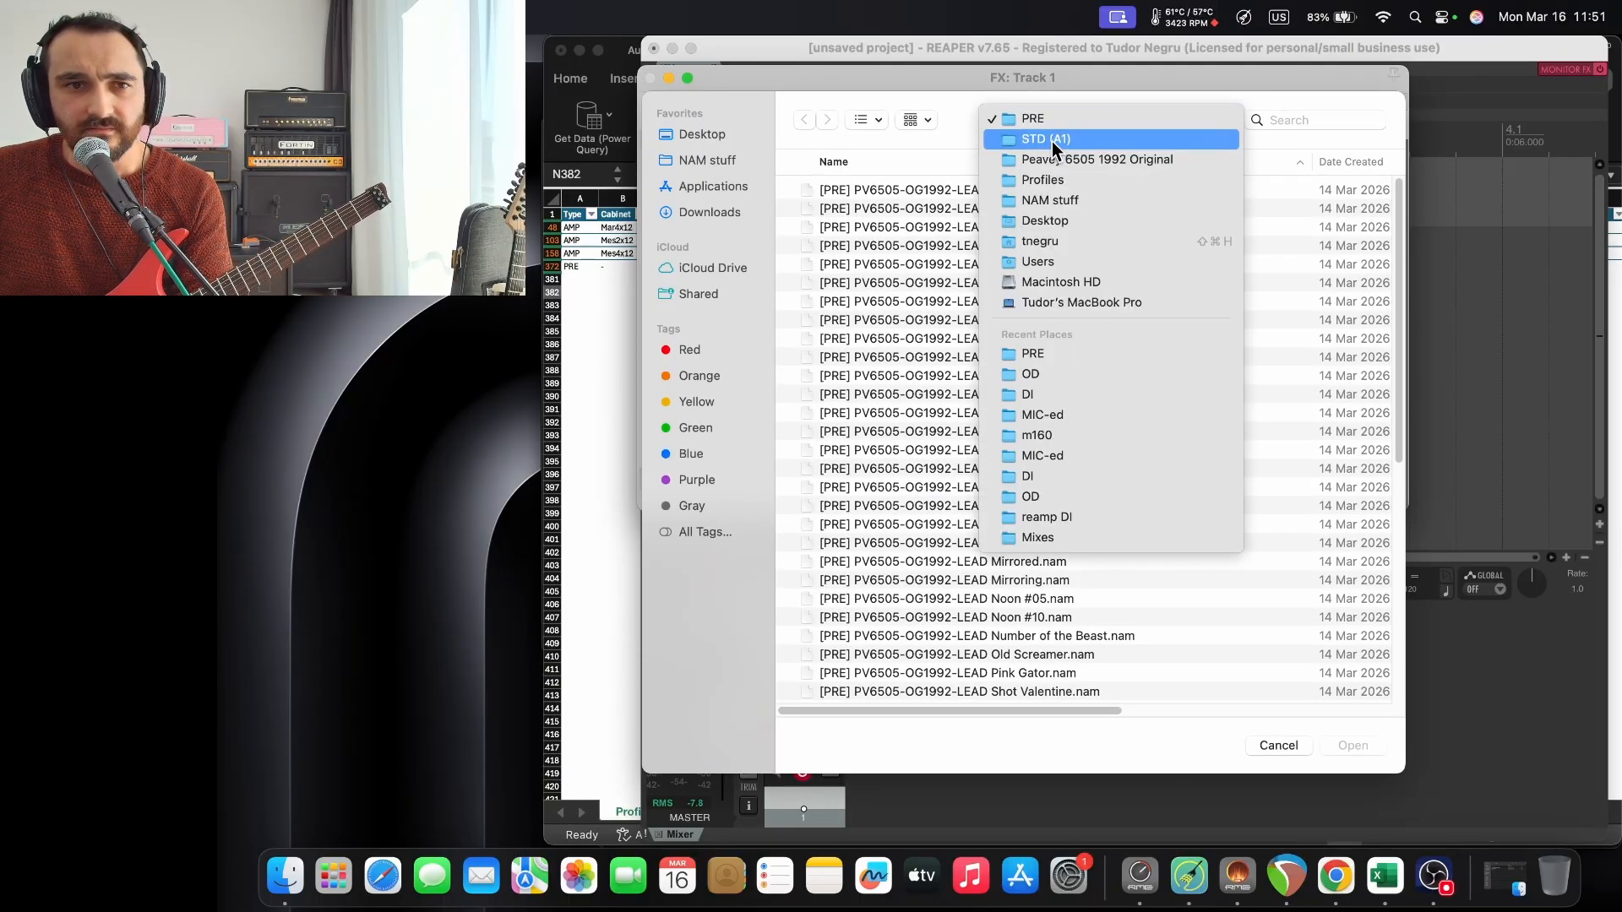
pyautogui.click(1051, 139)
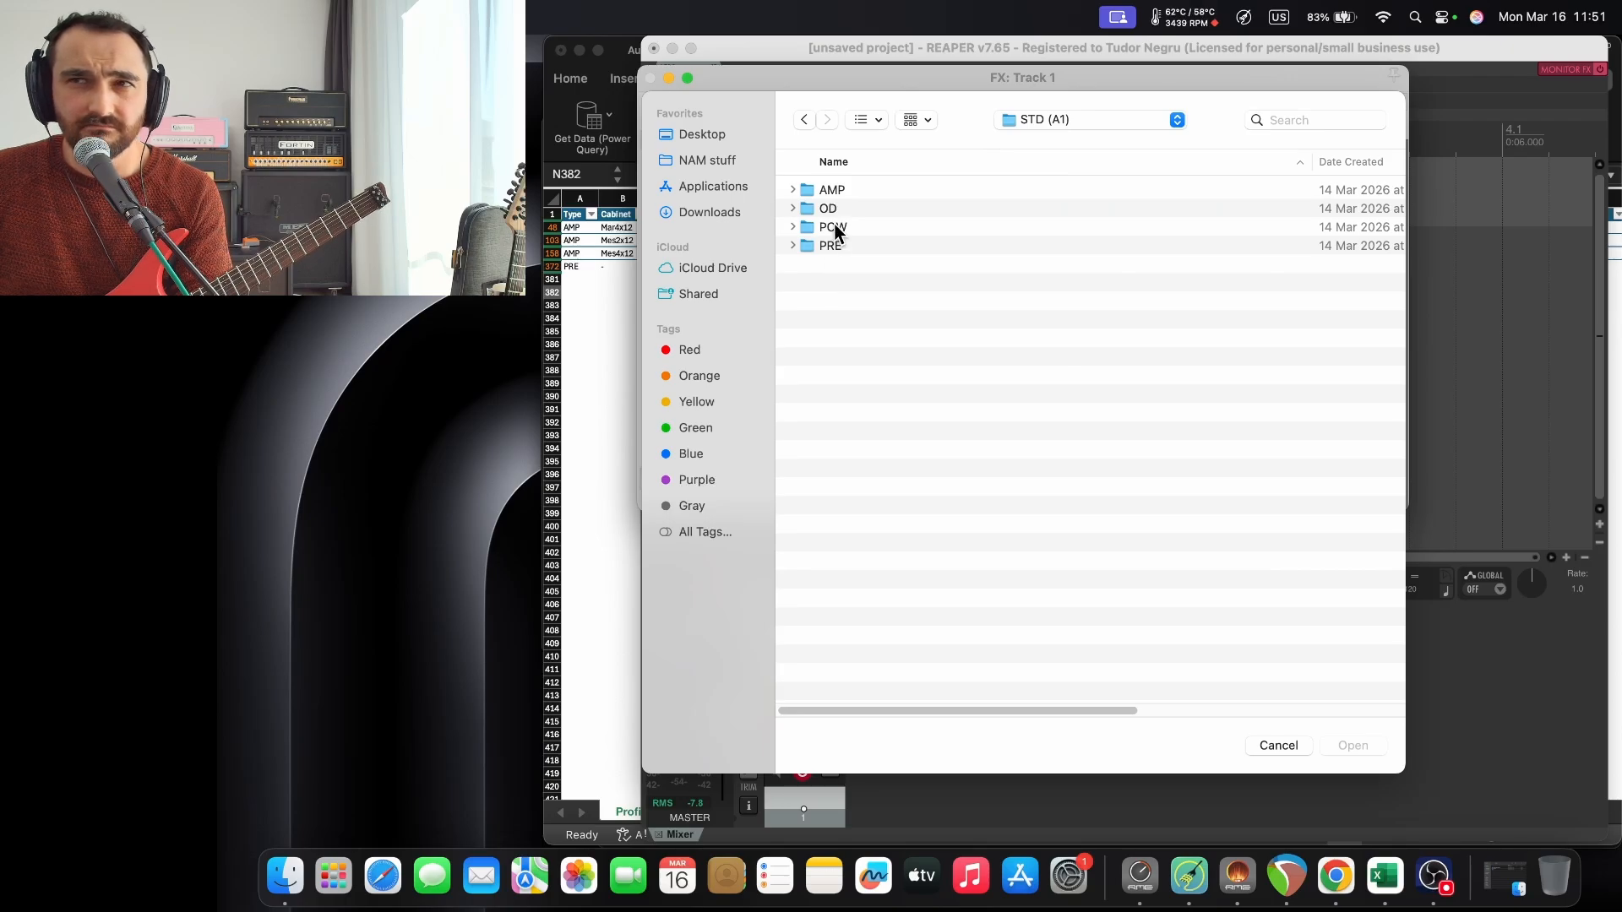
pyautogui.doubleClick(834, 228)
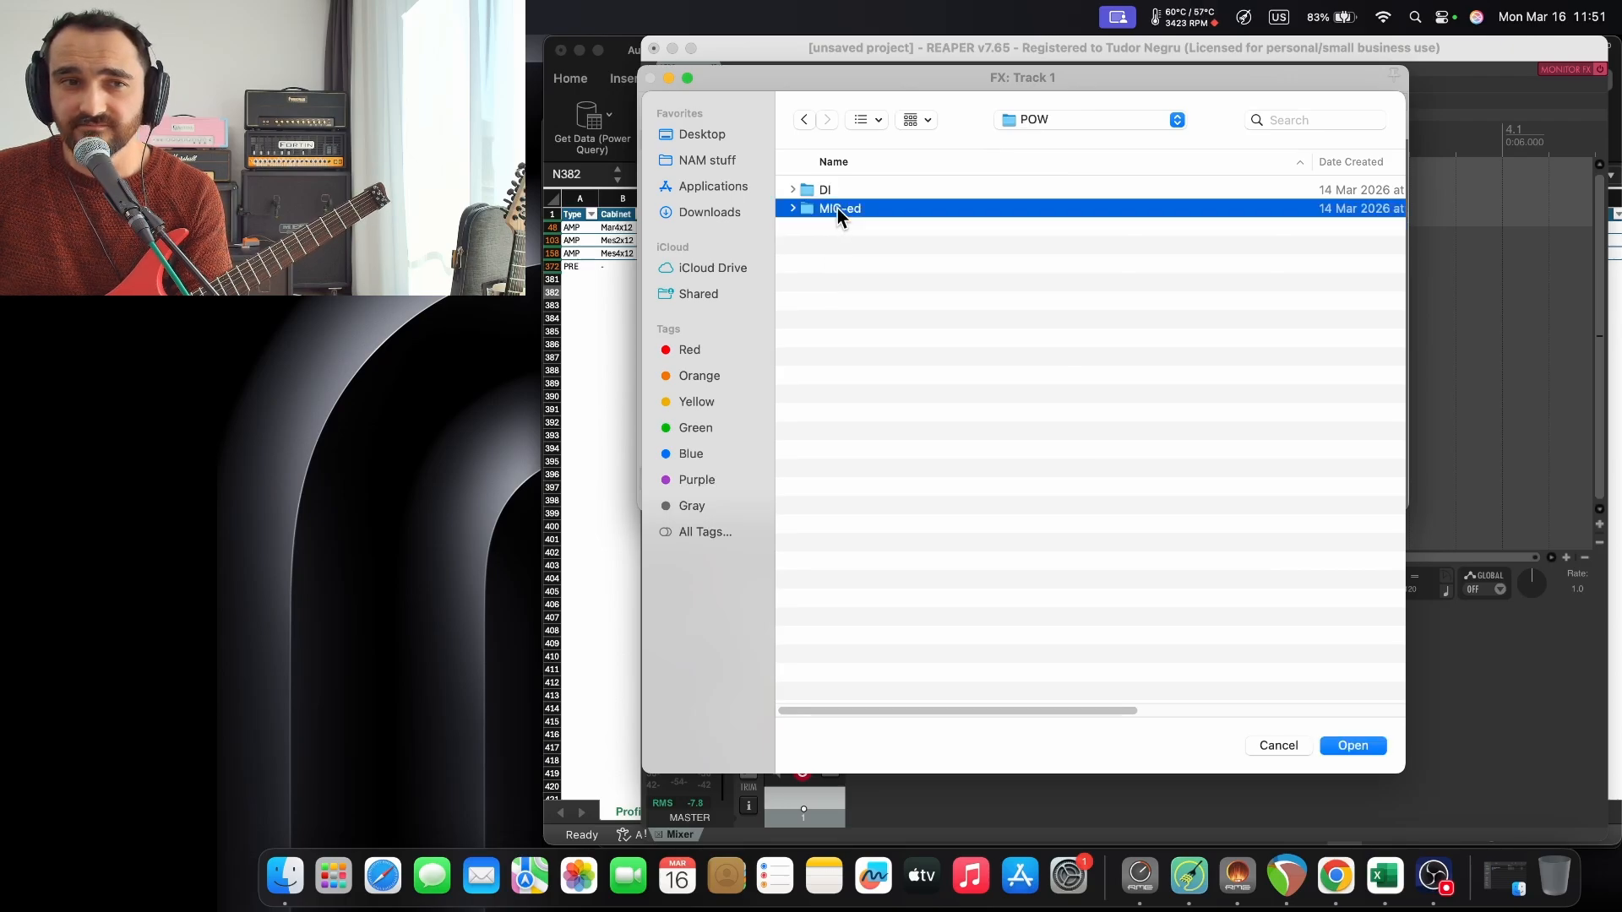
pyautogui.doubleClick(837, 209)
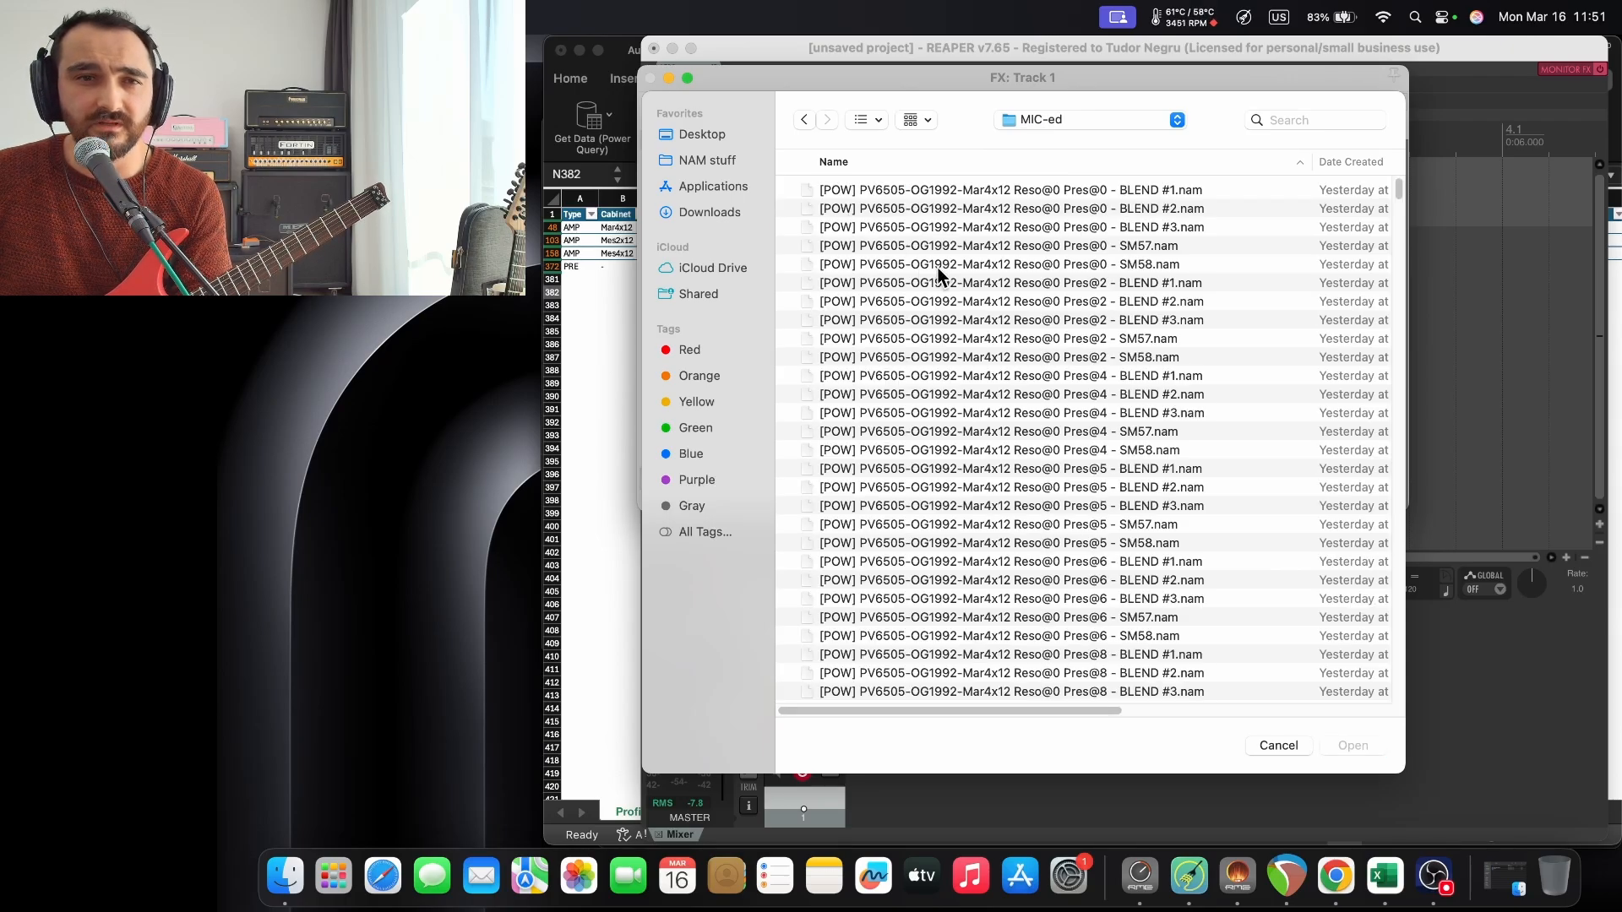
pyautogui.scroll(-15, 1133, 377)
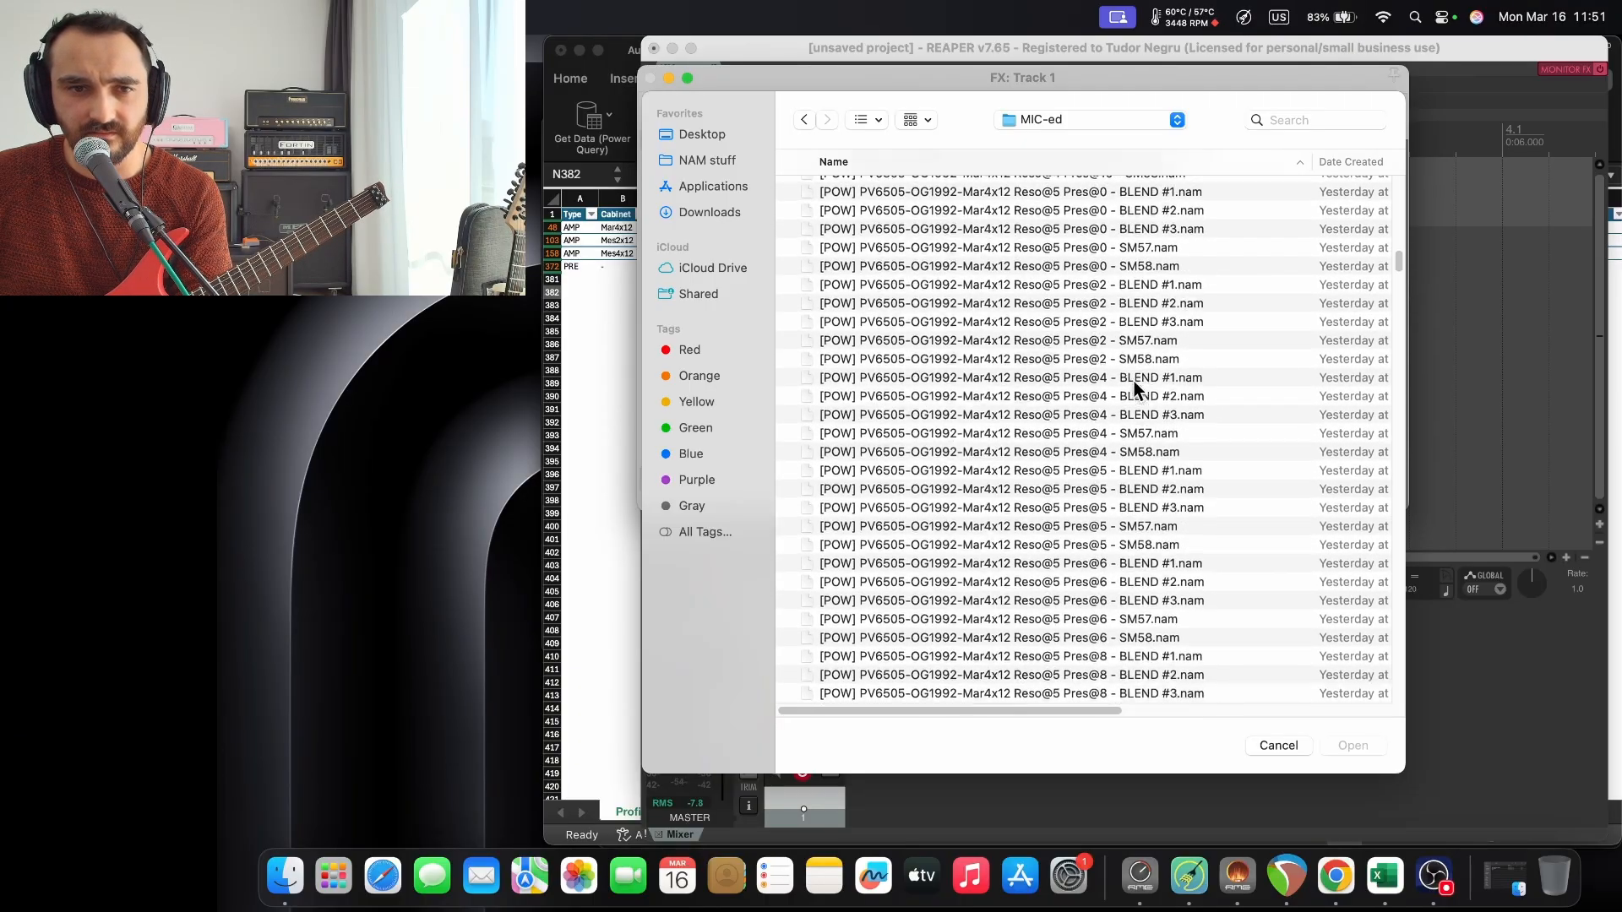
pyautogui.scroll(-15, 1135, 387)
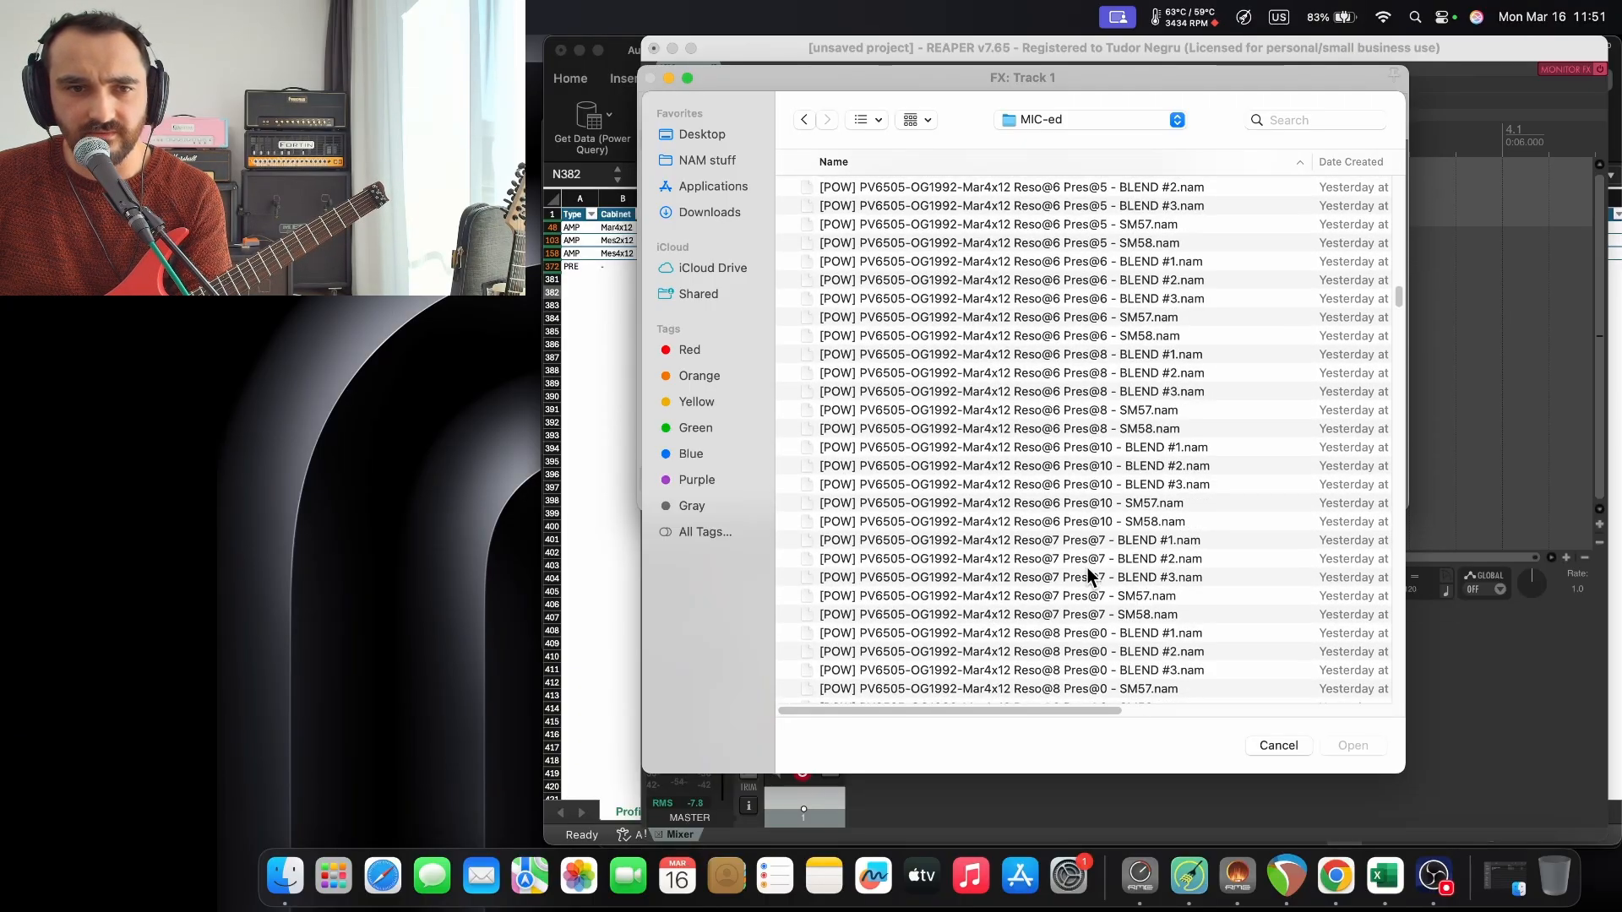
pyautogui.click(1090, 577)
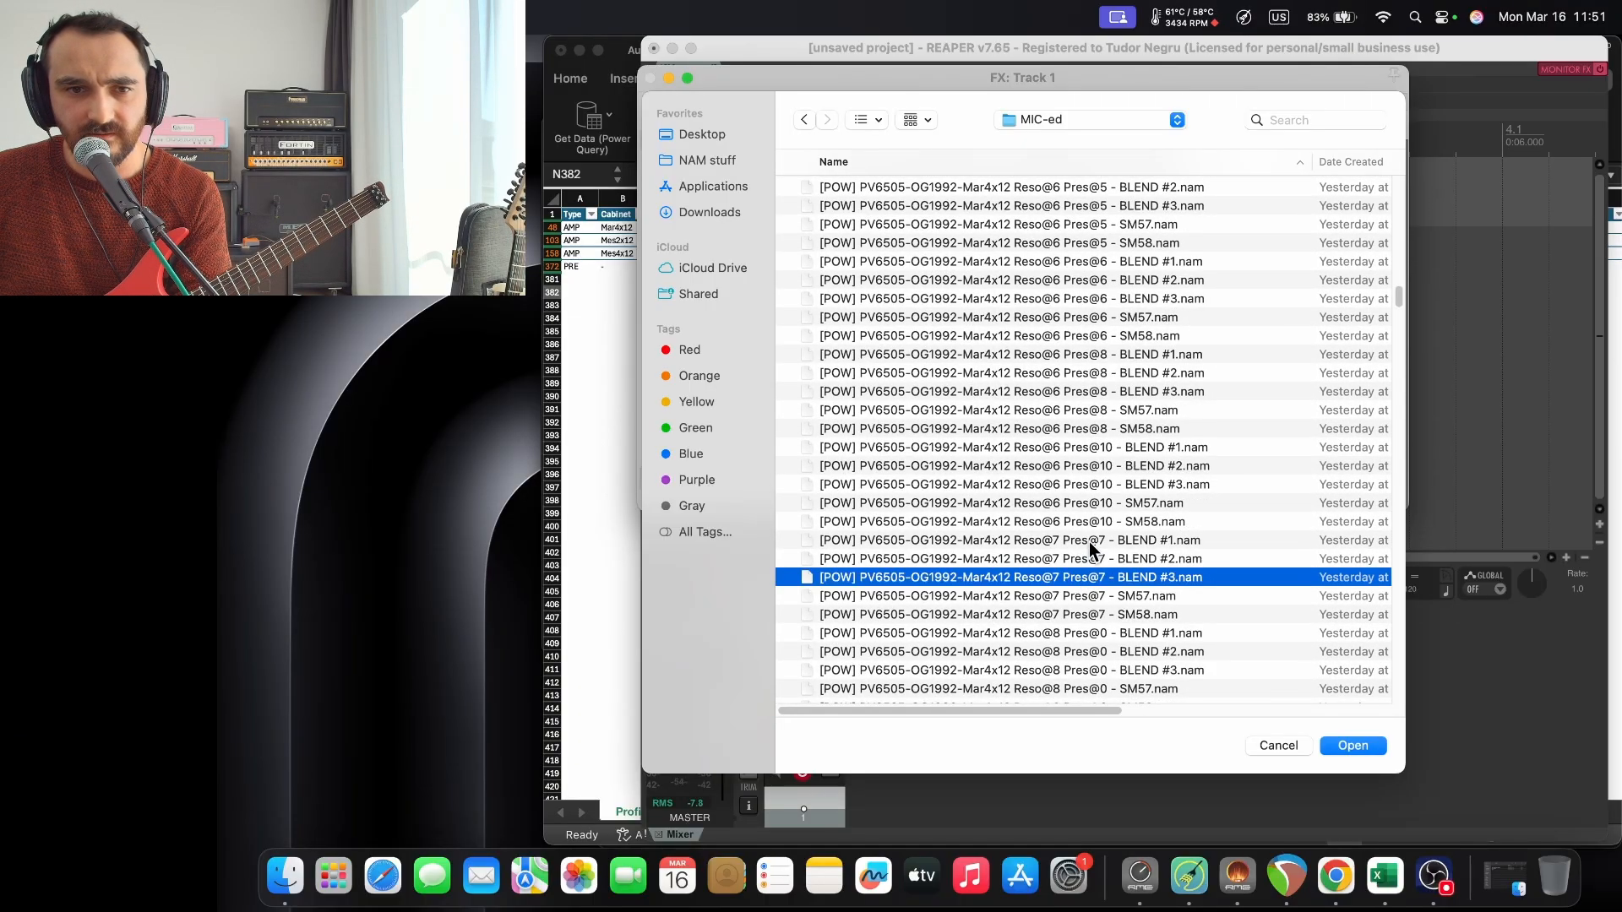
pyautogui.click(1090, 546)
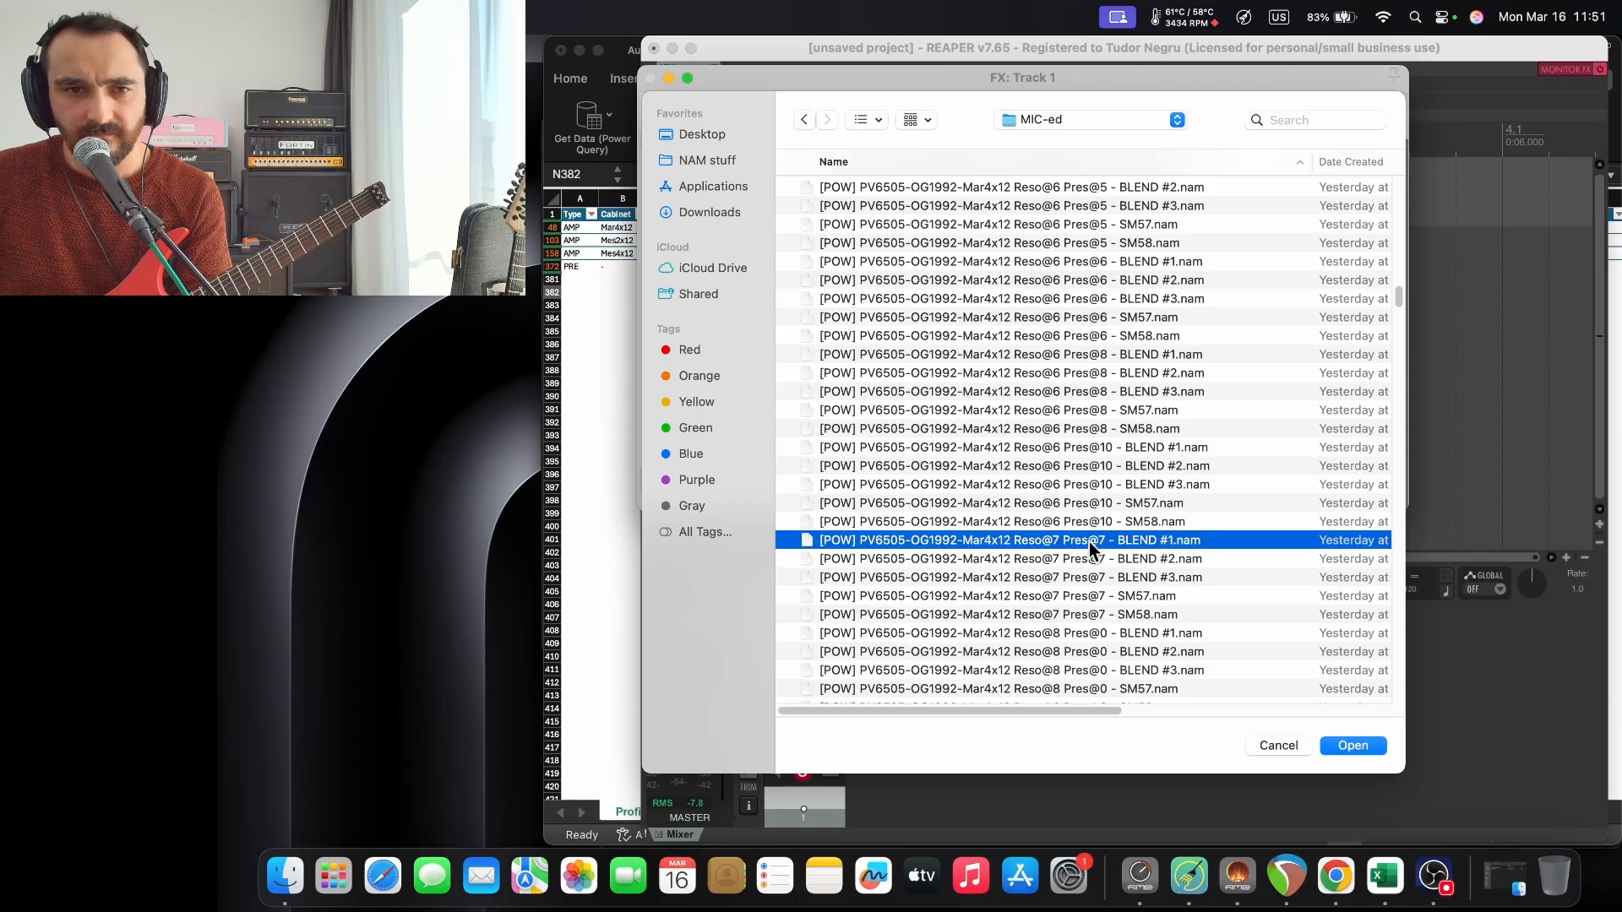
pyautogui.click(1352, 746)
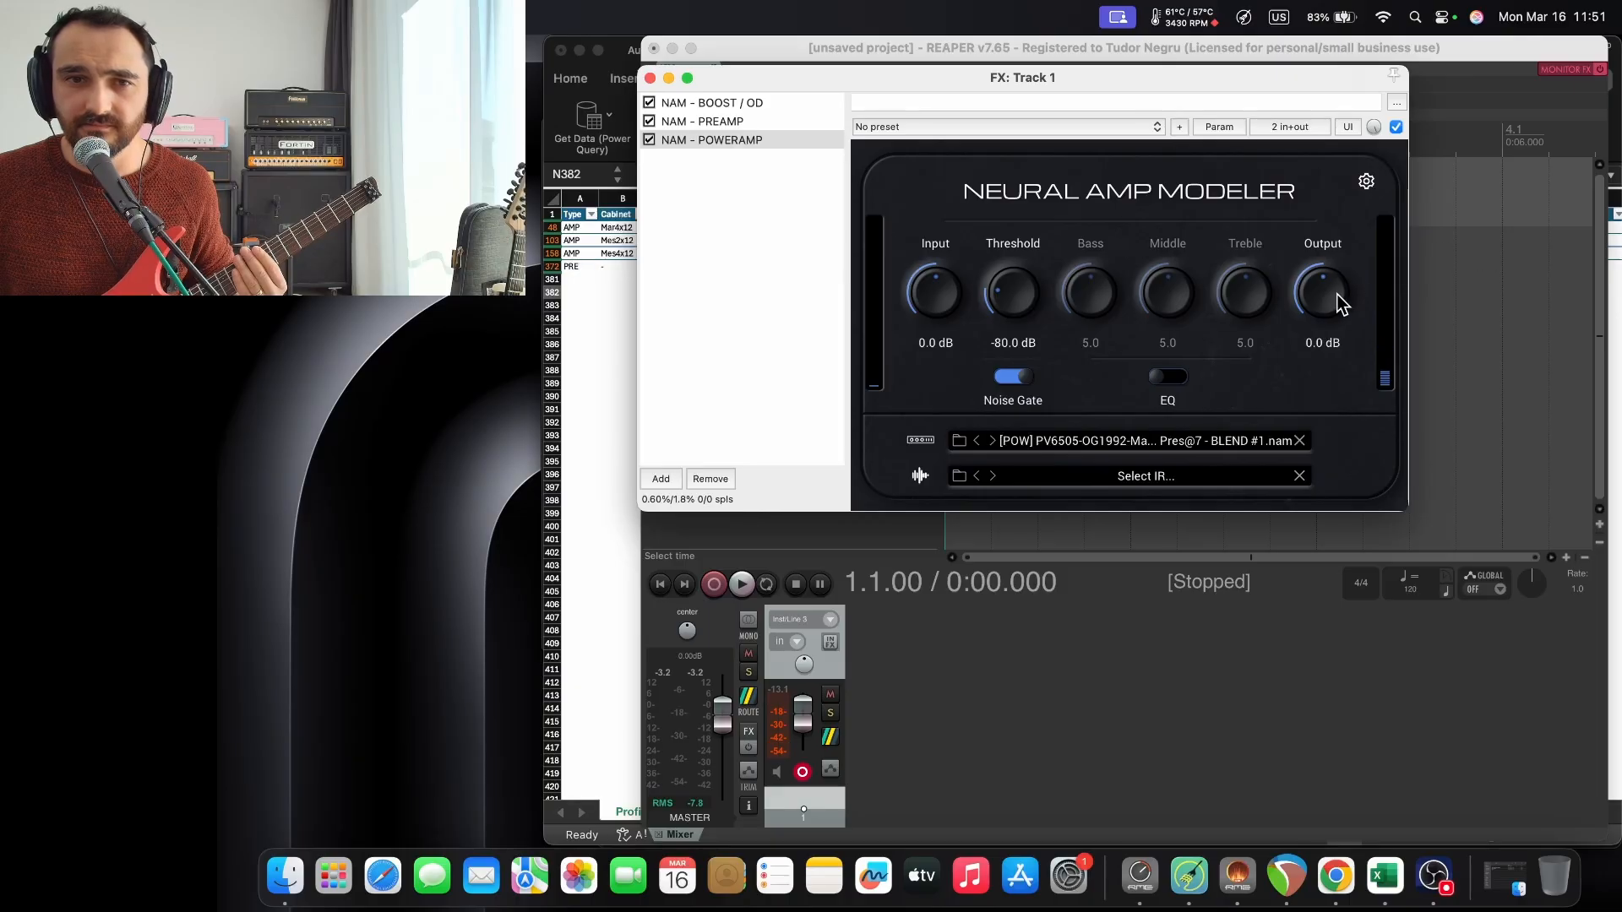
# Adjust the output level of "NAM - POWERAMP" to 7.0 dB.
pyautogui.moveTo(1342, 304); pyautogui.dragTo(1323, 308)
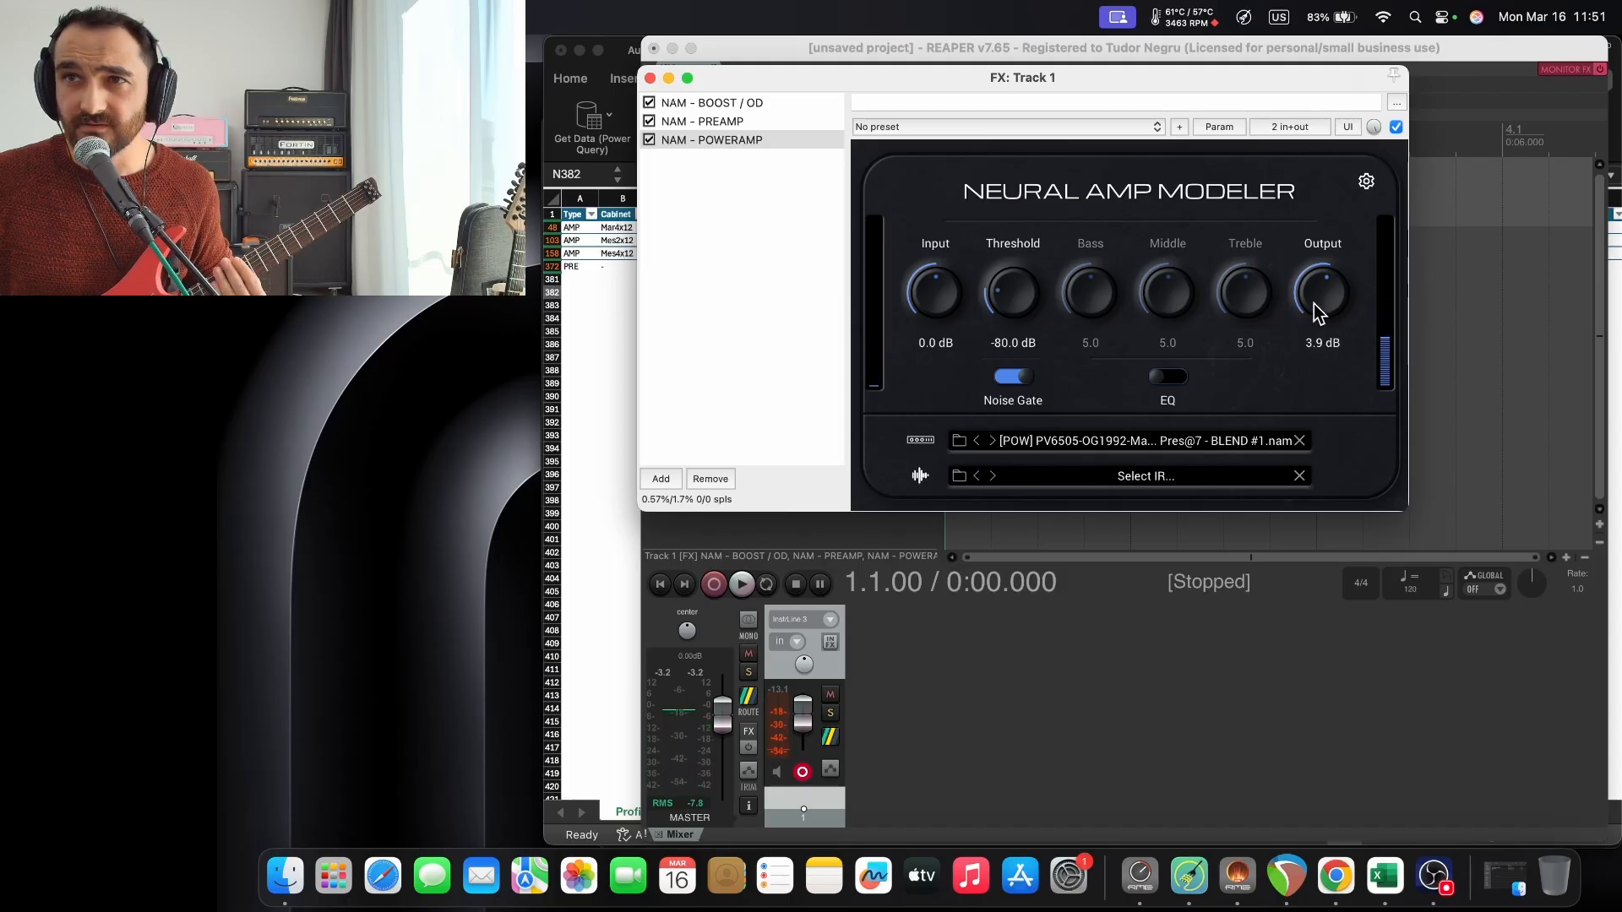
pyautogui.scroll(5, 1315, 303)
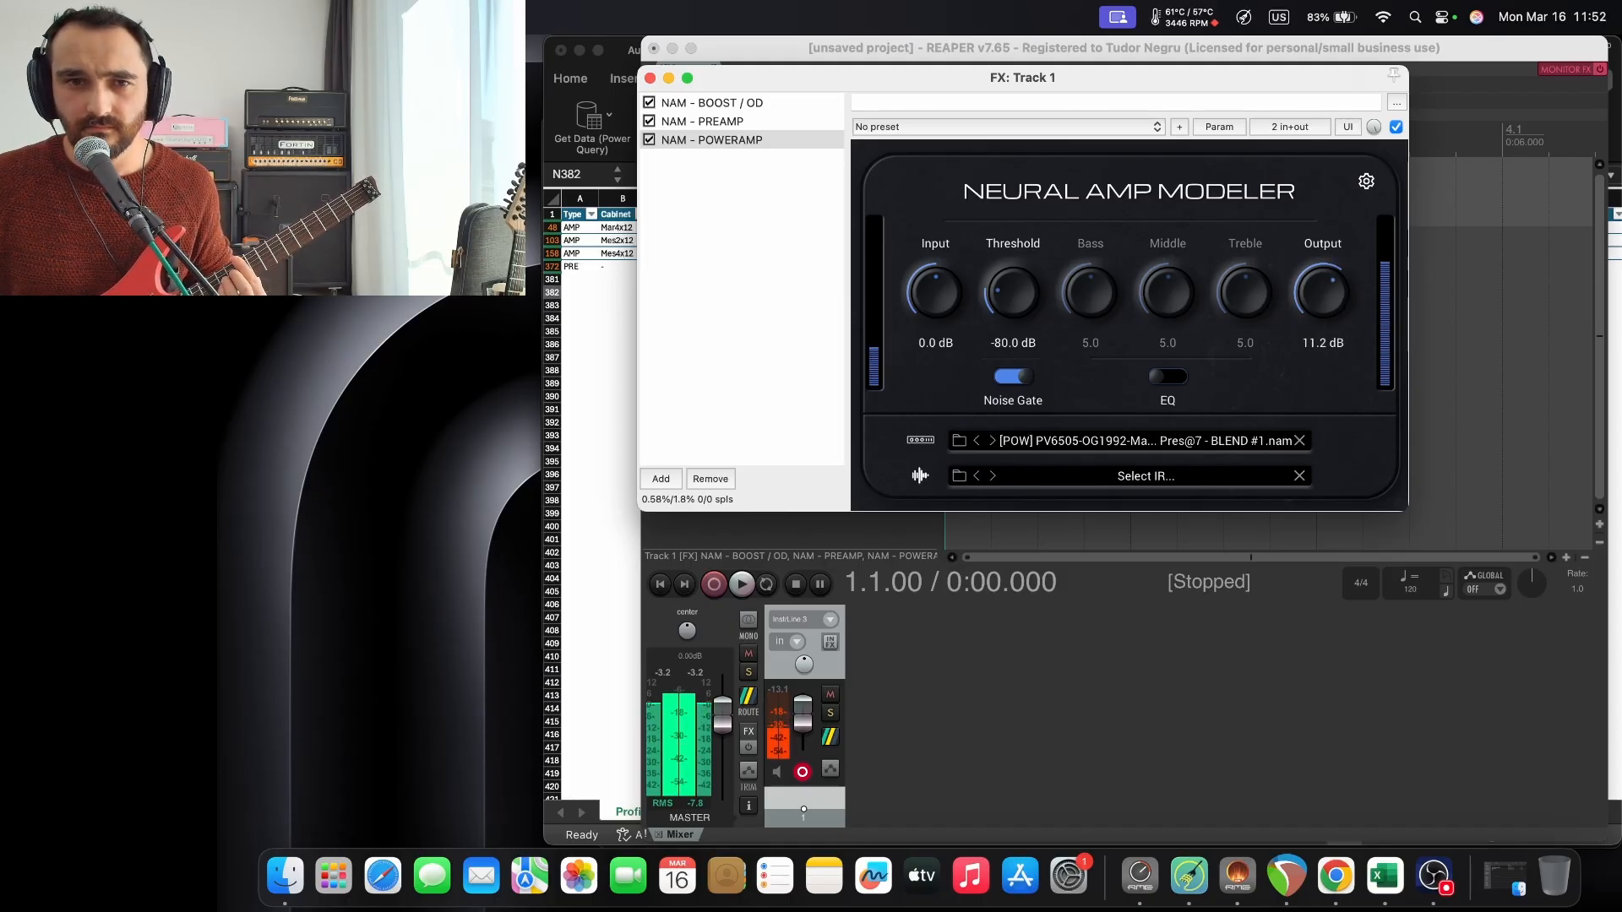
pyautogui.scroll(-3, 1323, 292)
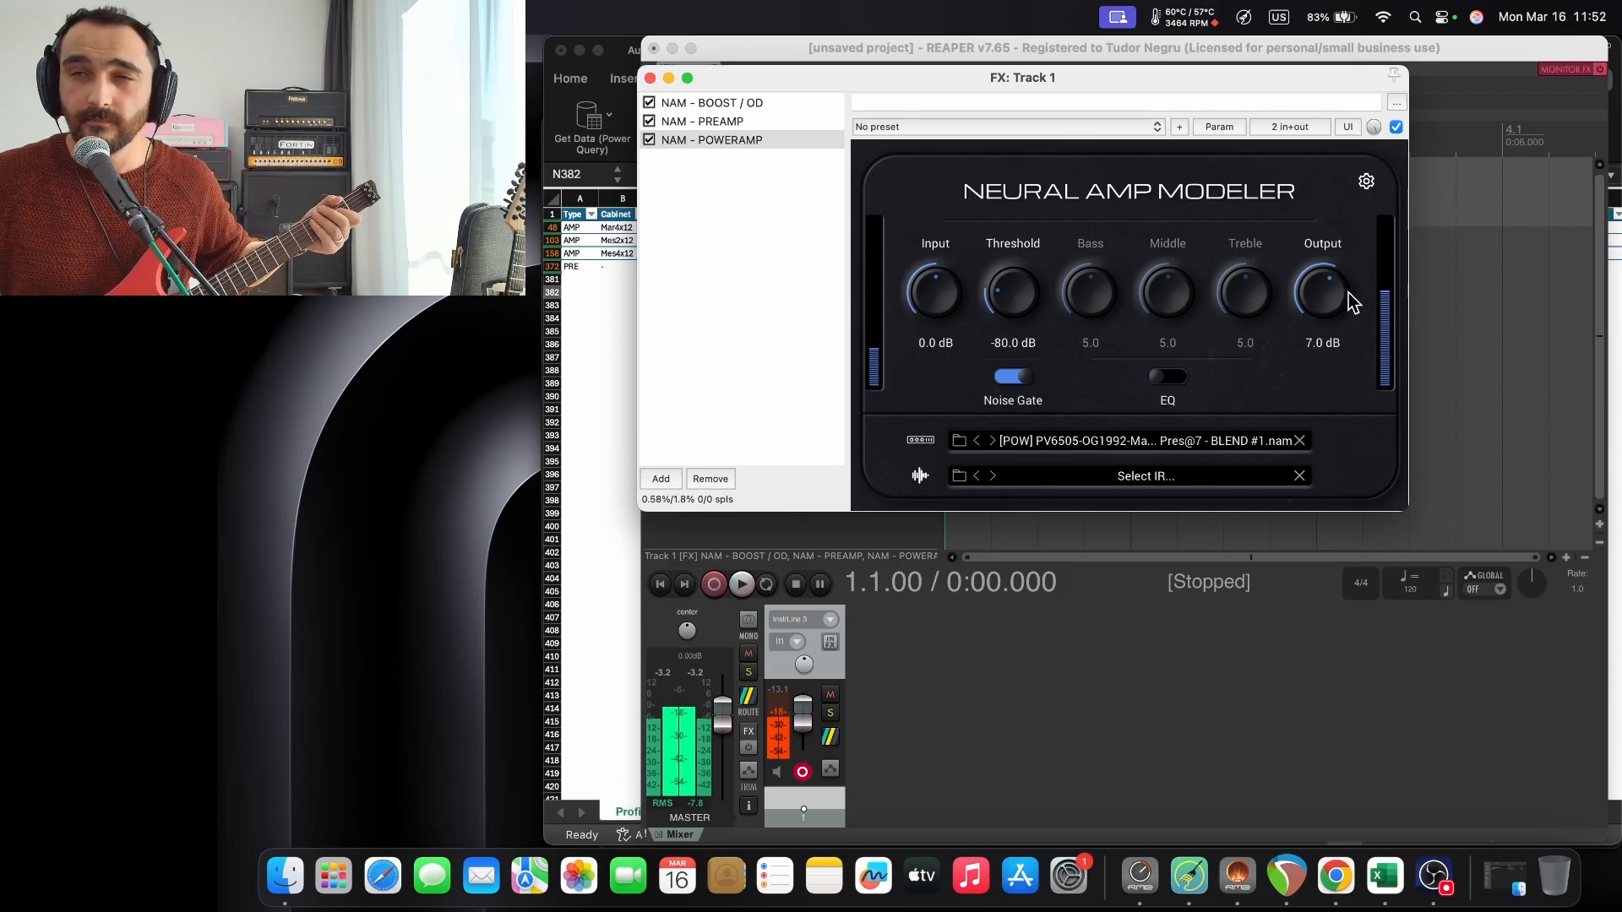
pyautogui.click(1147, 442)
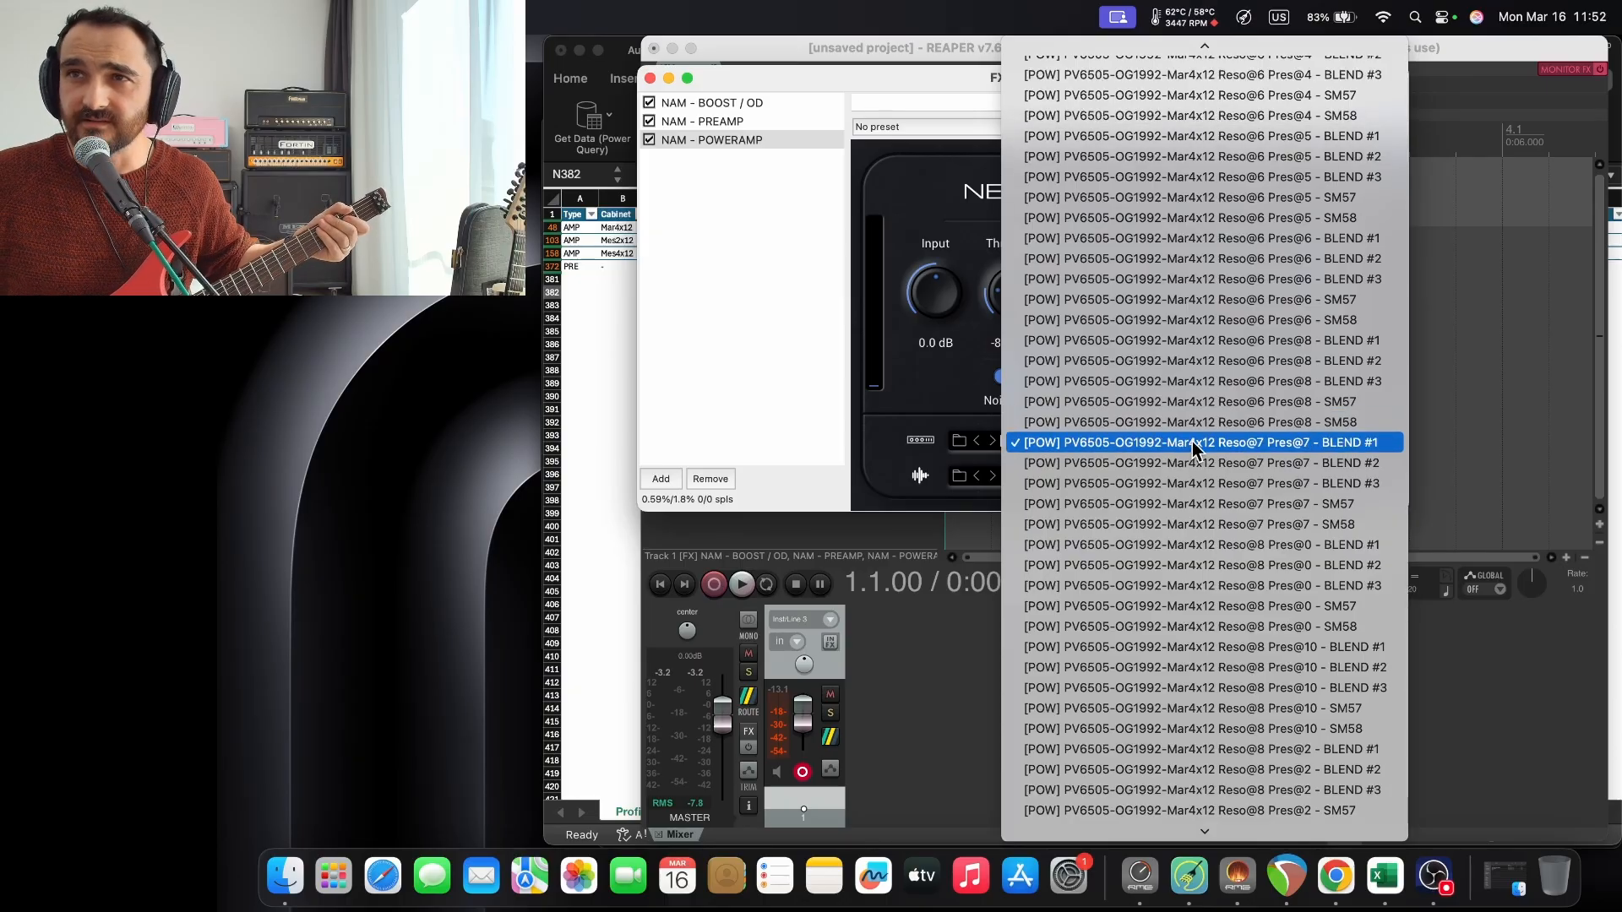
pyautogui.scroll(-15, 1194, 448)
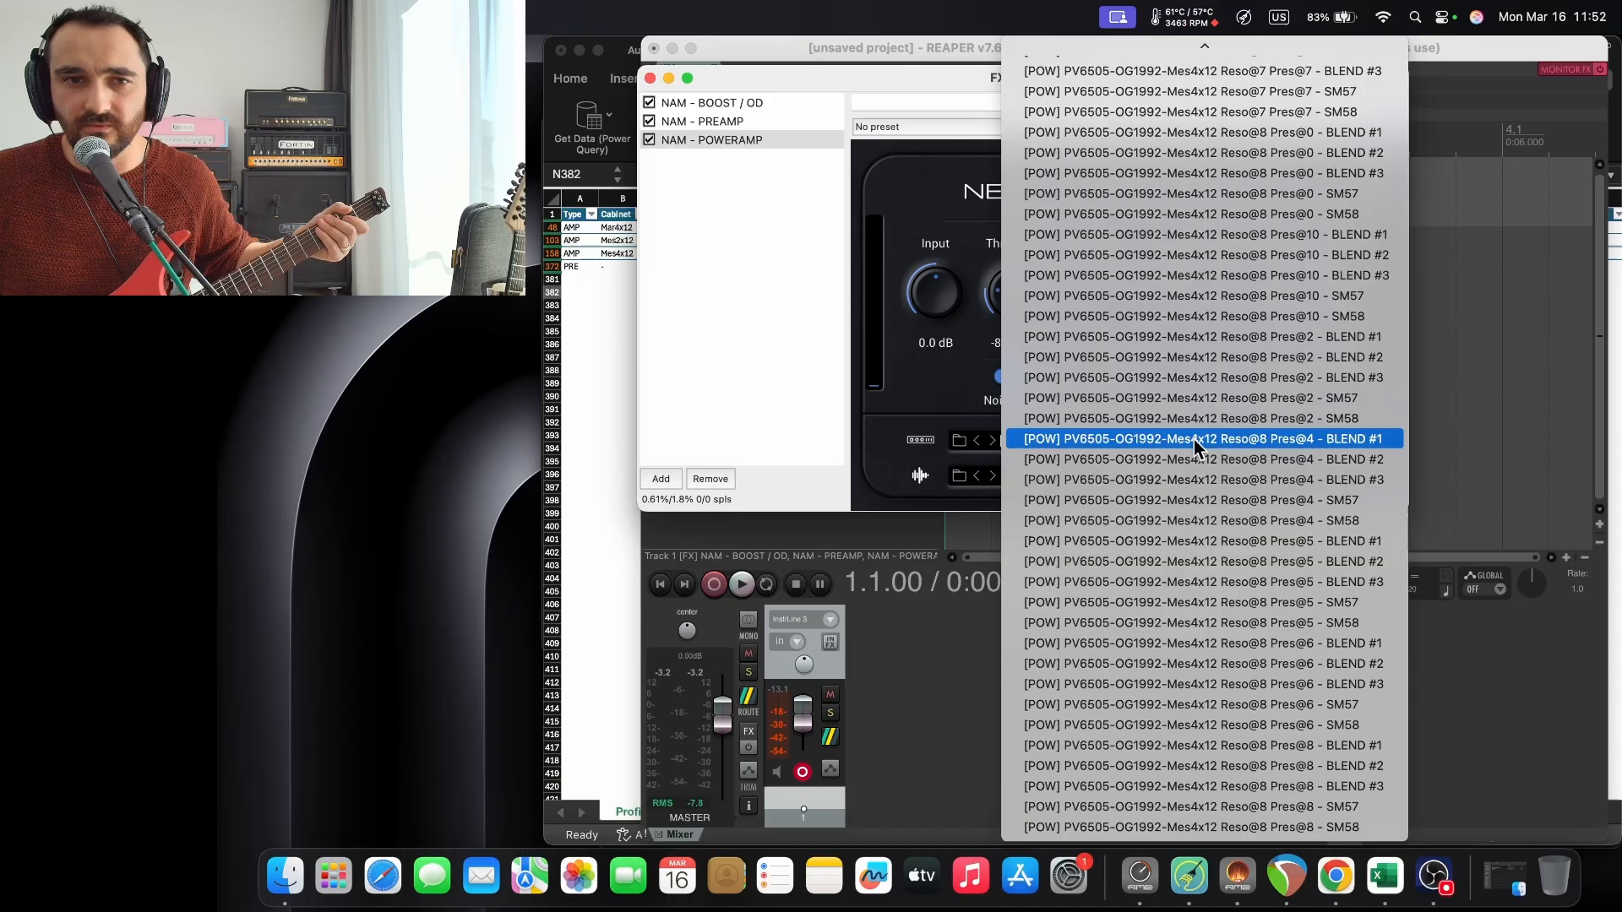
pyautogui.scroll(15, 1318, 545)
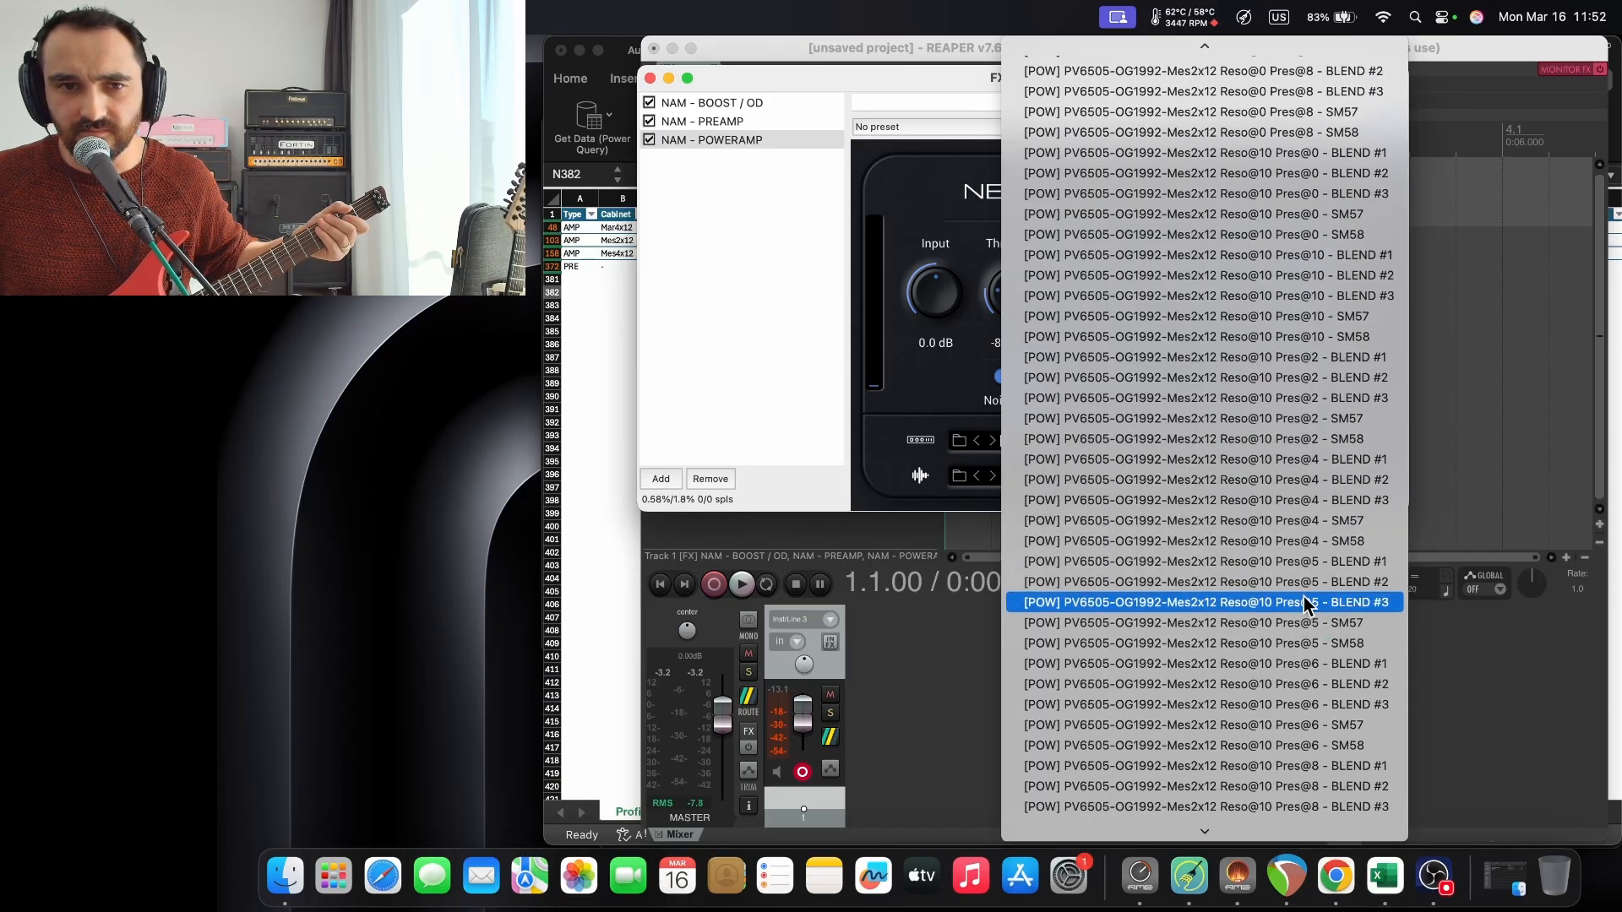
pyautogui.scroll(10, 1299, 359)
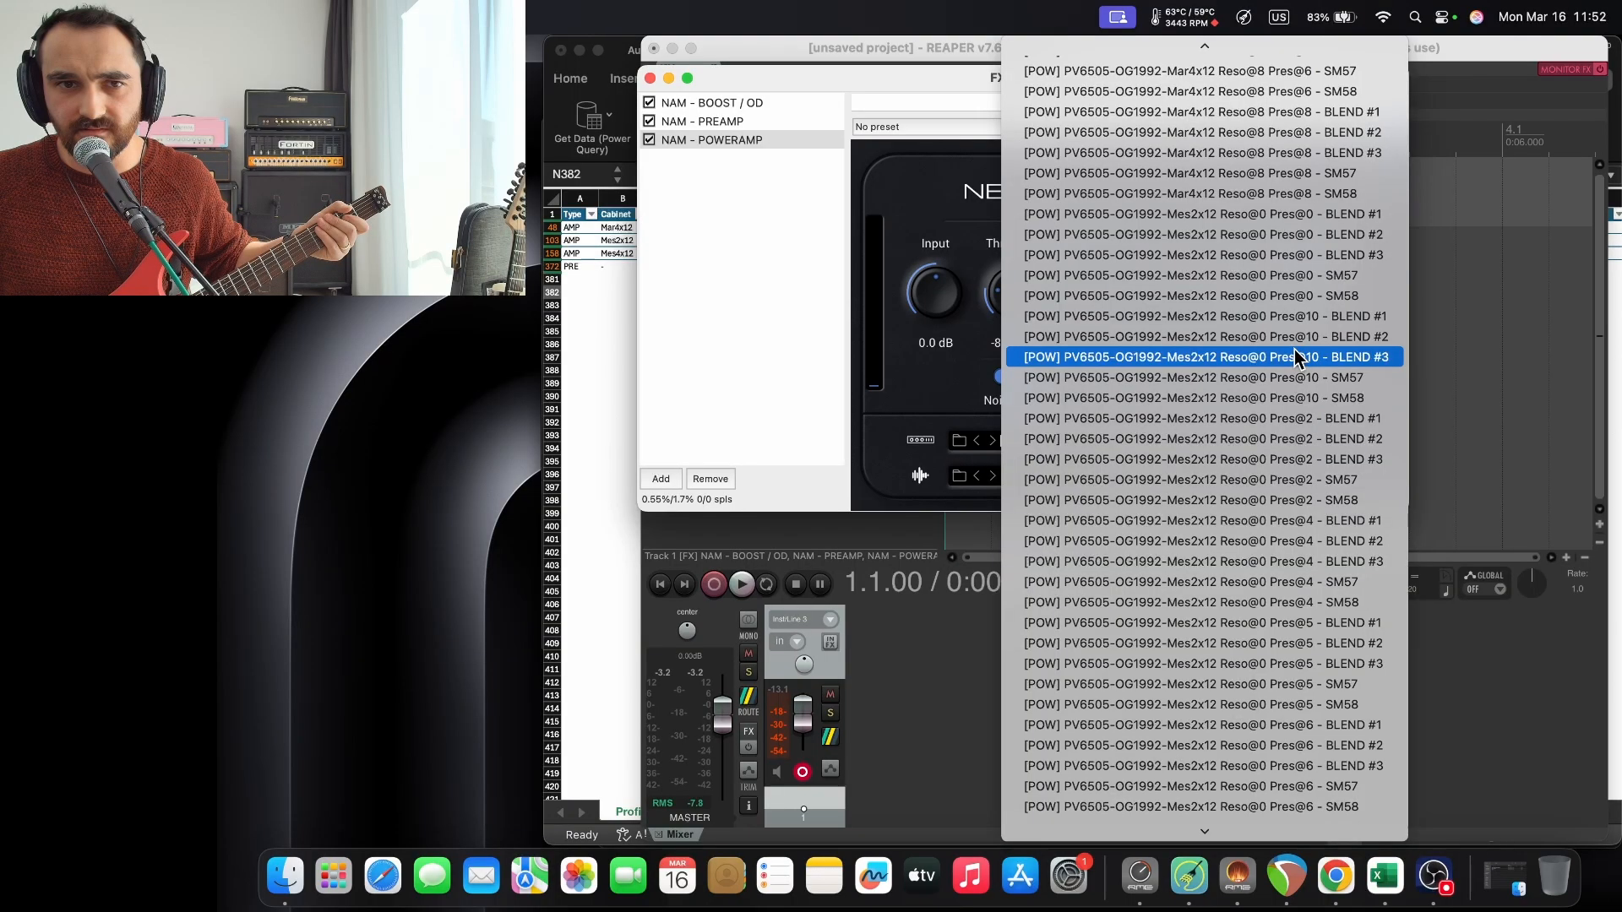
pyautogui.click(959, 446)
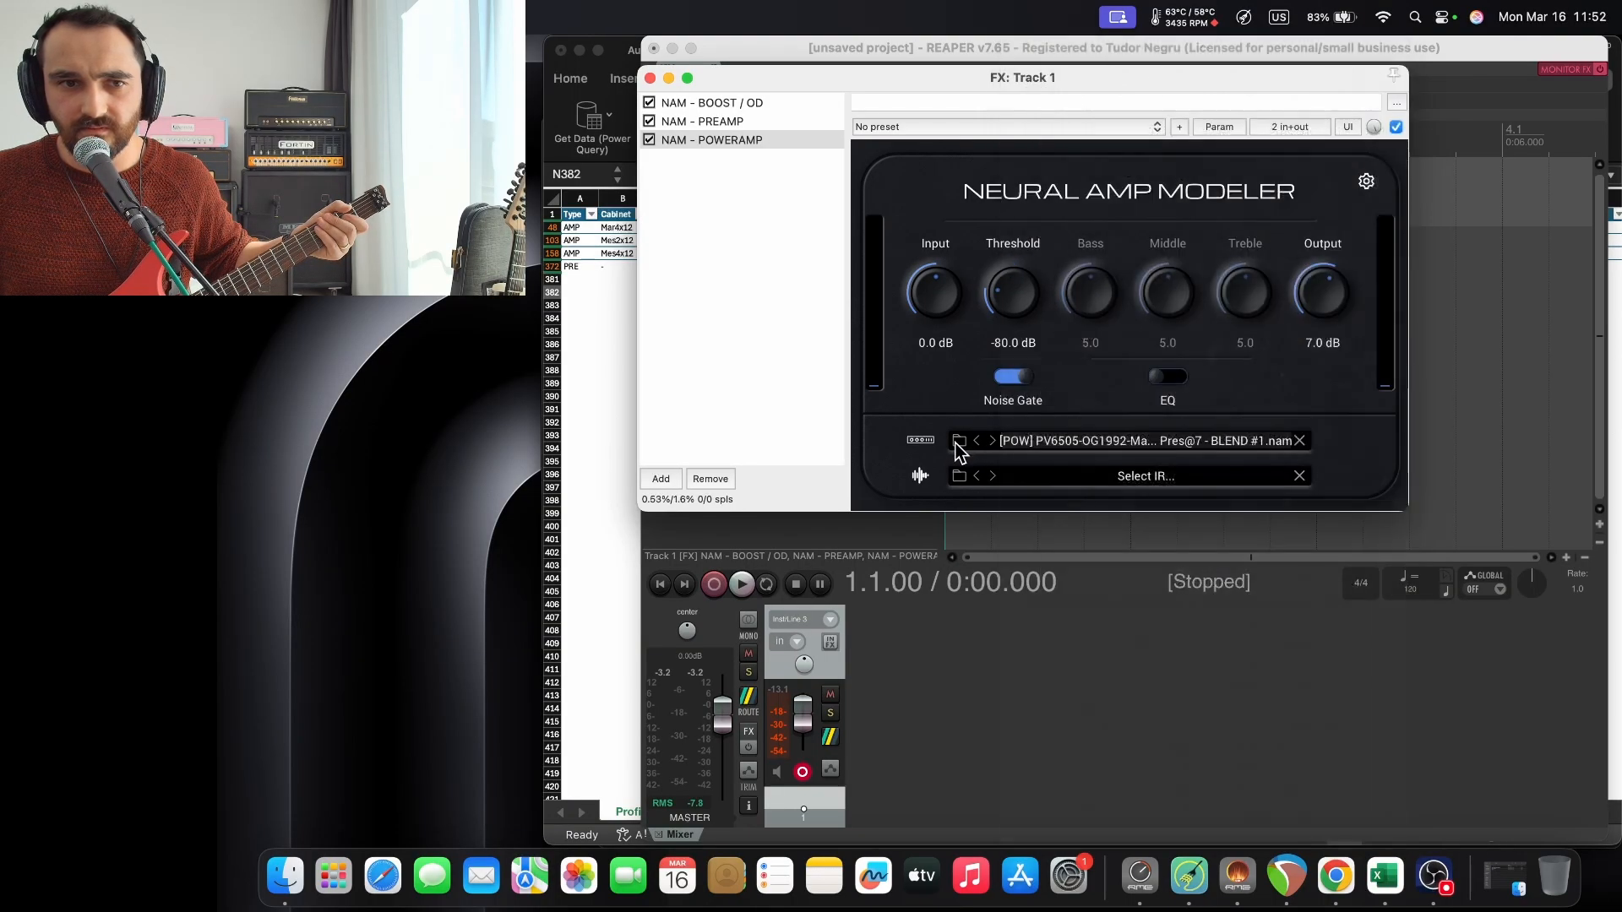
# Load the Mes2x12 "Reso@7 Pres@7 - BLEND #1" model from the MIC-ed folder into "NAM - POWERAMP".
pyautogui.click(959, 442)
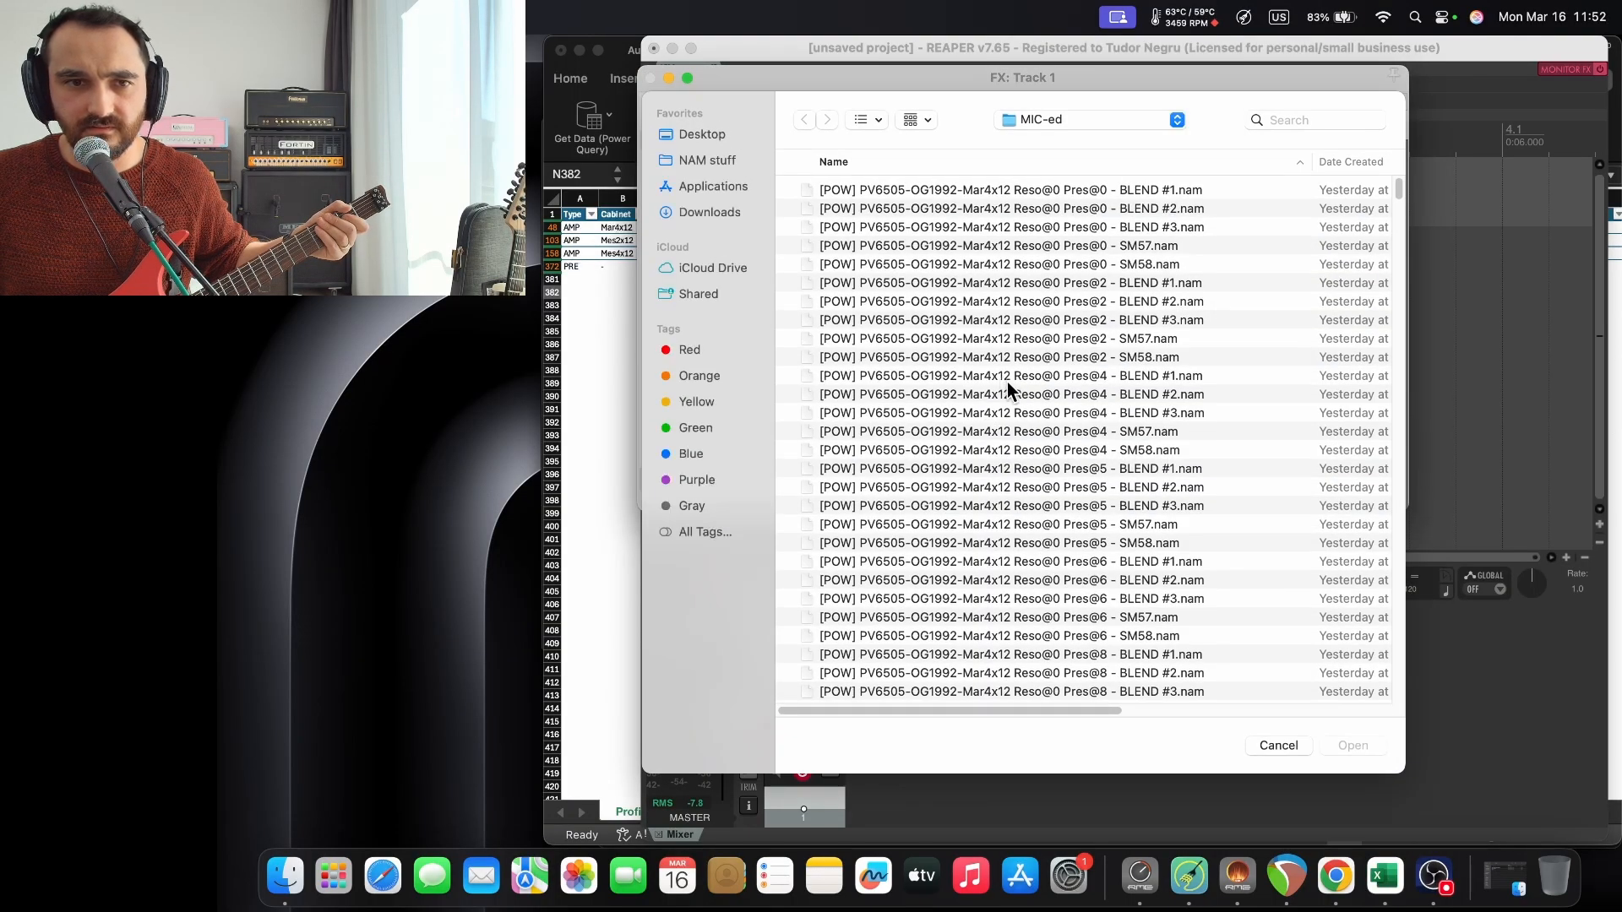
pyautogui.scroll(-20, 1007, 382)
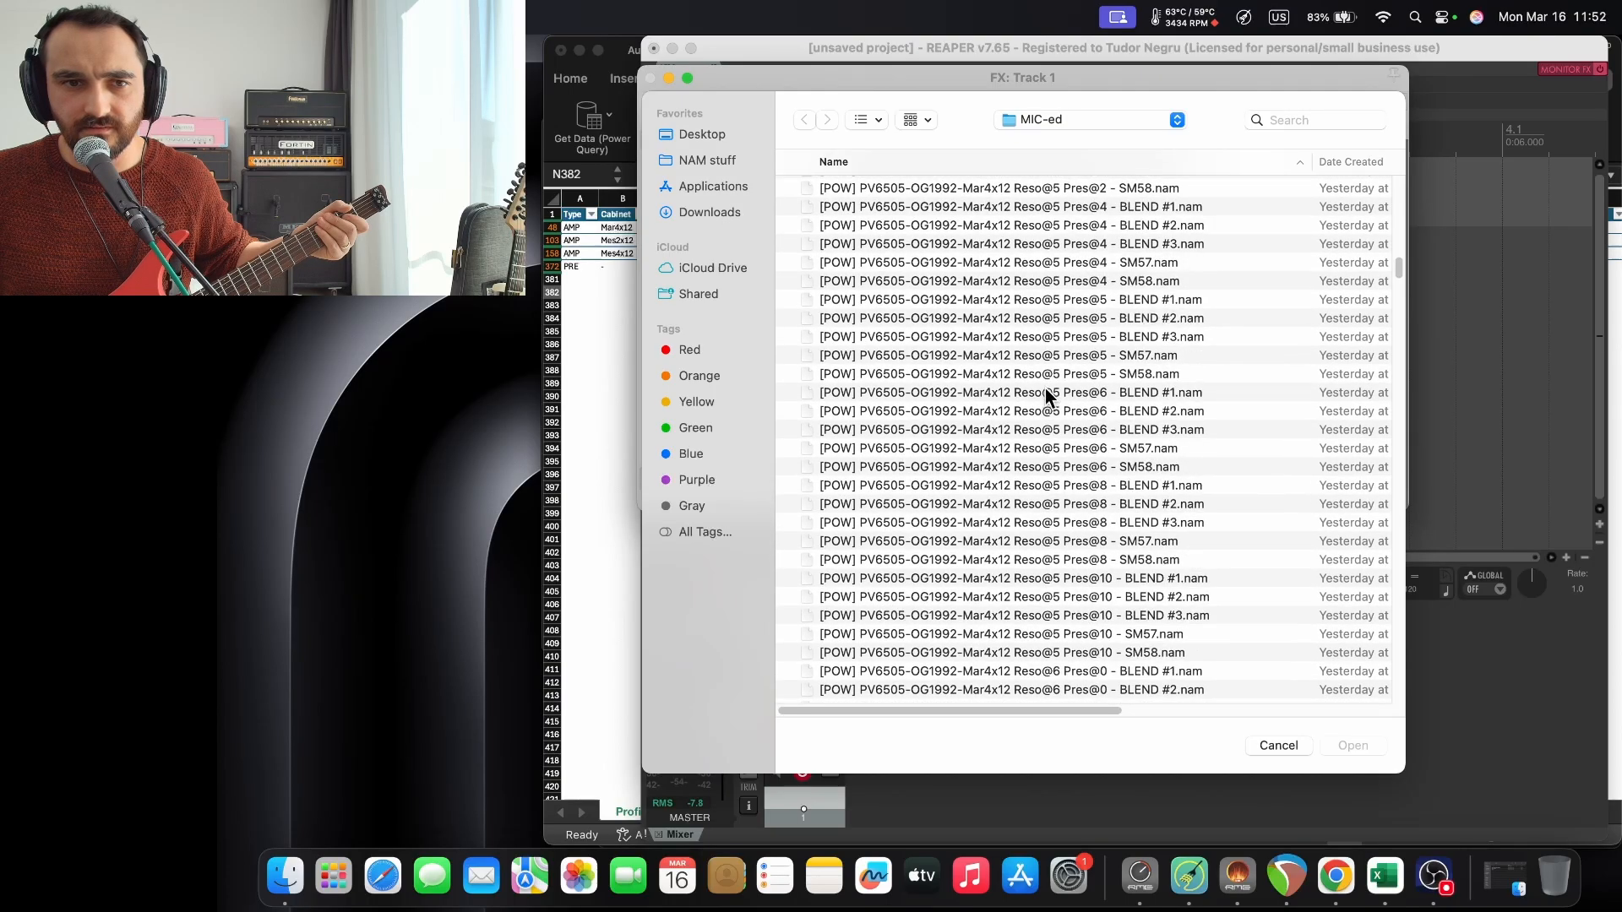
pyautogui.scroll(-20, 1046, 391)
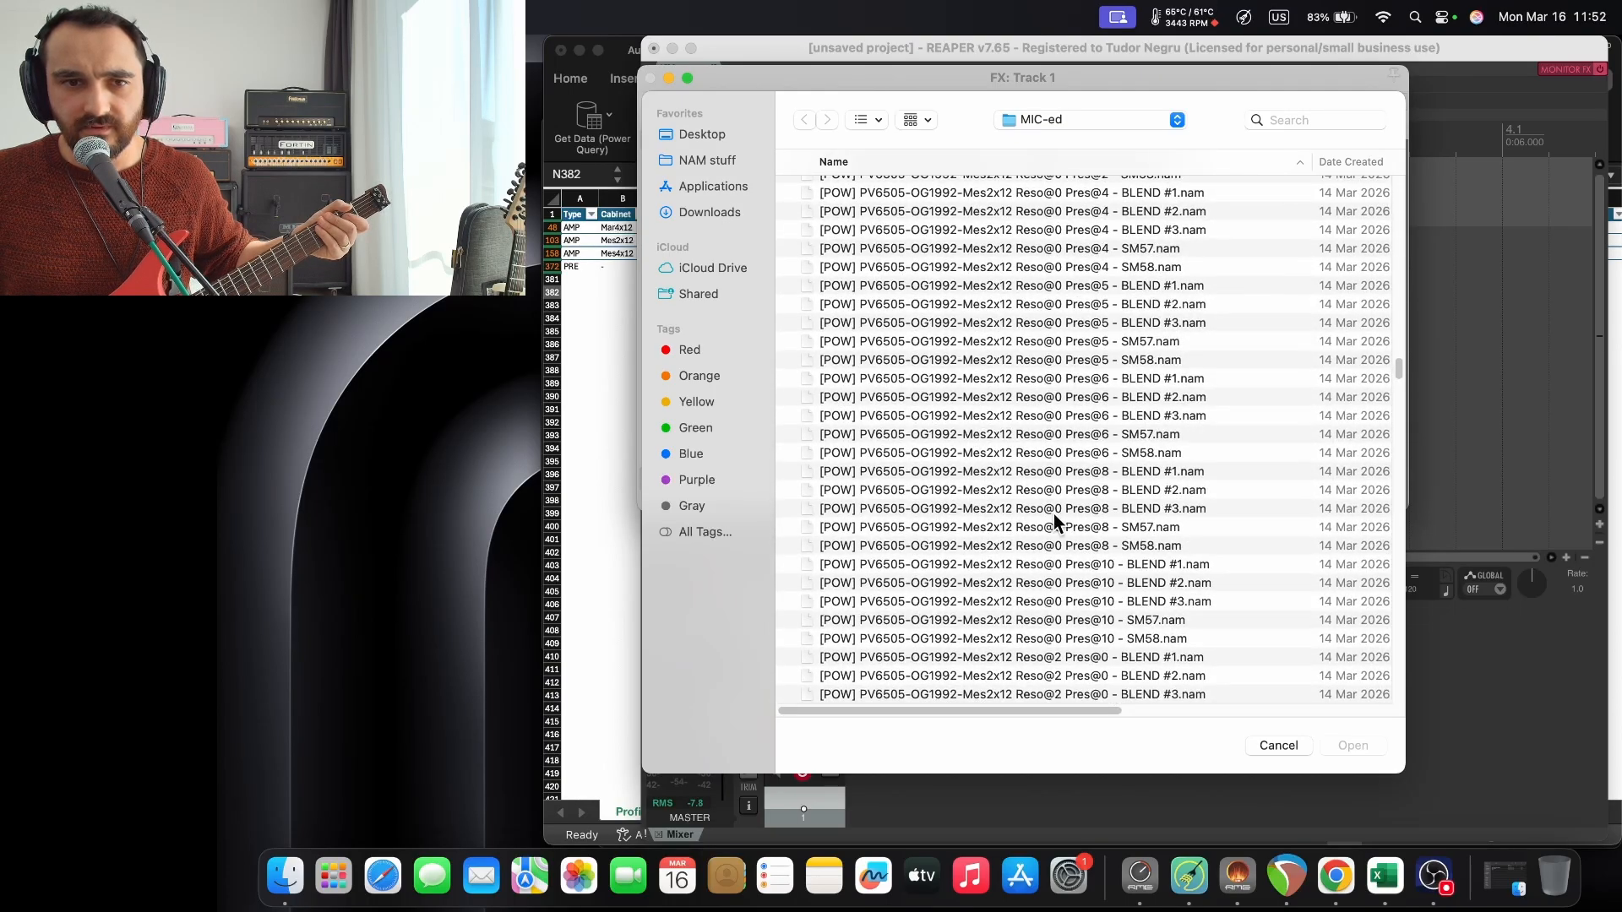
pyautogui.scroll(-20, 1054, 521)
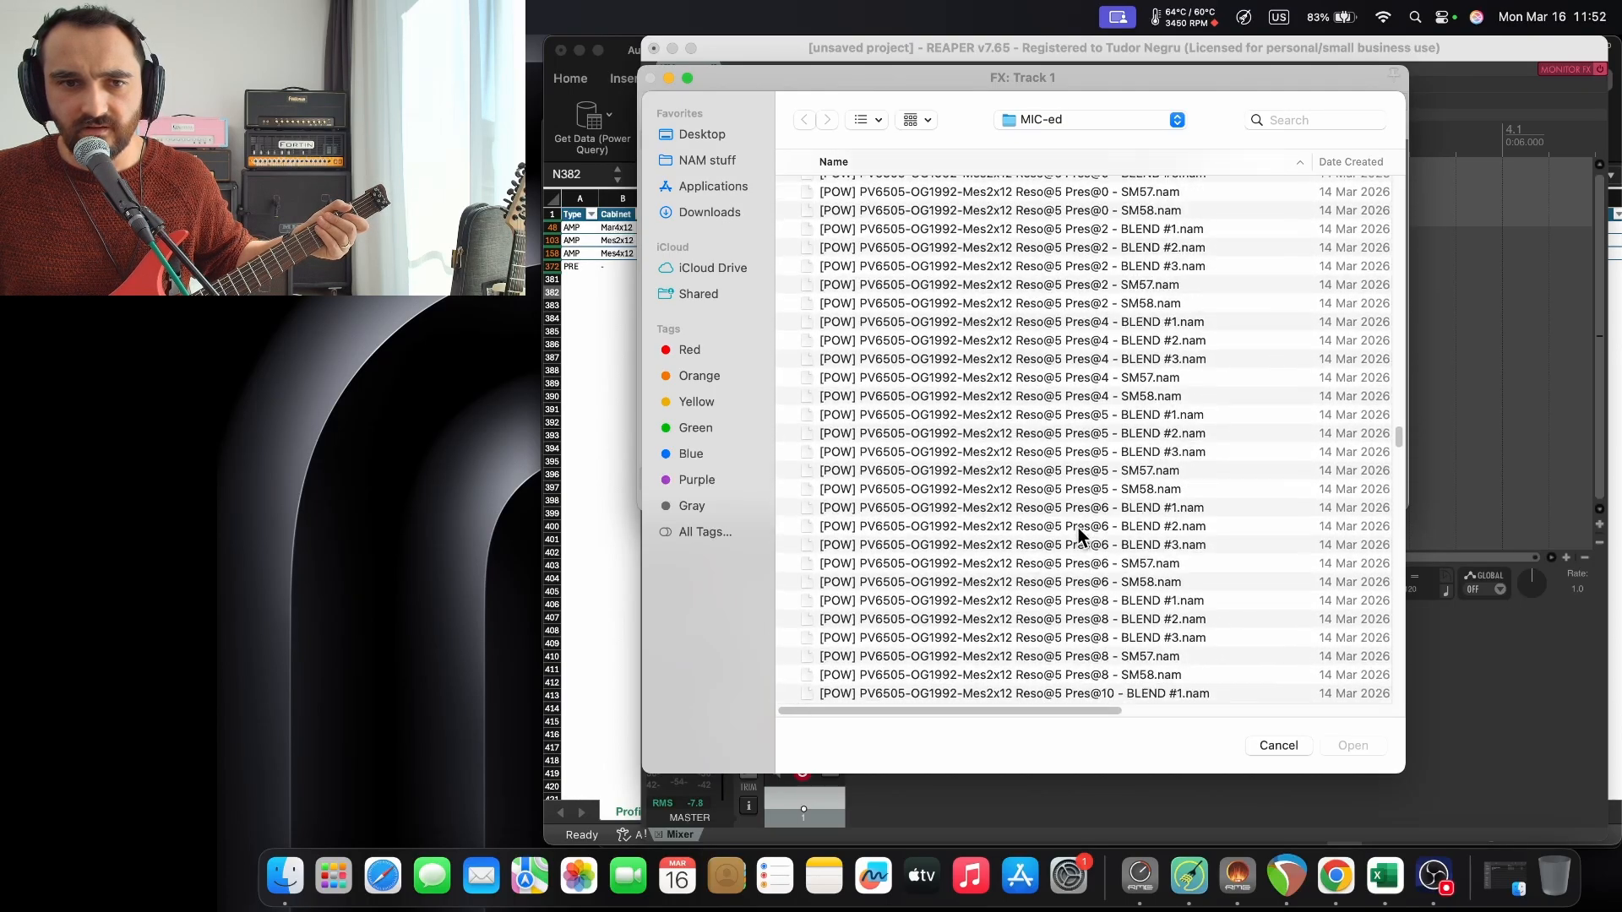
pyautogui.scroll(-15, 1079, 530)
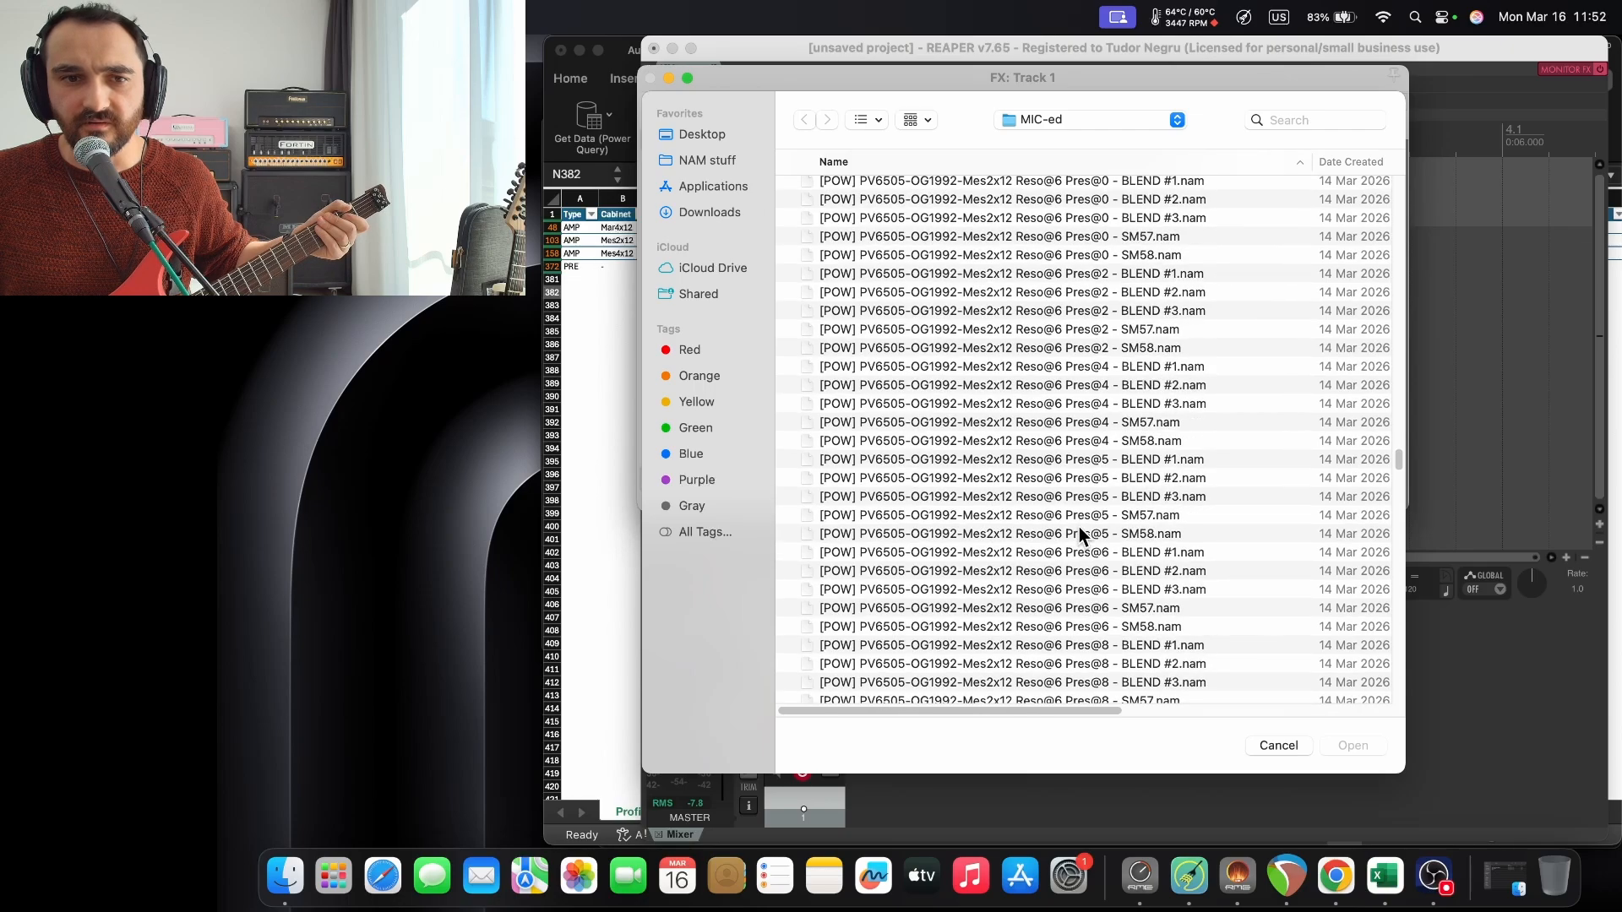
pyautogui.scroll(-6, 1078, 525)
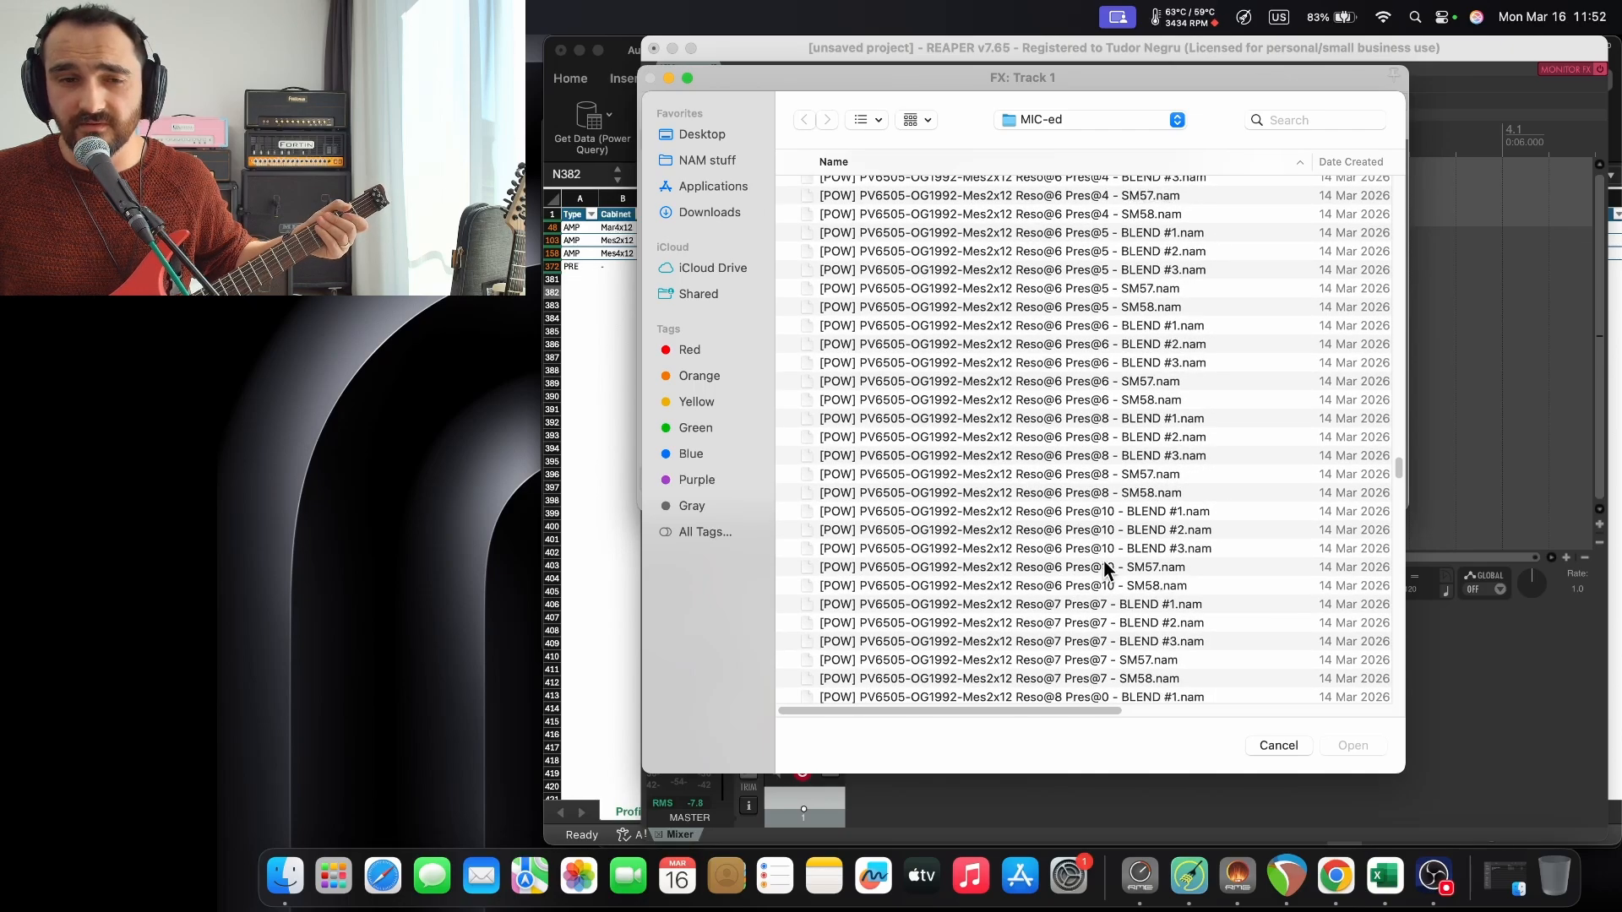
pyautogui.click(1107, 605)
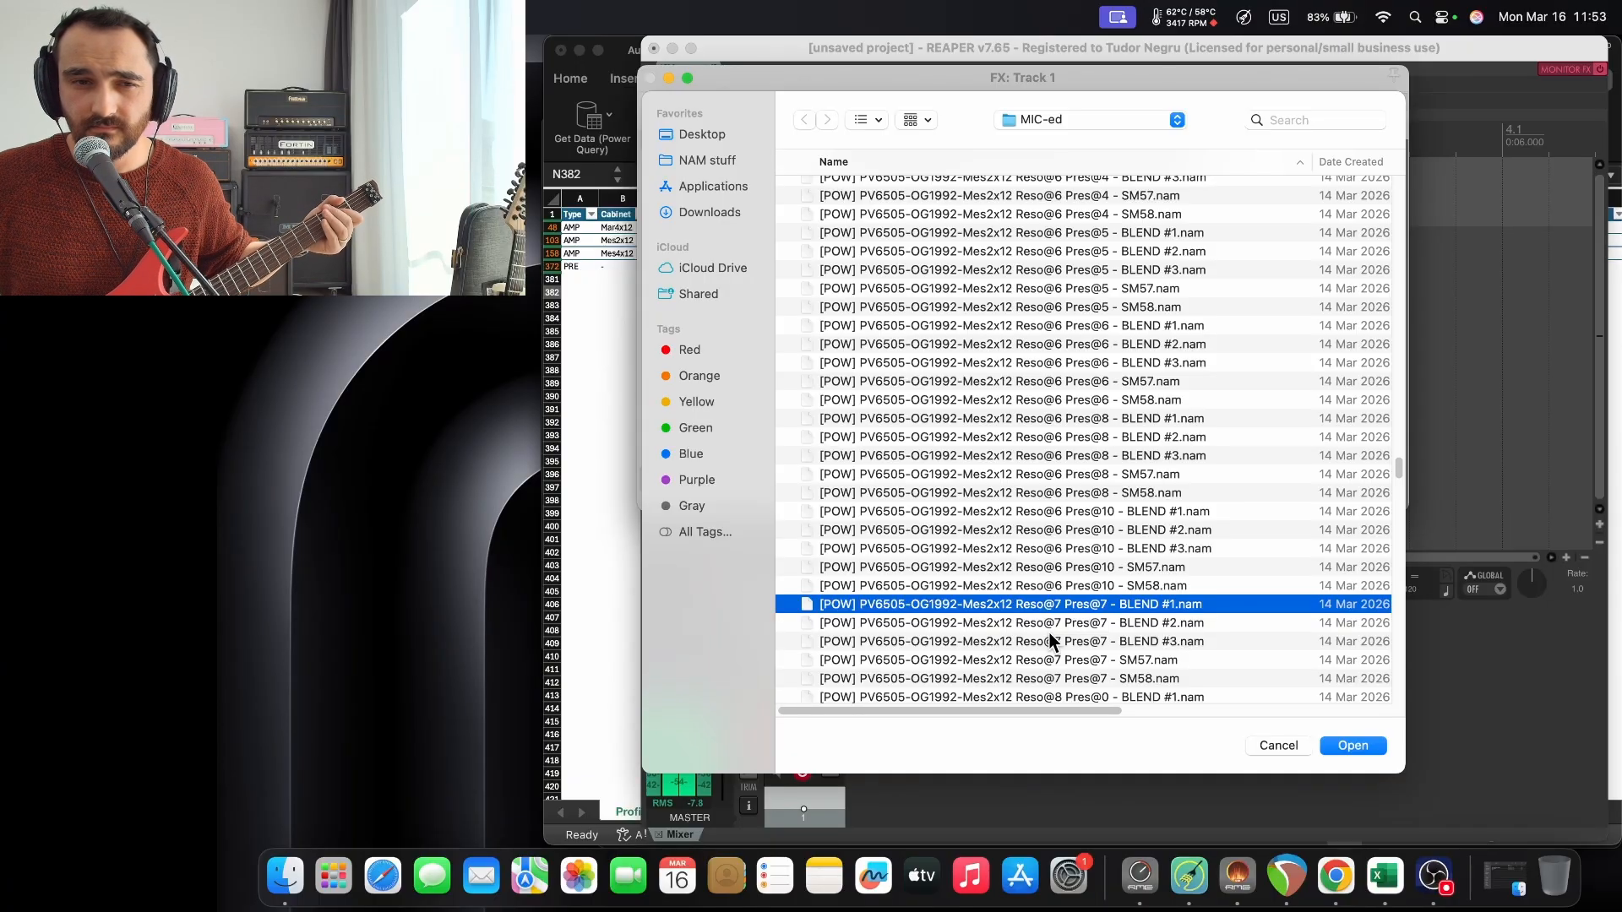
pyautogui.click(1352, 746)
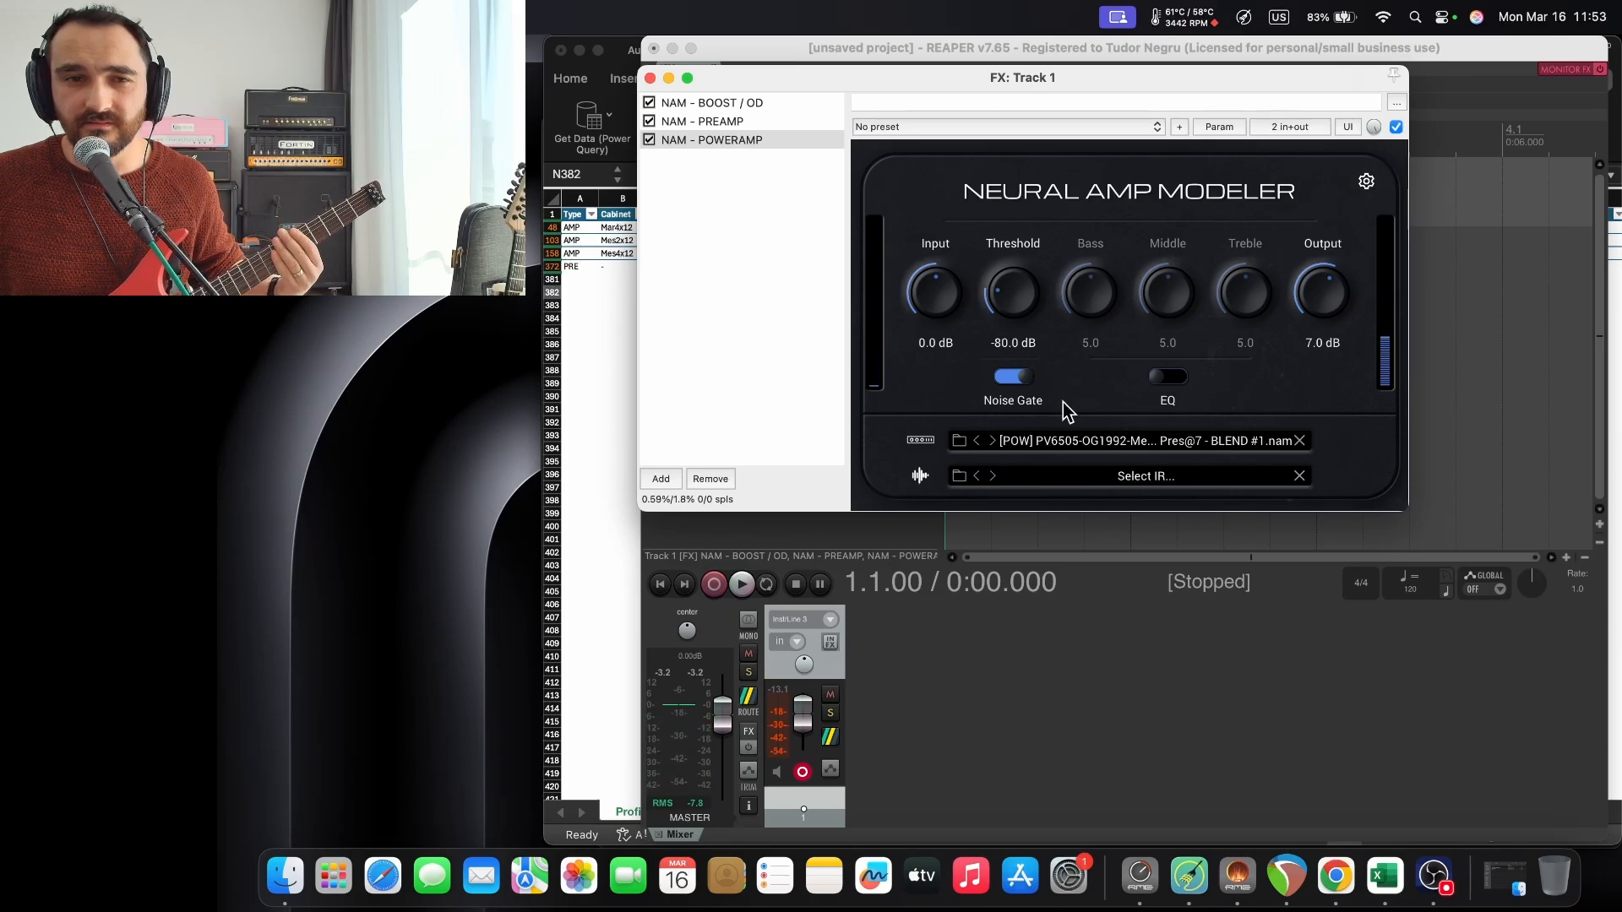
# Load the Mes4x12 "Reso@7 Pres@7 - BLEND #1" model from the MIC-ed folder into "NAM - POWERAMP".
pyautogui.click(959, 440)
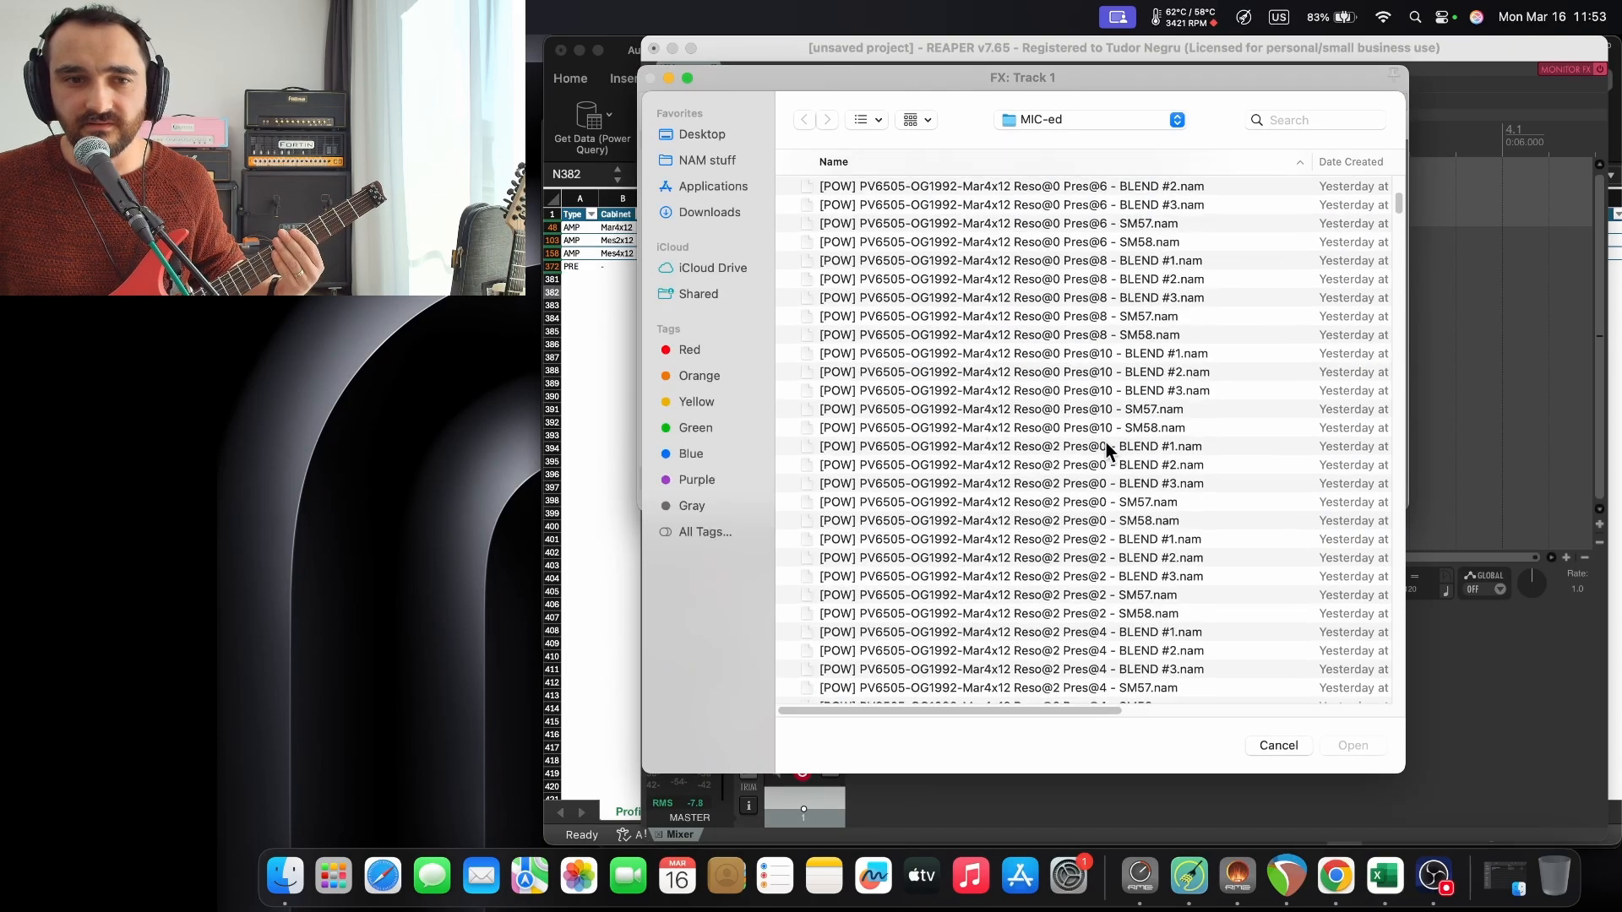
pyautogui.scroll(-15, 1108, 446)
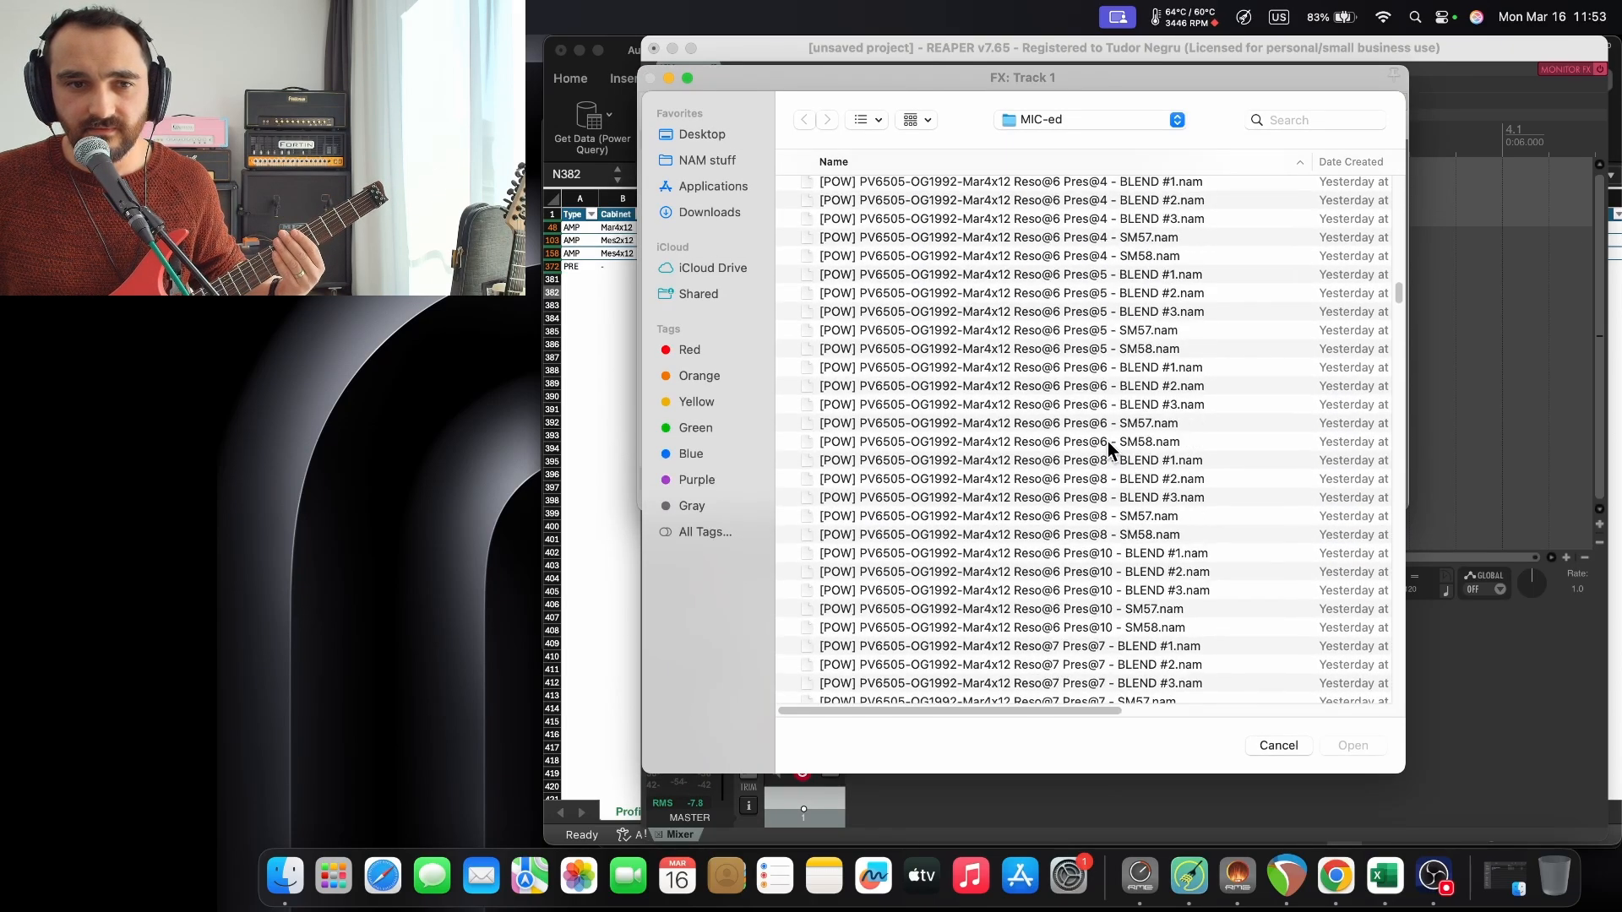
pyautogui.scroll(-20, 1127, 456)
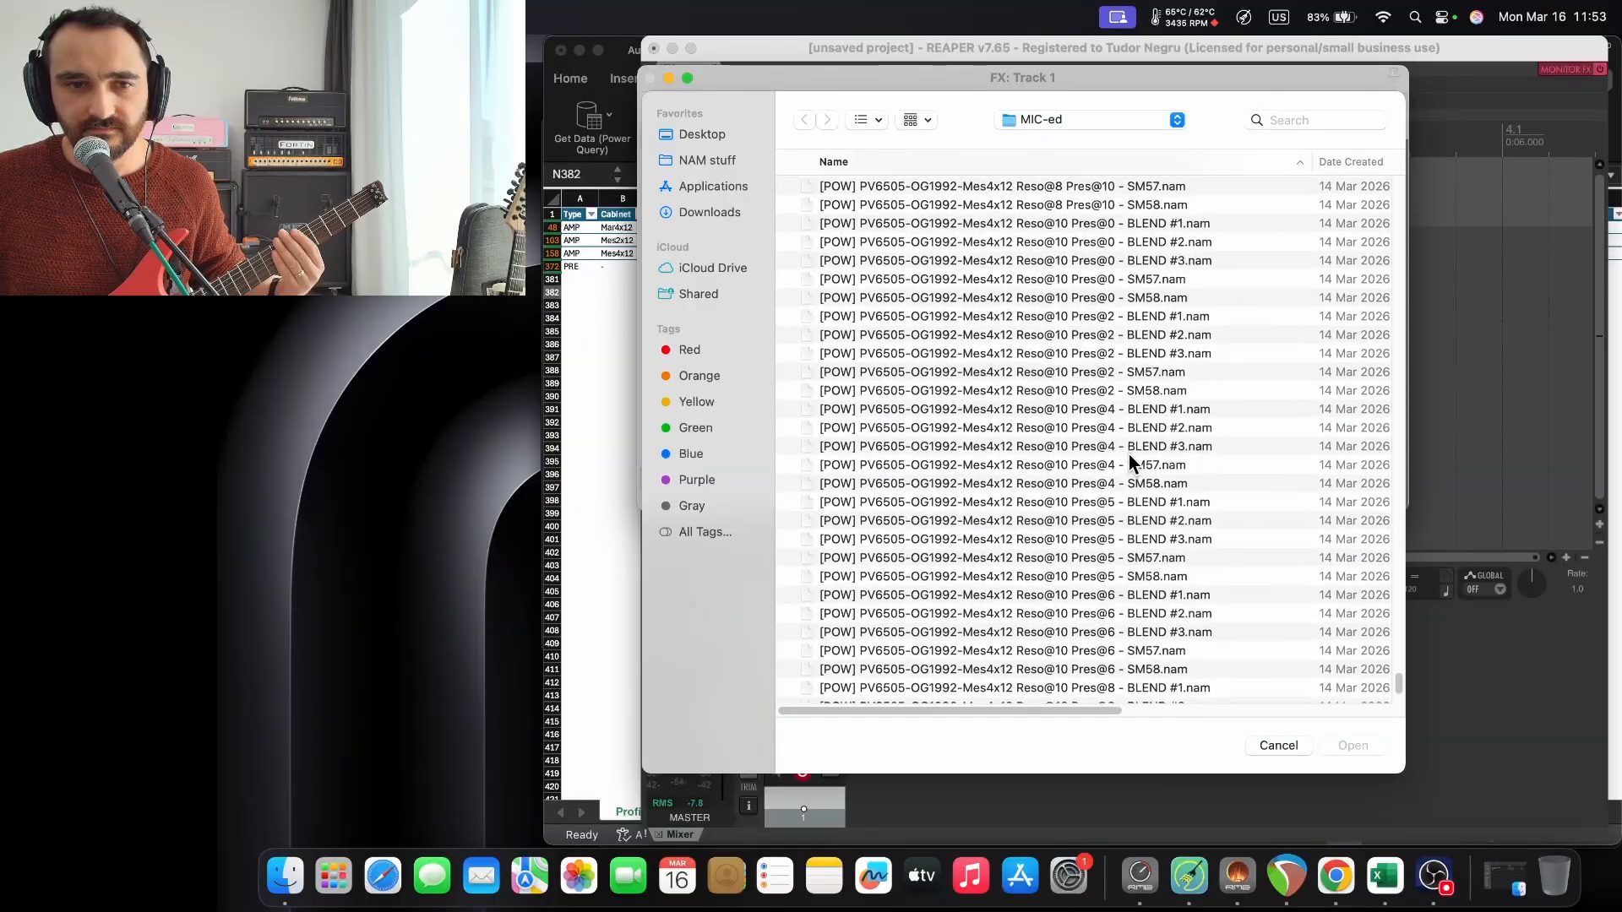
pyautogui.scroll(10, 1128, 454)
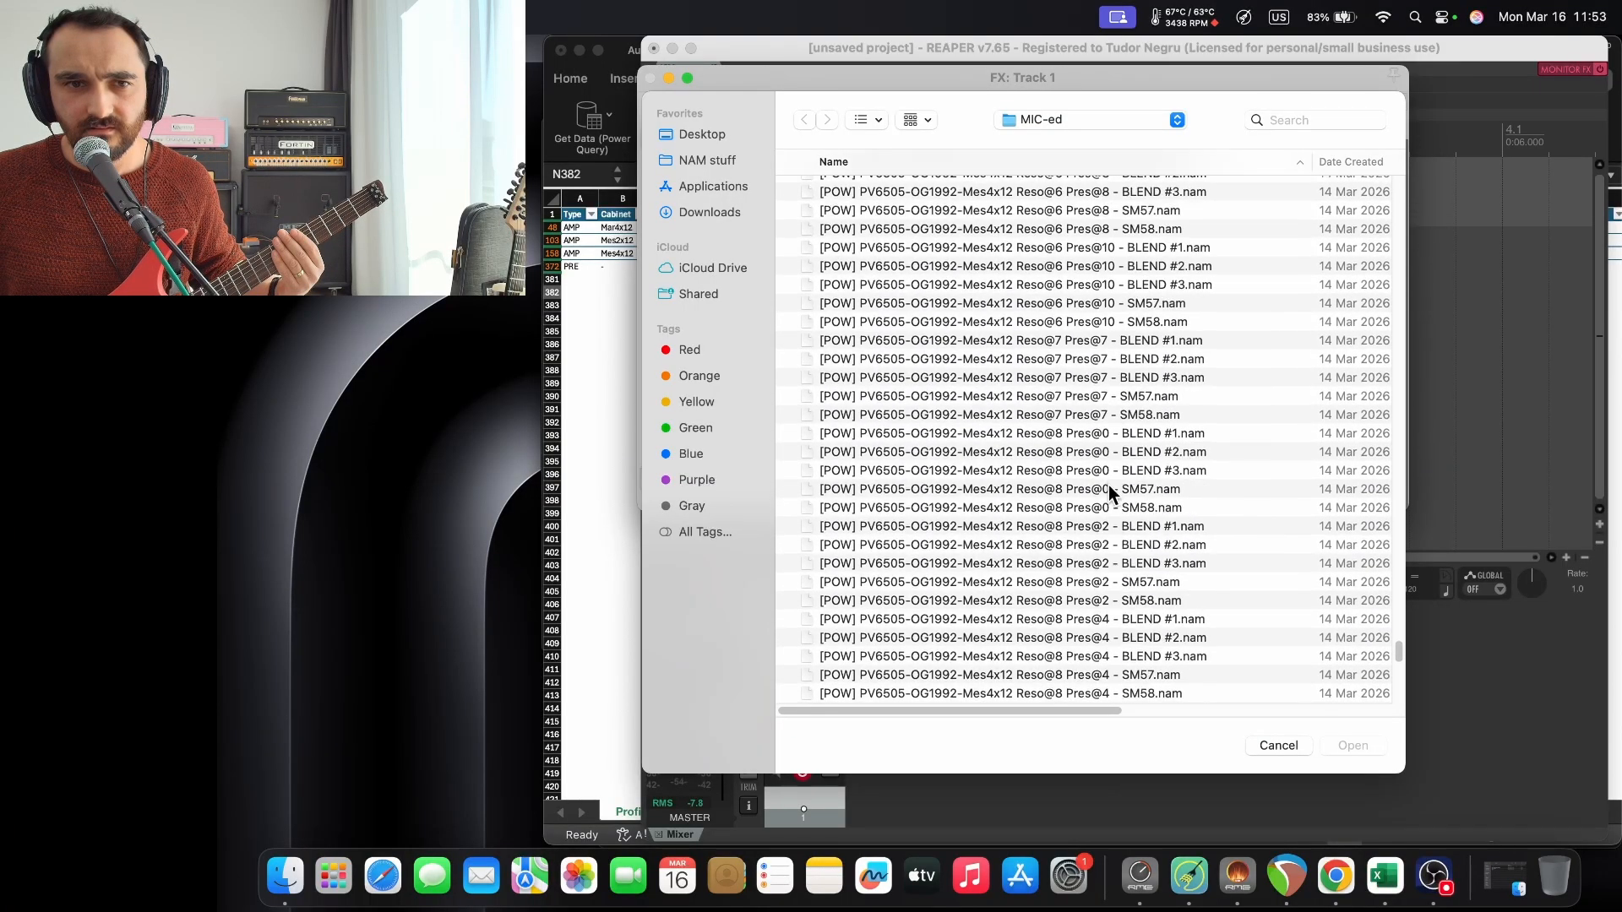
pyautogui.click(1102, 535)
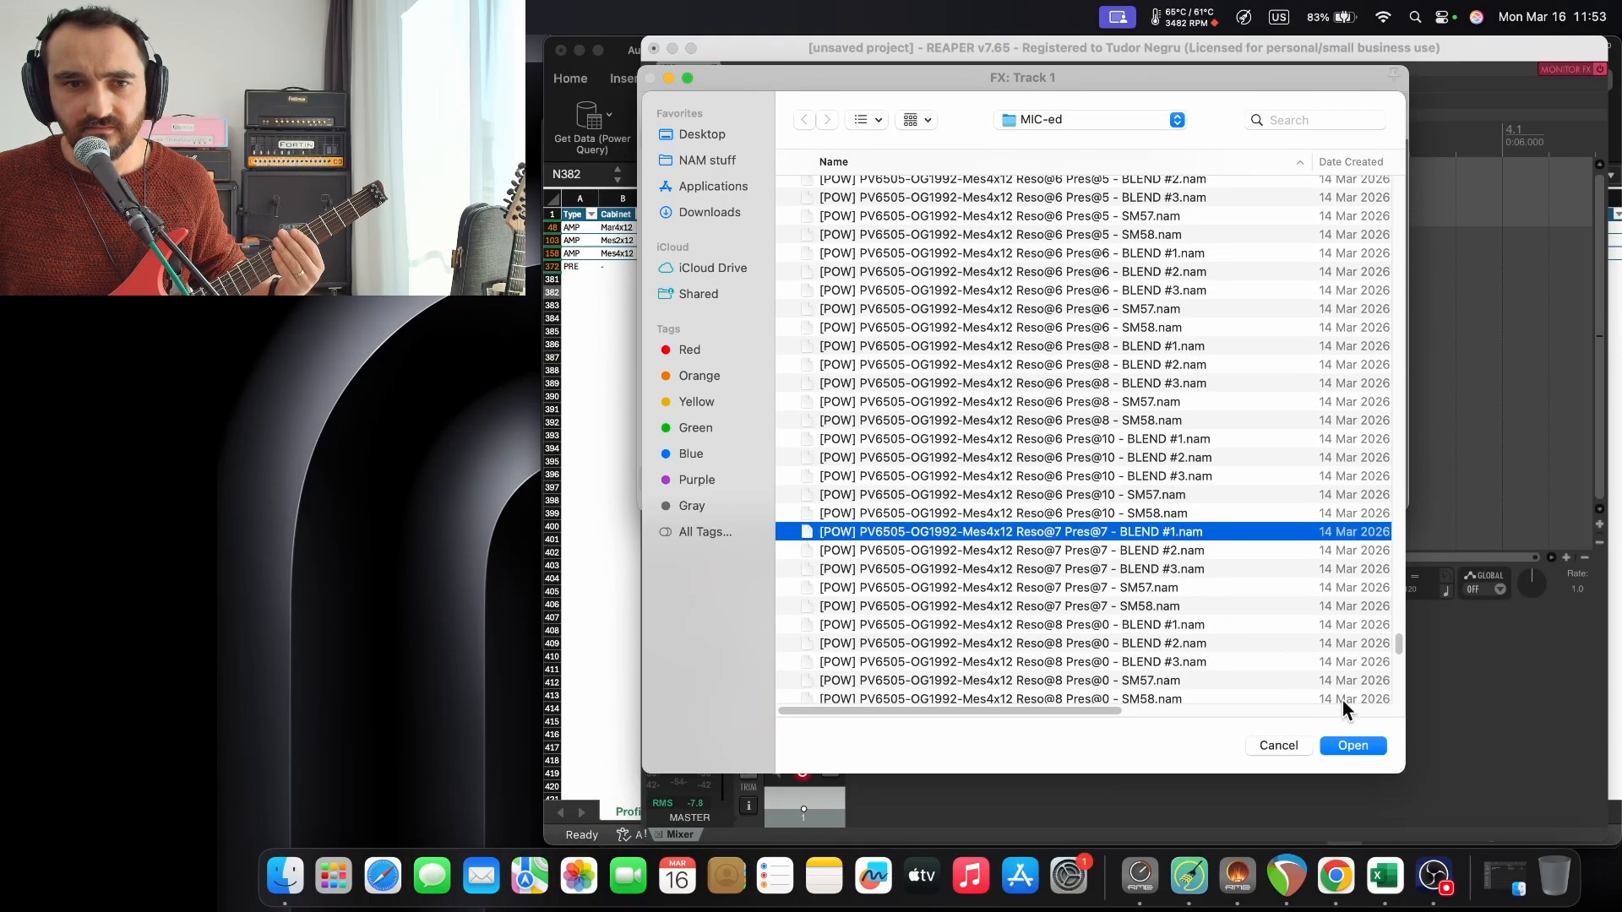
pyautogui.click(1352, 747)
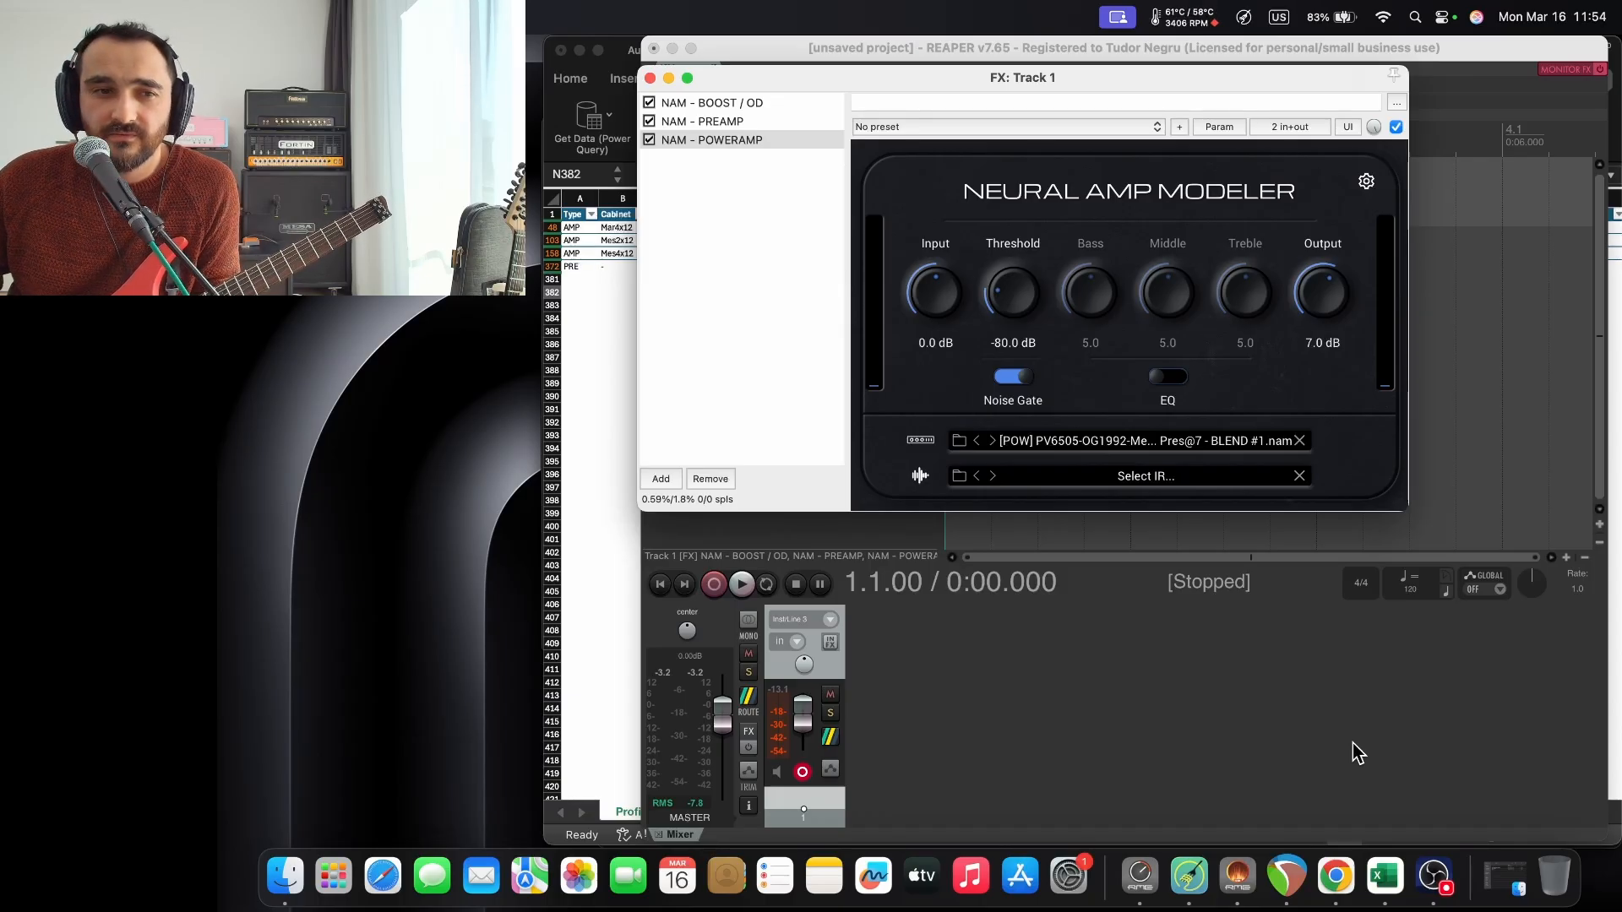
# Switch to the profile guide in Excel and clear all filters from the Profiles table.
pyautogui.click(600, 313)
pyautogui.click(846, 337)
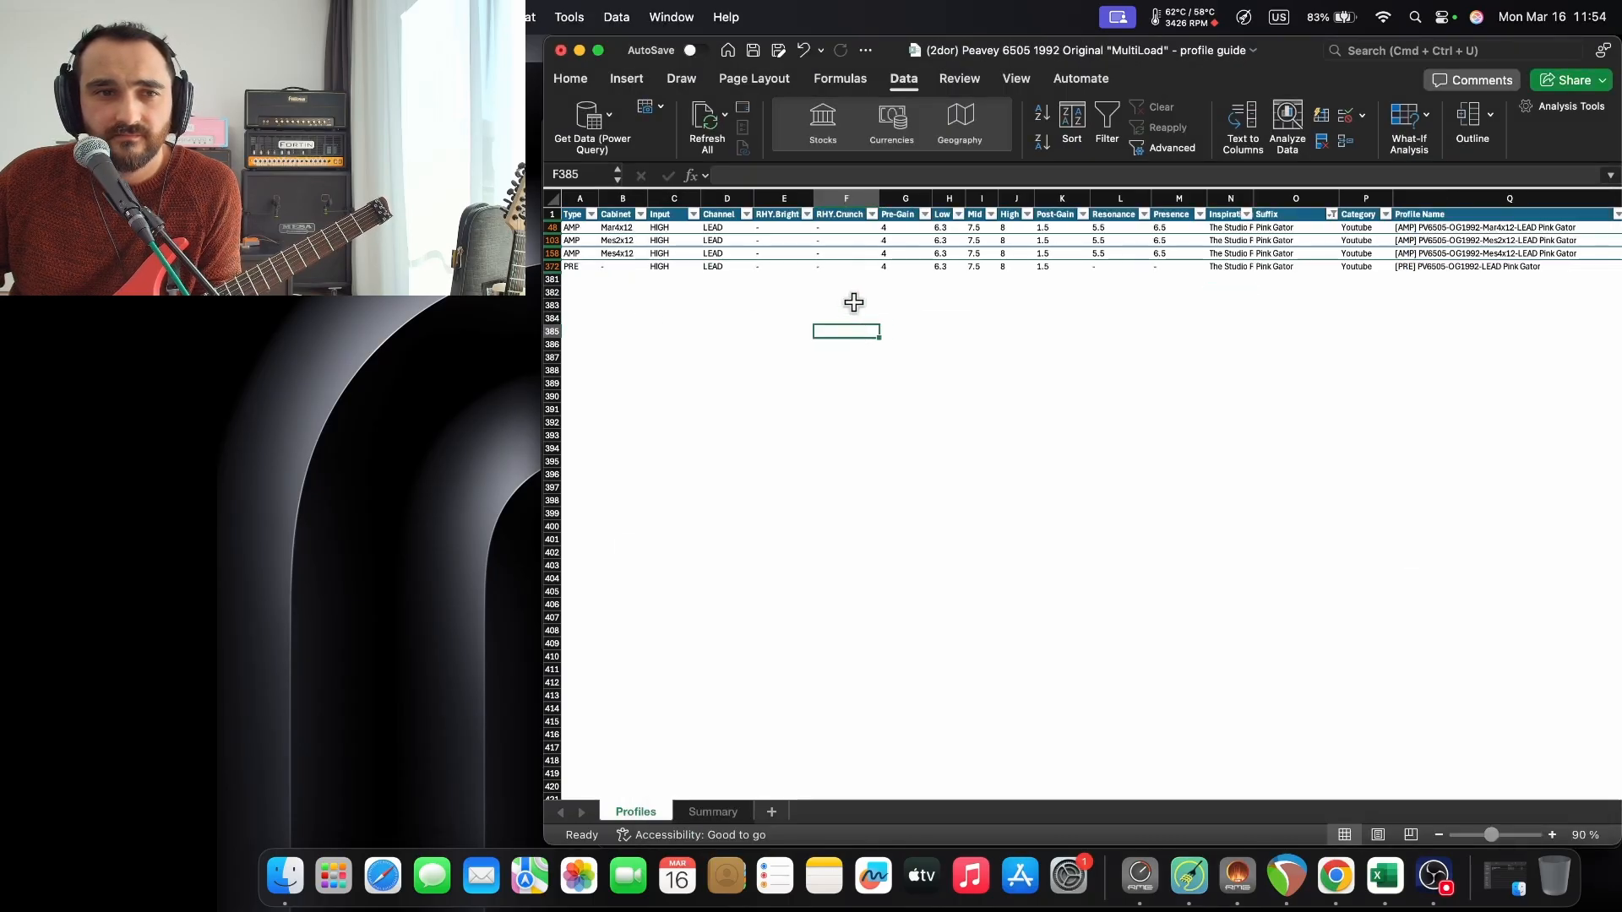
pyautogui.click(845, 252)
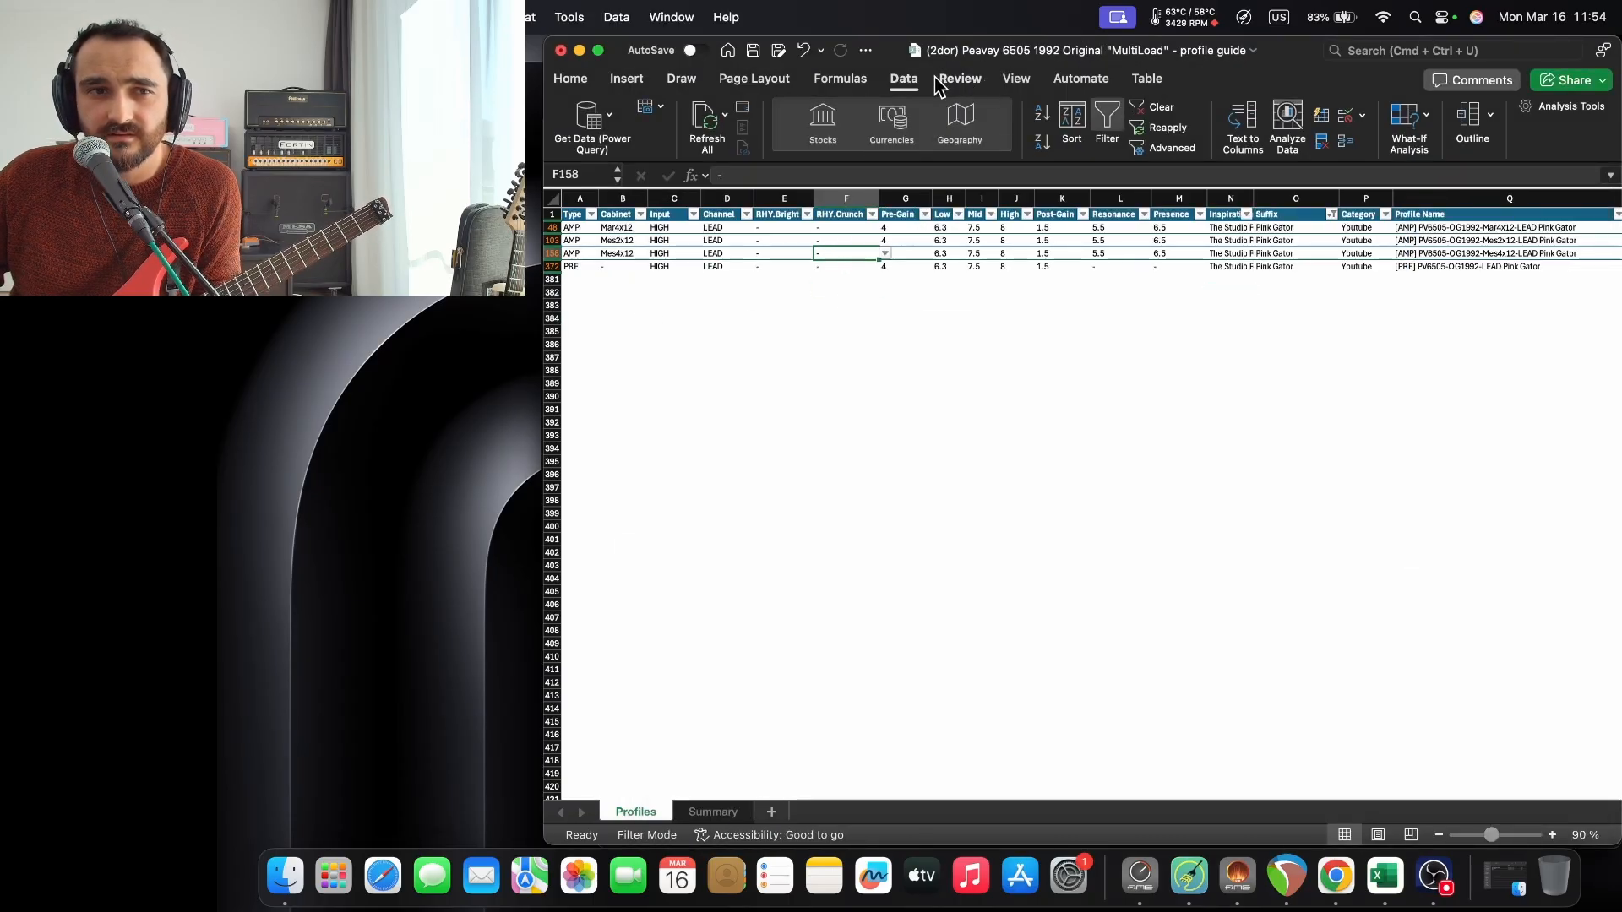
pyautogui.click(1145, 107)
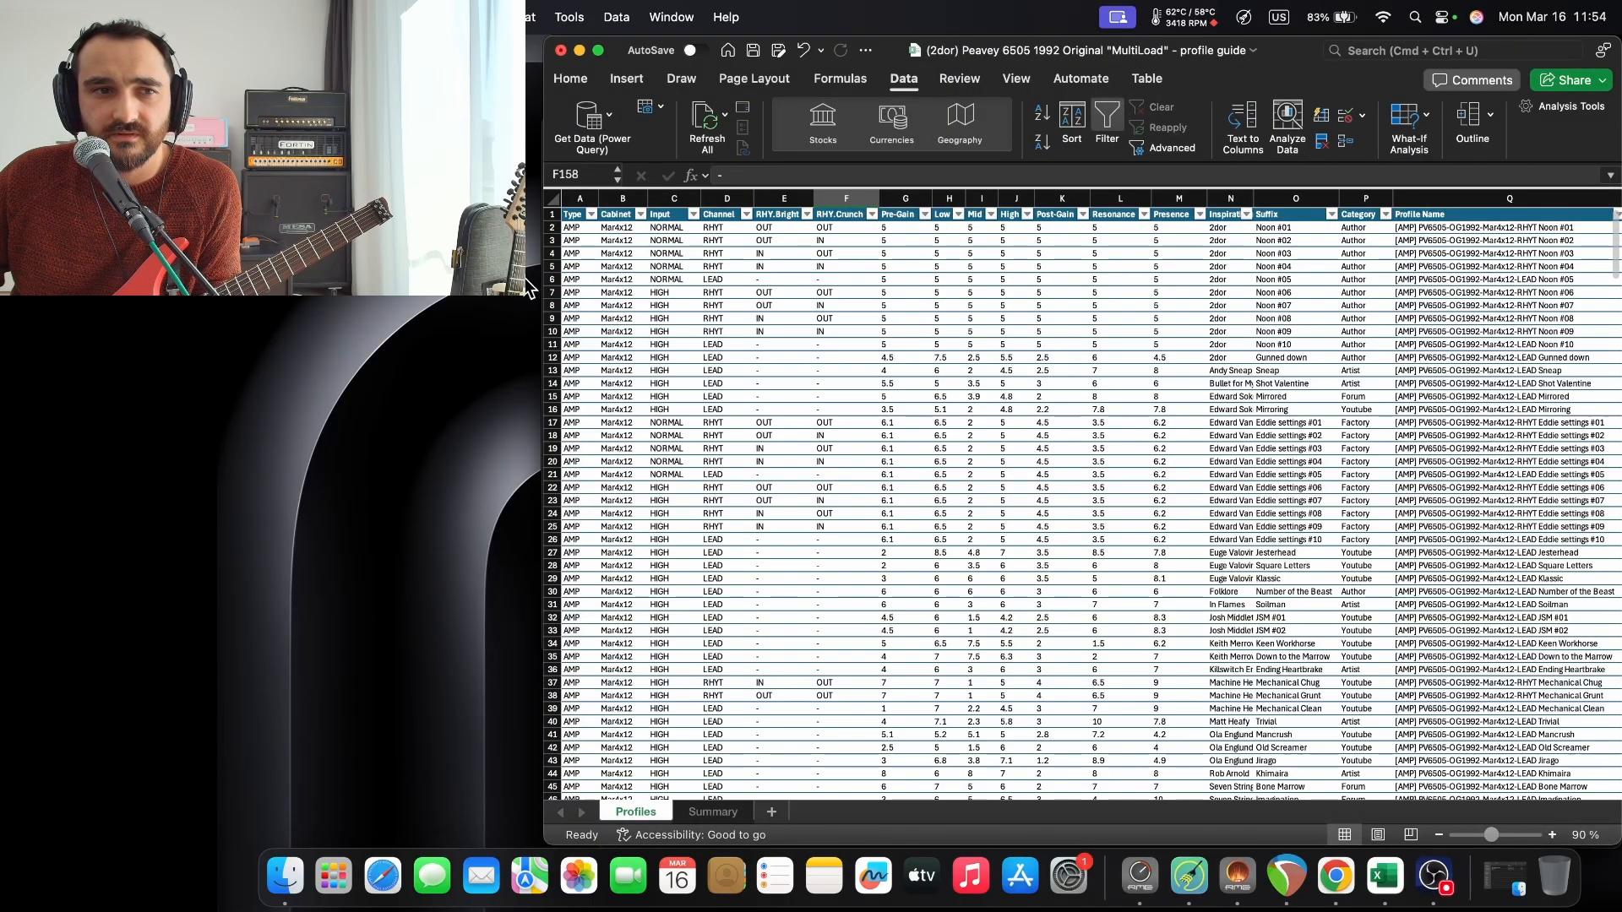
# Filter the Profiles table to Type POW and Cabinet Mar4x12.
pyautogui.click(591, 215)
pyautogui.click(648, 433)
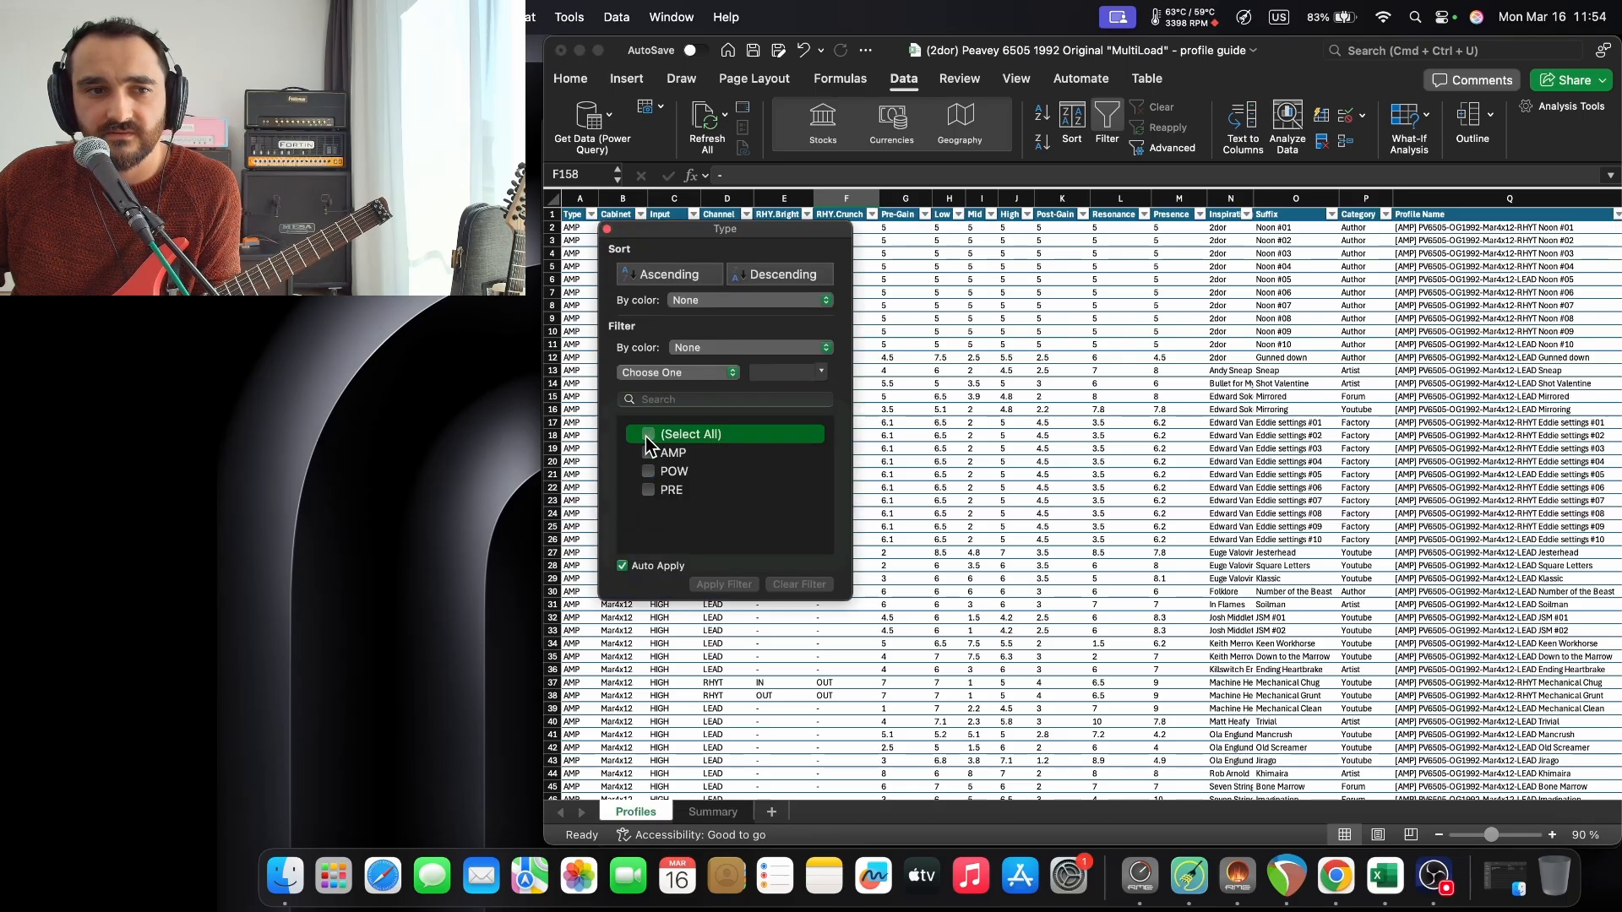
pyautogui.click(648, 470)
pyautogui.click(930, 467)
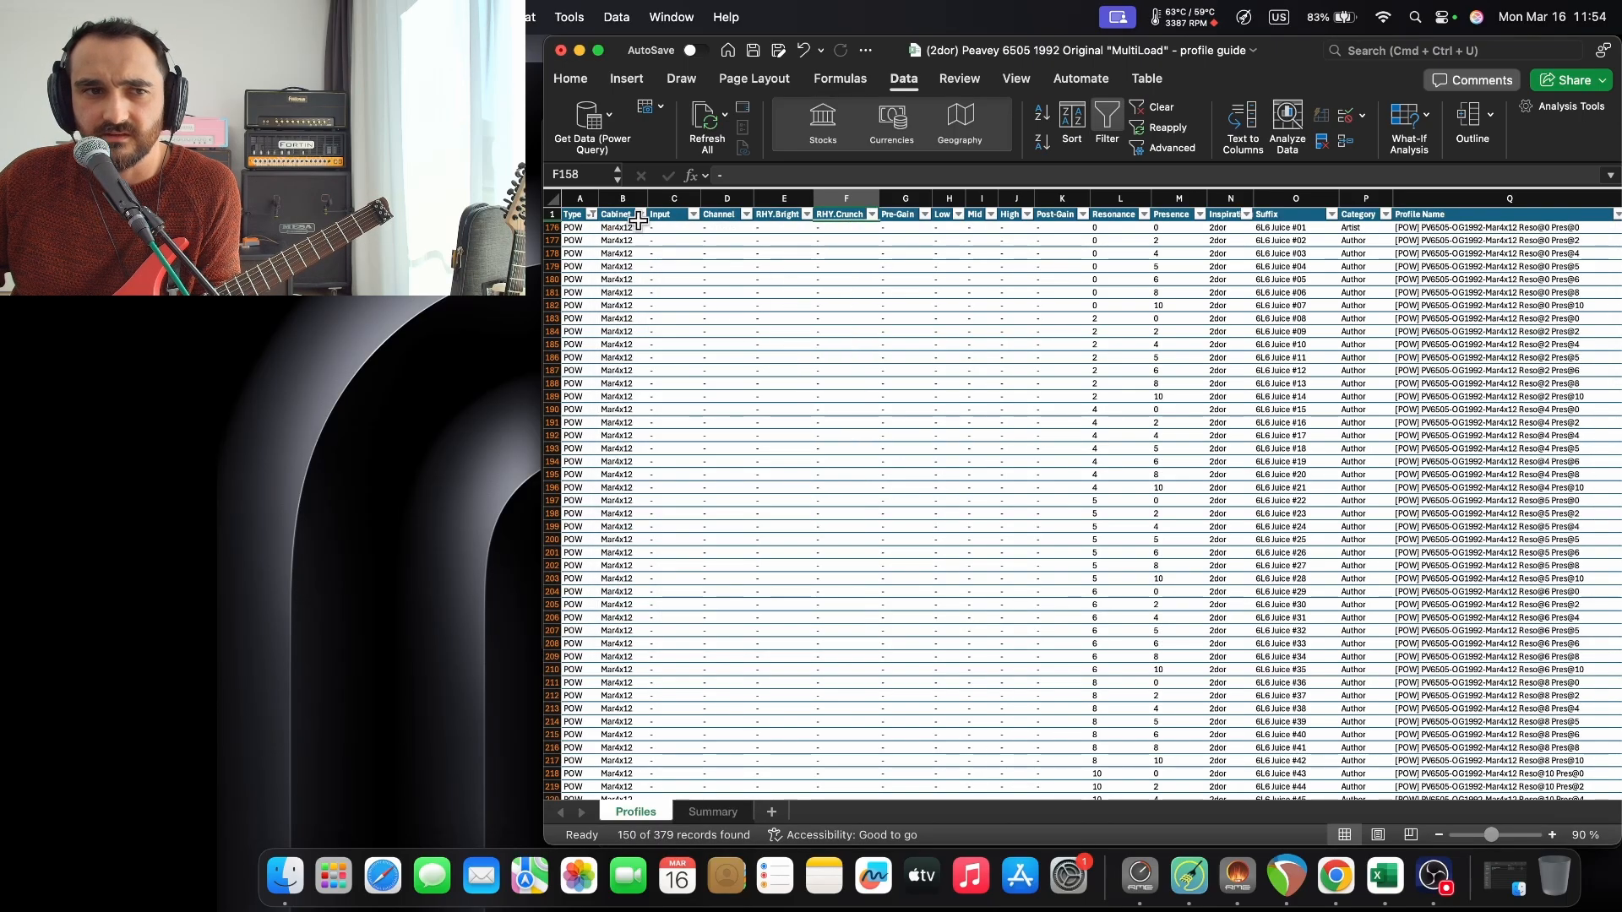
pyautogui.click(641, 214)
pyautogui.click(727, 435)
pyautogui.click(728, 453)
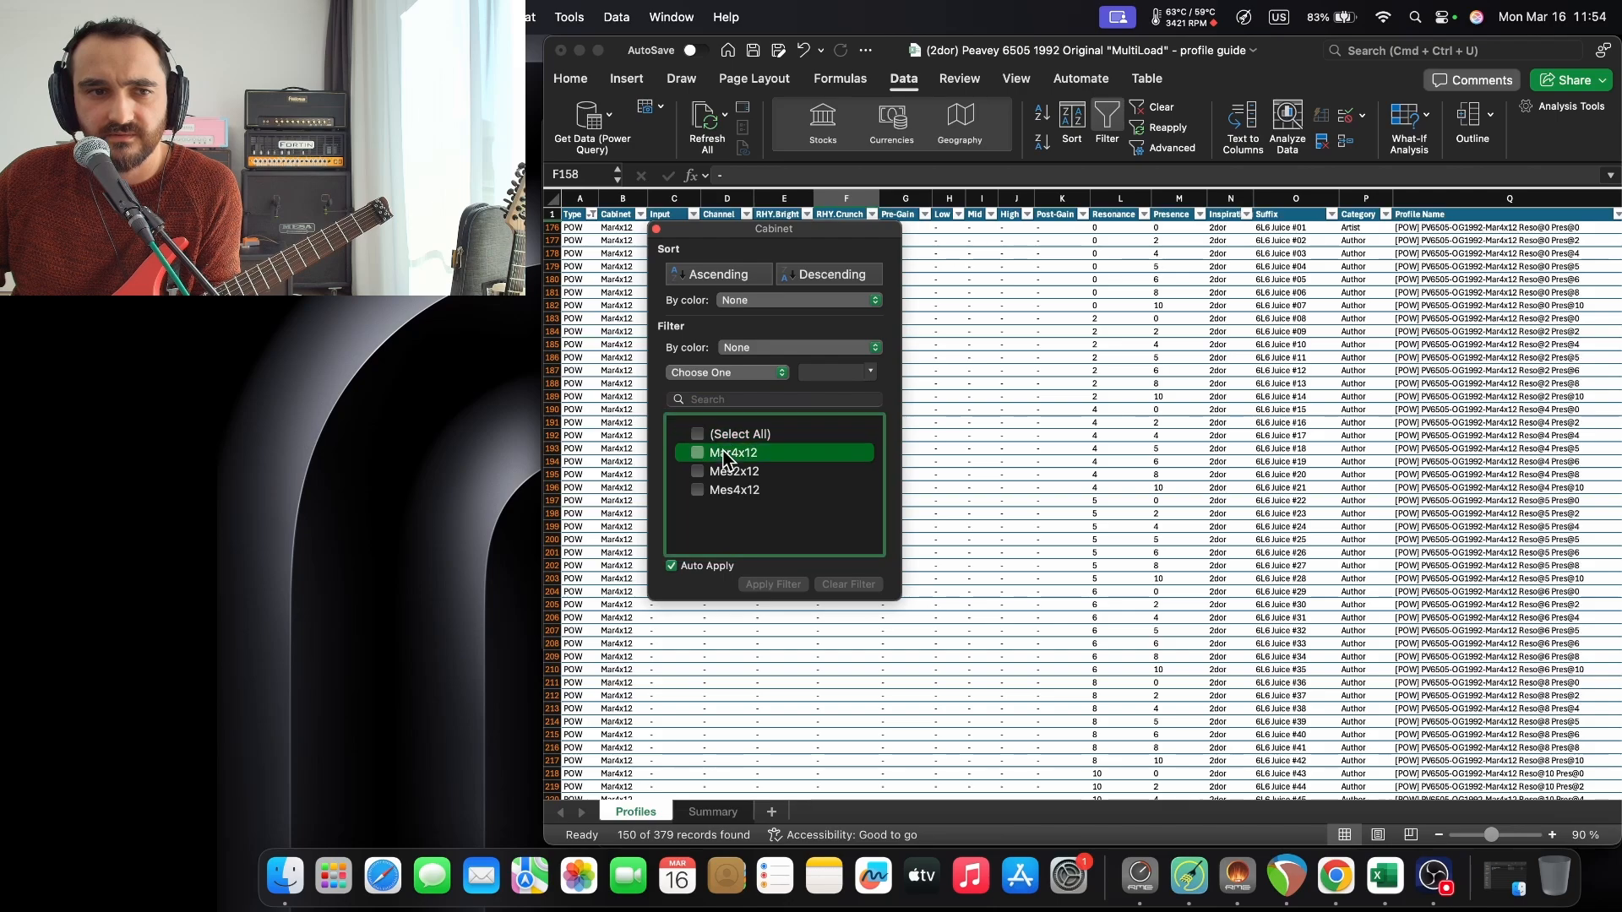
pyautogui.click(1050, 518)
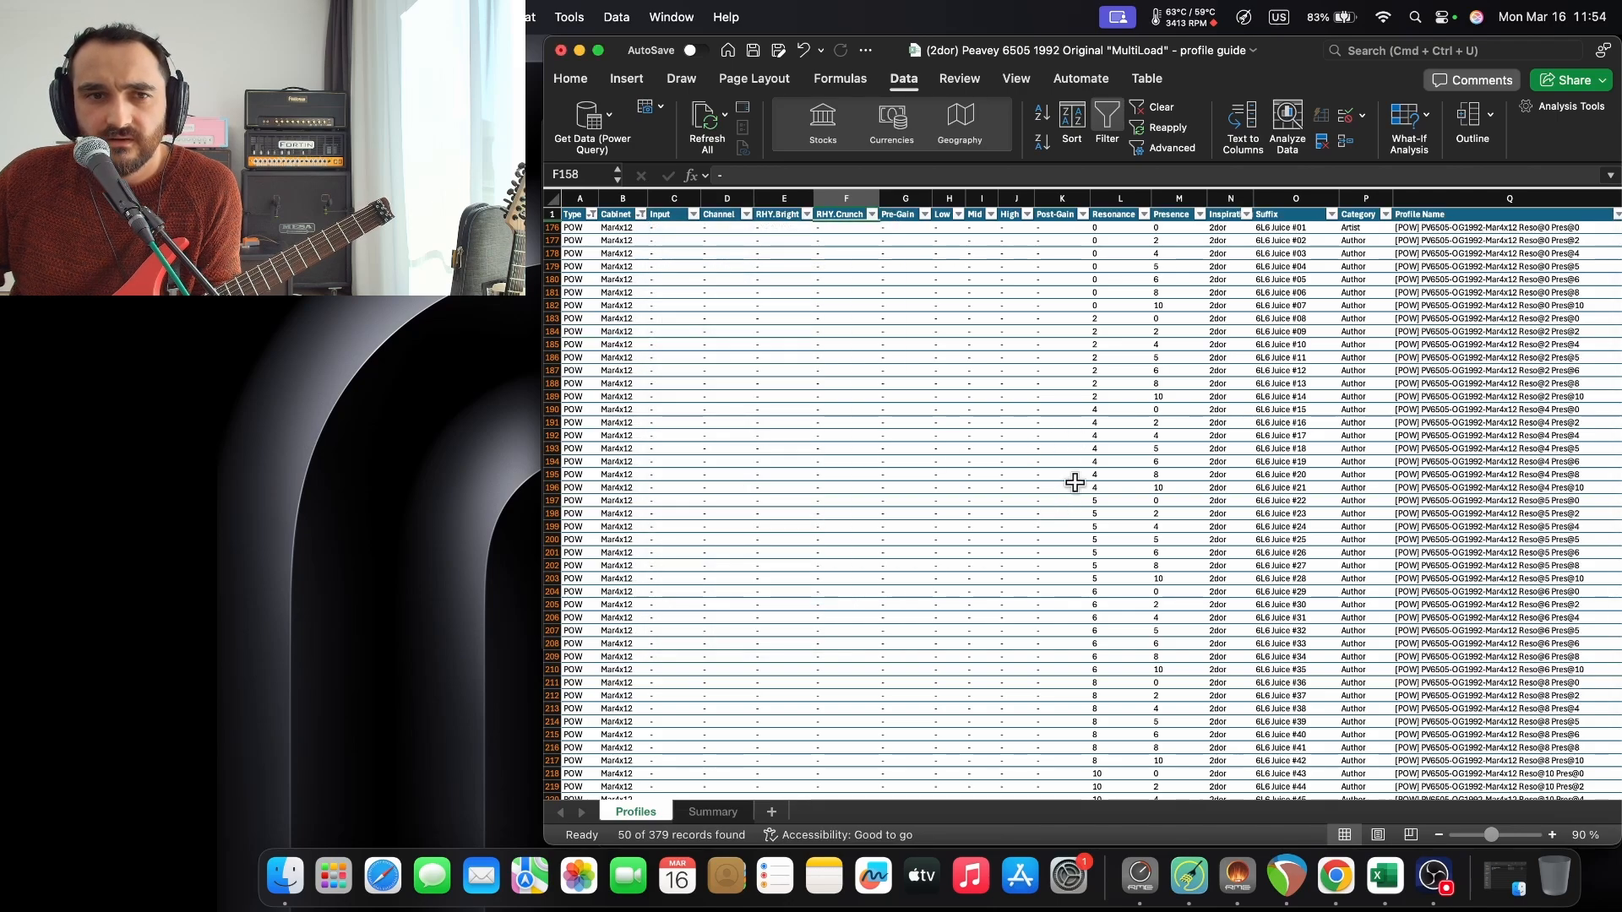
# Examine how the Mar4x12 power amp profiles pair each Resonance setting with the series of Presence settings.
pyautogui.click(1108, 253)
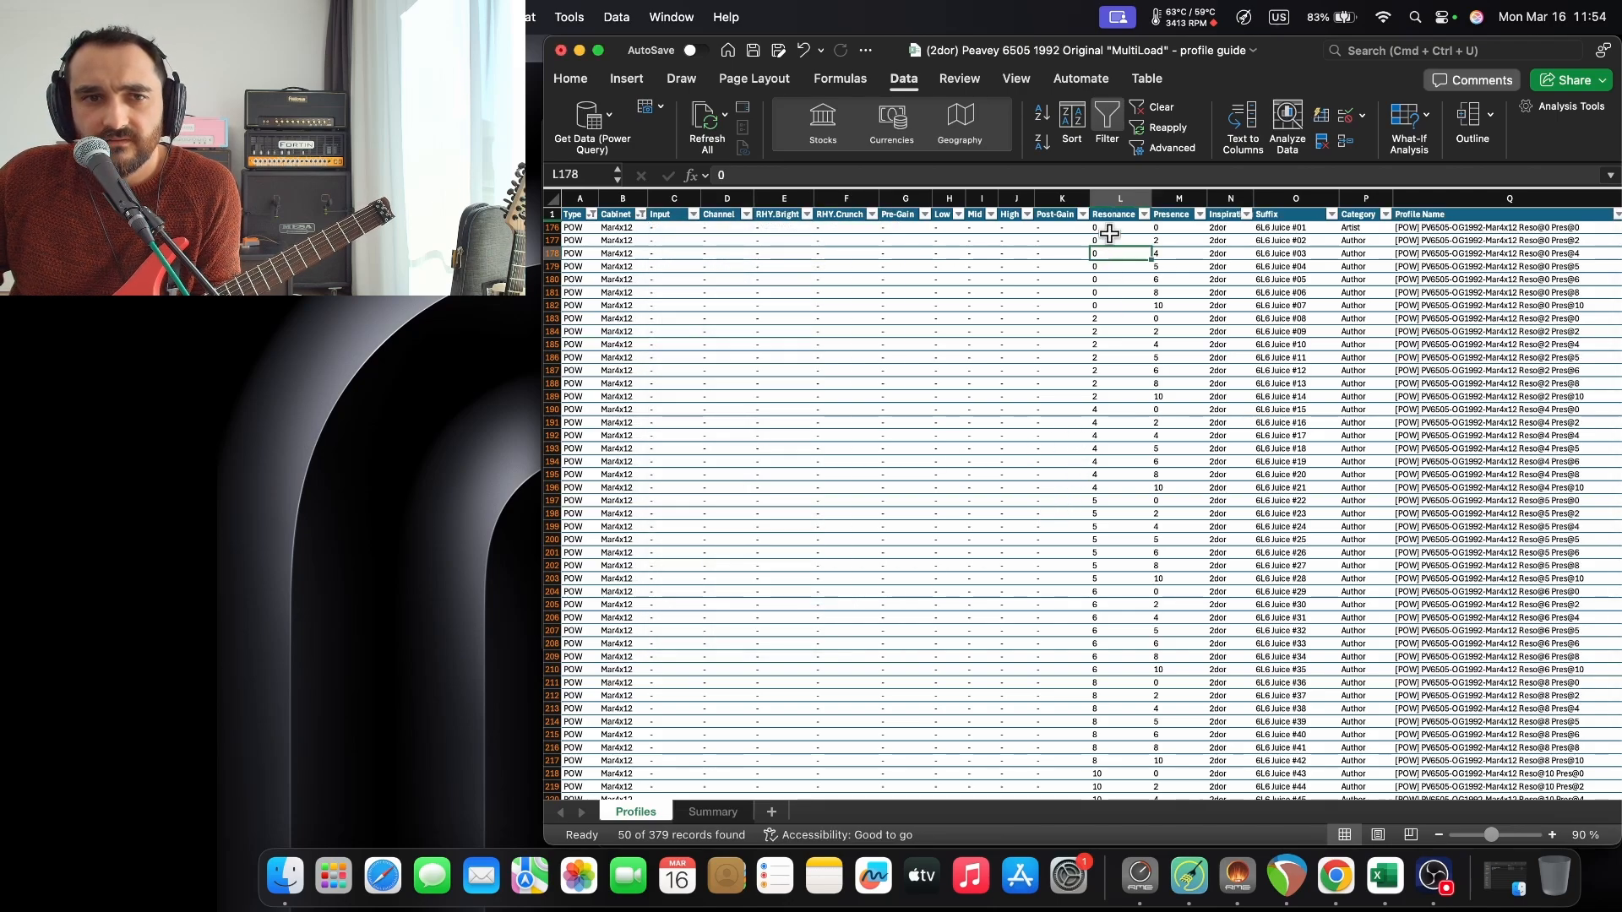
pyautogui.click(1170, 228)
pyautogui.press('Down')
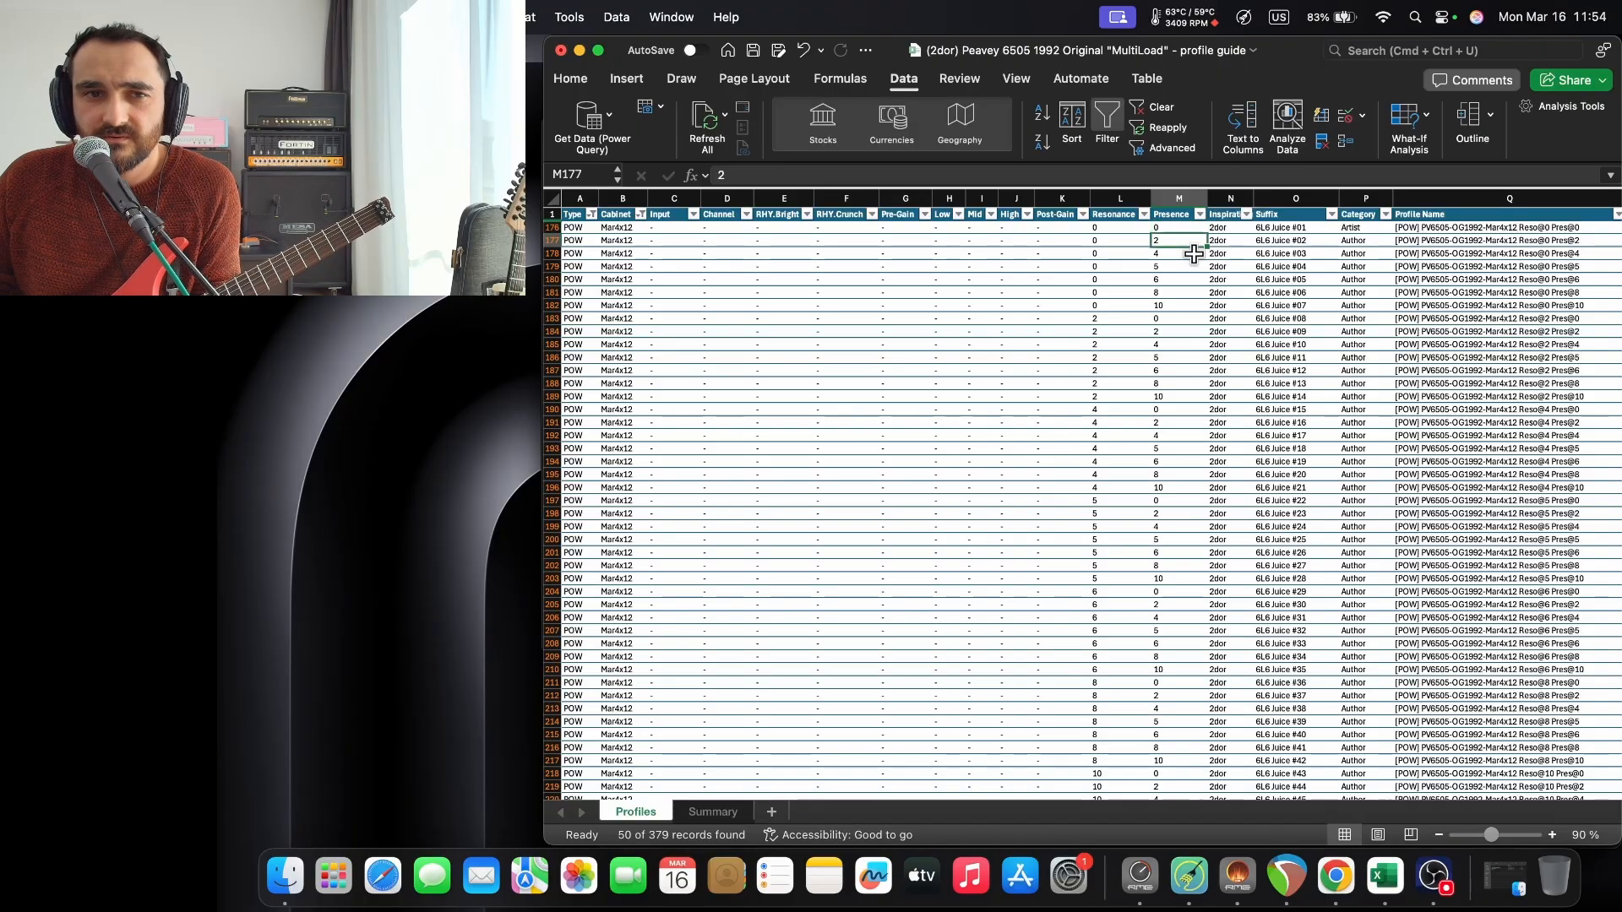
pyautogui.press('Up')
pyautogui.press('Left')
pyautogui.press('Left')
pyautogui.press('Right')
pyautogui.press('Right')
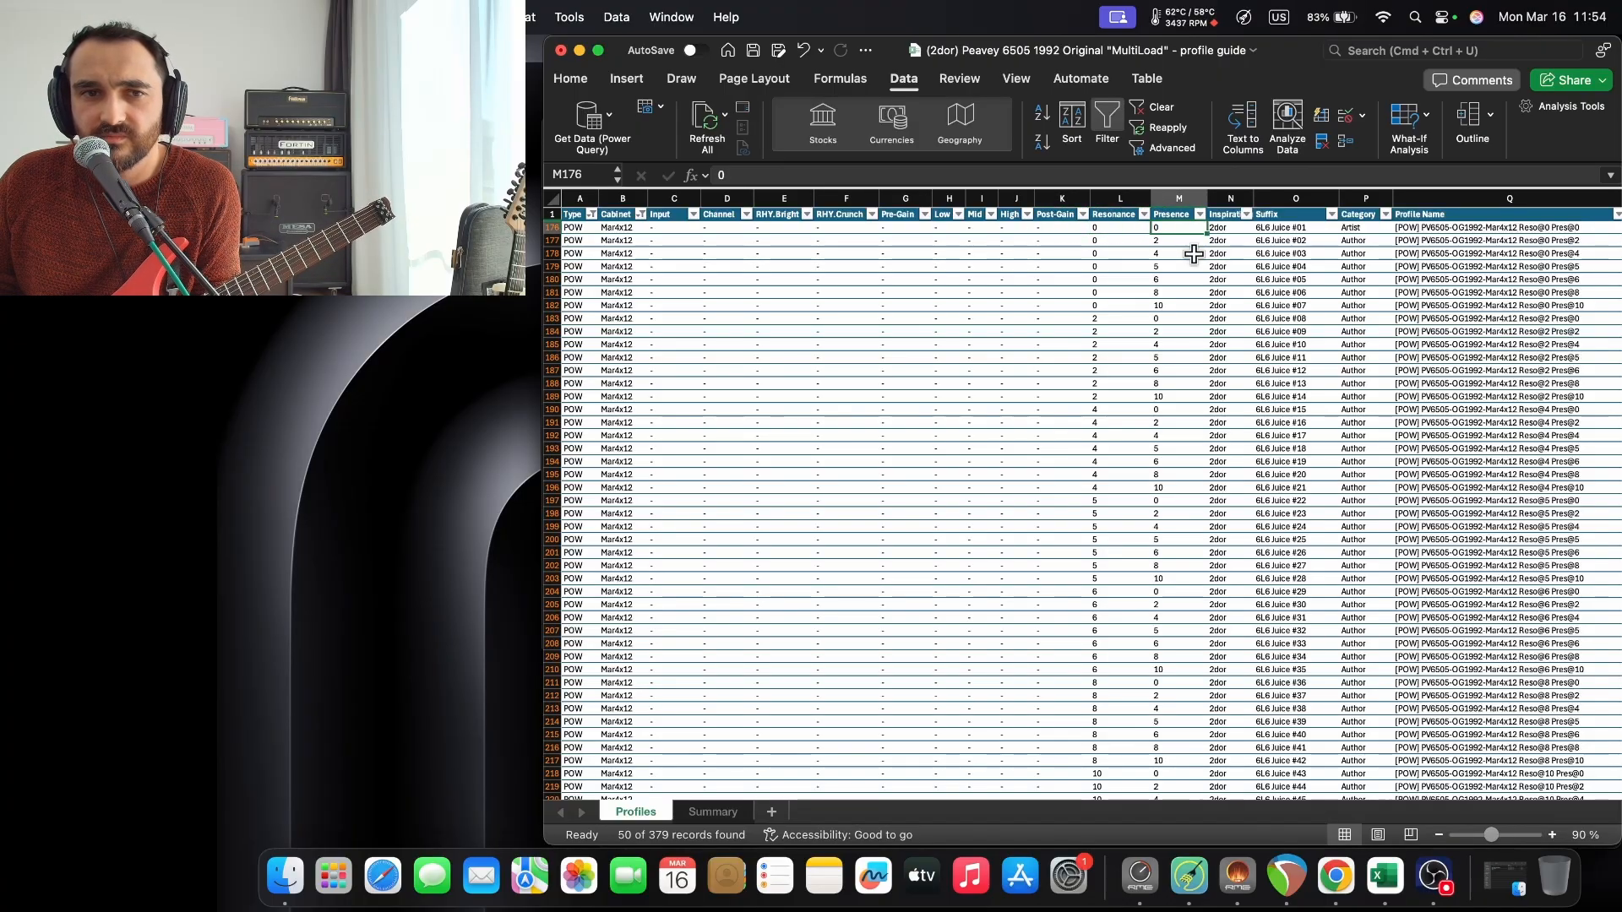
pyautogui.press('Down')
pyautogui.press('Down')
pyautogui.press('Down')
pyautogui.press('Down')
pyautogui.press('Down')
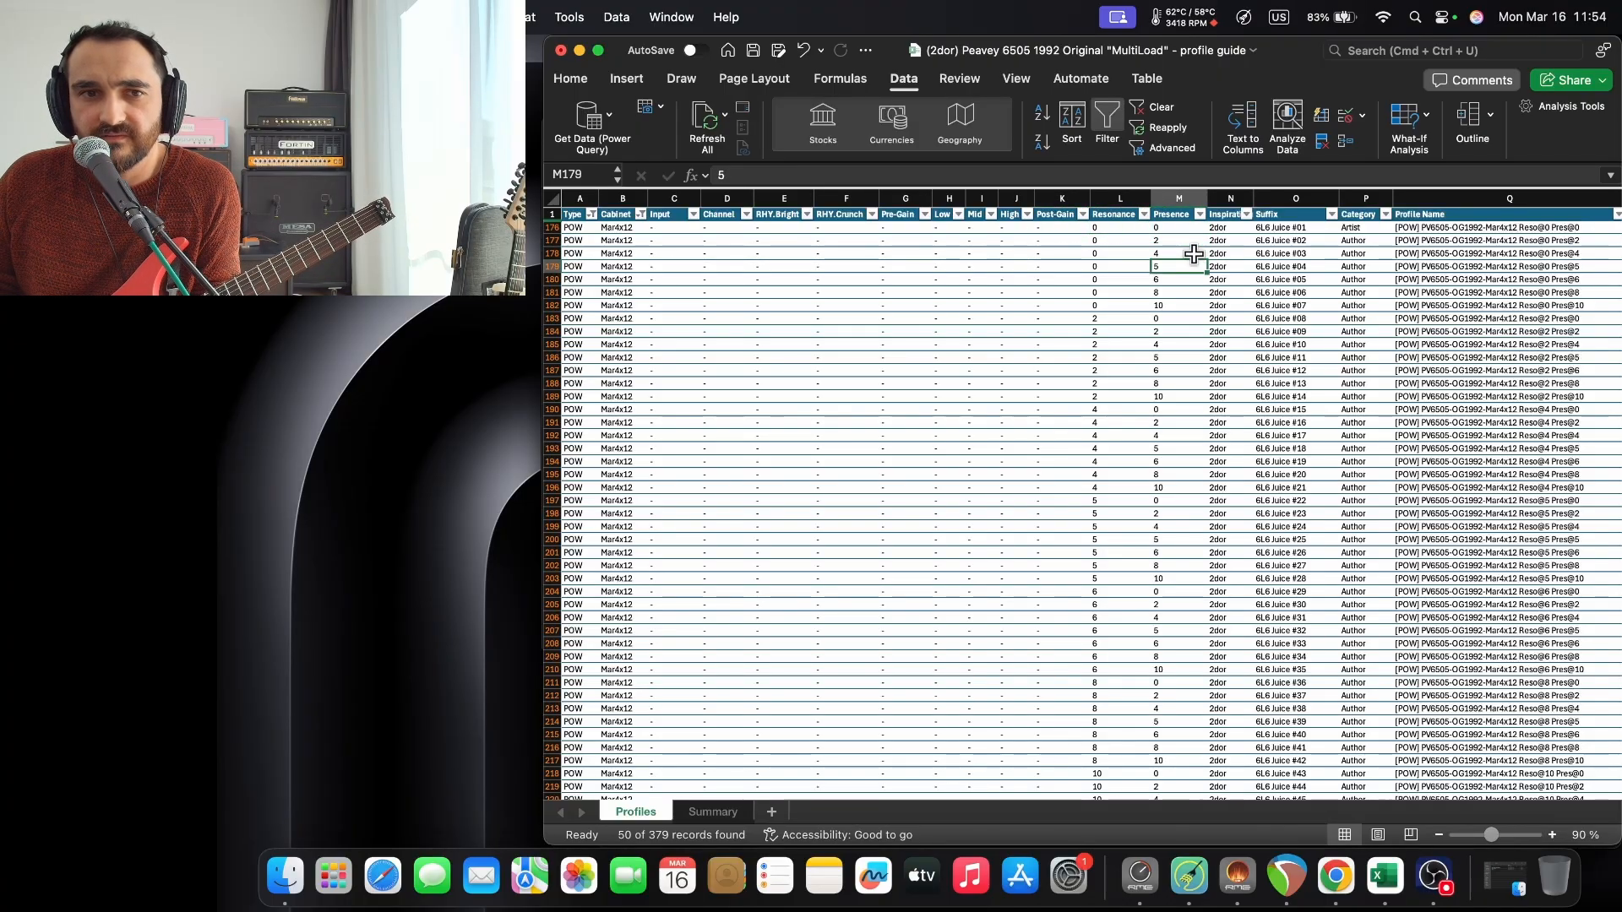
pyautogui.press('Down')
pyautogui.press('Left')
pyautogui.press('Down')
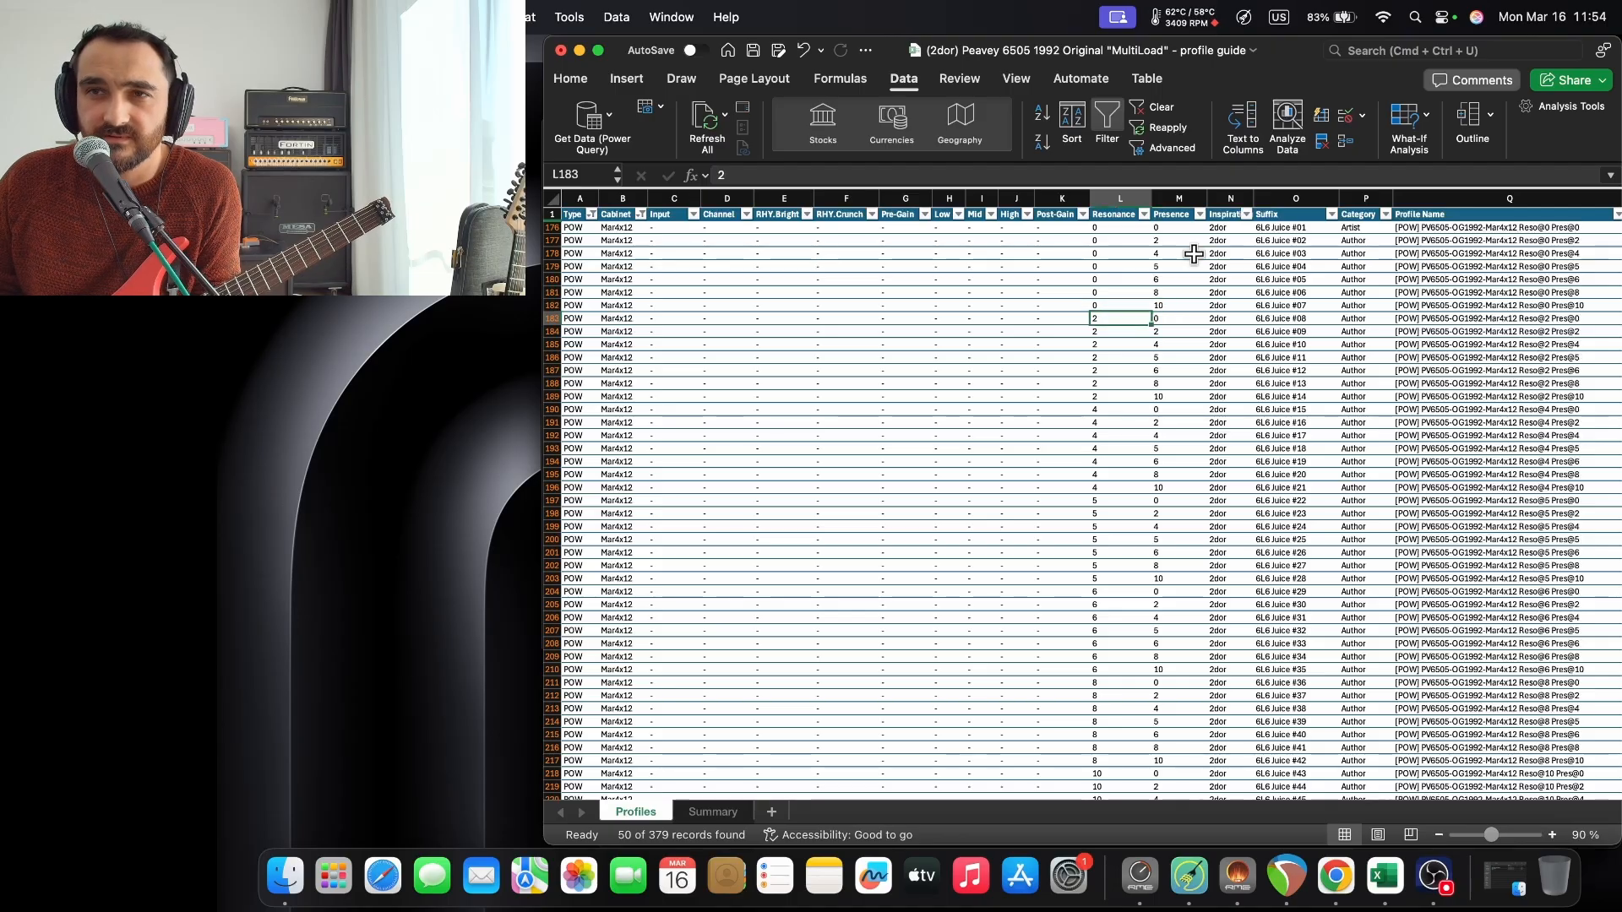
pyautogui.press('Right')
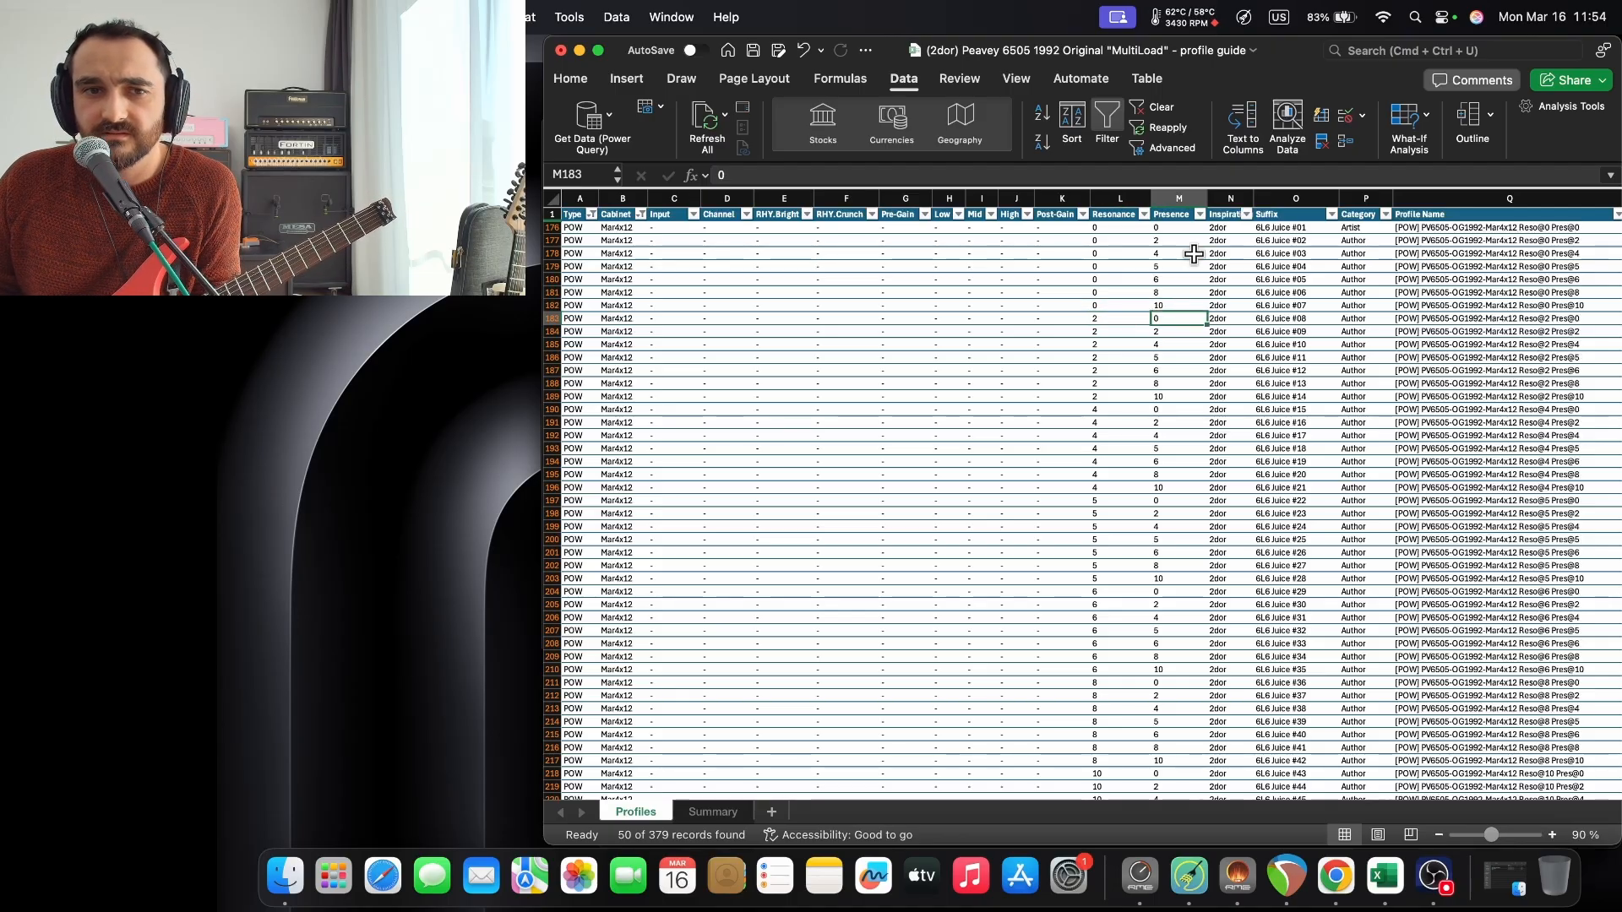
pyautogui.press('Down')
pyautogui.press('Down')
pyautogui.press('Down')
pyautogui.press('Down')
pyautogui.press('Down')
pyautogui.press('Down')
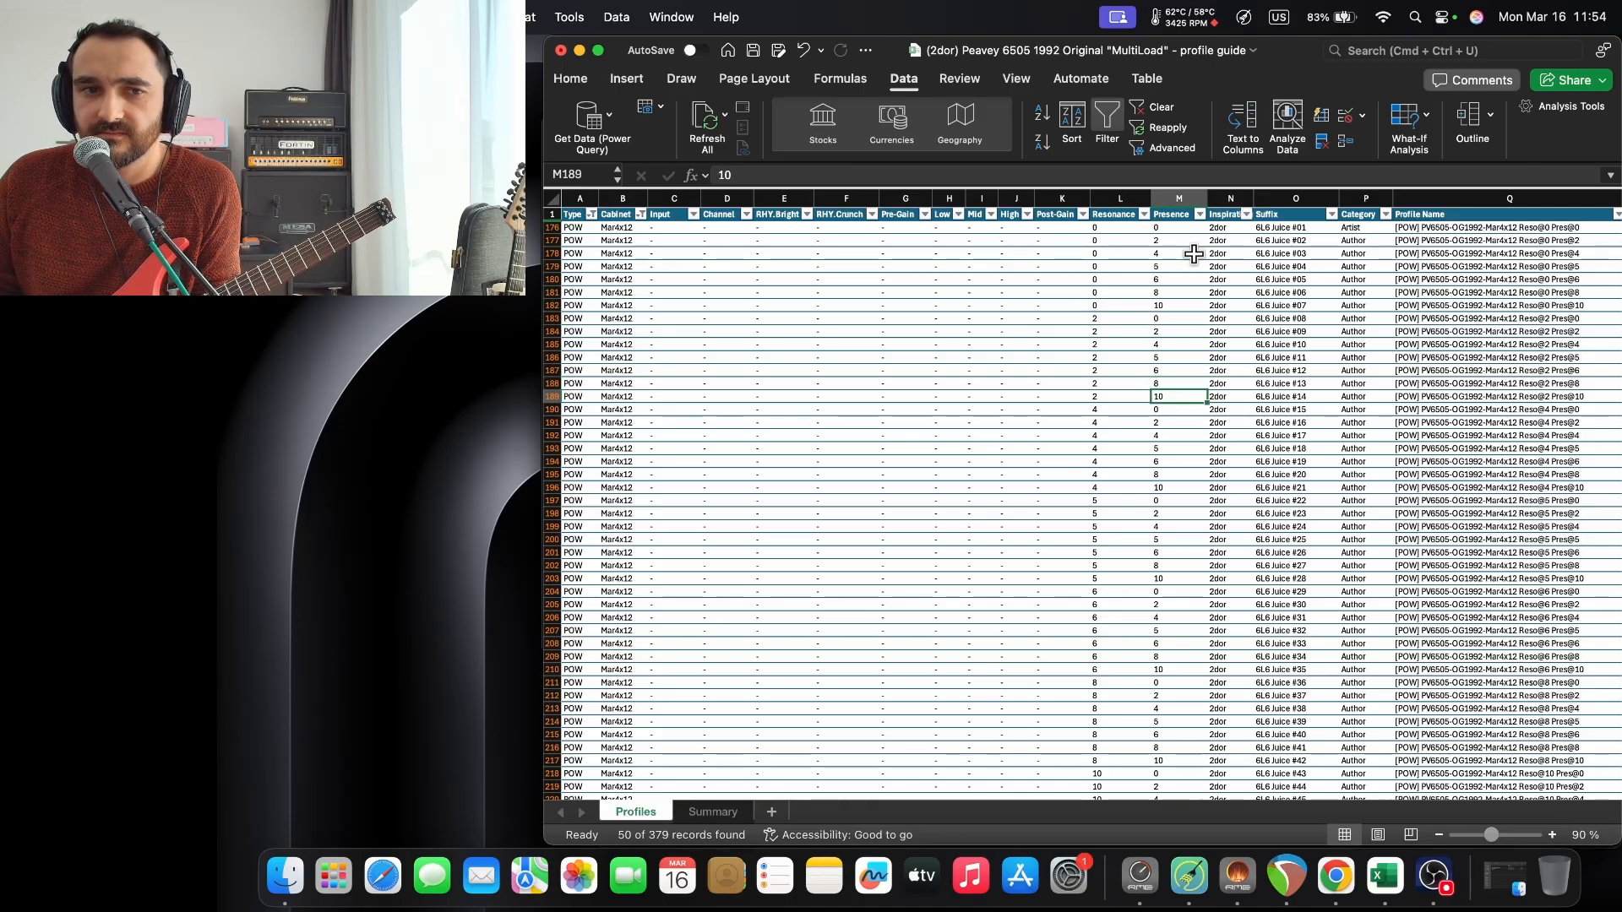
pyautogui.press('Left')
pyautogui.press('Down')
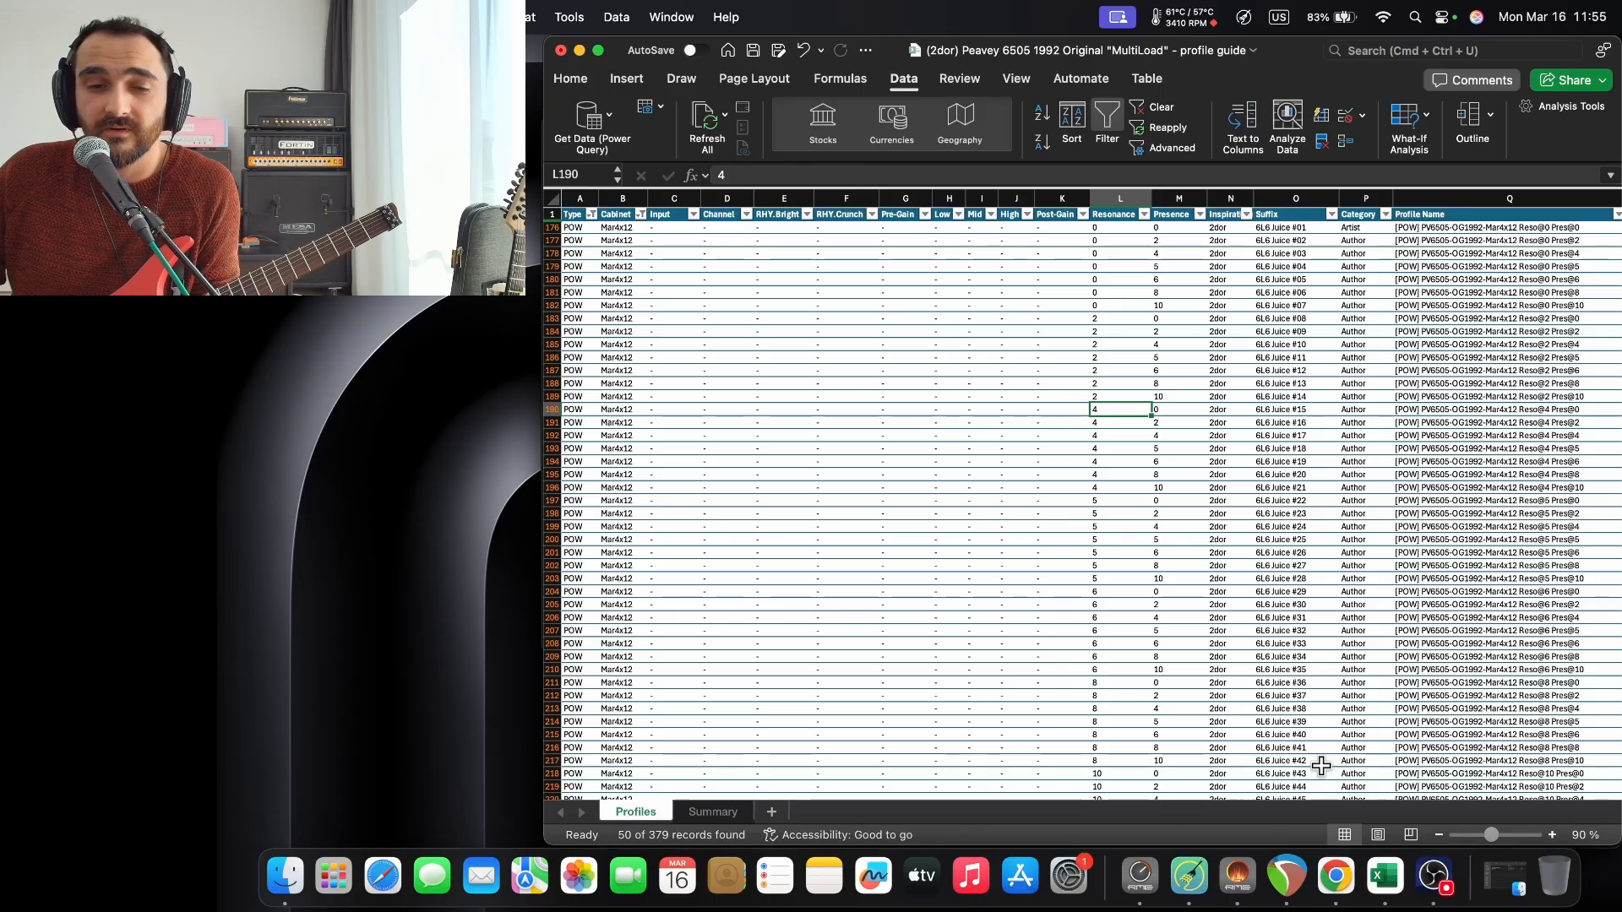
# Switch to Chrome and review the naming conventions and spreadsheet link on the pack's TONE3000 page.
pyautogui.click(1335, 876)
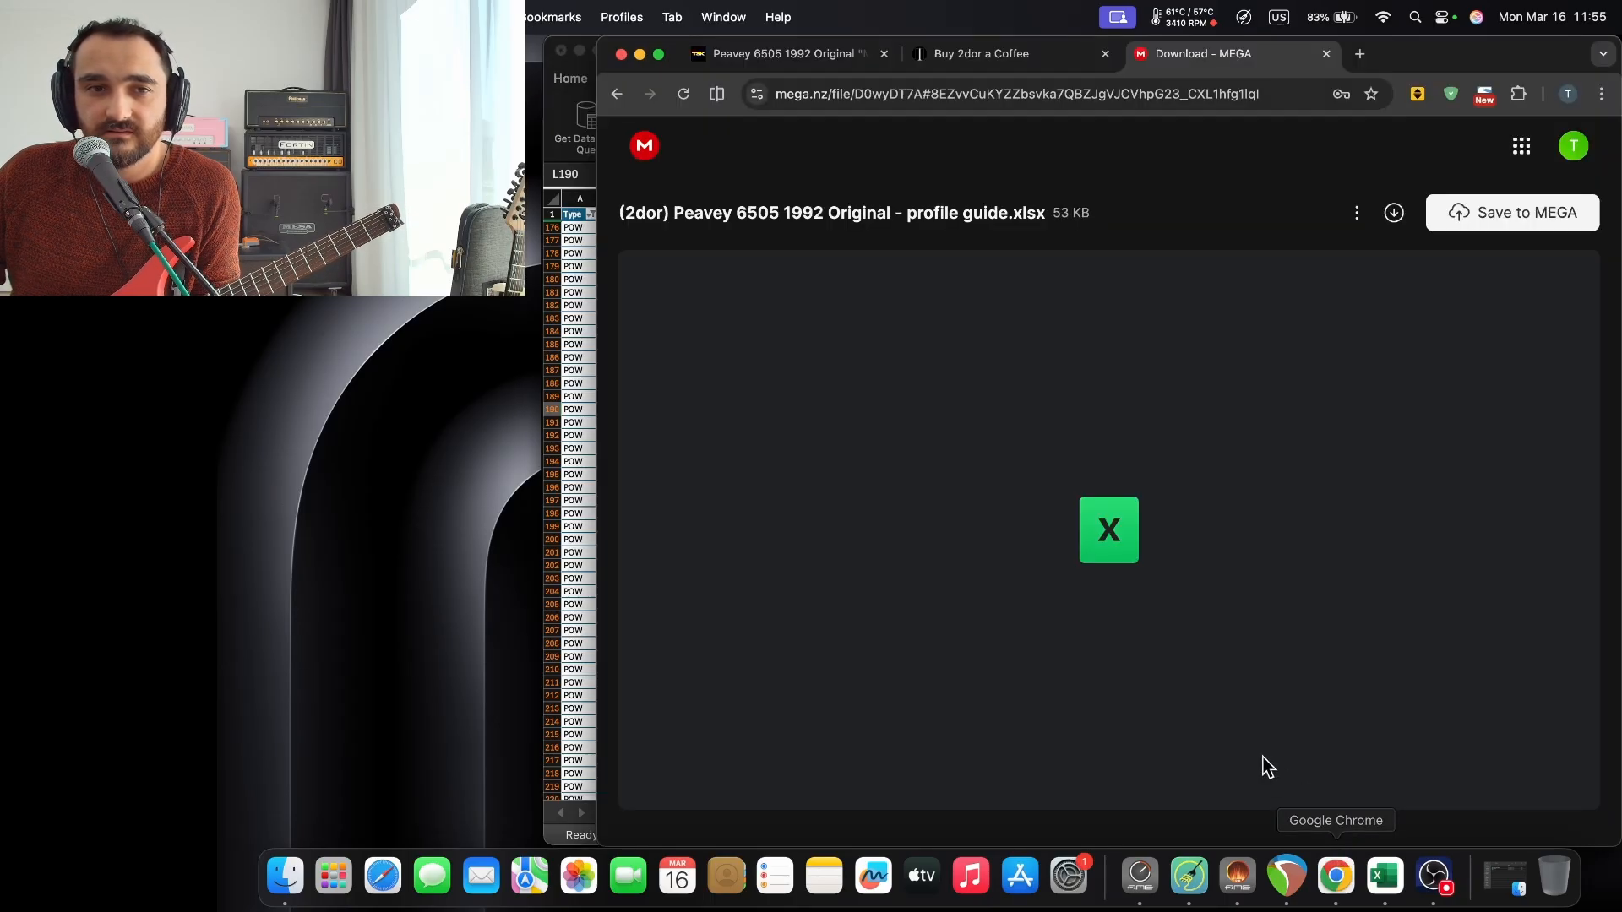
pyautogui.click(807, 56)
pyautogui.scroll(5, 884, 271)
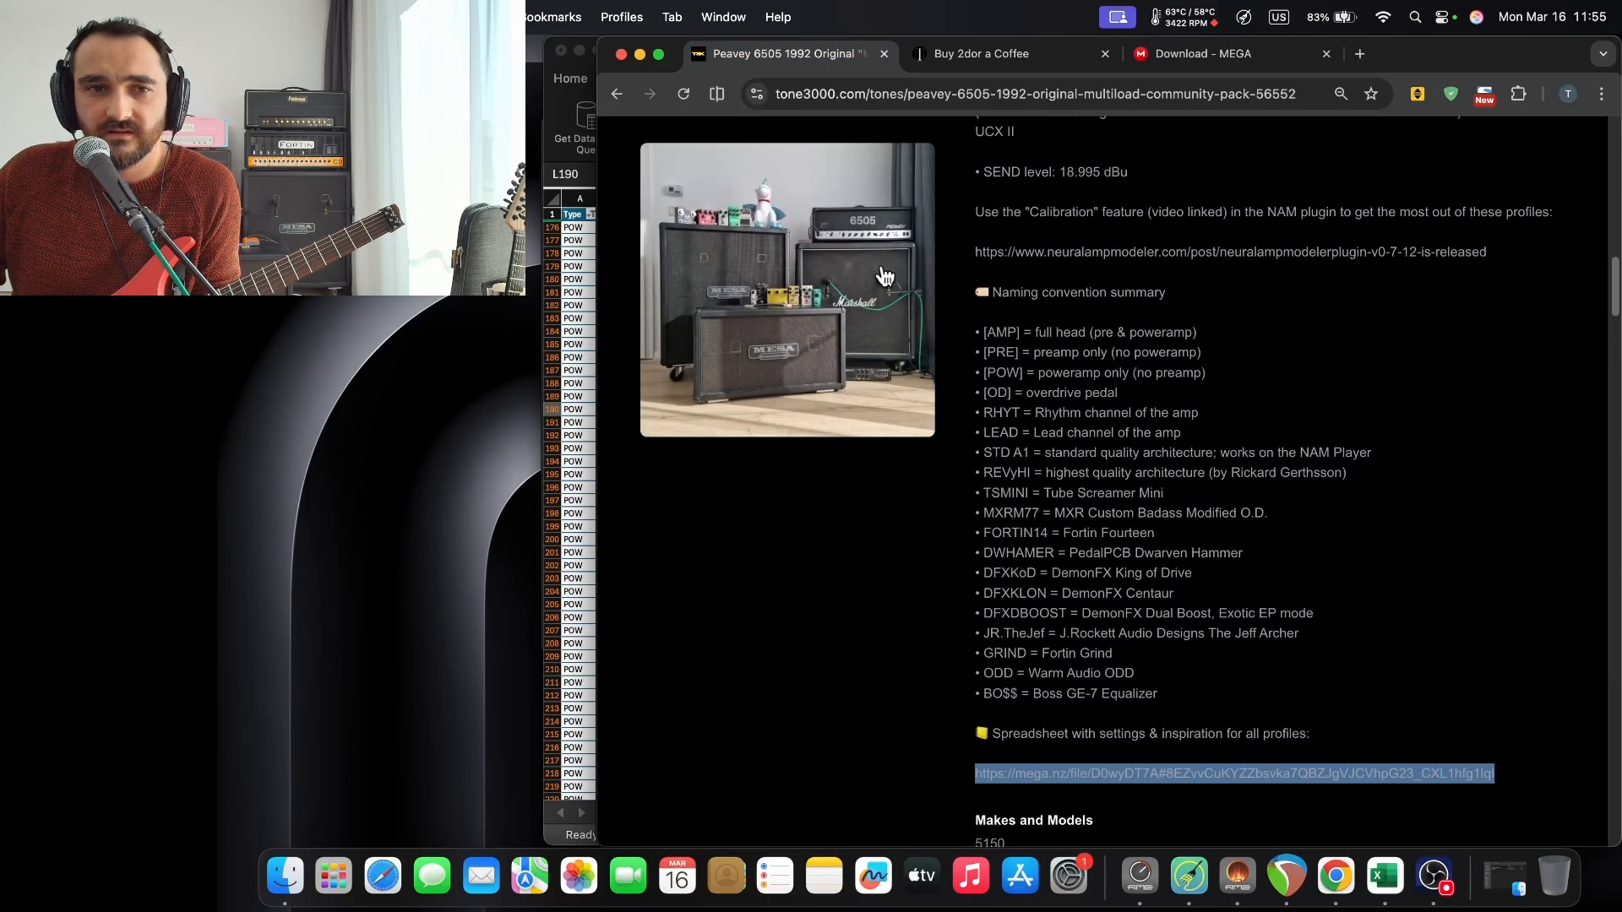
pyautogui.scroll(-3, 825, 286)
pyautogui.click(818, 561)
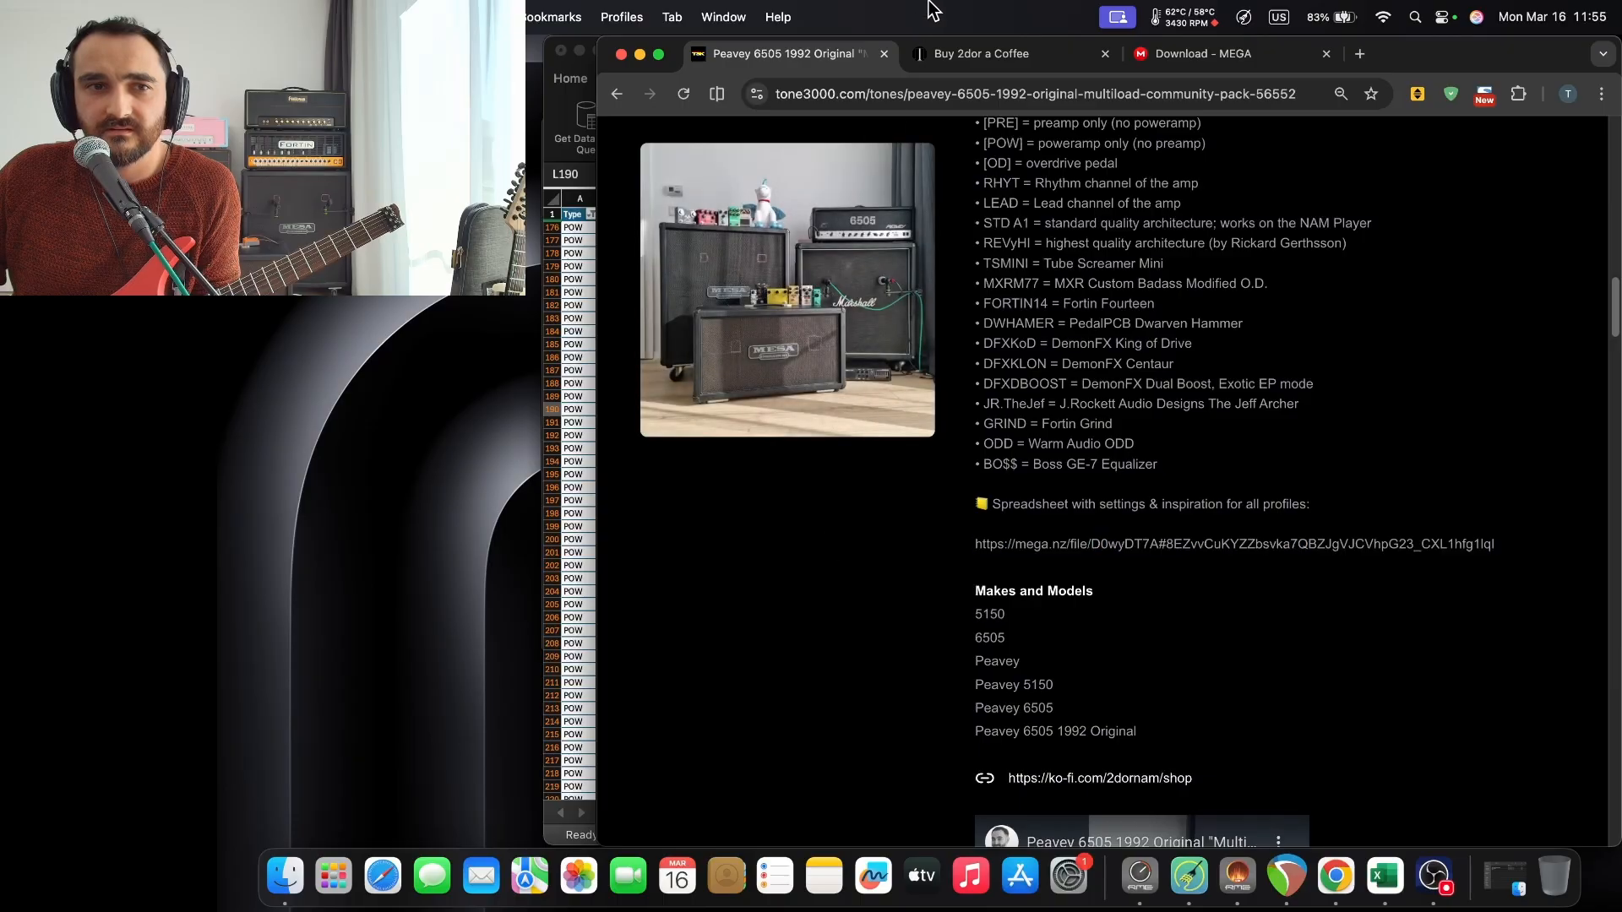
# Look through the NAM packs offered in the 2dor Ko-fi shop.
pyautogui.click(978, 56)
pyautogui.scroll(-10, 1050, 326)
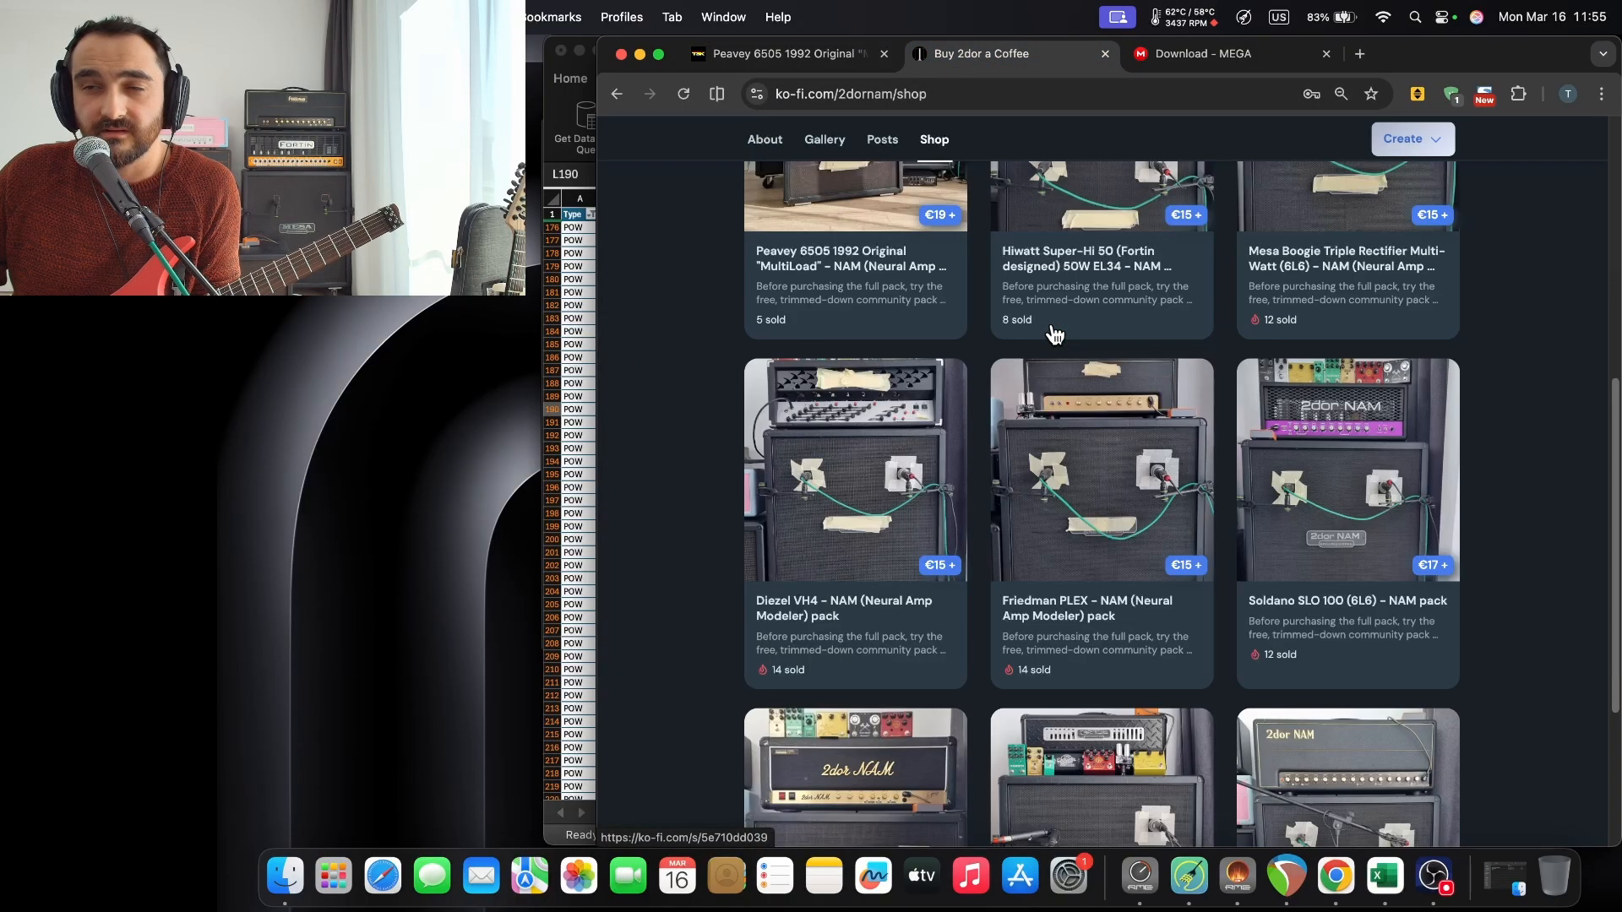
pyautogui.scroll(10, 1052, 334)
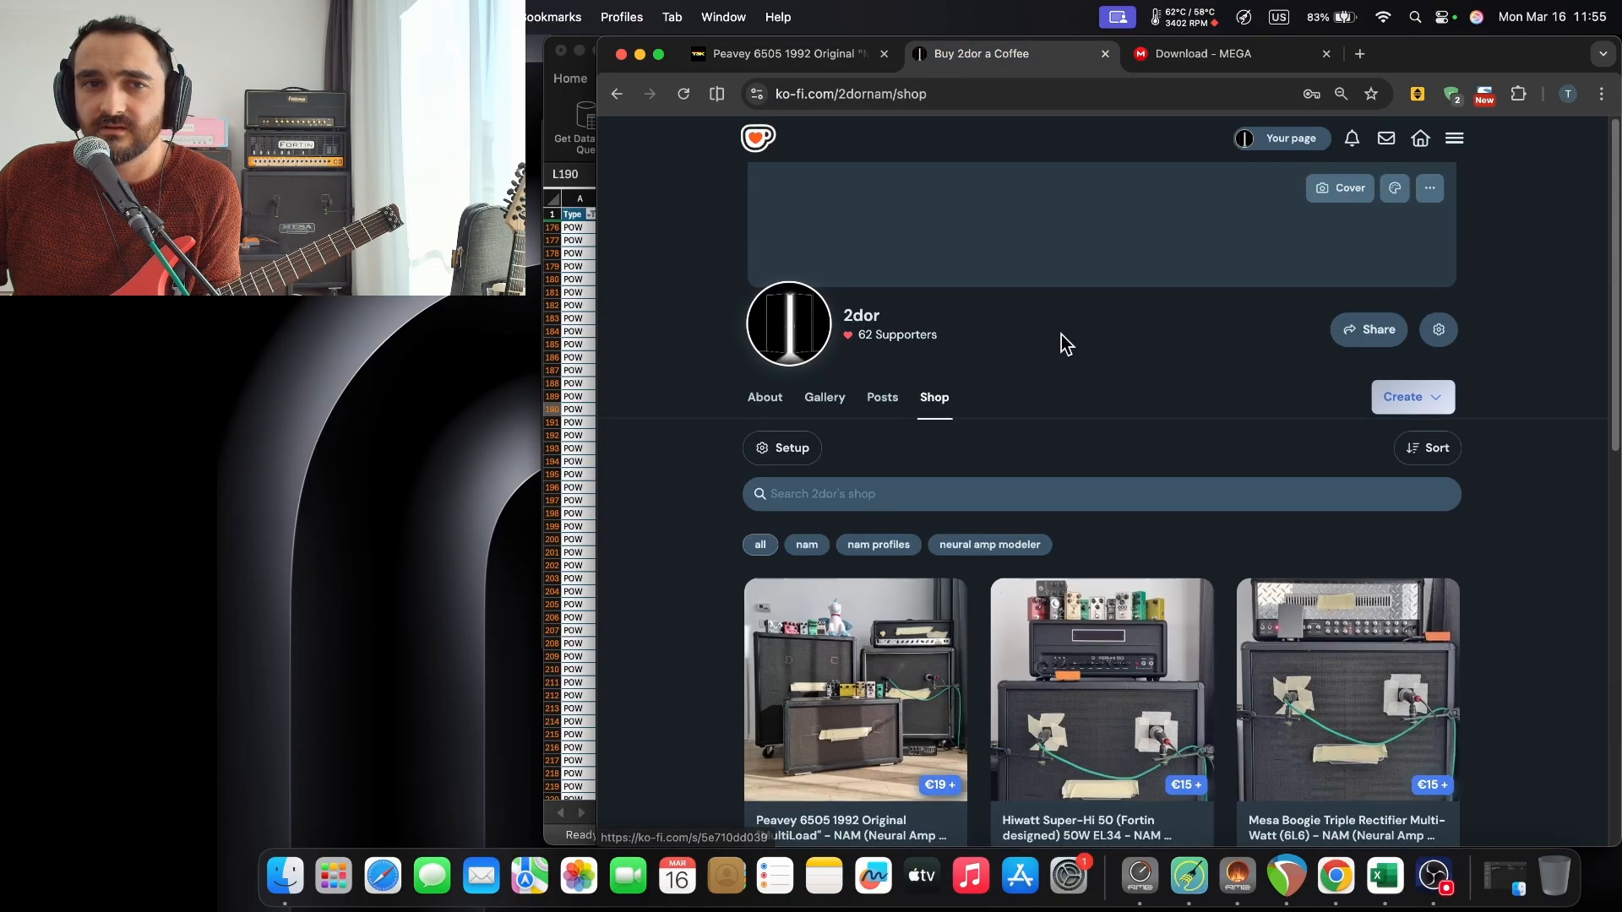